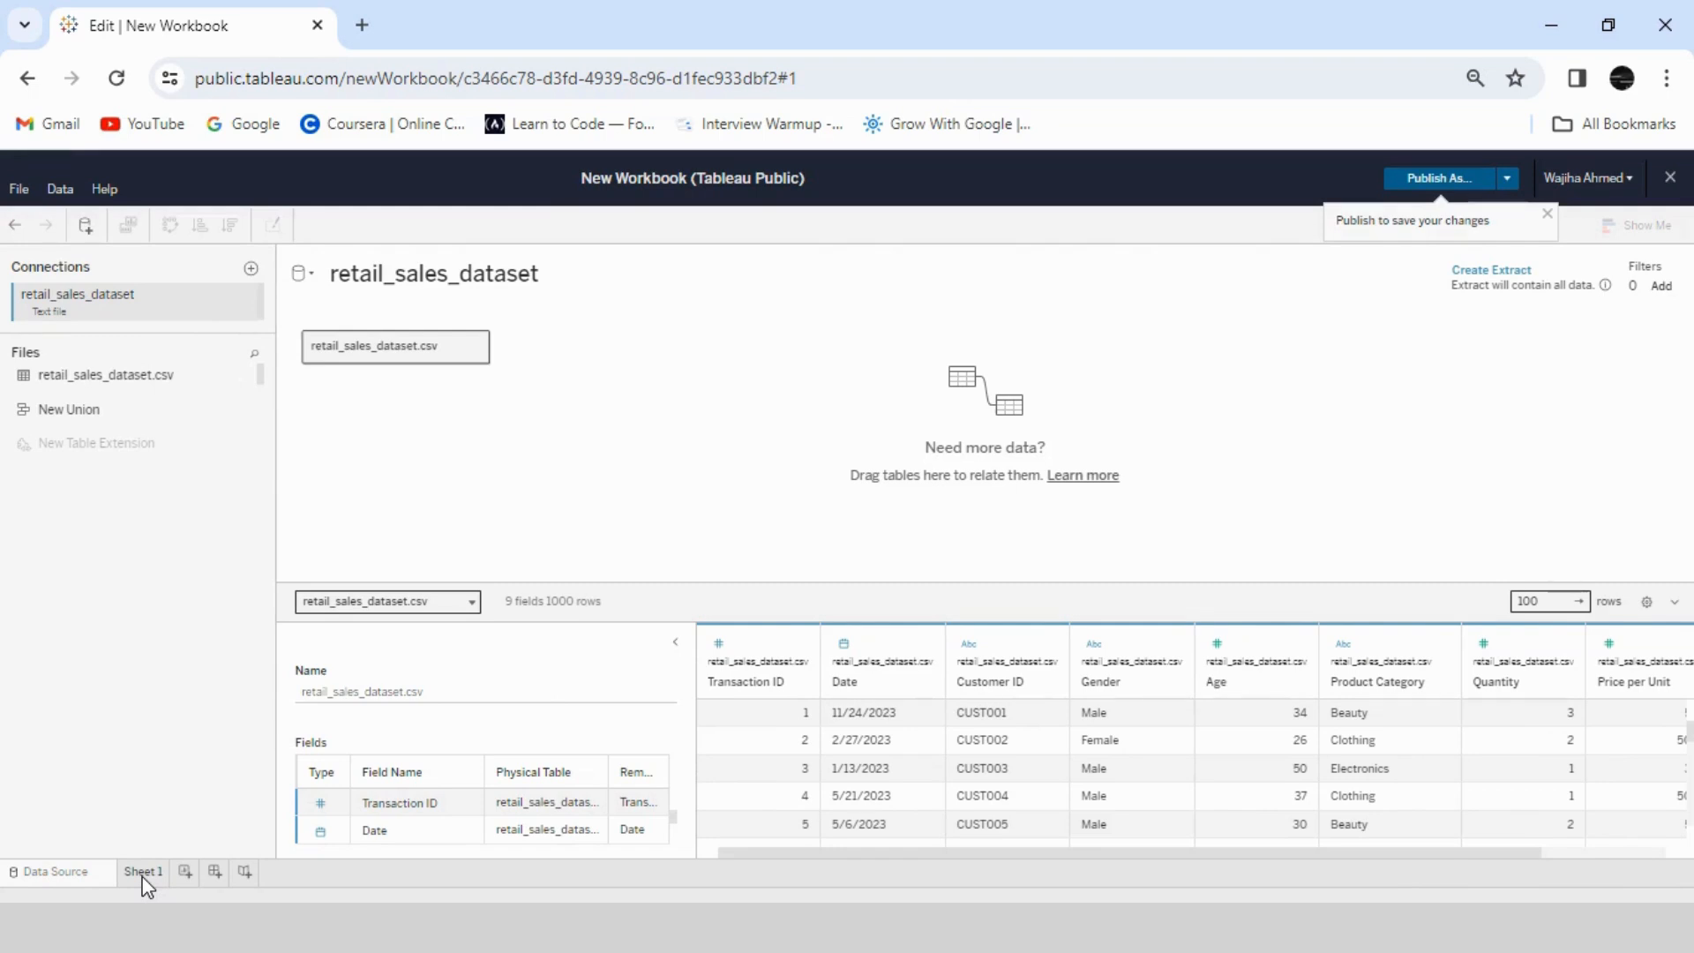
# - On Sheet 1, place Total Amount on the columns and Date on the rows
pyautogui.click(141, 874)
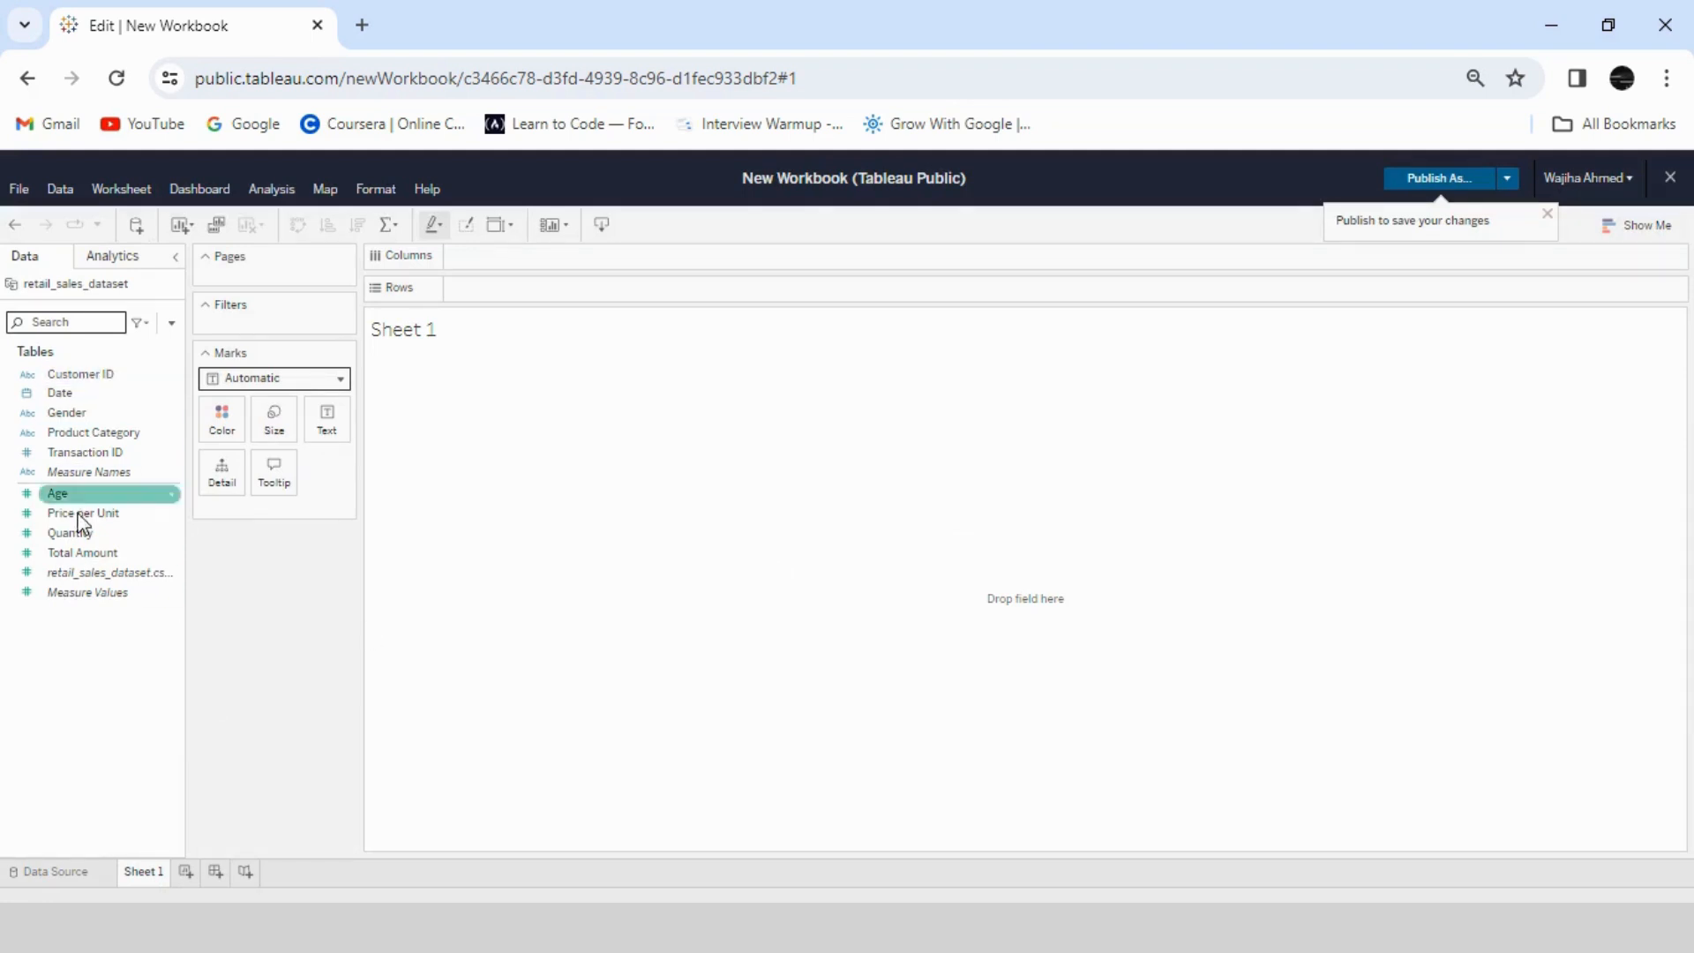
pyautogui.moveTo(75, 557); pyautogui.dragTo(522, 262)
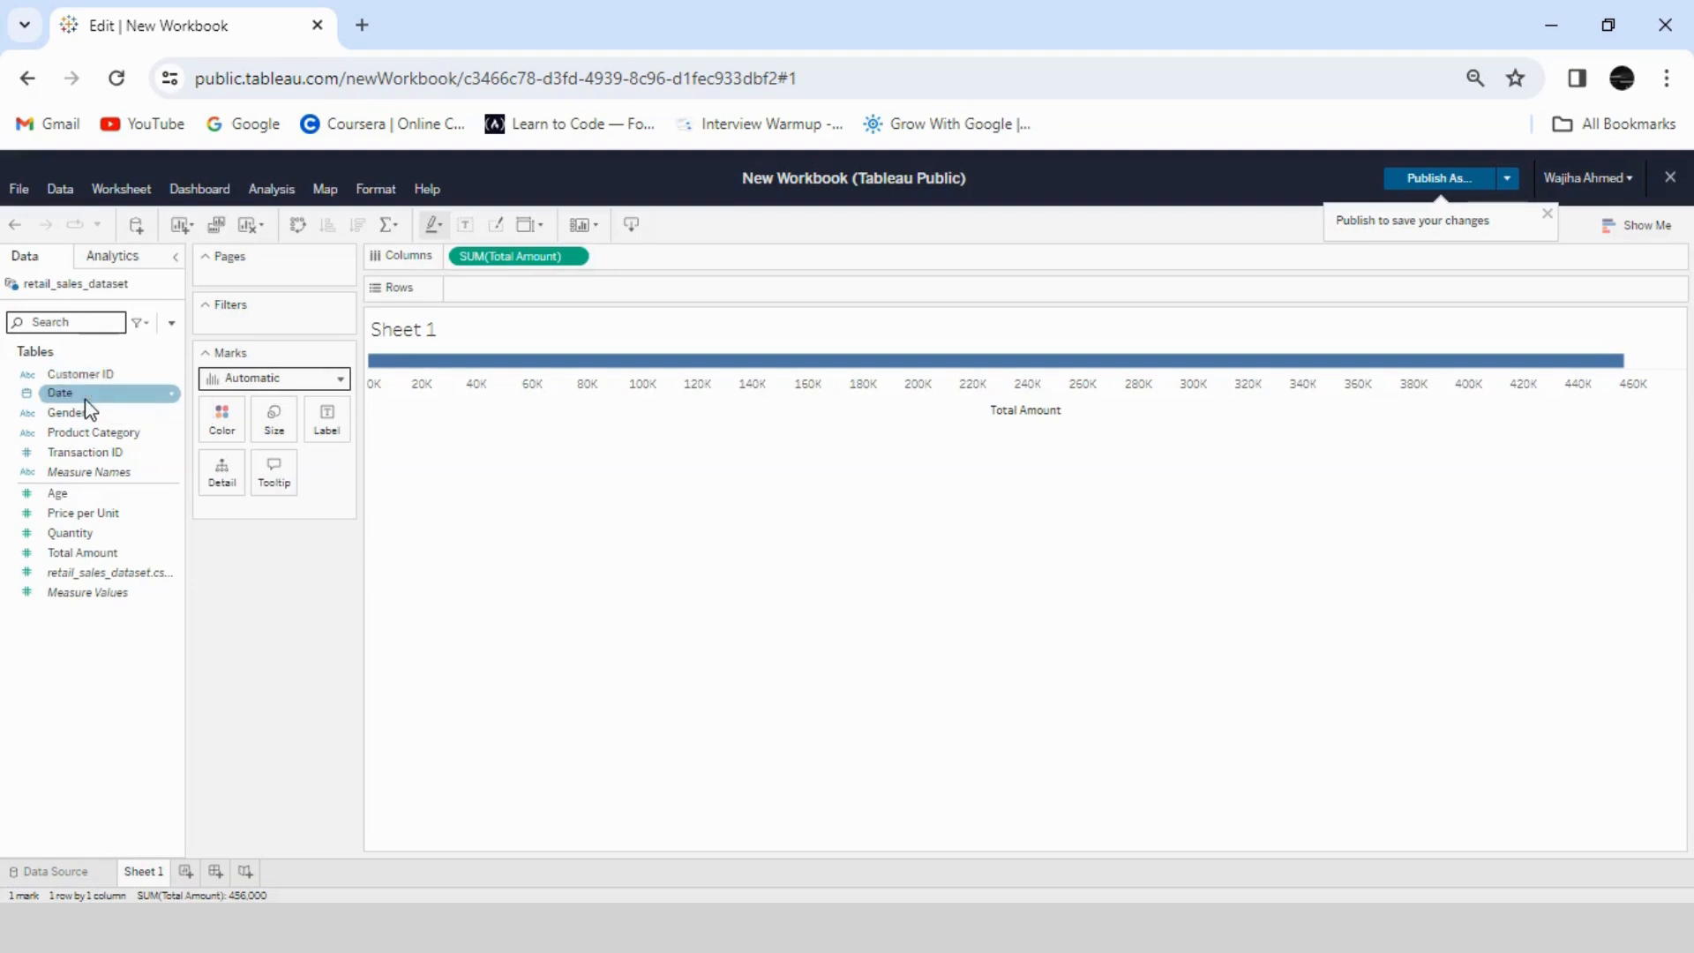
pyautogui.moveTo(86, 407); pyautogui.dragTo(524, 287)
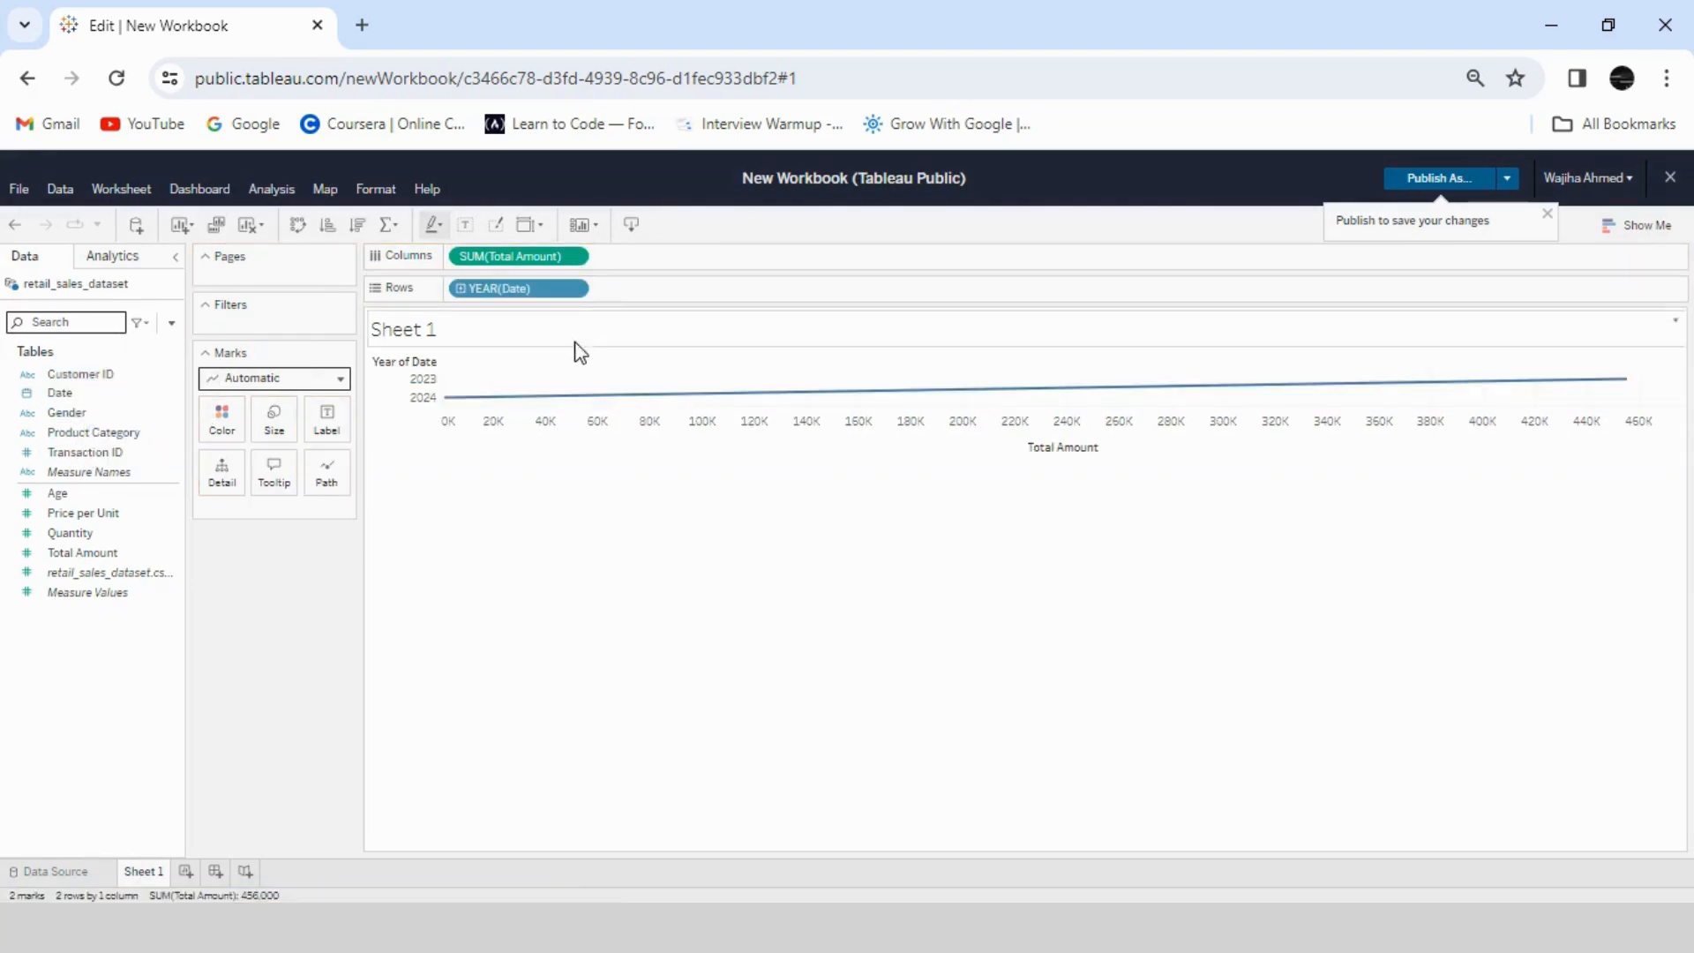
# - Group Date by month, combining all years, and swap the rows and columns so the months run horizontally
pyautogui.click(578, 290)
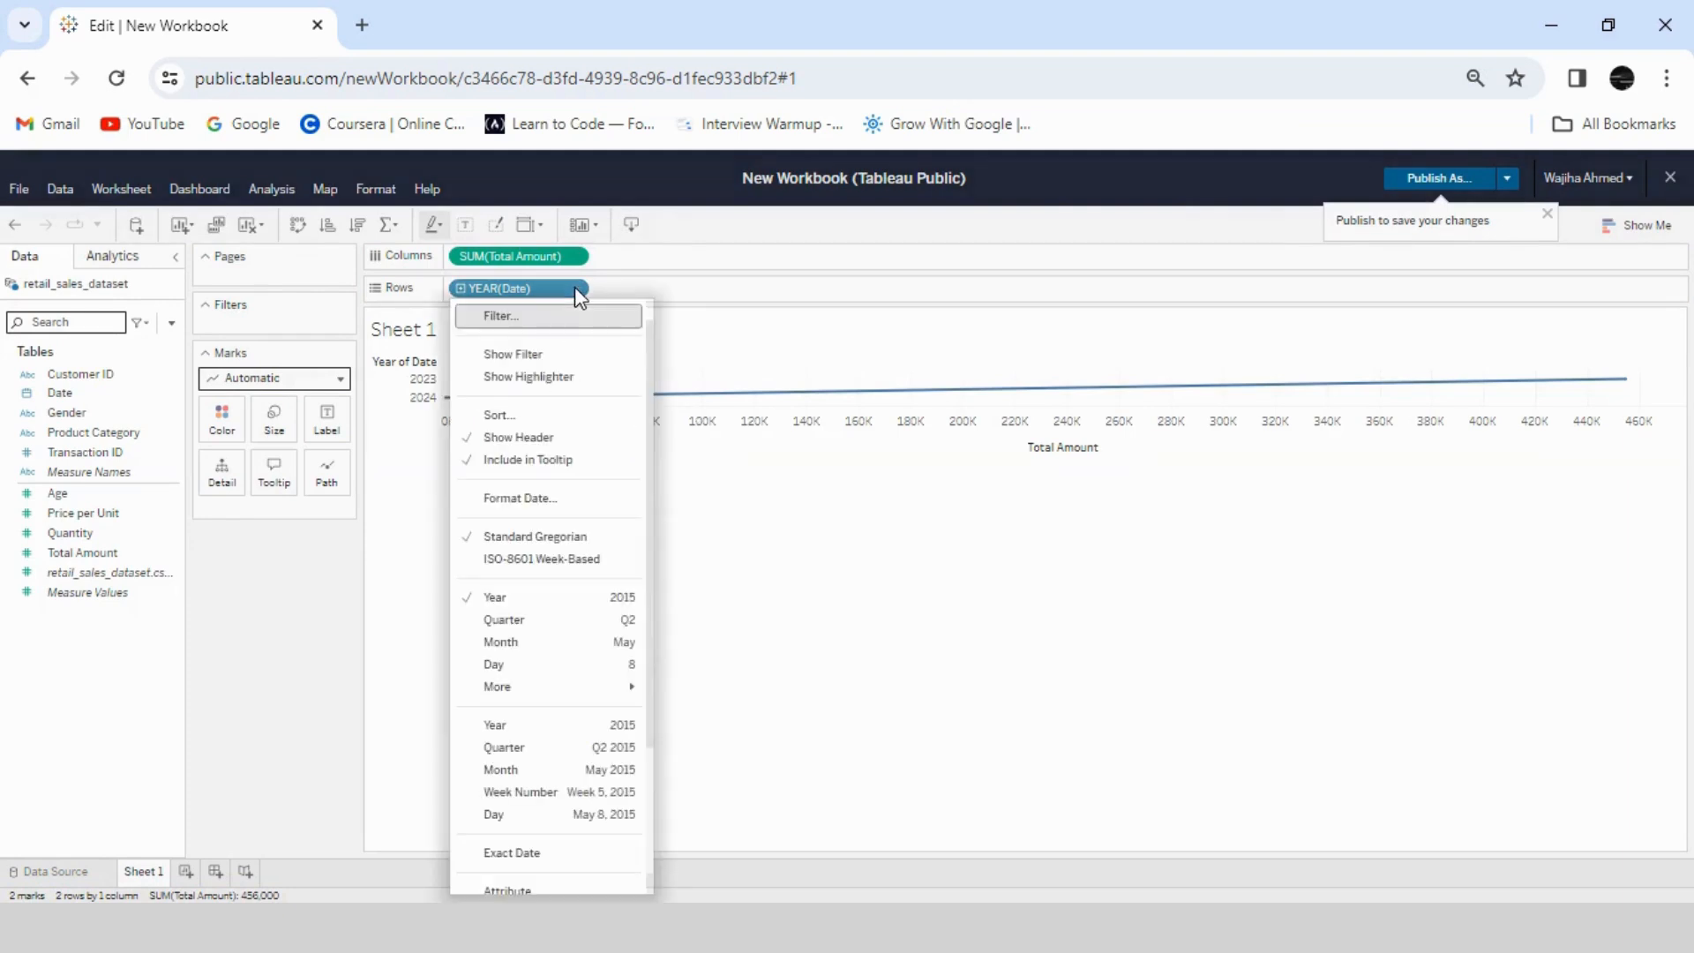
pyautogui.click(539, 642)
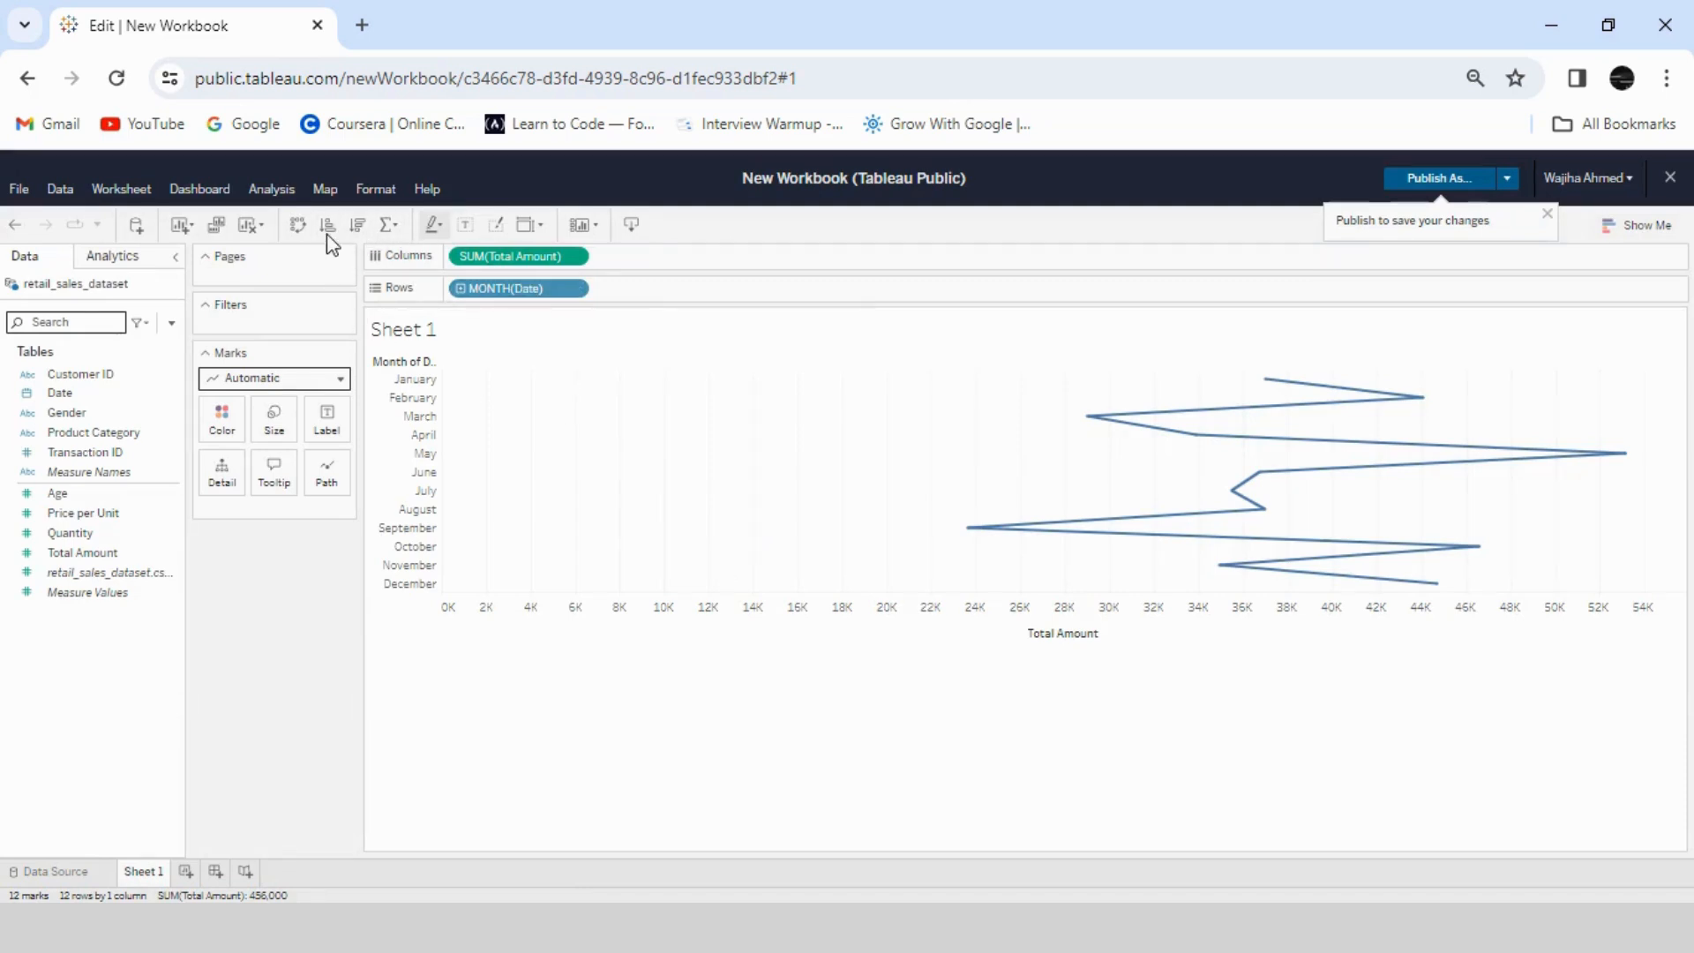
pyautogui.click(299, 224)
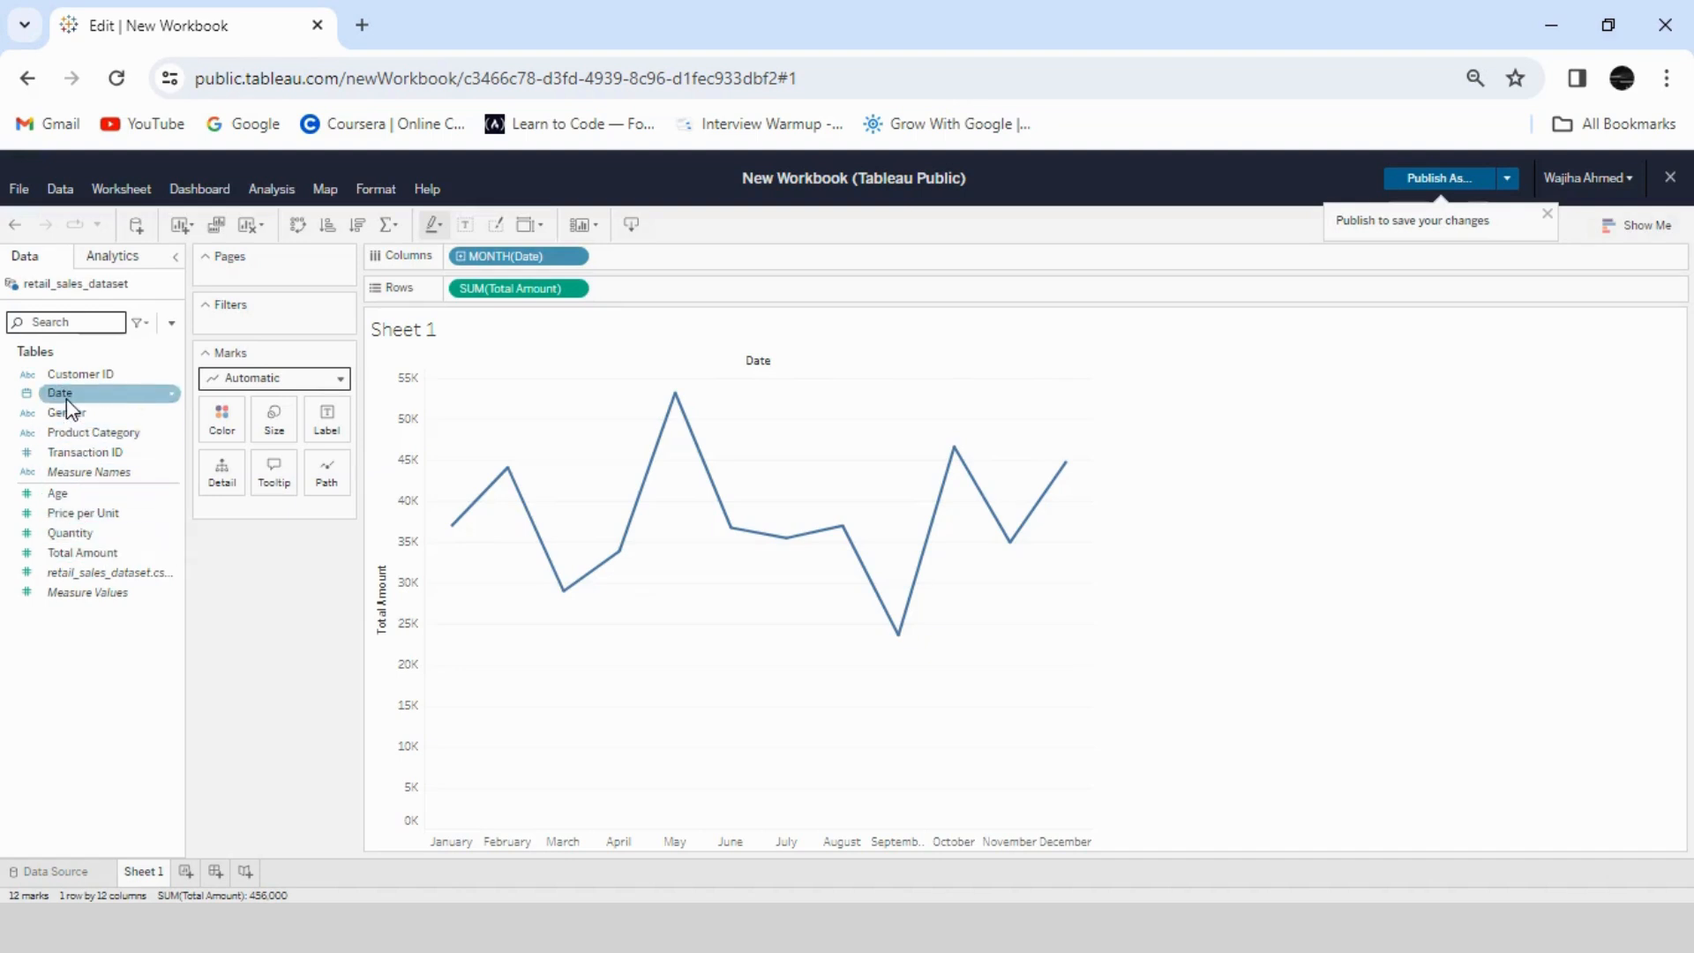
# - Label the line's points with Total Amount, formatted as custom currency in thousands (K) with 0 decimal places
pyautogui.moveTo(84, 554); pyautogui.dragTo(328, 421)
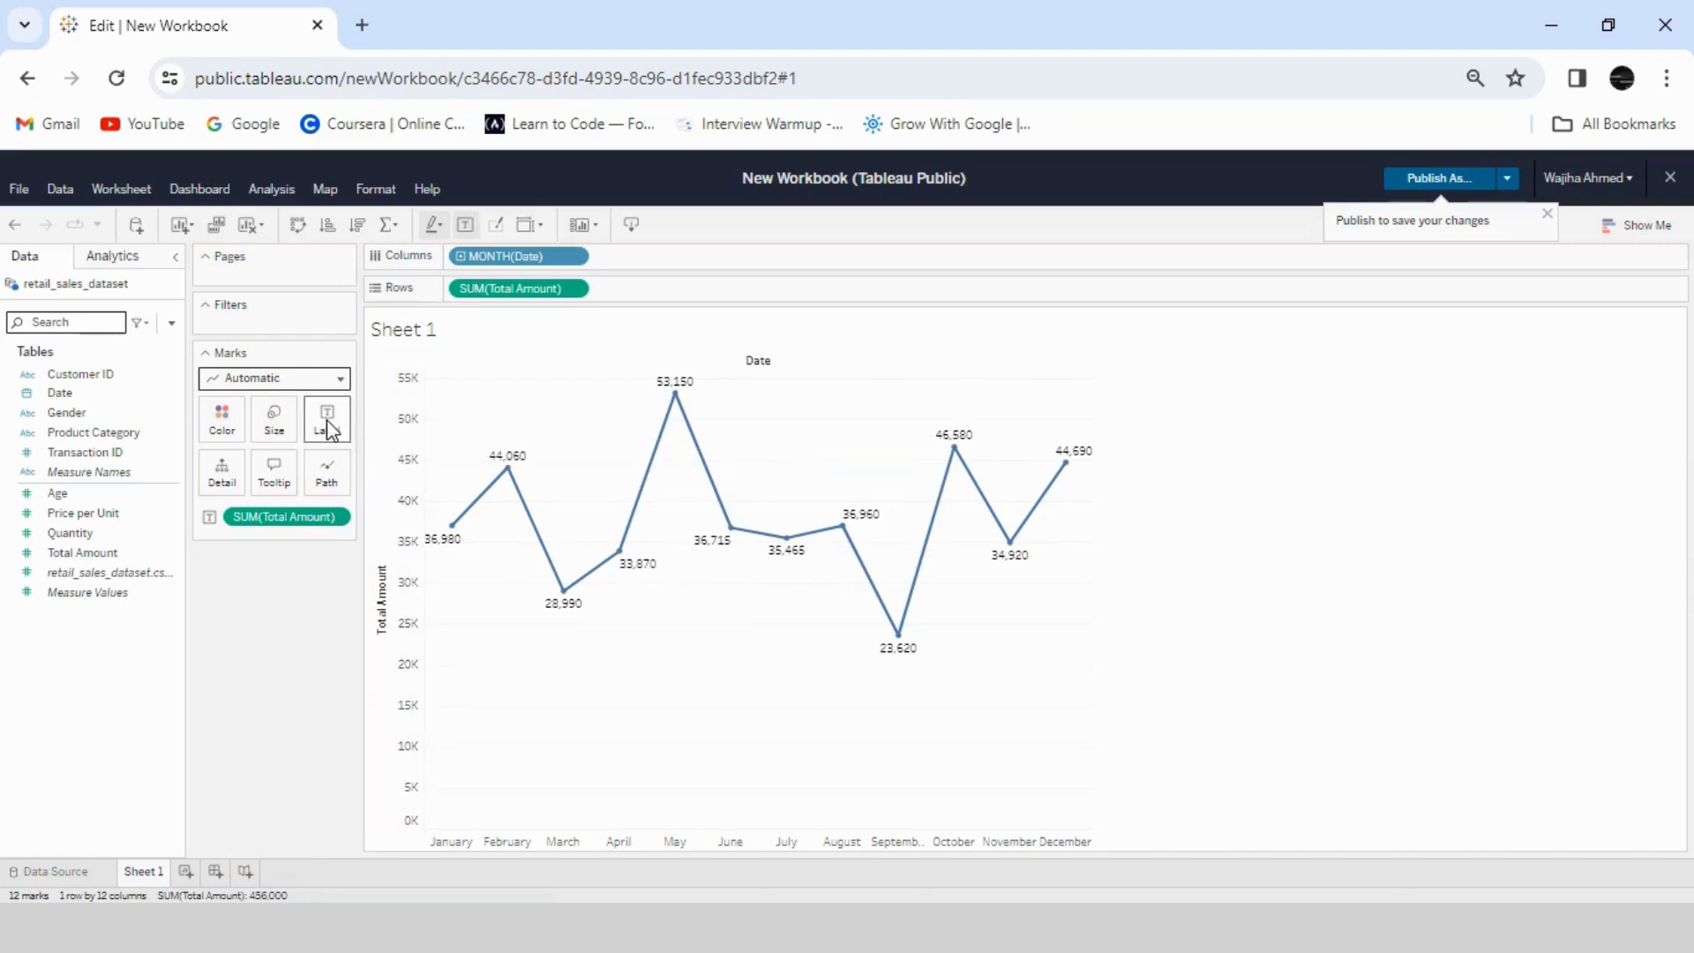
pyautogui.click(341, 517)
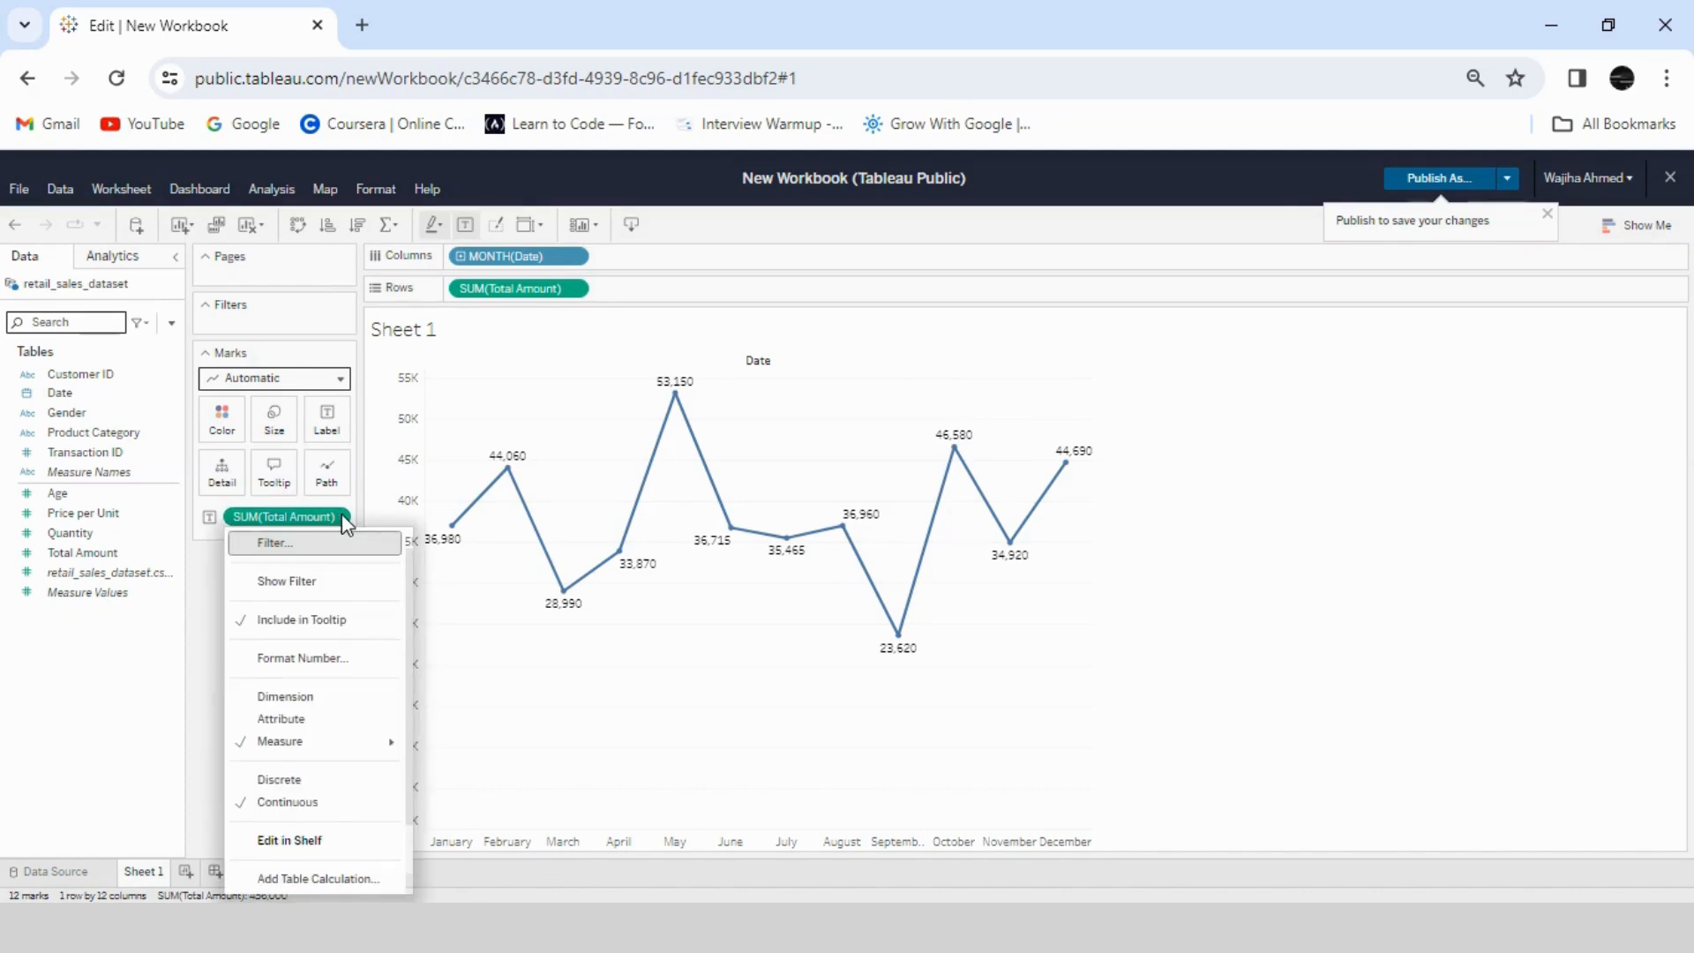
pyautogui.click(327, 660)
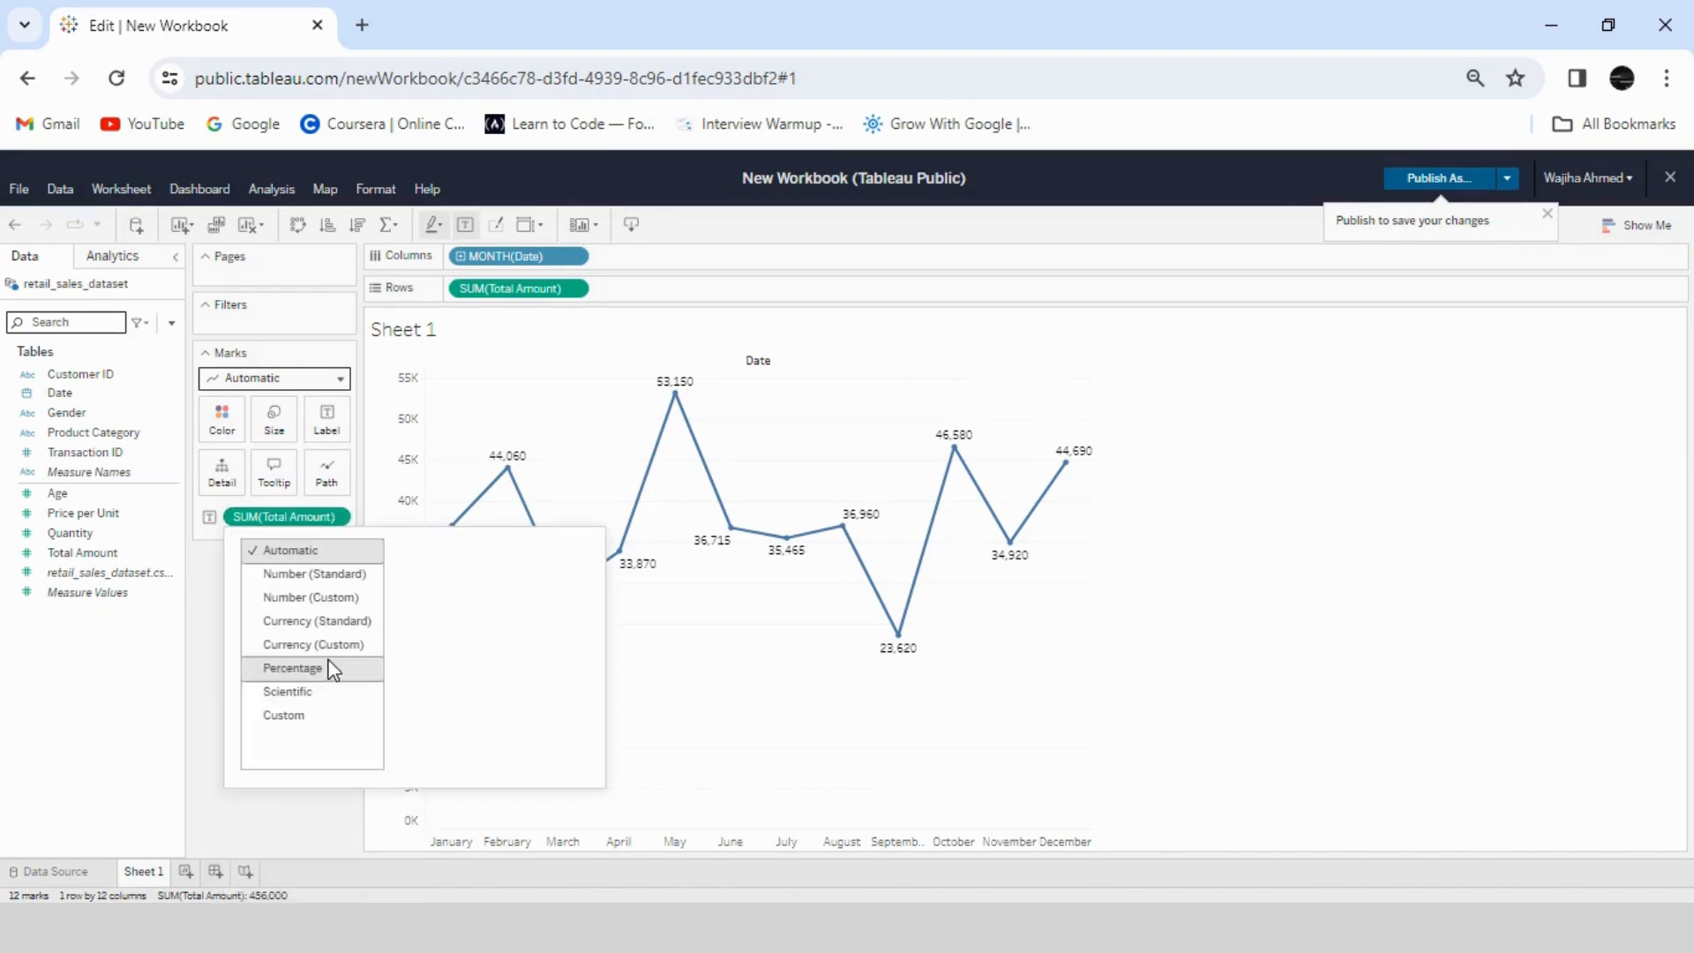
pyautogui.click(334, 647)
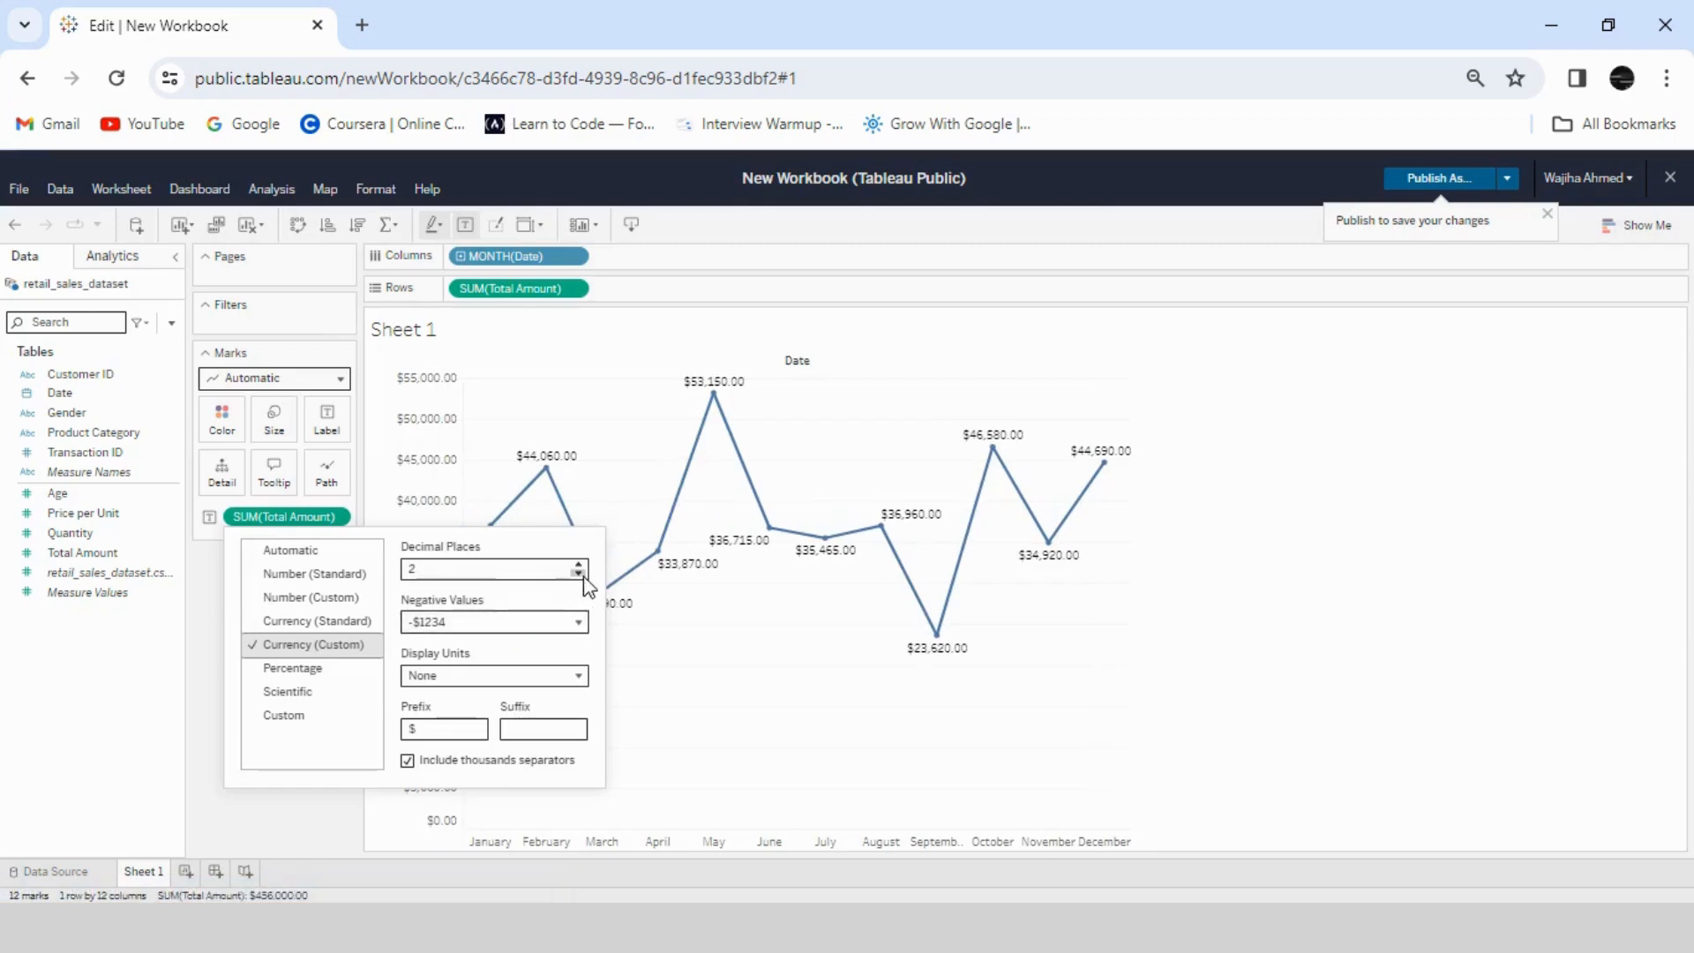
pyautogui.click(575, 676)
pyautogui.click(511, 728)
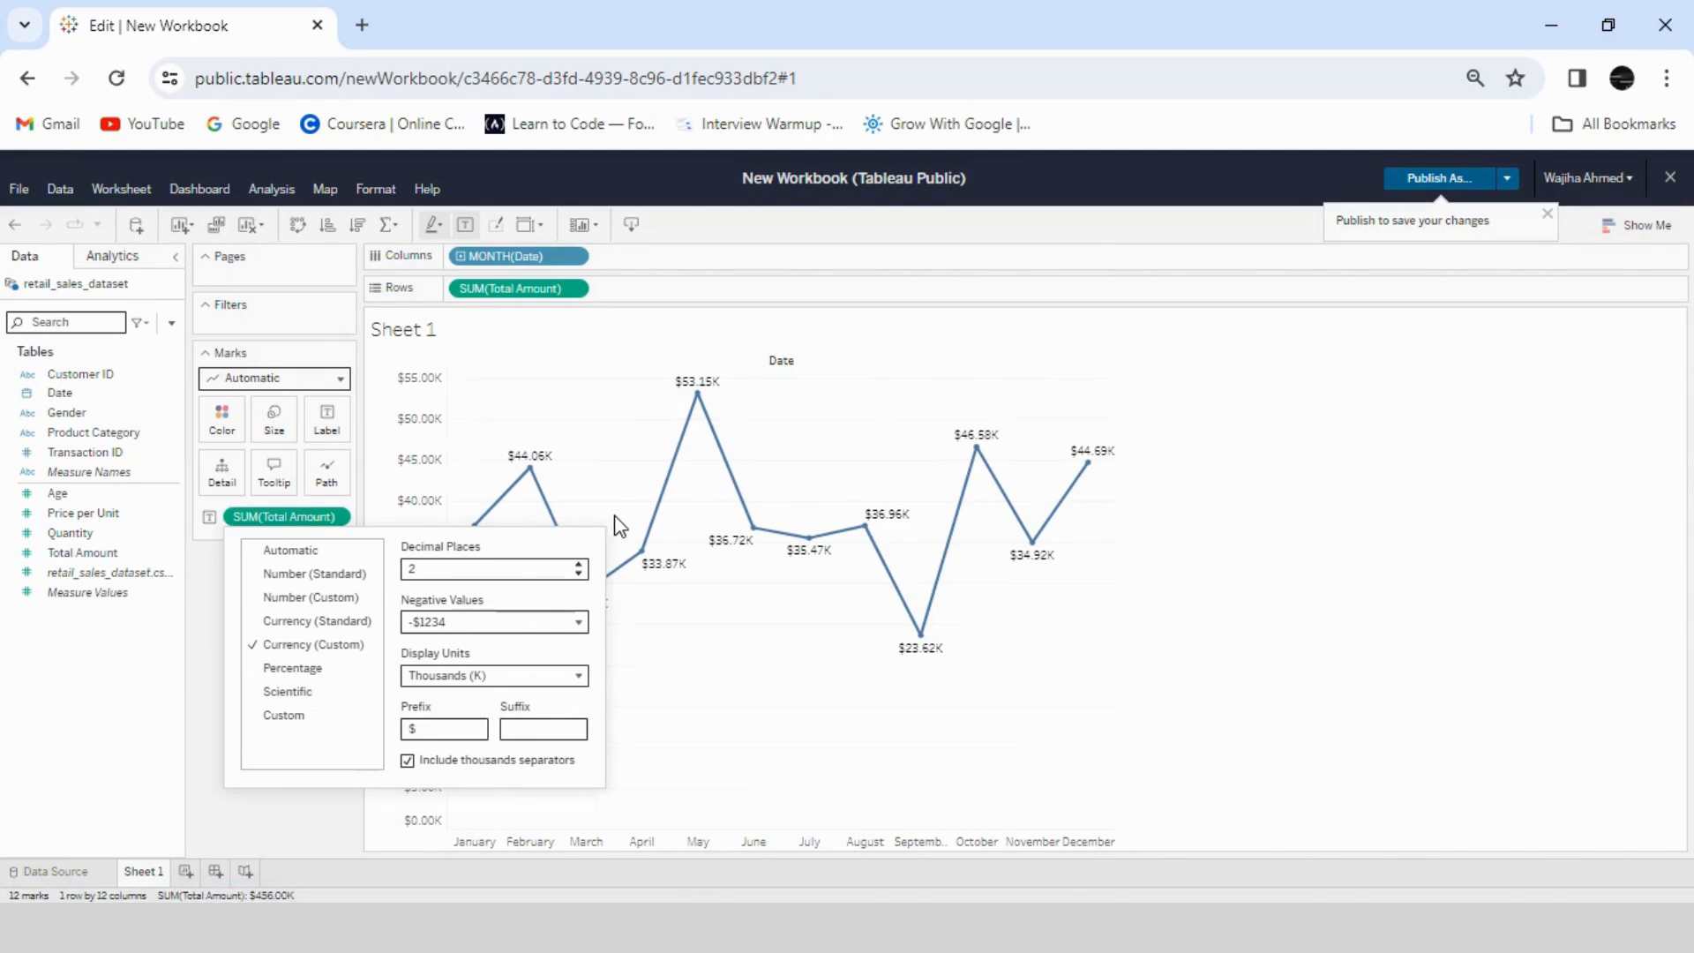
pyautogui.click(579, 573)
pyautogui.click(579, 574)
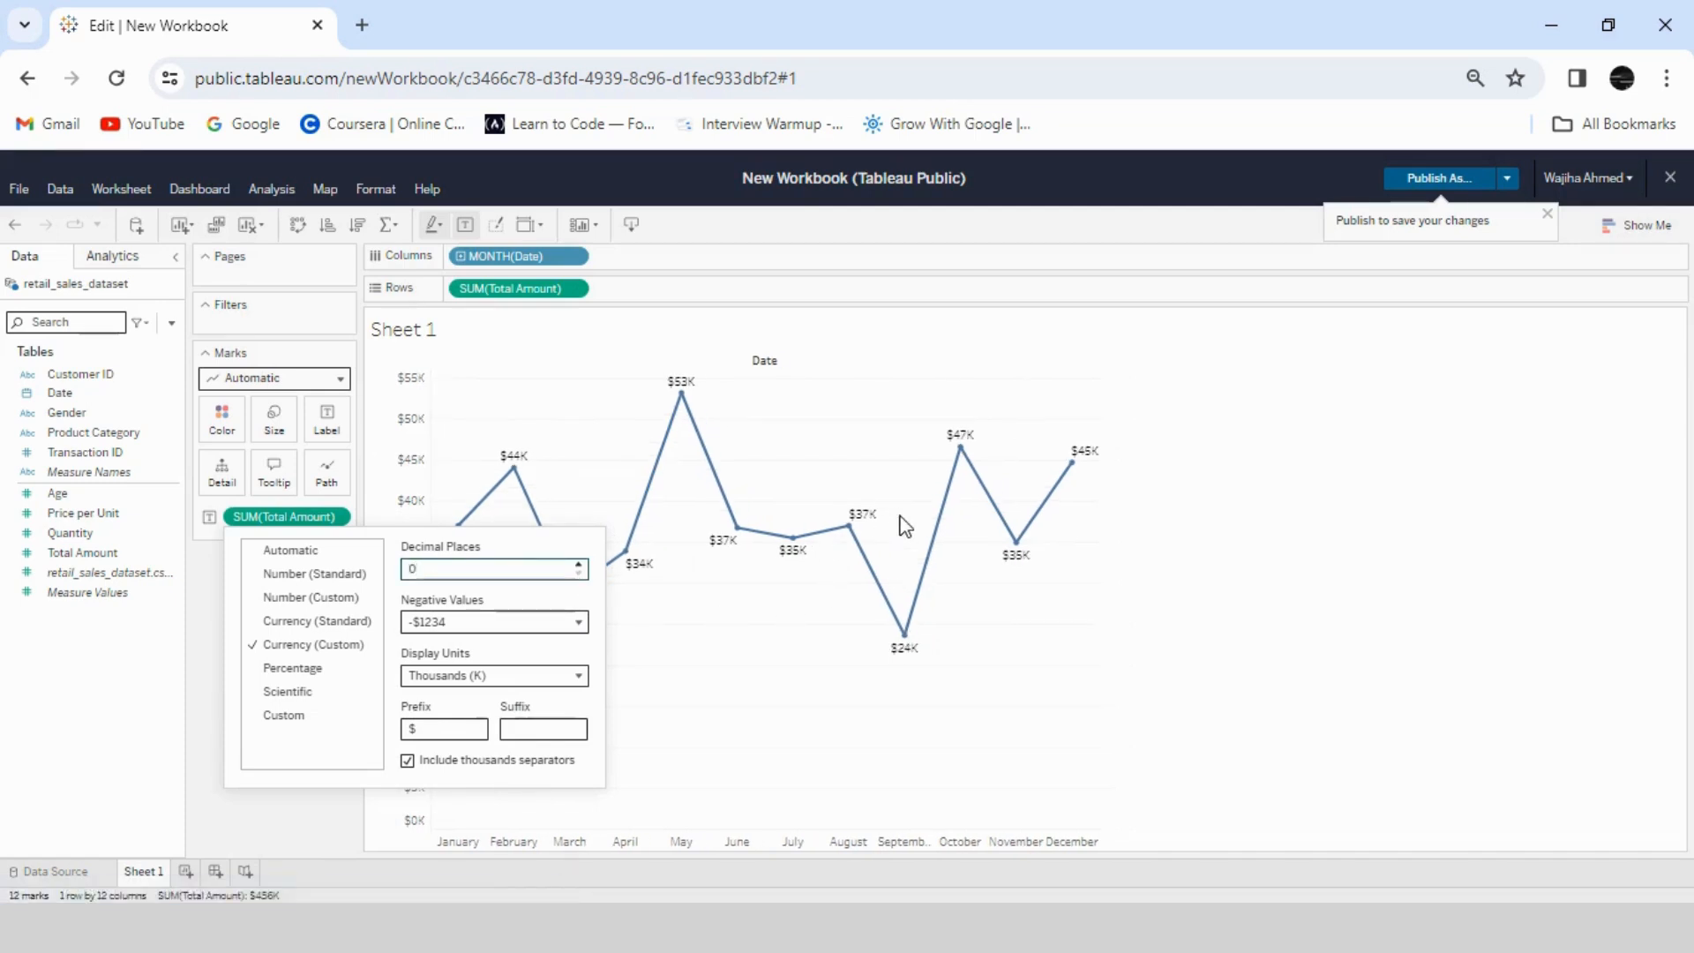
pyautogui.click(1227, 565)
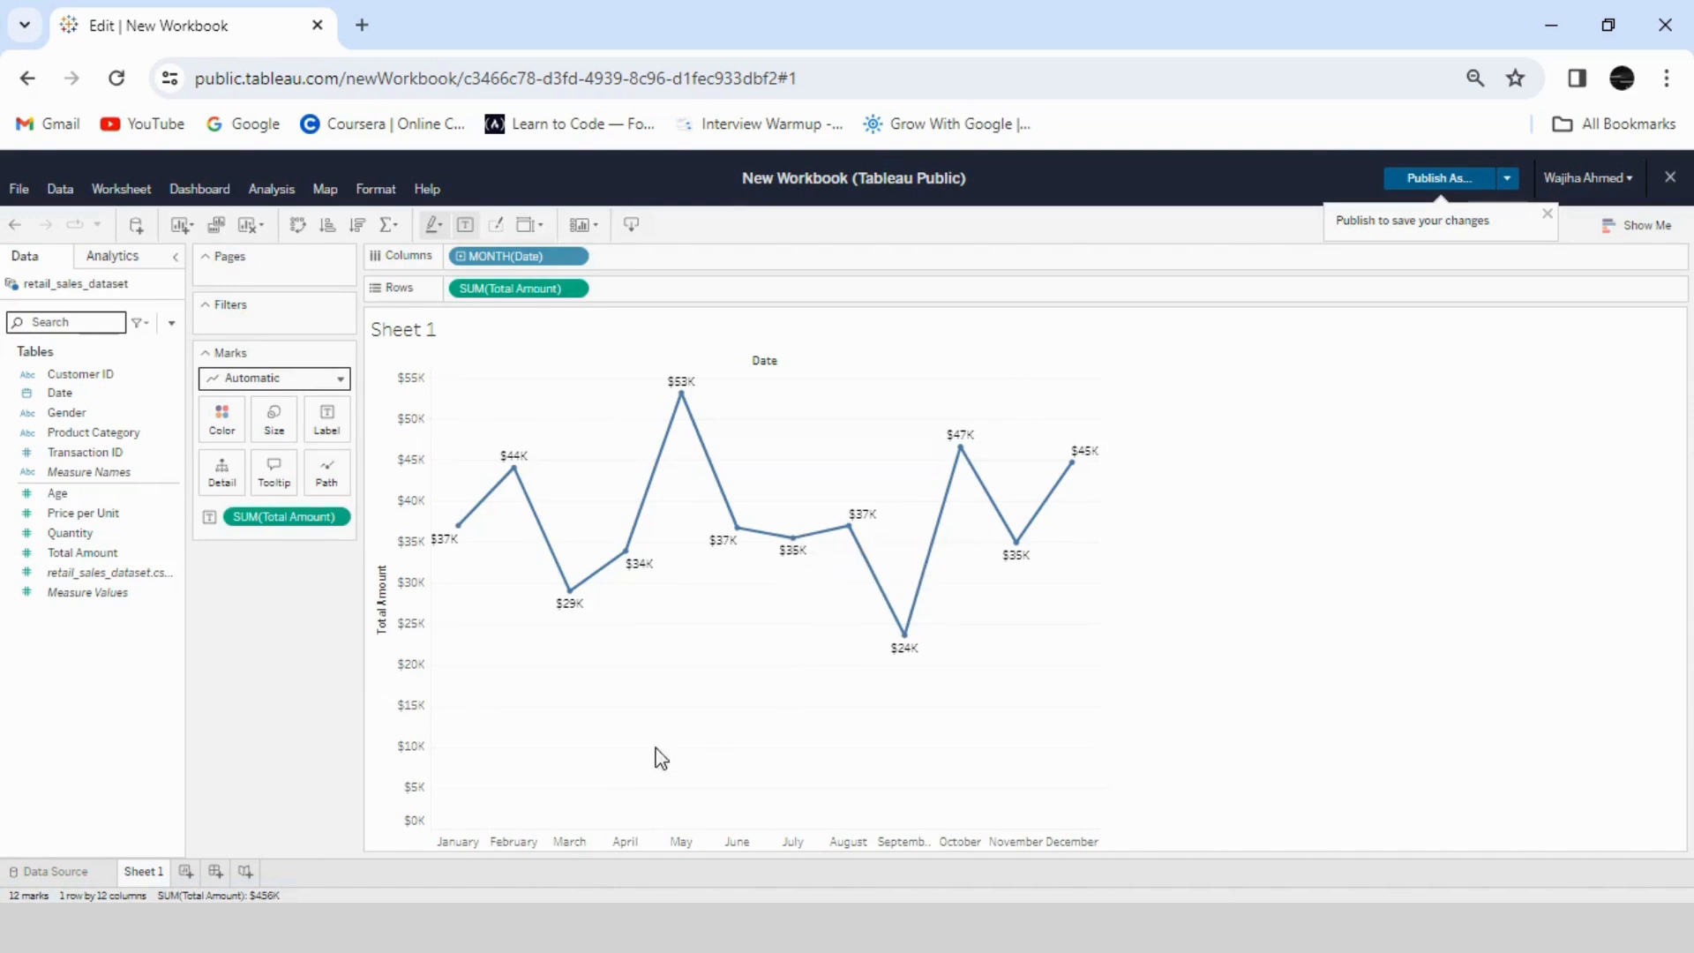
# - Hide the Total Amount axis header and the Date field label above the line chart
pyautogui.click(422, 454)
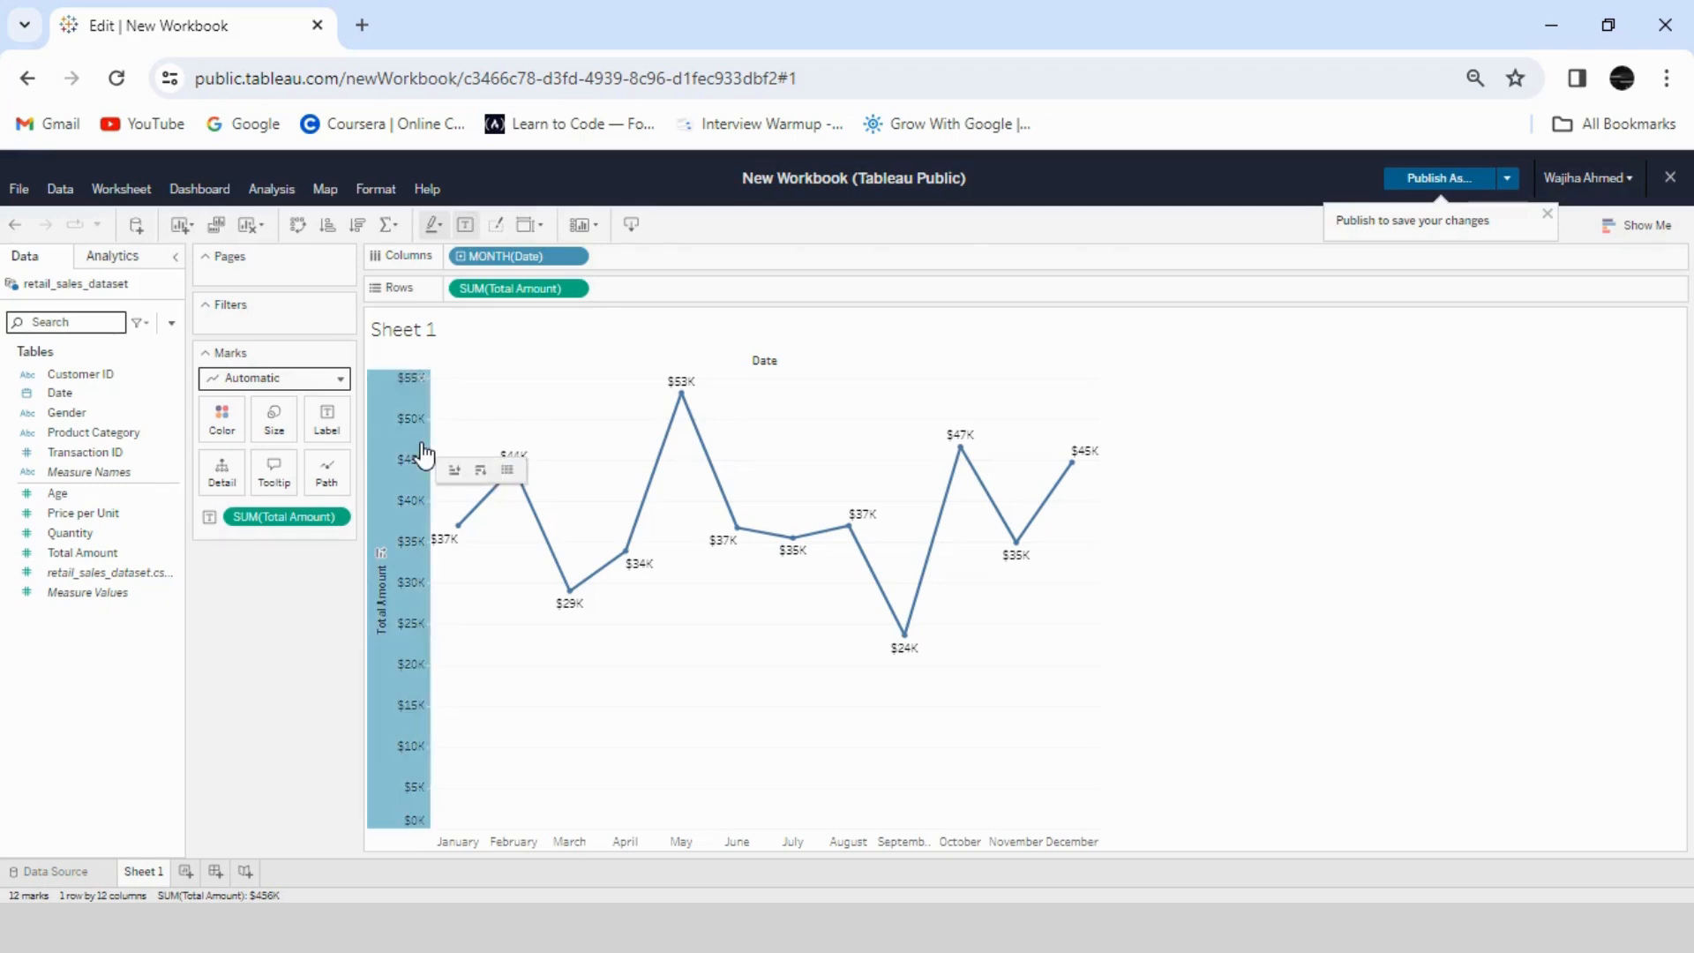
pyautogui.rightClick(410, 443)
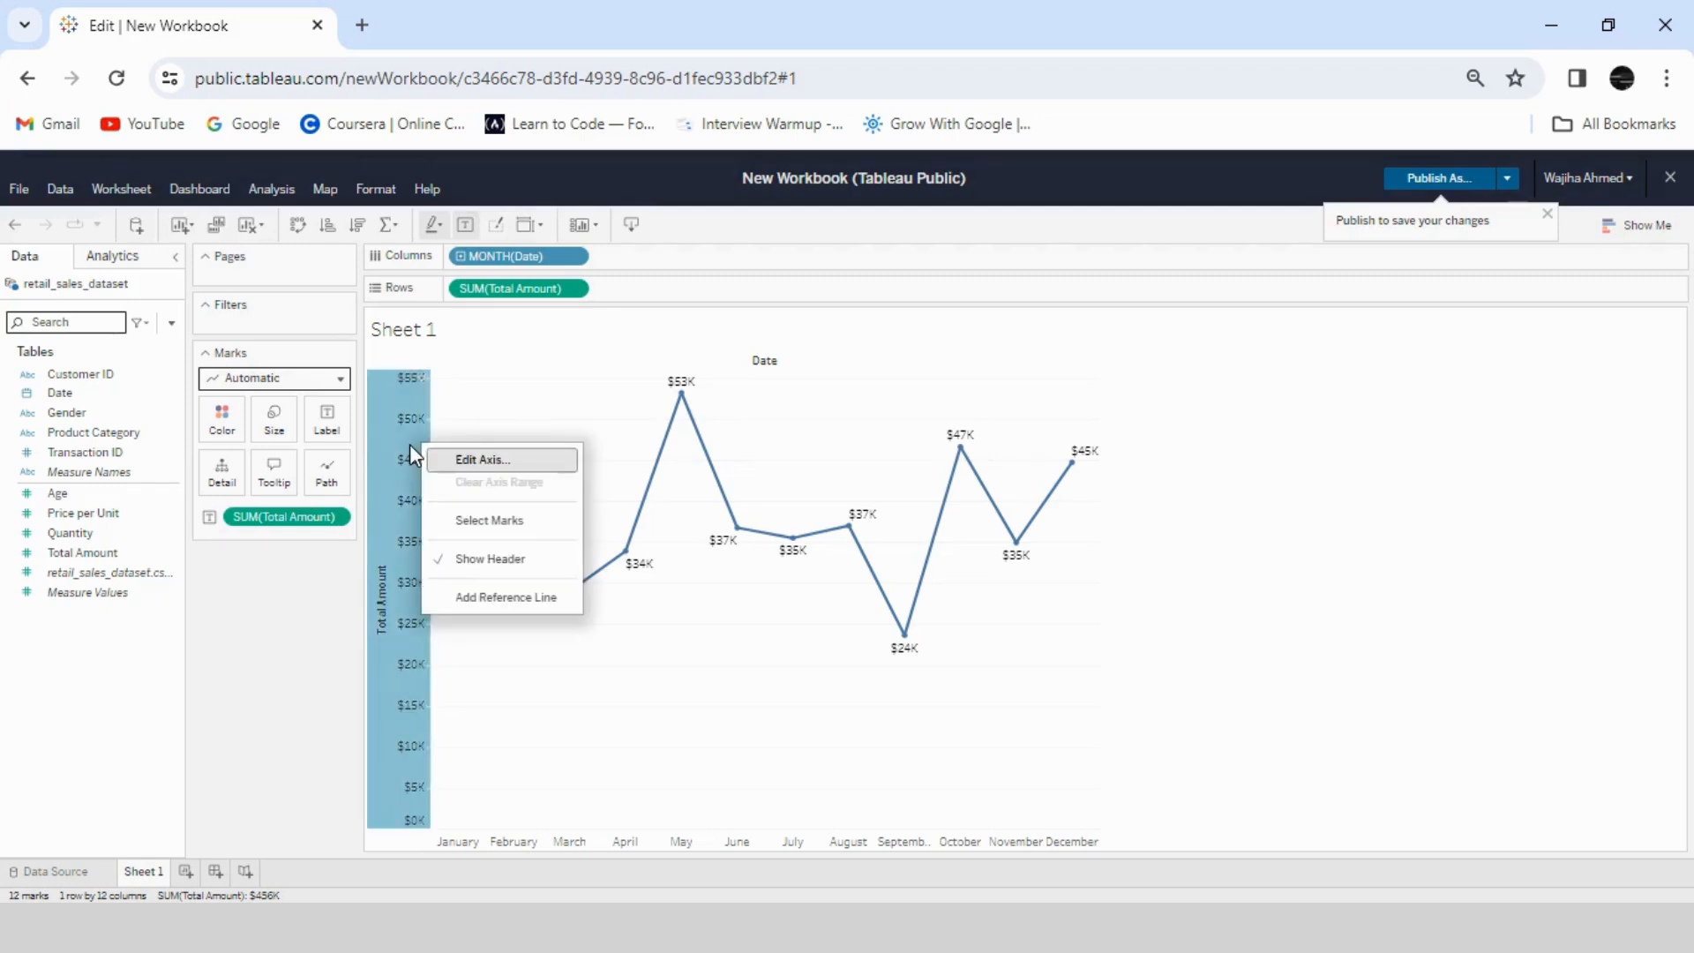
pyautogui.click(470, 561)
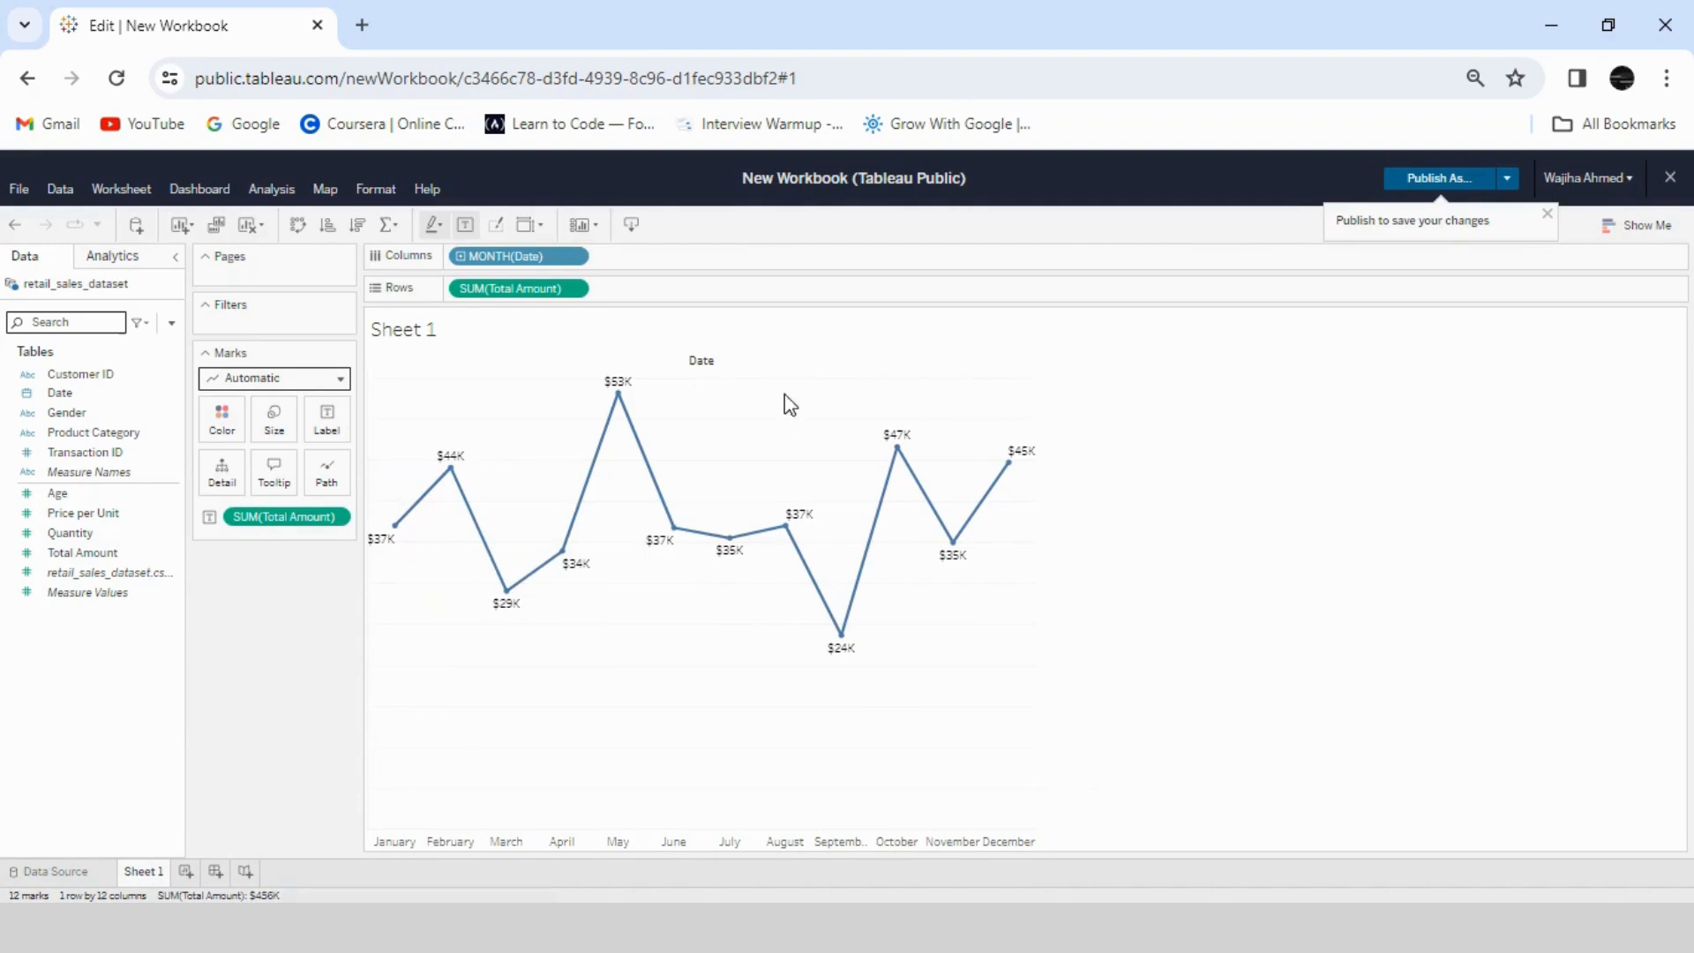
pyautogui.rightClick(703, 364)
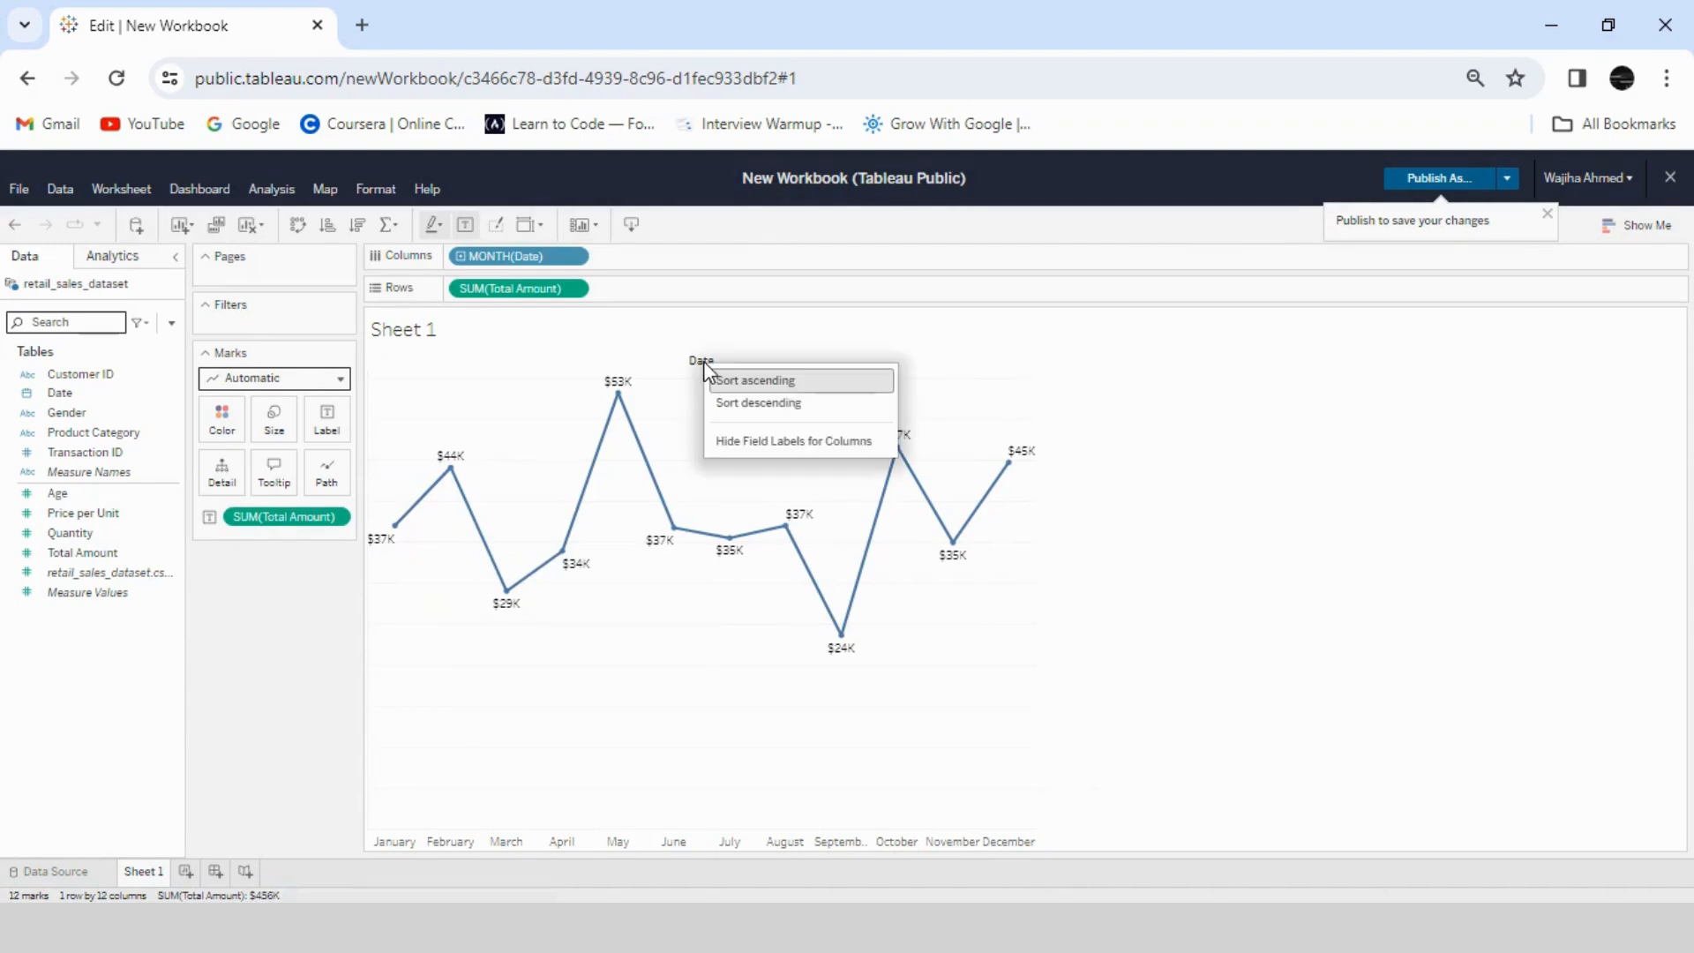
pyautogui.click(754, 441)
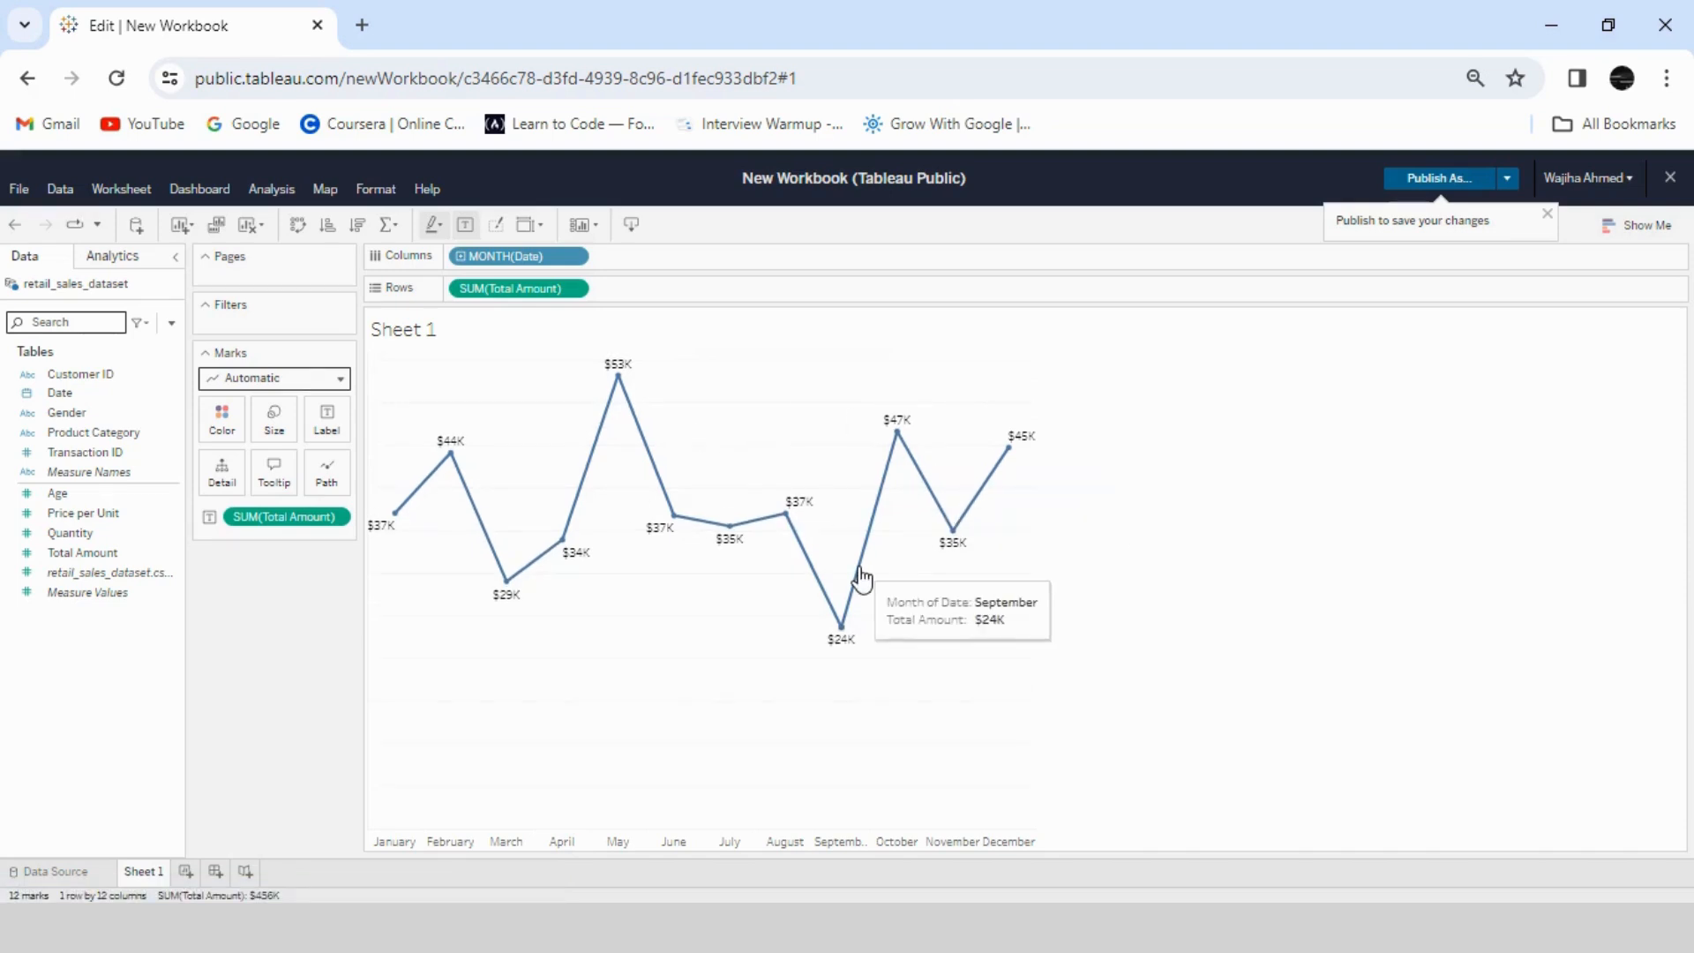
# - Change the line chart's title to "Sales Per Month"
pyautogui.rightClick(458, 326)
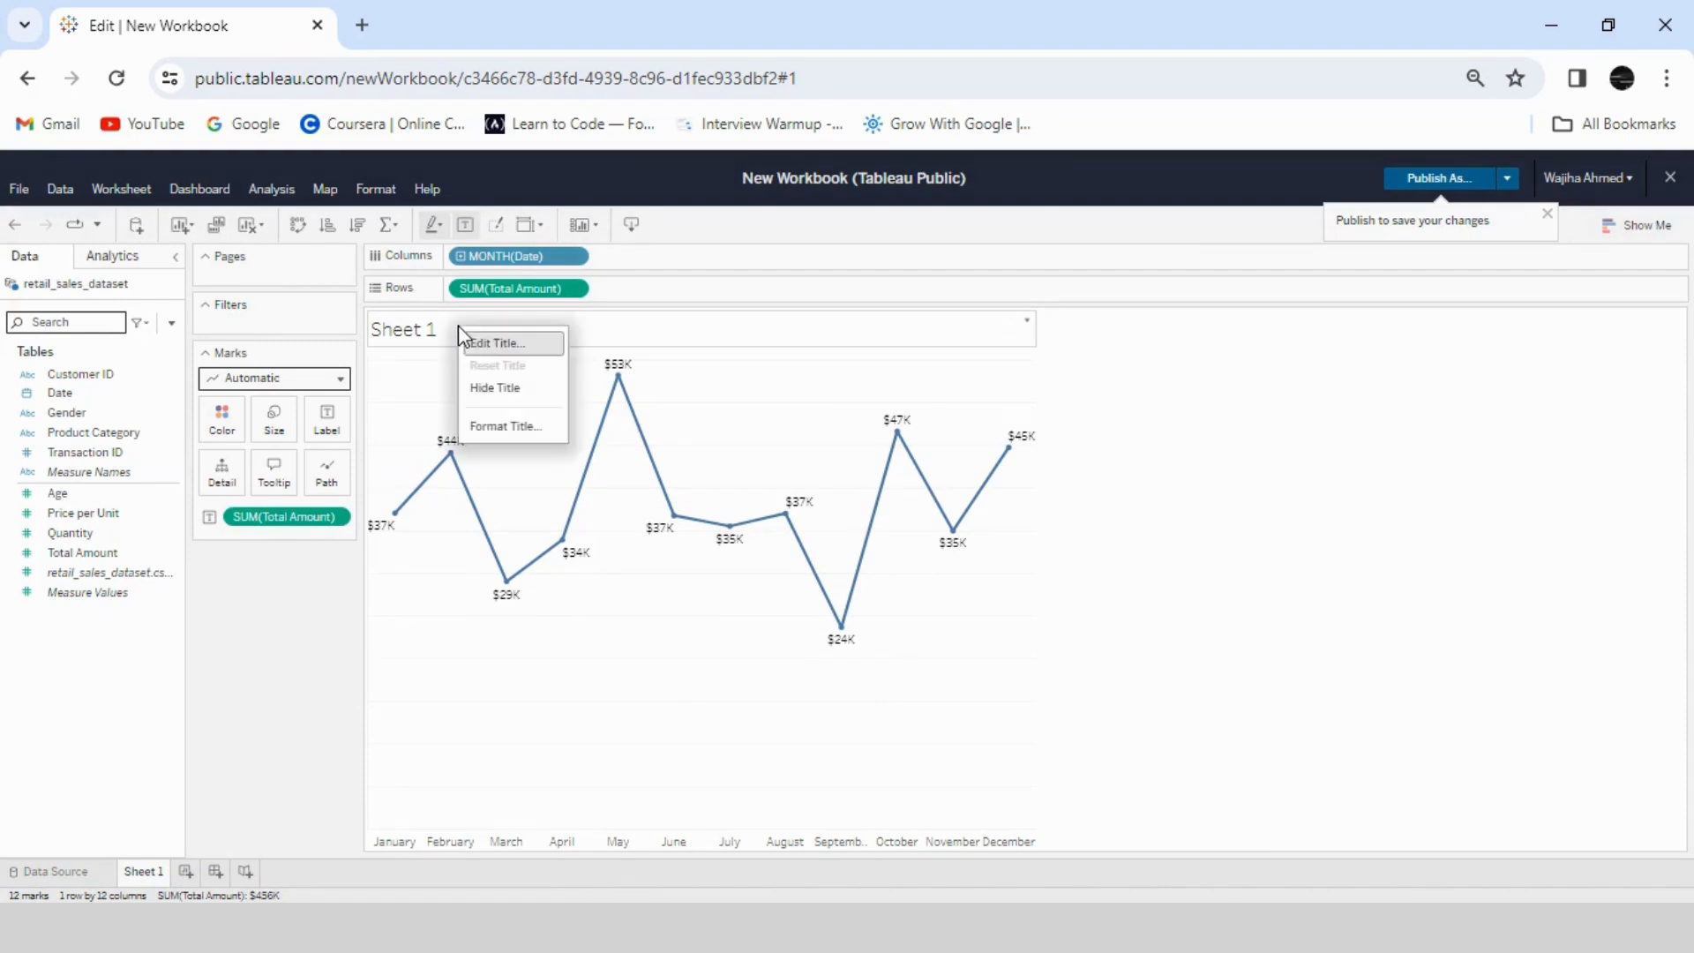
pyautogui.click(511, 358)
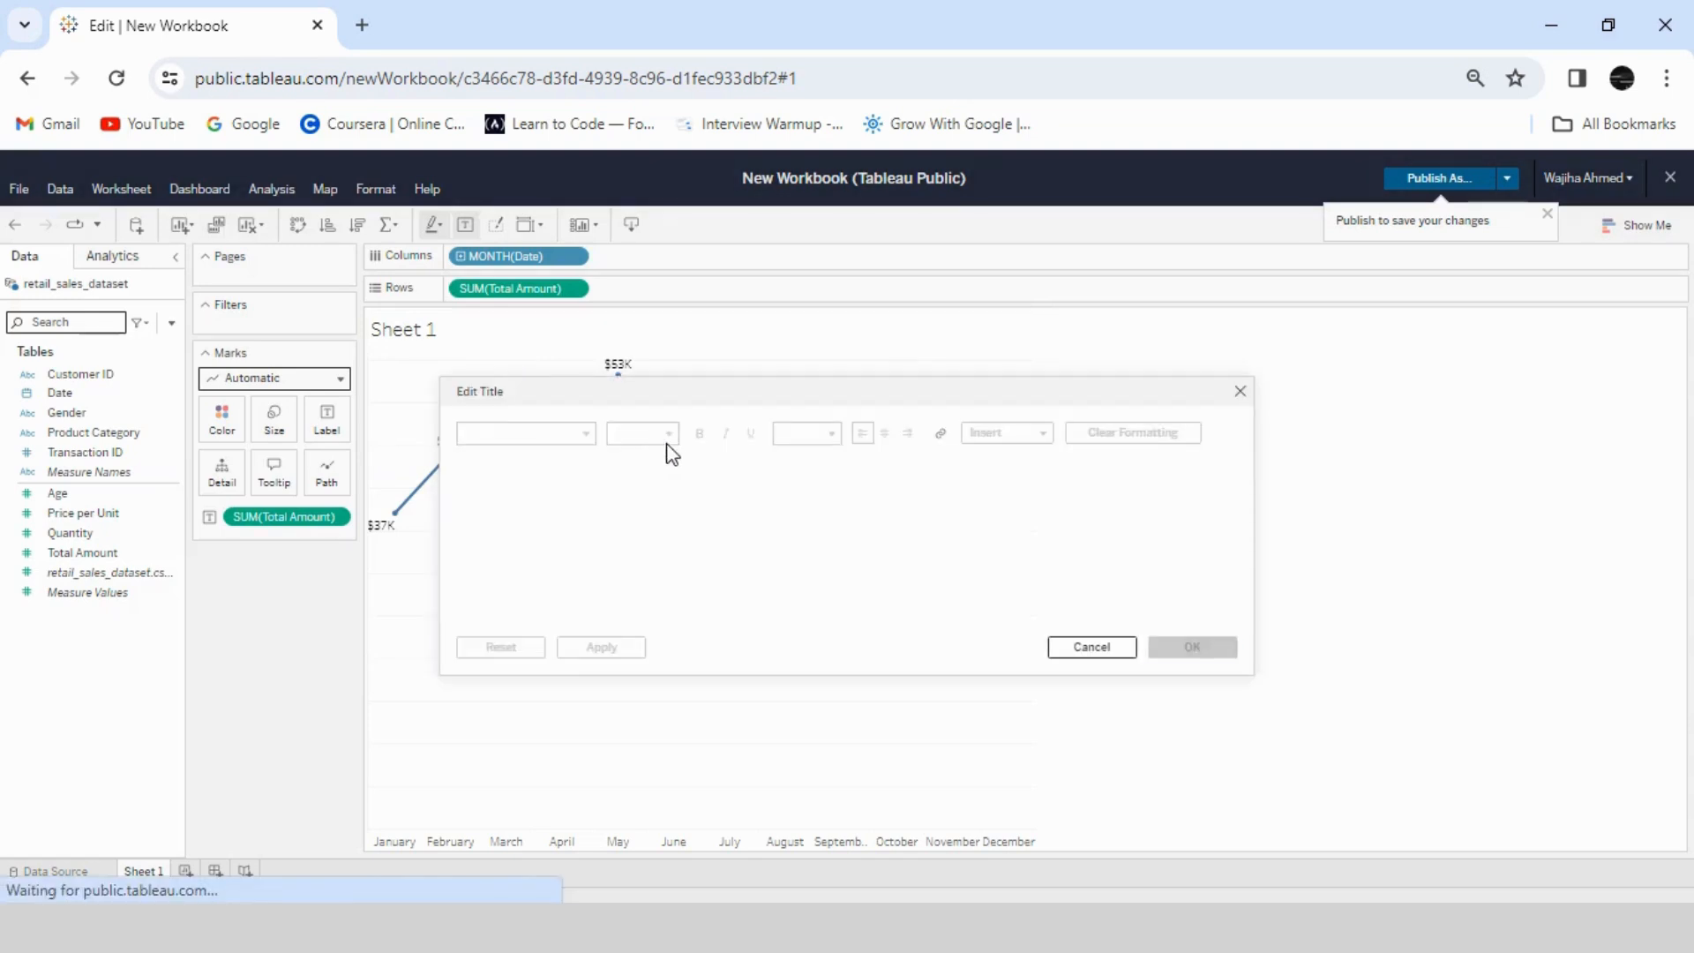
pyautogui.moveTo(551, 477); pyautogui.dragTo(461, 477)
pyautogui.press('BackSpace')
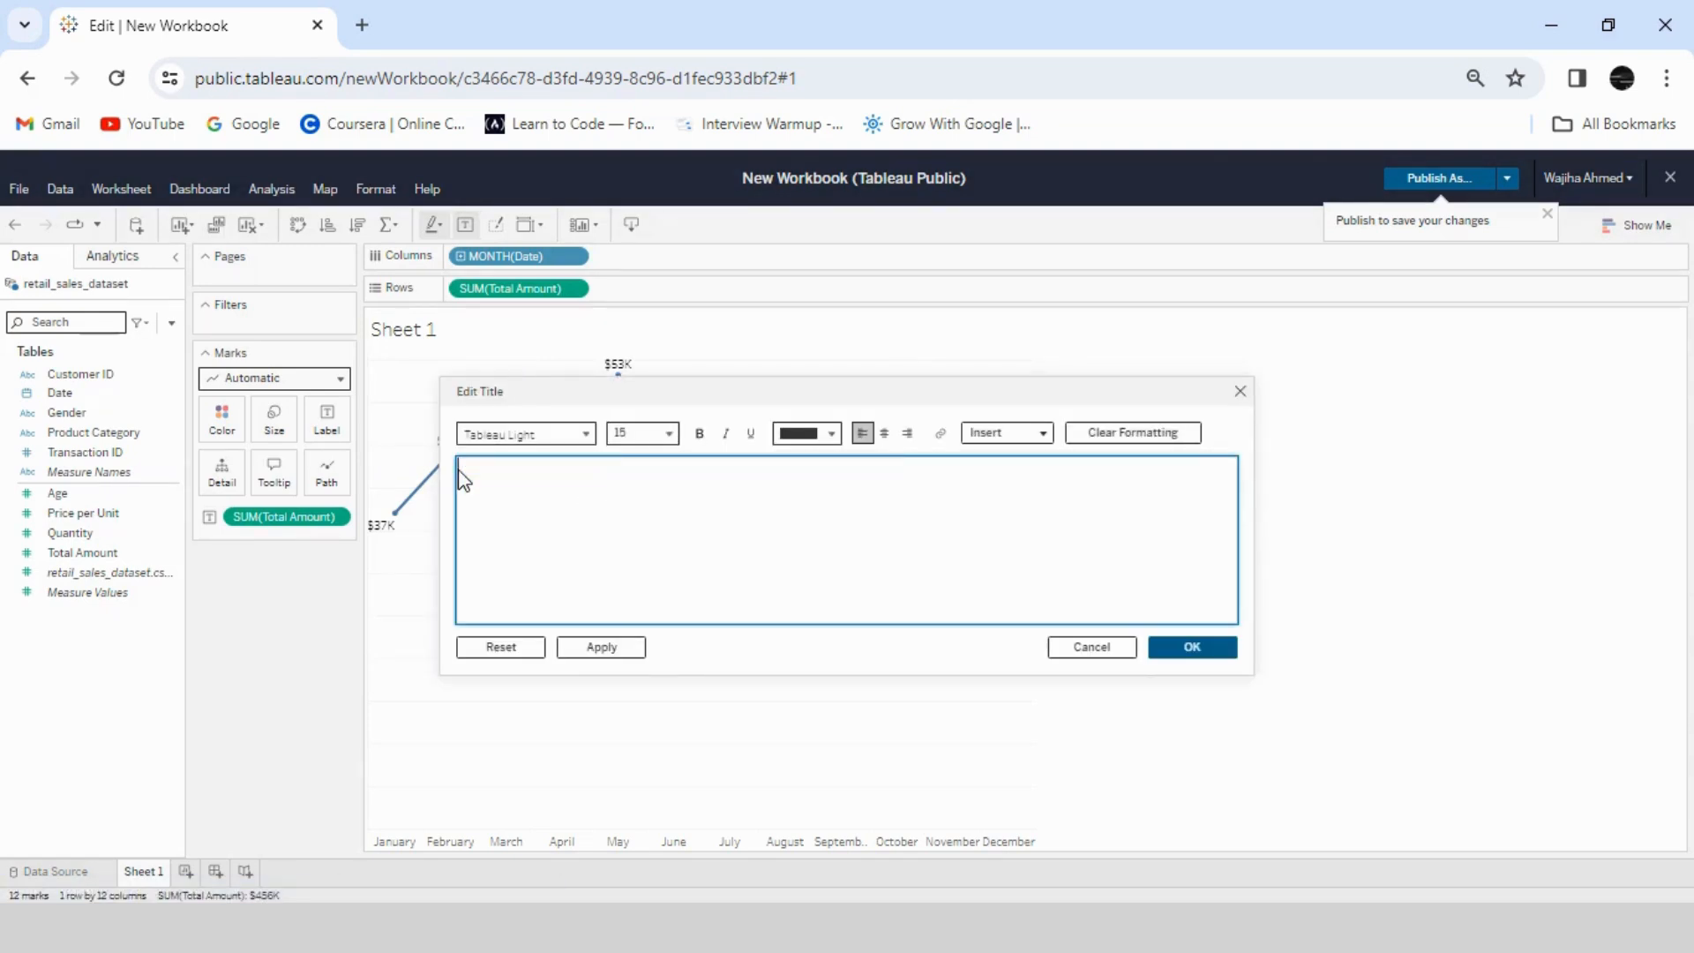
pyautogui.write('Sales')
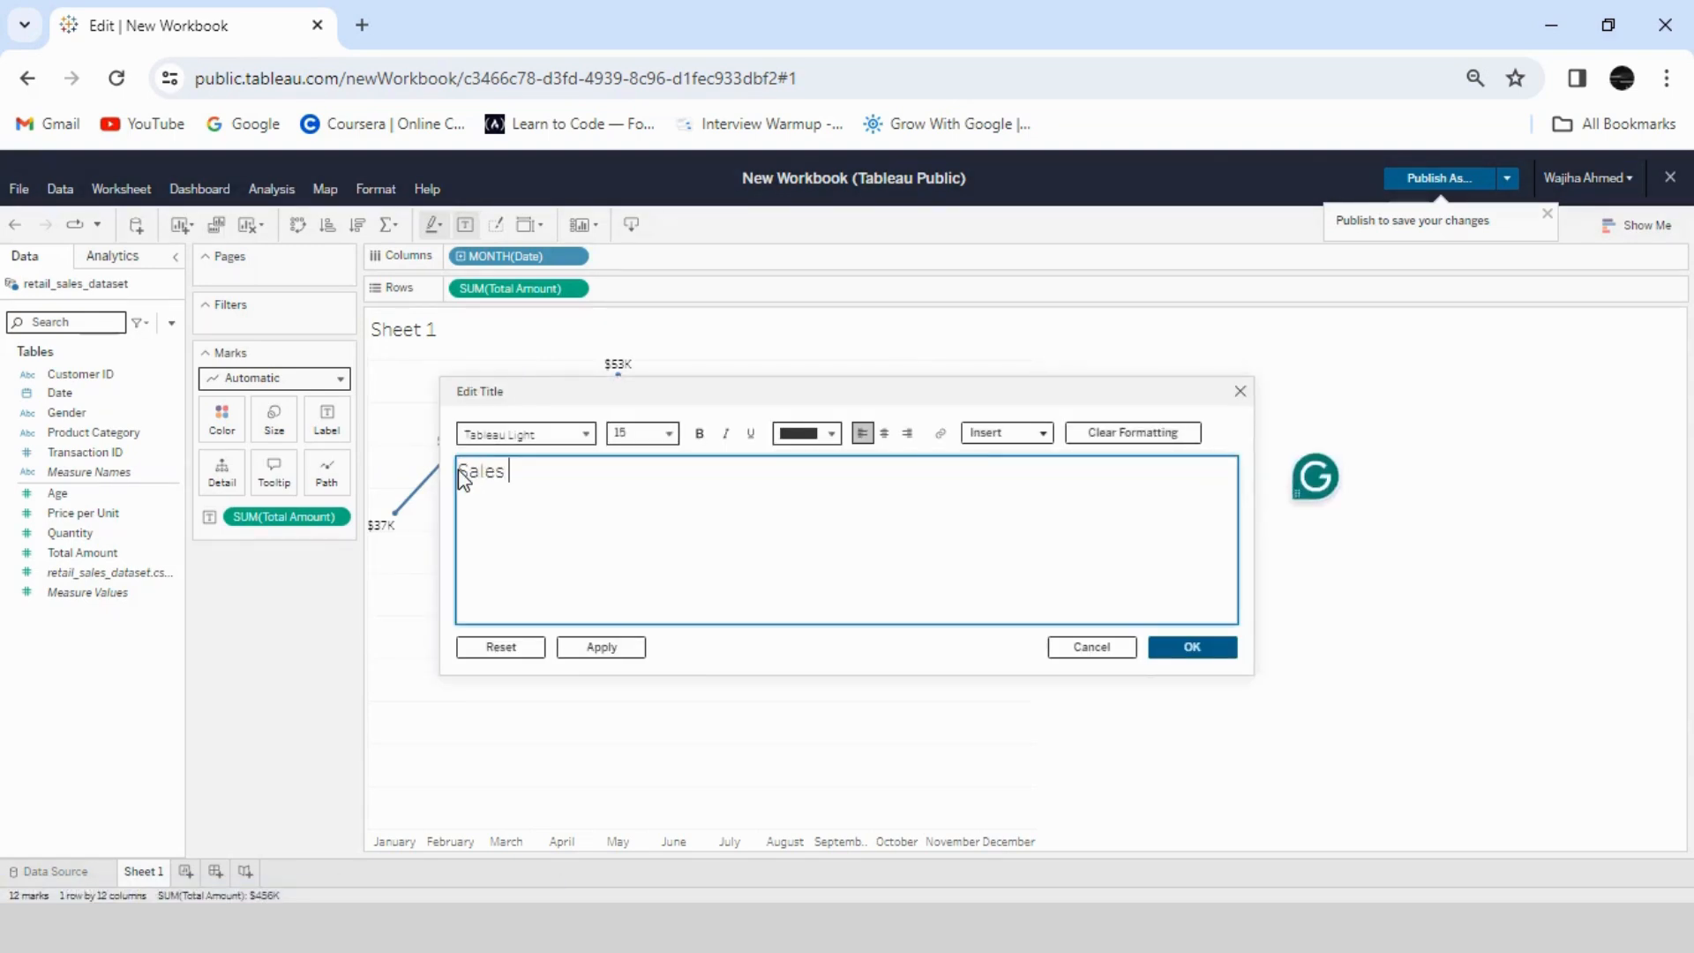
pyautogui.write(' Per Month')
pyautogui.click(1198, 654)
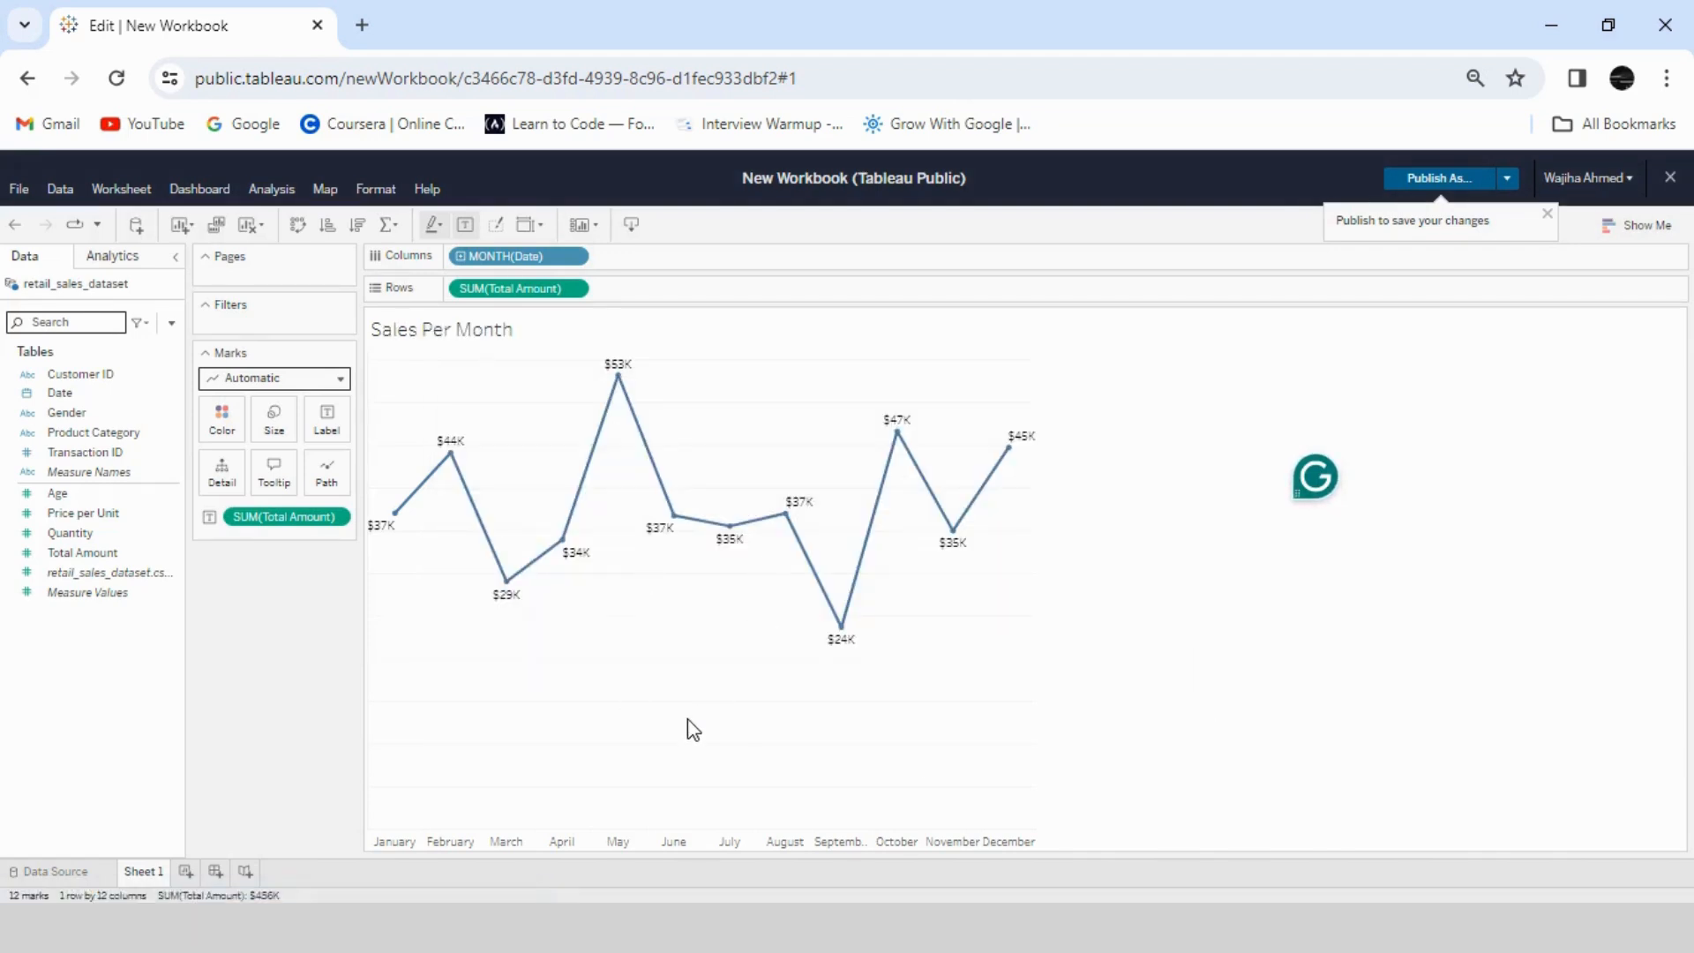
# - Rename the Sheet 1 worksheet as "Sales Per Month"
pyautogui.rightClick(147, 877)
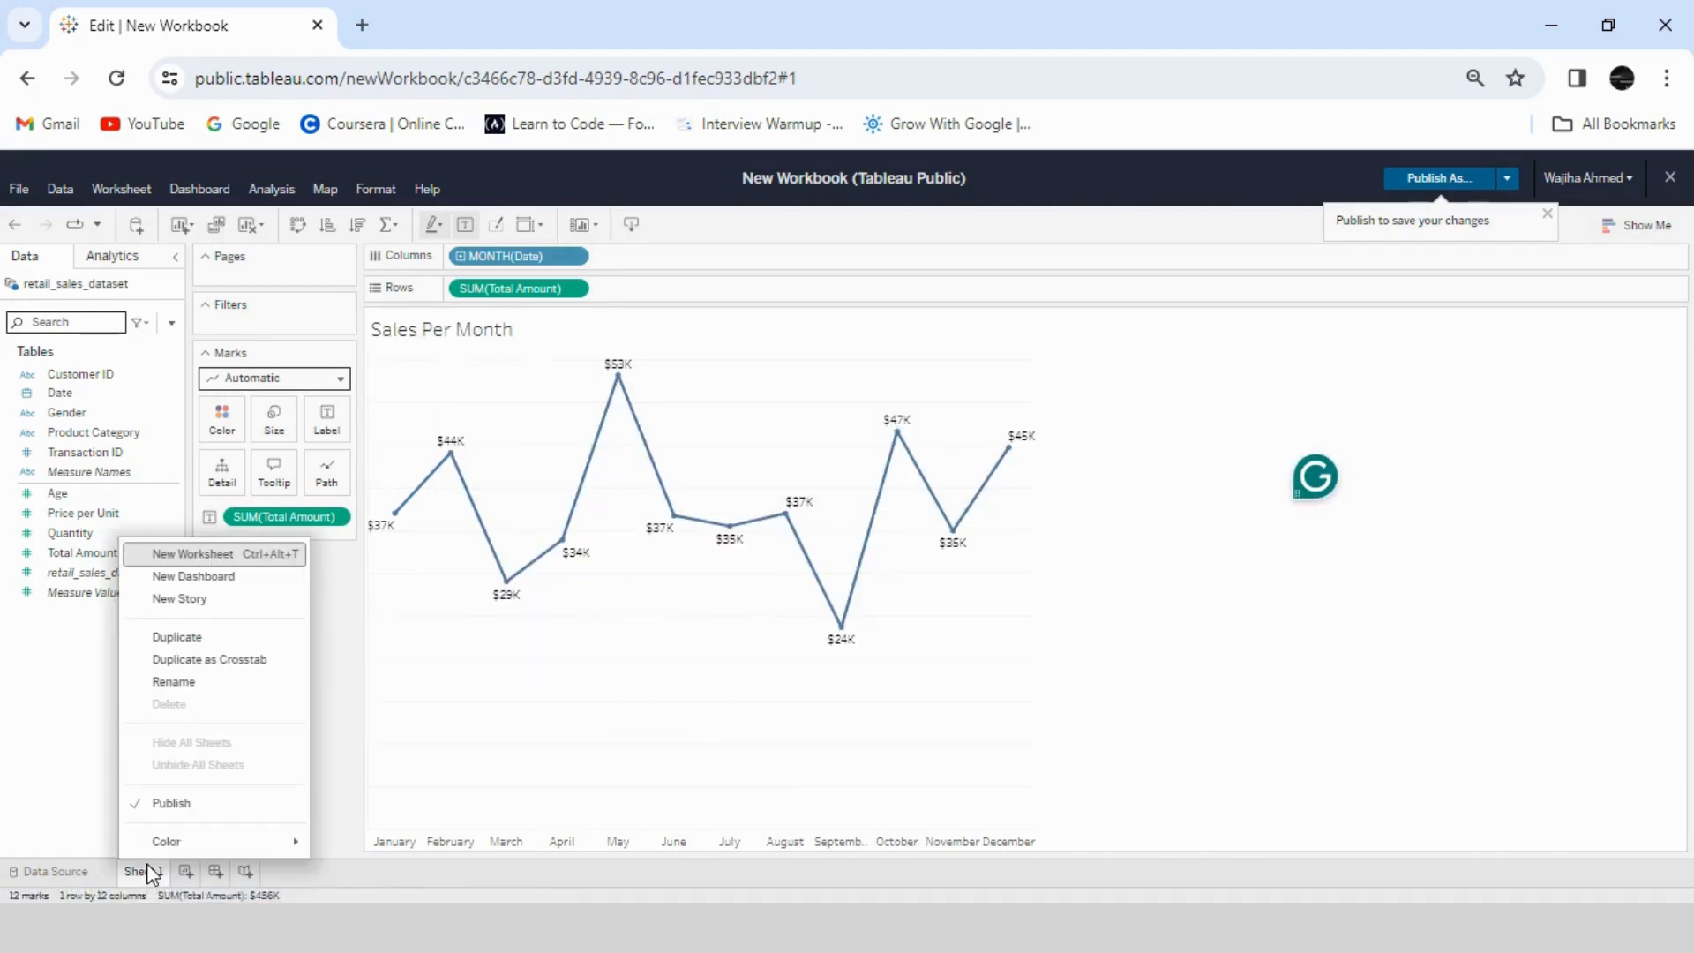
pyautogui.click(182, 681)
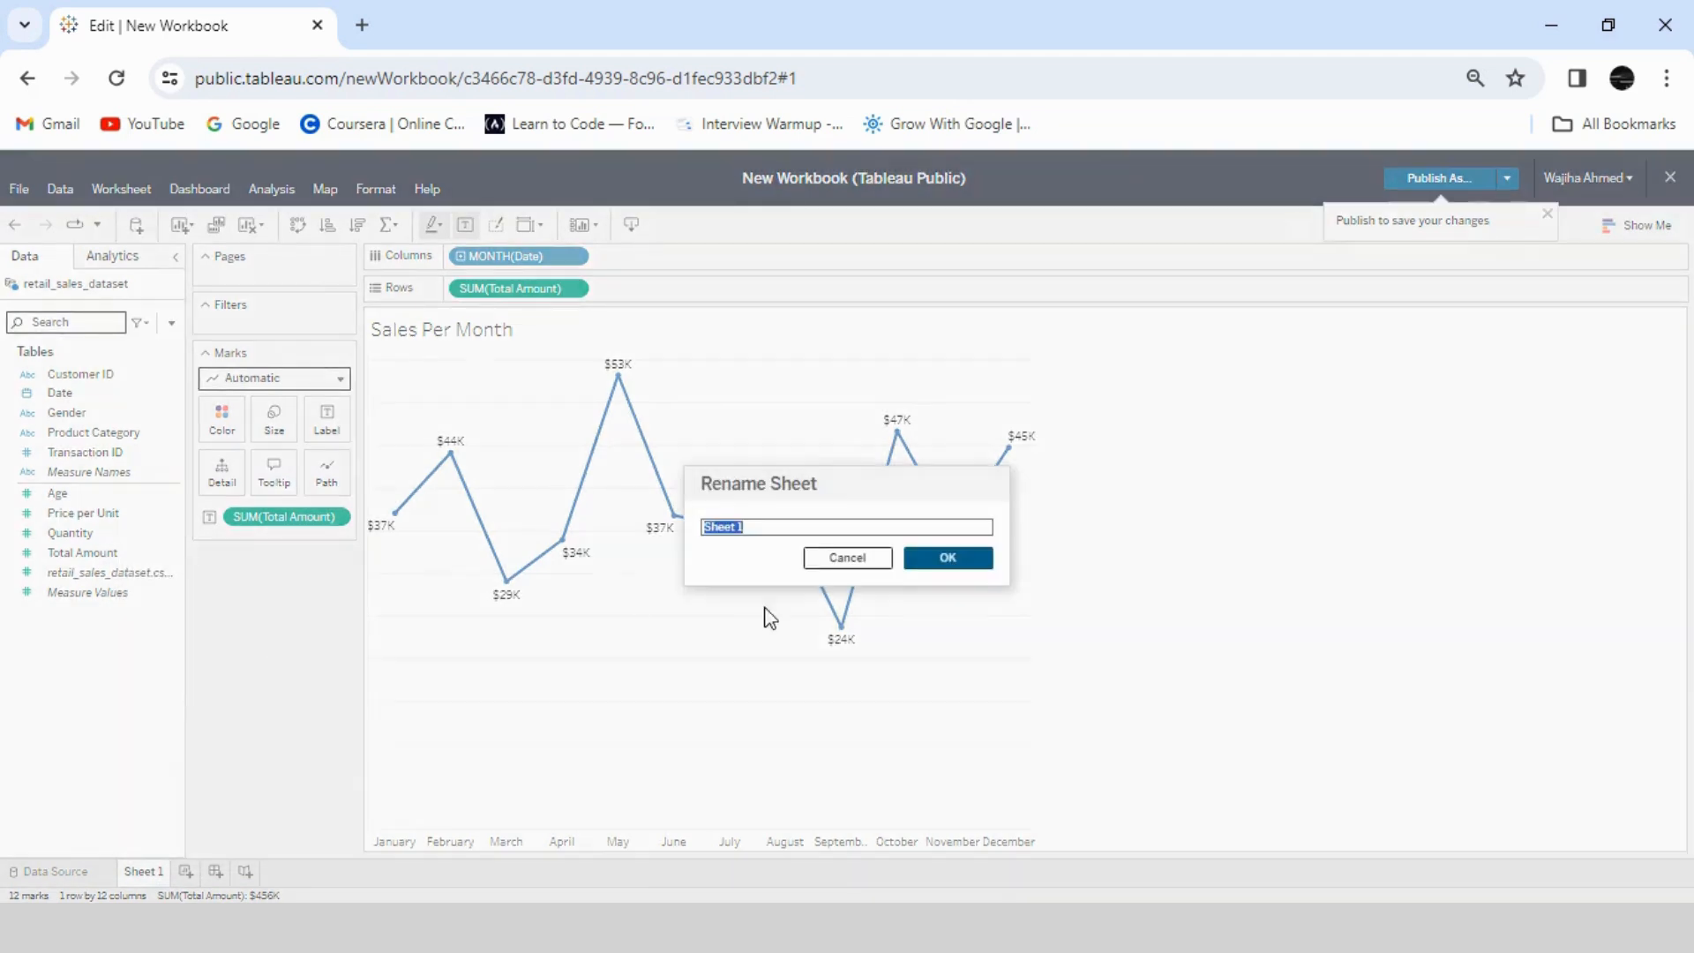
pyautogui.write('Sales Per Month')
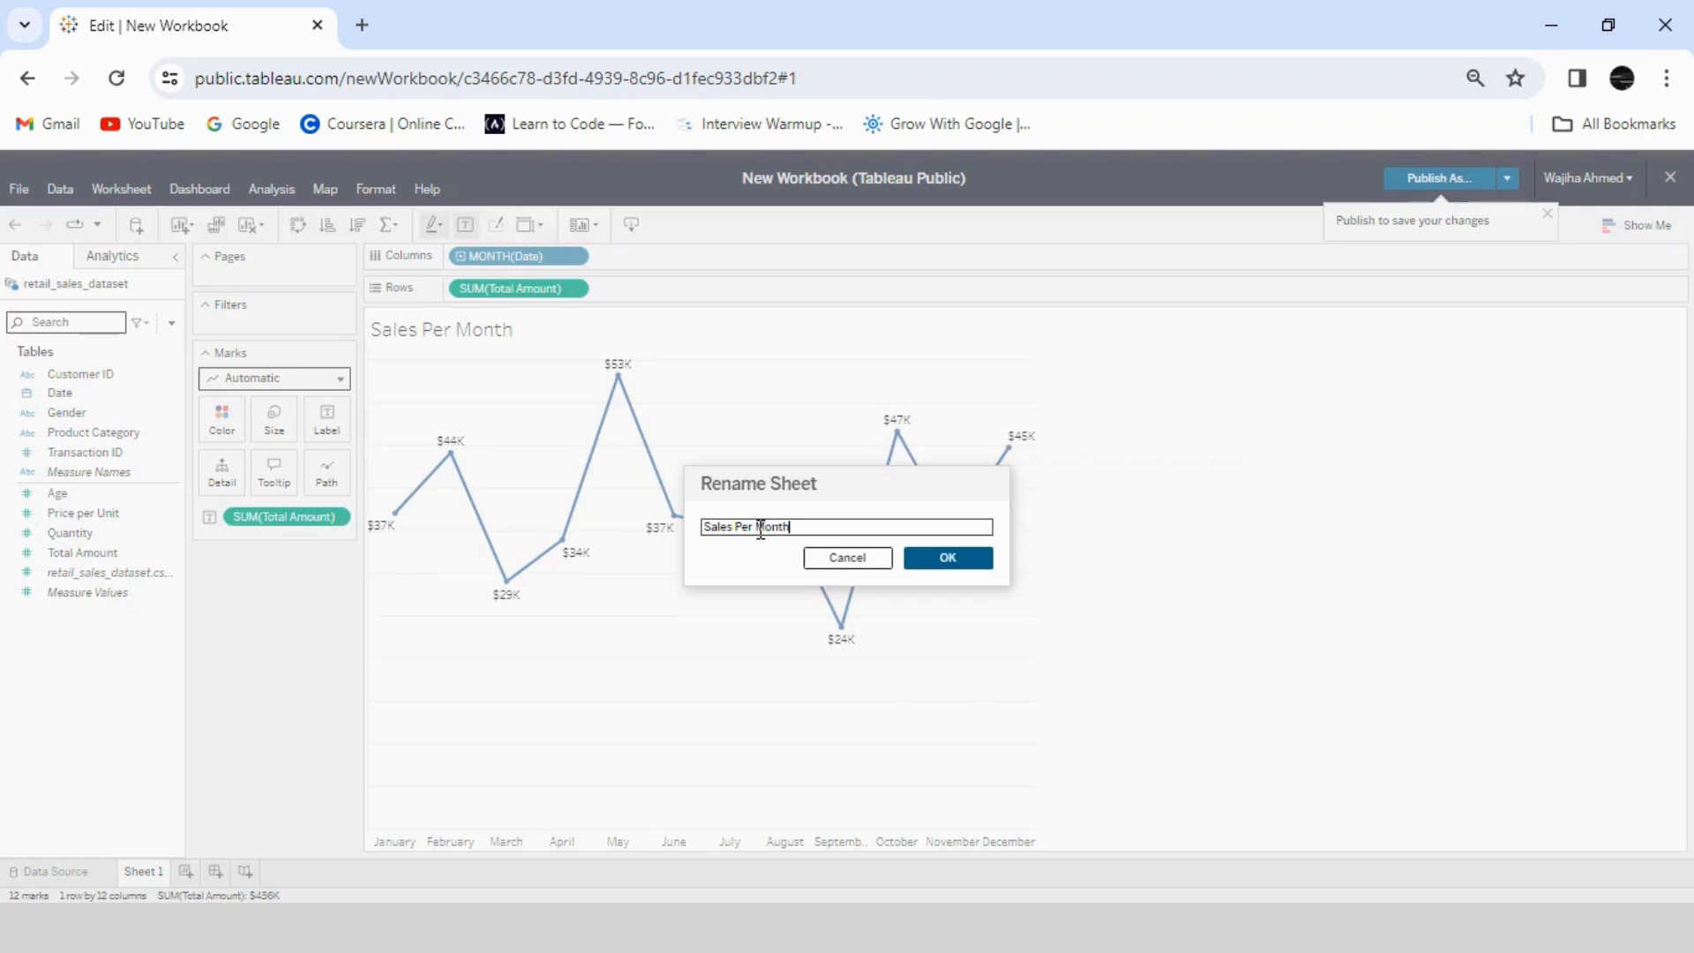
pyautogui.press('Return')
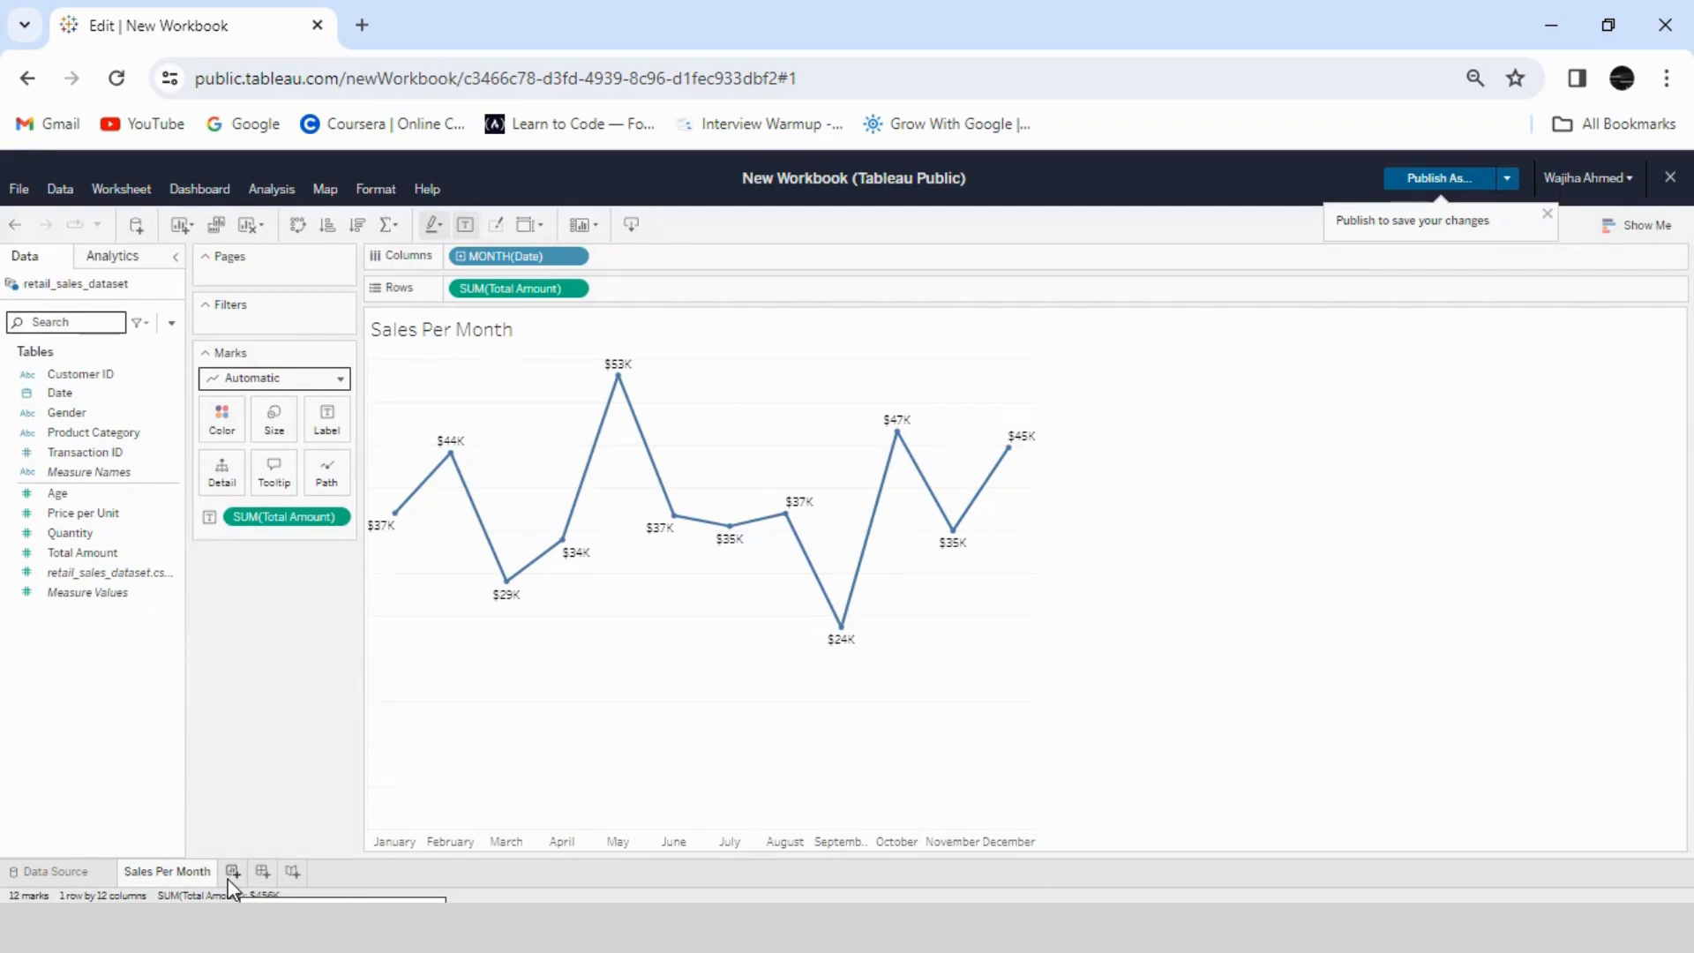
# - Add a new worksheet and chart Total Amount on the rows by Product Category on the columns
pyautogui.click(233, 871)
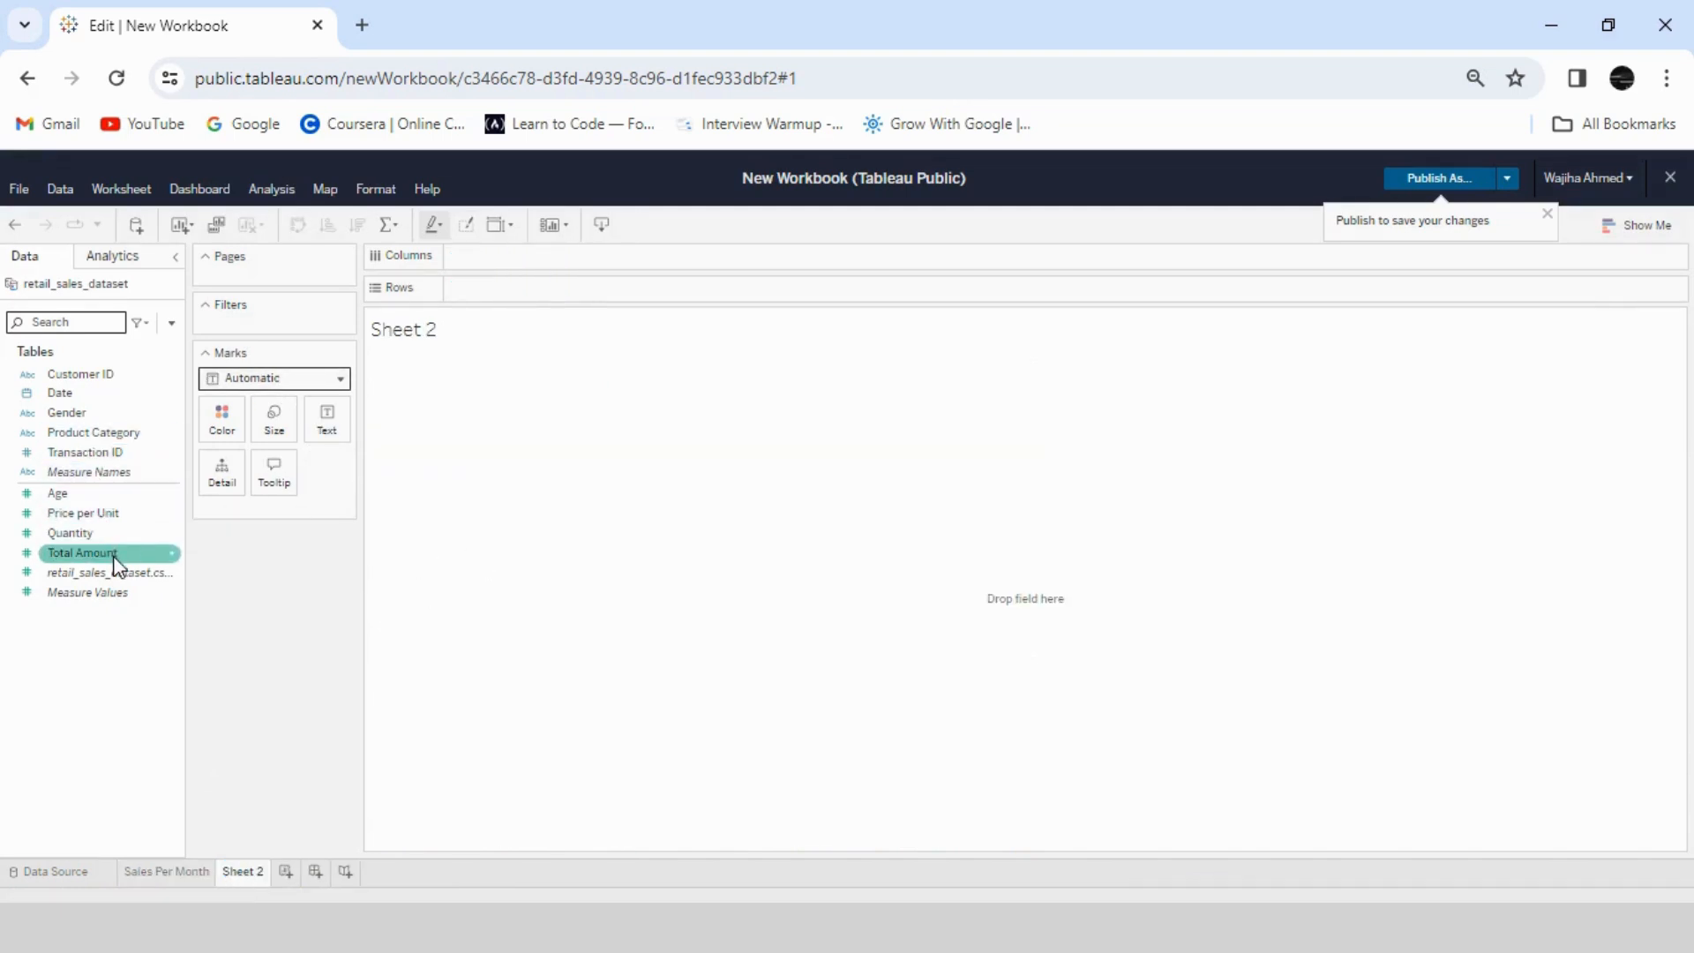
pyautogui.moveTo(115, 565); pyautogui.dragTo(527, 289)
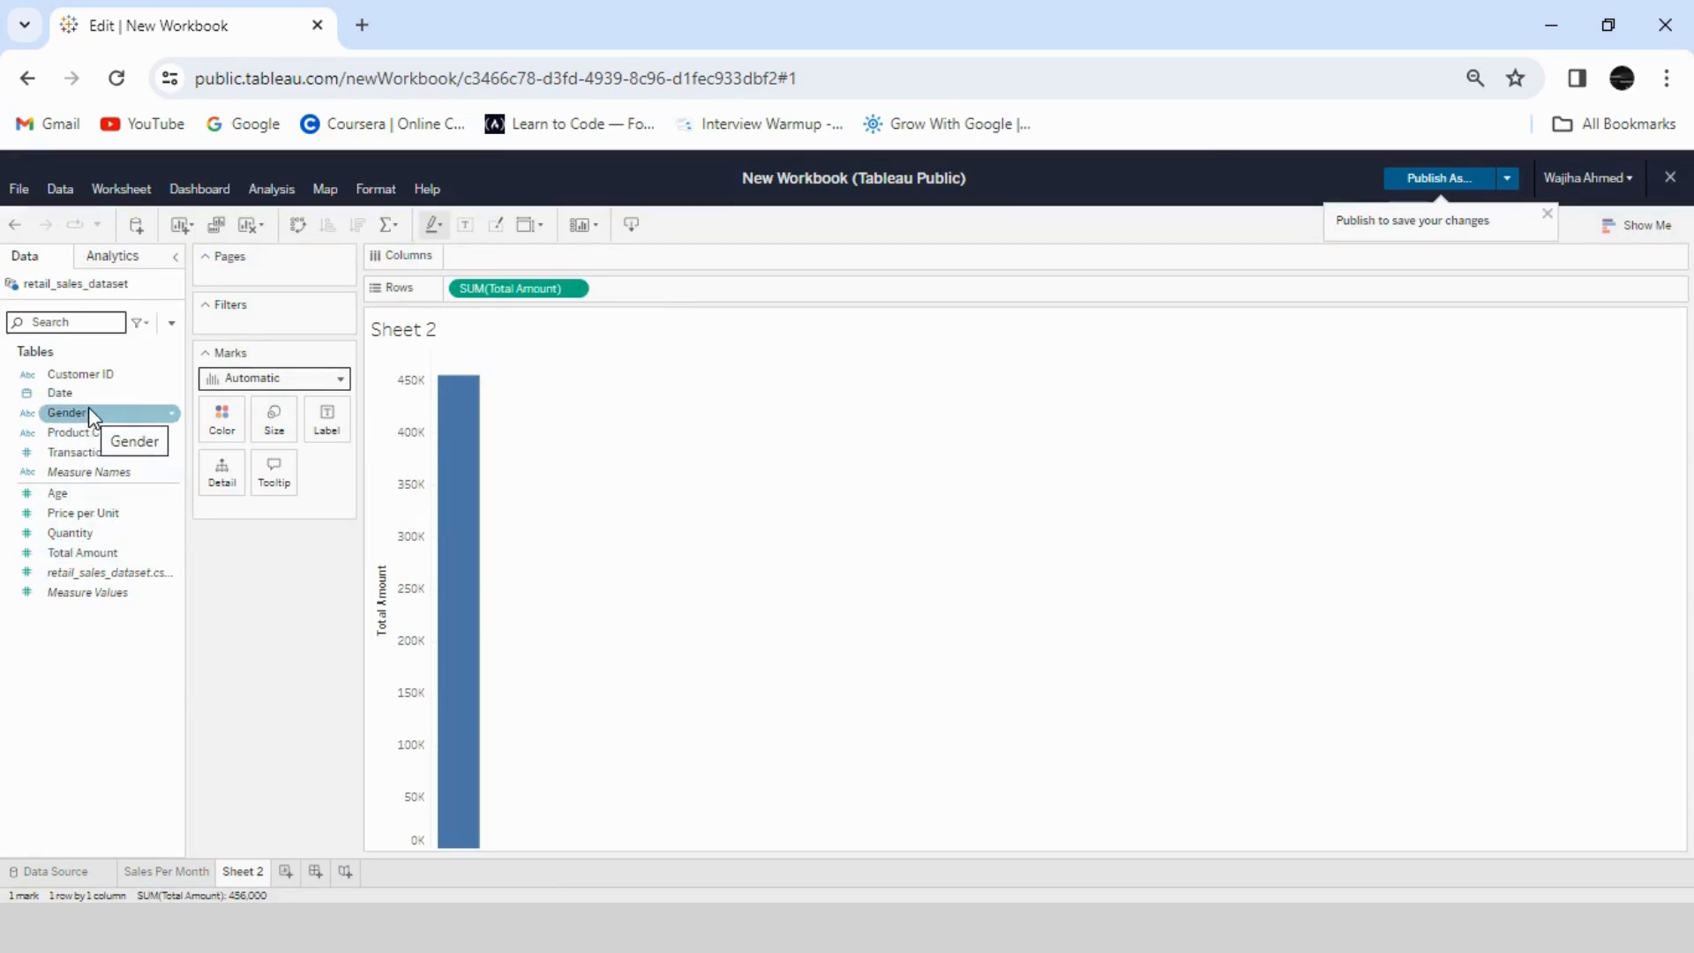
pyautogui.moveTo(89, 432); pyautogui.dragTo(515, 266)
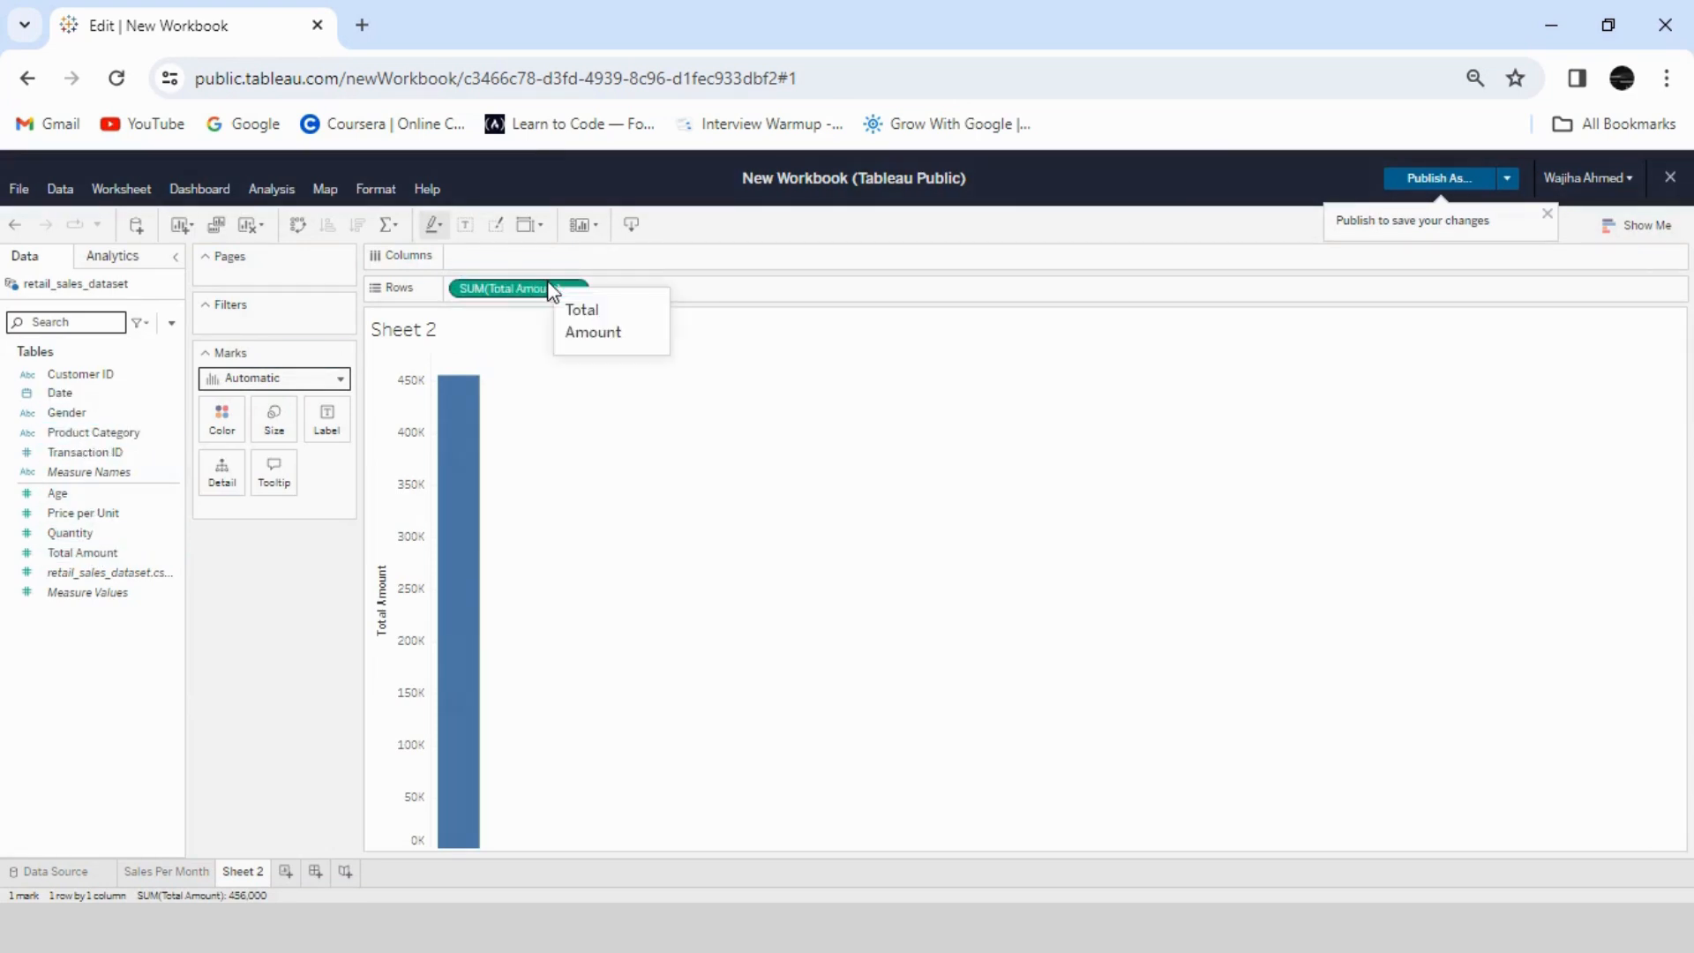
pyautogui.click(62, 433)
pyautogui.moveTo(71, 443); pyautogui.dragTo(518, 257)
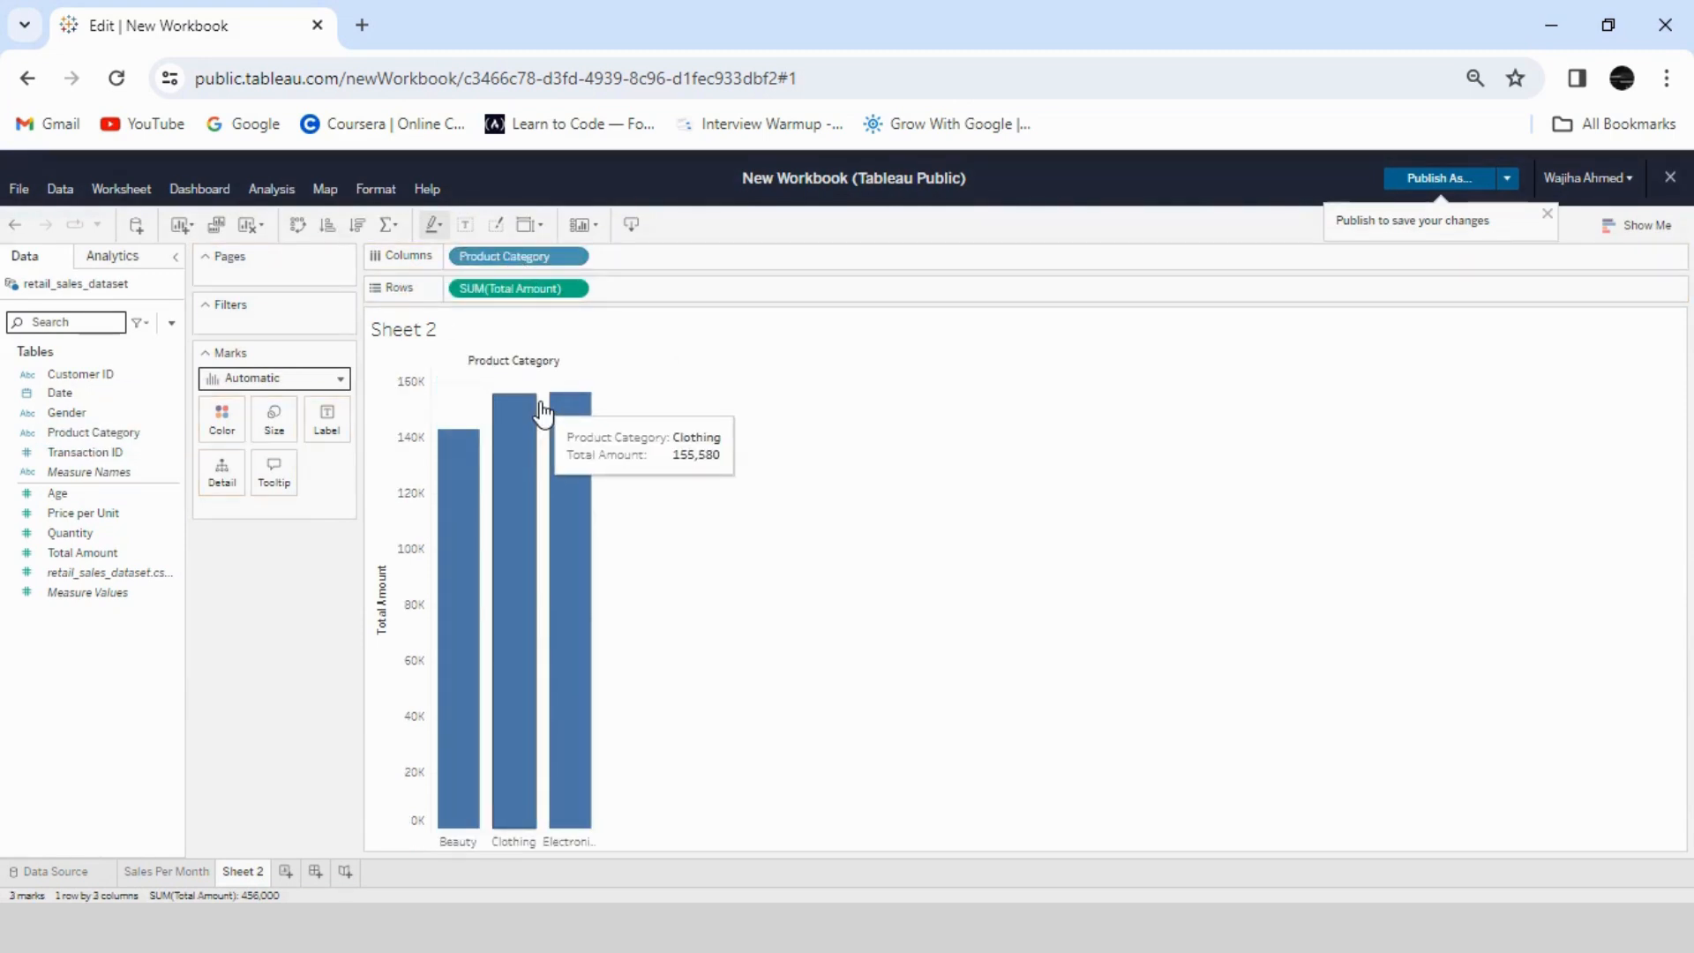
# - Change the aggregation of Total Amount on the rows to Average
pyautogui.click(579, 289)
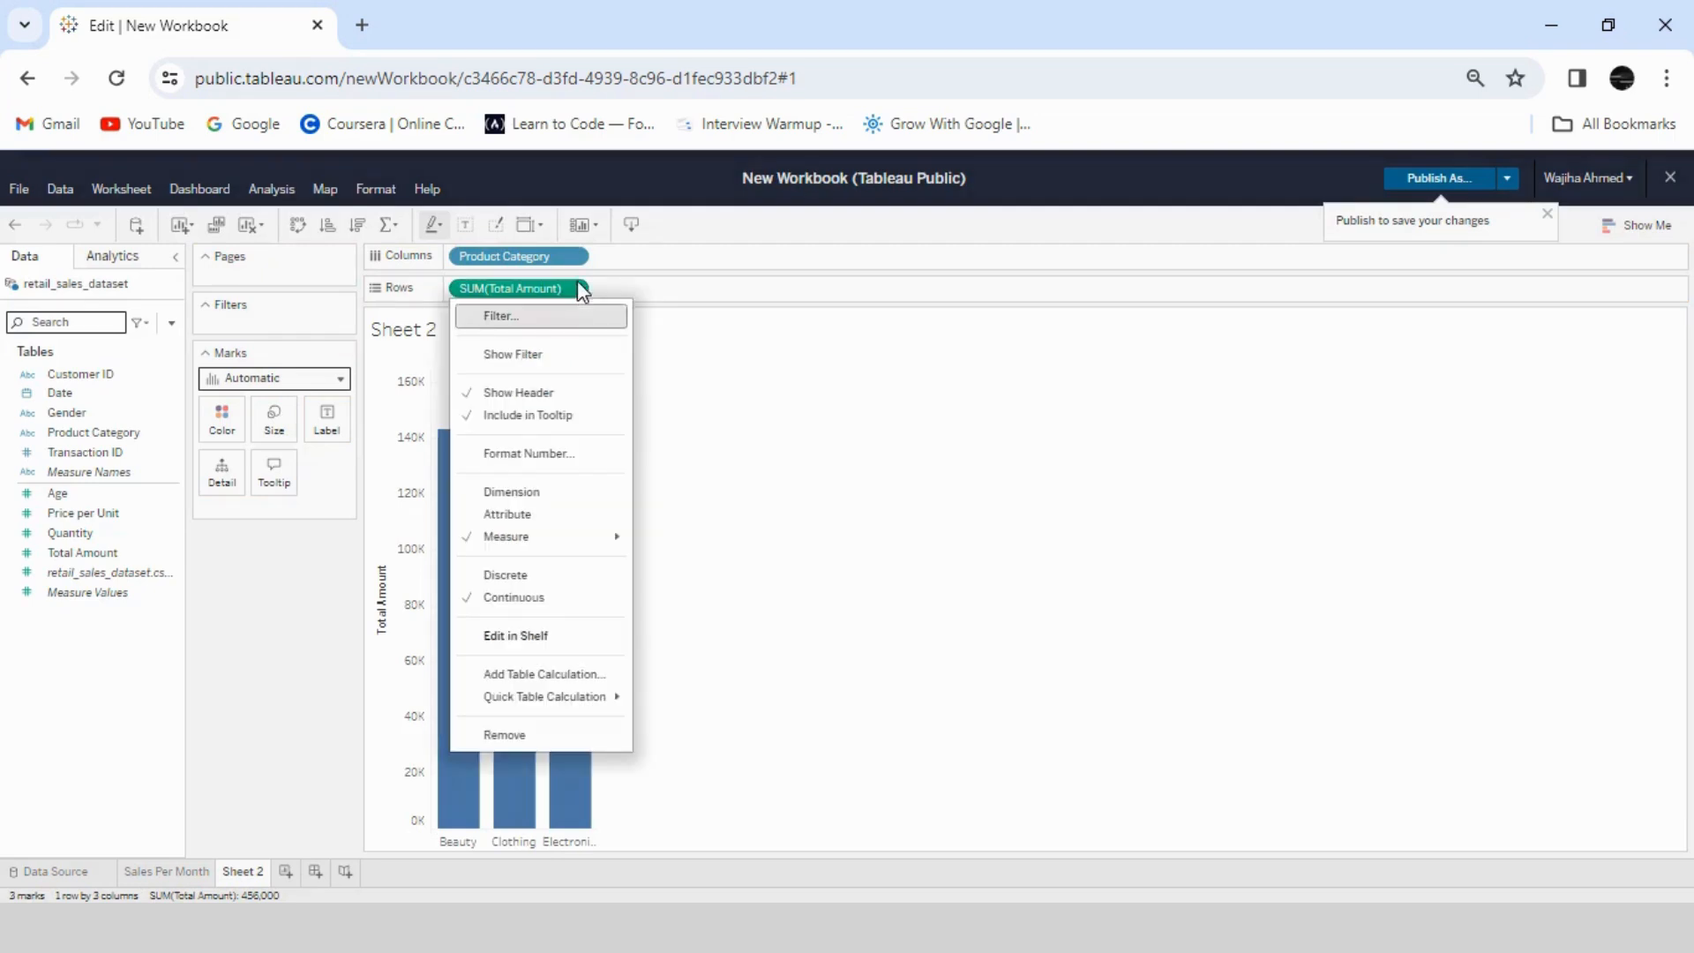
pyautogui.moveTo(556, 537)
pyautogui.click(661, 557)
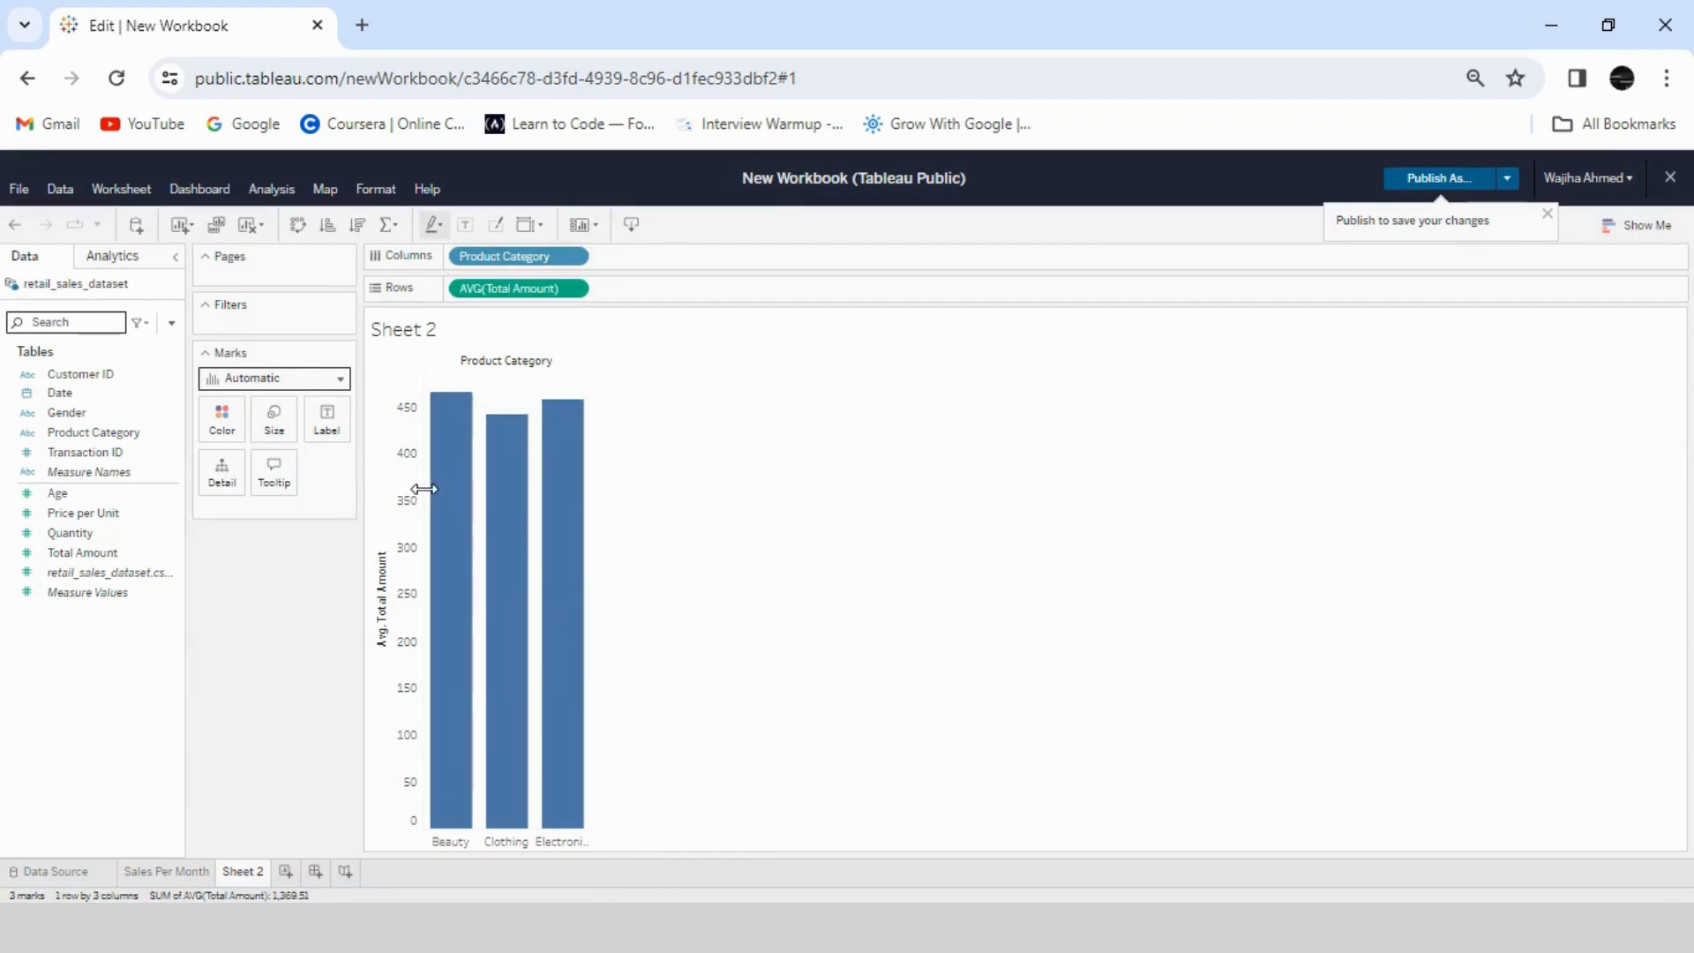
# - Label the bars with Total Amount, formatted as custom currency in thousands (K) with 0 decimal places
pyautogui.moveTo(82, 552); pyautogui.dragTo(329, 417)
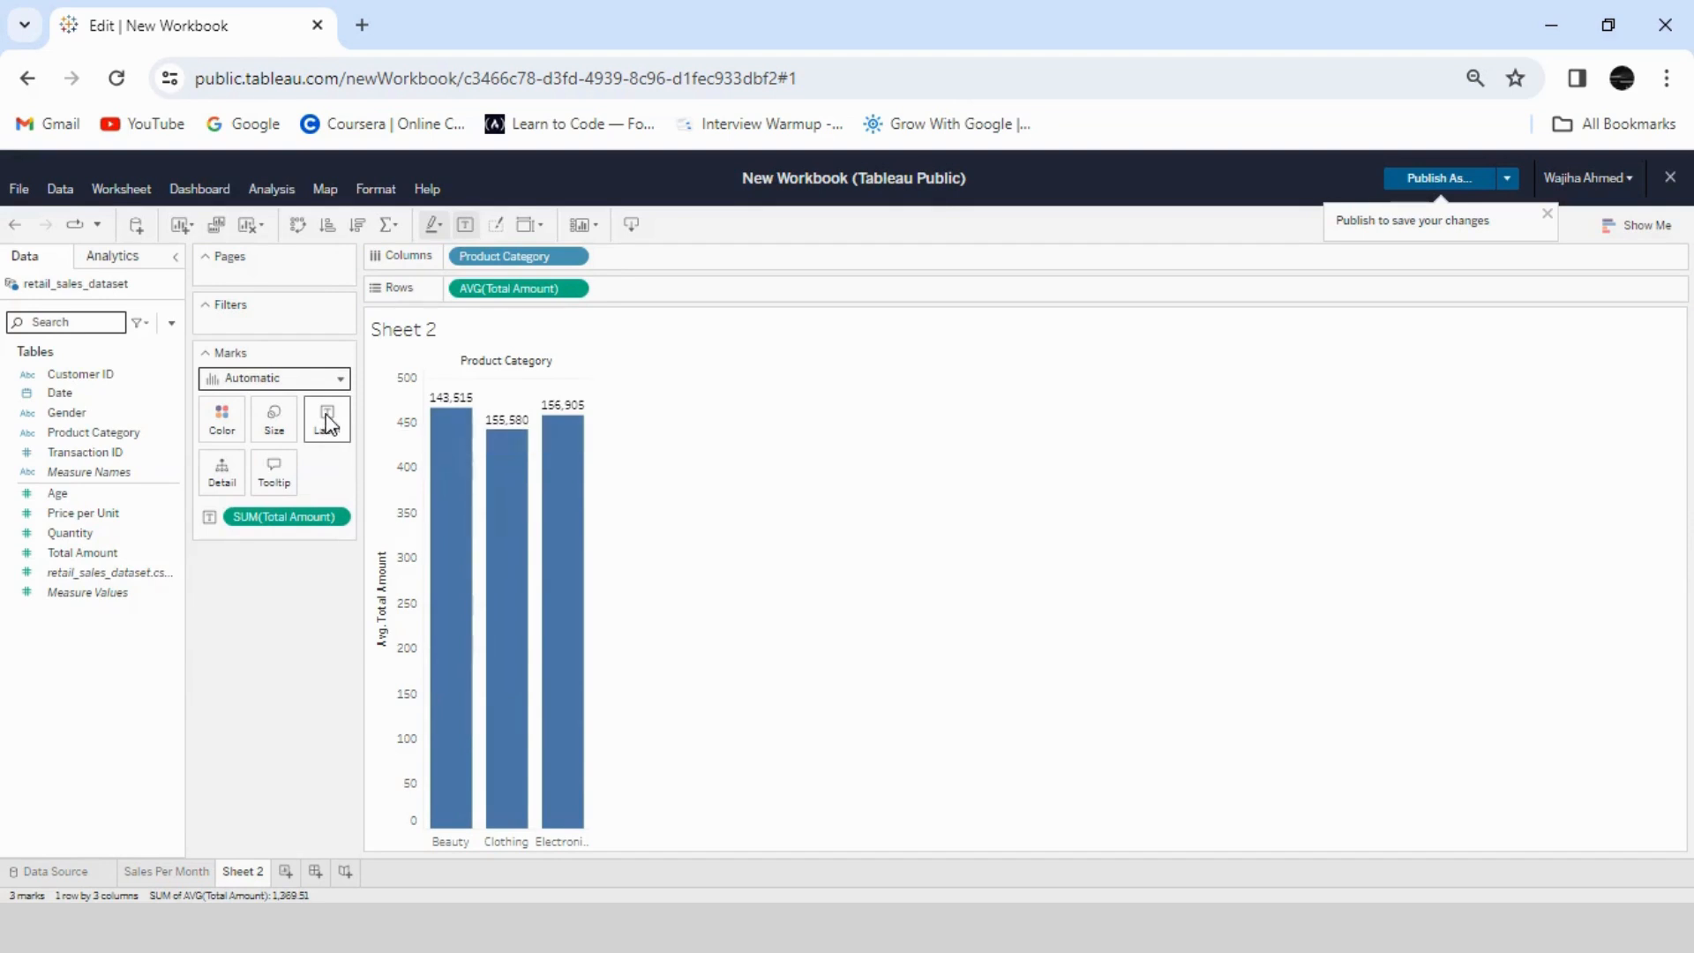
pyautogui.click(340, 517)
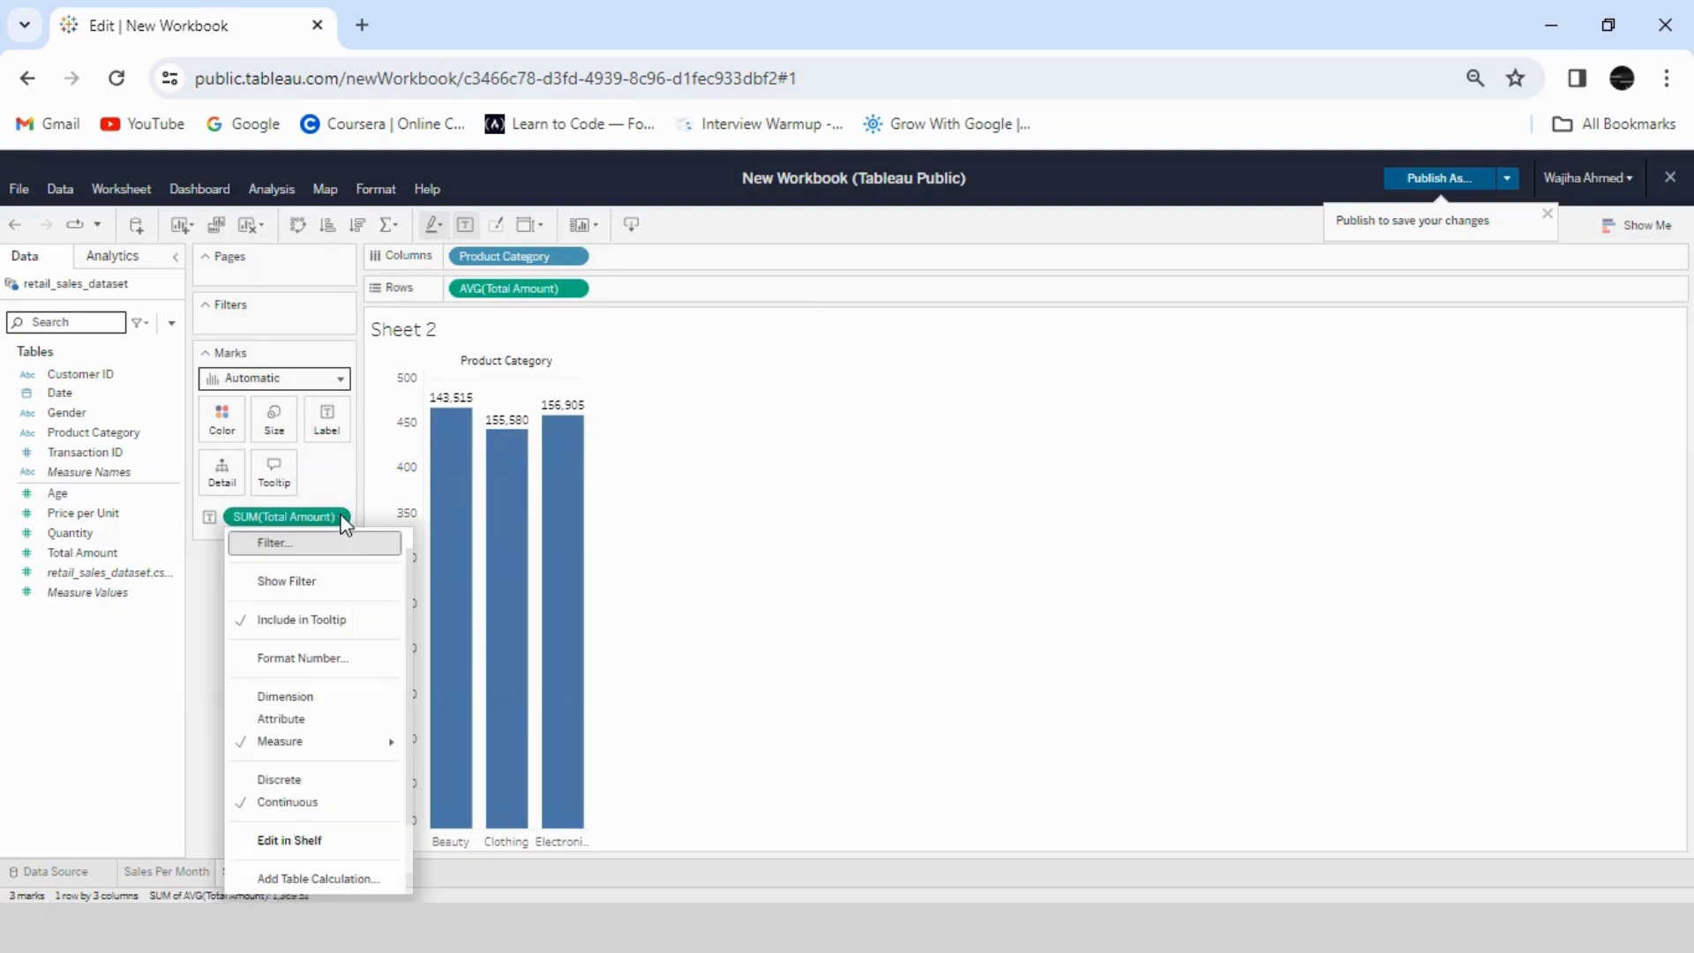
pyautogui.click(314, 655)
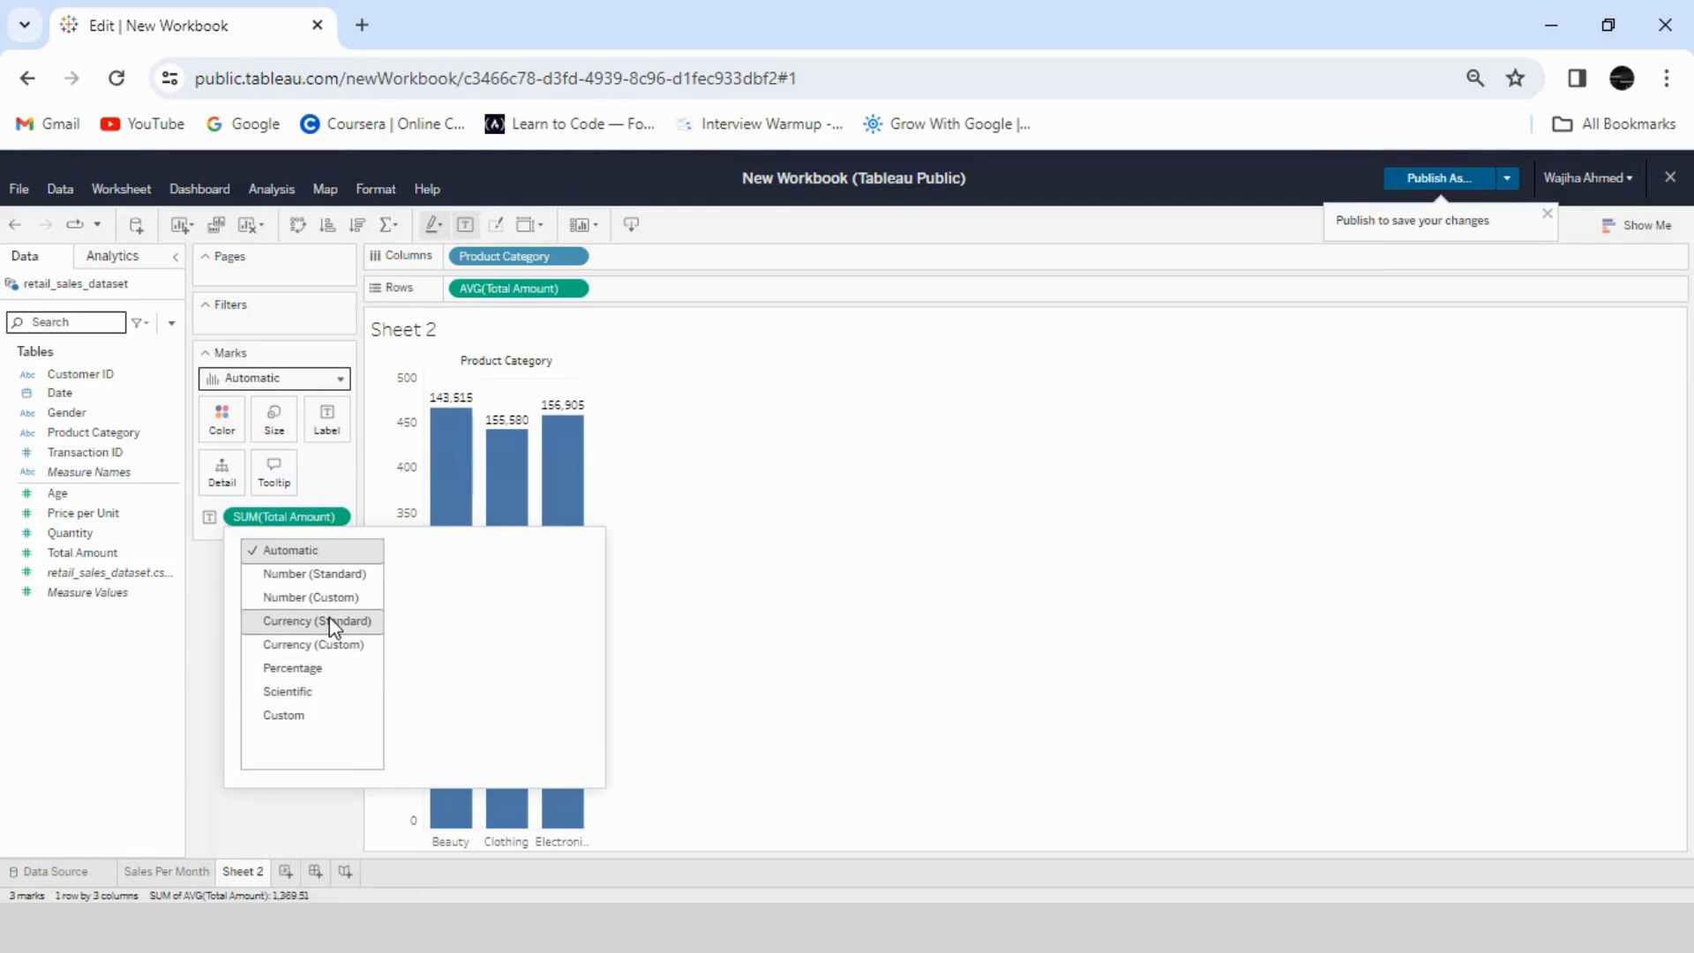
pyautogui.click(326, 645)
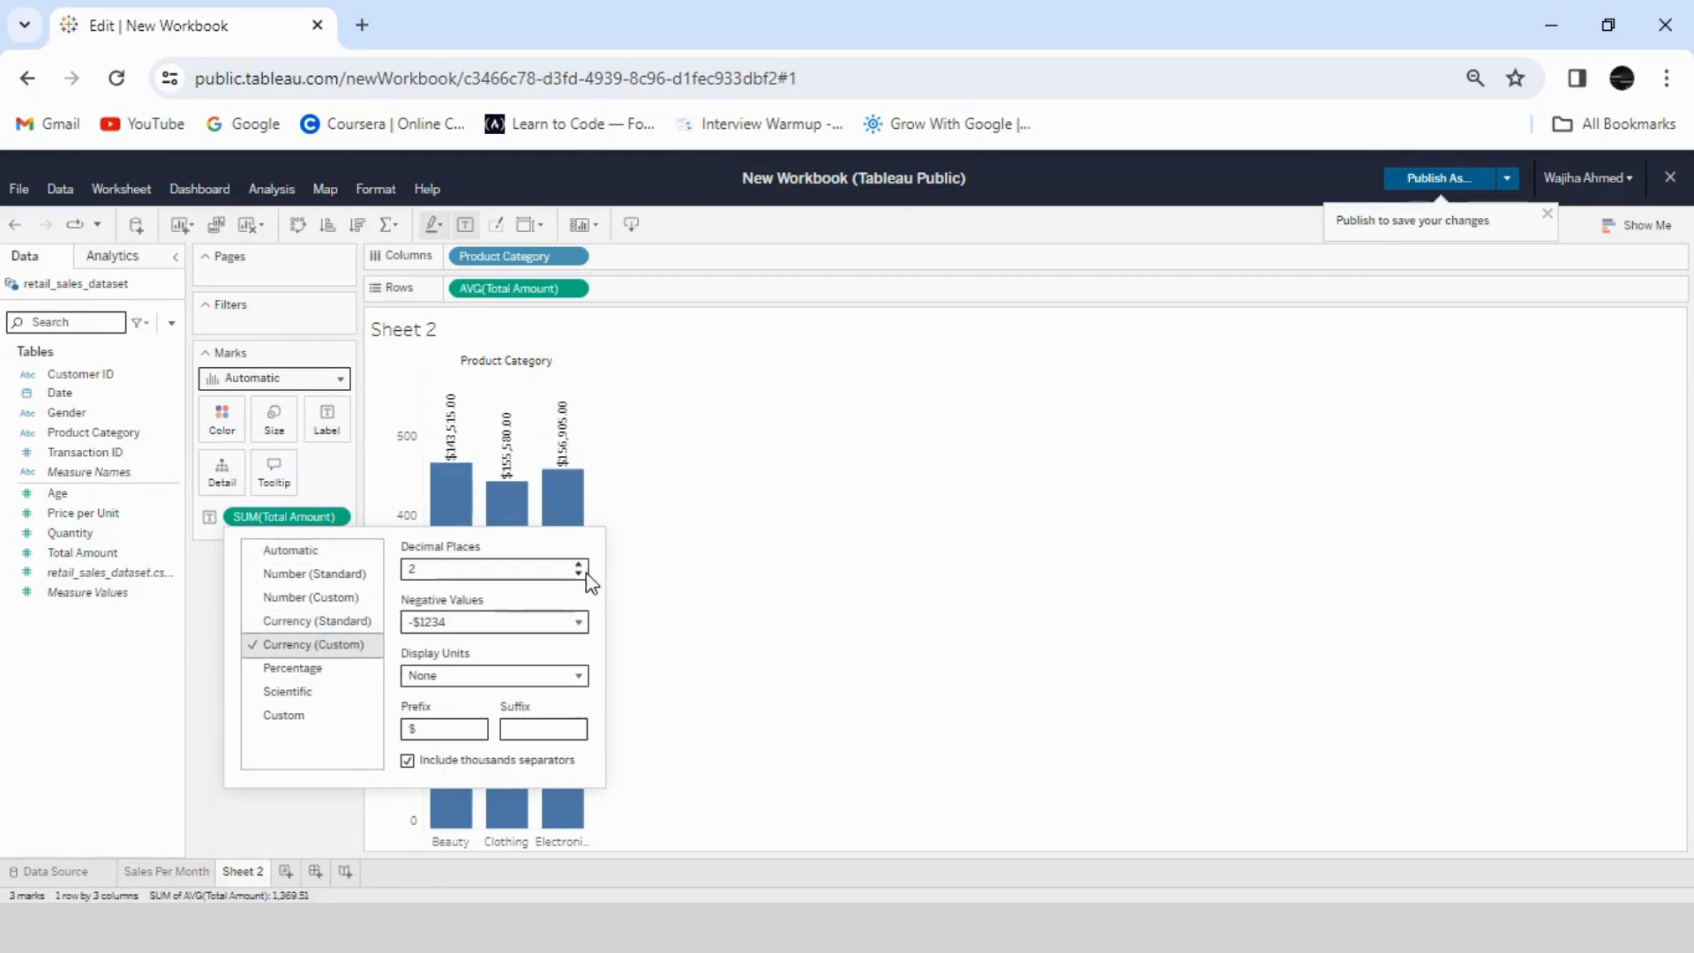
pyautogui.click(578, 676)
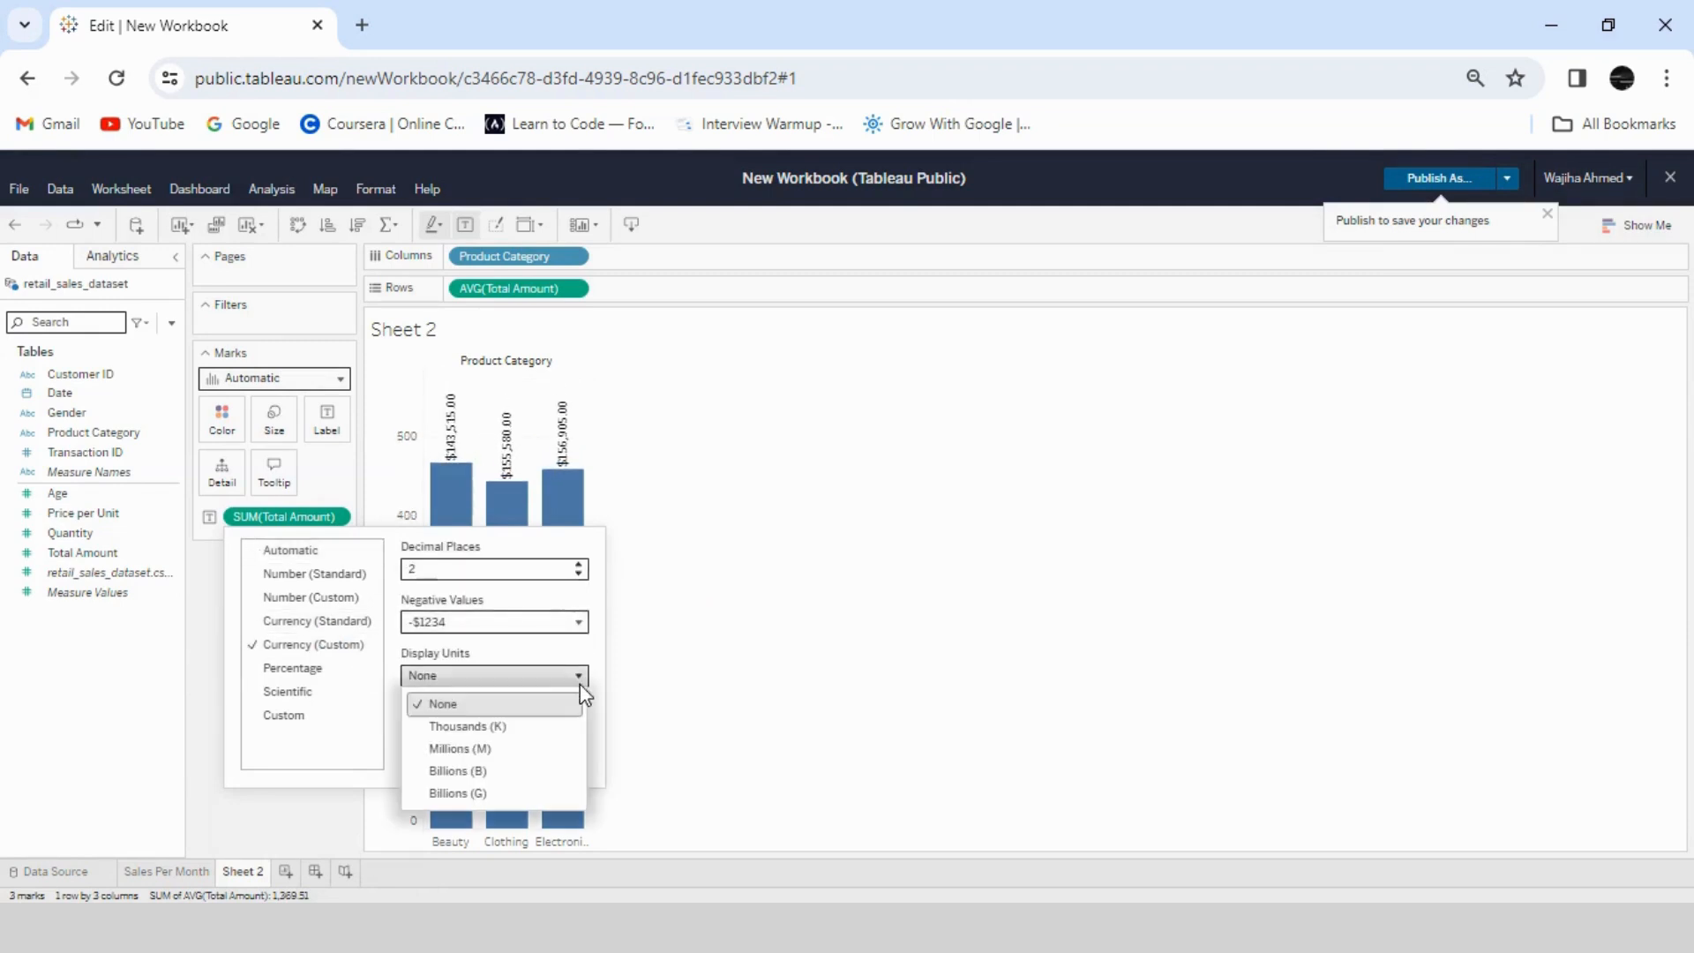
pyautogui.click(496, 729)
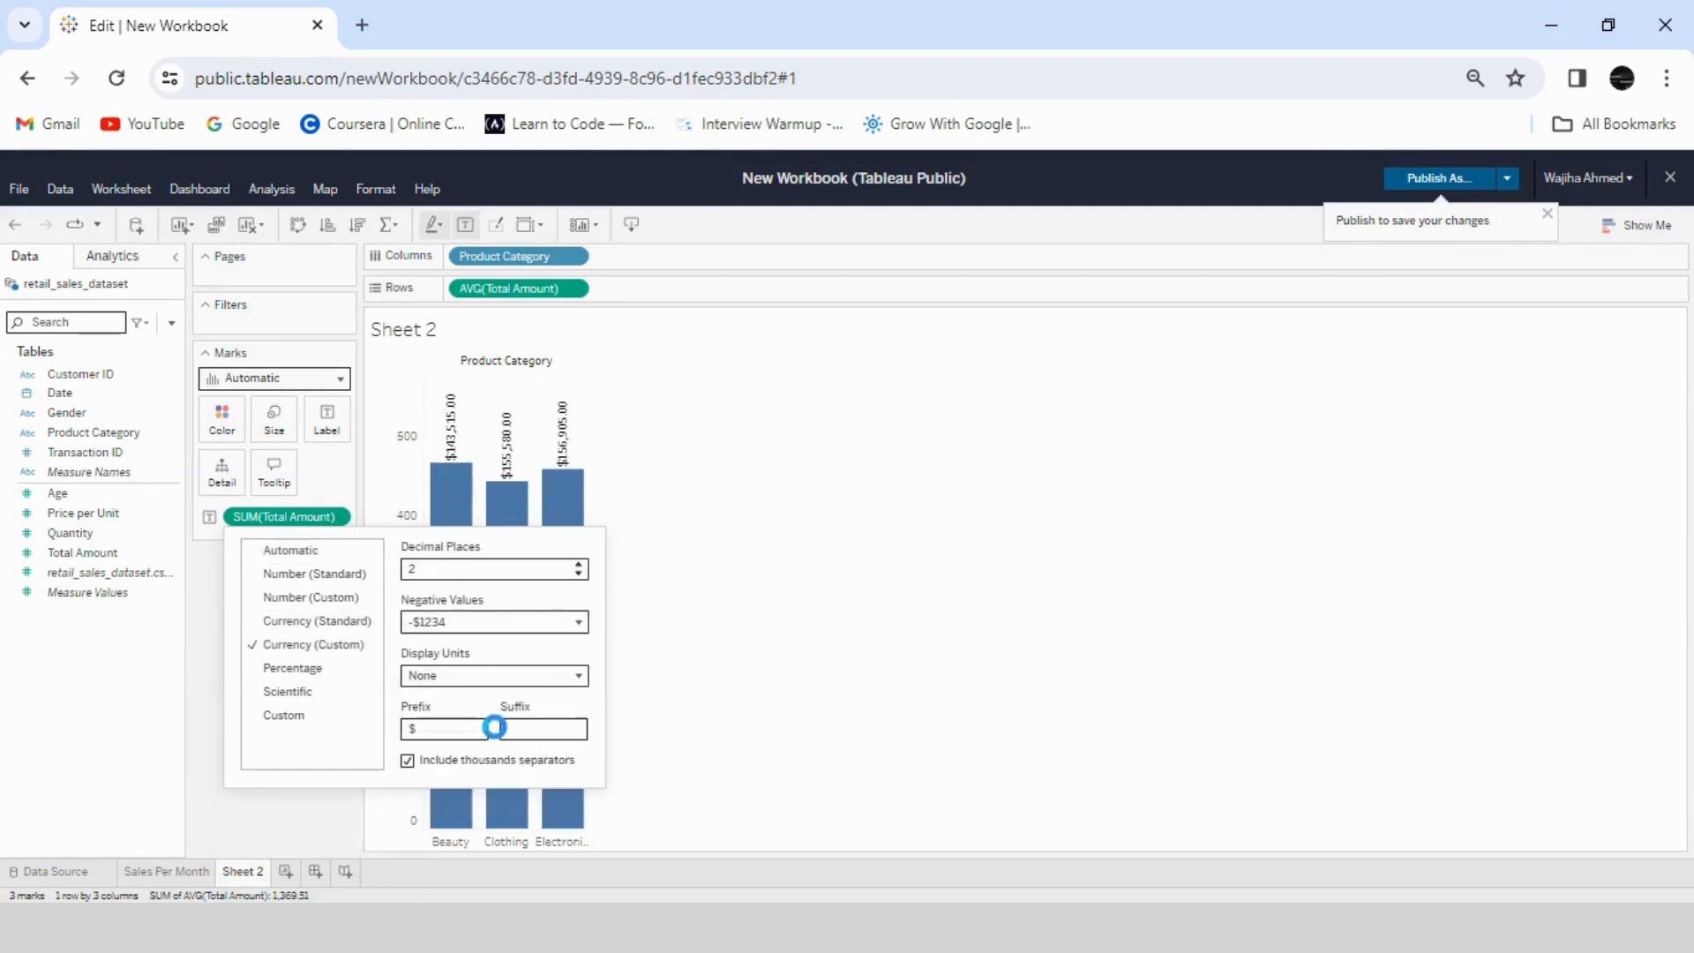
pyautogui.click(578, 573)
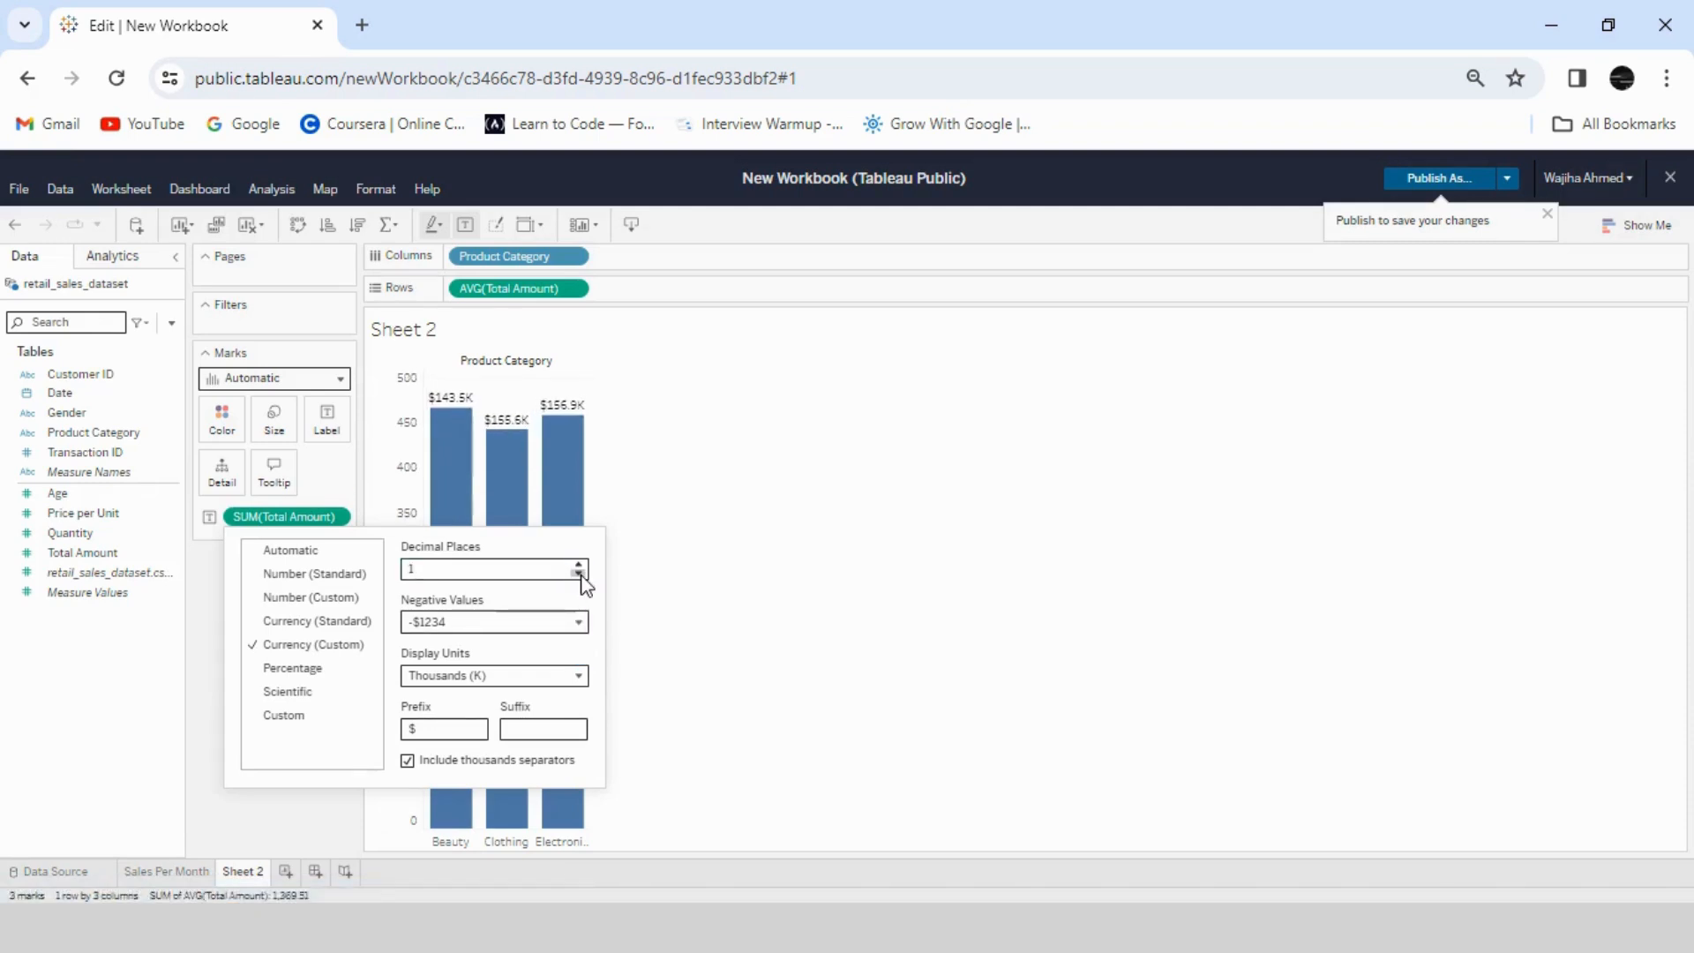
pyautogui.click(579, 573)
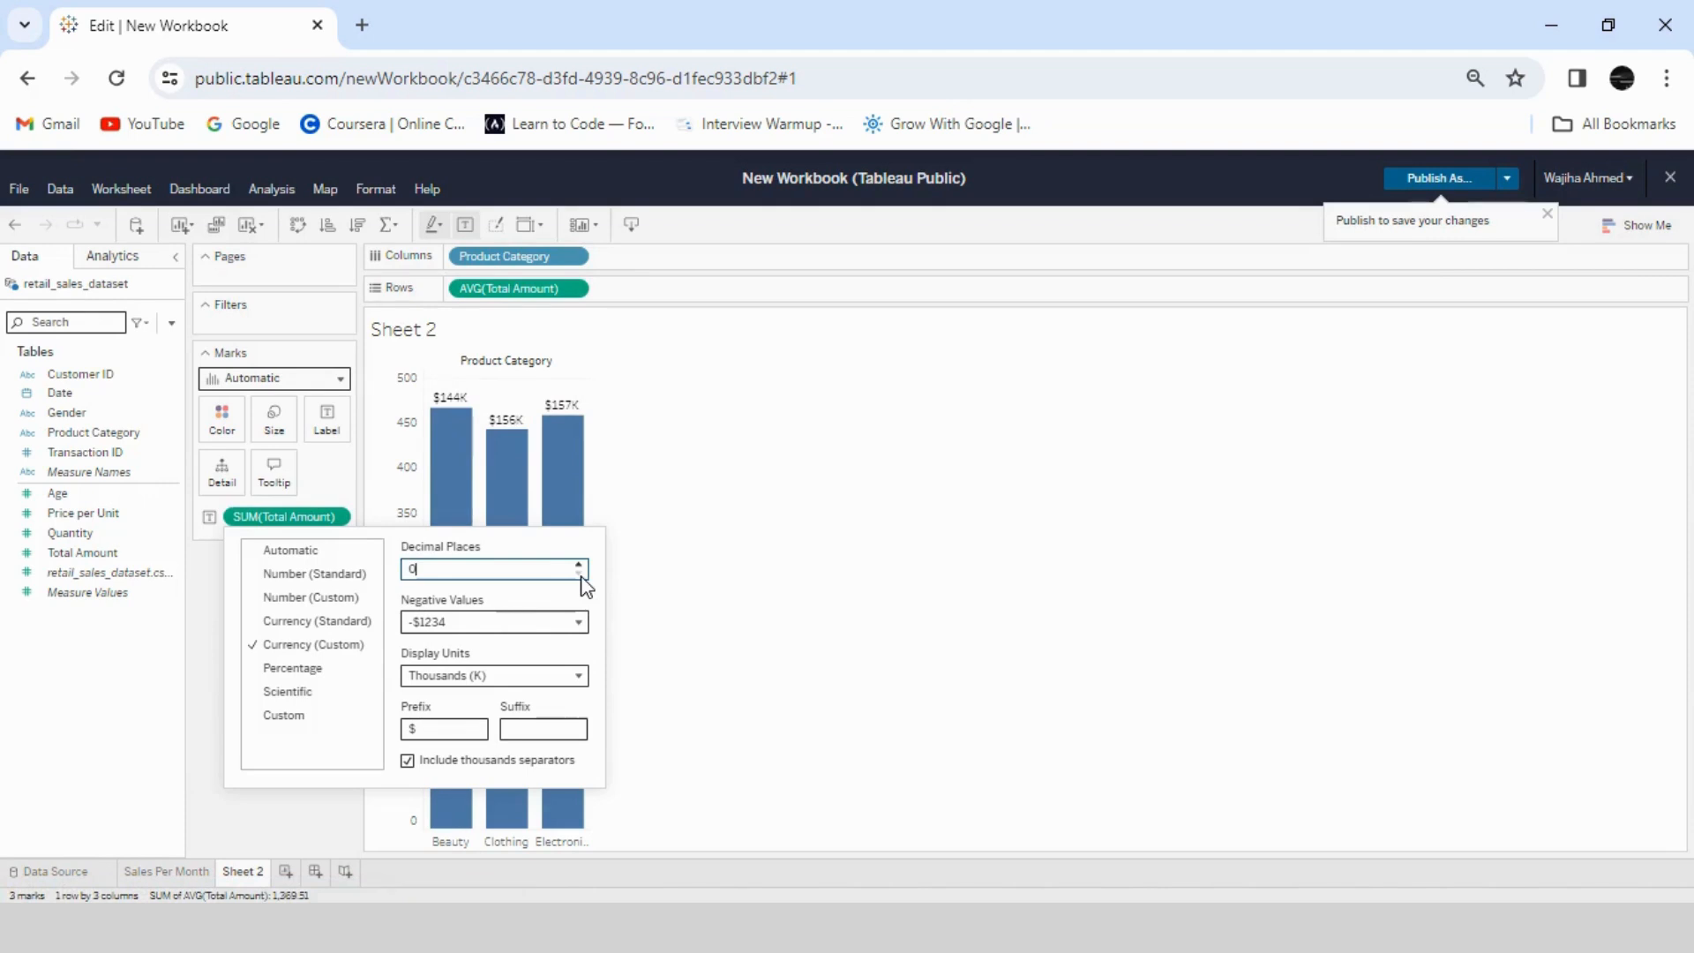
pyautogui.click(868, 512)
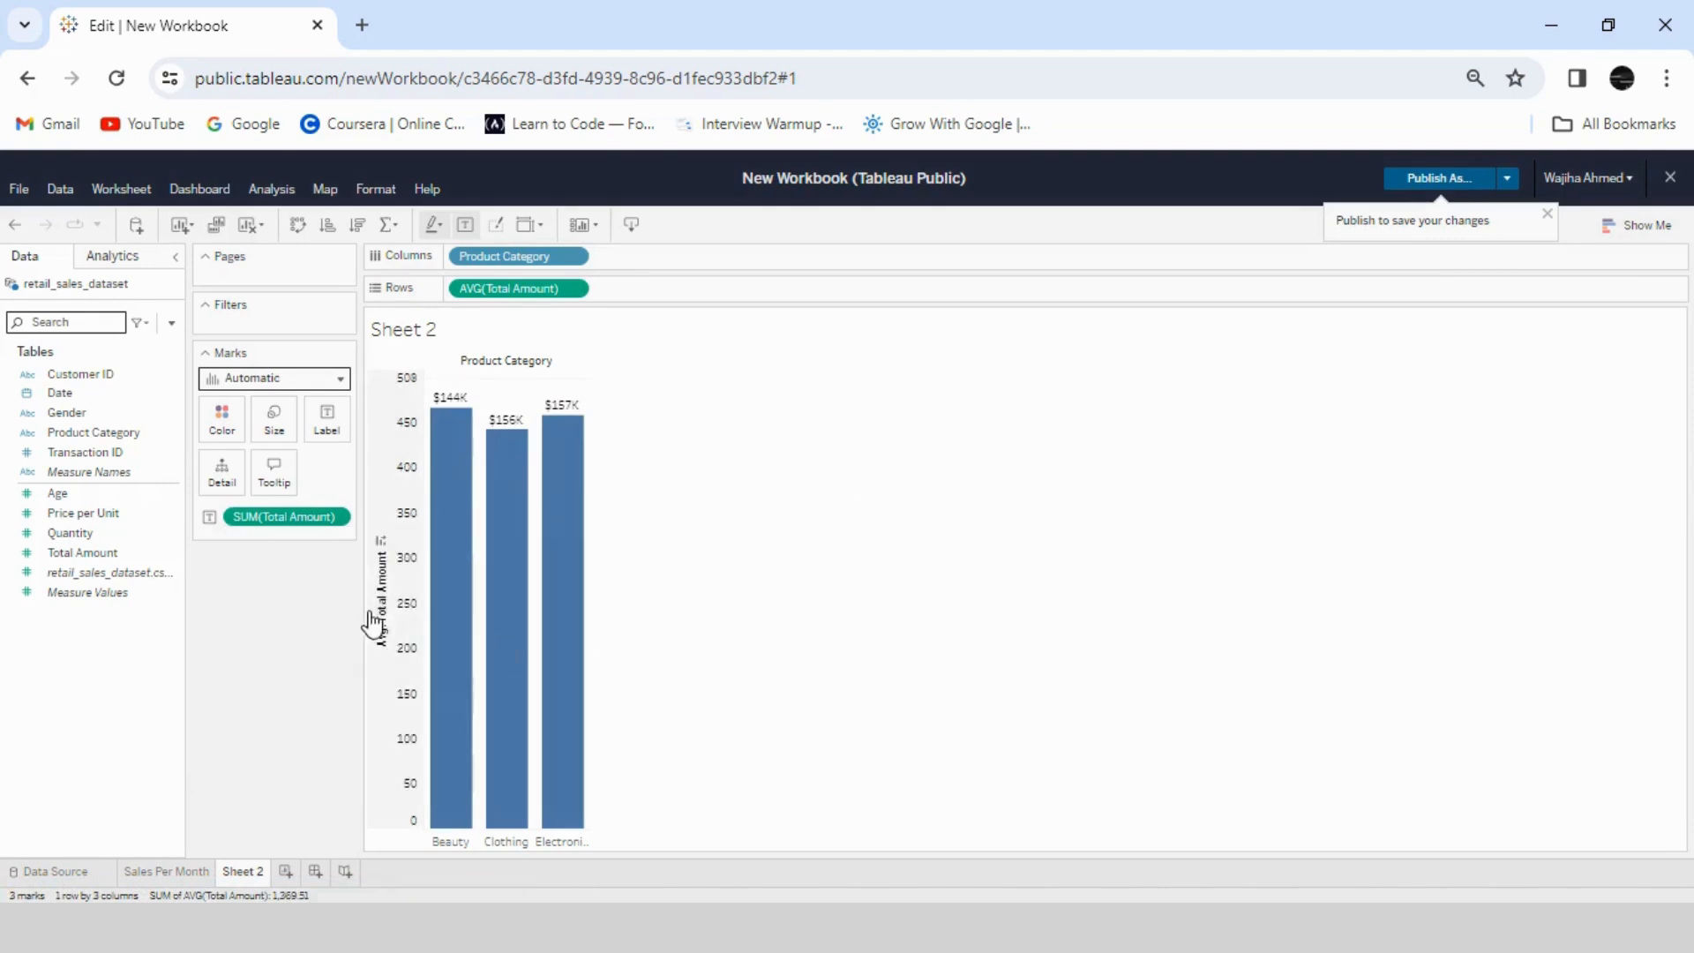
# - Hide the Avg. Total Amount axis and the Product Category field label above the bars
pyautogui.click(404, 566)
pyautogui.rightClick(404, 566)
pyautogui.click(448, 665)
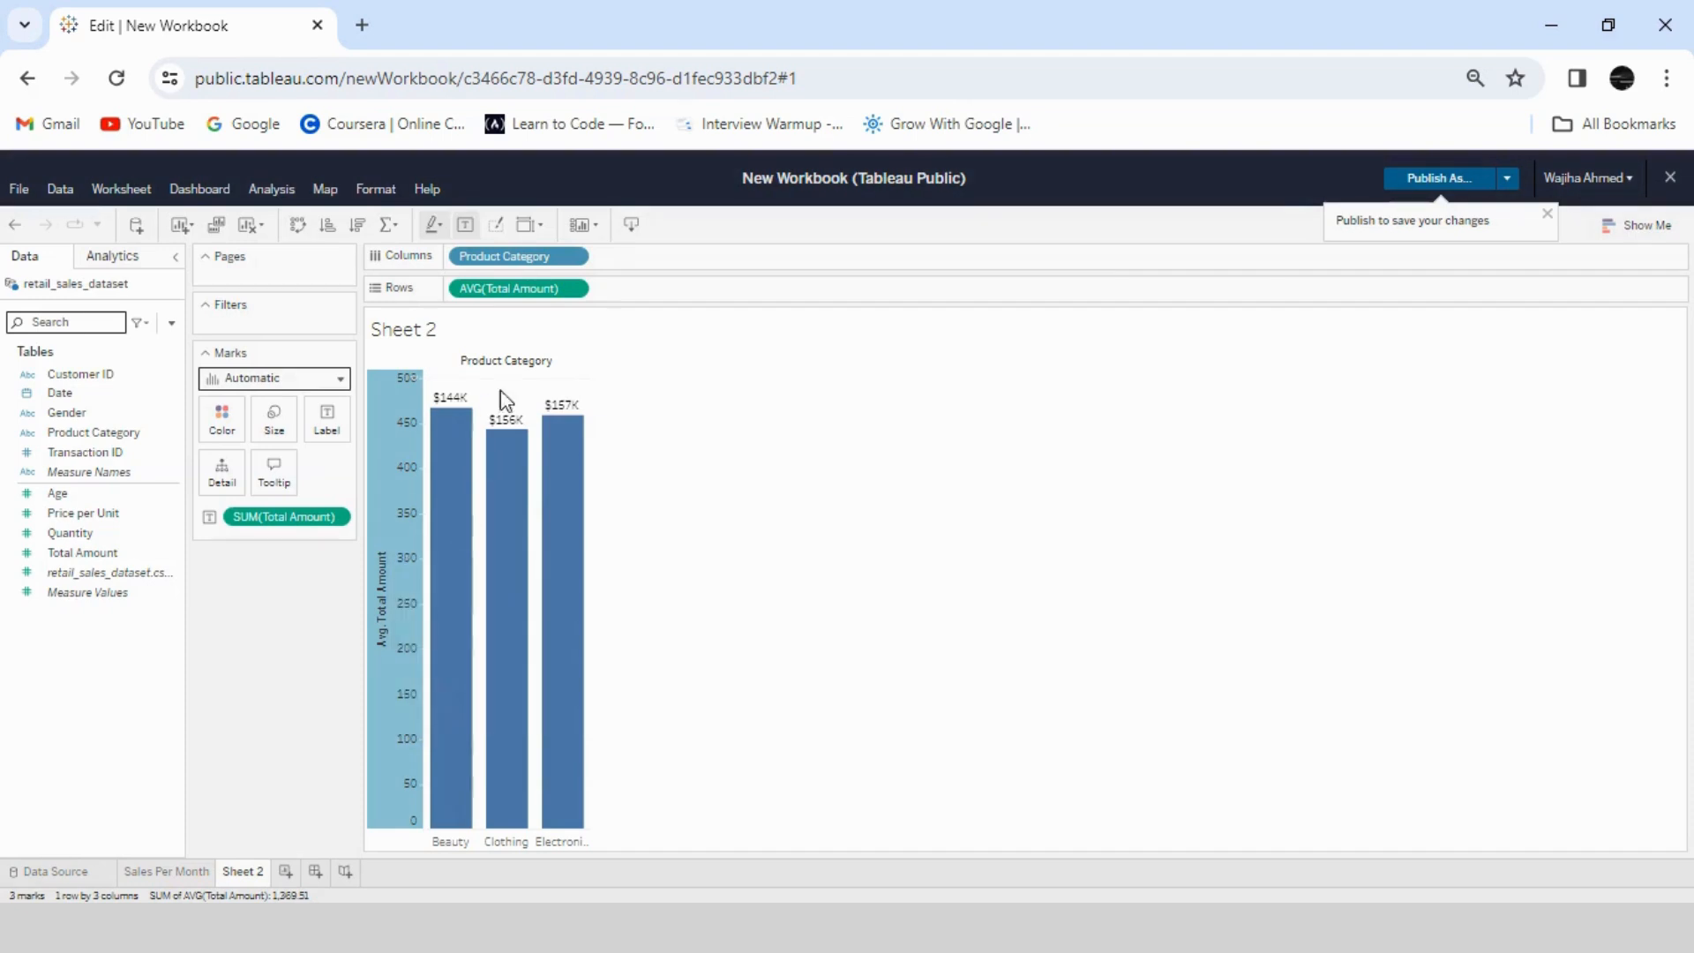
pyautogui.rightClick(499, 371)
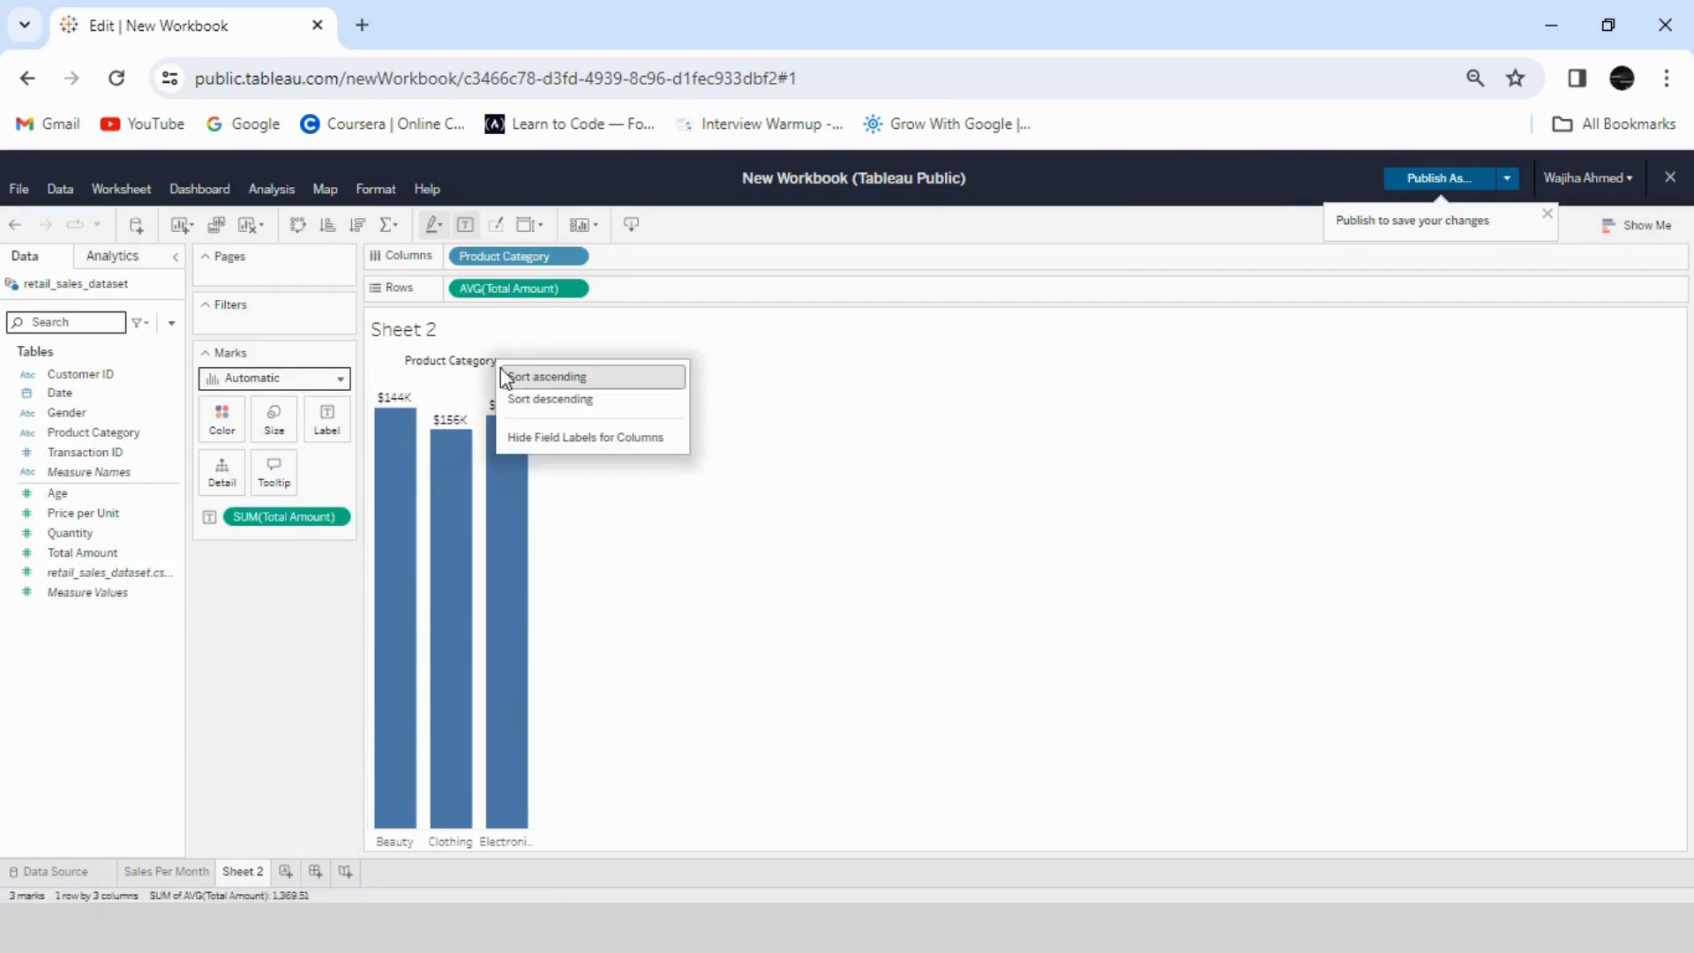
pyautogui.click(555, 441)
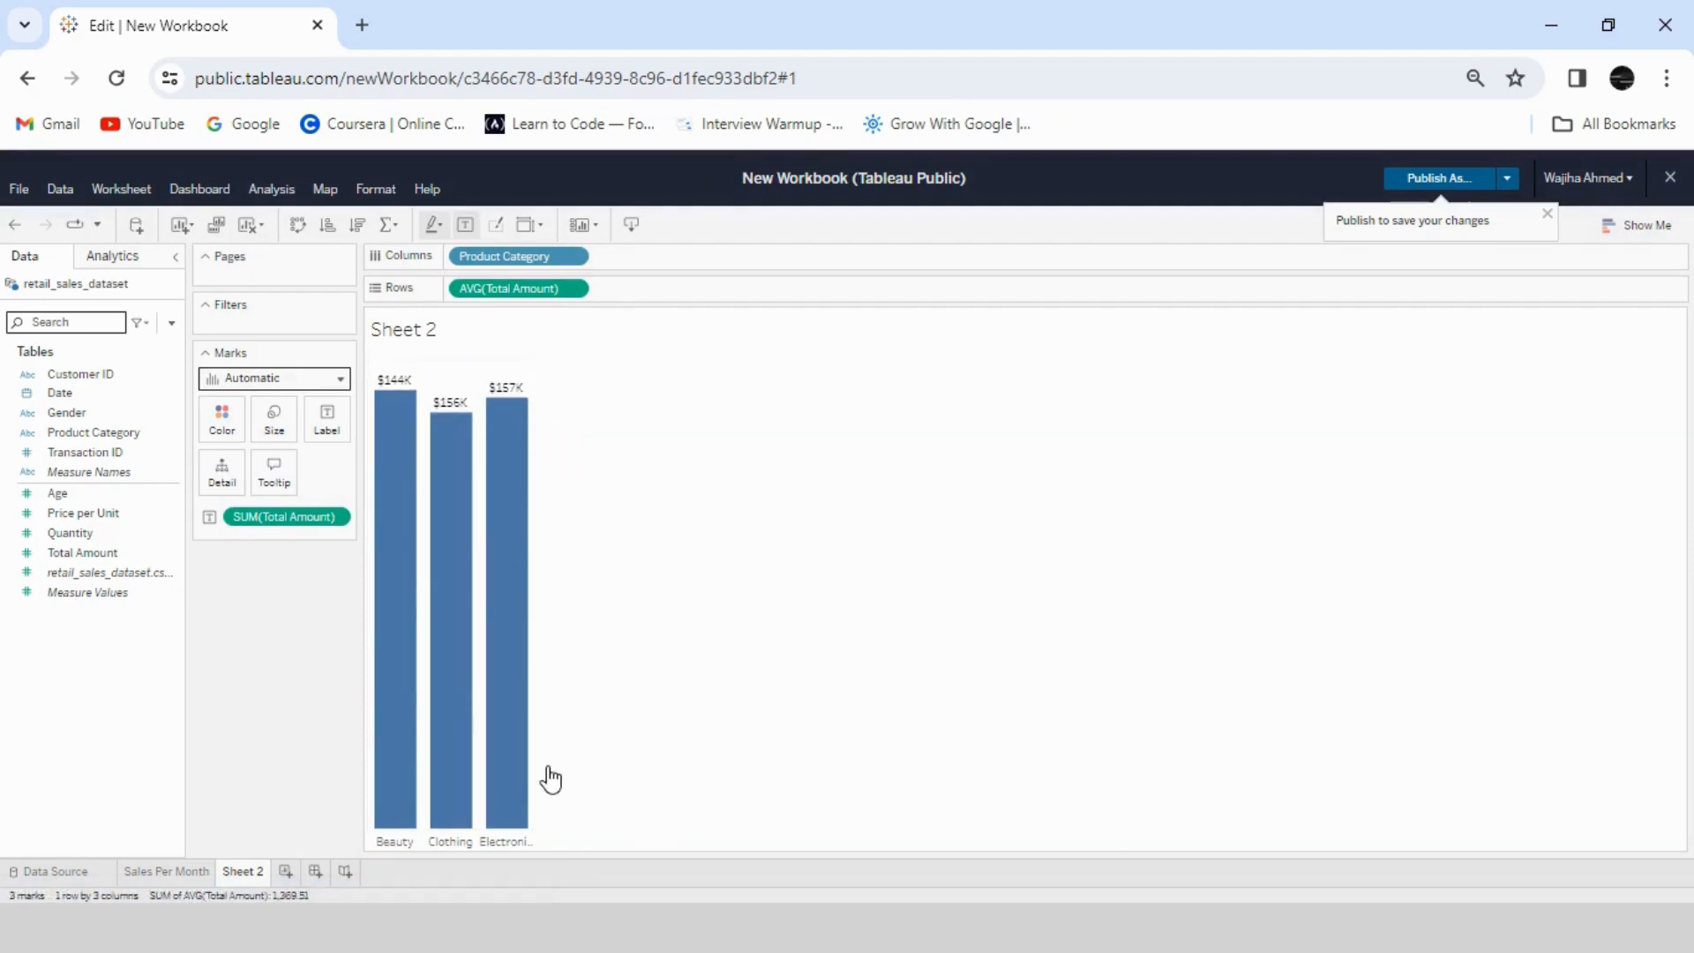
pyautogui.moveTo(525, 768)
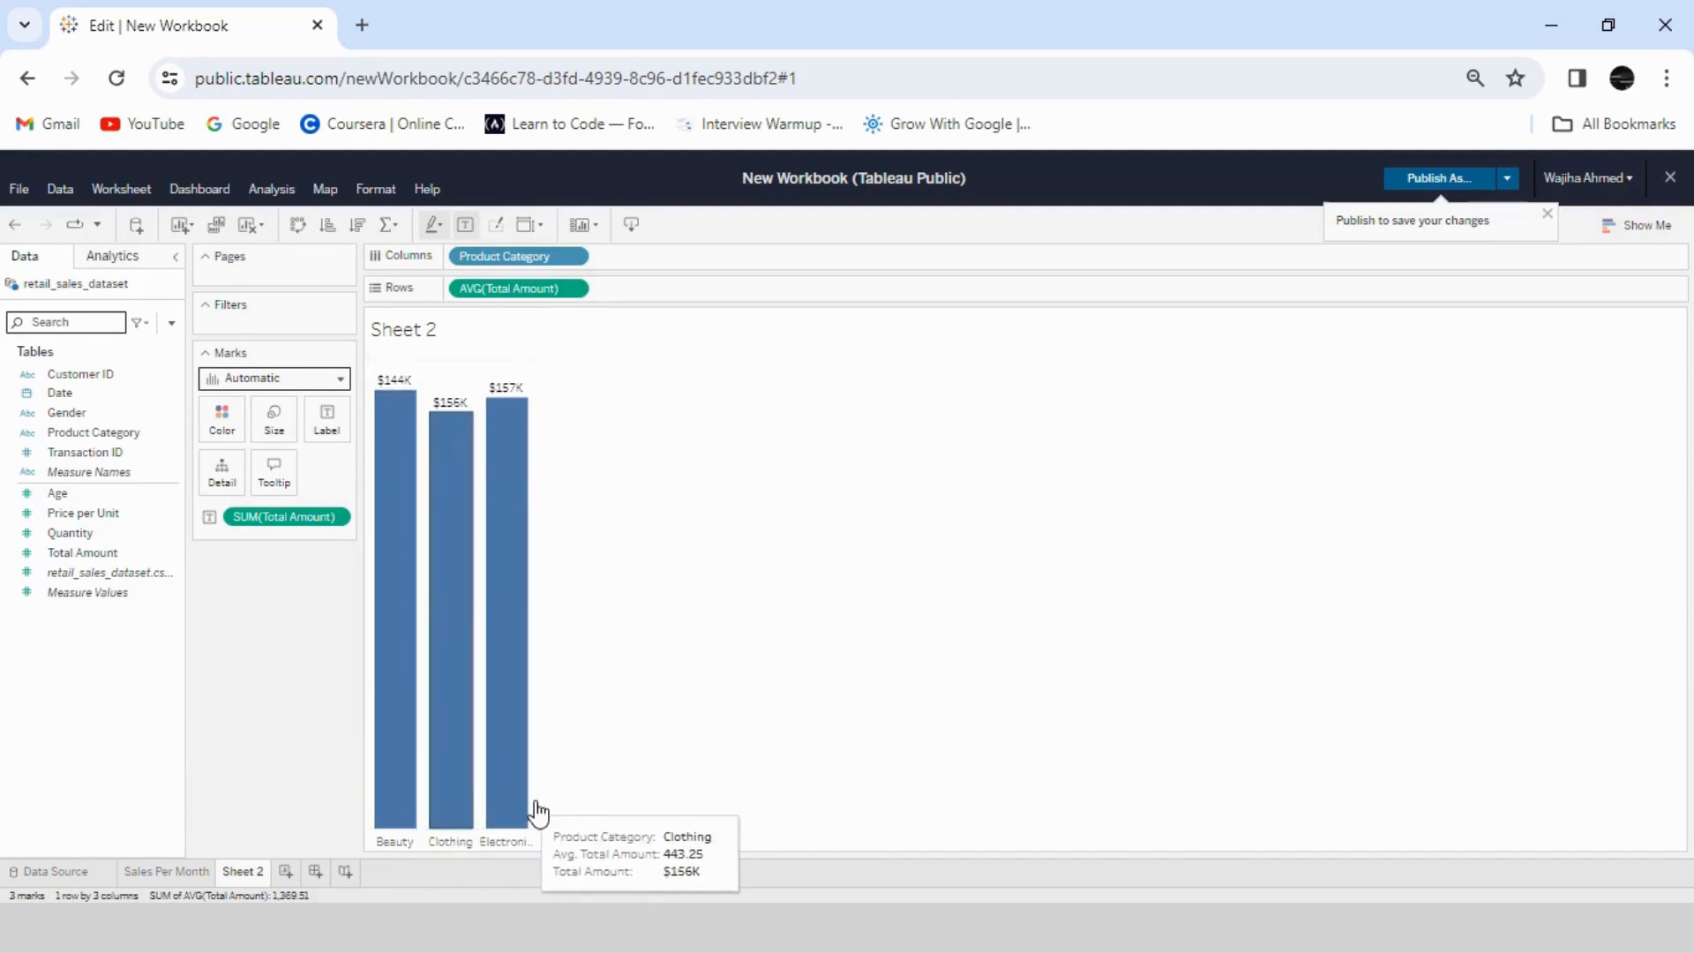
# - Change the bar chart's title to "Sales Per Category"
pyautogui.rightClick(494, 330)
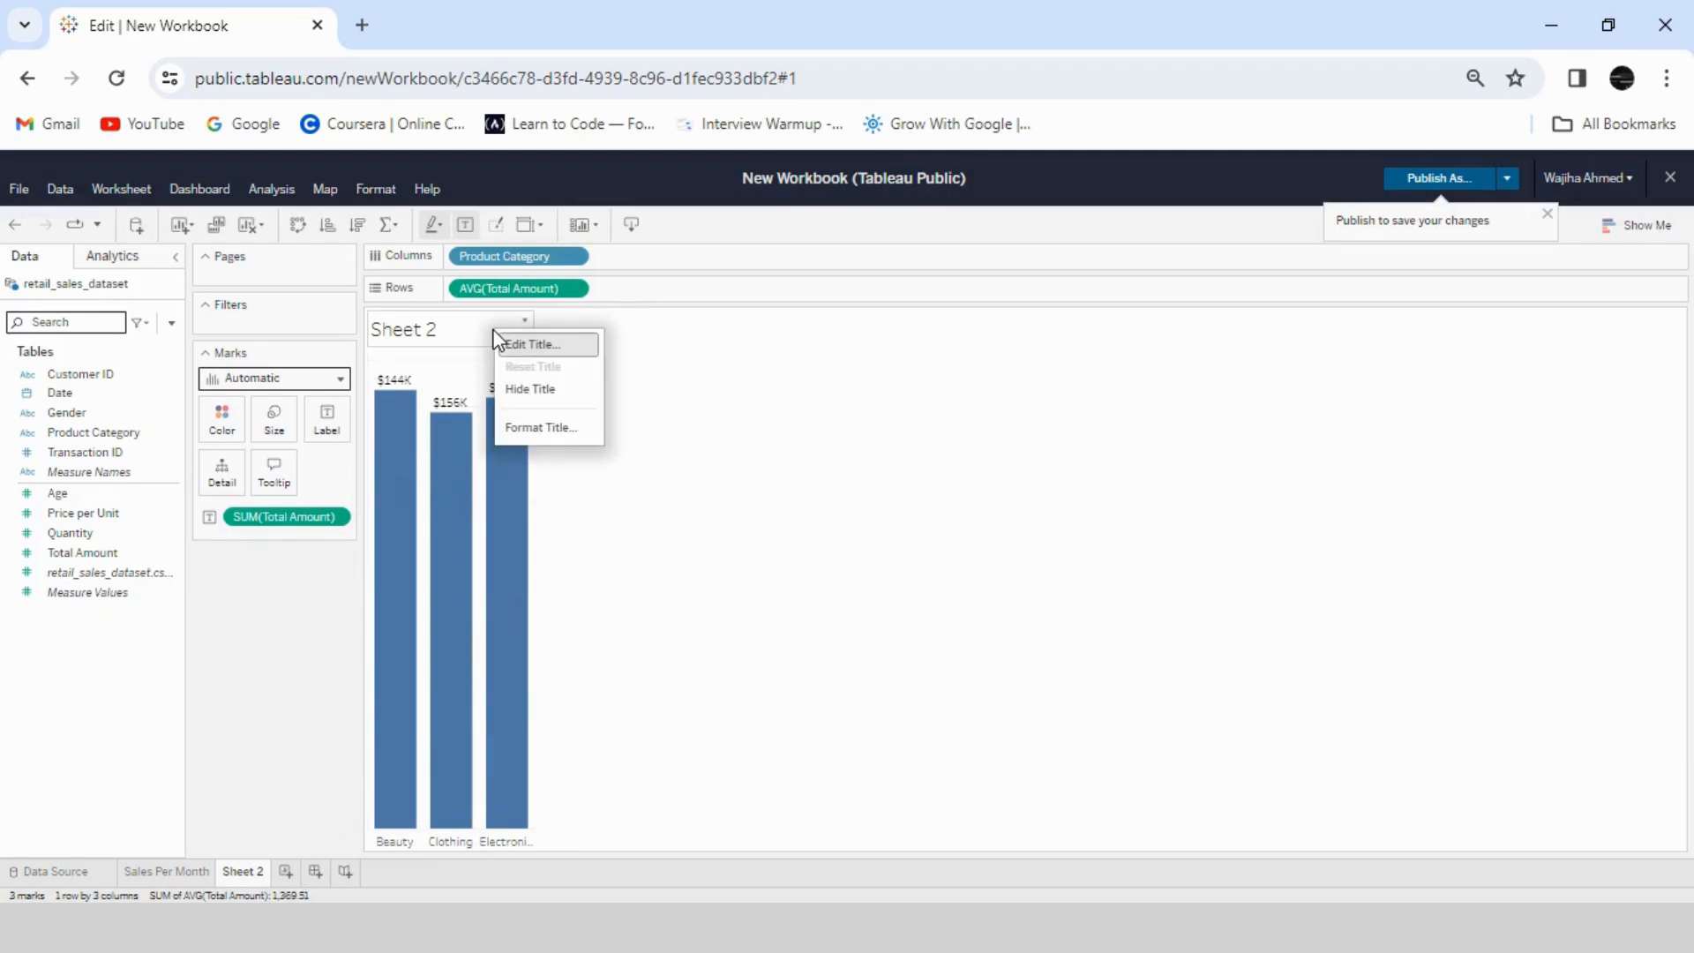
pyautogui.click(526, 344)
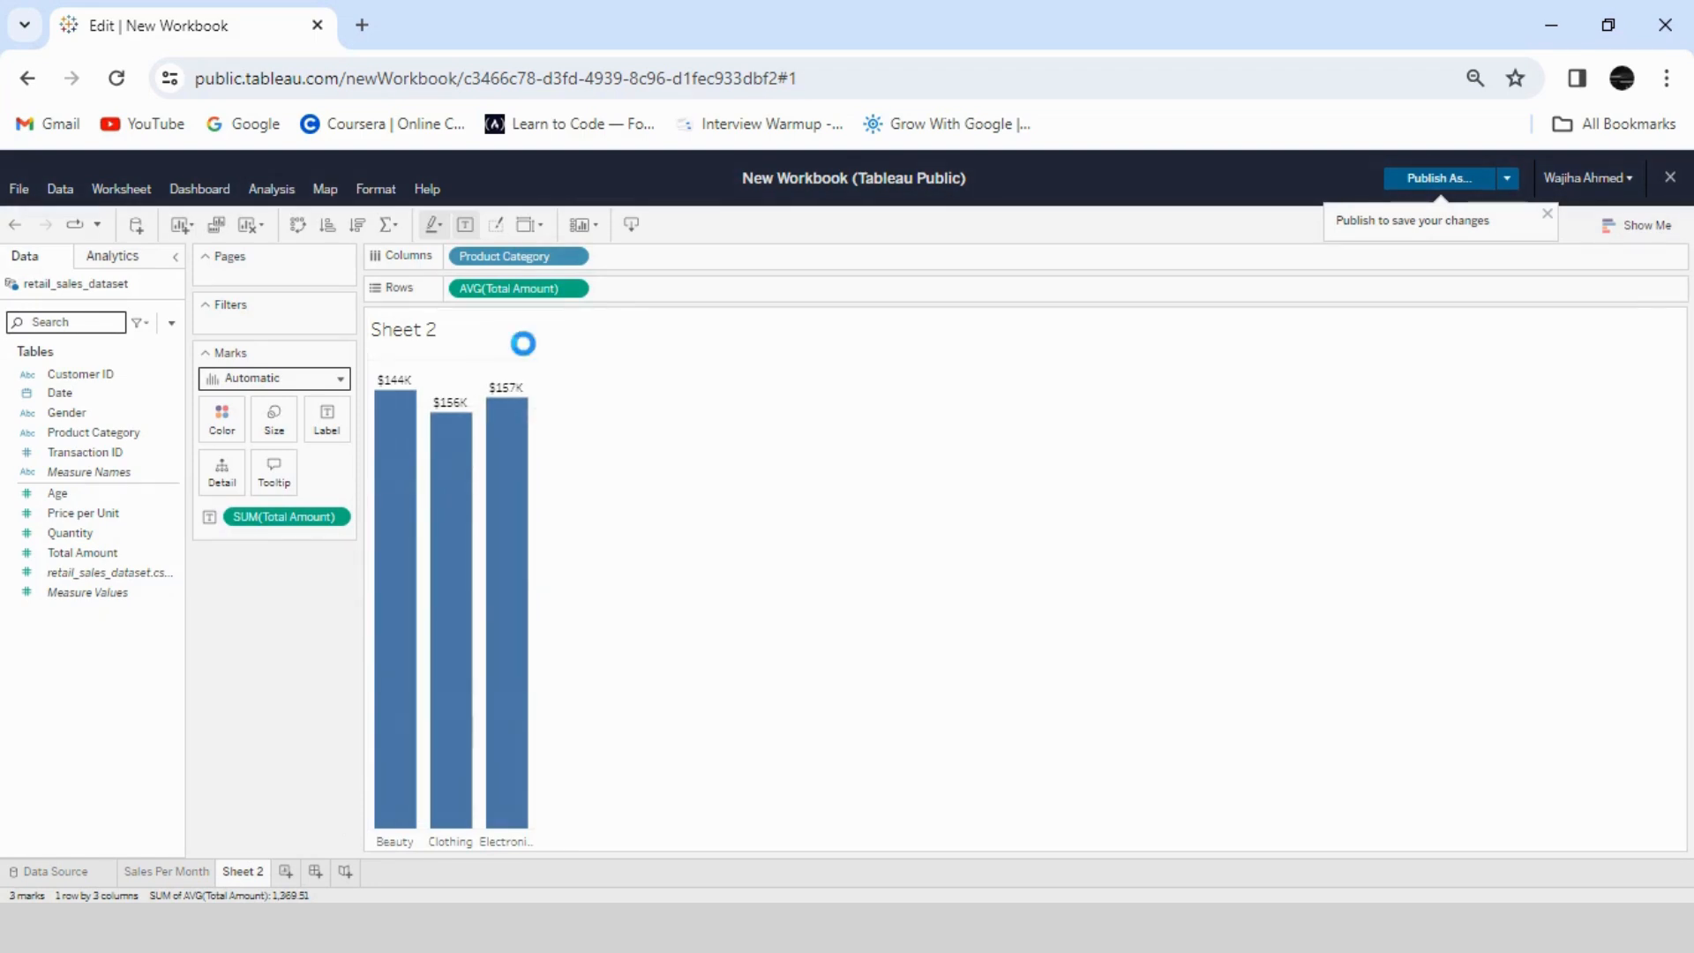
pyautogui.moveTo(586, 466); pyautogui.dragTo(460, 465)
pyautogui.press('BackSpace')
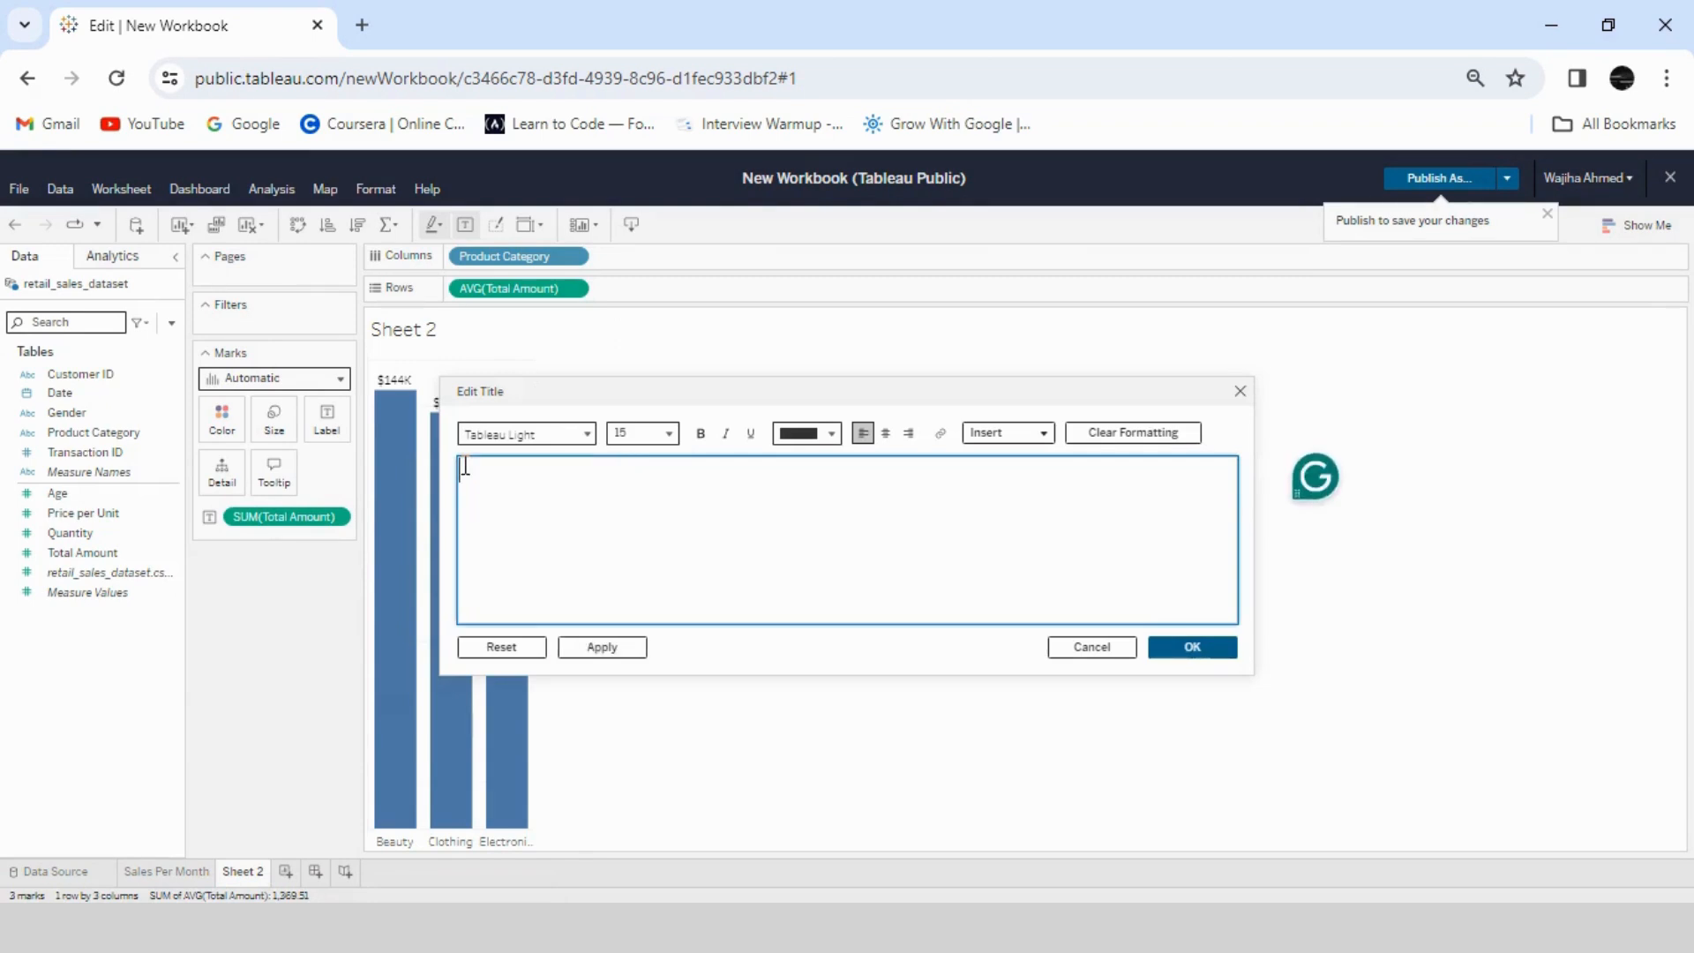
pyautogui.write('Sales Per Cate')
pyautogui.write('gory')
pyautogui.moveTo(642, 478); pyautogui.dragTo(458, 472)
pyautogui.hotkey('ctrl', 'c')
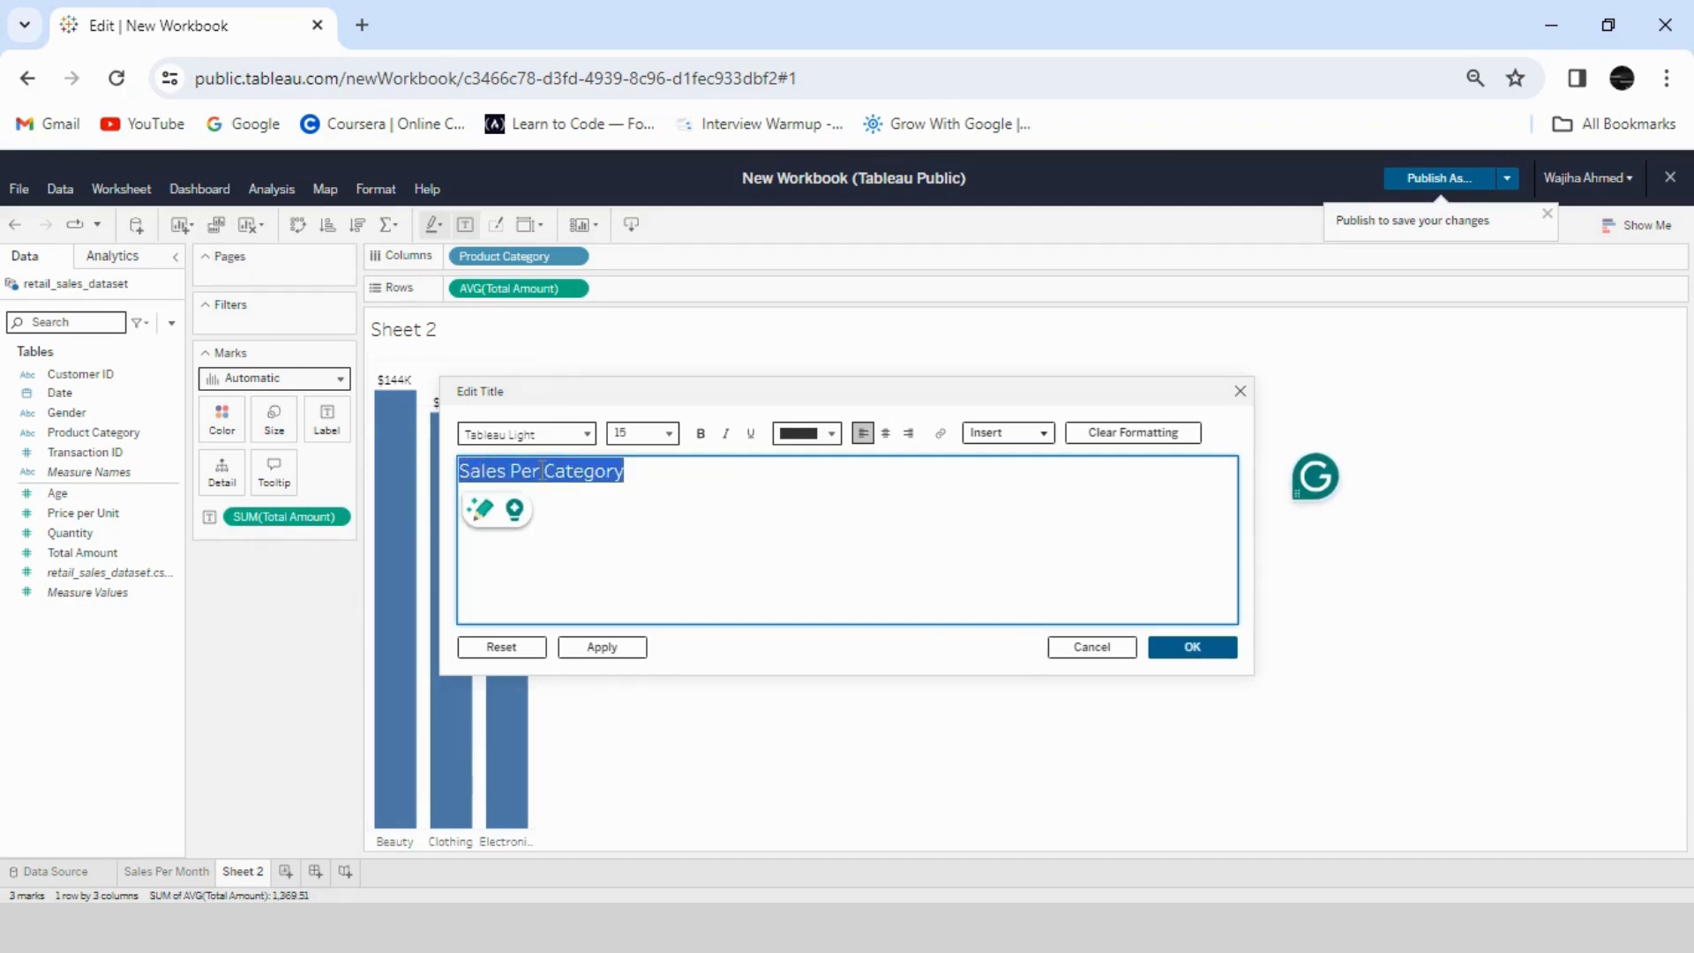
pyautogui.click(1193, 646)
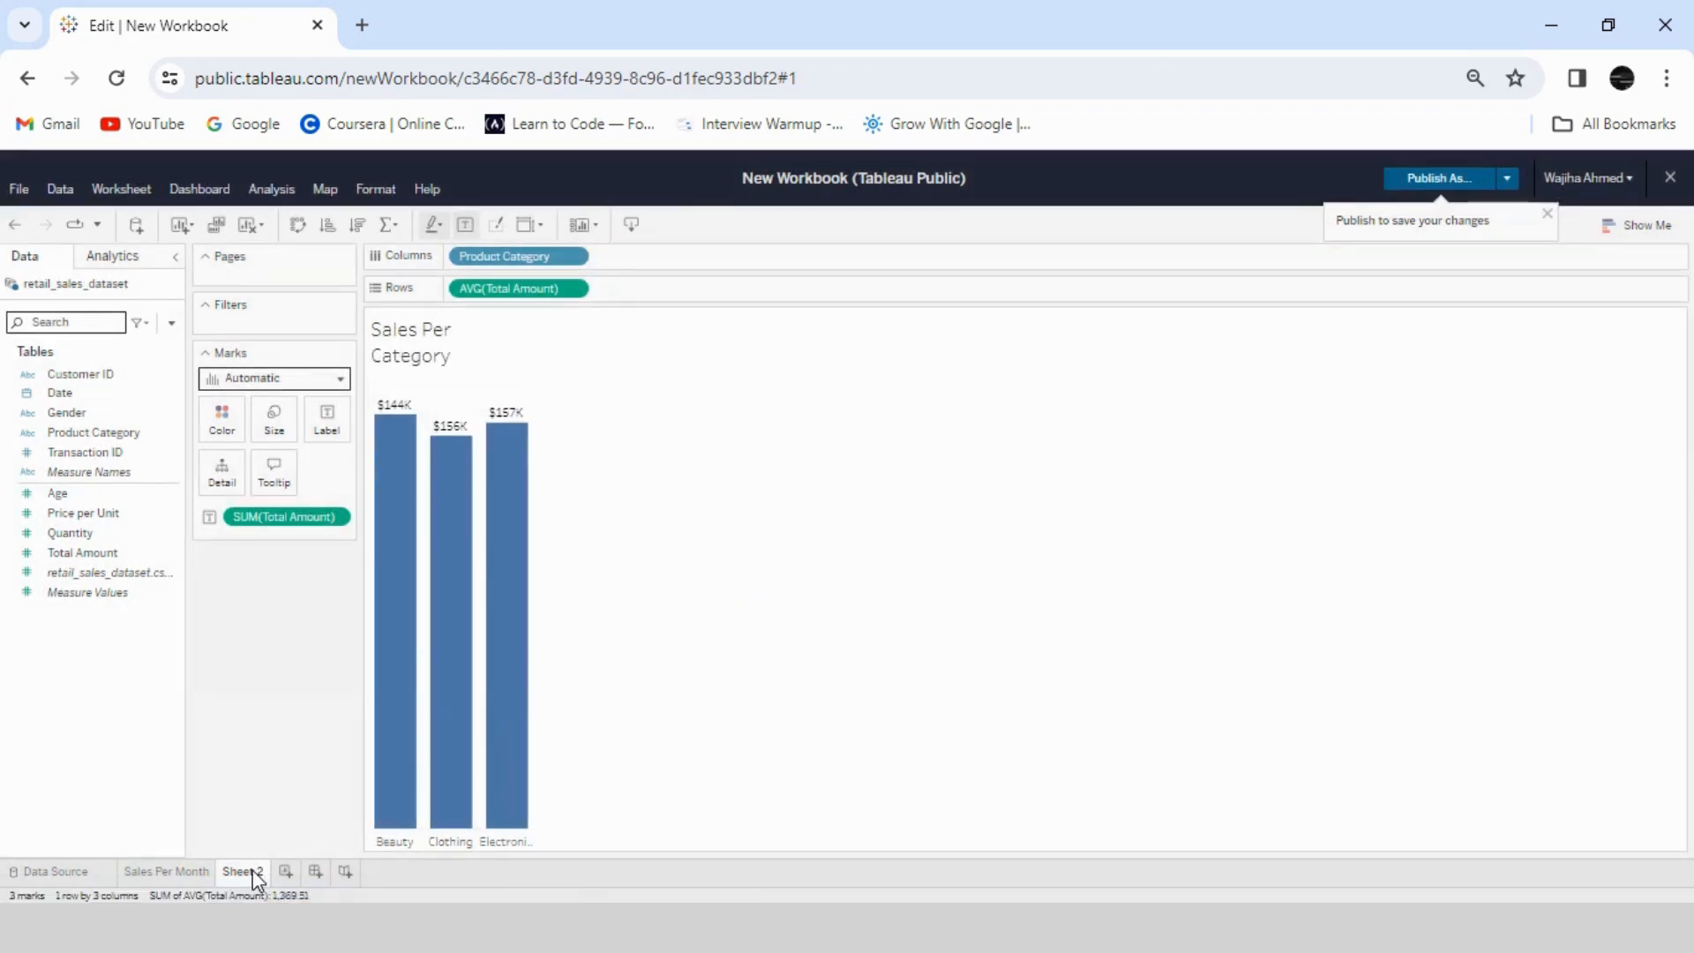
# - Rename the Sheet 2 worksheet as "Sales Per Category" and add a new worksheet
pyautogui.rightClick(252, 872)
pyautogui.click(281, 681)
pyautogui.hotkey('ctrl', 'v')
pyautogui.press('Return')
pyautogui.click(345, 875)
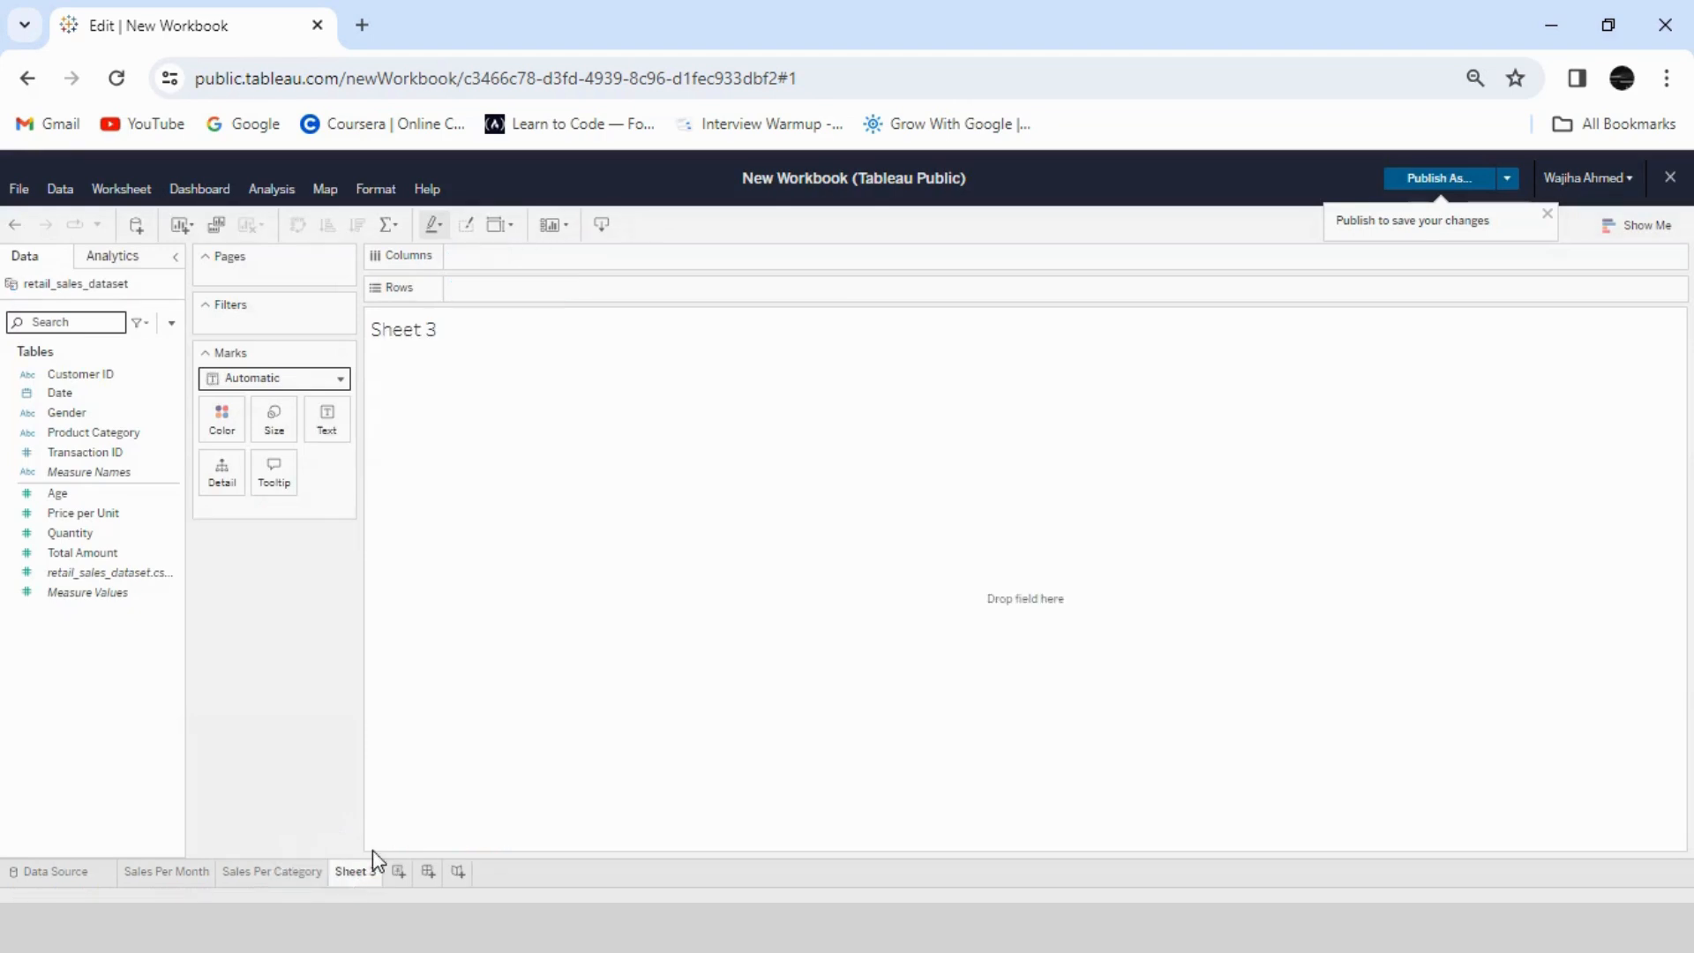
# - Check the minimum Age on the new worksheet by aggregating the field as Minimum and showing it as a text table
pyautogui.click(88, 494)
pyautogui.moveTo(93, 503); pyautogui.dragTo(522, 291)
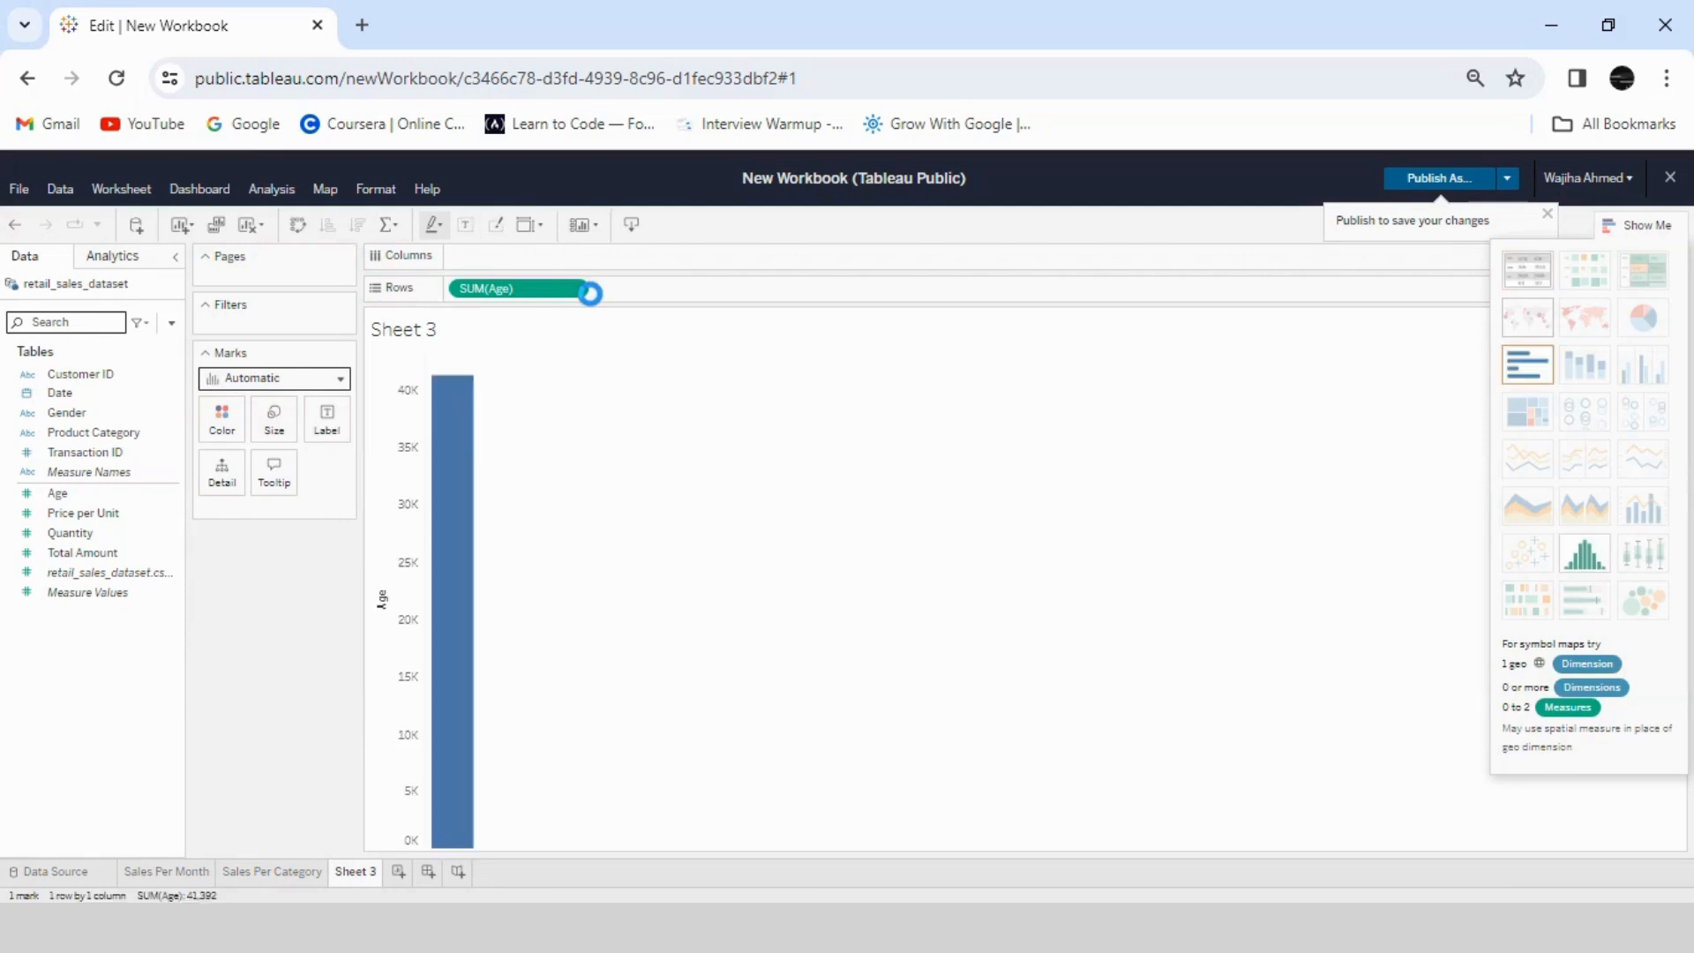
pyautogui.click(580, 289)
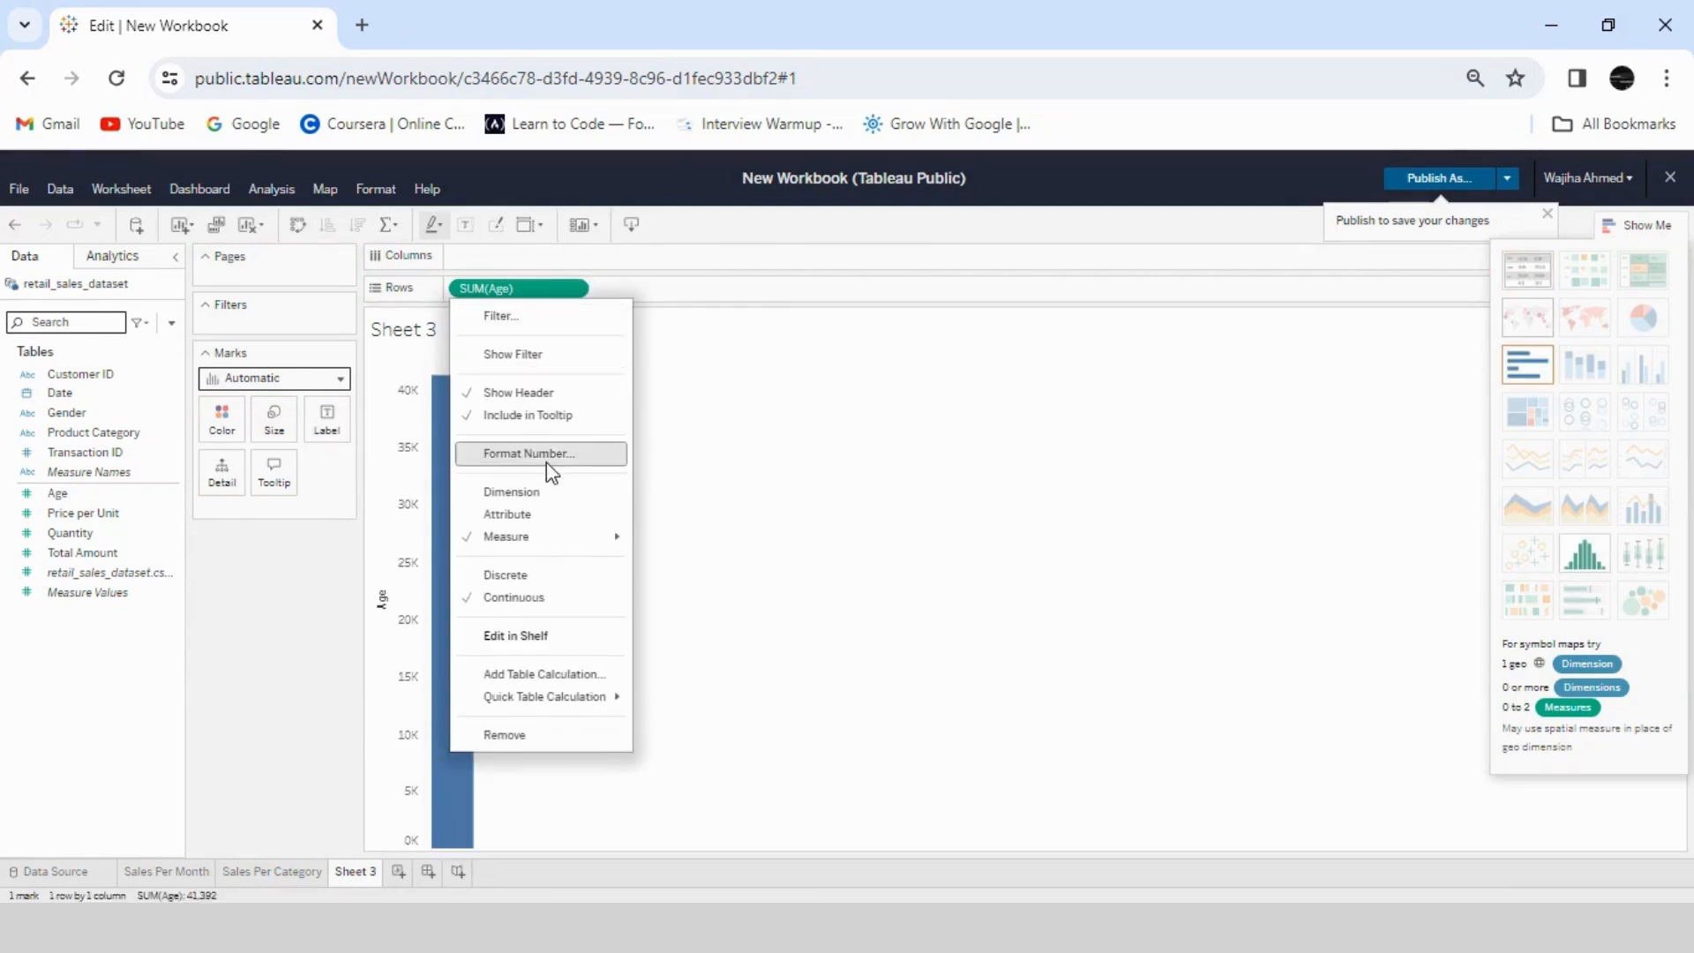
pyautogui.moveTo(564, 537)
pyautogui.click(697, 663)
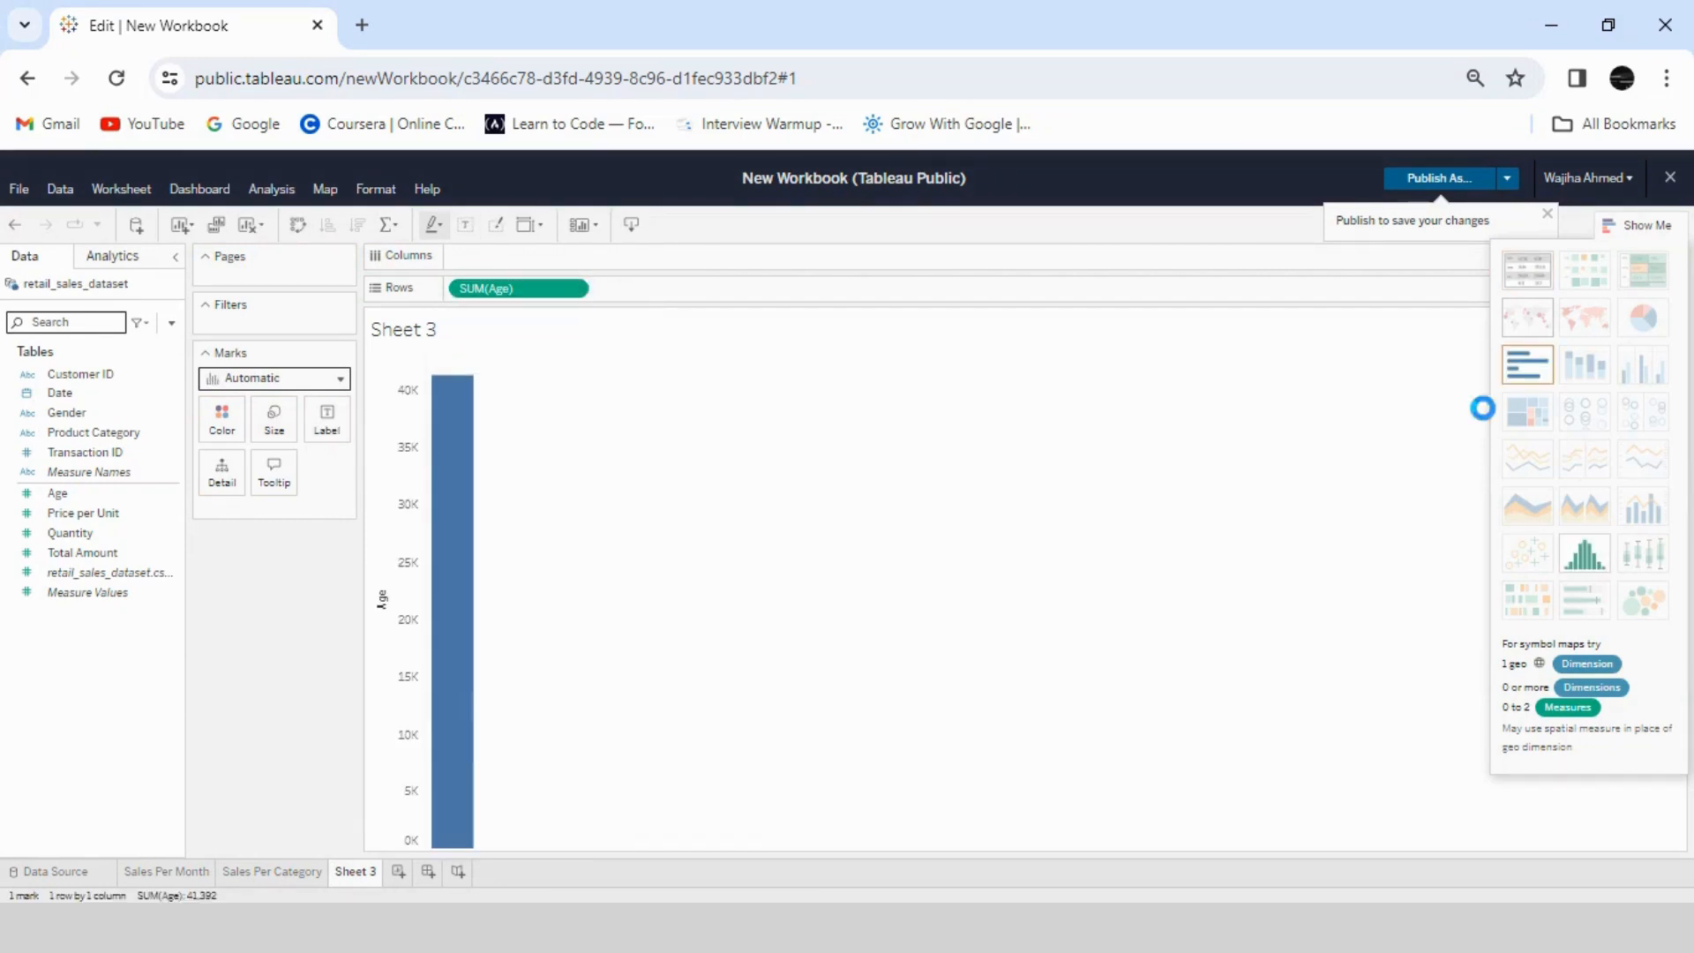
pyautogui.click(1527, 271)
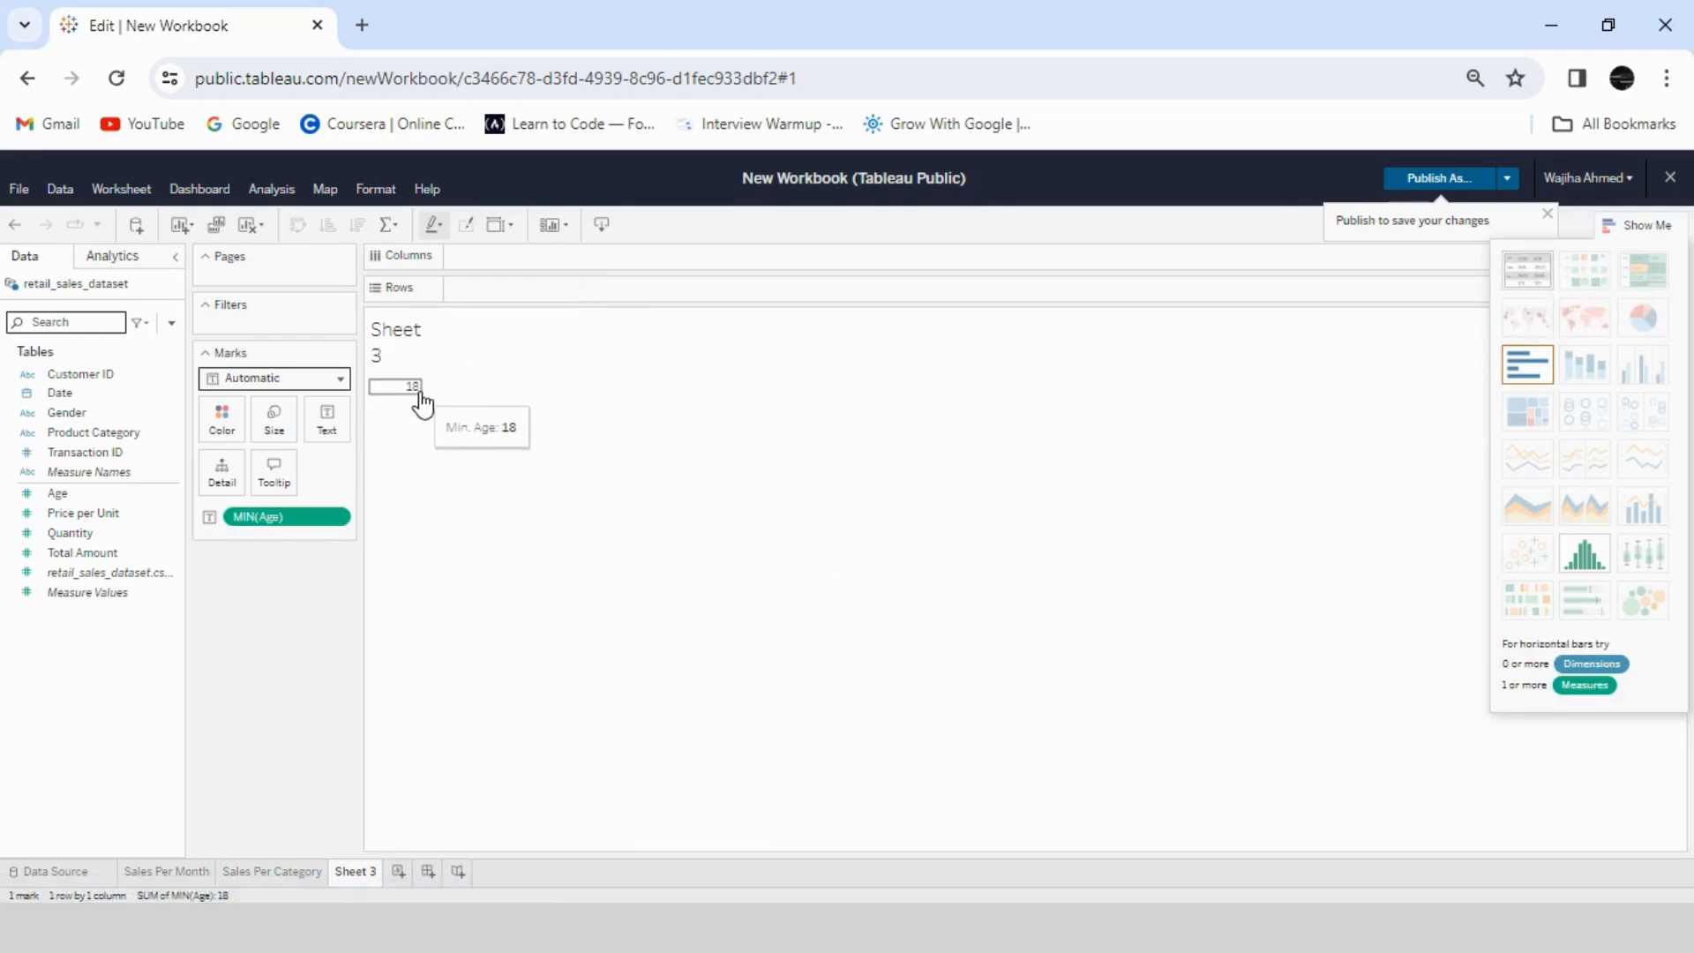
# - Check the maximum Age by switching the text value's aggregation to Maximum, and remove the field from the worksheet
pyautogui.click(344, 518)
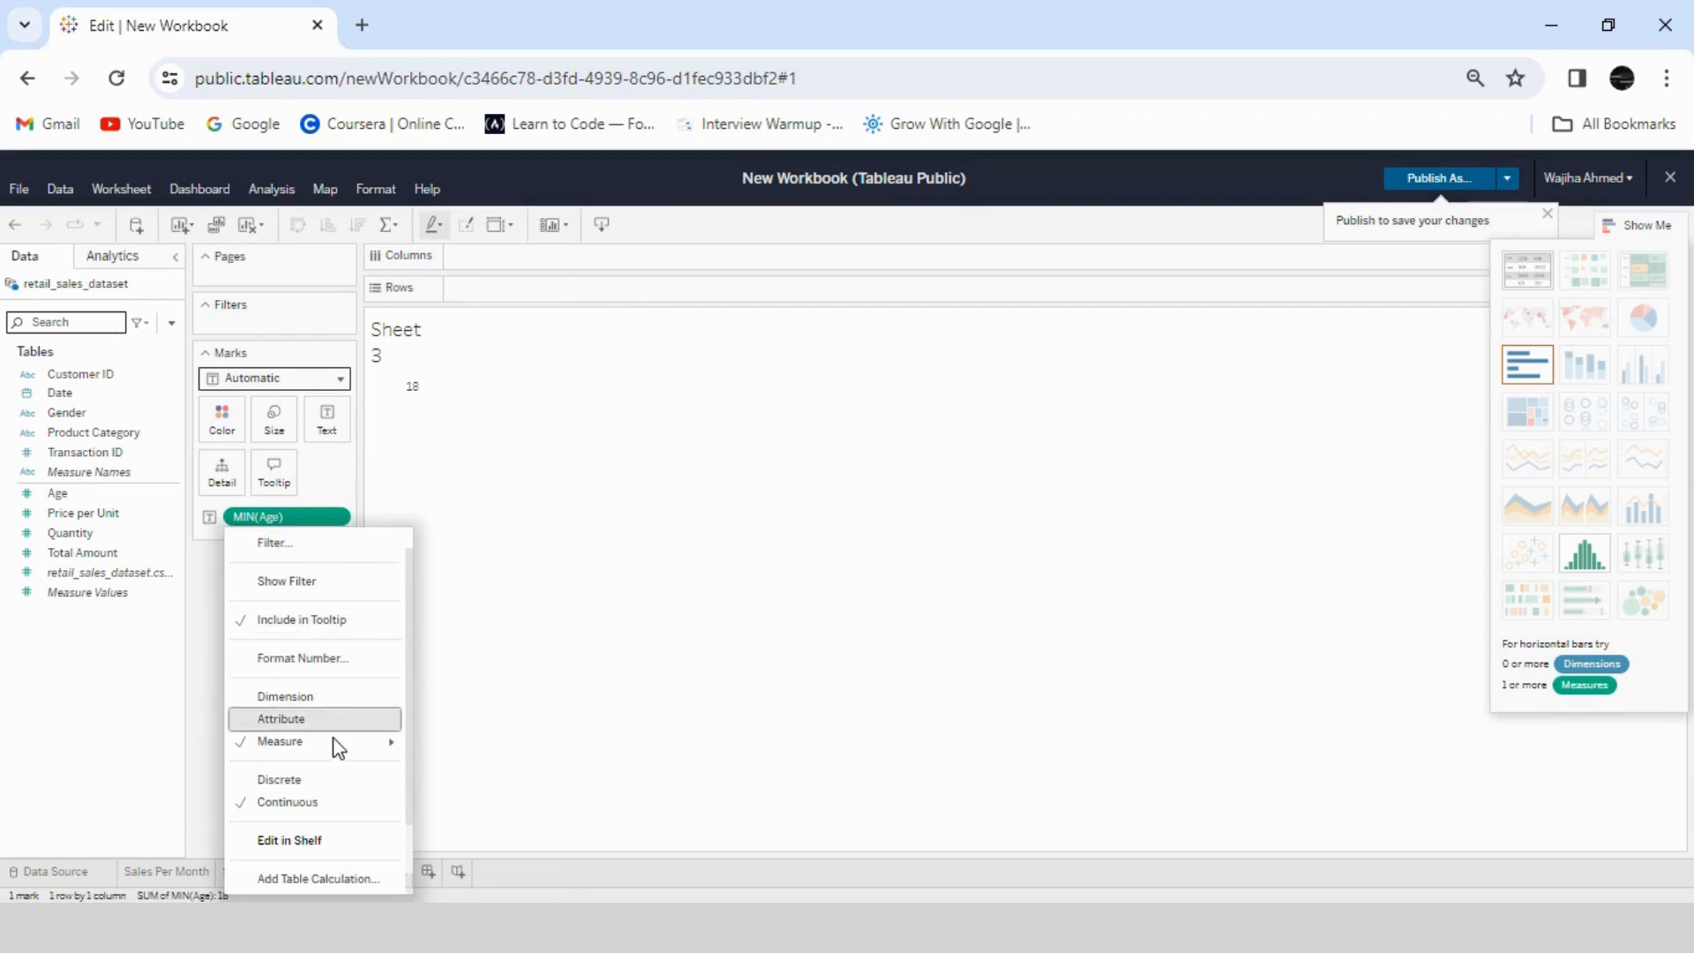
pyautogui.moveTo(339, 748)
pyautogui.click(456, 772)
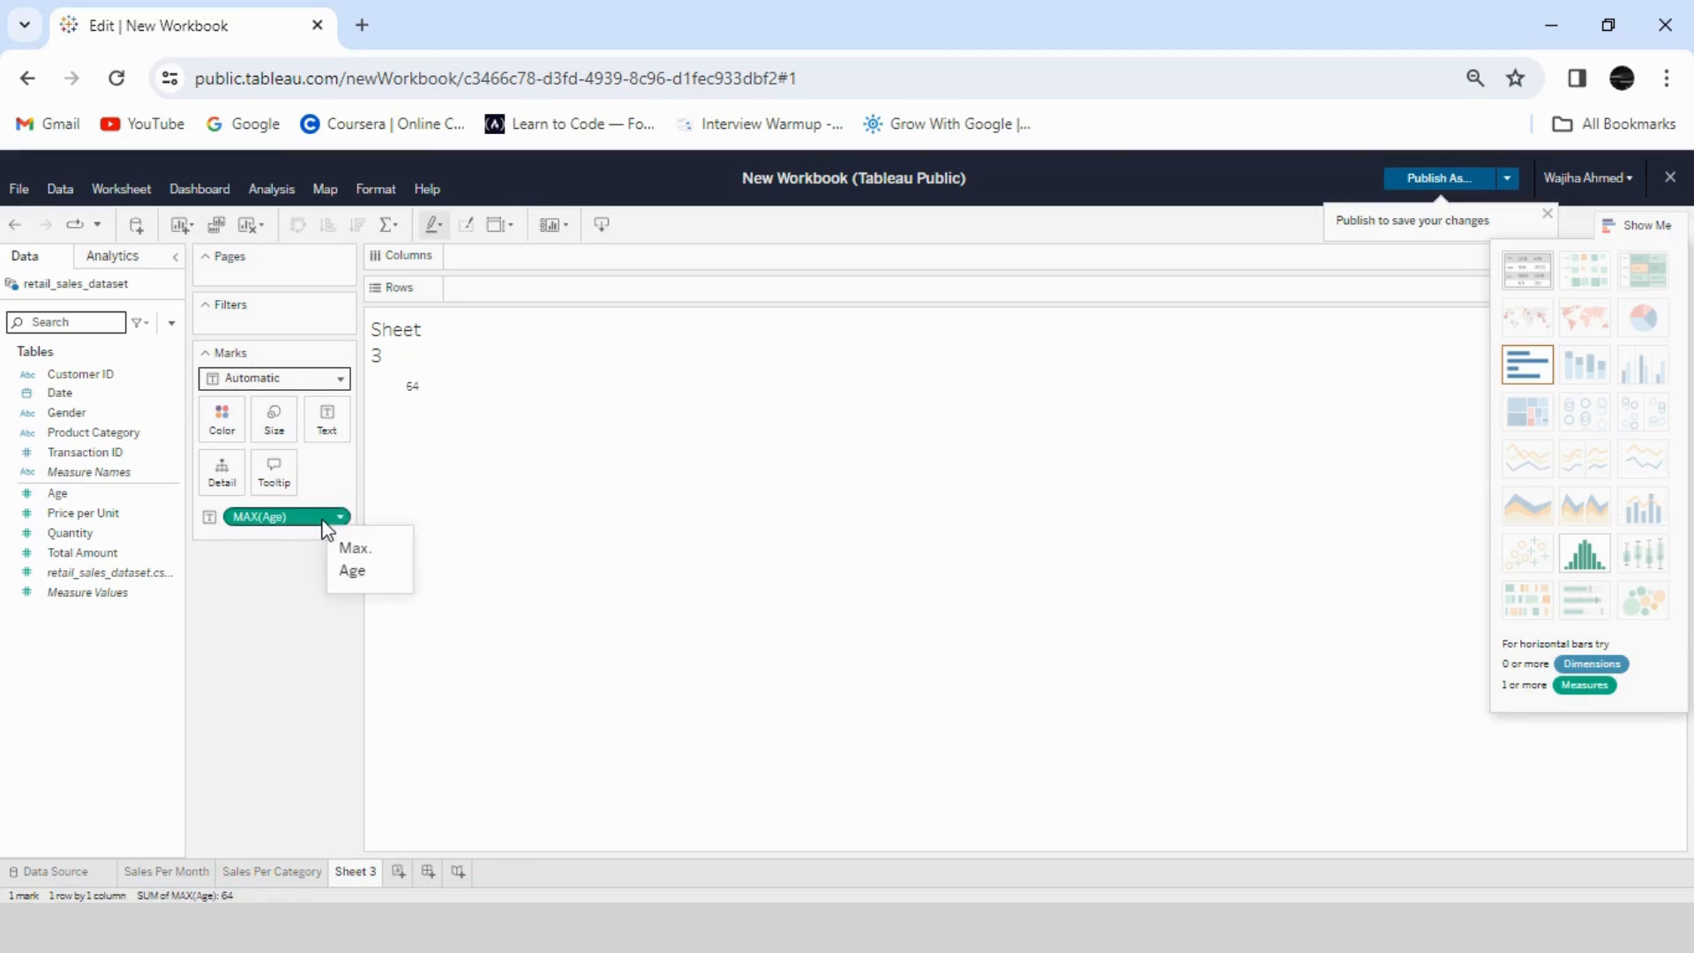
pyautogui.moveTo(324, 518); pyautogui.dragTo(66, 371)
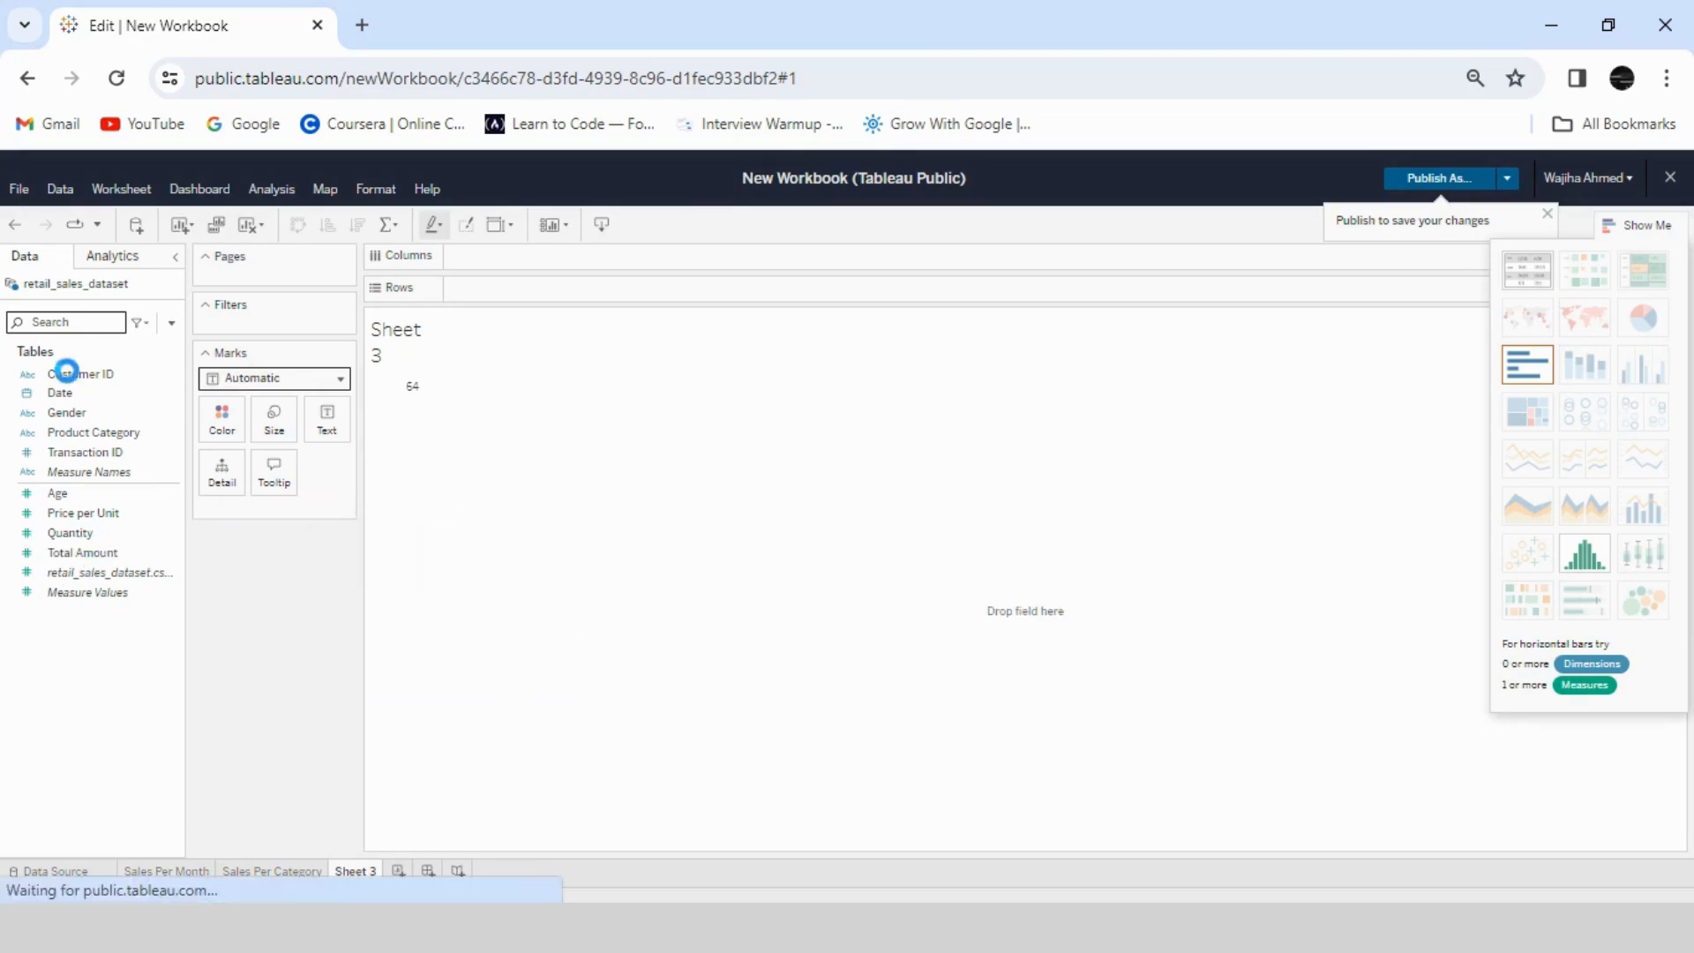
# - Create a calculated field named "Age Bins"
pyautogui.click(171, 322)
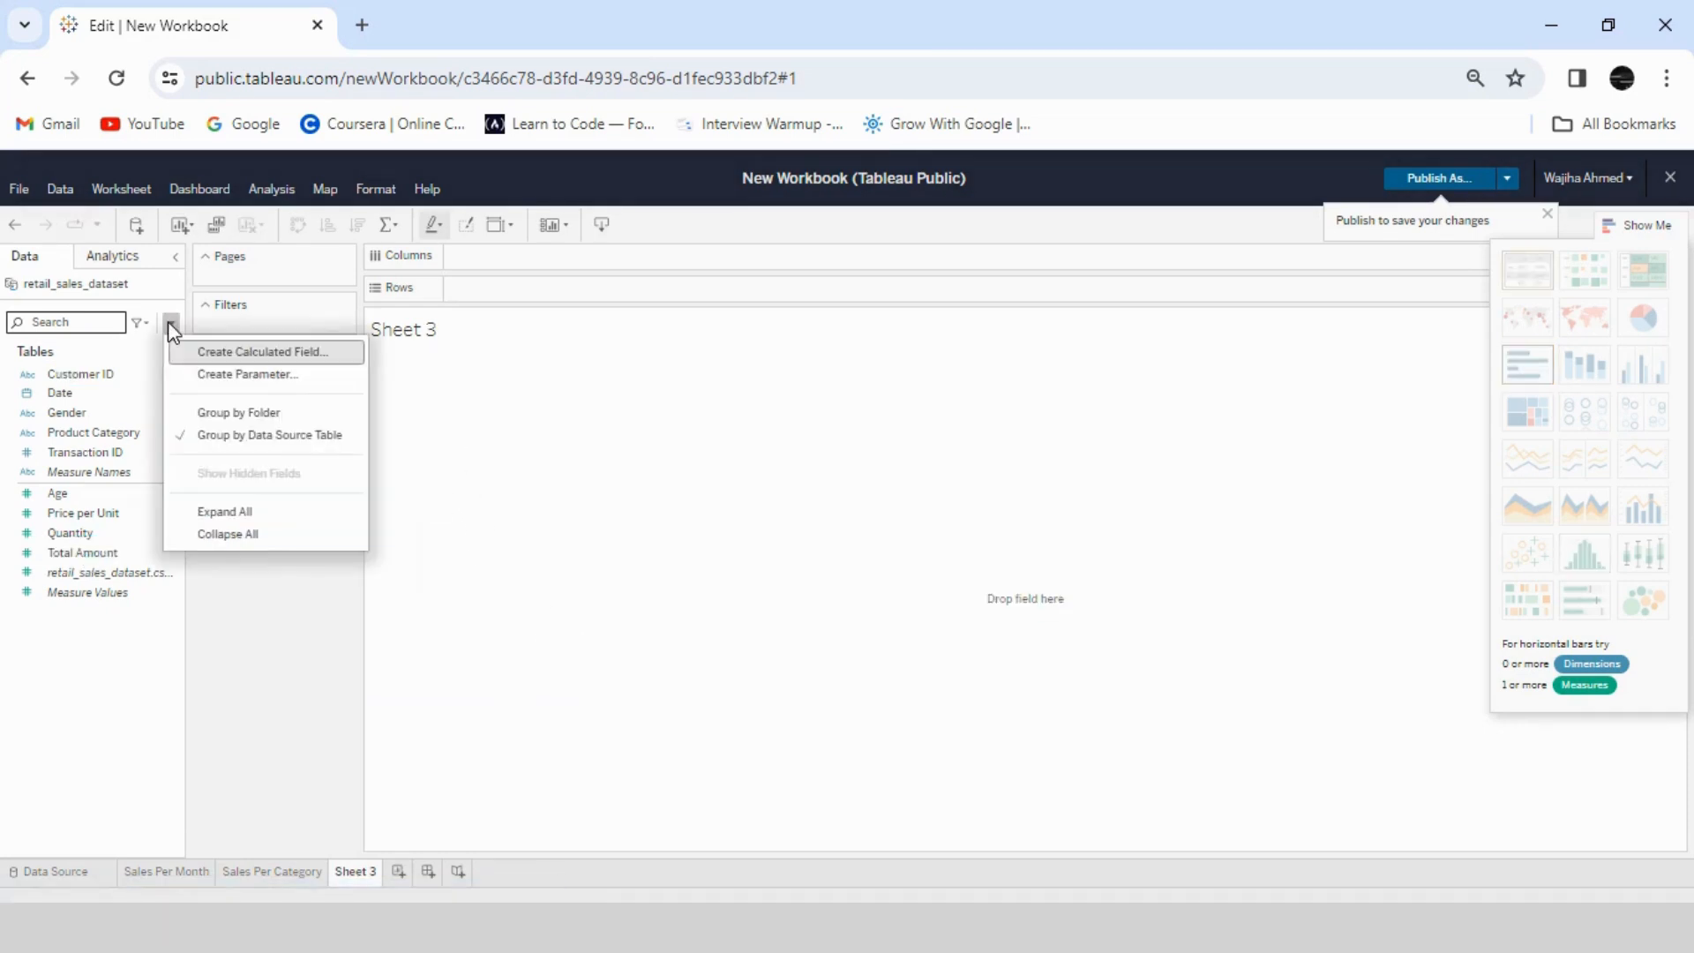
pyautogui.click(225, 353)
pyautogui.write('Age Bins')
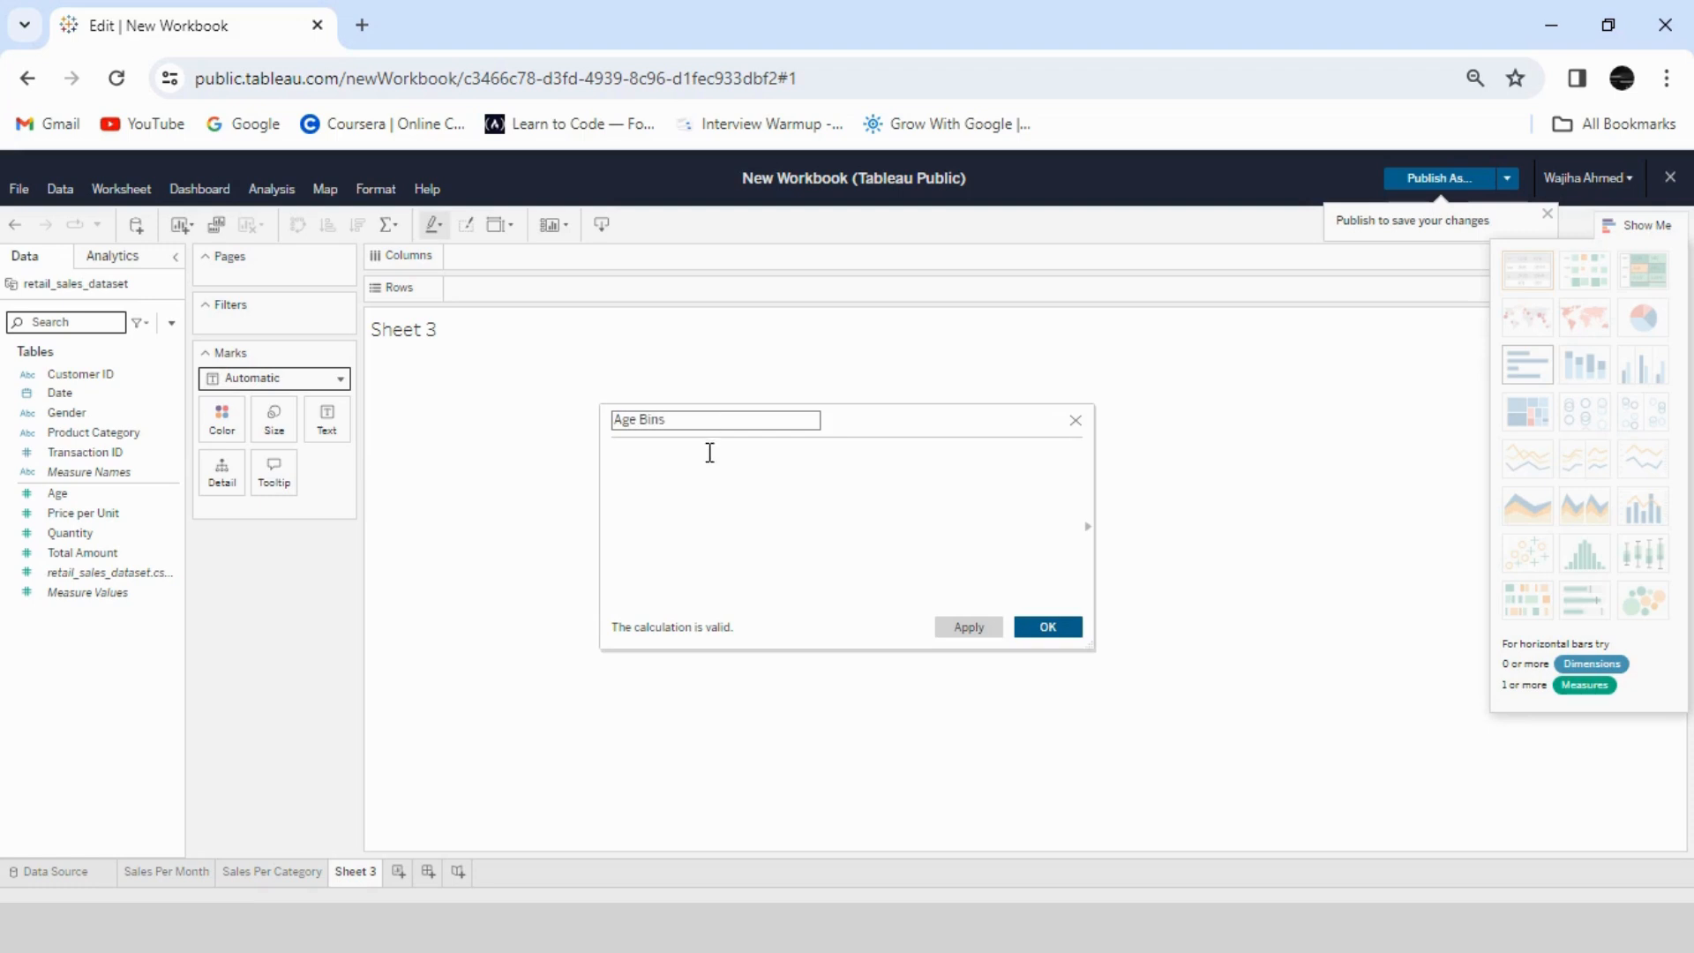
# - Enter the first condition of the Age Bins formula: IF [Age]>=16 AND [Age]<=25 THEN '16-25'
pyautogui.click(710, 452)
pyautogui.write('IF ')
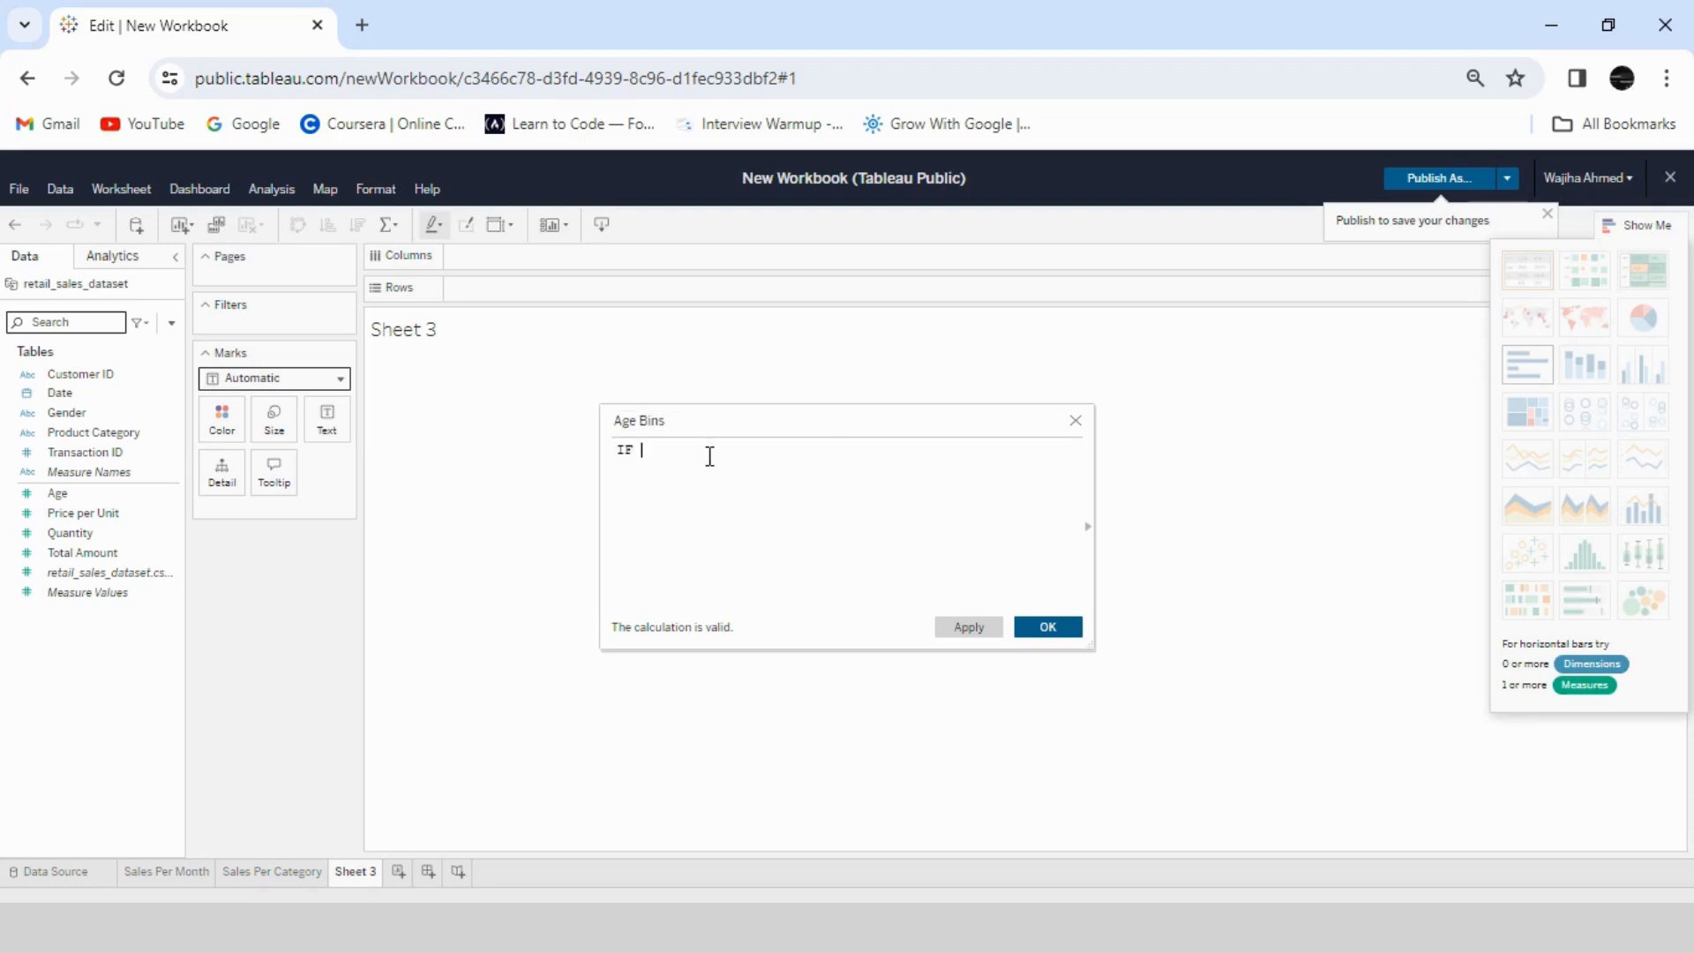
pyautogui.write('Age')
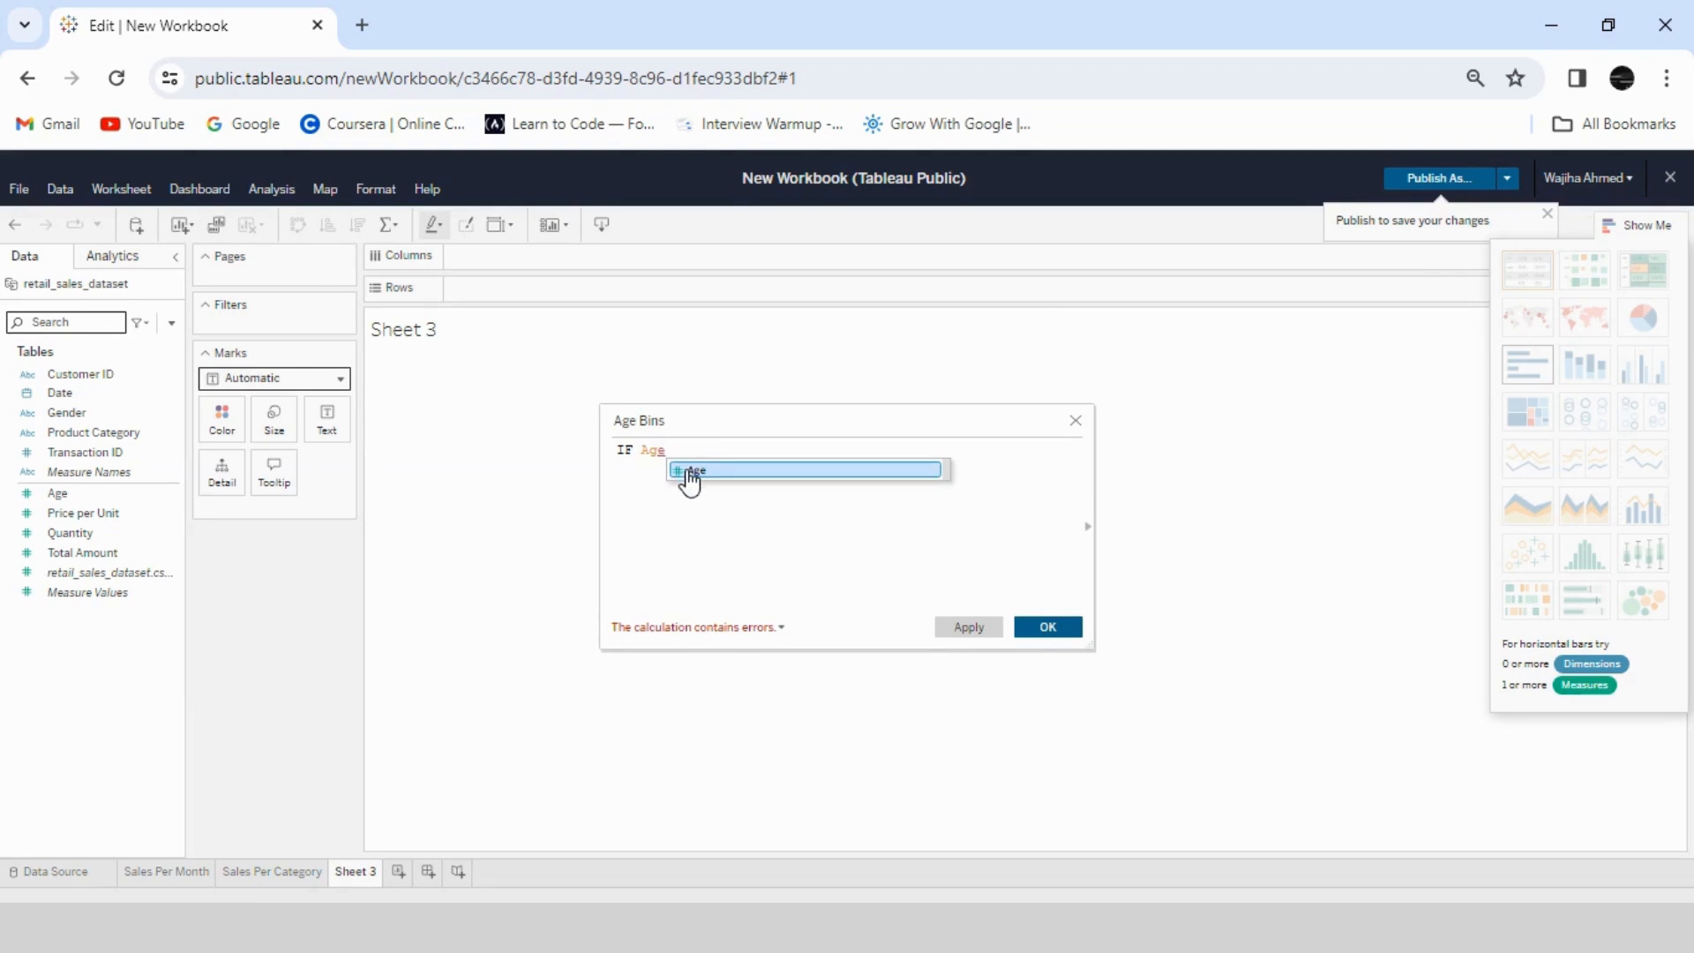
pyautogui.click(690, 481)
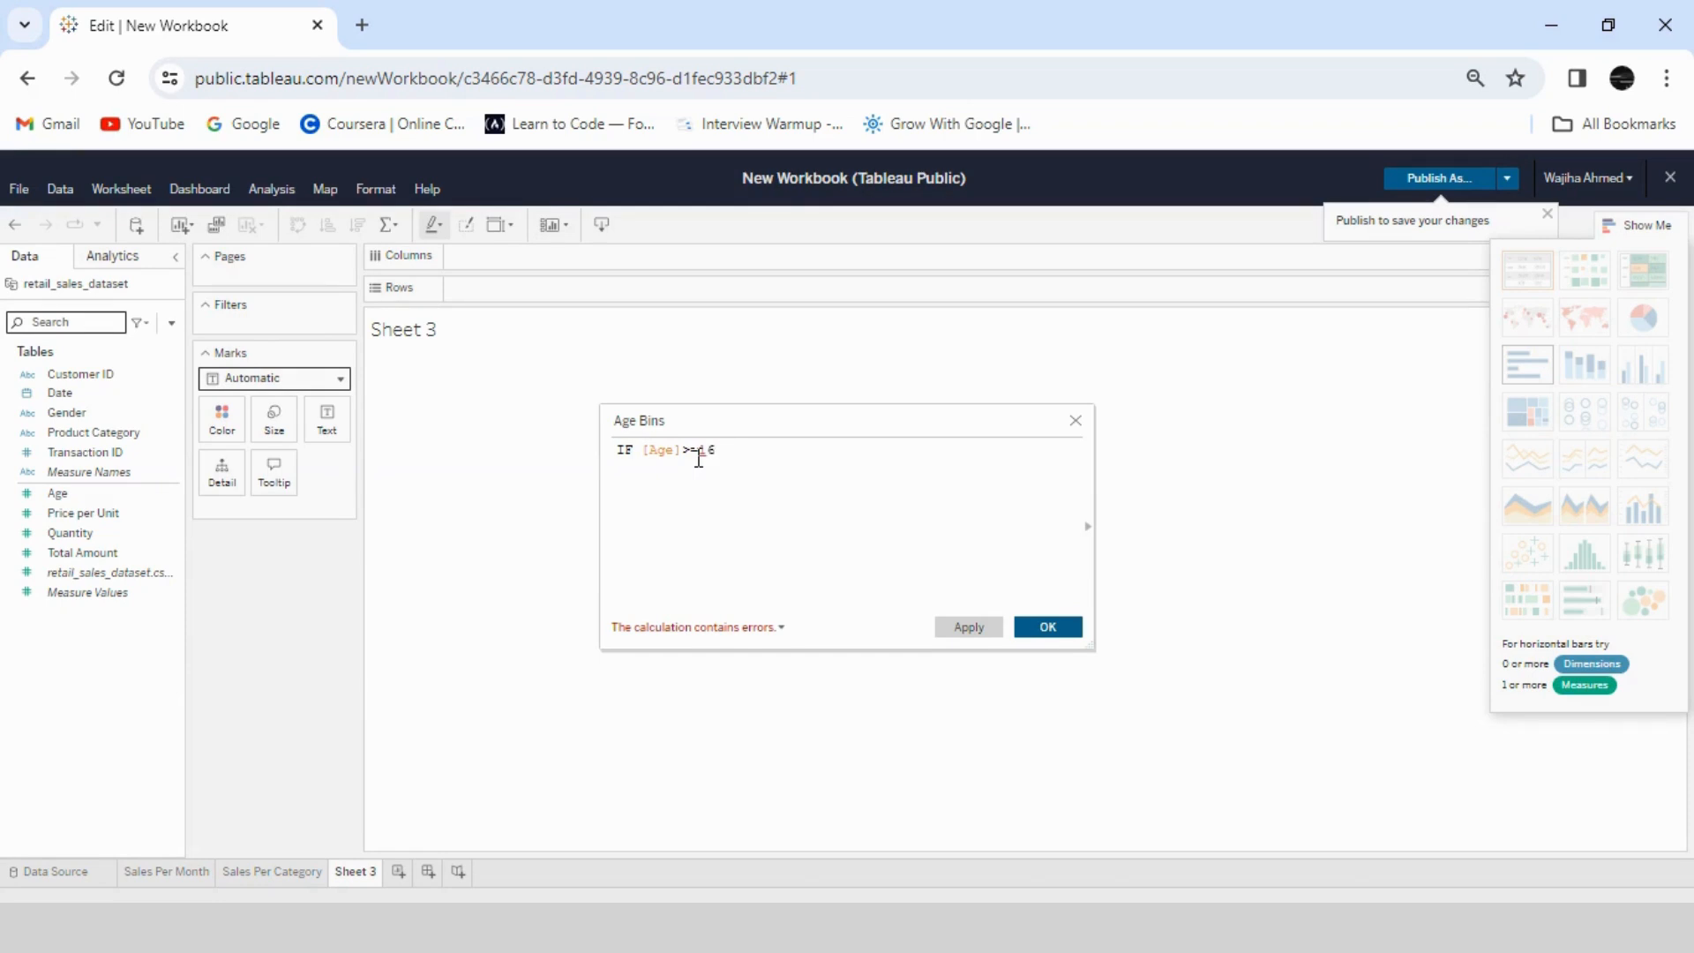
pyautogui.write('[Ag')
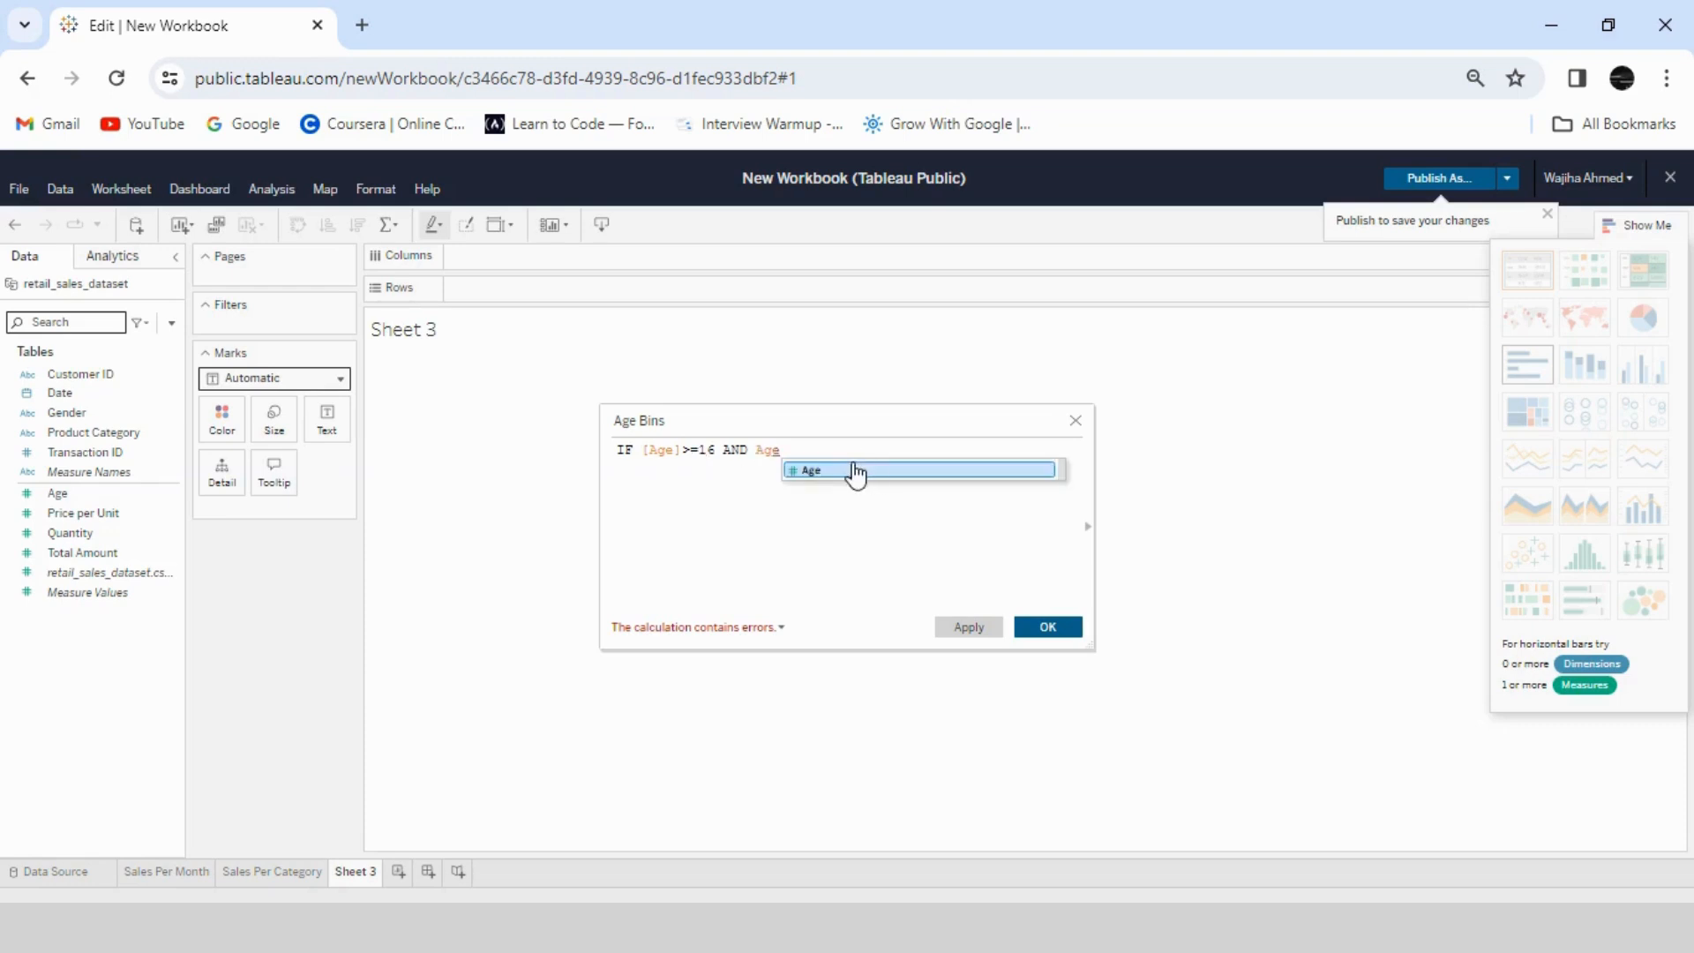
pyautogui.click(852, 475)
pyautogui.write('<')
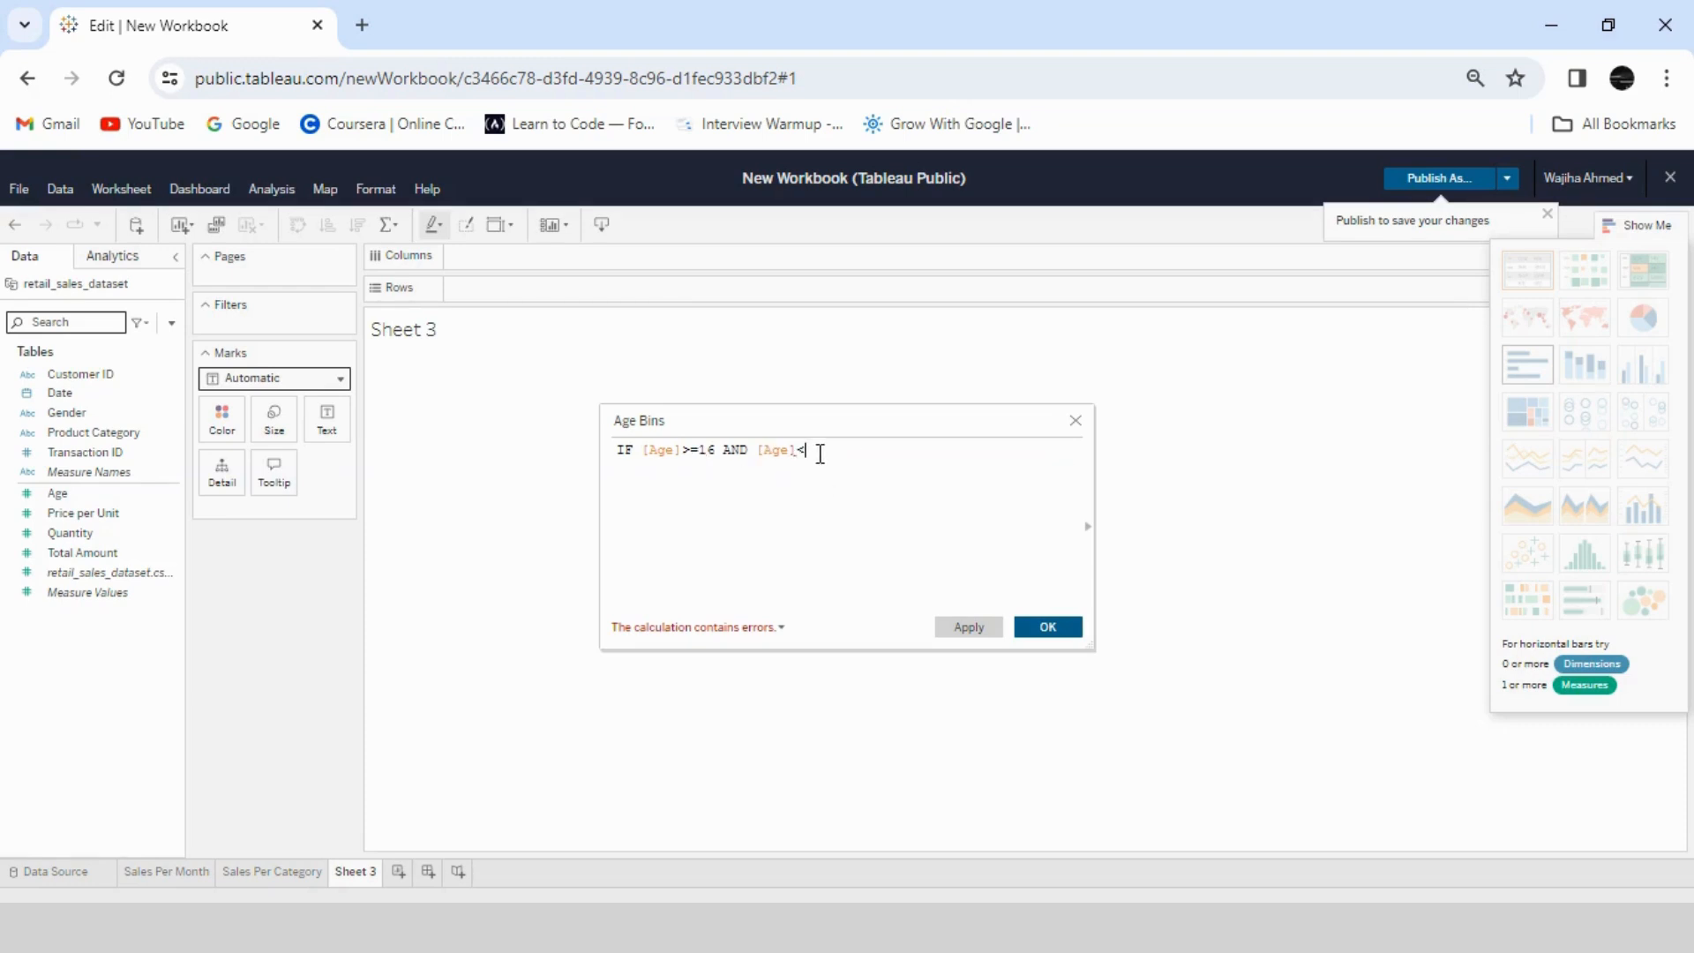
pyautogui.write('=3')
pyautogui.write('5 THEN')
pyautogui.write(" '1")
pyautogui.write('6-25')
pyautogui.write('ELSEIF ')
pyautogui.write('A')
# - Add the second condition to the Age Bins formula: ELSEIF [Age]>= 26 AND [Age] <= 35 THEN '26-35'
pyautogui.press('Return')
pyautogui.write('>= 25')
pyautogui.press('BackSpace')
pyautogui.write('6')
pyautogui.write(' [Age')
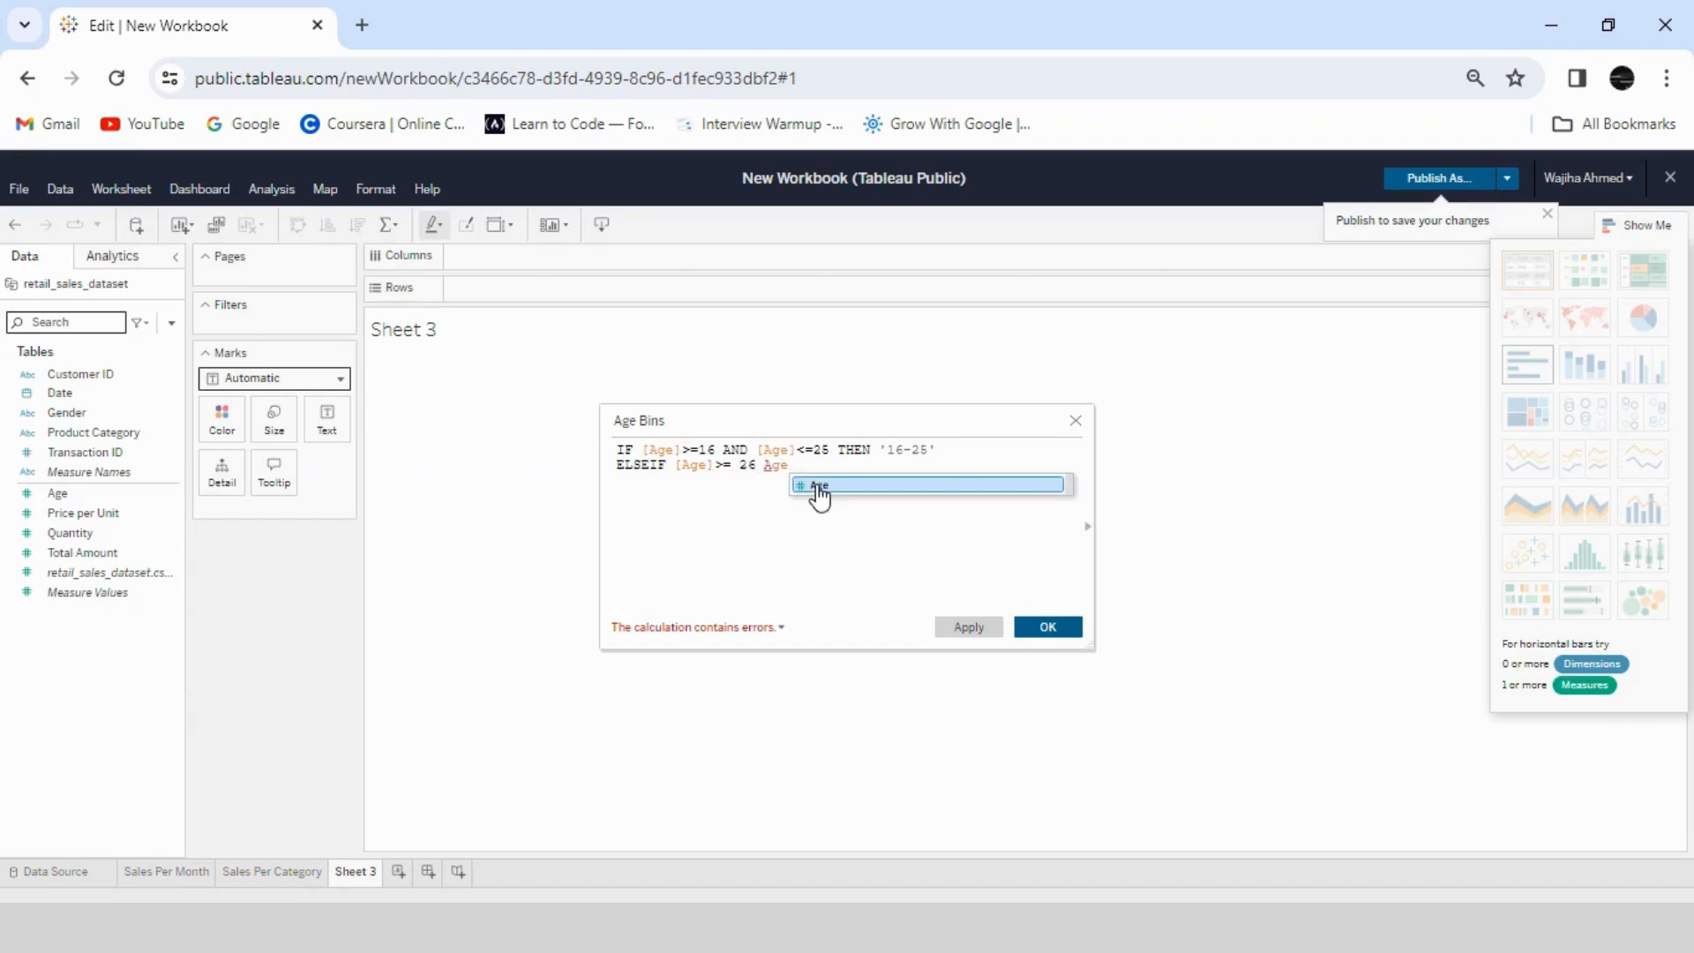
pyautogui.click(812, 487)
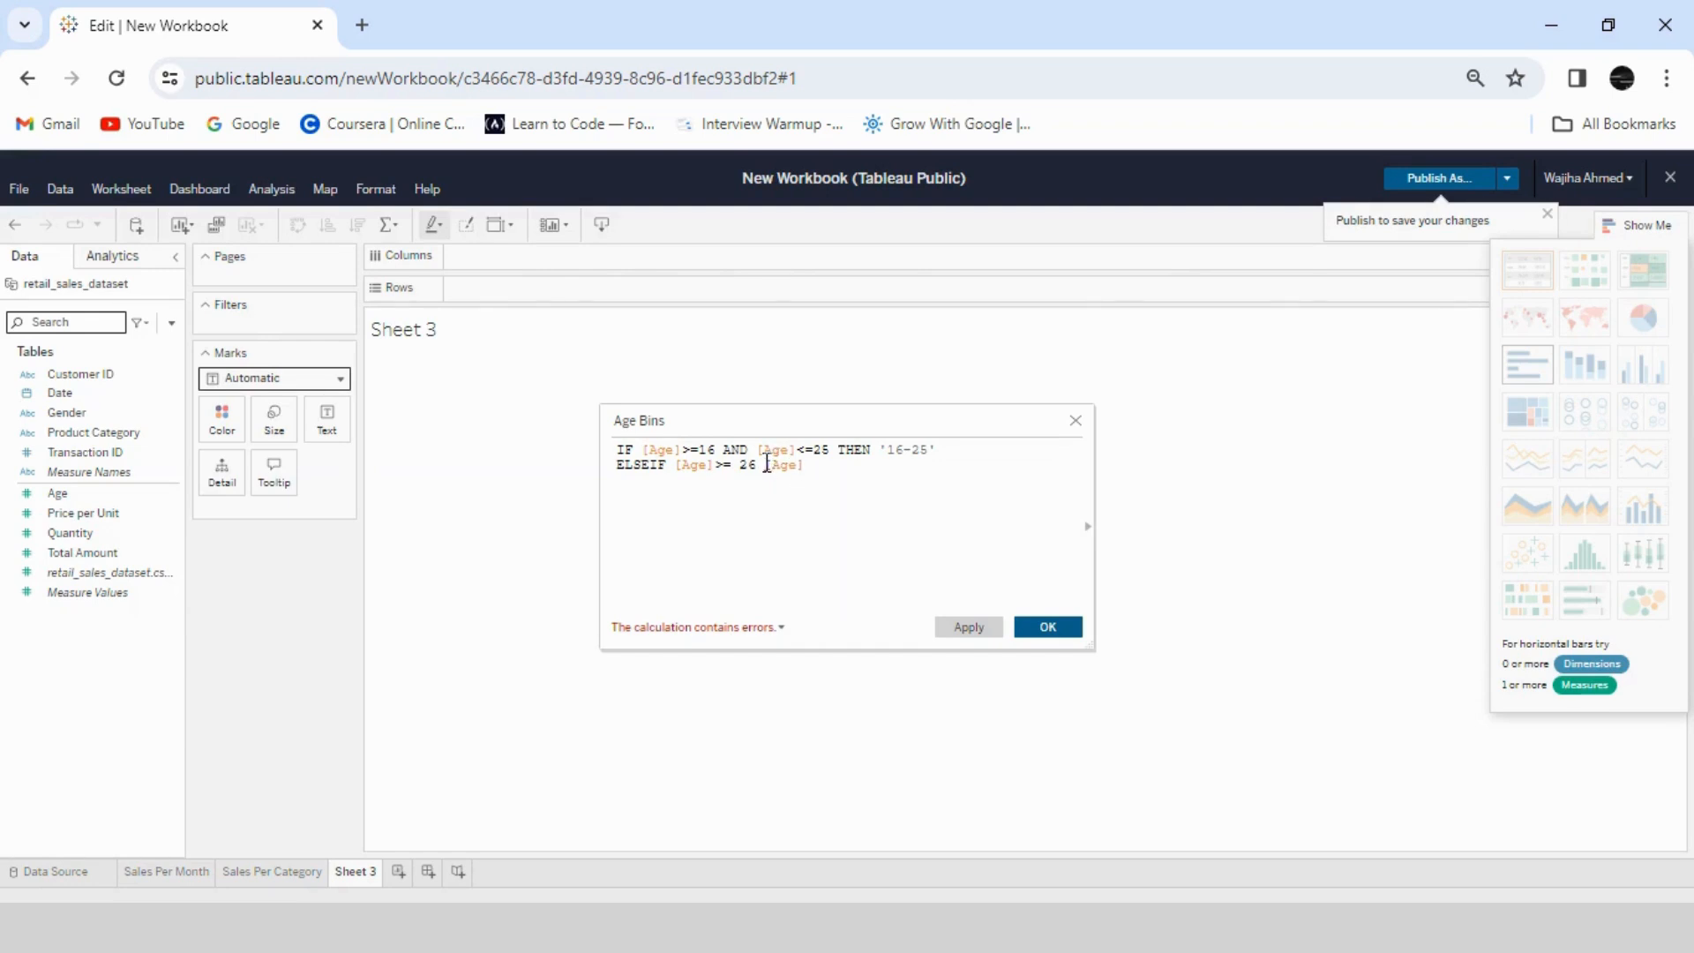
pyautogui.click(767, 464)
pyautogui.write('AND')
pyautogui.click(922, 465)
pyautogui.write("<= 35 THEN '26-35'")
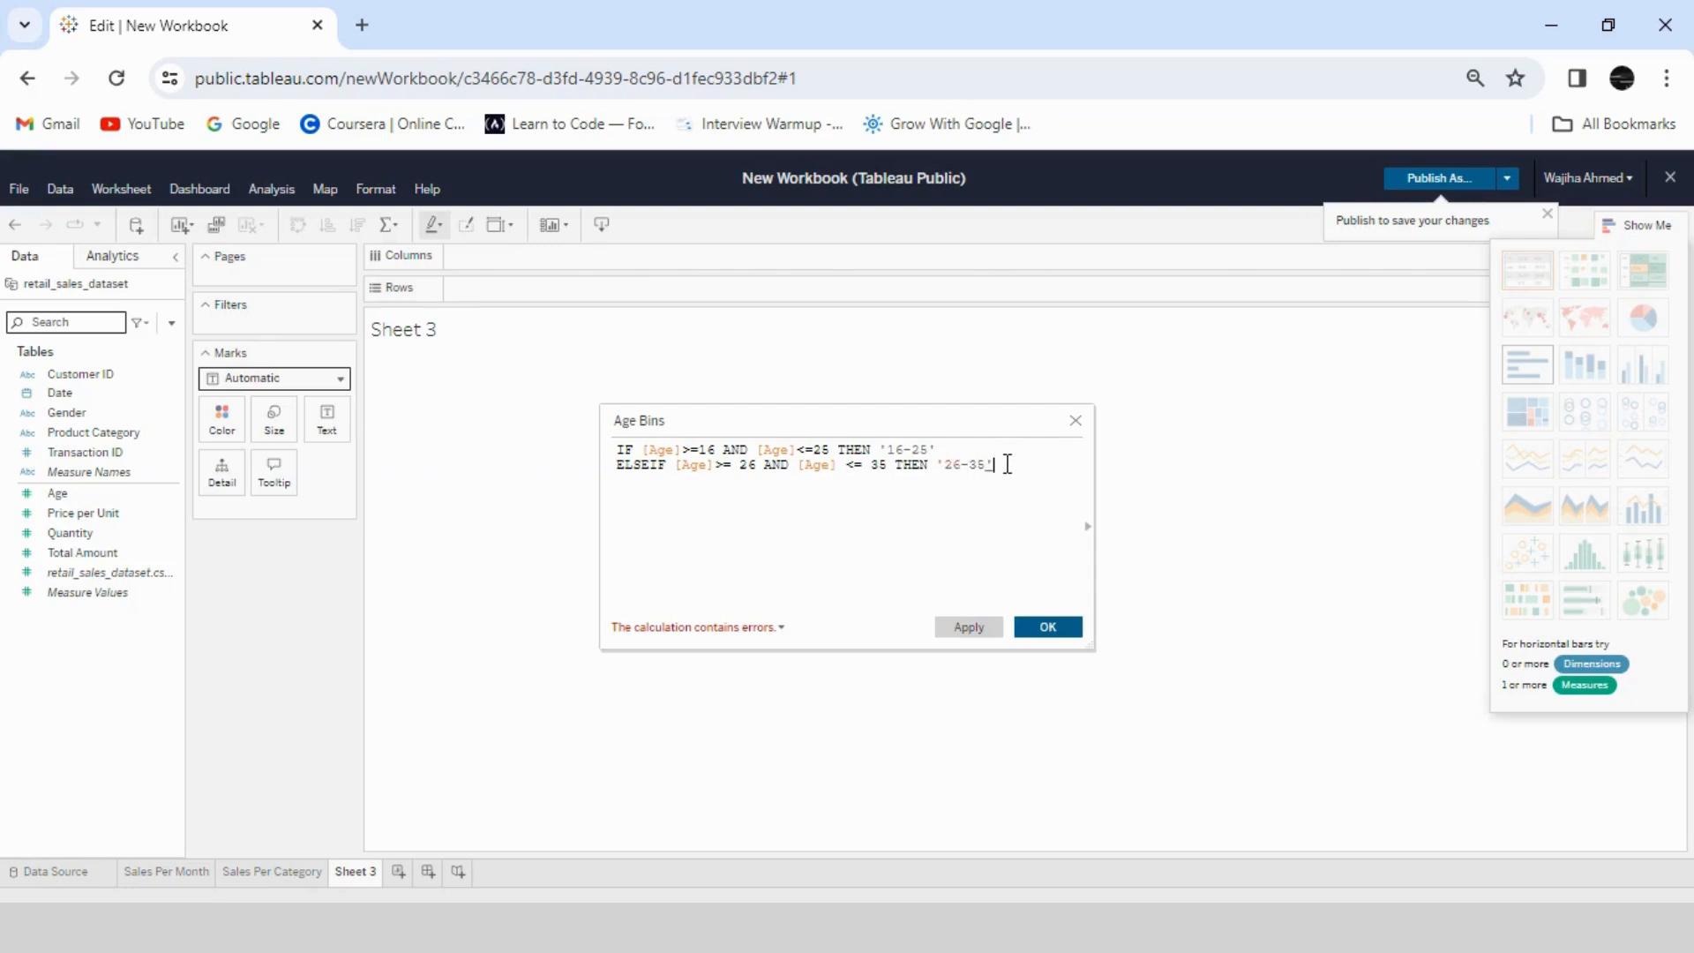
# - Copy the '26-35' condition to a new formula line and adapt it to ages 36 to 45 with the result '36-45'
pyautogui.moveTo(995, 465); pyautogui.dragTo(620, 468)
pyautogui.hotkey('ctrl', 'c')
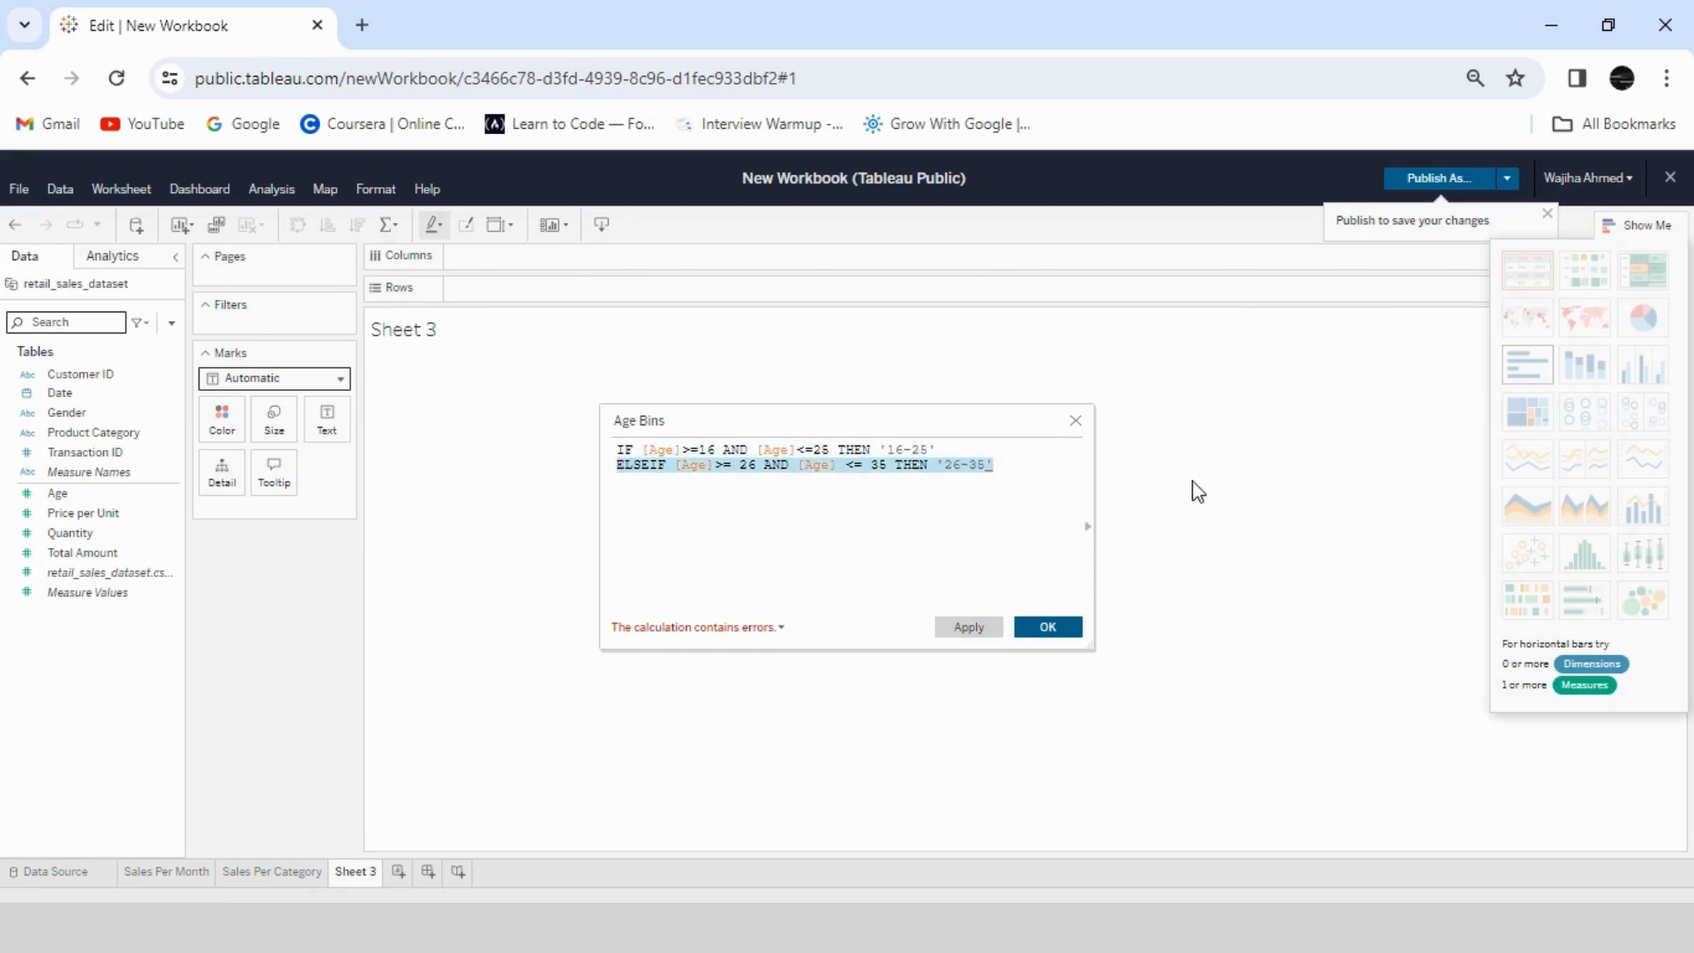
pyautogui.click(1016, 473)
pyautogui.hotkey('ctrl', 'v')
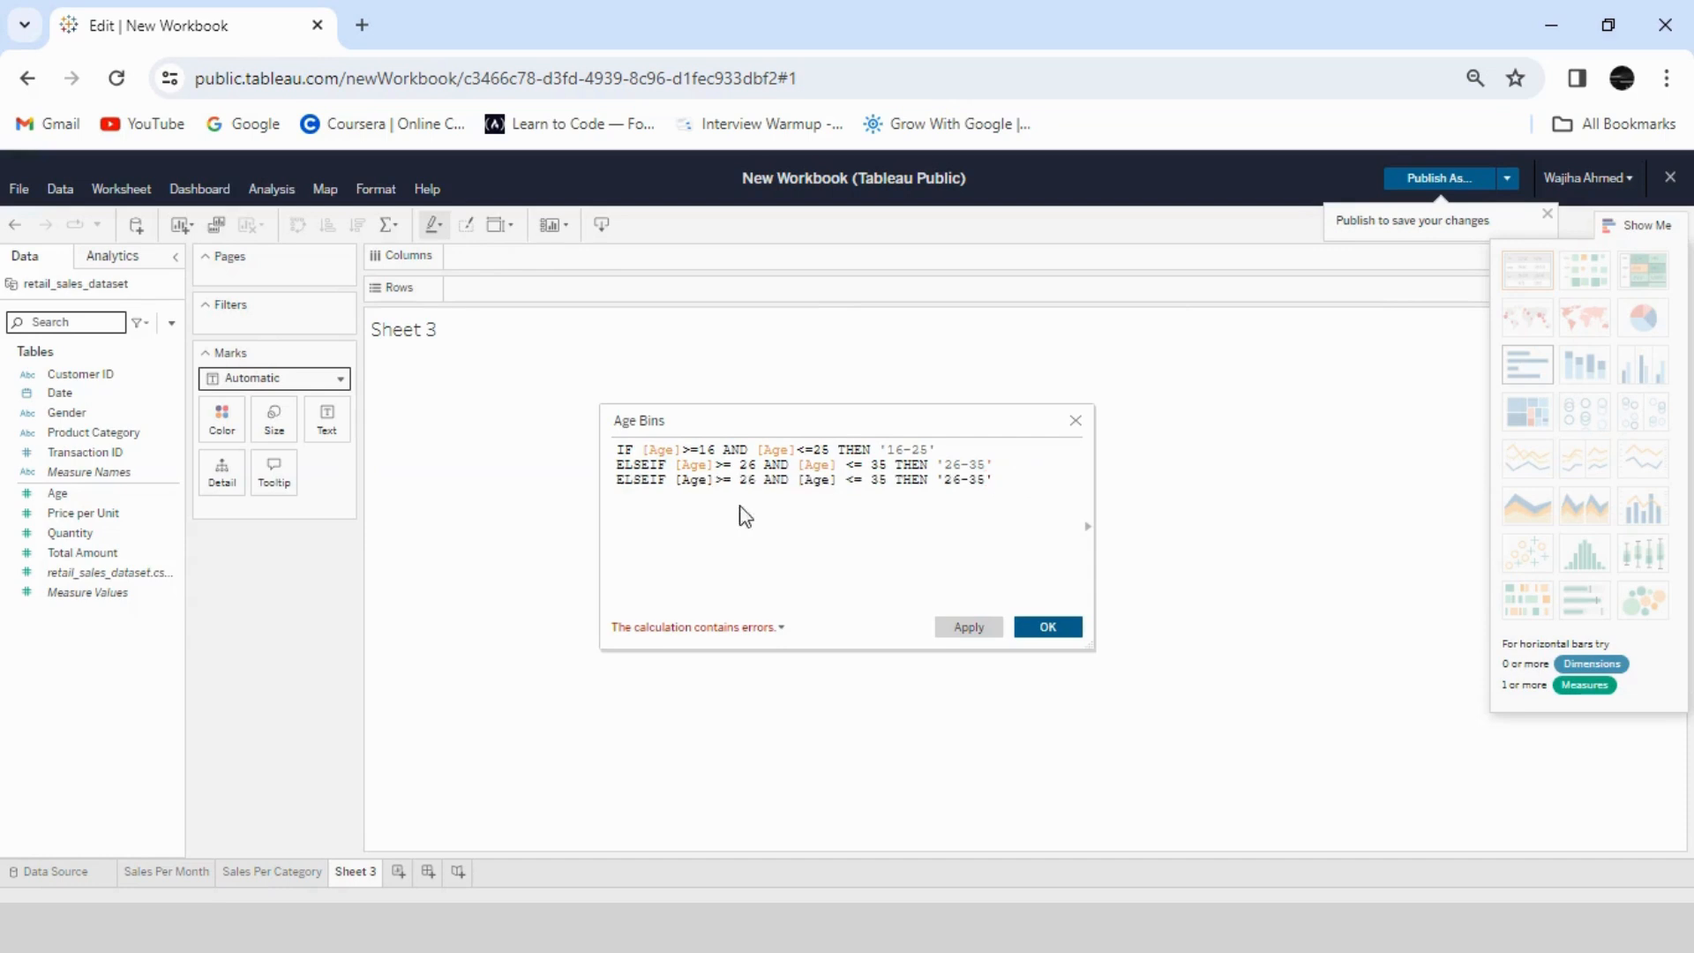
pyautogui.doubleClick(748, 479)
pyautogui.write('36')
pyautogui.doubleClick(880, 480)
pyautogui.write('45')
pyautogui.click(955, 486)
pyautogui.press('BackSpace')
pyautogui.write('3')
pyautogui.click(978, 479)
pyautogui.press('BackSpace')
pyautogui.write('4')
# - Paste the copied condition as a fourth formula line and adapt it to ages 46 to 55 with the result '46-55'
pyautogui.hotkey('ctrl', 'v')
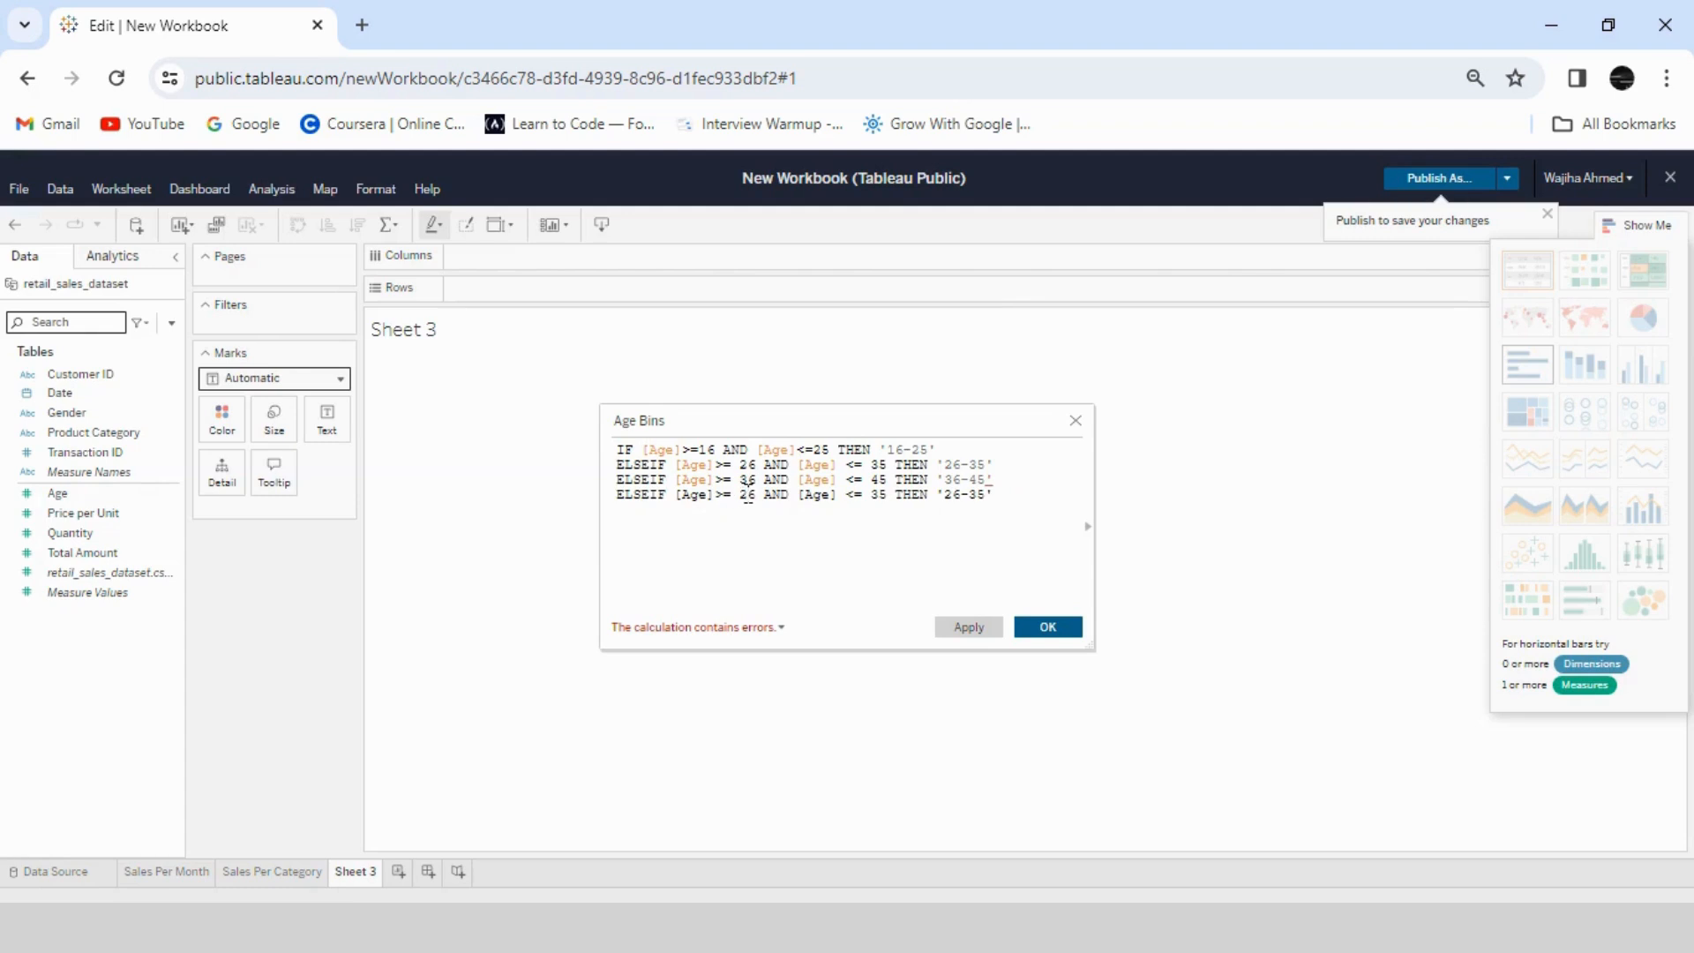
pyautogui.click(747, 495)
pyautogui.press('BackSpace')
pyautogui.write('4')
pyautogui.click(880, 496)
pyautogui.press('BackSpace')
pyautogui.write('5')
pyautogui.click(956, 496)
pyautogui.press('BackSpace')
pyautogui.write('46-5')
pyautogui.click(1000, 496)
# - Paste the condition as a fifth formula line and adapt it to ages 56 to 65 with the result '56-65'
pyautogui.hotkey('ctrl', 'v')
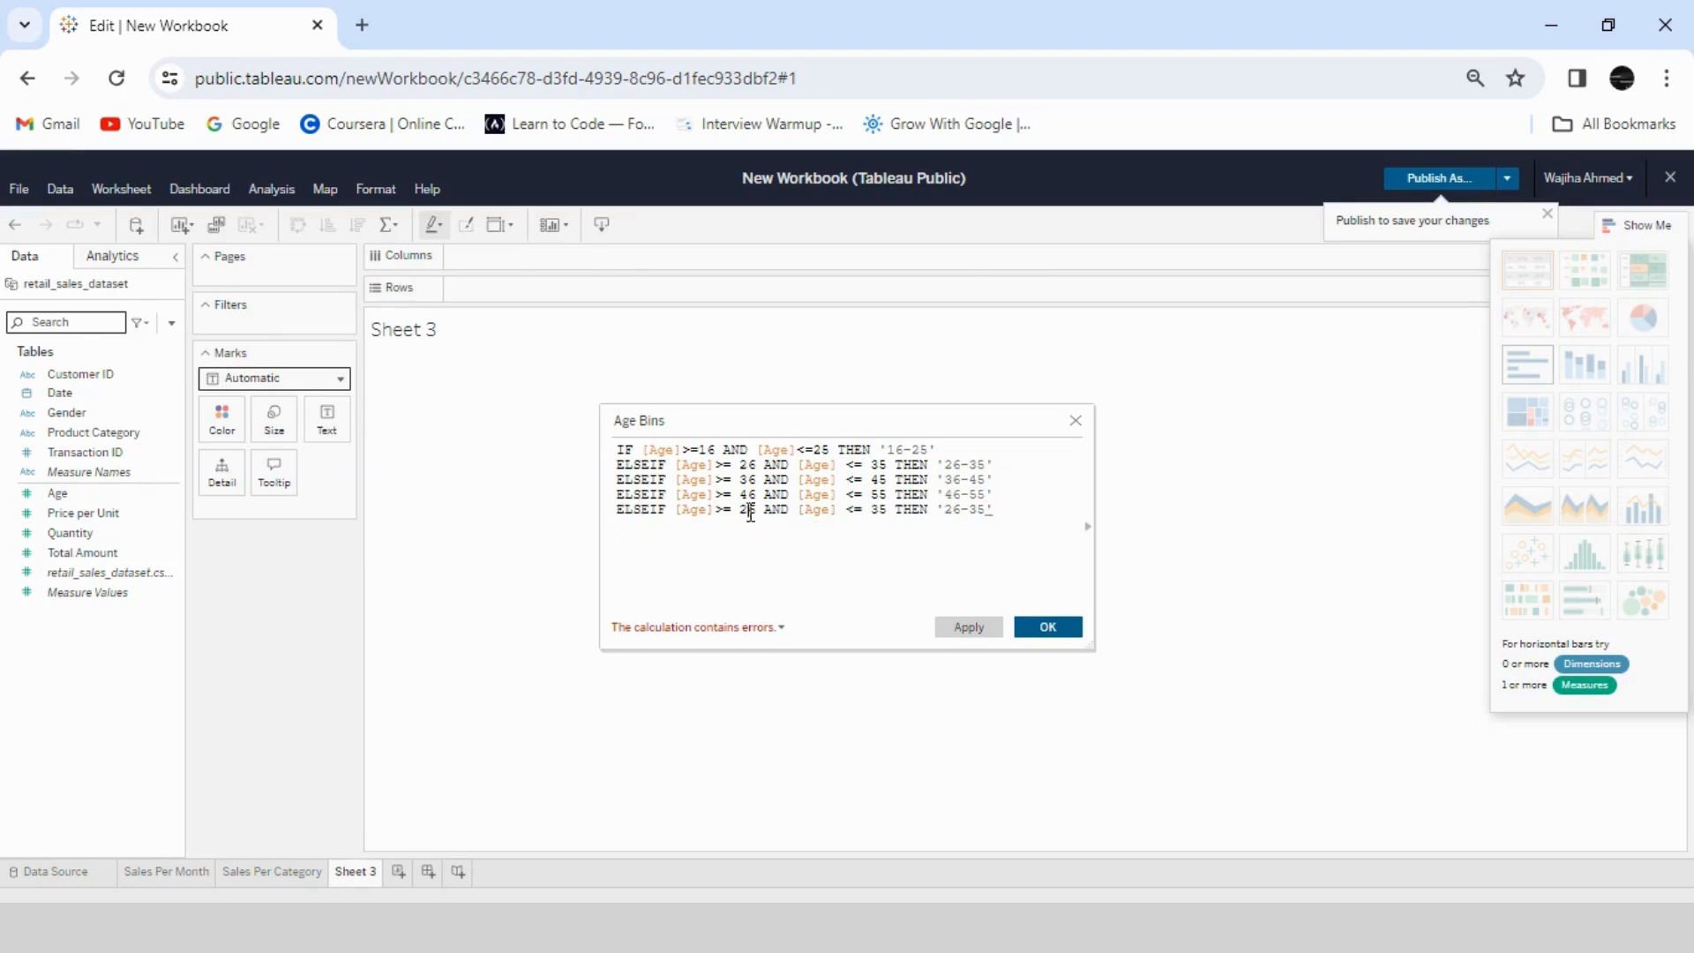
pyautogui.click(878, 509)
pyautogui.press('BackSpace')
pyautogui.write('6')
pyautogui.click(956, 510)
pyautogui.press('BackSpace')
pyautogui.write('56')
# - Finish the Age Bins formula with ELSE '66+' and END, and save the calculated field
pyautogui.click(684, 530)
pyautogui.press('Return')
pyautogui.write('END')
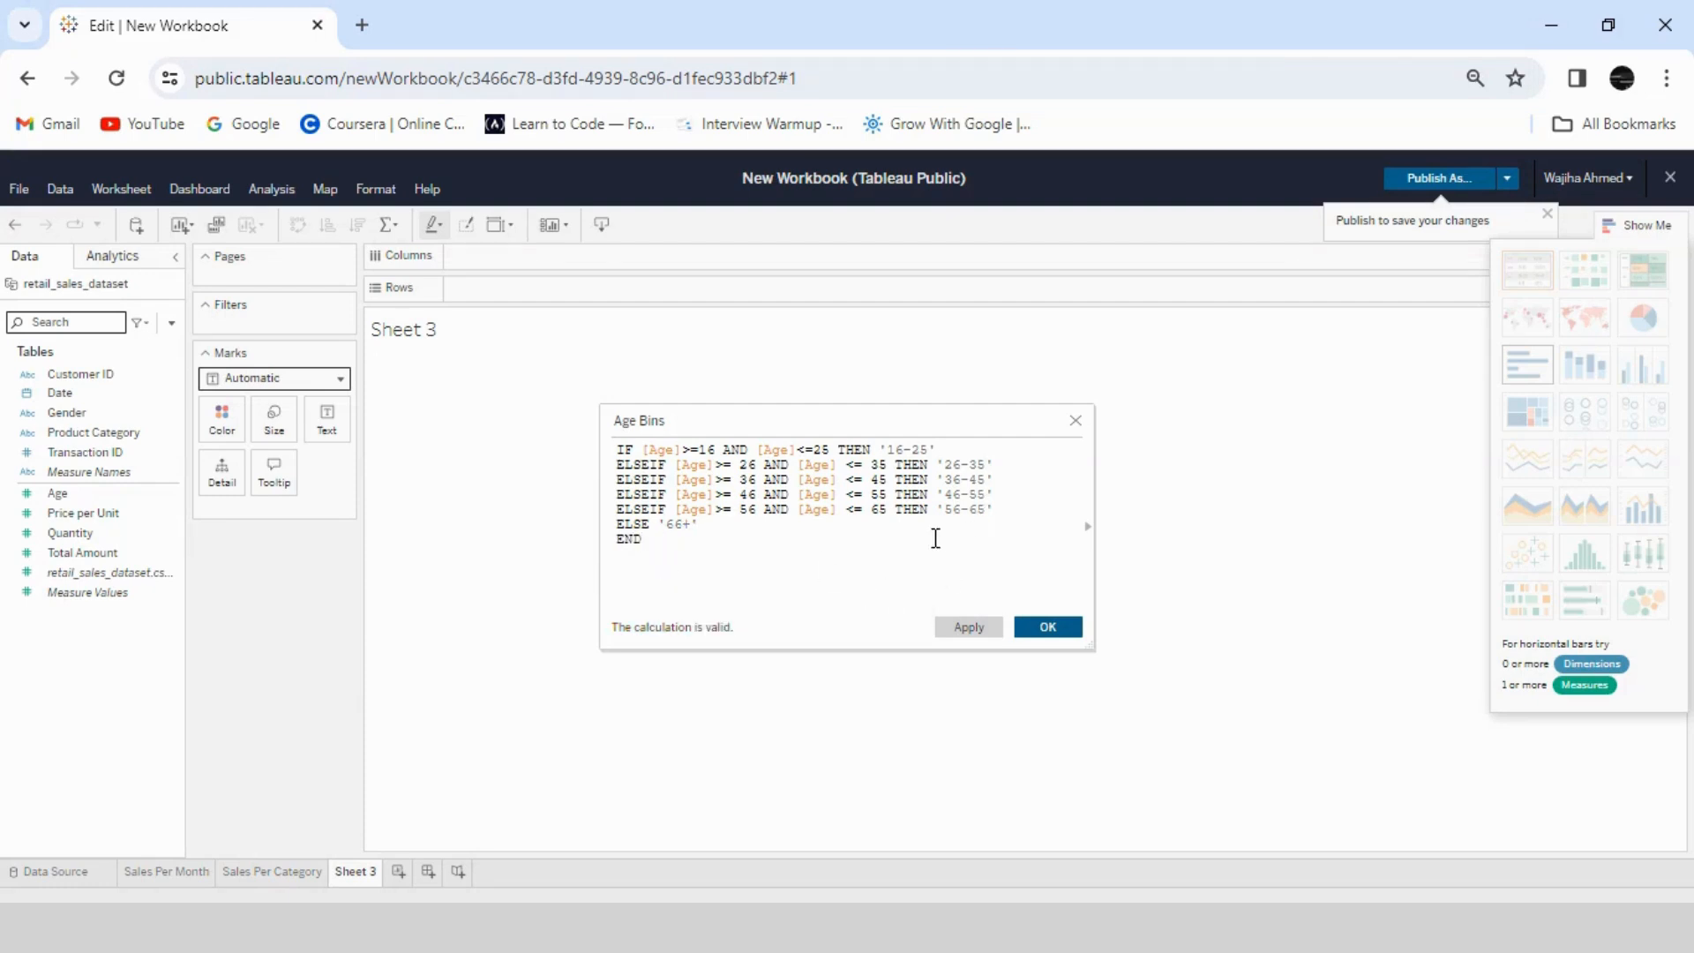
pyautogui.click(1048, 627)
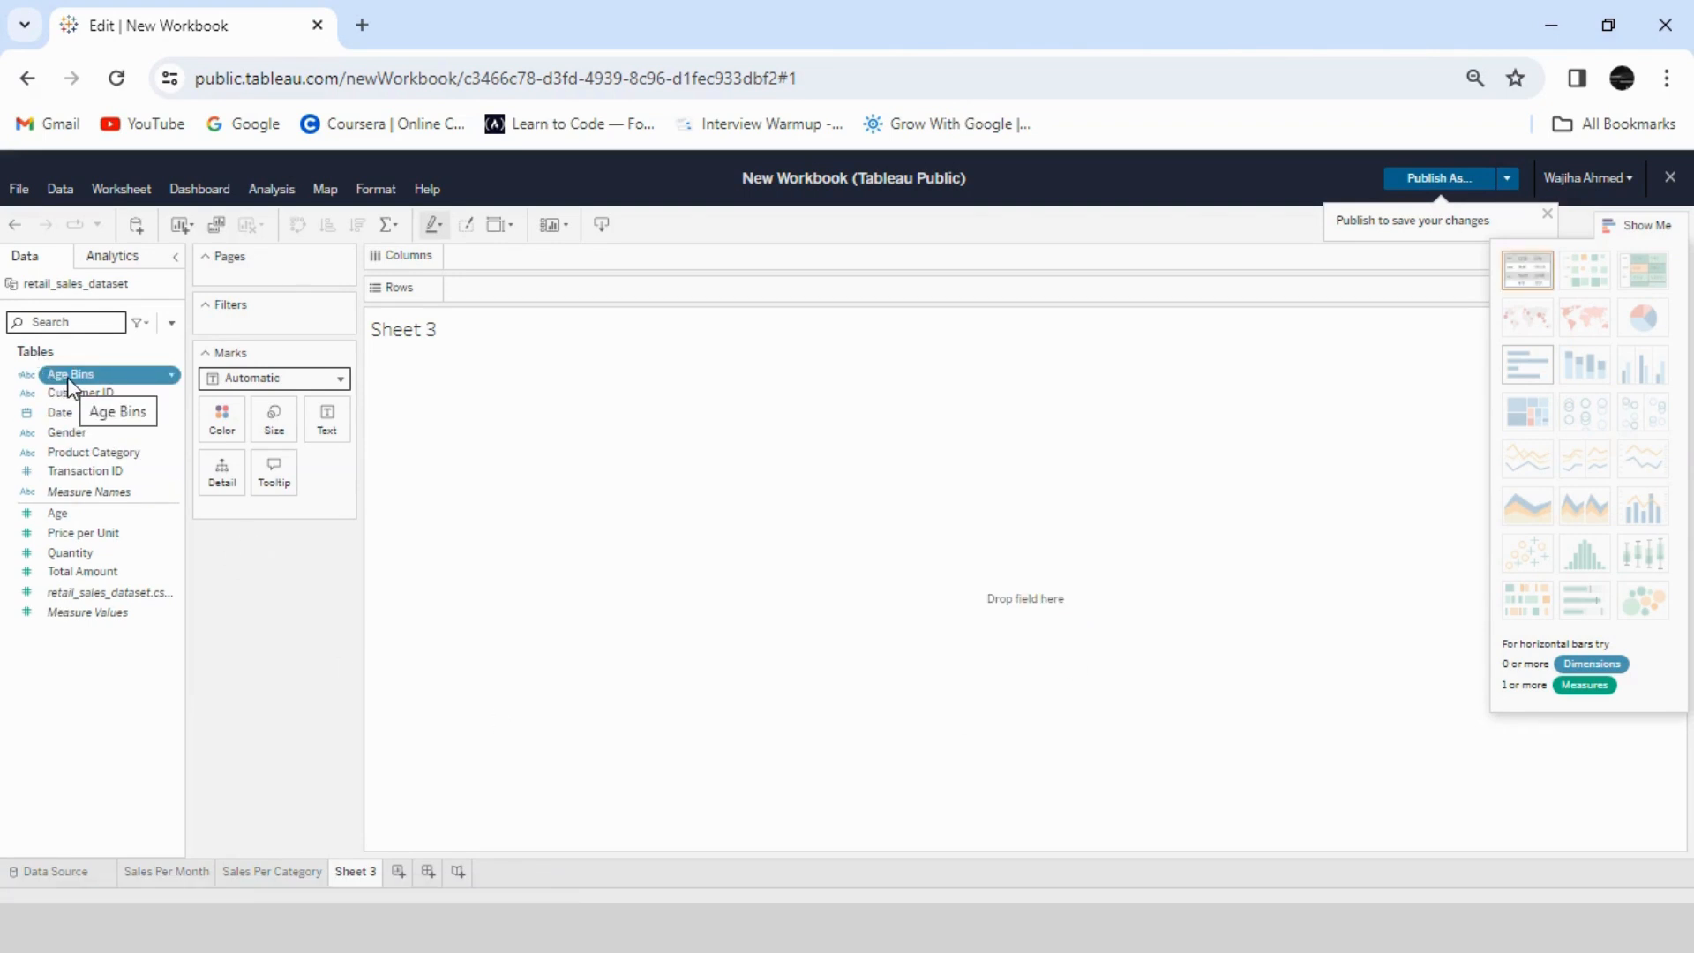
# - Build a horizontal bar chart of summed Quantity with Age Bins and Gender as rows
pyautogui.moveTo(88, 388); pyautogui.dragTo(507, 289)
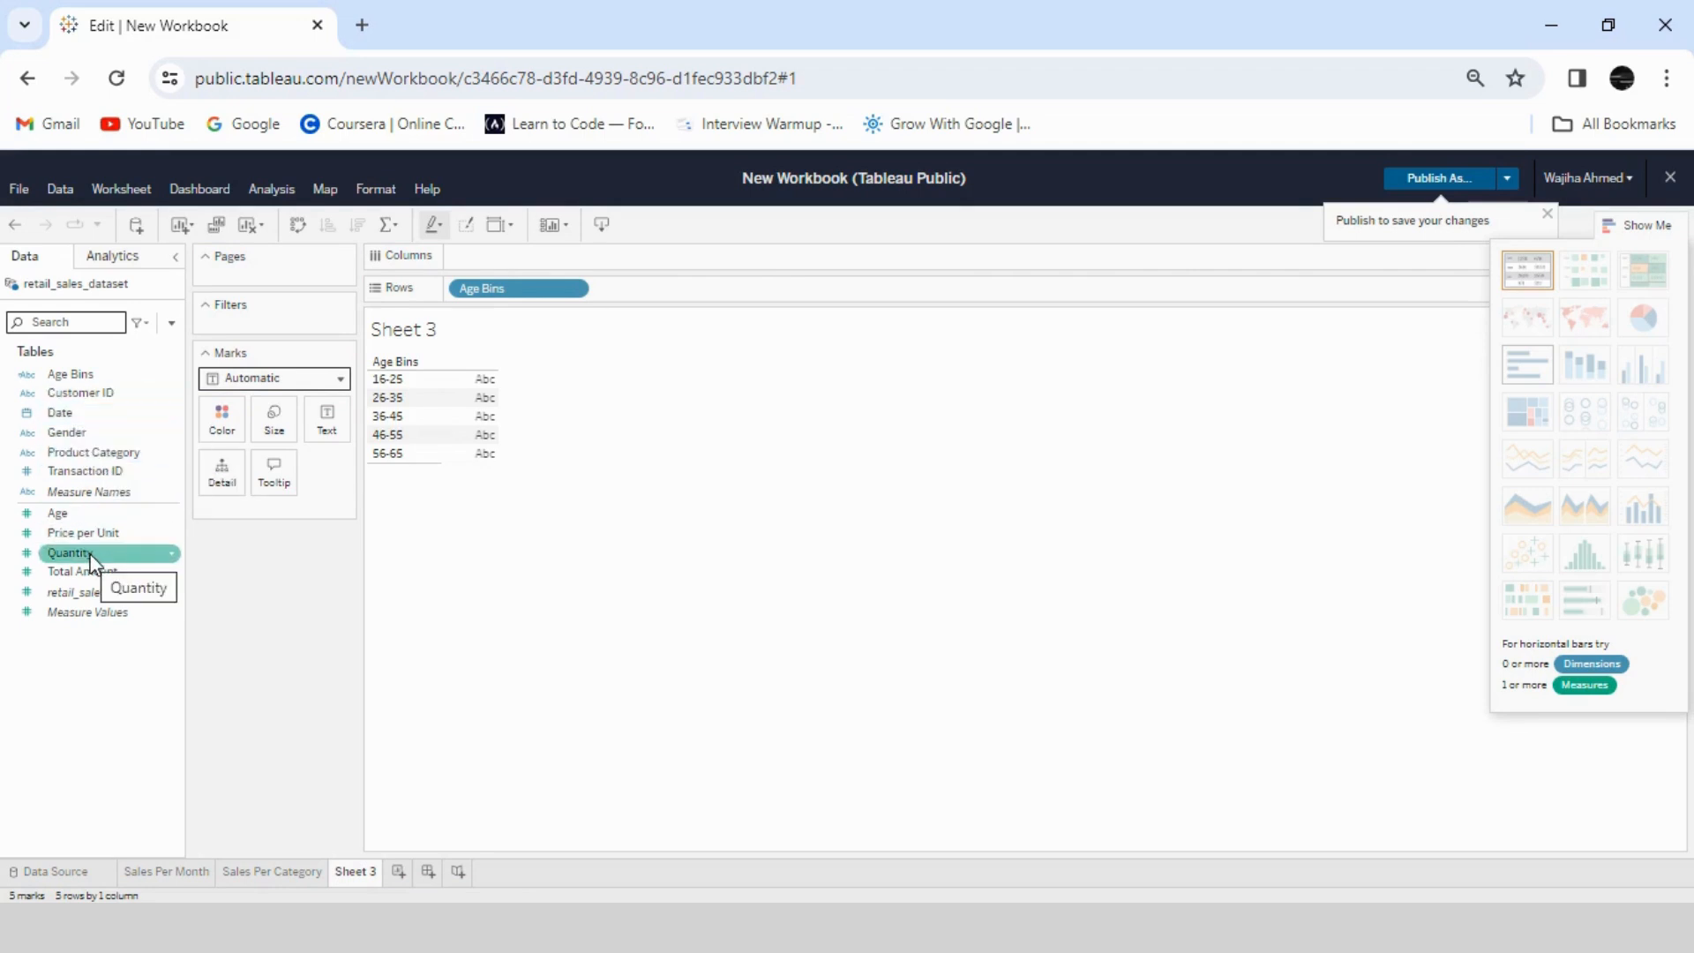
pyautogui.moveTo(88, 553); pyautogui.dragTo(512, 257)
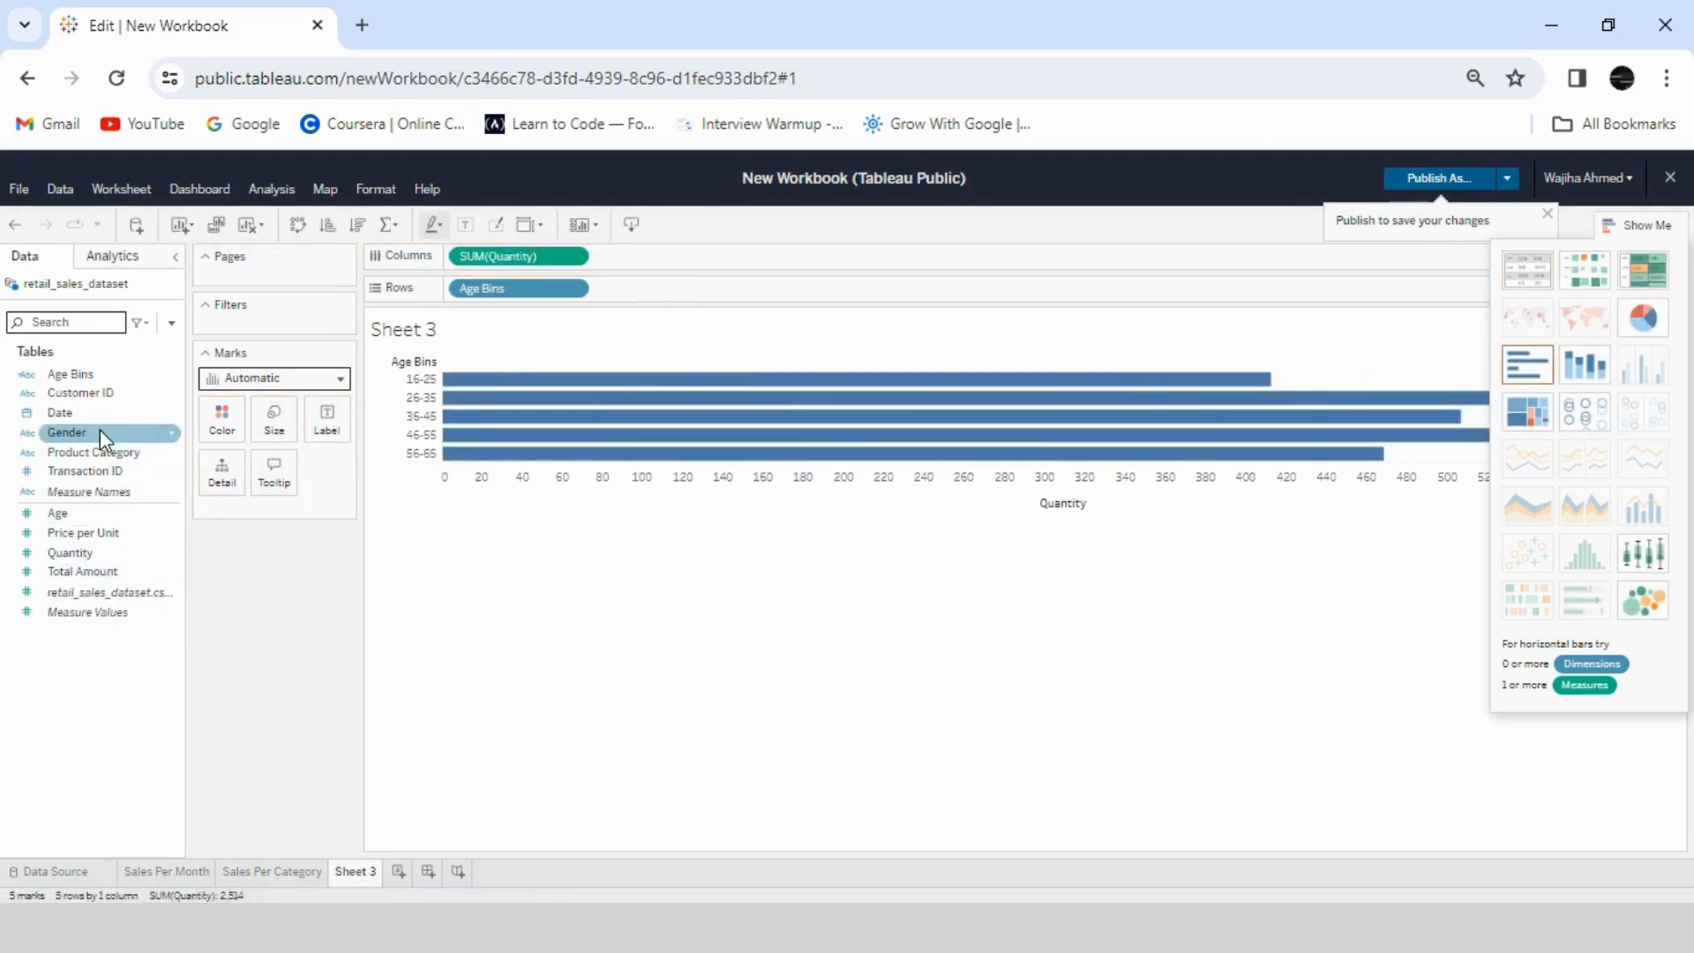
pyautogui.moveTo(99, 431); pyautogui.dragTo(659, 291)
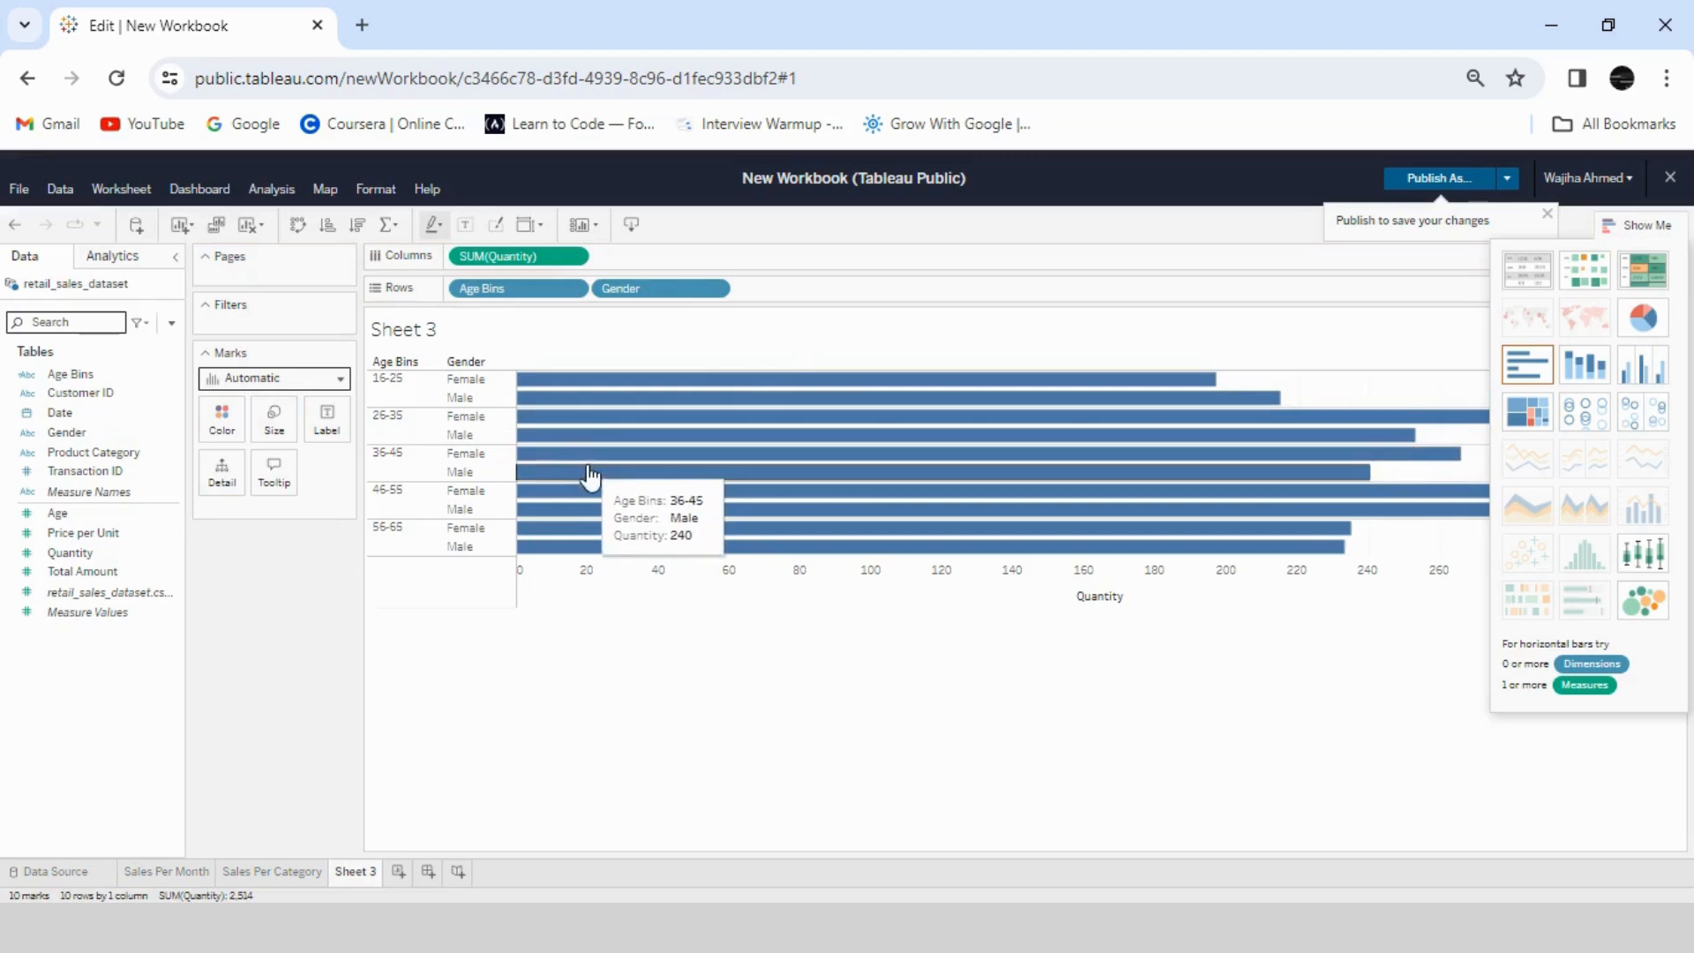
# - Swap the rows and columns, turn the chart into stacked bars coloured by Gender, and label the segments with Quantity
pyautogui.click(295, 228)
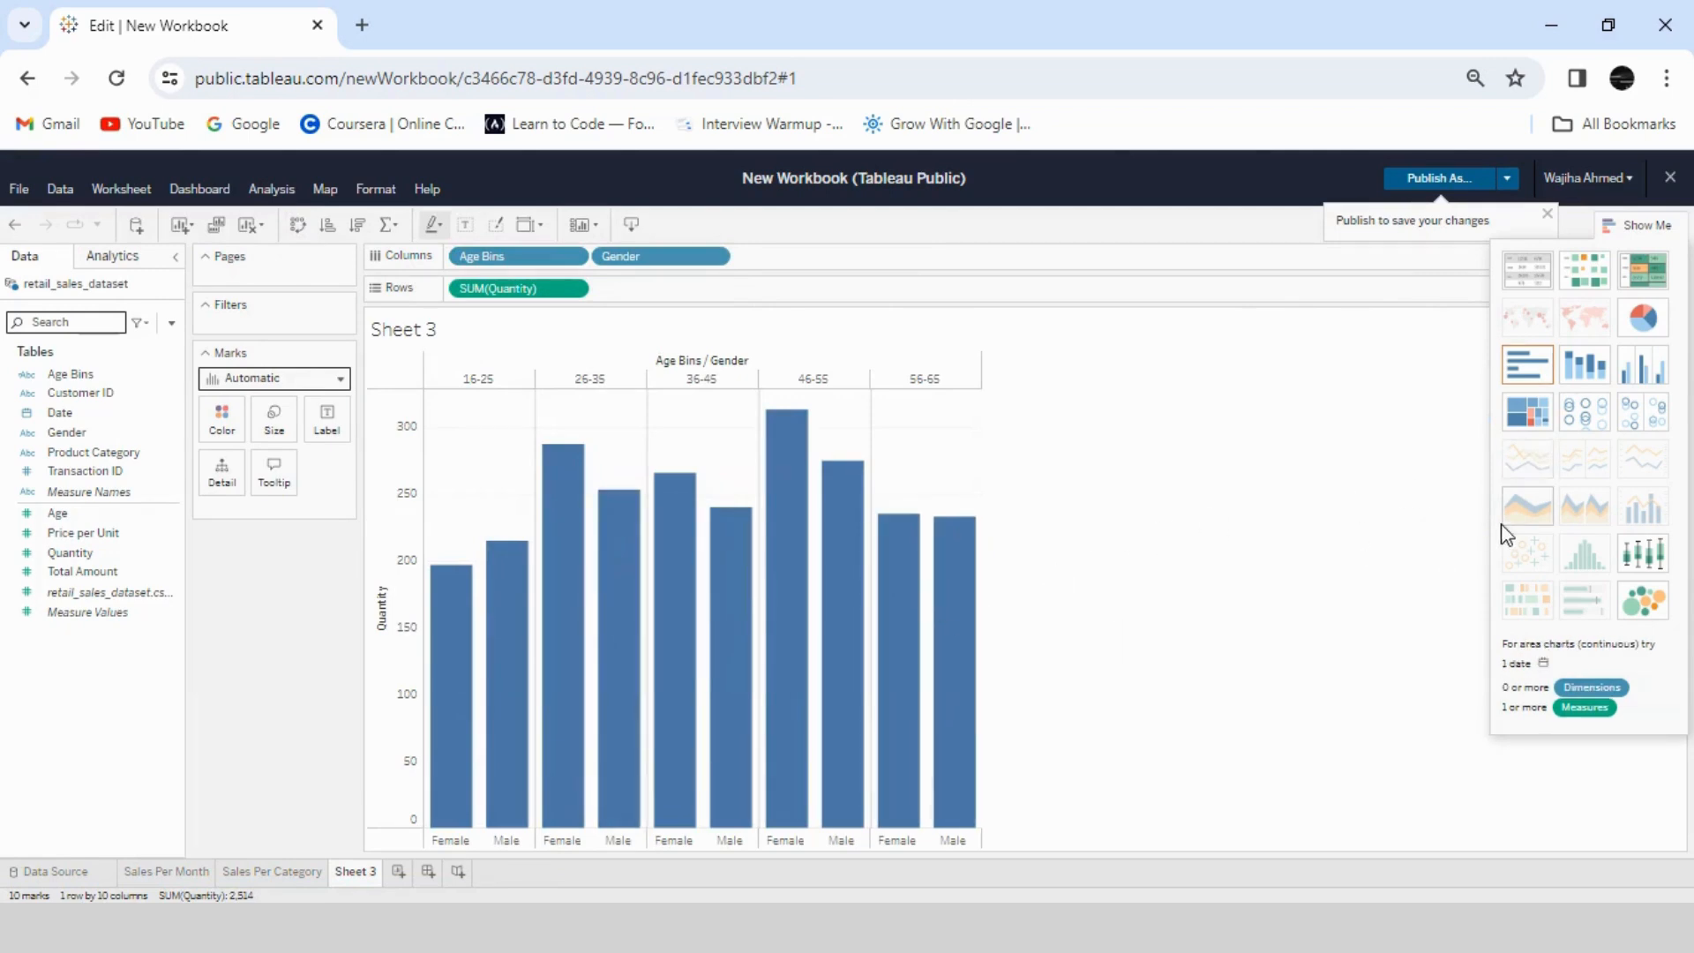
pyautogui.click(1584, 364)
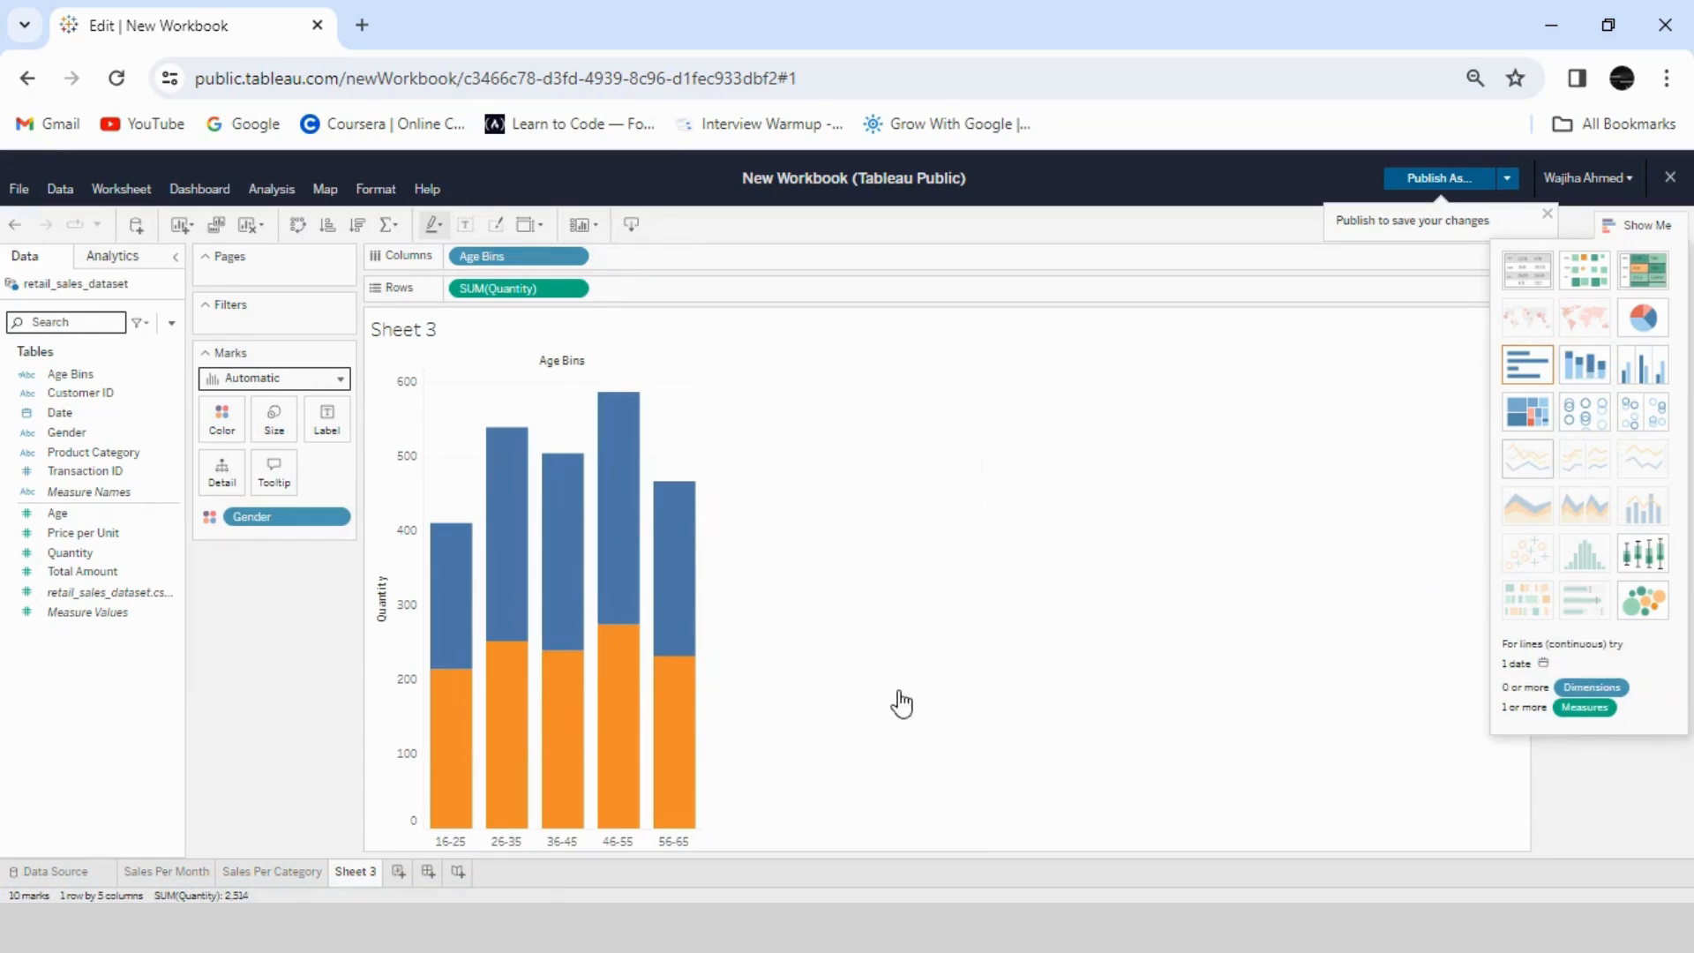
pyautogui.moveTo(82, 552); pyautogui.dragTo(326, 415)
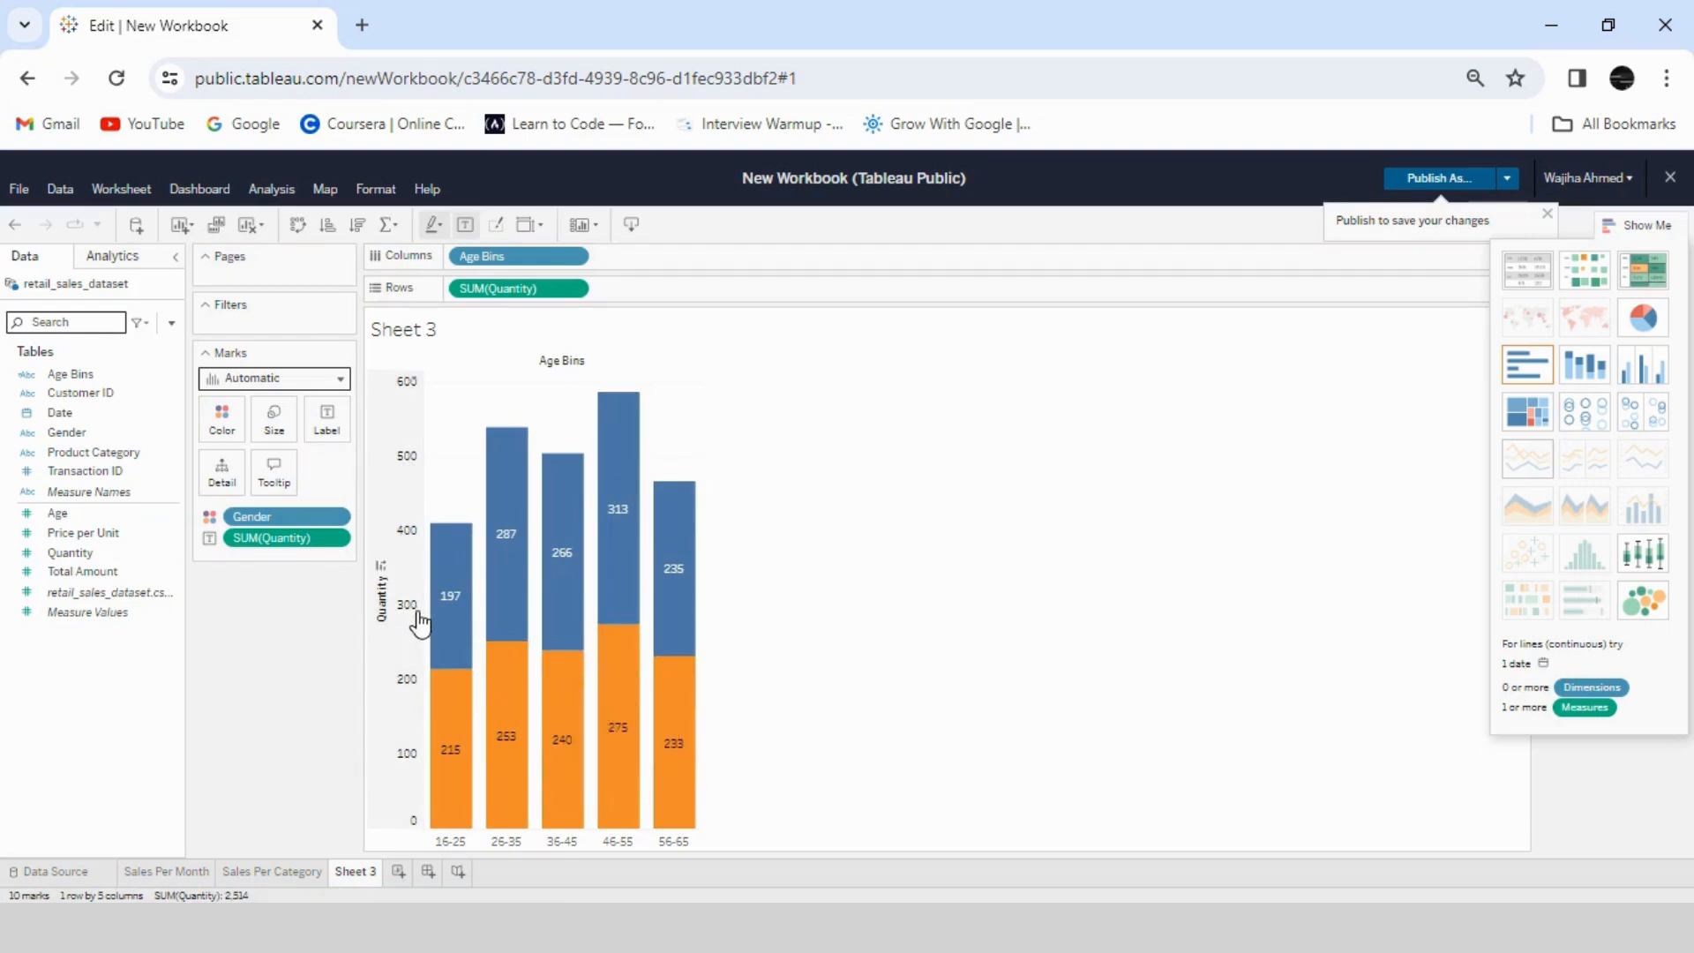
# - Hide the Quantity axis header and the Age Bins field label on the stacked bar chart
pyautogui.rightClick(404, 476)
pyautogui.click(493, 580)
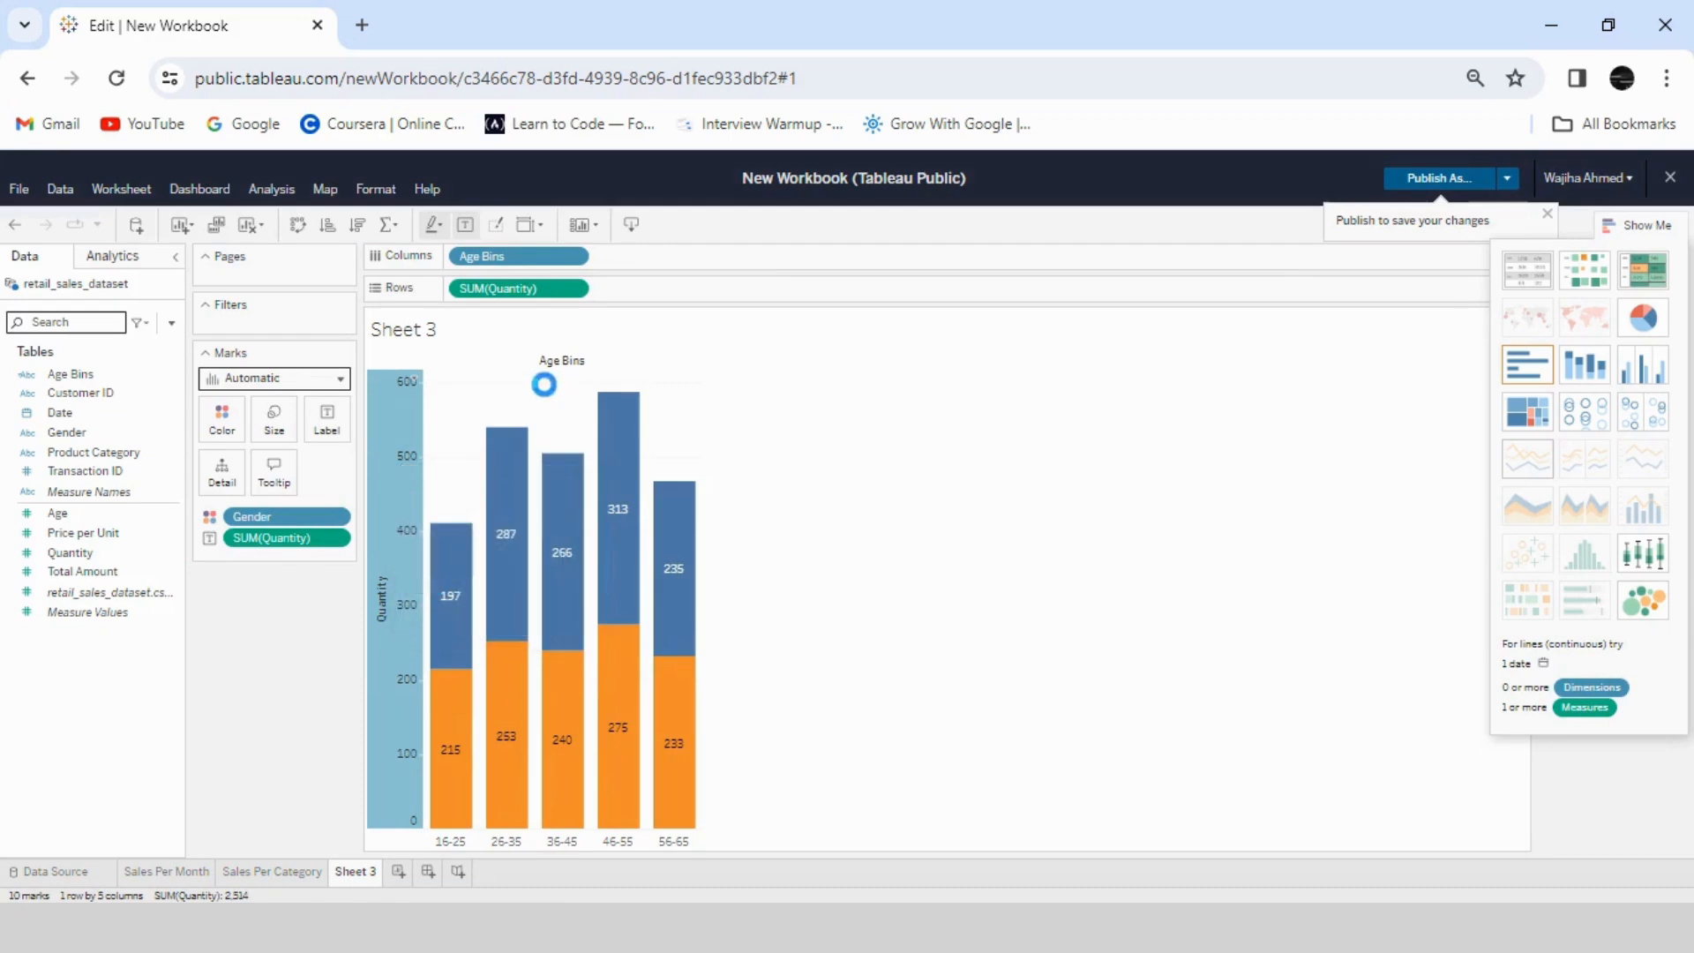
pyautogui.rightClick(519, 362)
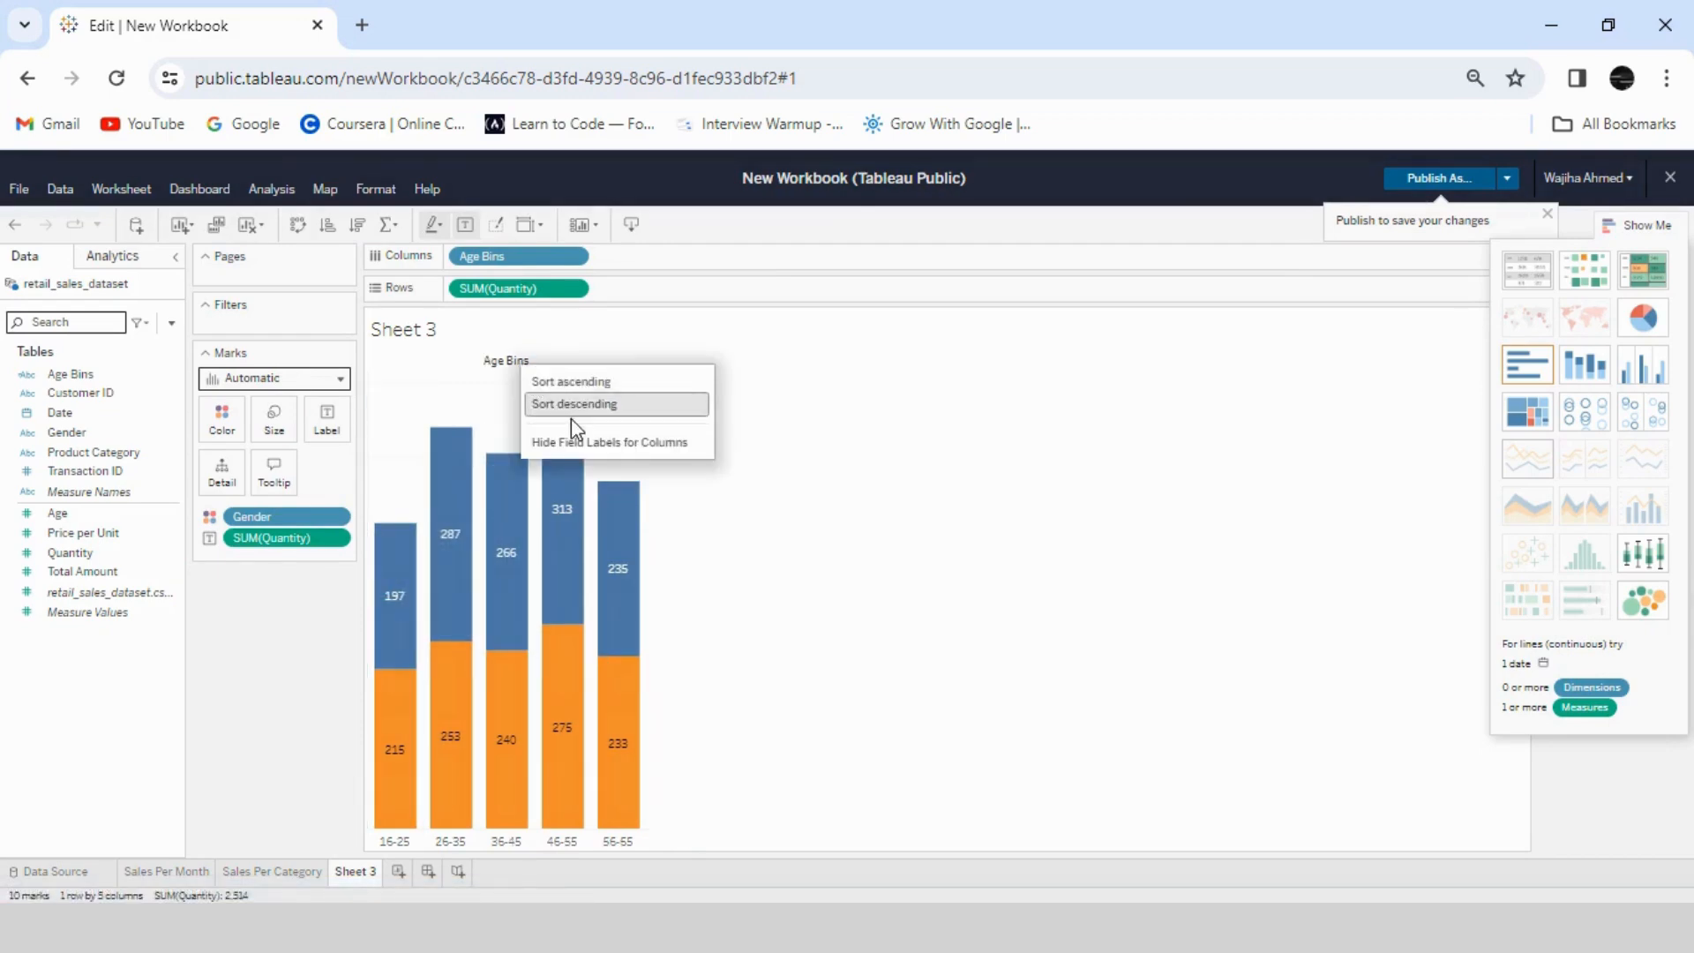
pyautogui.click(573, 442)
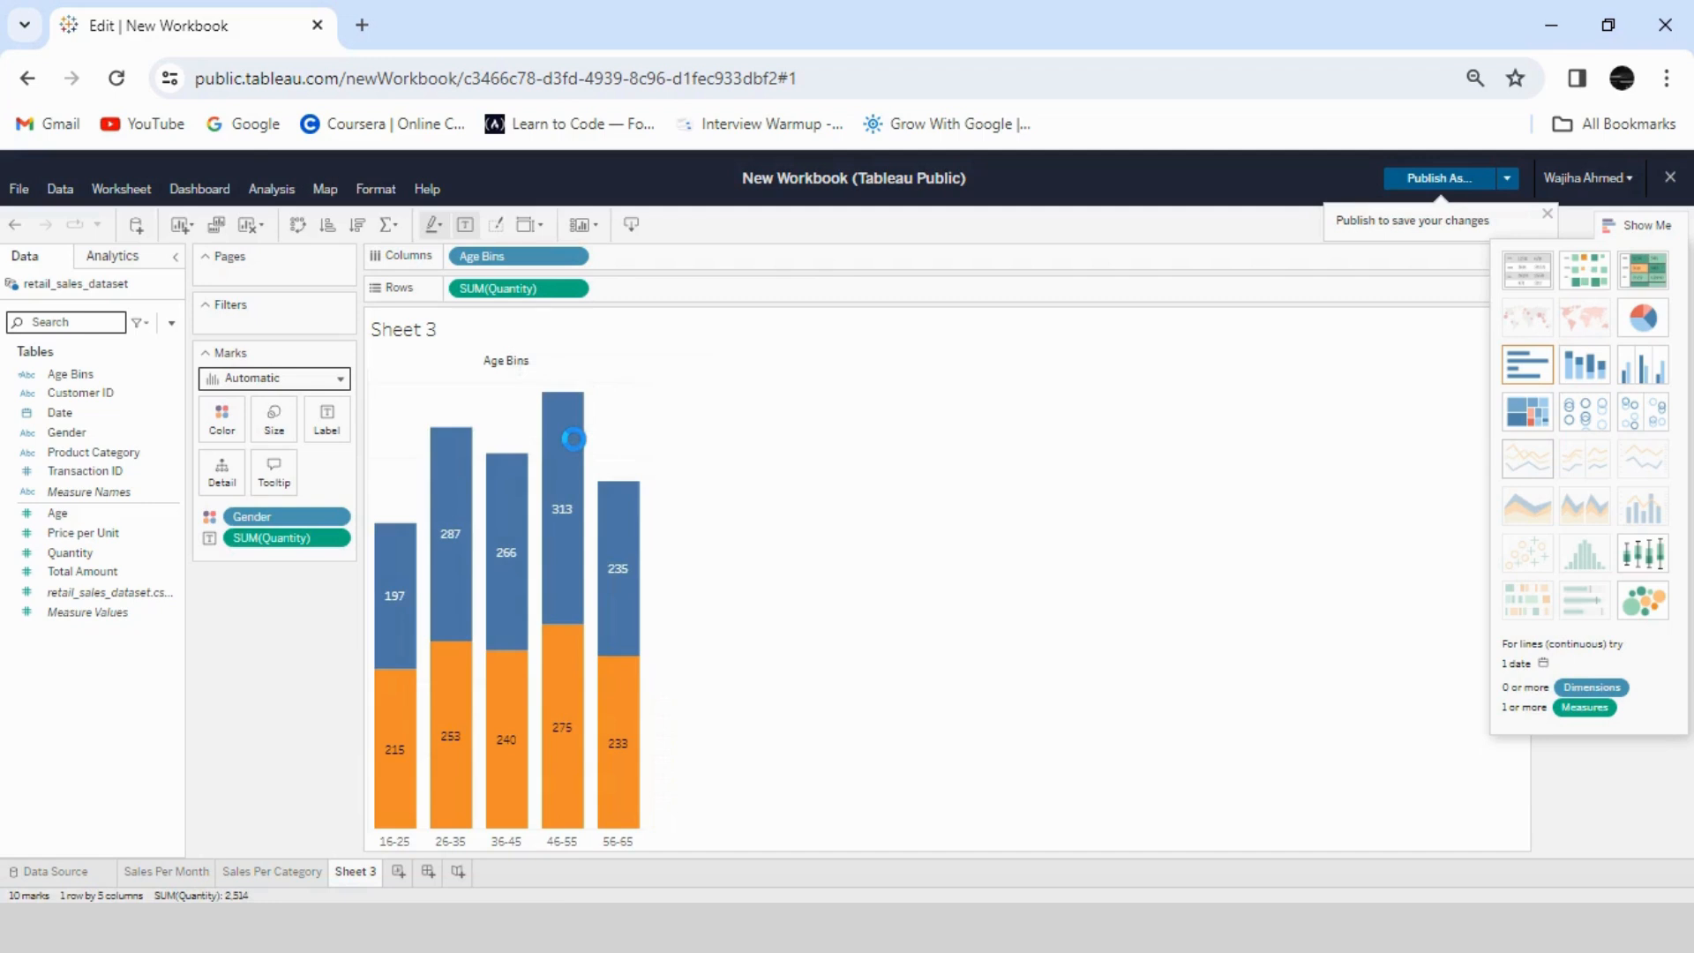
pyautogui.rightClick(429, 327)
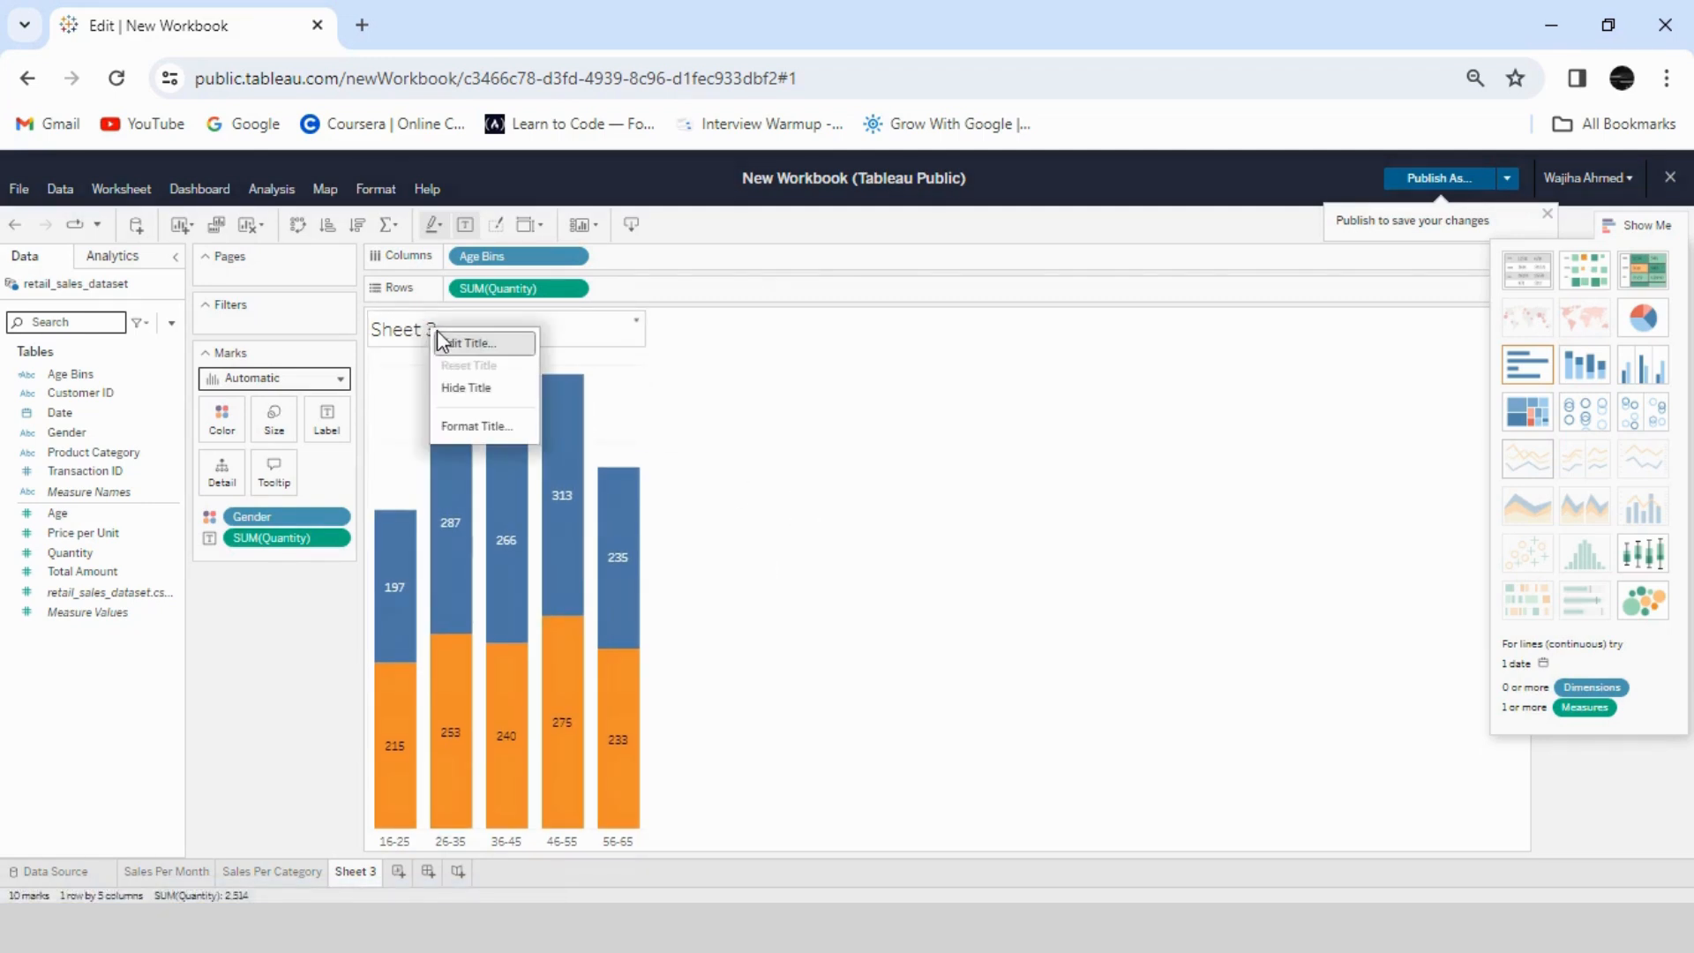
pyautogui.click(465, 389)
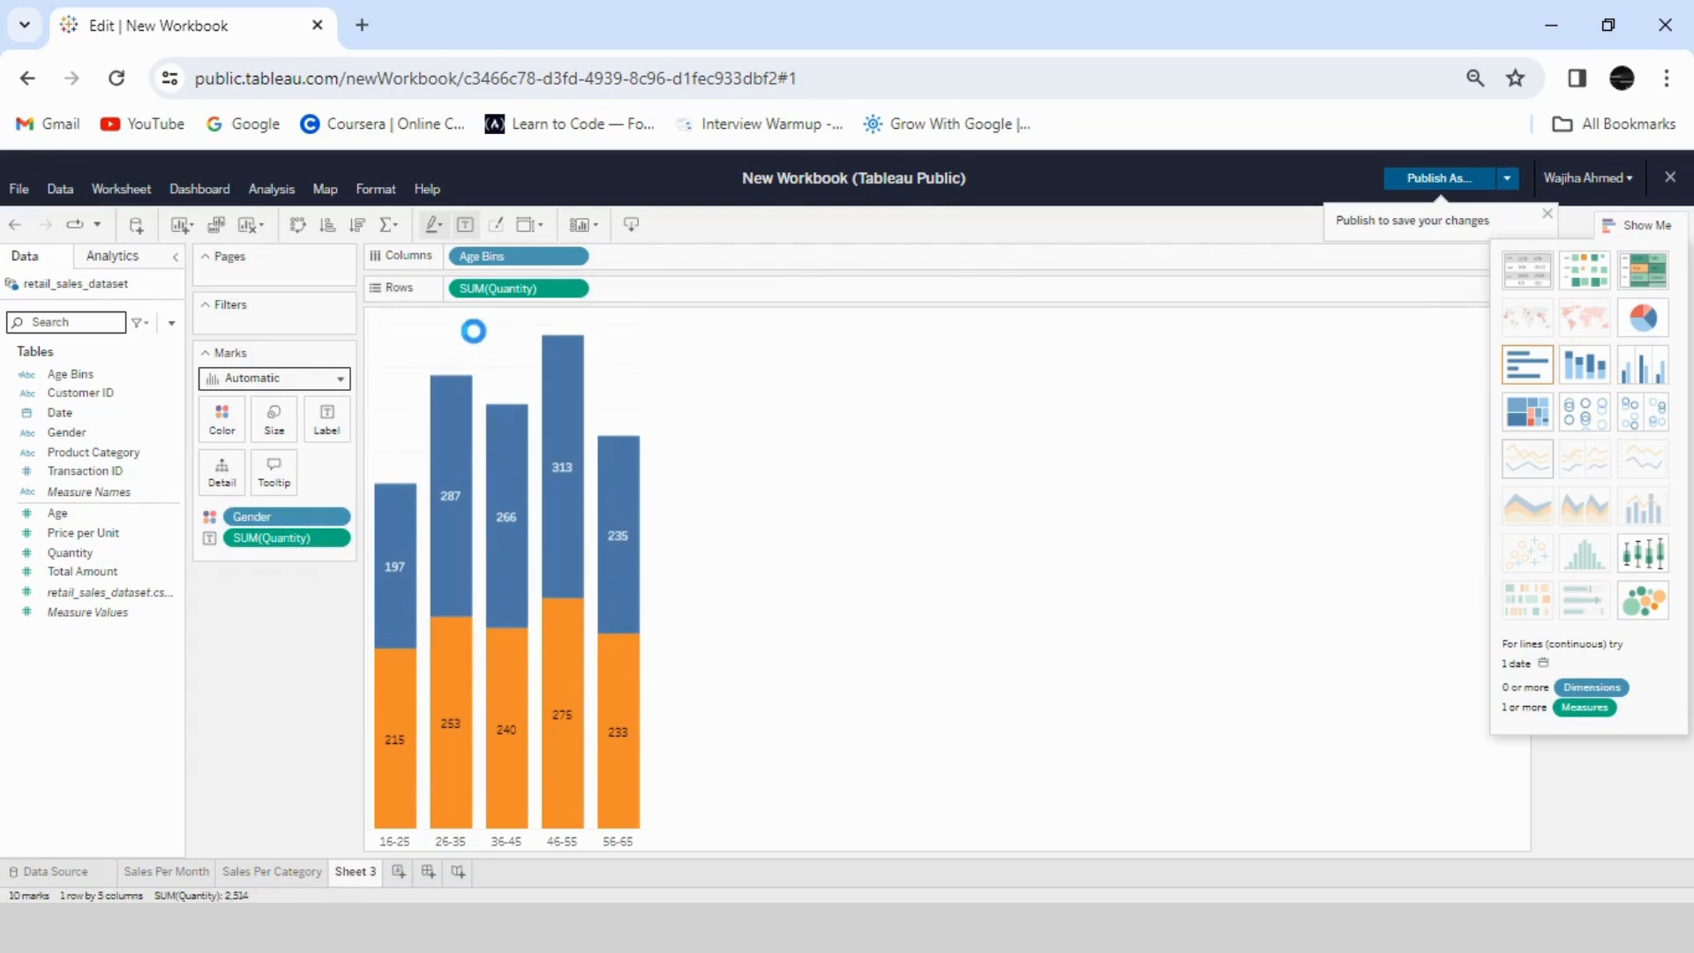
pyautogui.hotkey('ctrl', 'z')
# - Replace the chart title with "Quantity Sold in Different Age Categories By Gender"
pyautogui.rightClick(422, 338)
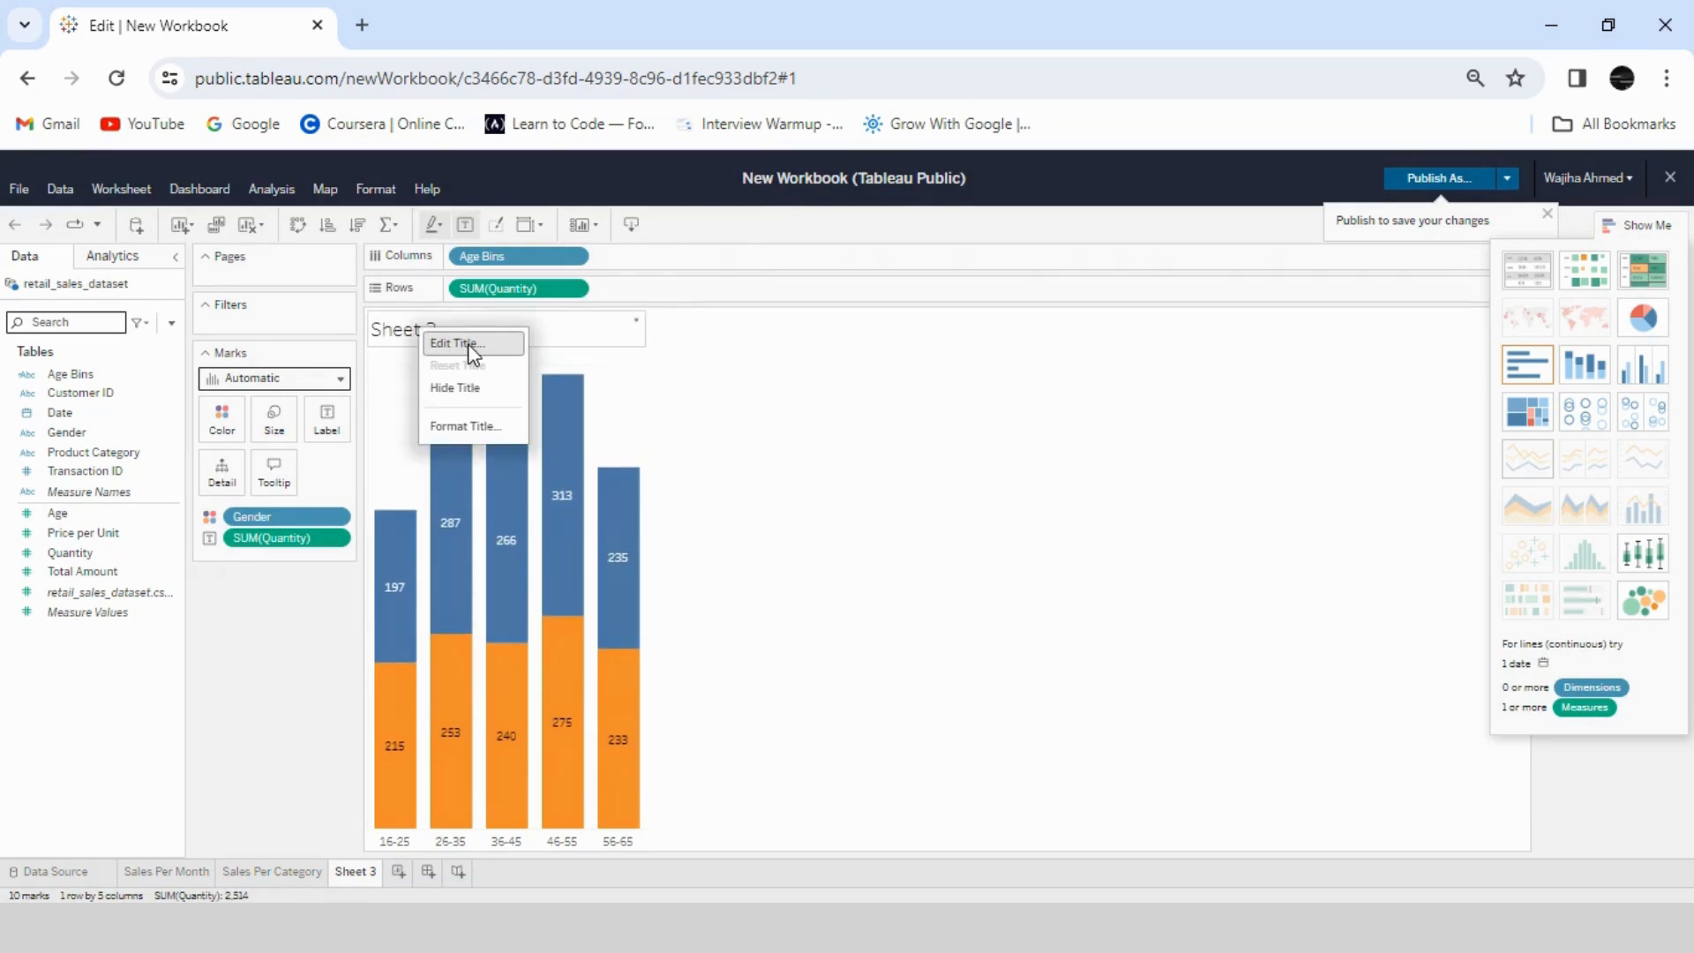
pyautogui.click(460, 346)
pyautogui.moveTo(590, 470); pyautogui.dragTo(461, 471)
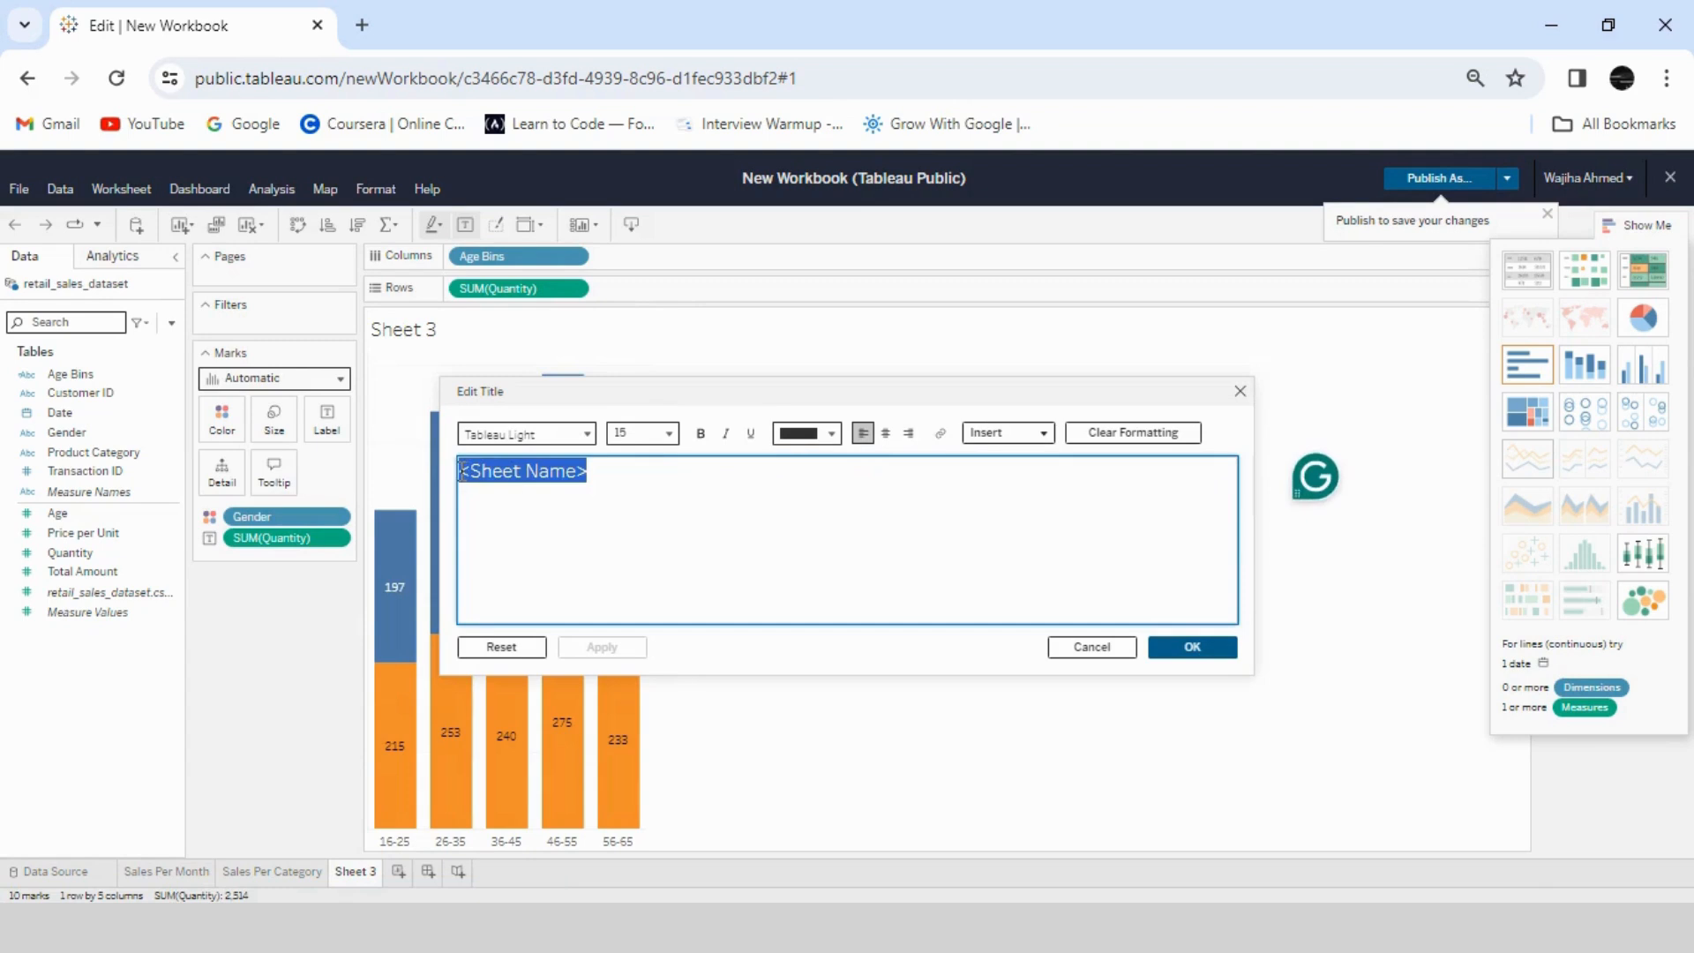
pyautogui.press('BackSpace')
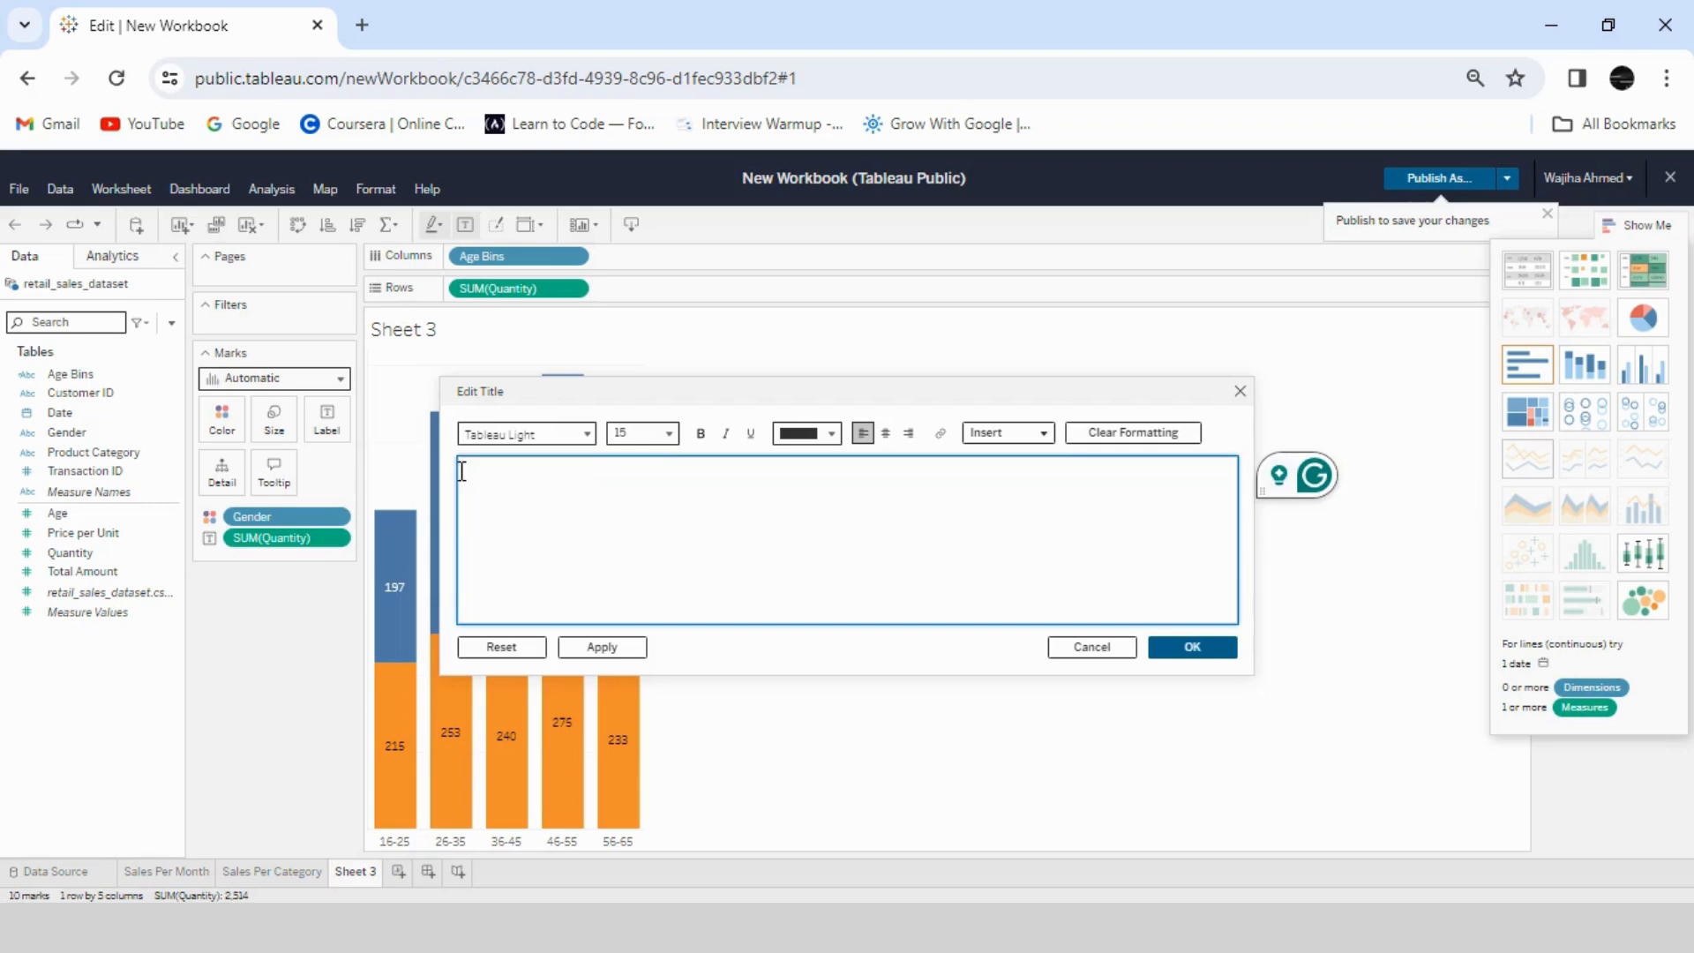
pyautogui.write('Quantity Sold in')
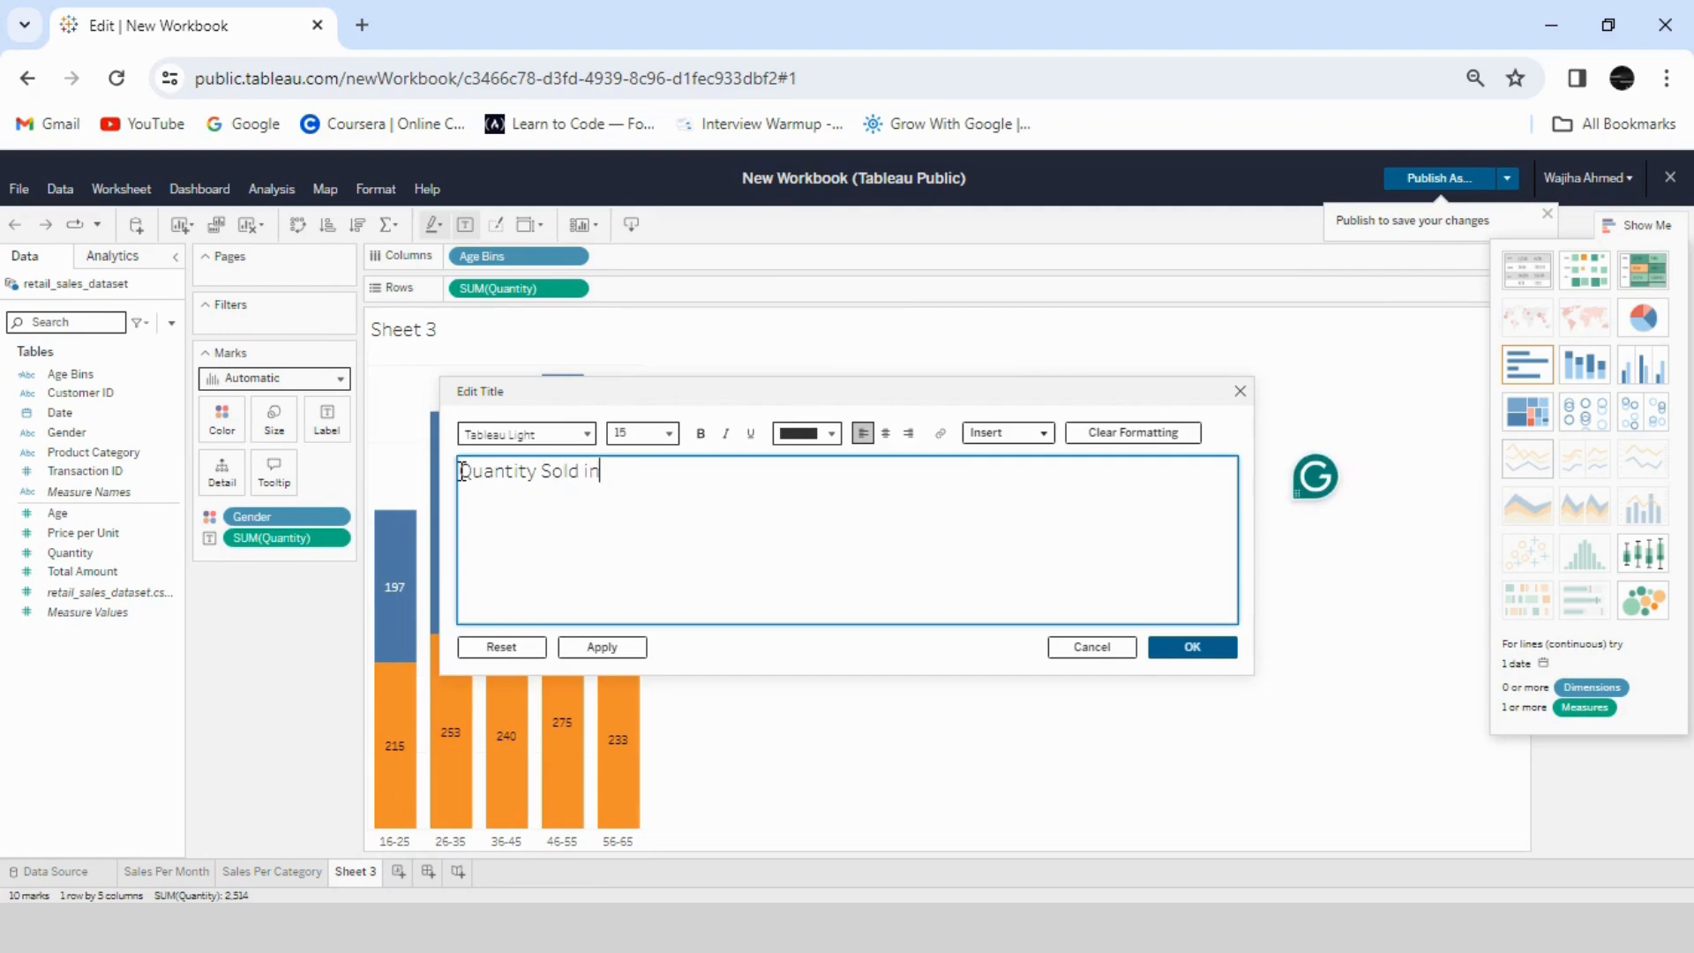
pyautogui.write(' Different Age Ca')
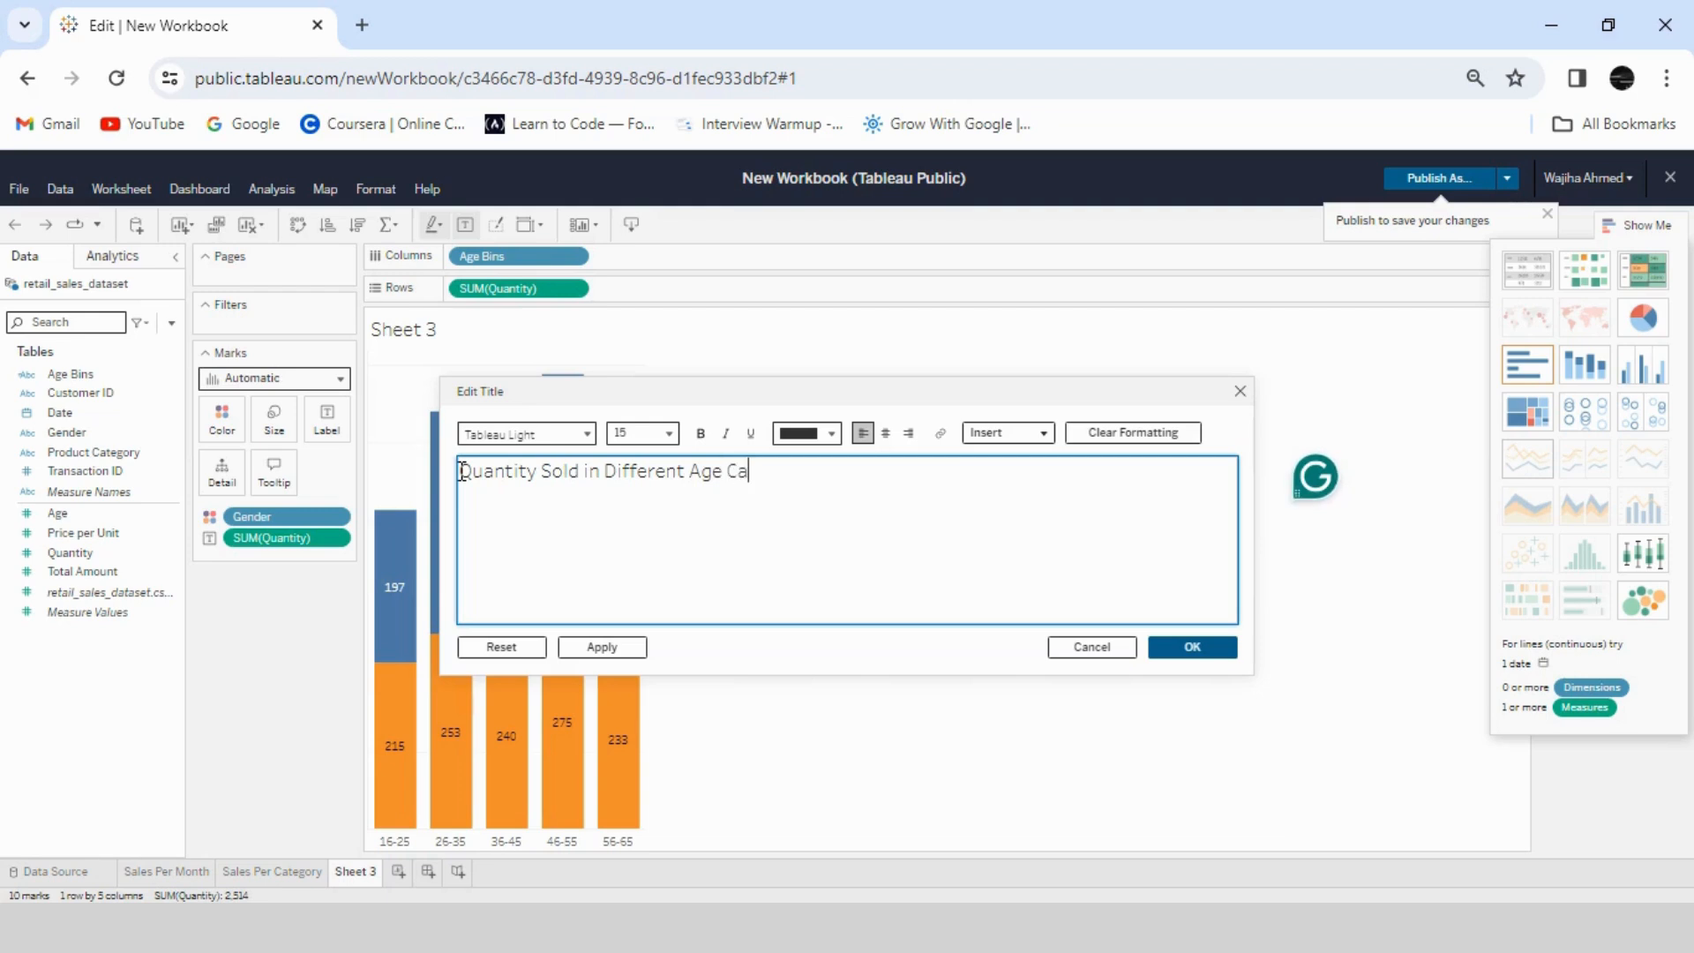
pyautogui.write('tegories By Gneder')
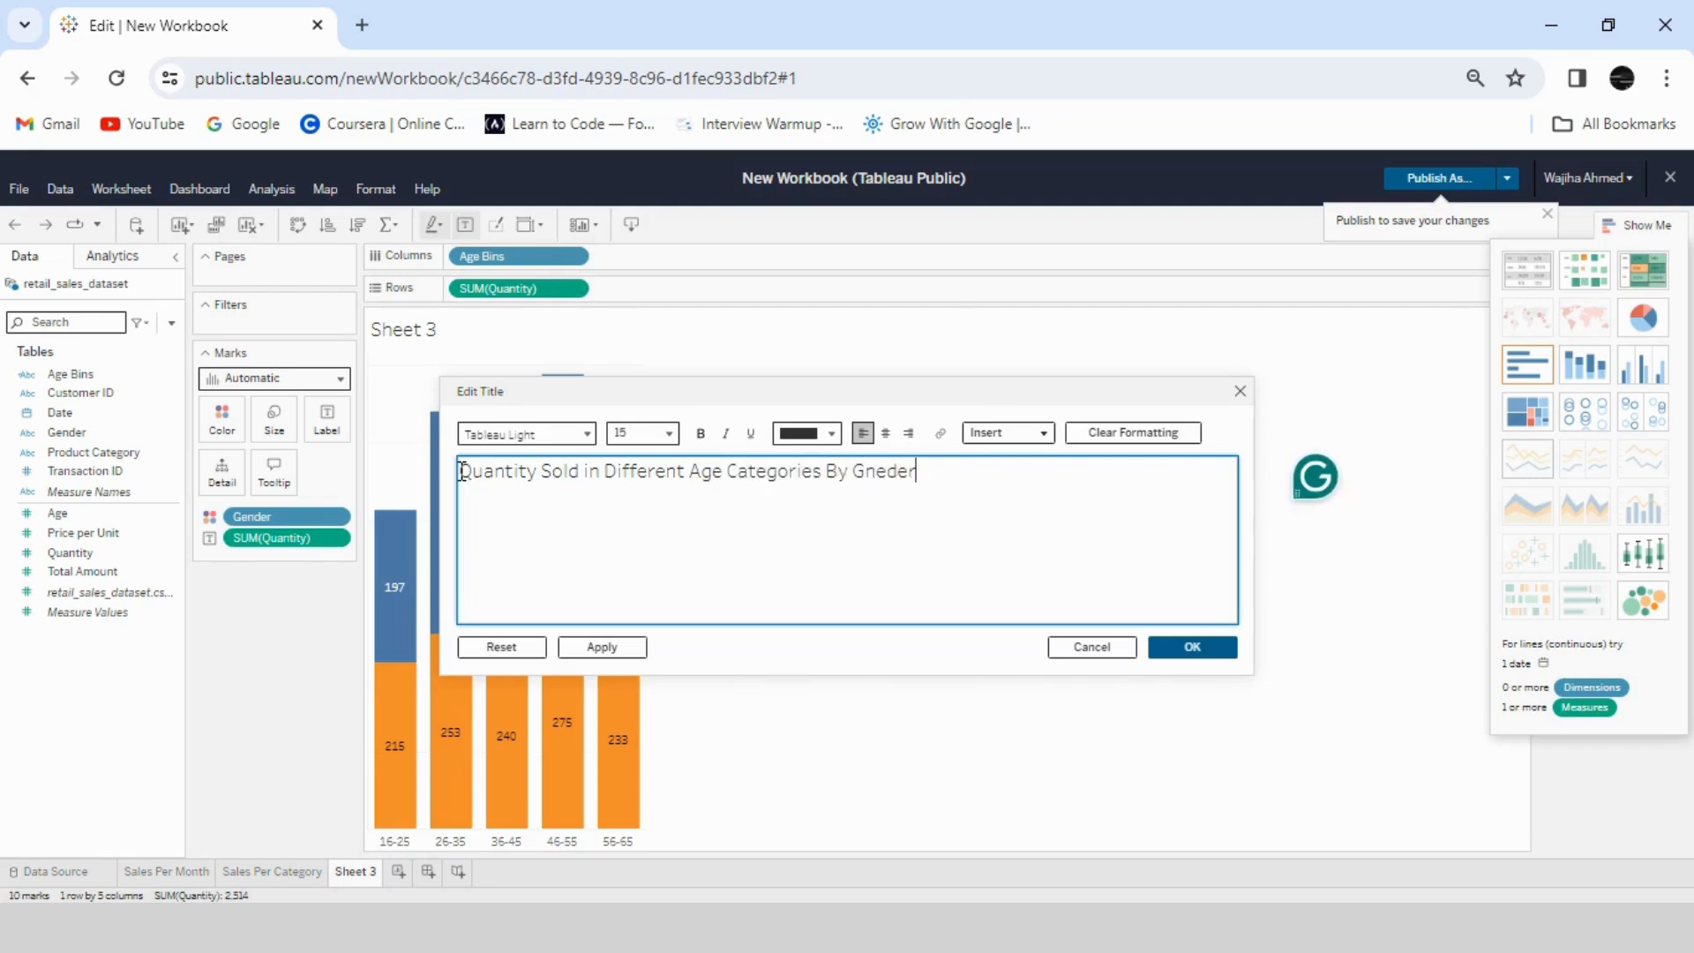
pyautogui.click(886, 473)
pyautogui.press('BackSpace')
pyautogui.press('BackSpace')
pyautogui.write('en')
pyautogui.moveTo(918, 473); pyautogui.dragTo(465, 474)
pyautogui.hotkey('ctrl', 'c')
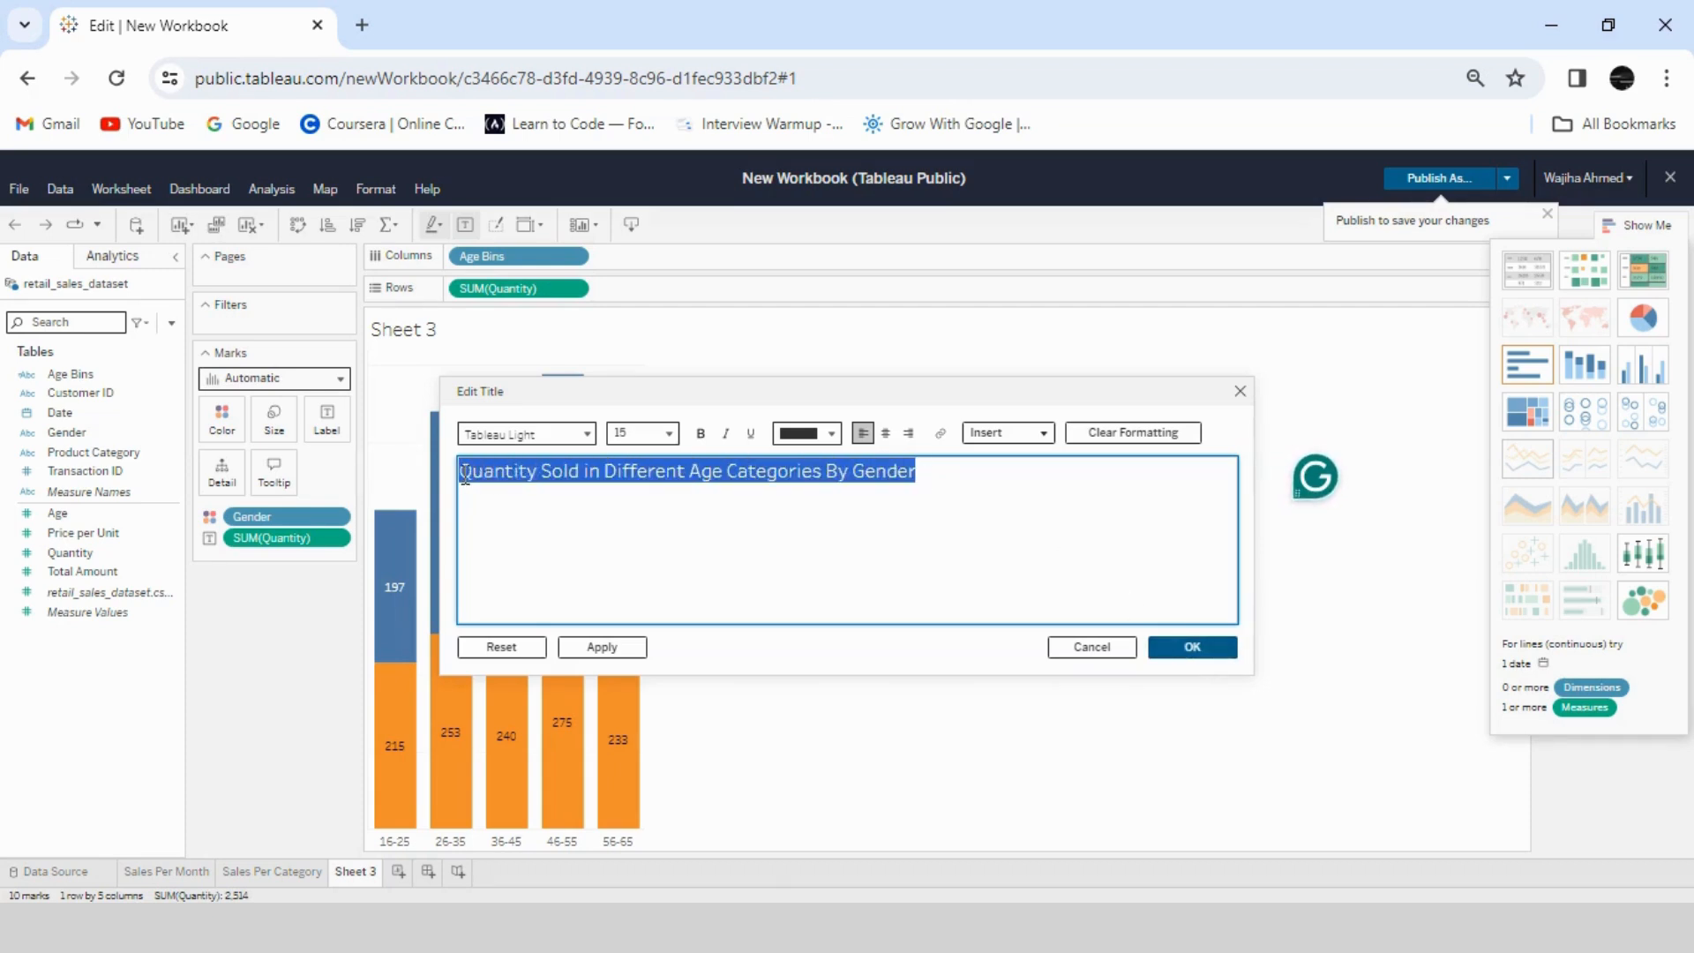
pyautogui.click(1192, 646)
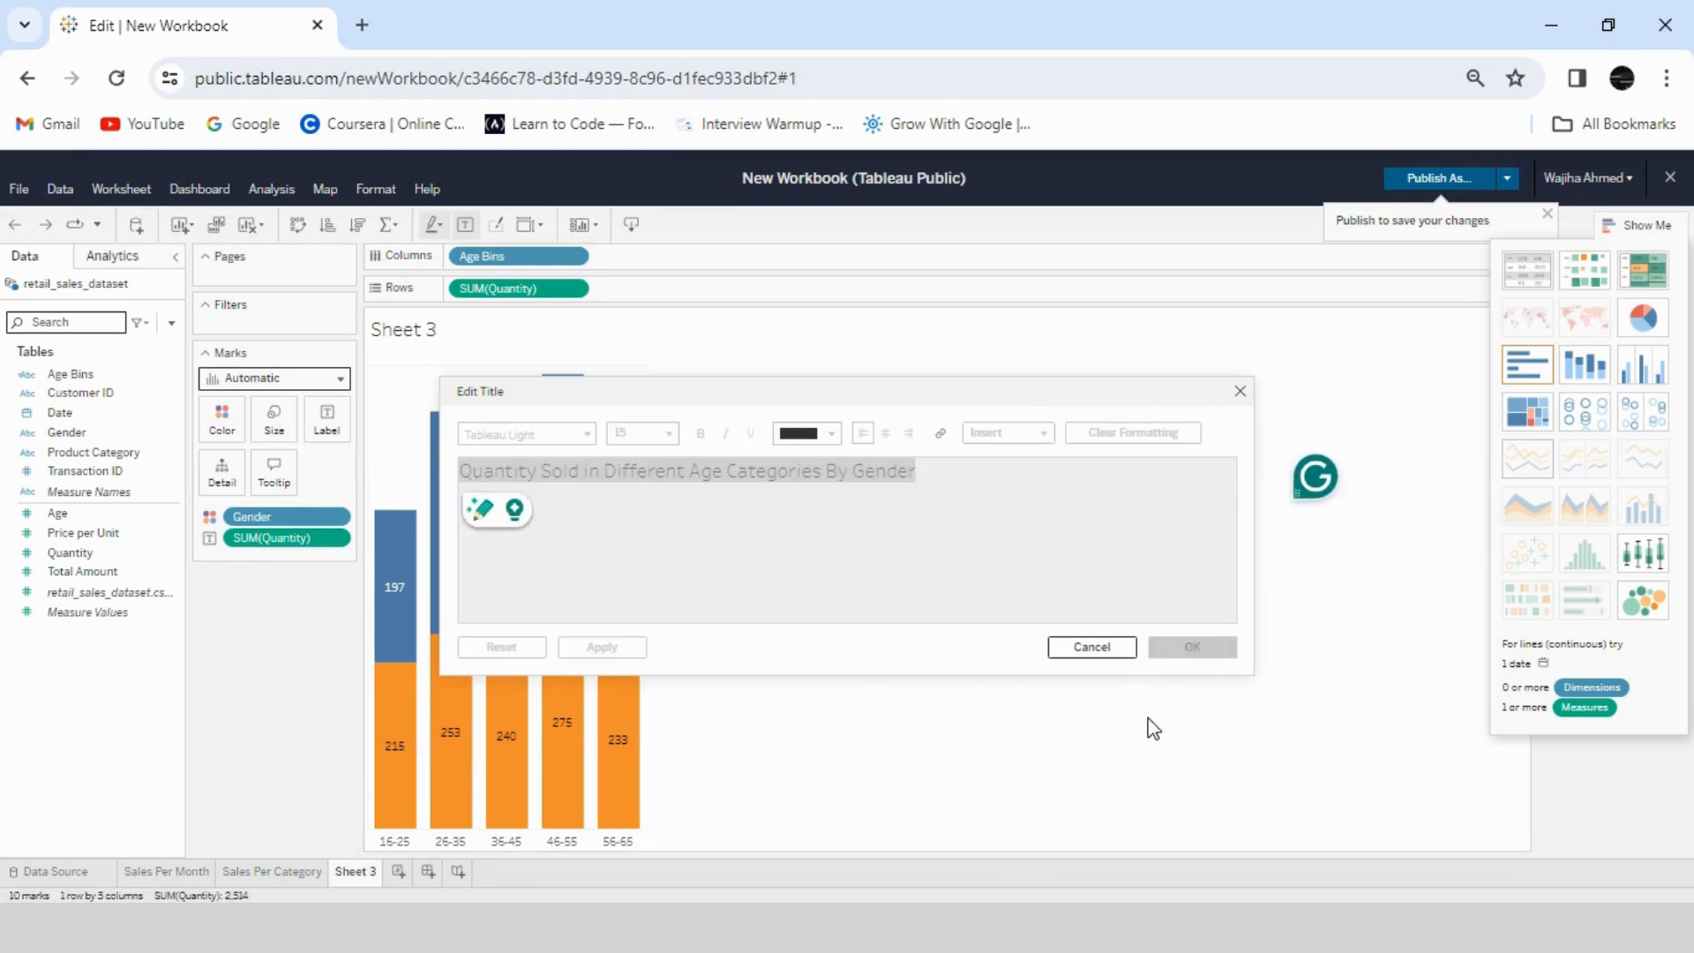
# - Rename Sheet 3 with the same text as its chart title, "Quantity Sold in Different Age Categories By Gender"
pyautogui.rightClick(367, 868)
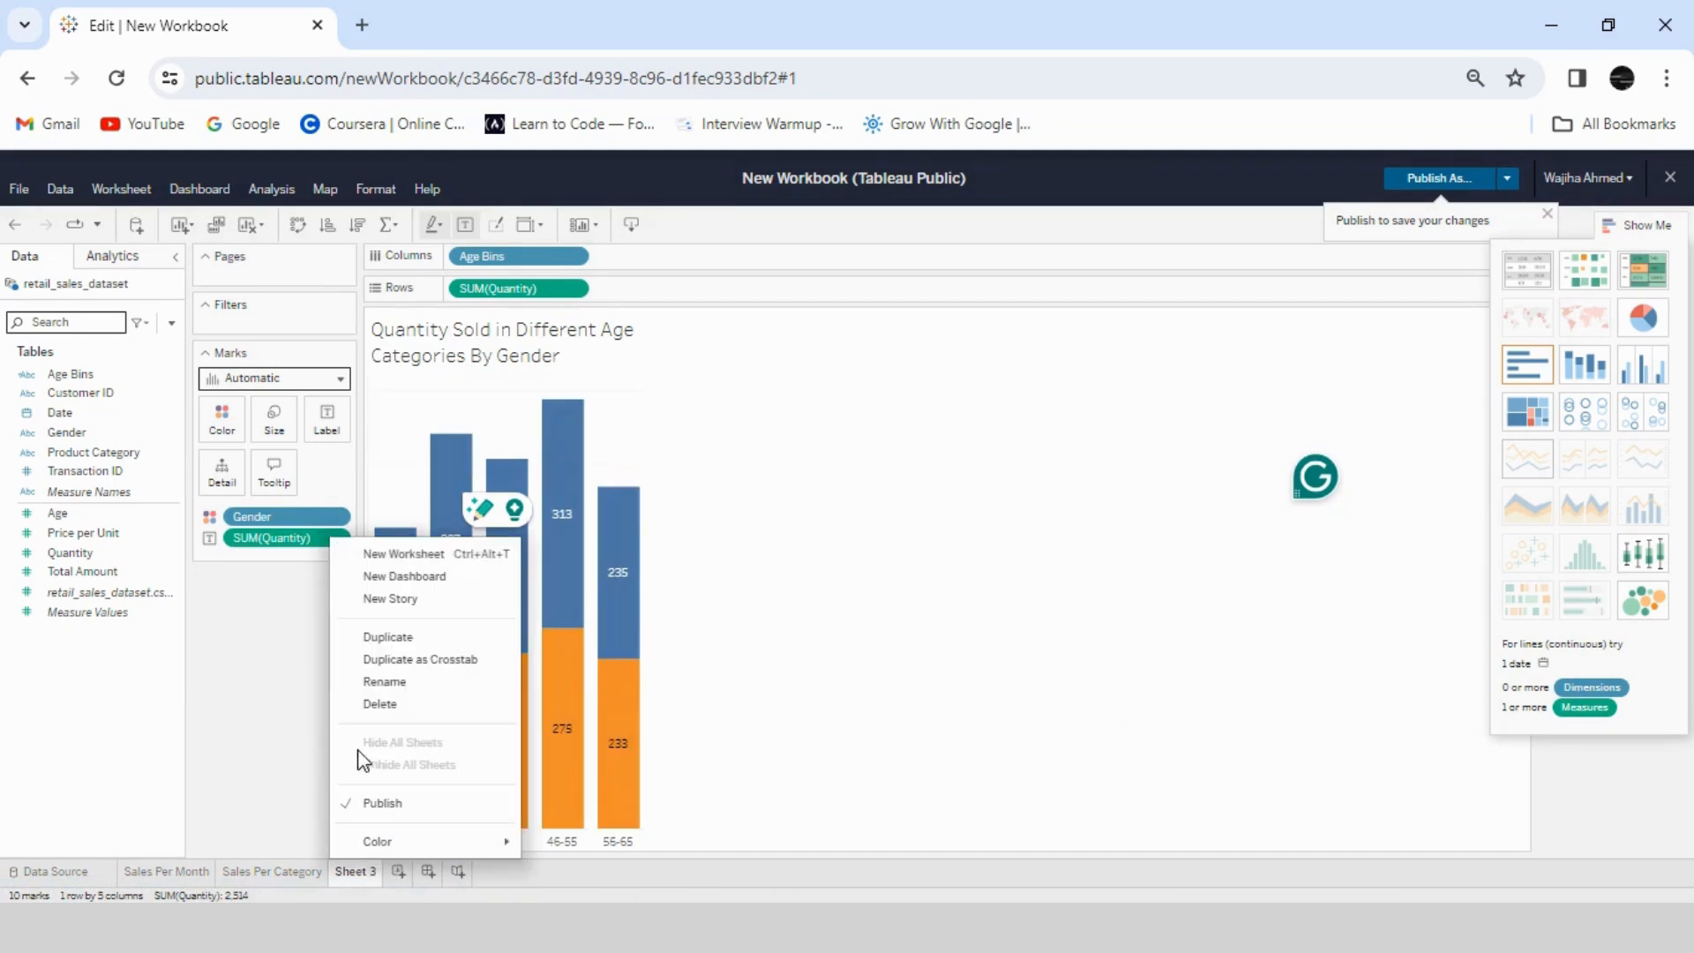
pyautogui.click(379, 684)
pyautogui.press('BackSpace')
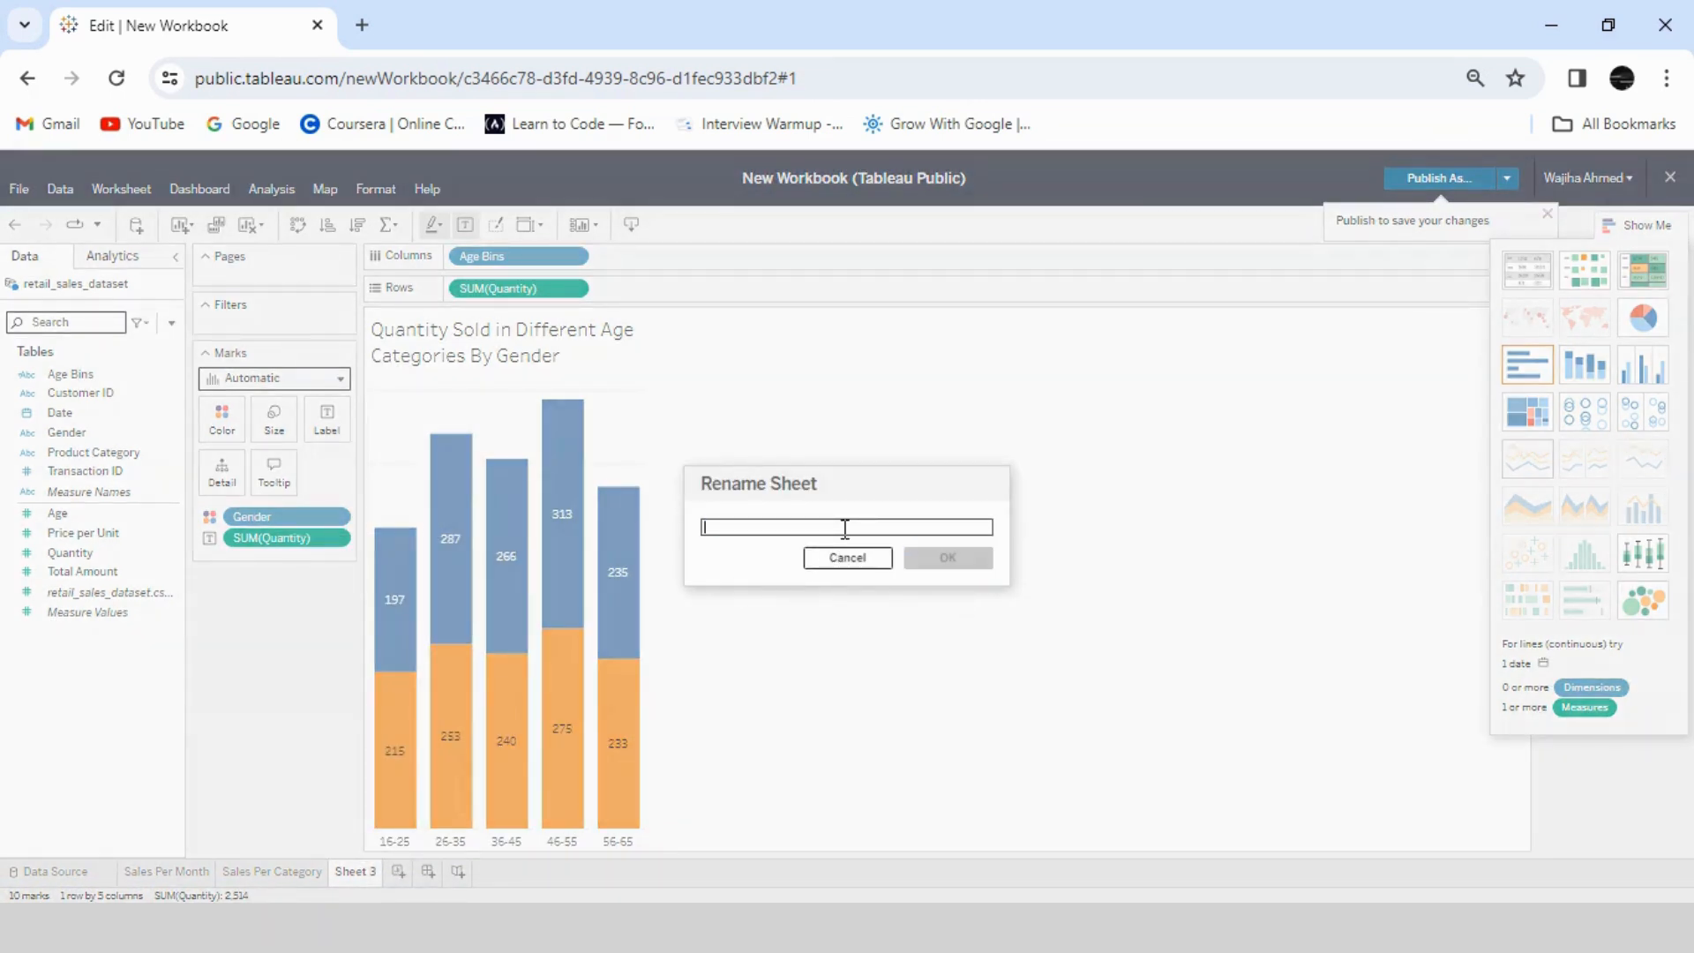
pyautogui.hotkey('ctrl', 'v')
pyautogui.press('Return')
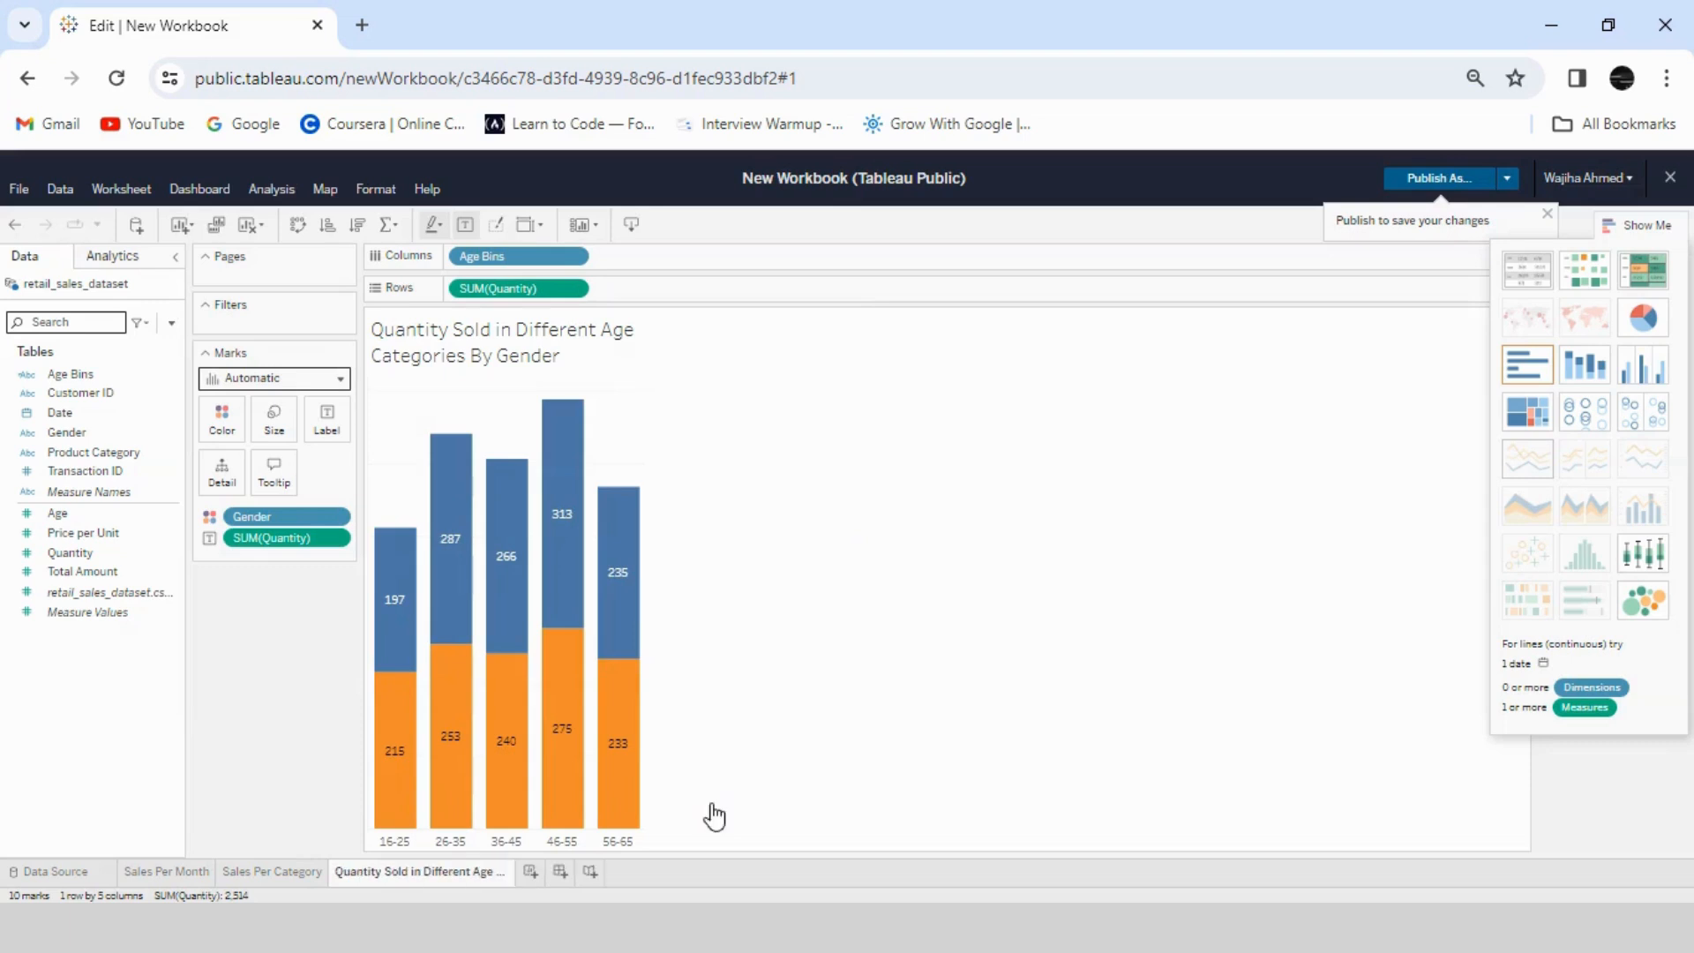
# - Create a new worksheet and show the summed Total Amount on it as a text table
pyautogui.click(530, 873)
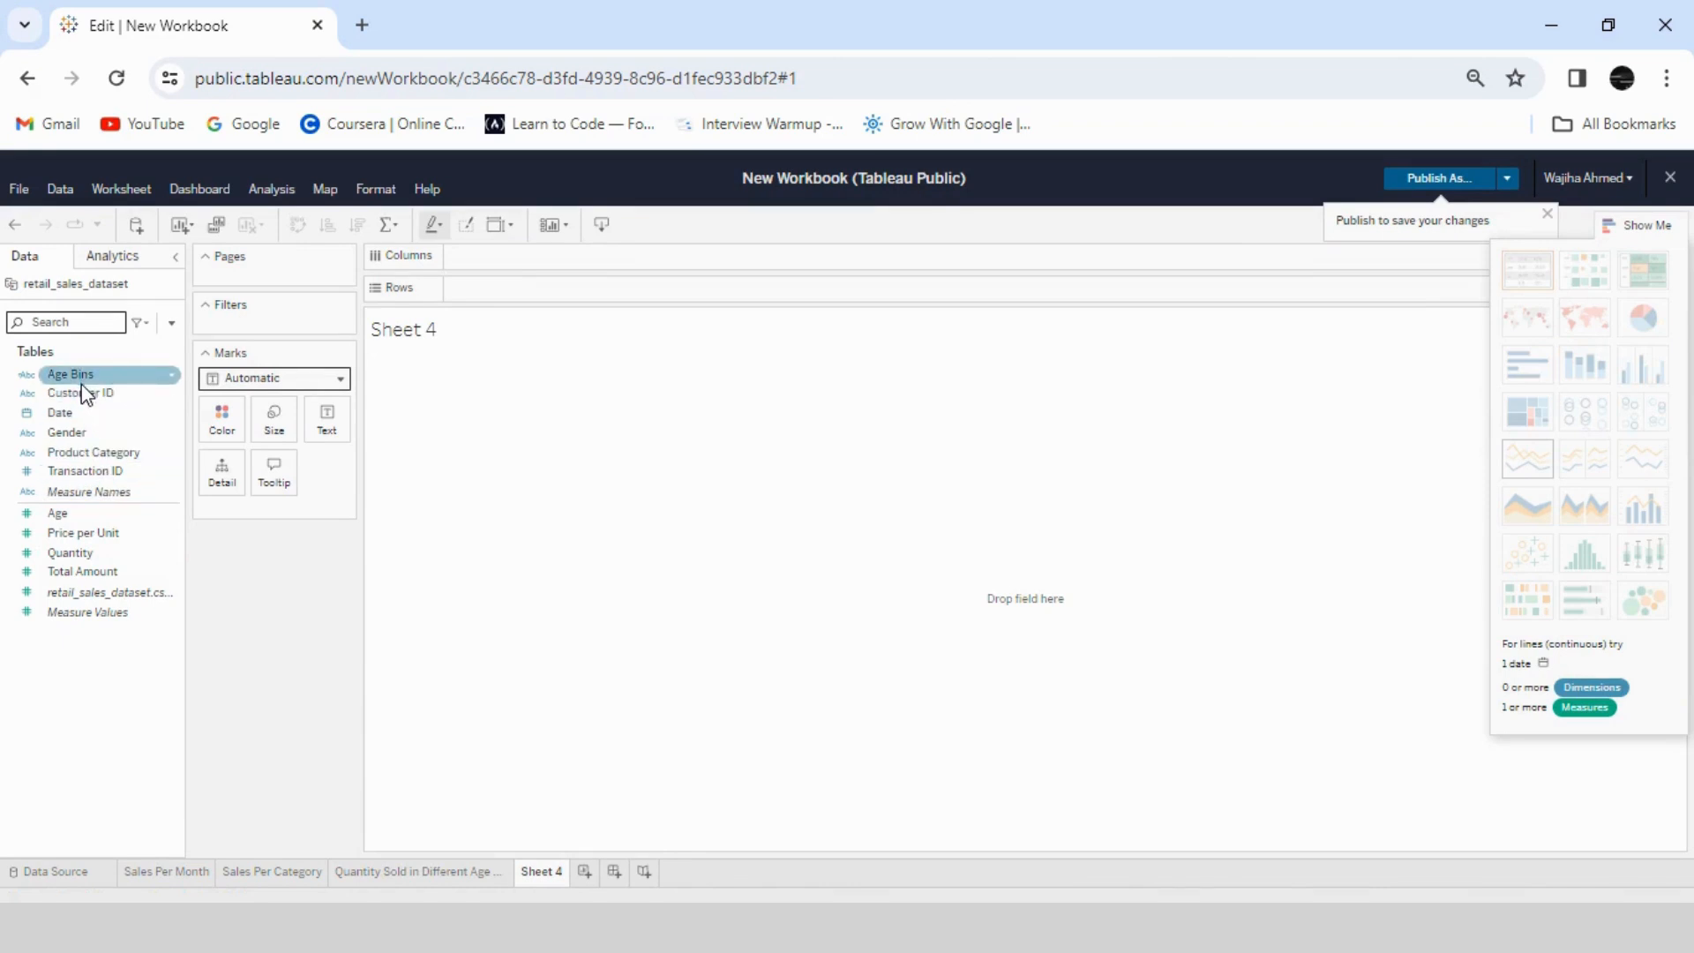
pyautogui.moveTo(88, 571); pyautogui.dragTo(521, 291)
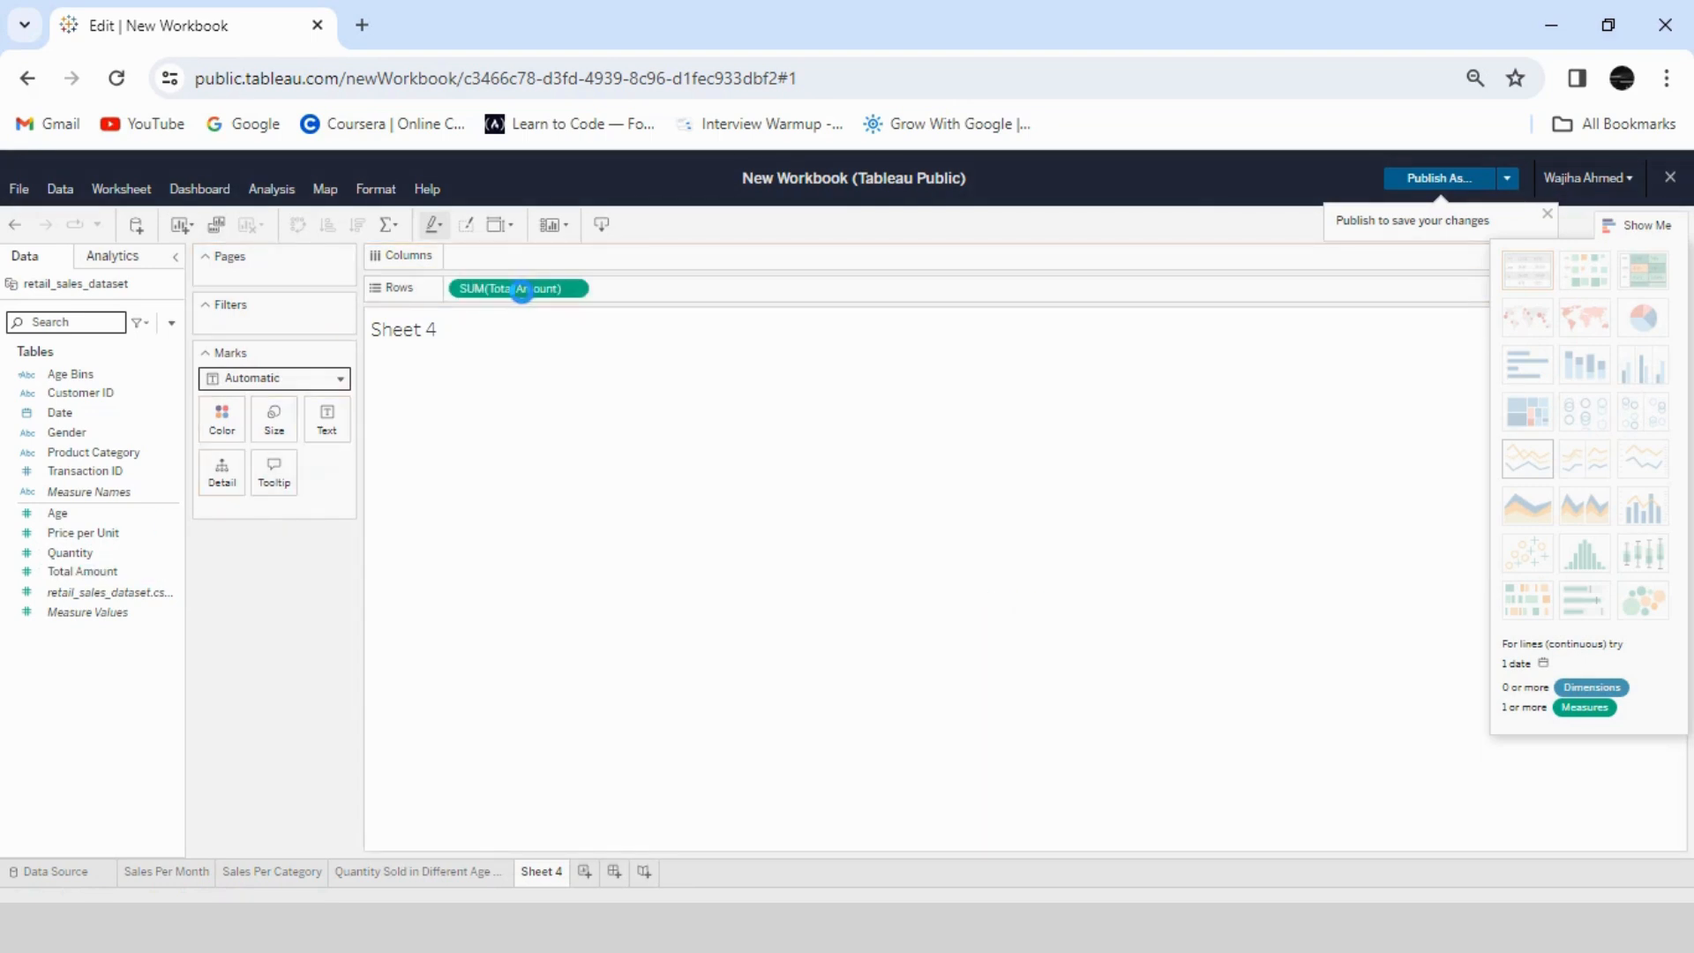
pyautogui.click(1533, 277)
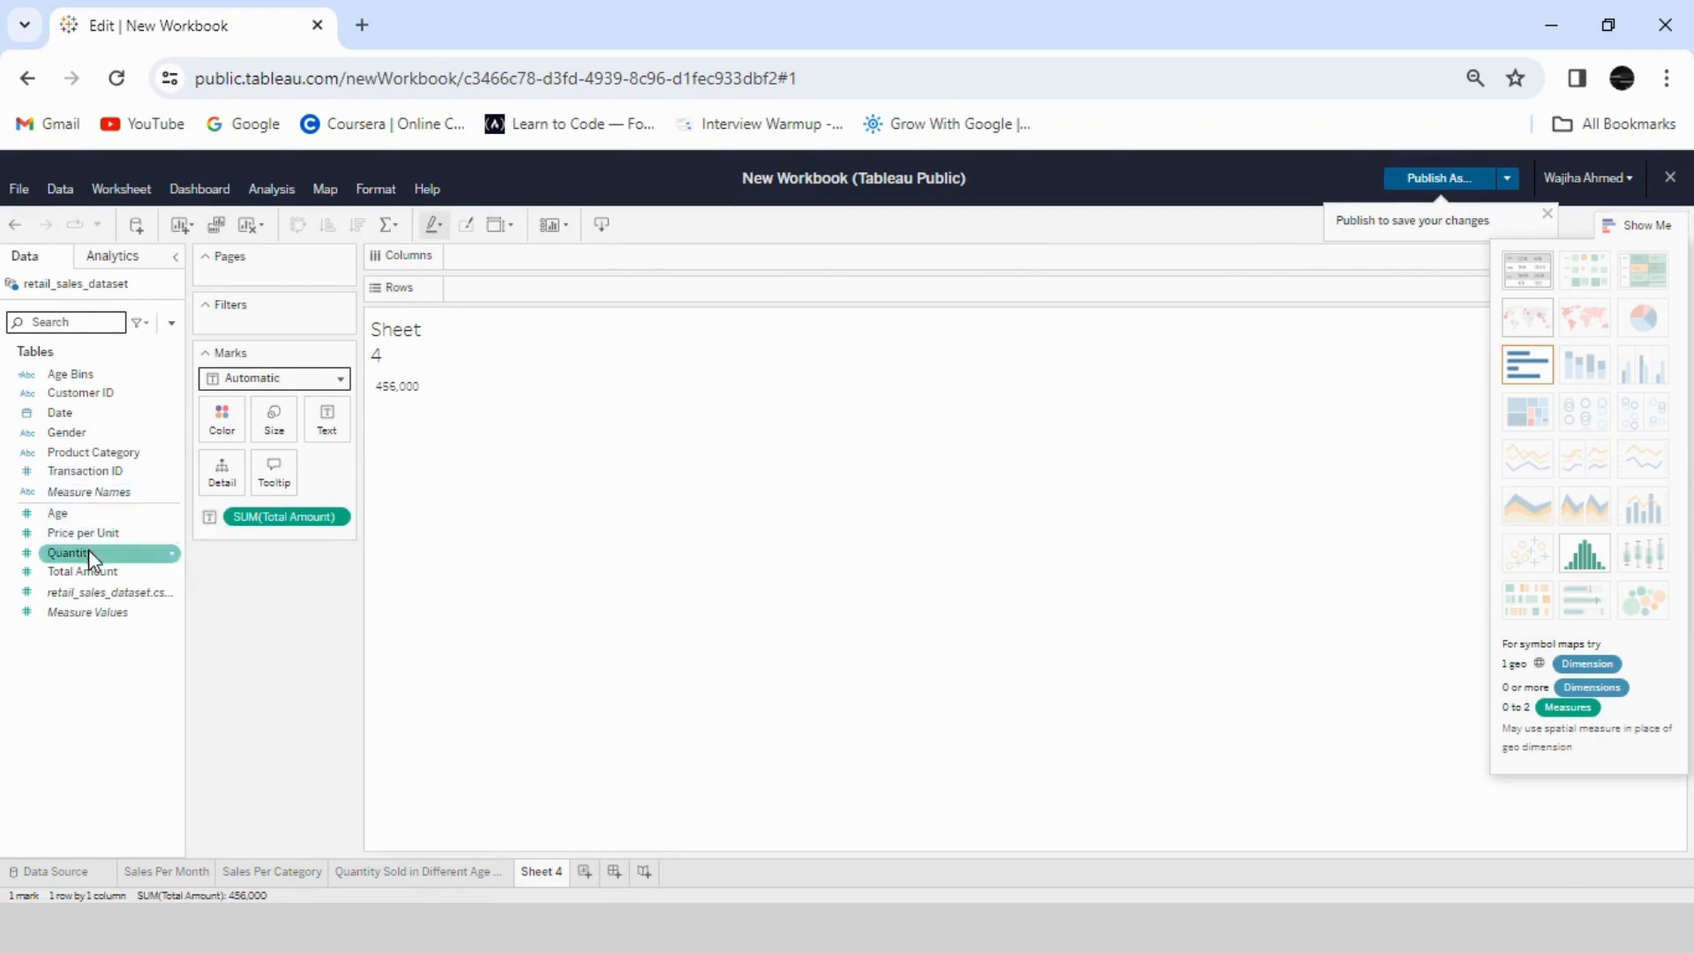
# - Add the summed Quantity to Sheet 4 and display it with Total Amount as a text table
pyautogui.moveTo(88, 550); pyautogui.dragTo(523, 287)
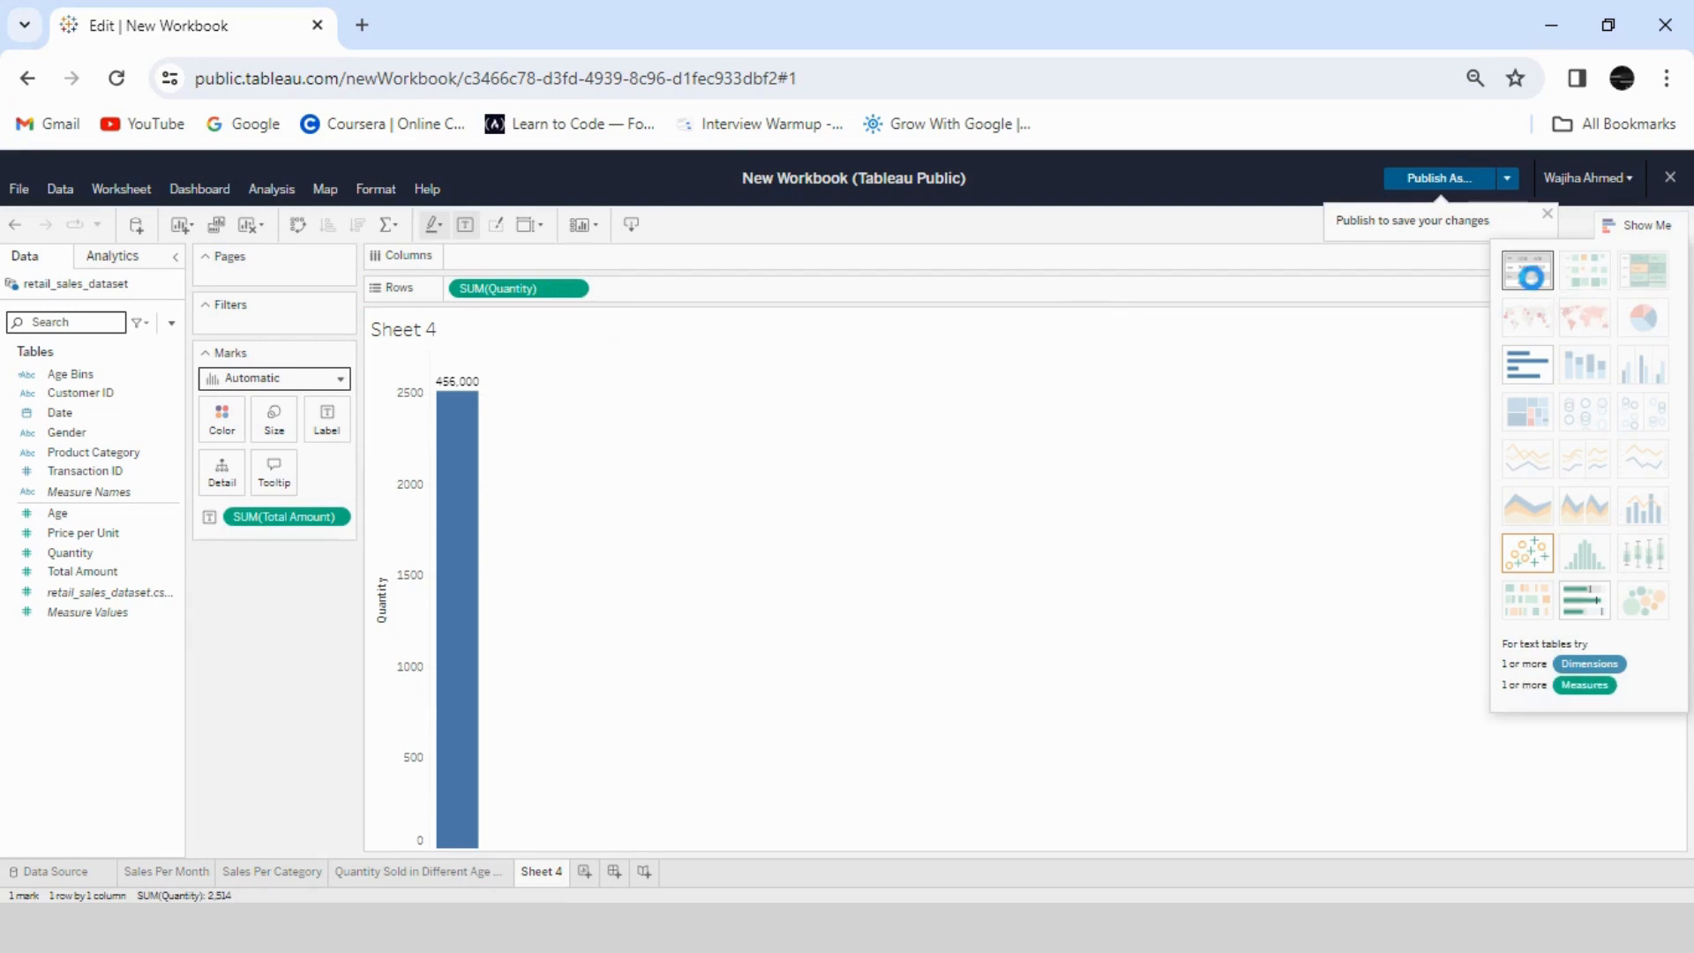
pyautogui.click(1527, 273)
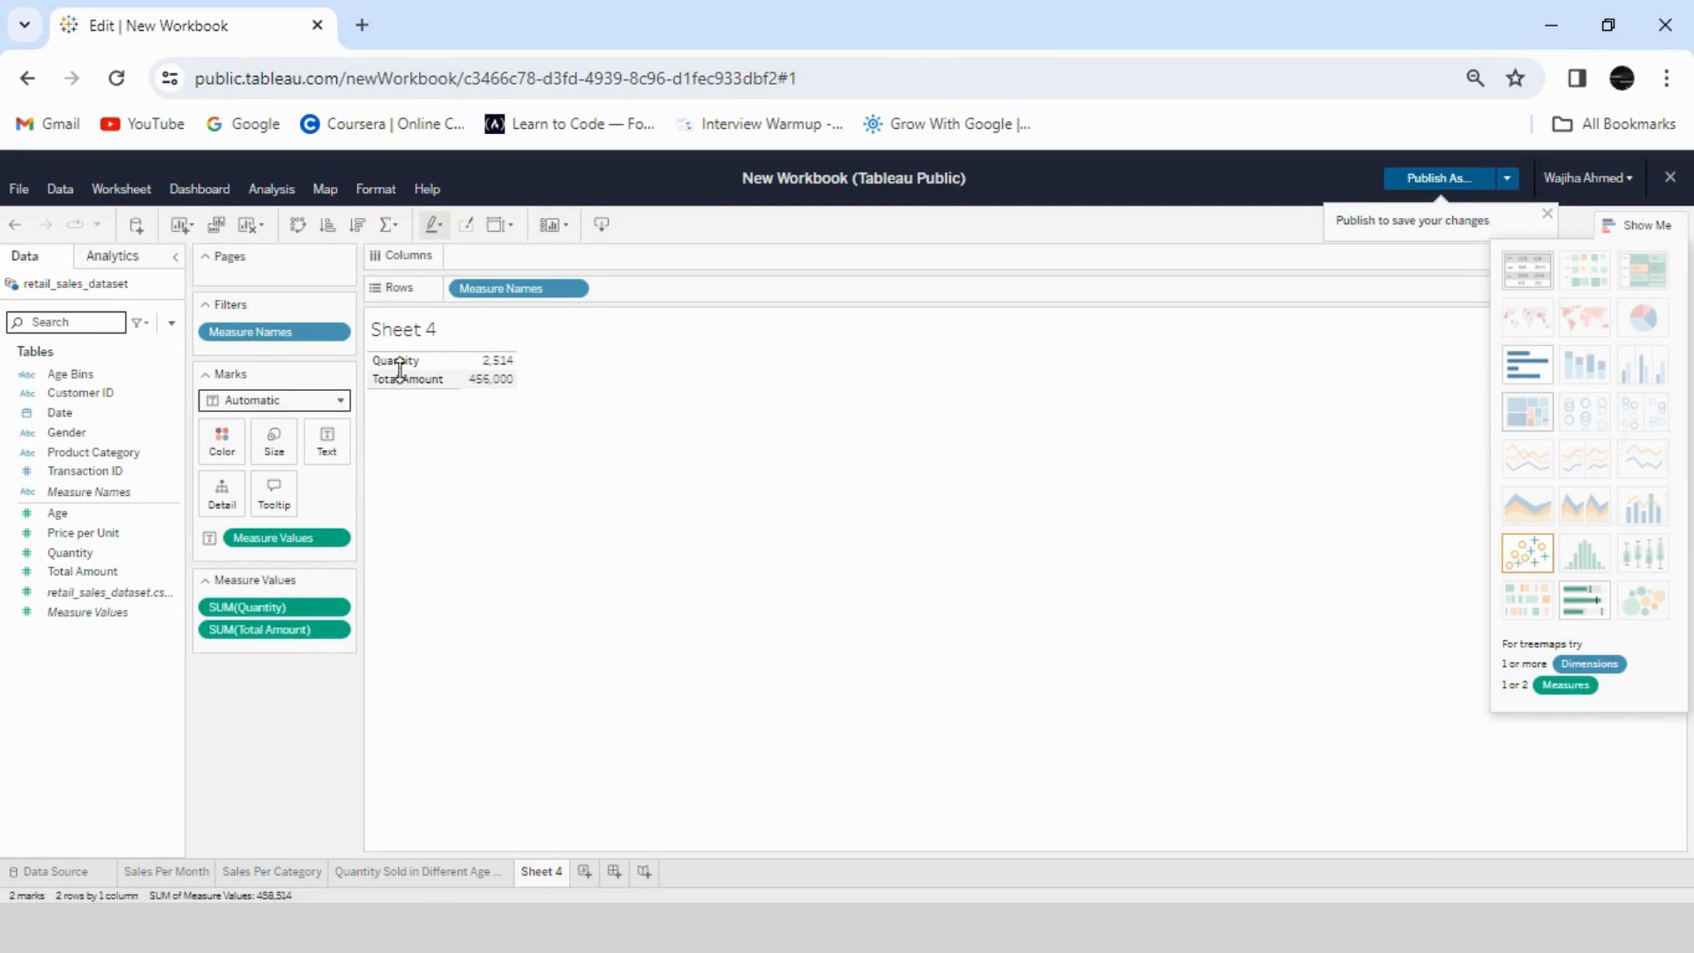
pyautogui.click(117, 574)
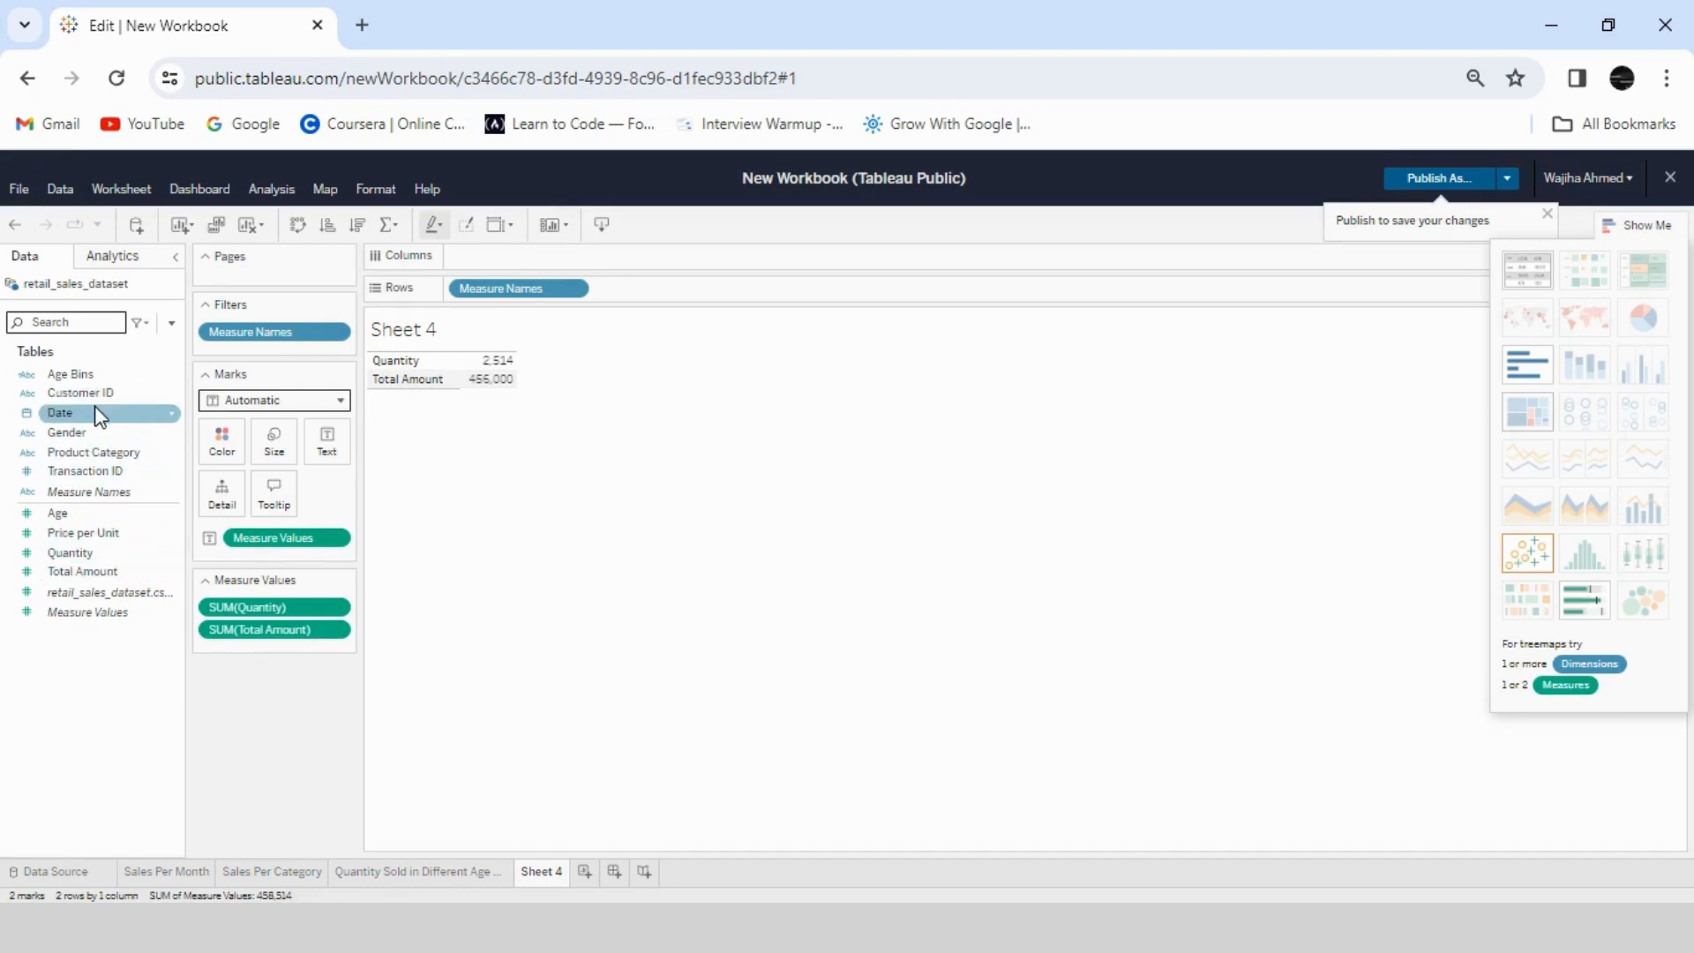
# - Create a calculated field named "Avg Sales per Transcation"
pyautogui.click(171, 326)
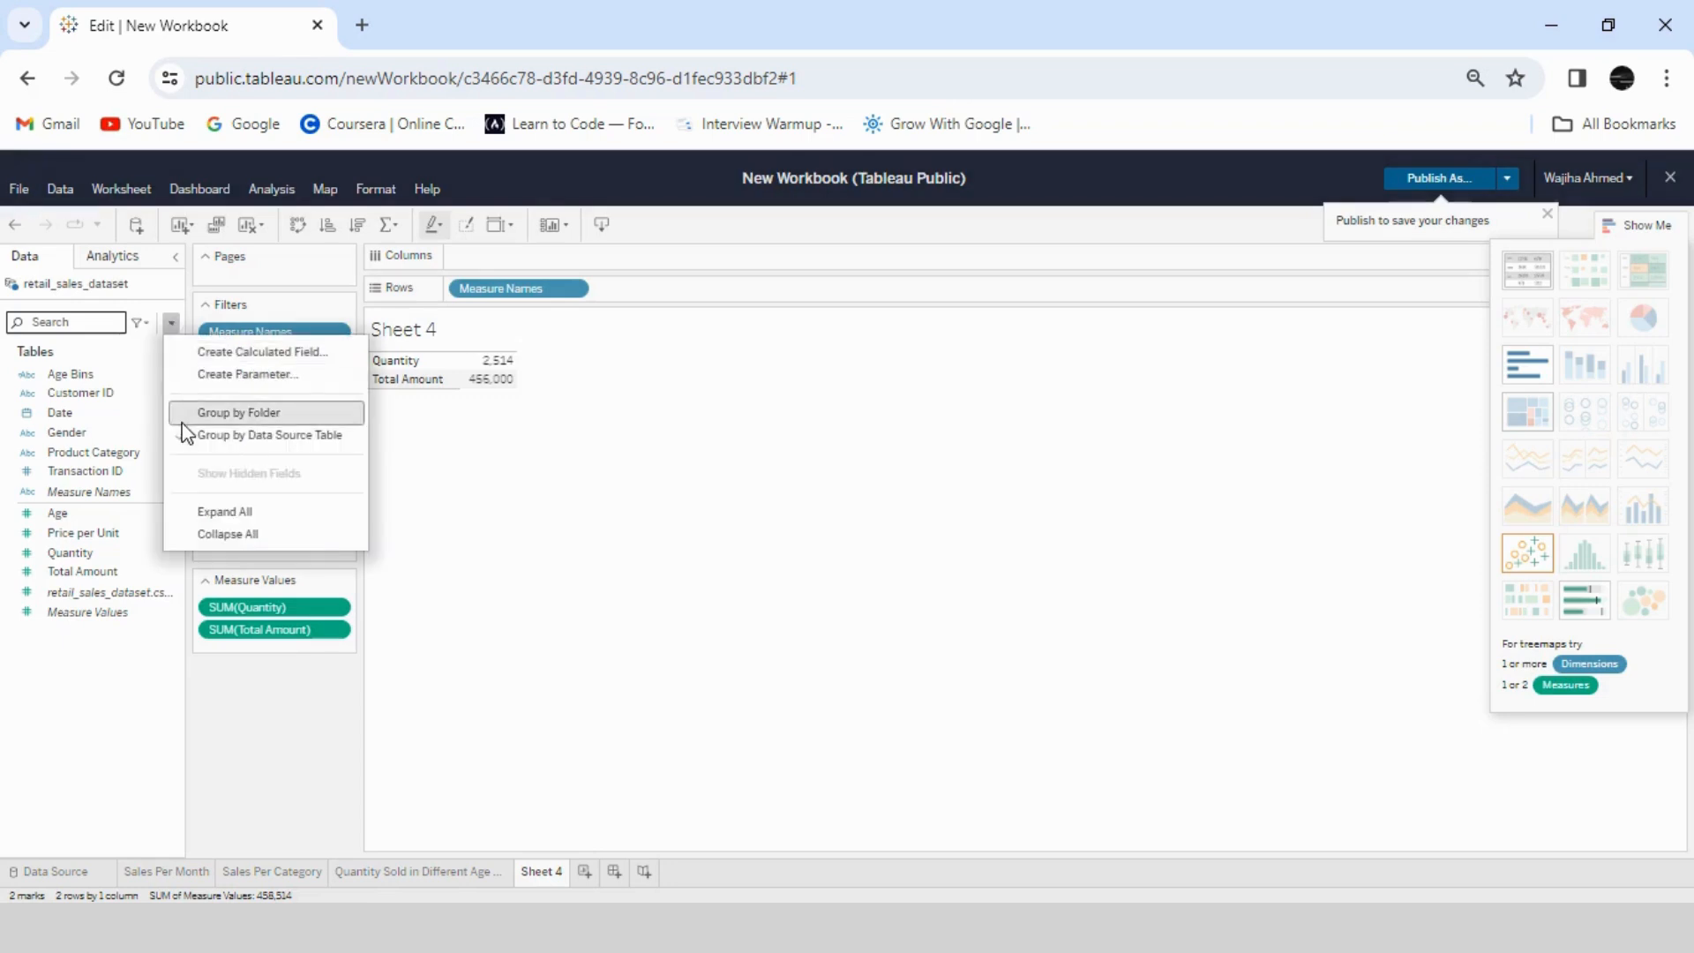
pyautogui.click(220, 352)
pyautogui.doubleClick(710, 420)
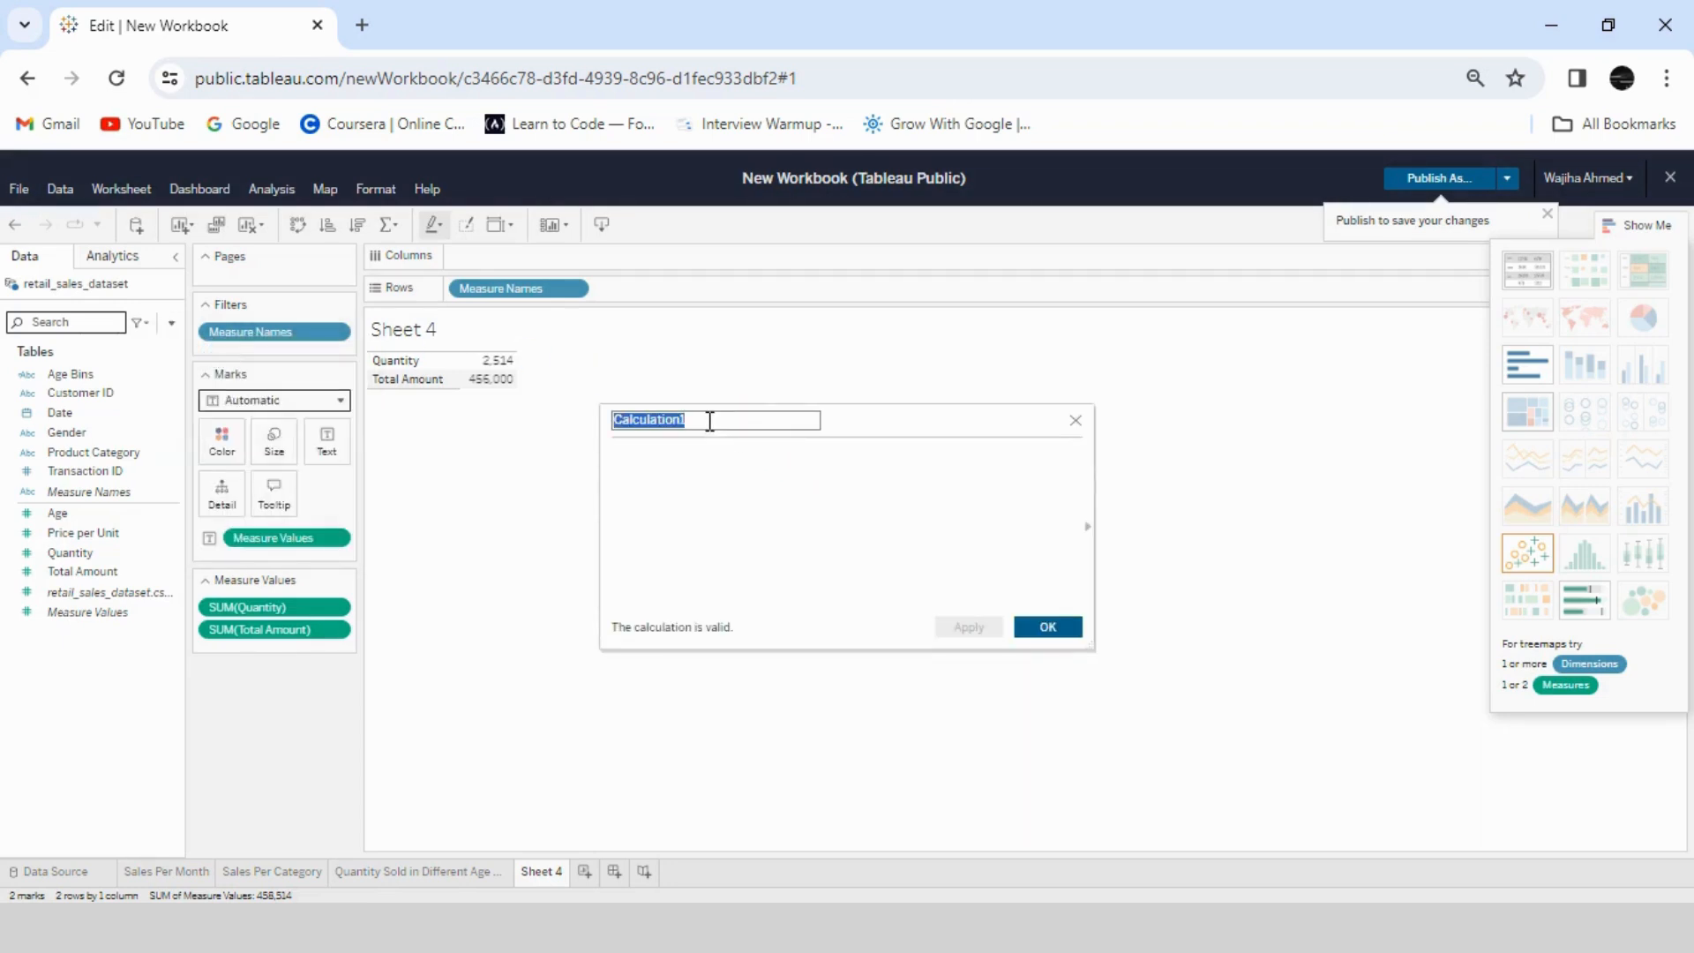
pyautogui.press('BackSpace')
pyautogui.write('Avg Sales pe')
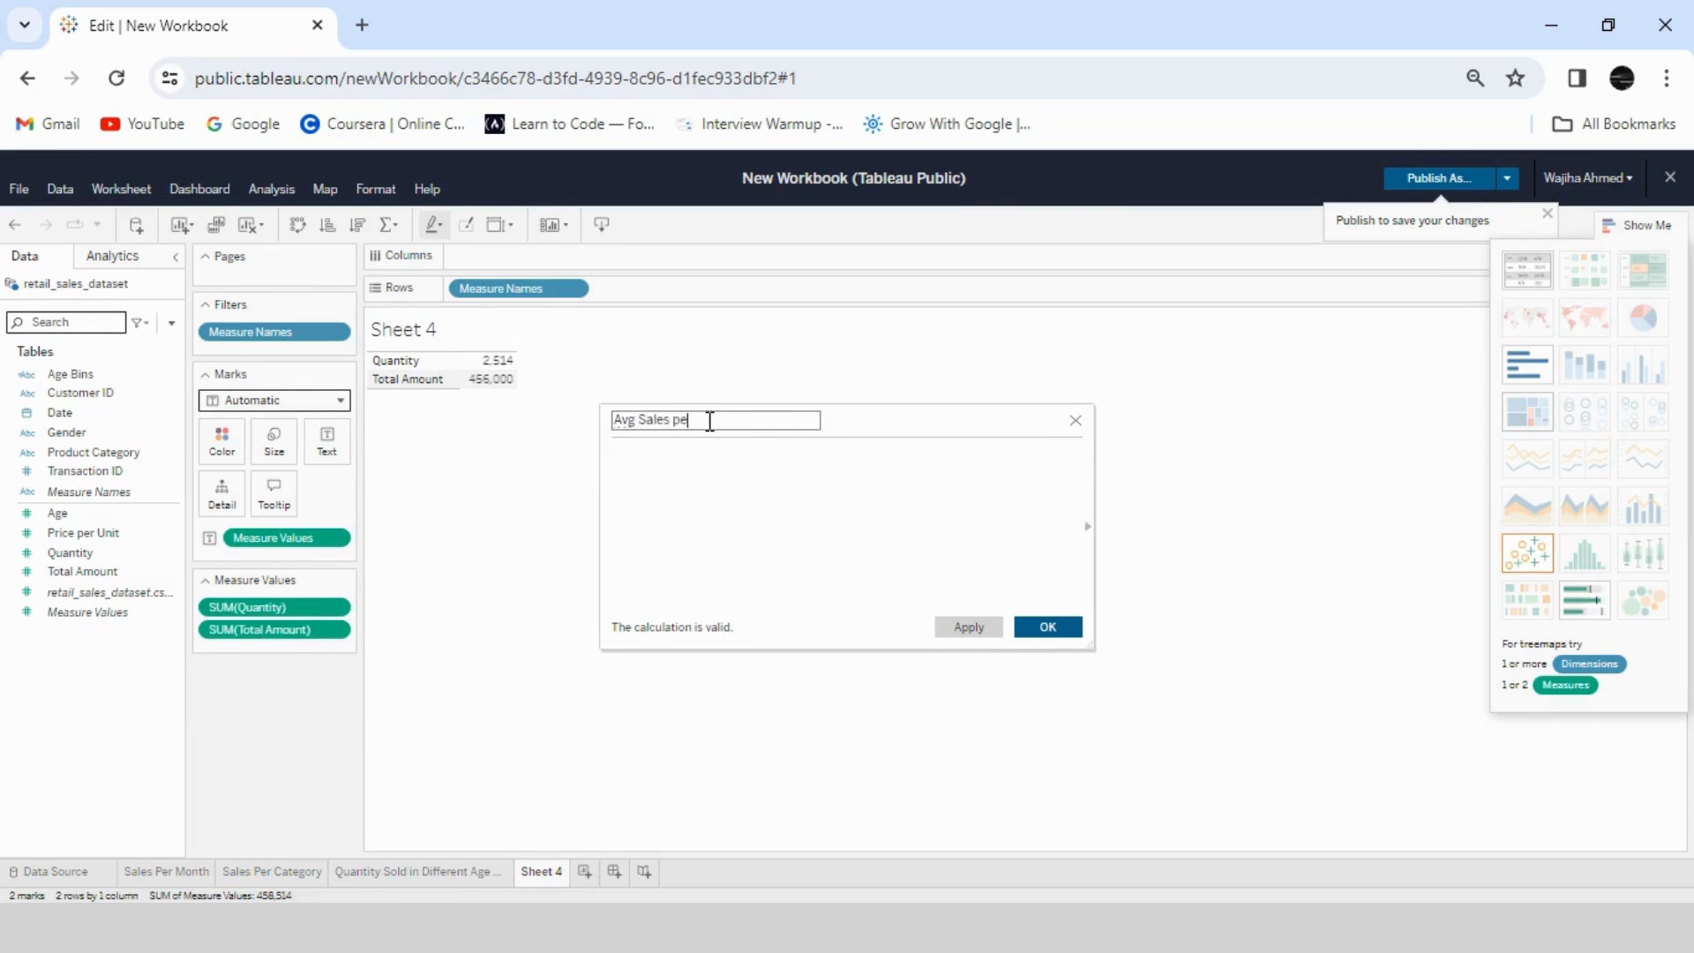
pyautogui.write('r Transcation')
# - Begin the calculated field's formula with SUM([Total Amount]) followed by a division sign
pyautogui.click(738, 453)
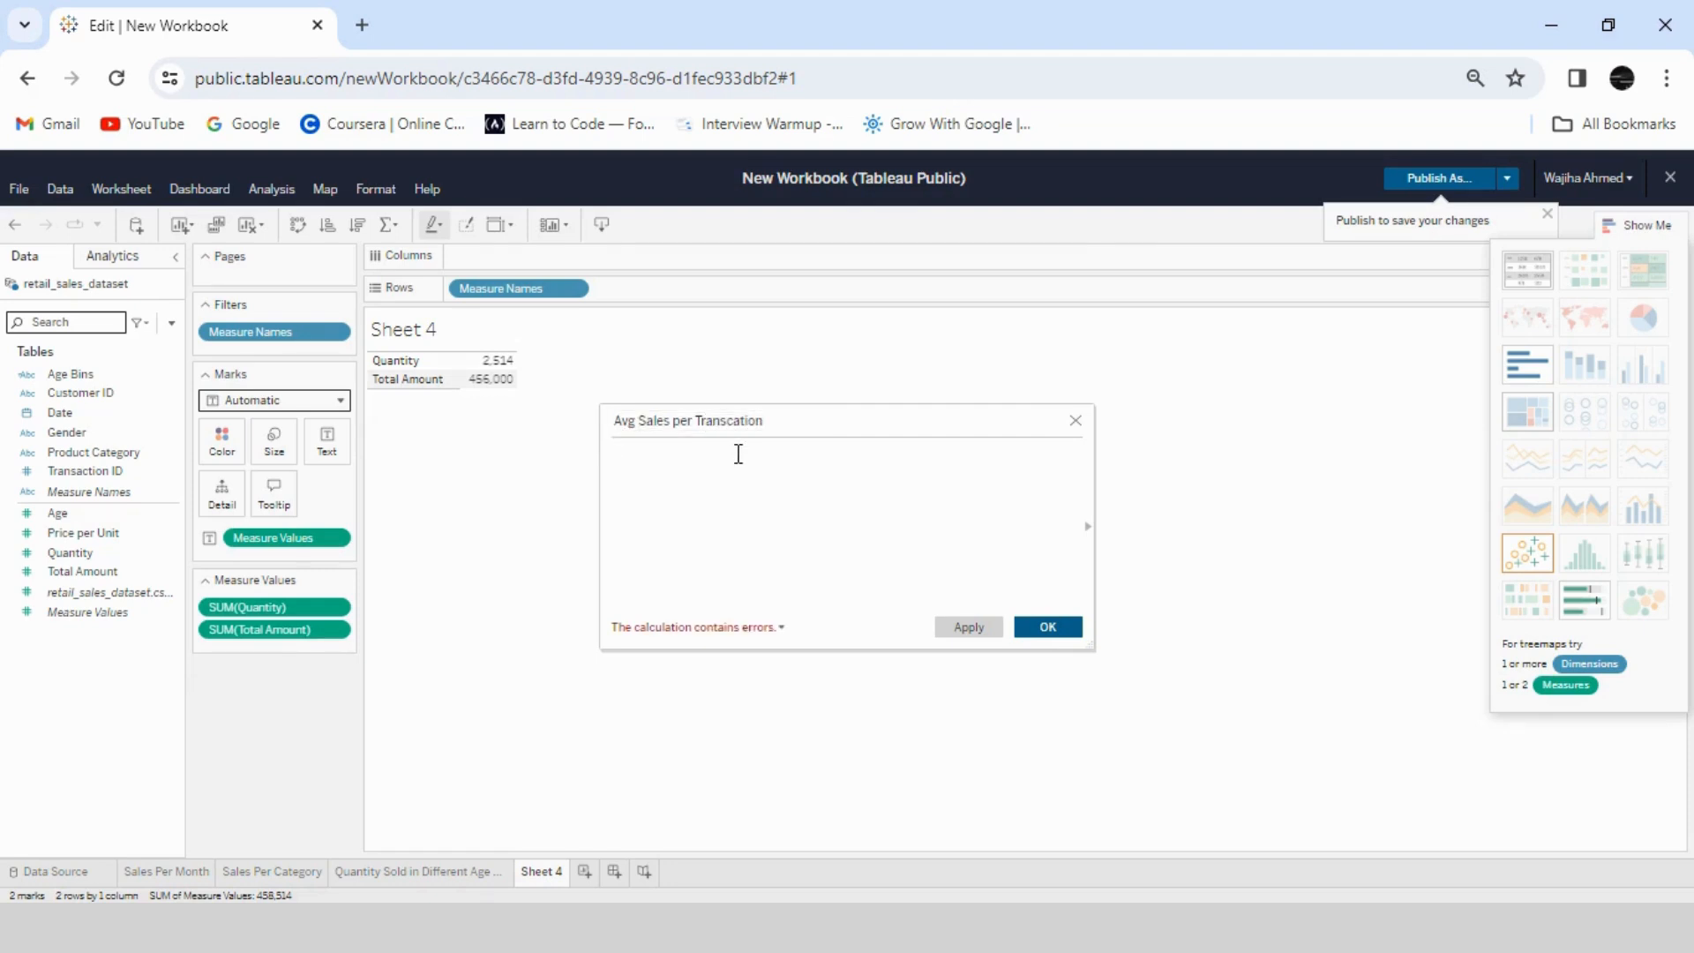
pyautogui.write('SUM(')
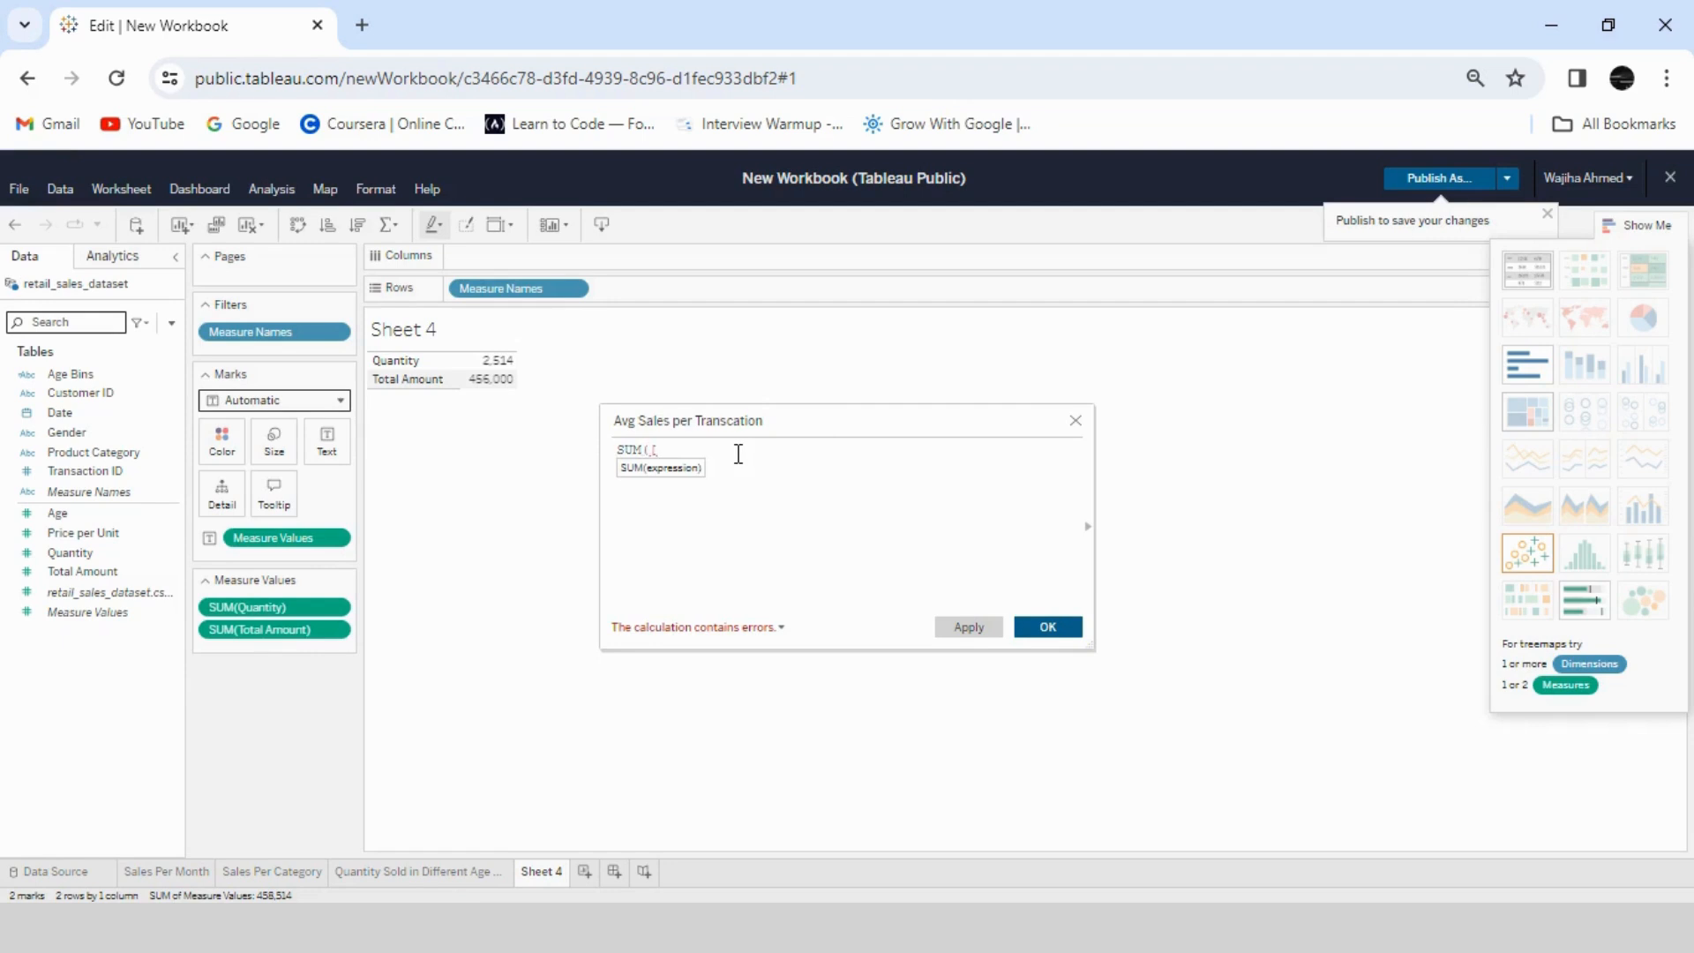
pyautogui.write('[Total Amount')
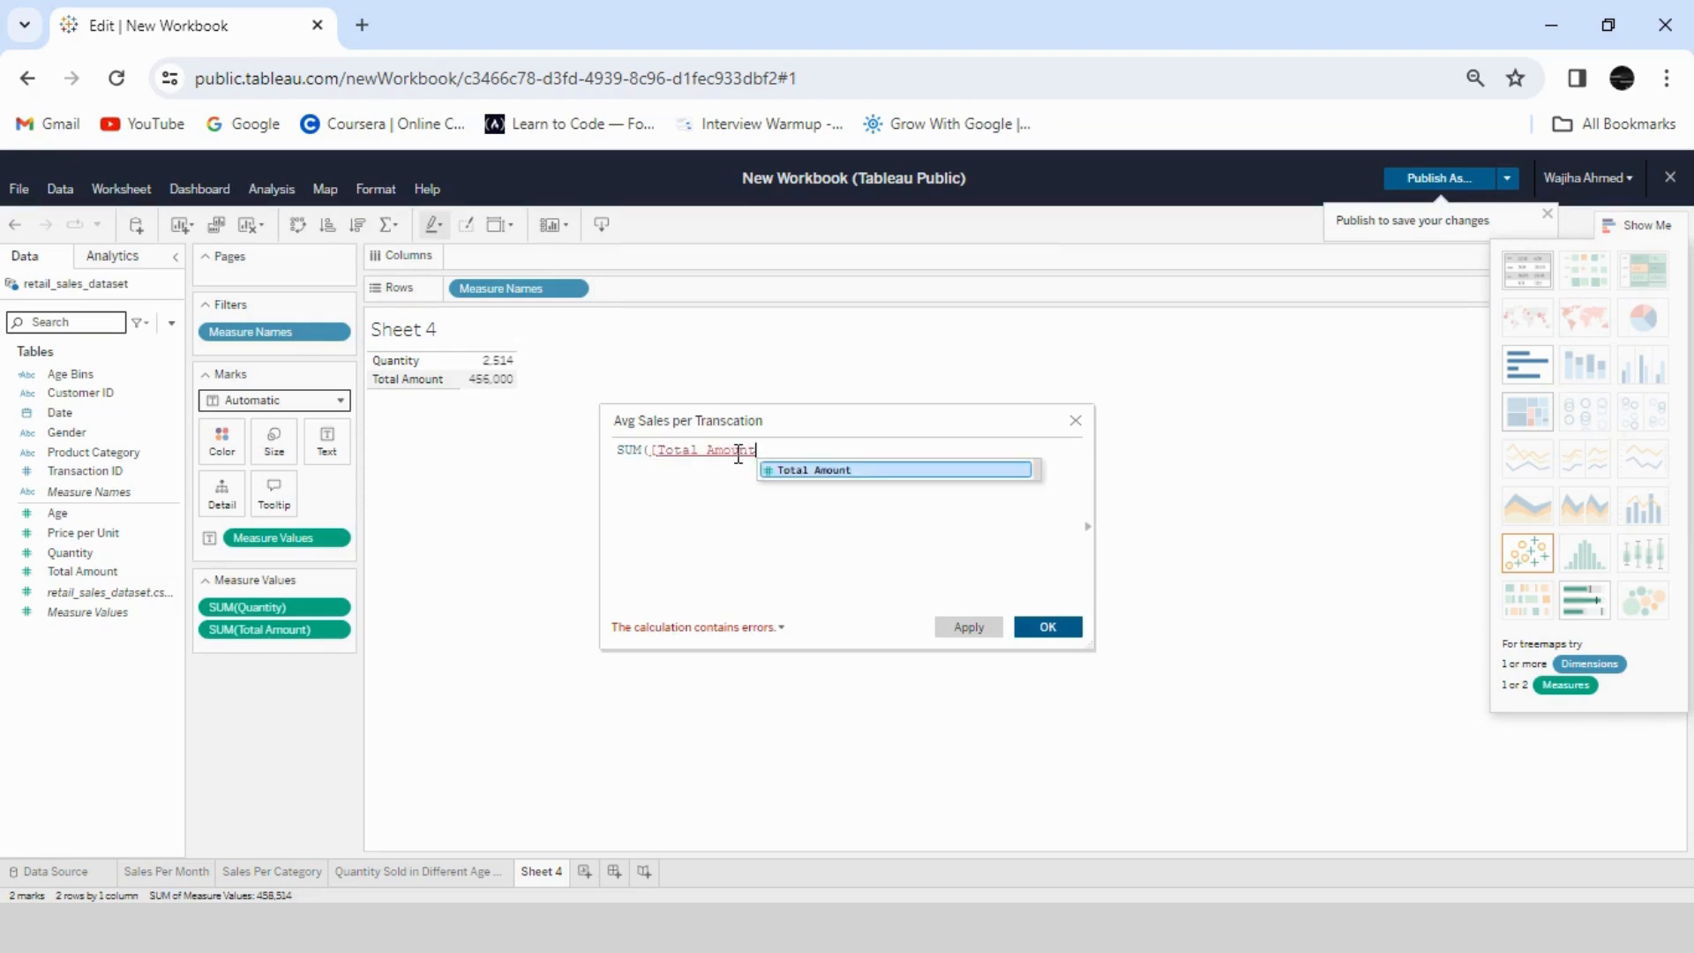
pyautogui.click(797, 480)
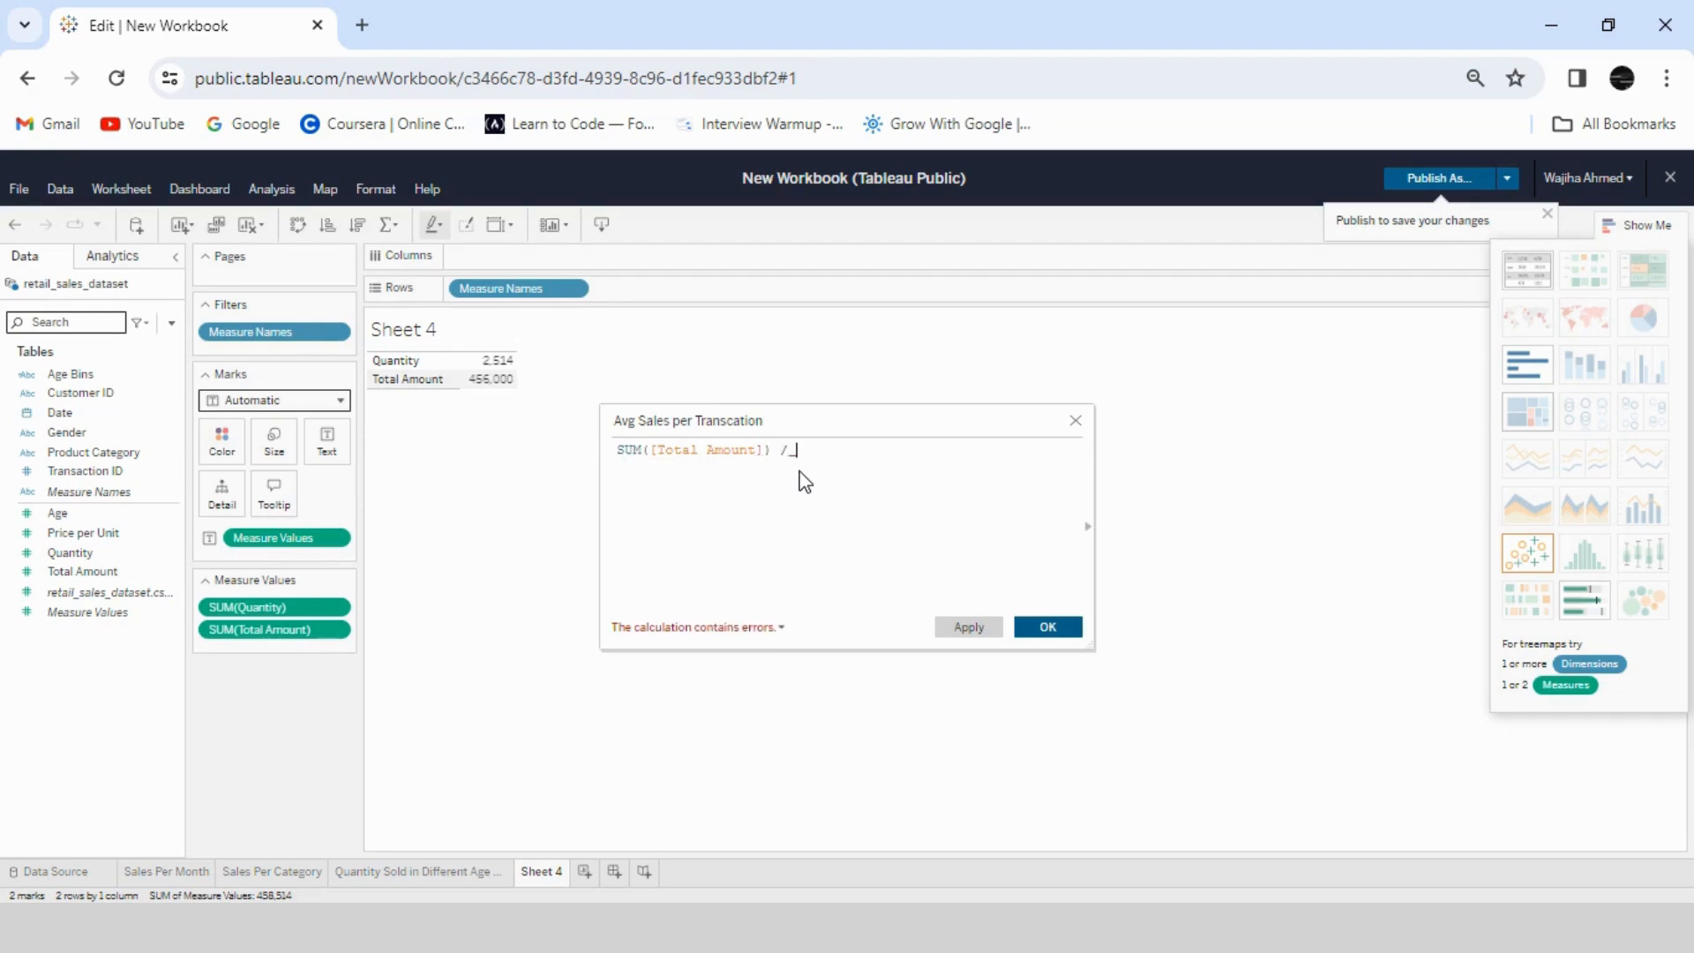
# - Complete the formula with COUNTD([Transaction ID]) as the divisor and save the calculated field
pyautogui.write('OUNTA([Transact')
pyautogui.click(960, 470)
pyautogui.moveTo(843, 458)
pyautogui.press('BackSpace')
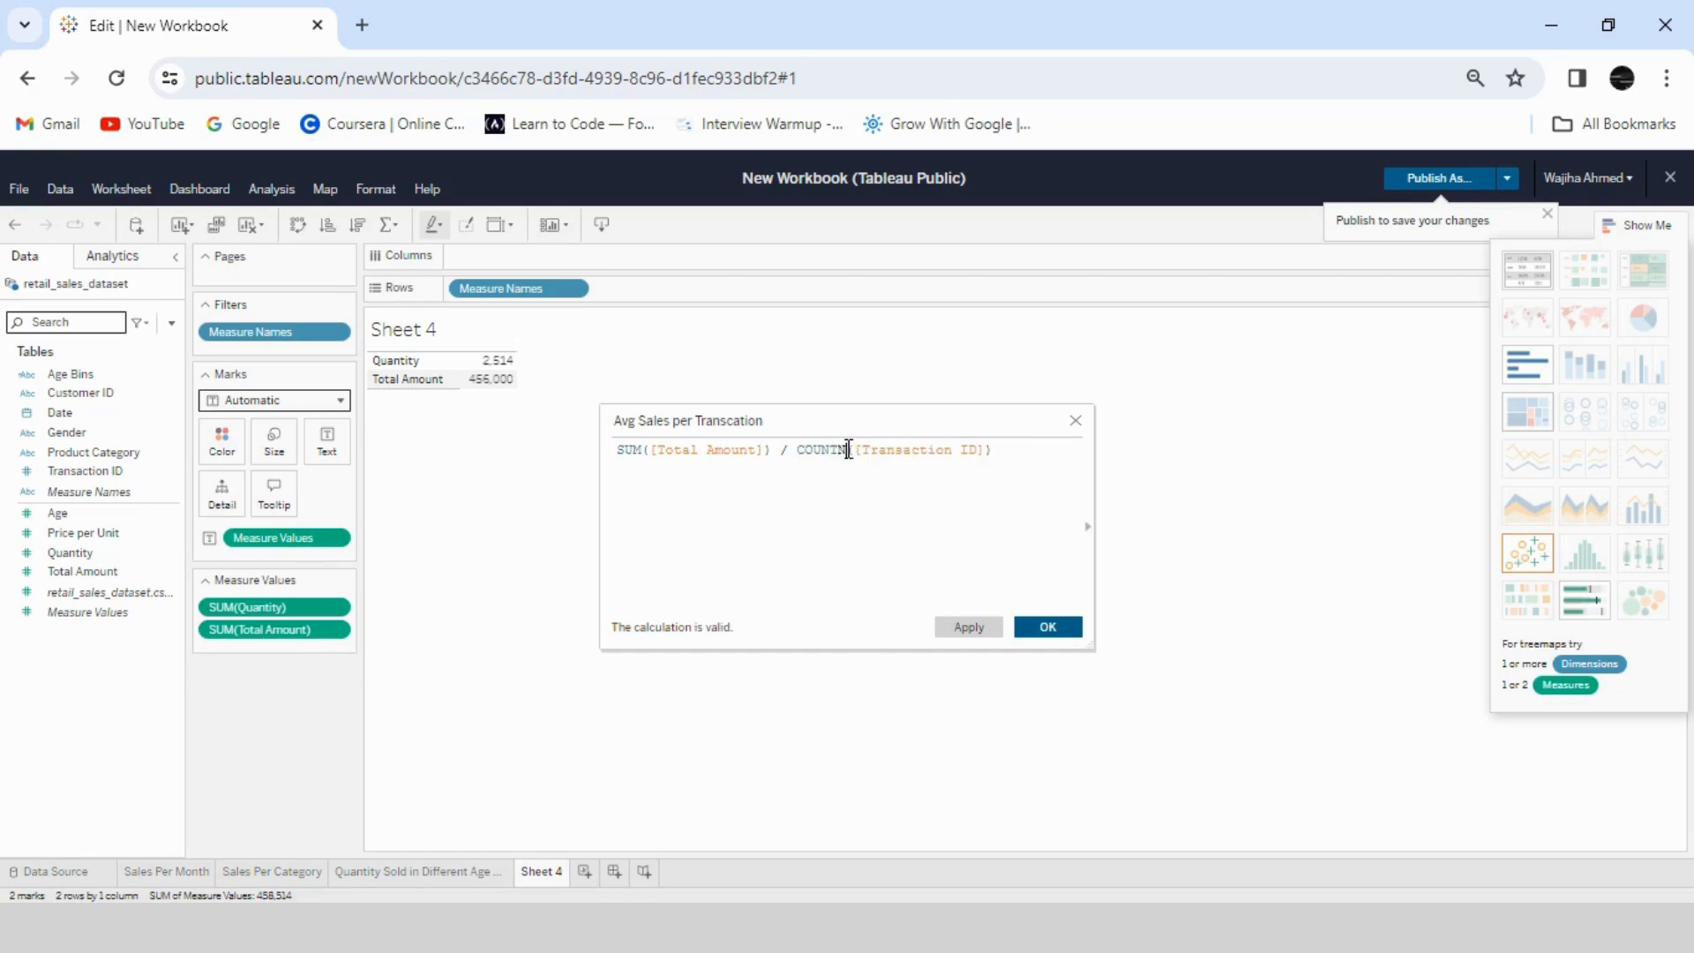
pyautogui.write('N')
pyautogui.press('BackSpace')
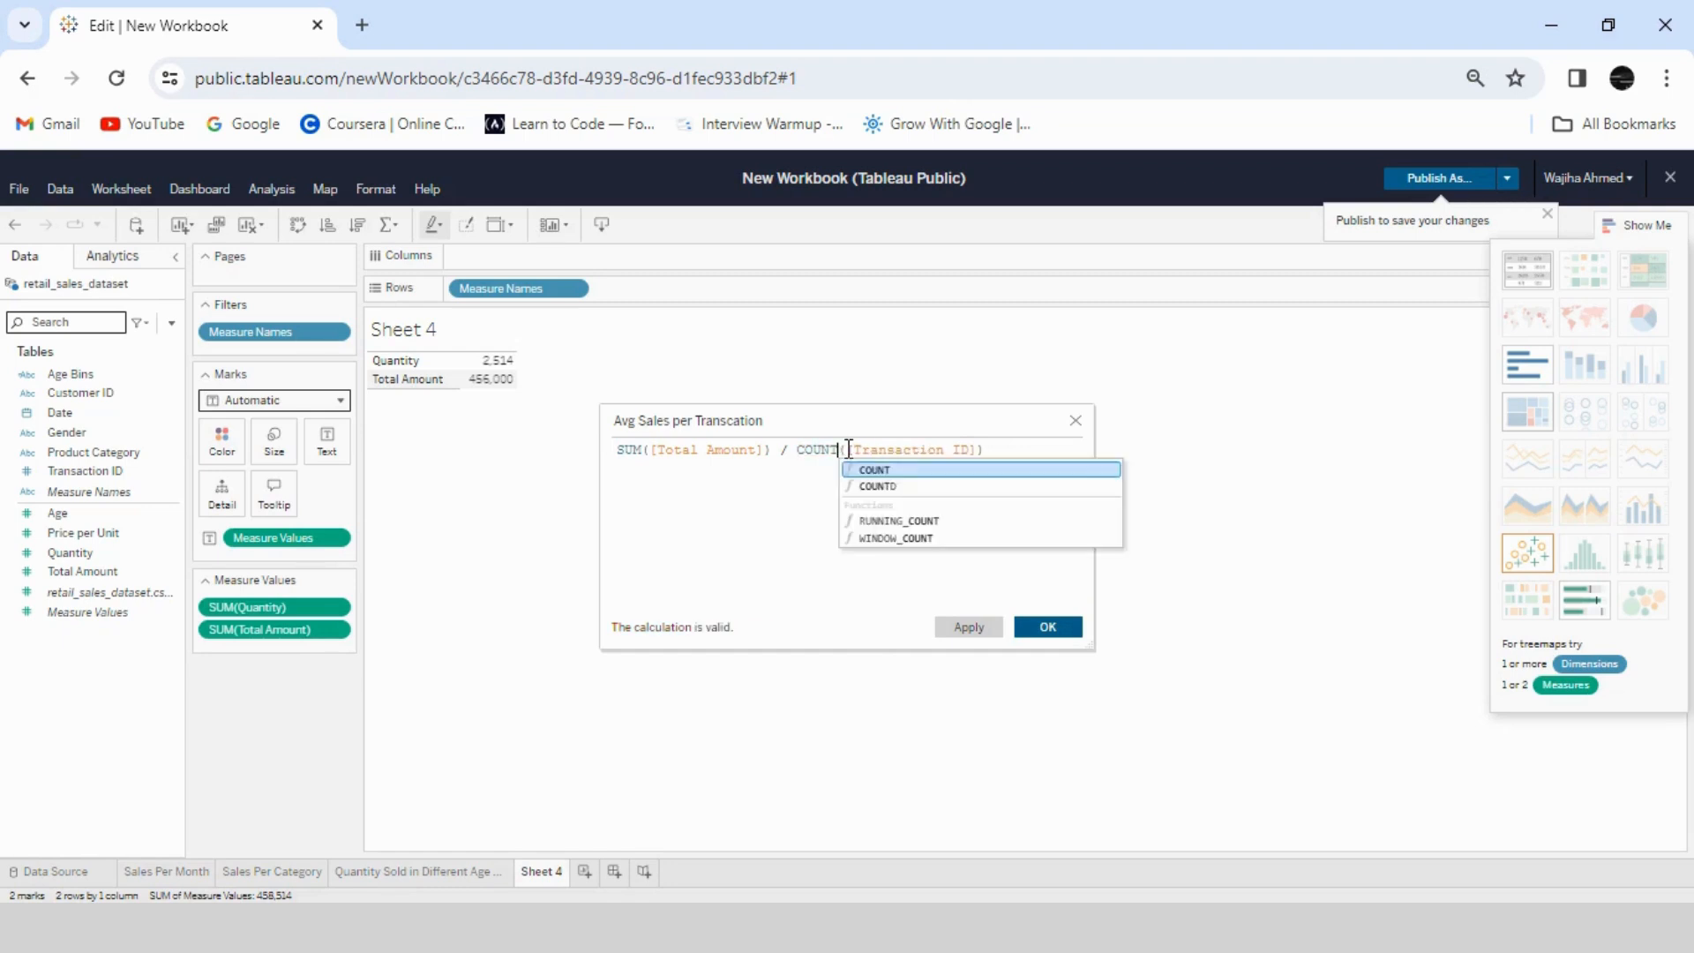
pyautogui.click(875, 485)
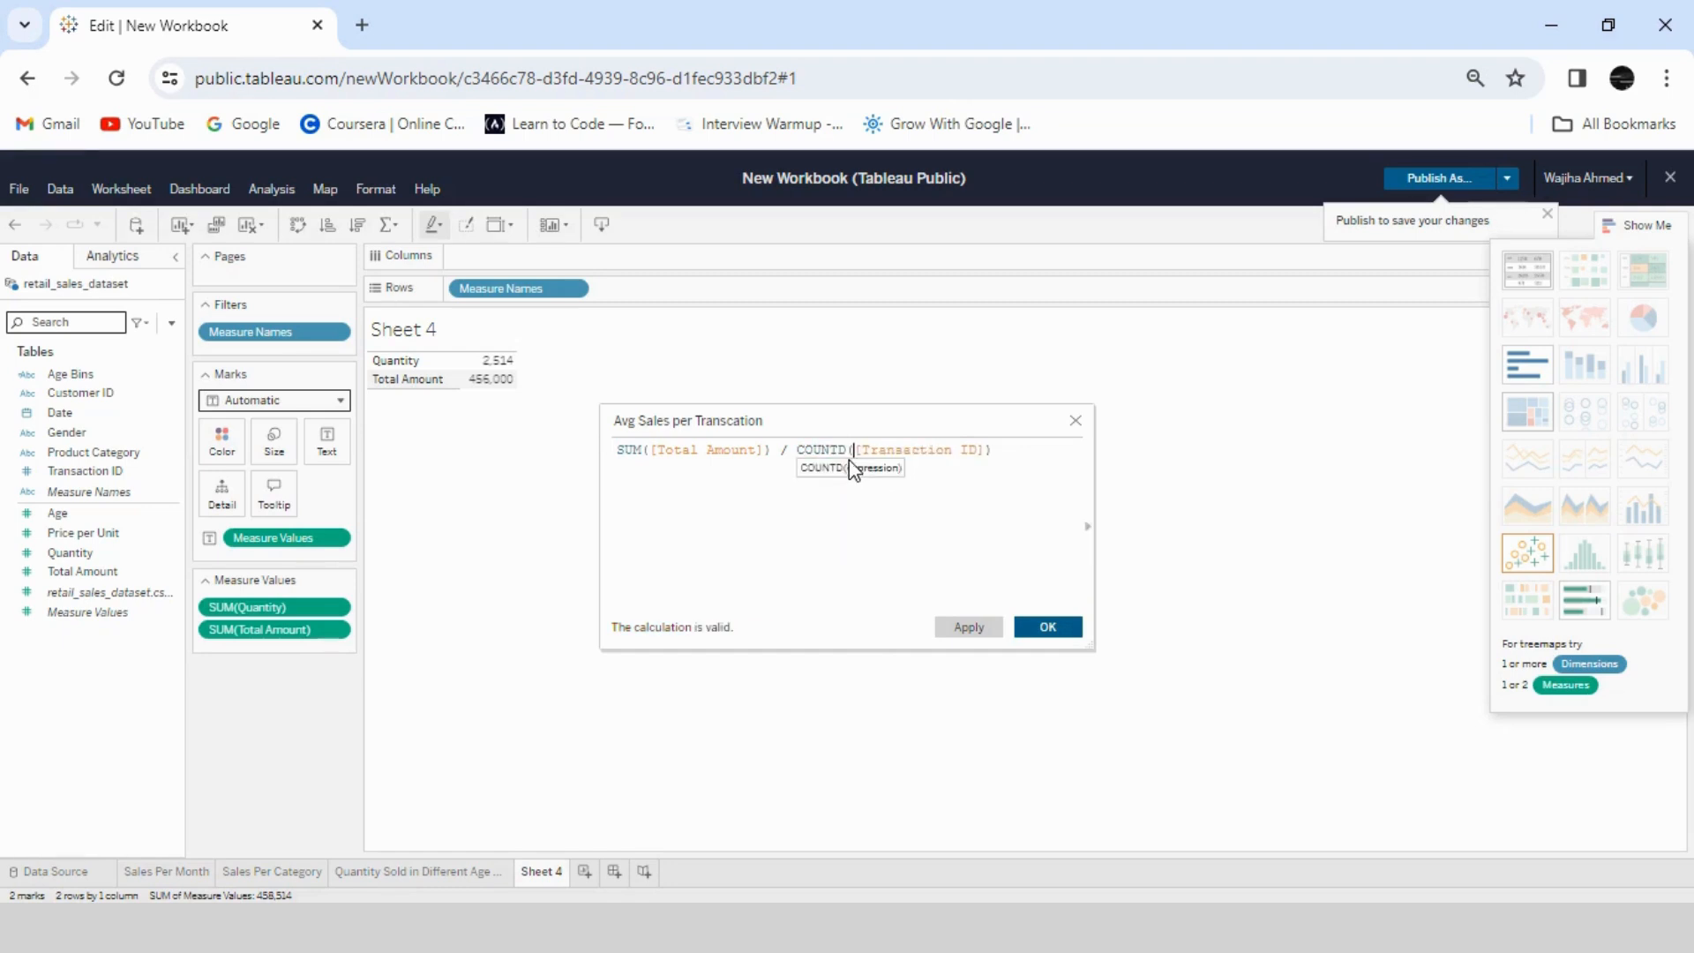
pyautogui.click(1052, 628)
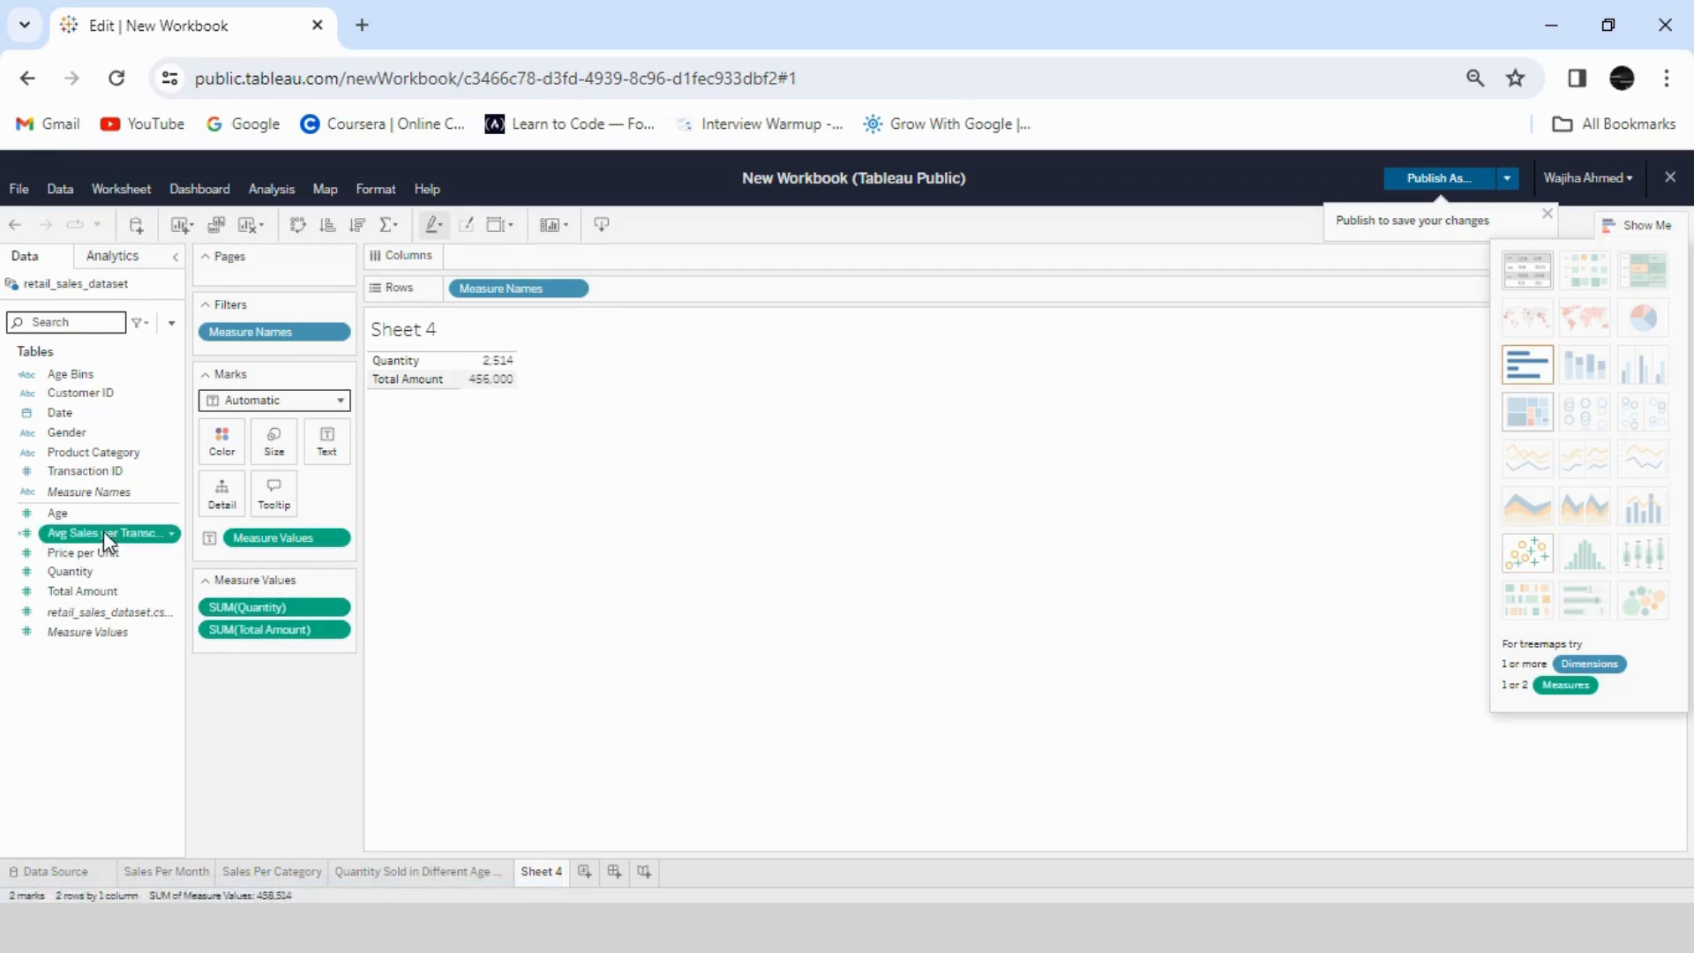
# - Add the Avg Sales per Transcation field to the sheet and display all its measures as a text table
pyautogui.moveTo(103, 531); pyautogui.dragTo(674, 296)
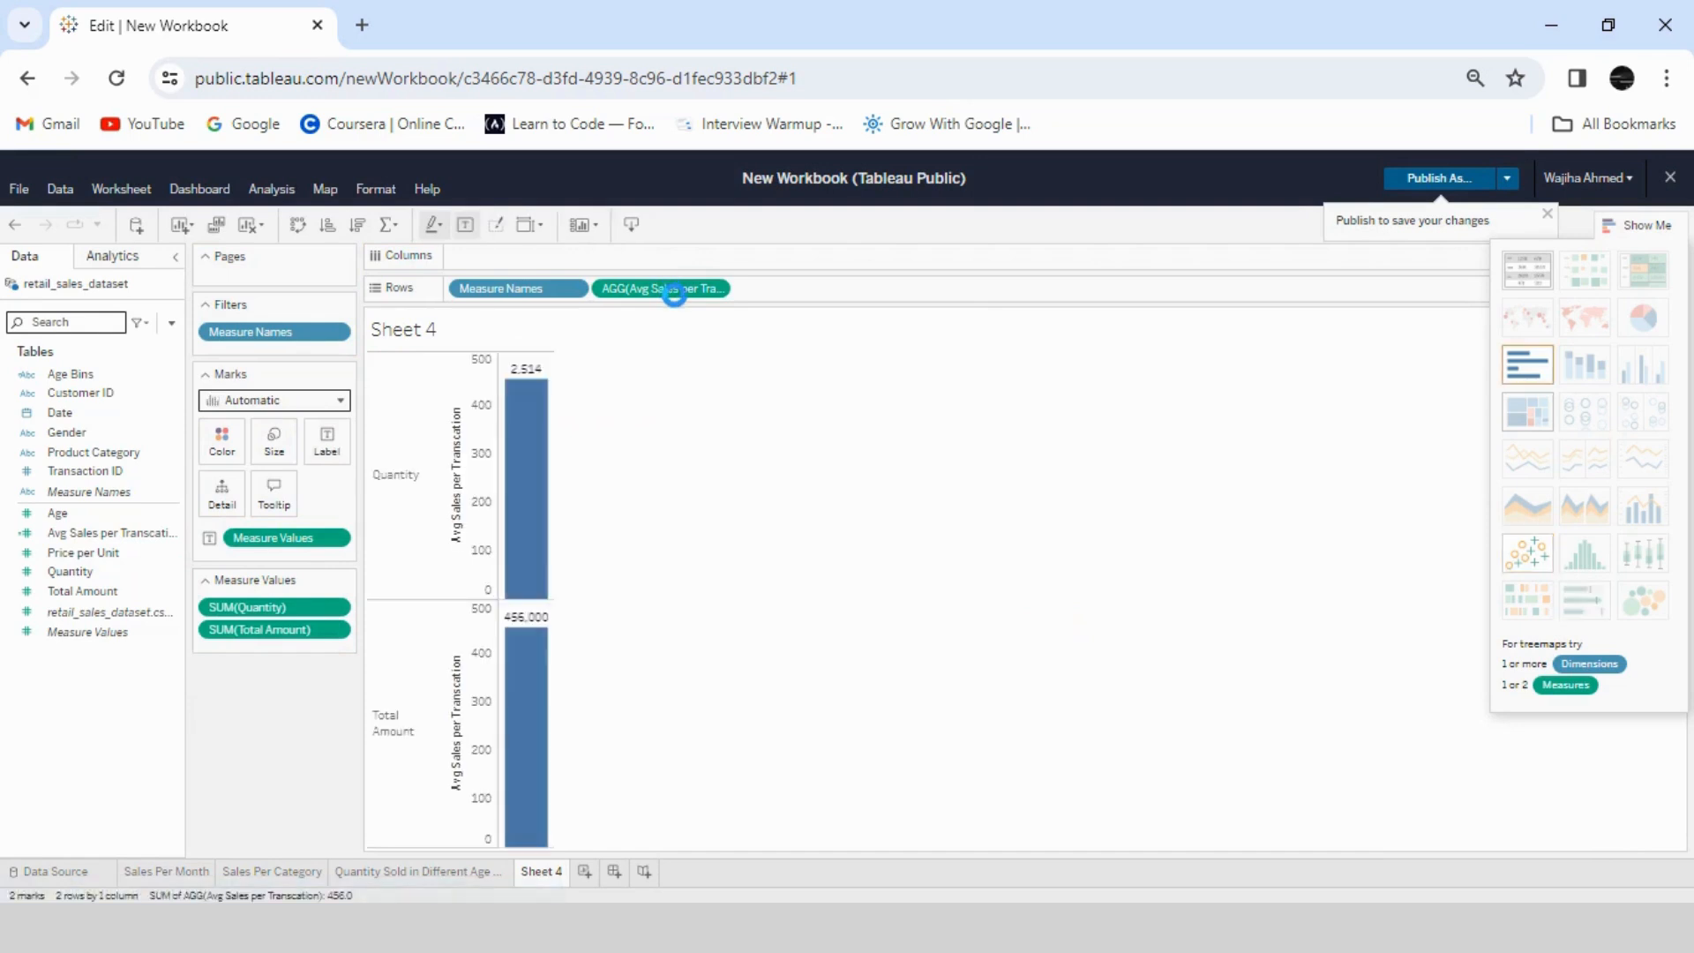
pyautogui.click(1525, 276)
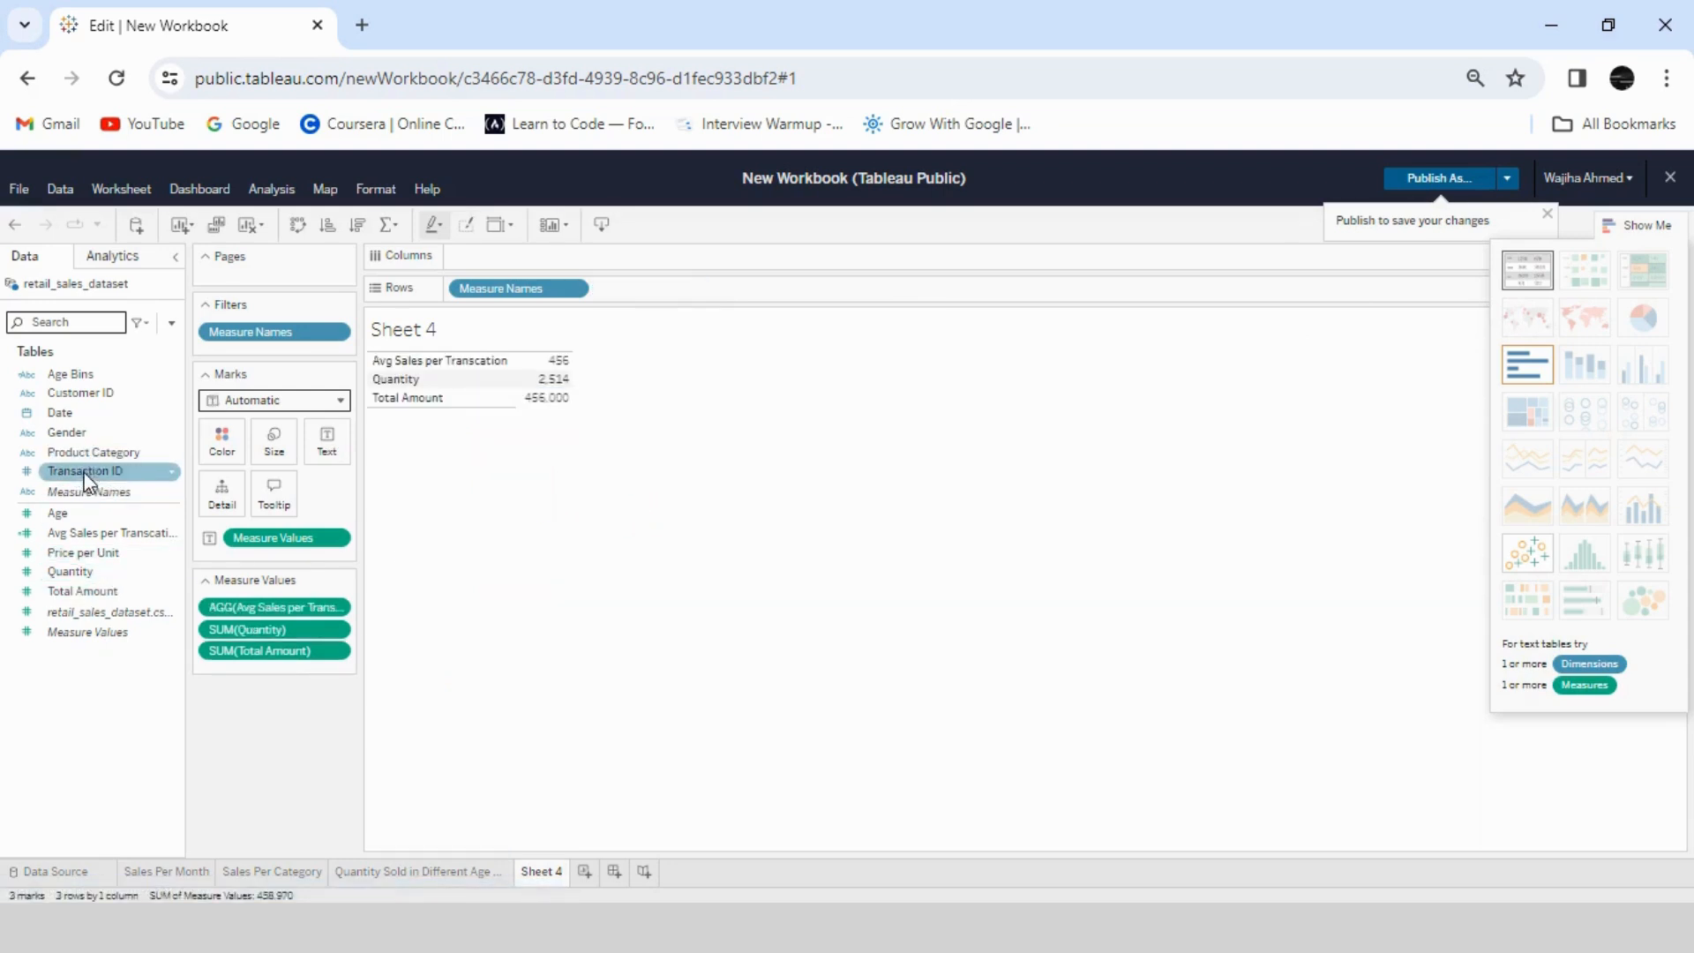
pyautogui.click(172, 326)
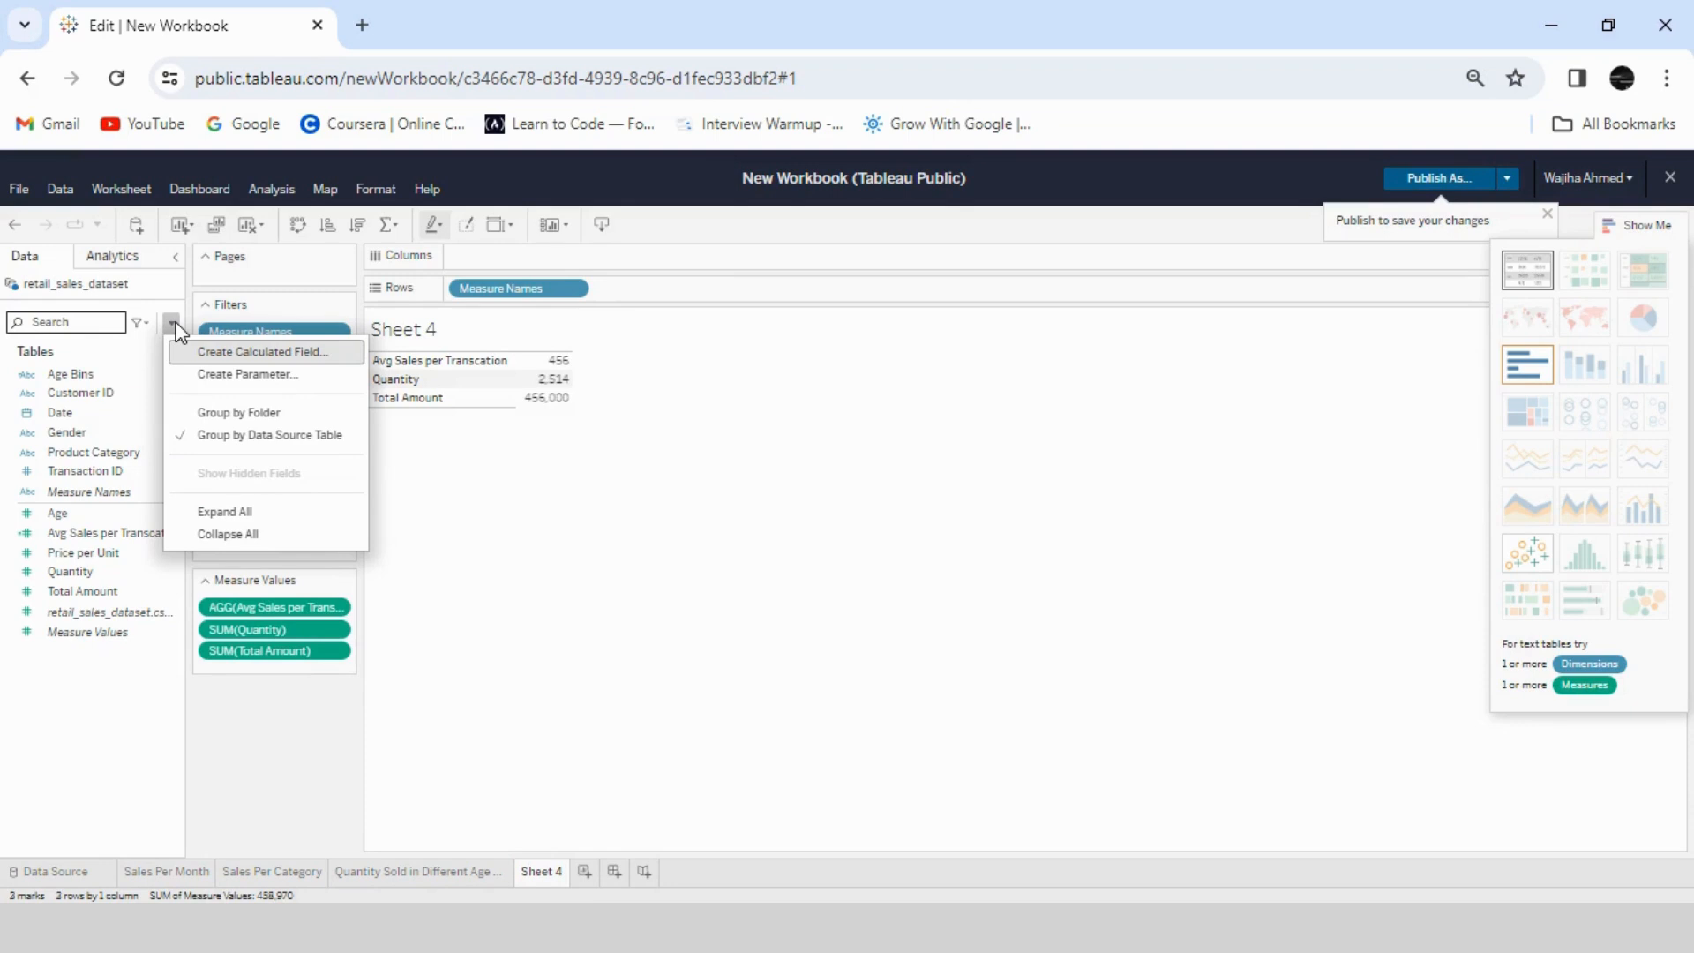
# - Add the distinct count of Transaction ID to the text table and swap its rows and columns
pyautogui.moveTo(79, 471); pyautogui.dragTo(672, 293)
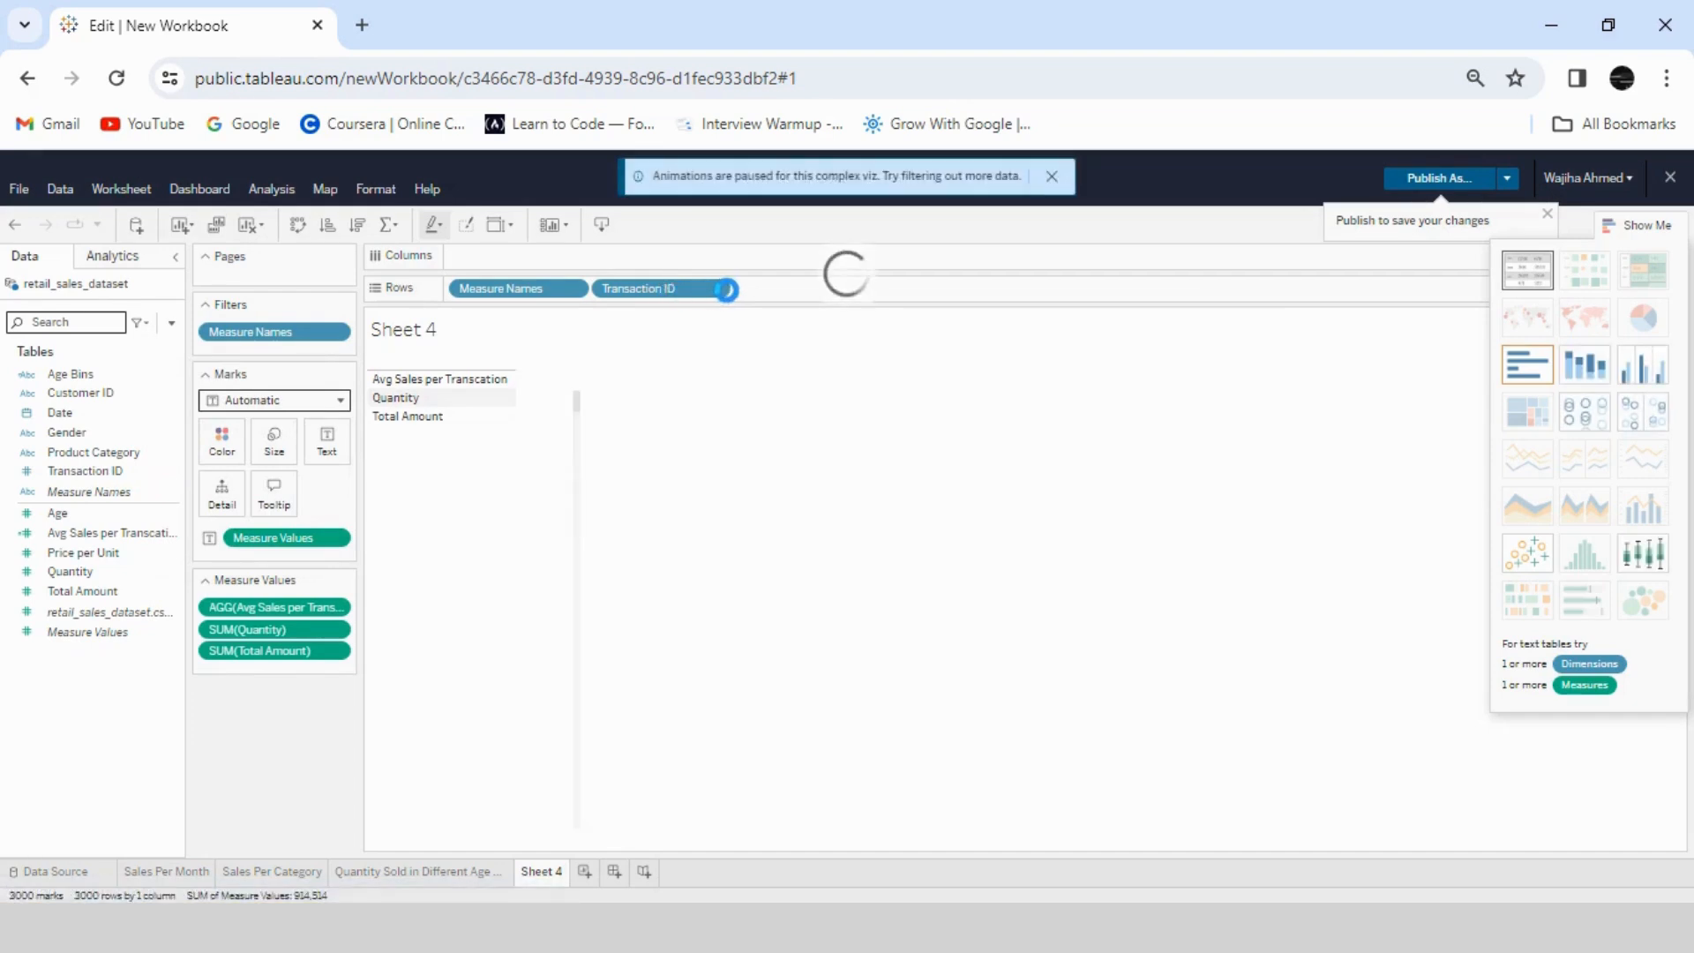
pyautogui.click(720, 289)
pyautogui.moveTo(696, 620)
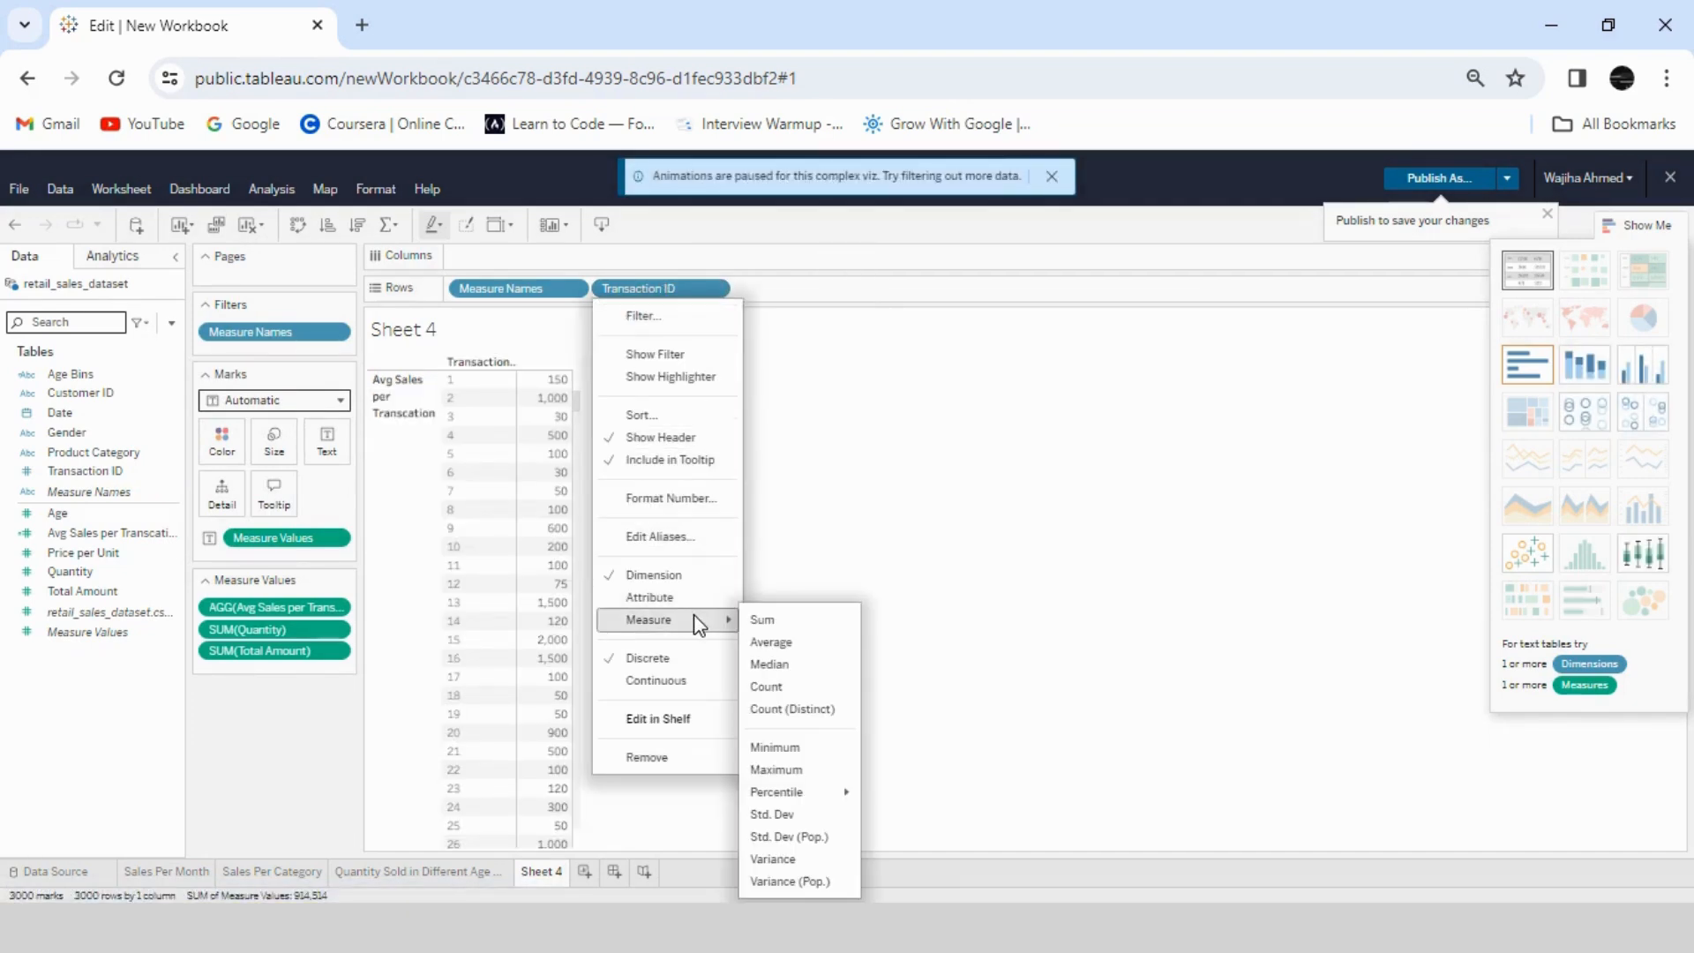
pyautogui.click(809, 708)
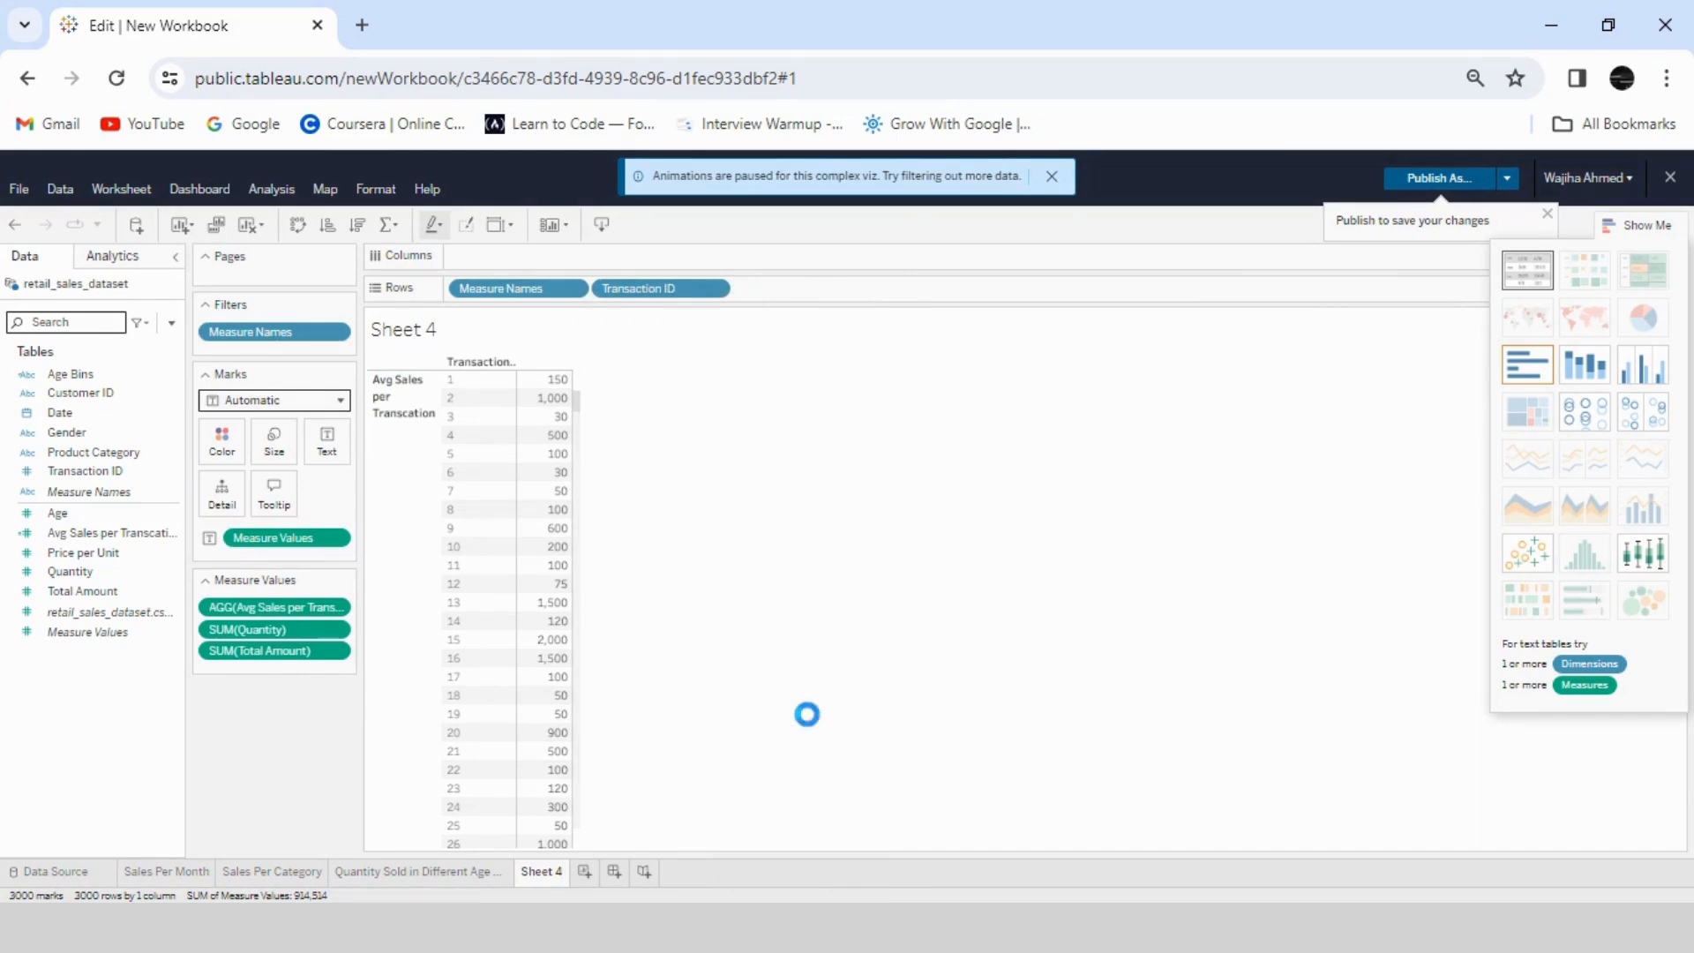
pyautogui.click(1525, 268)
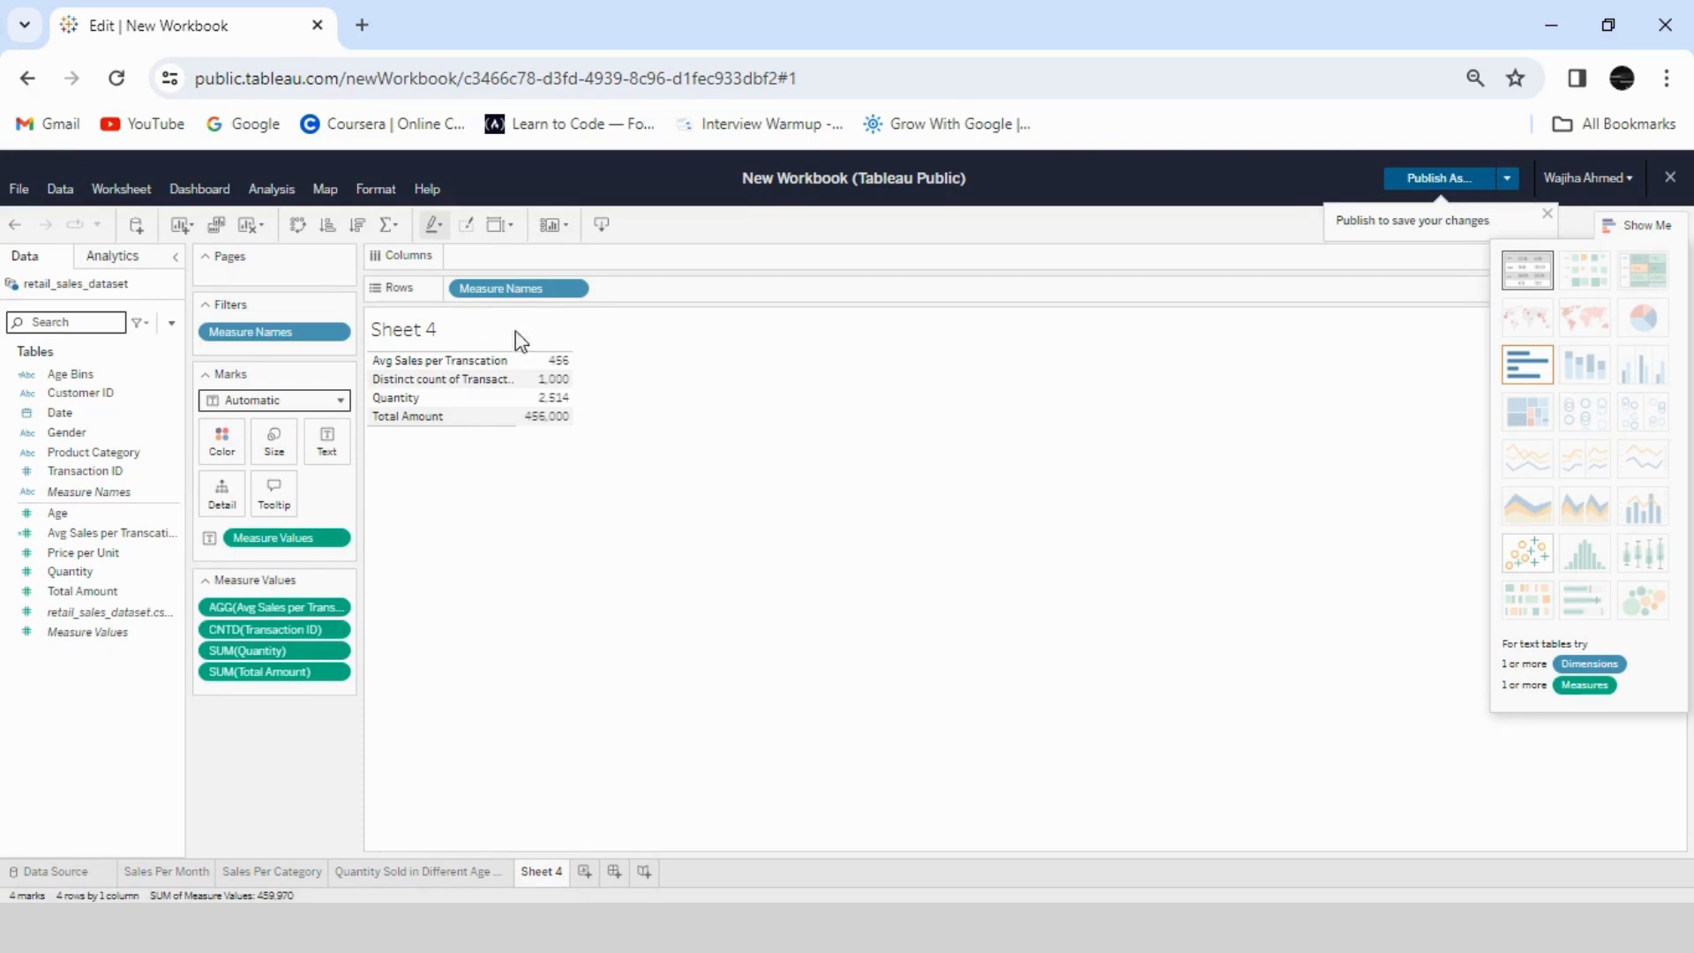
pyautogui.click(298, 224)
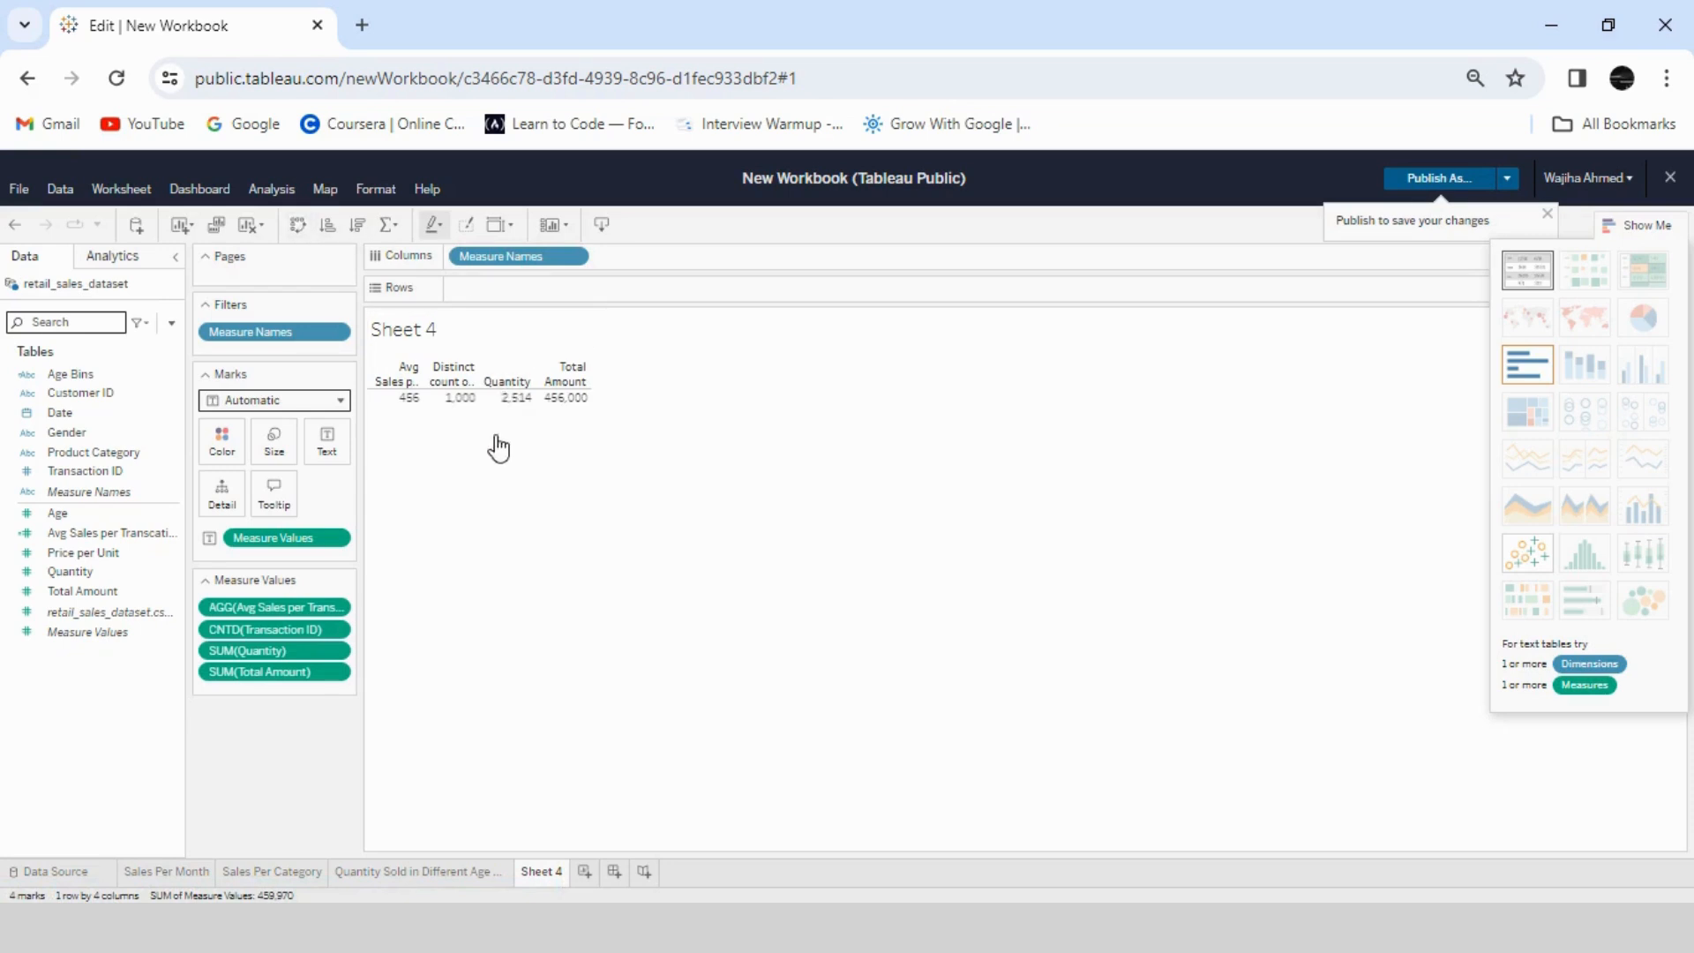
# - Set the worksheet's pane font size to 15 for the table values
pyautogui.click(507, 396)
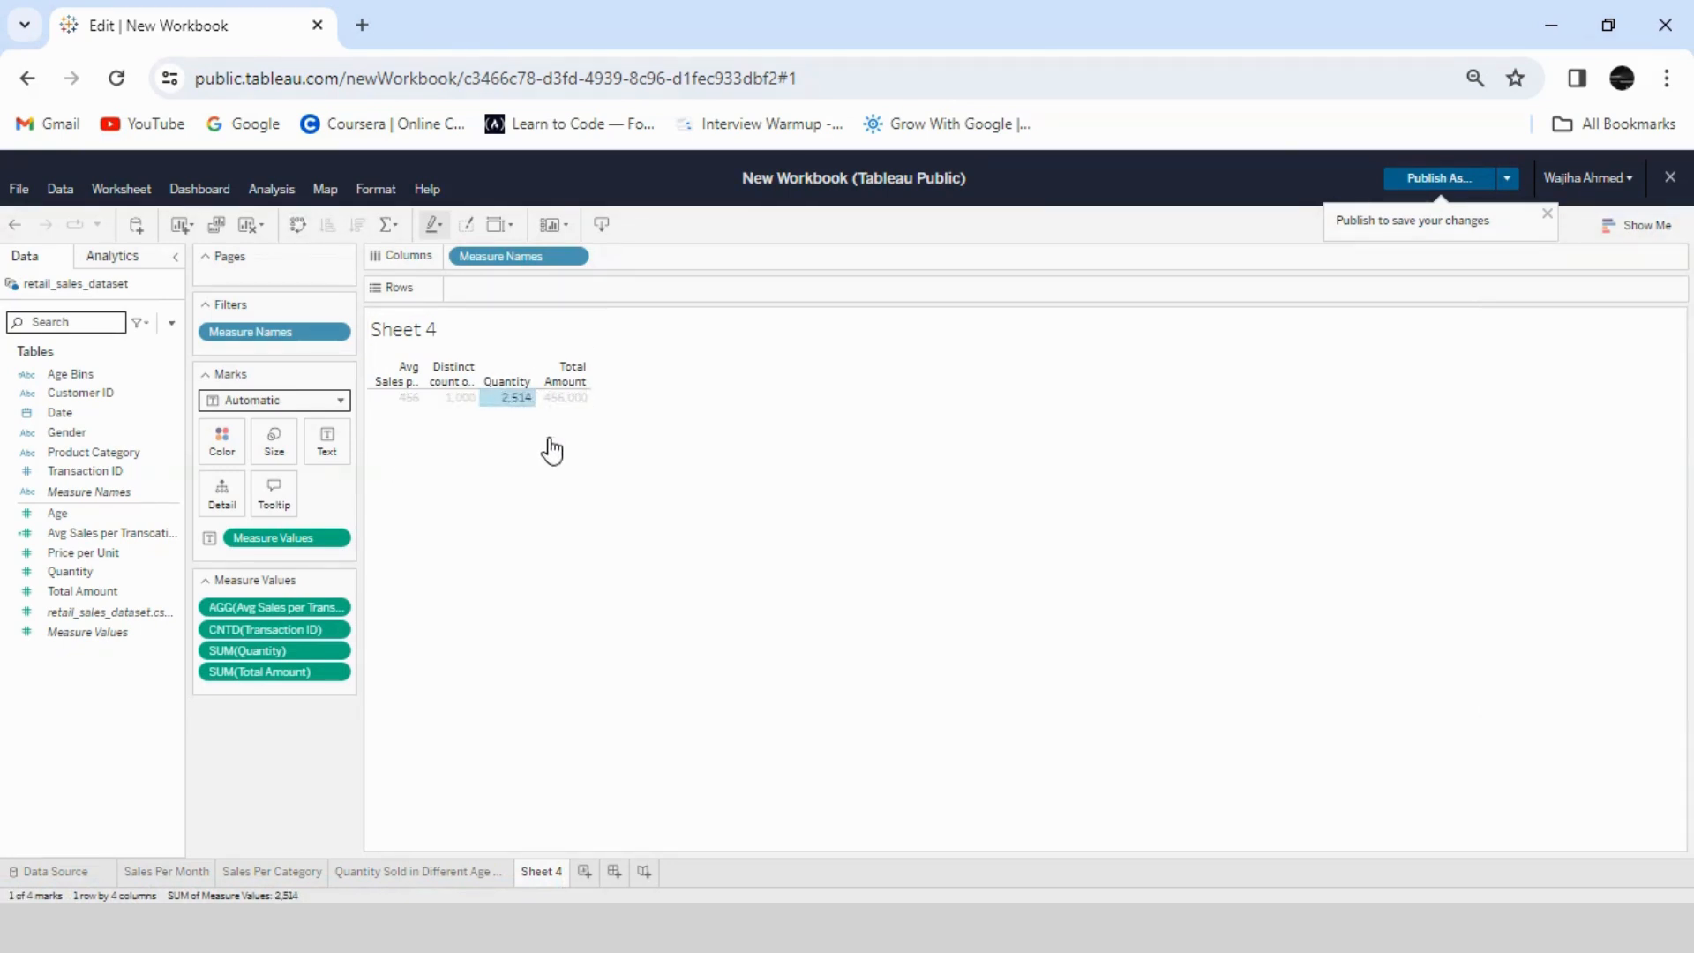
pyautogui.rightClick(460, 404)
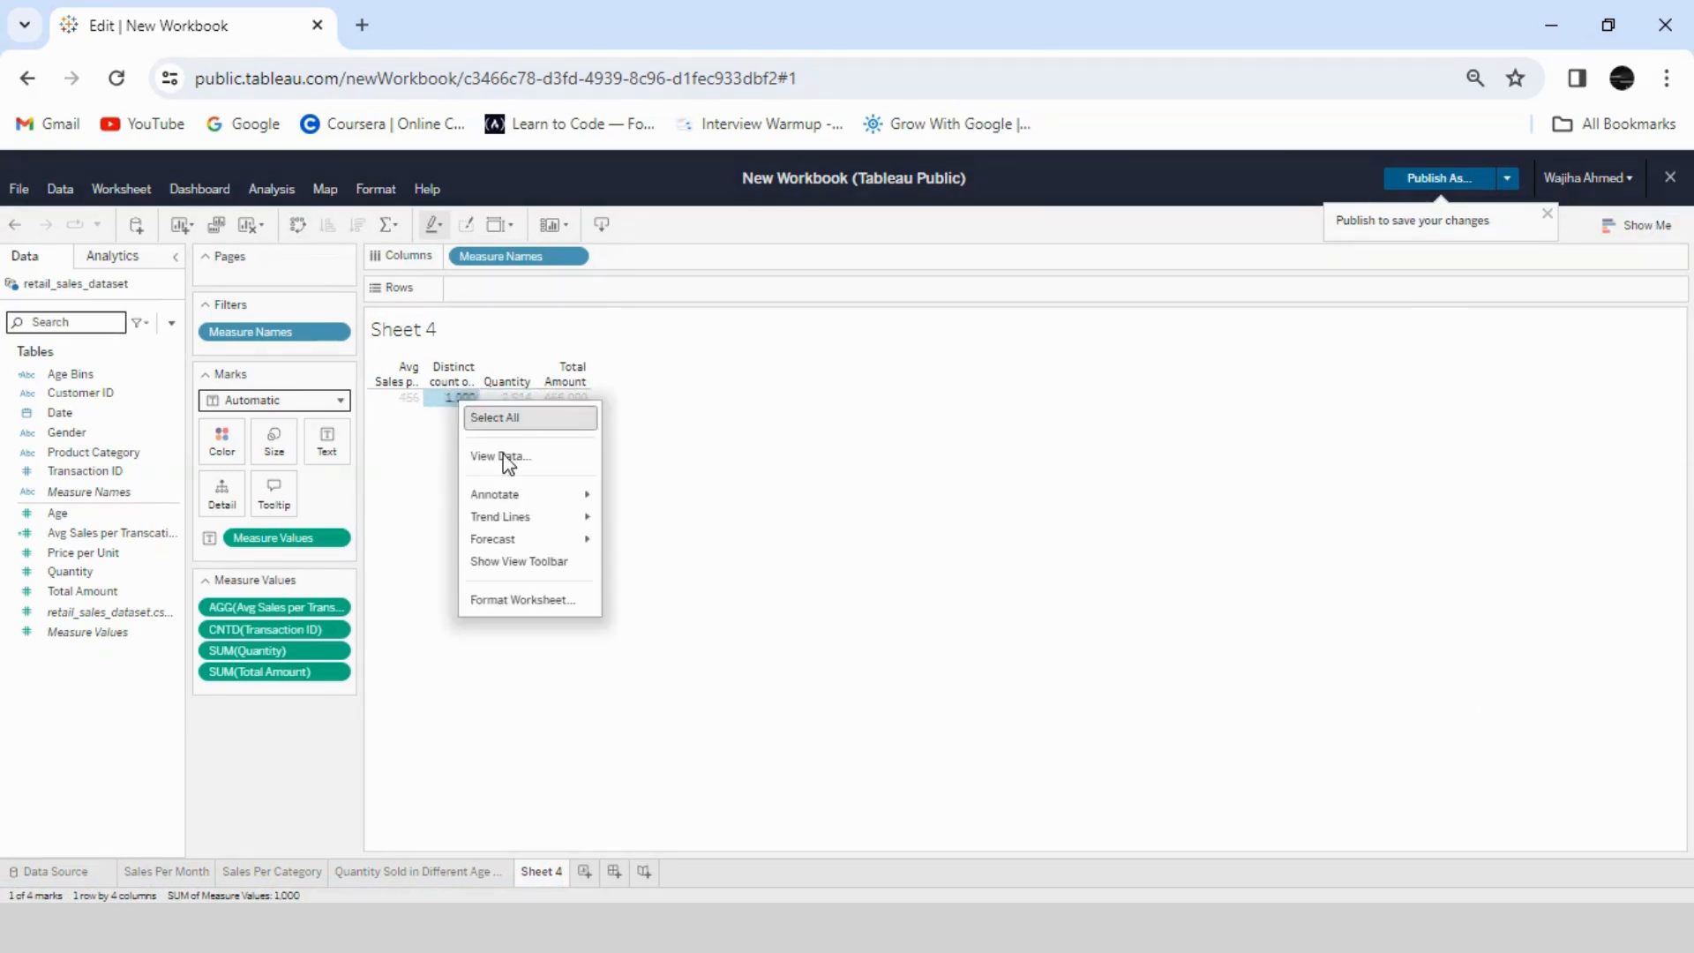
pyautogui.click(525, 597)
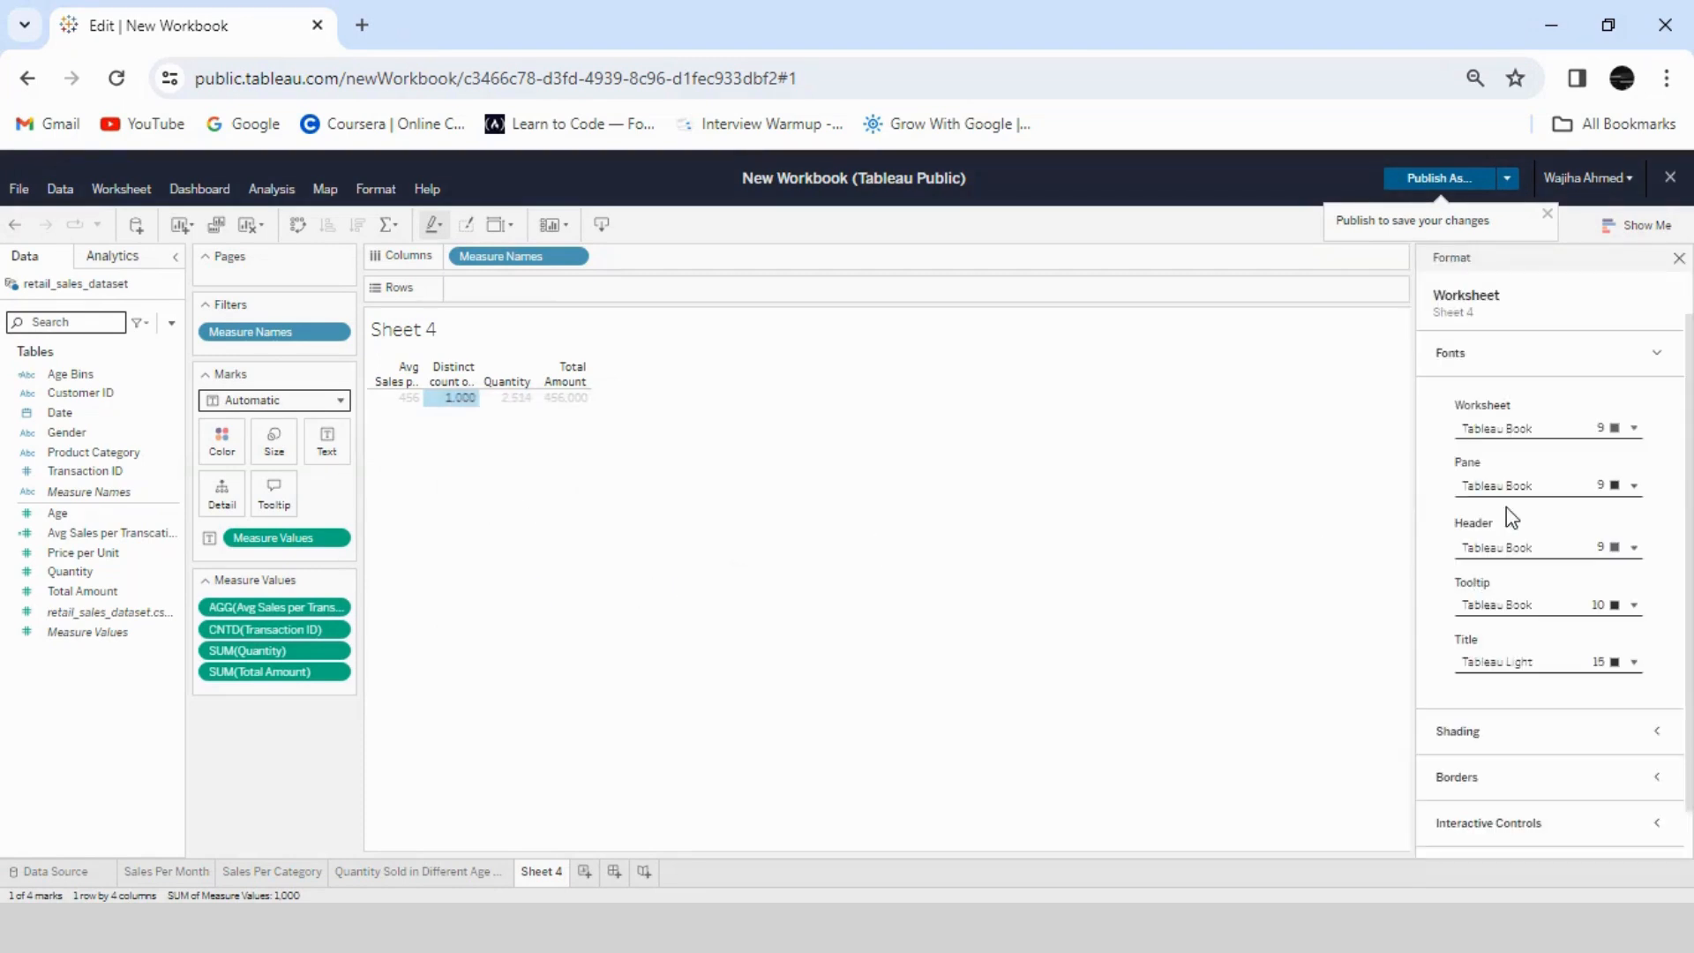
pyautogui.click(1635, 485)
pyautogui.click(1627, 528)
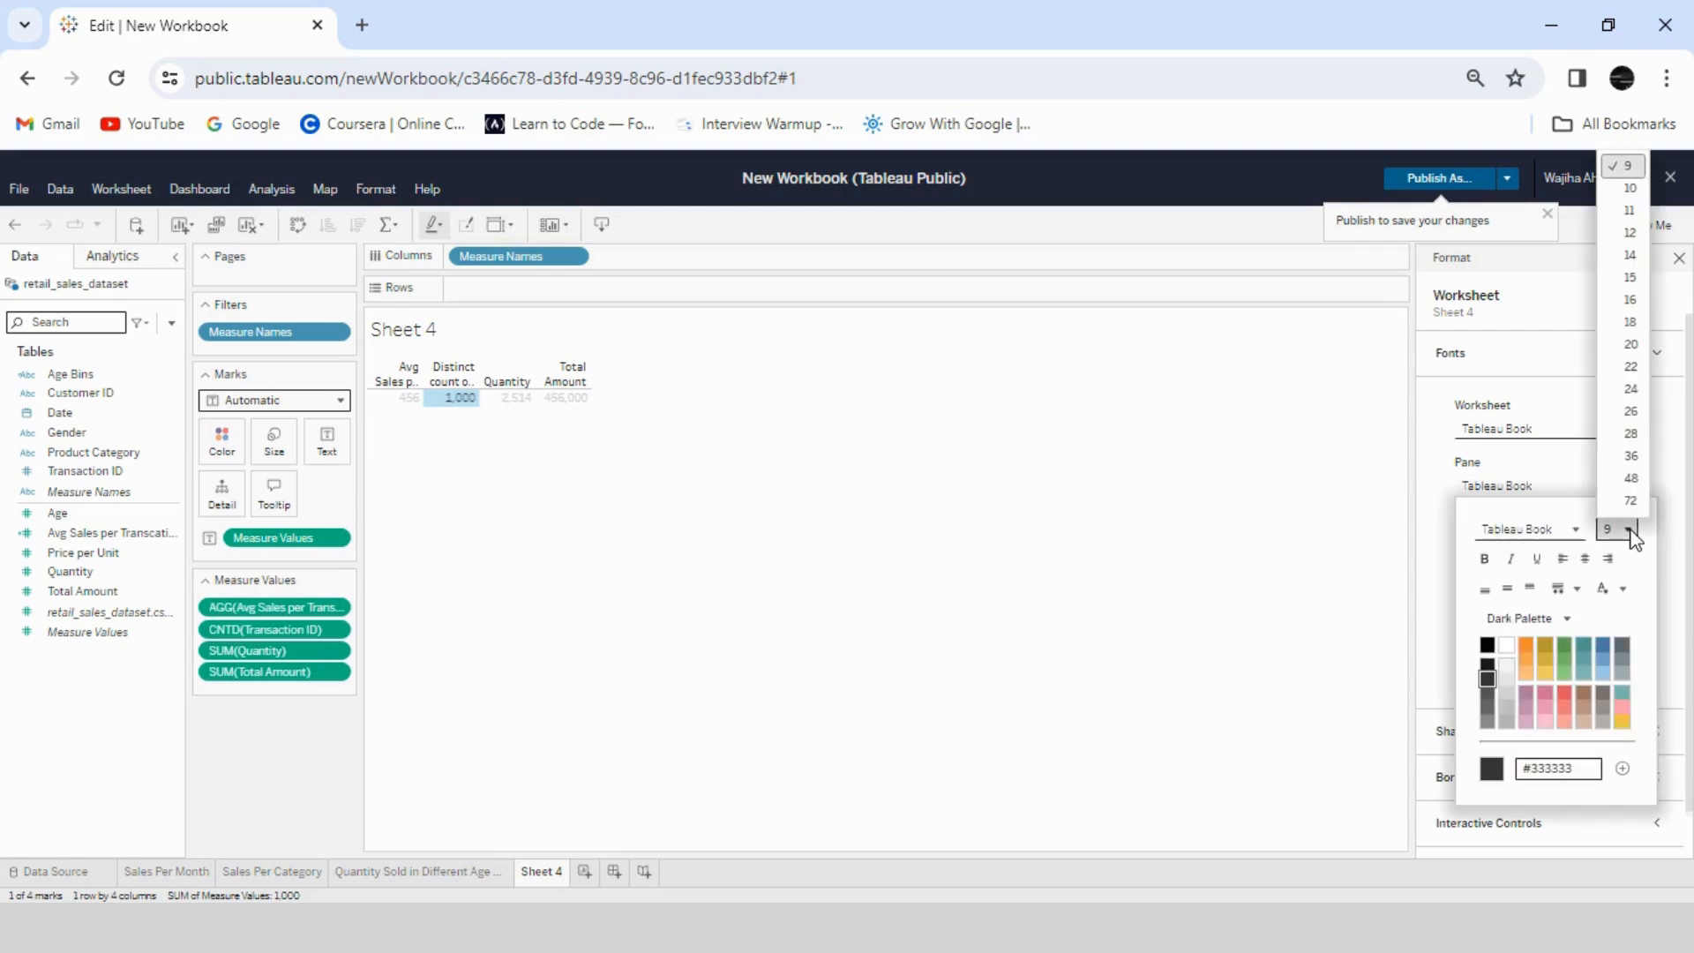
pyautogui.click(1628, 278)
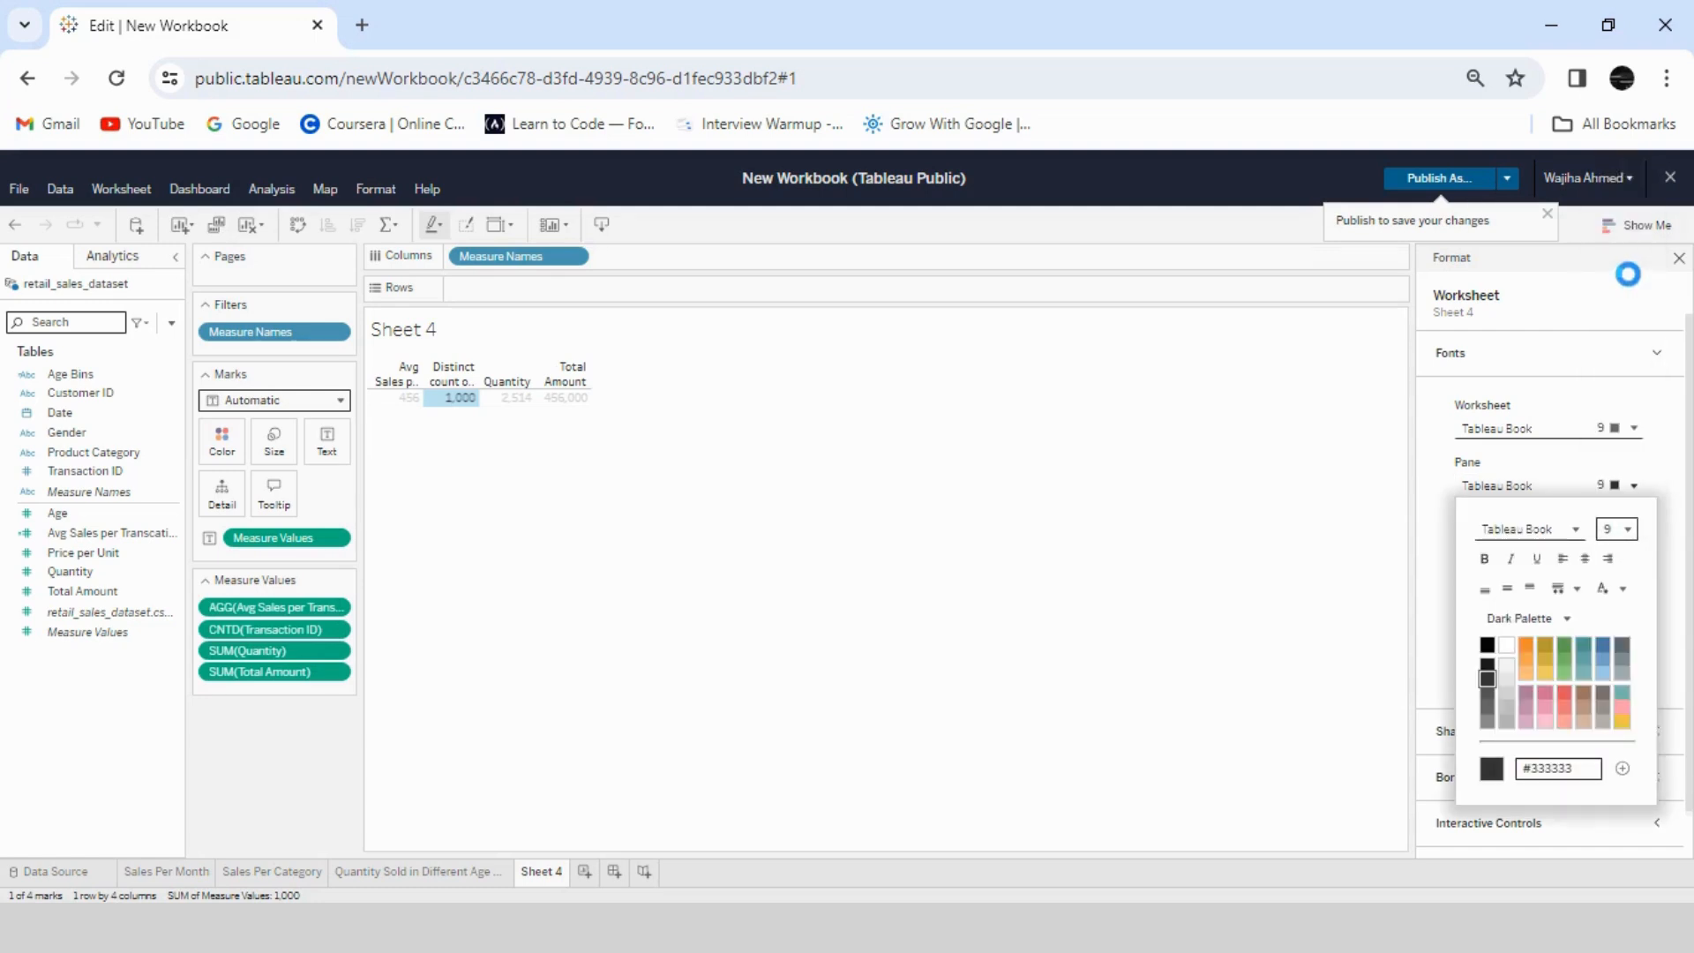
pyautogui.click(1648, 476)
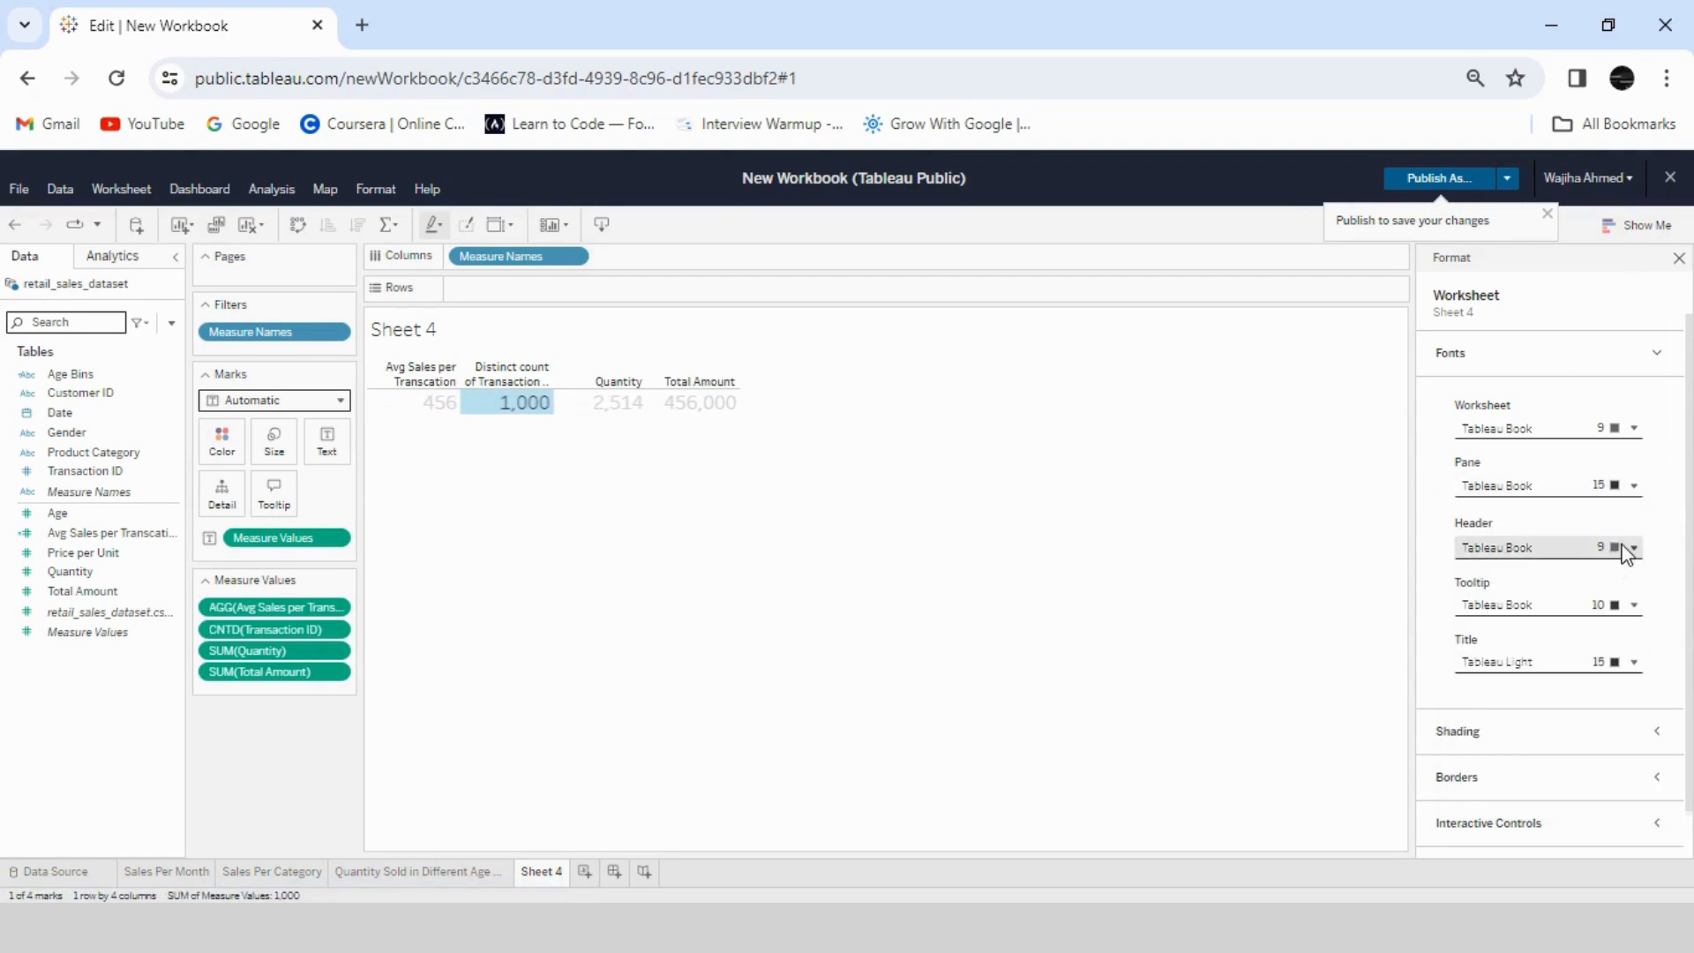
# - Set the worksheet's header font size to 16 and close the formatting options
pyautogui.click(1638, 549)
pyautogui.click(1627, 590)
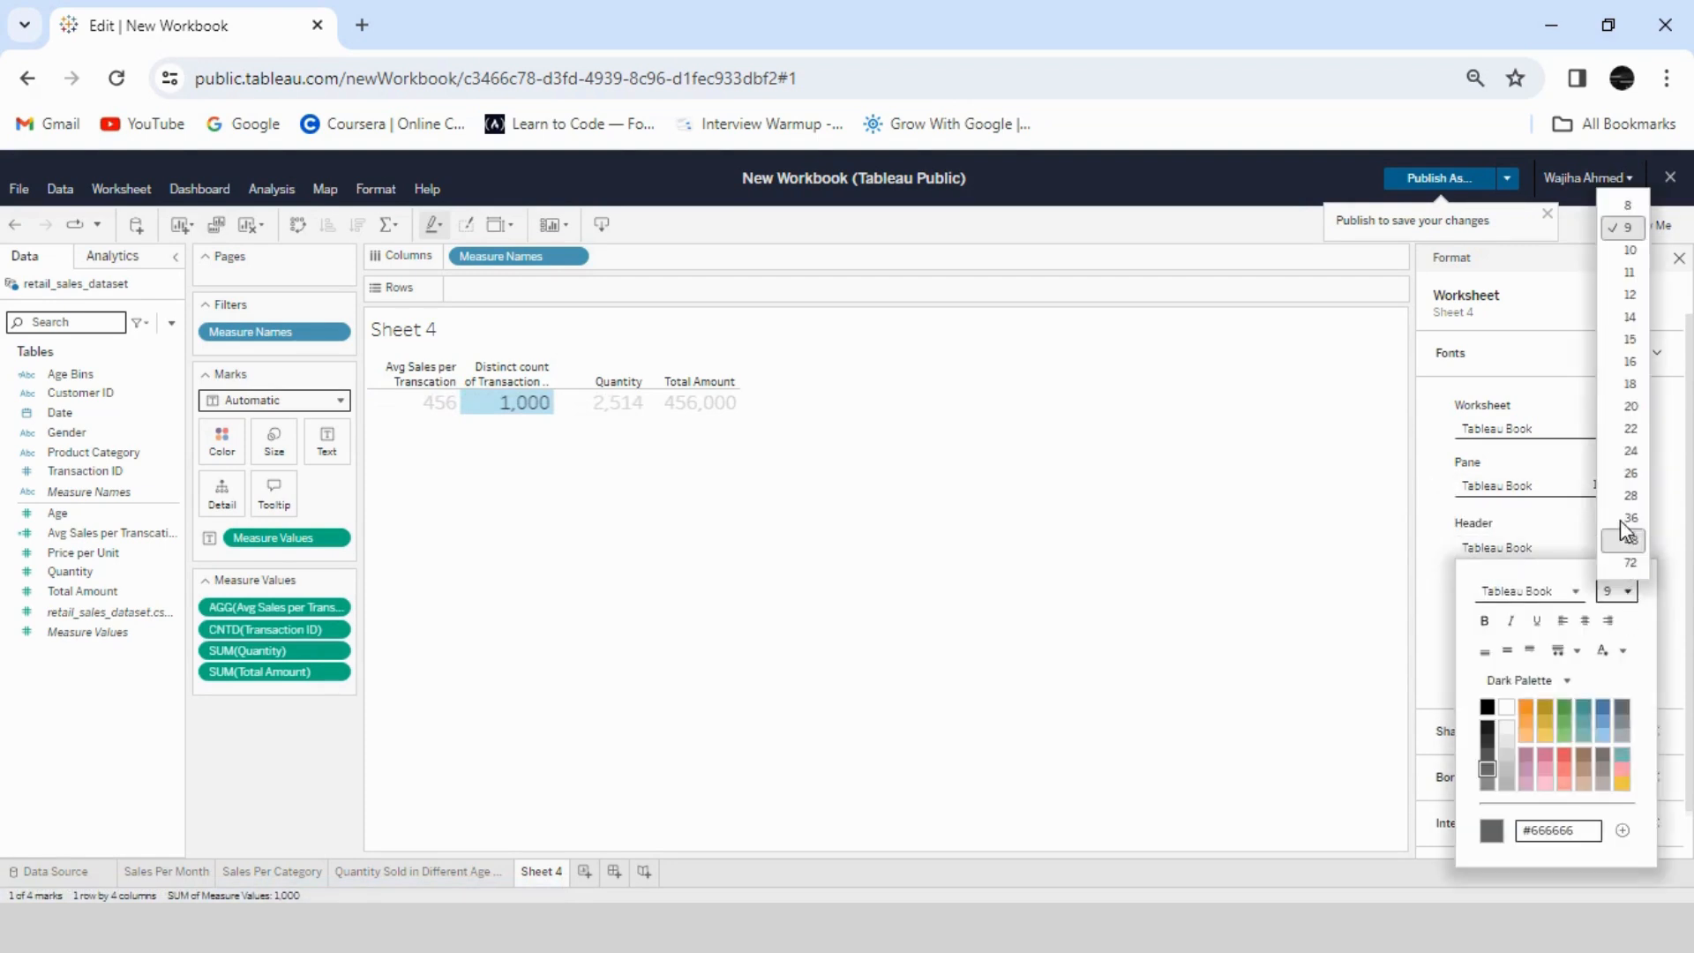
pyautogui.click(1628, 363)
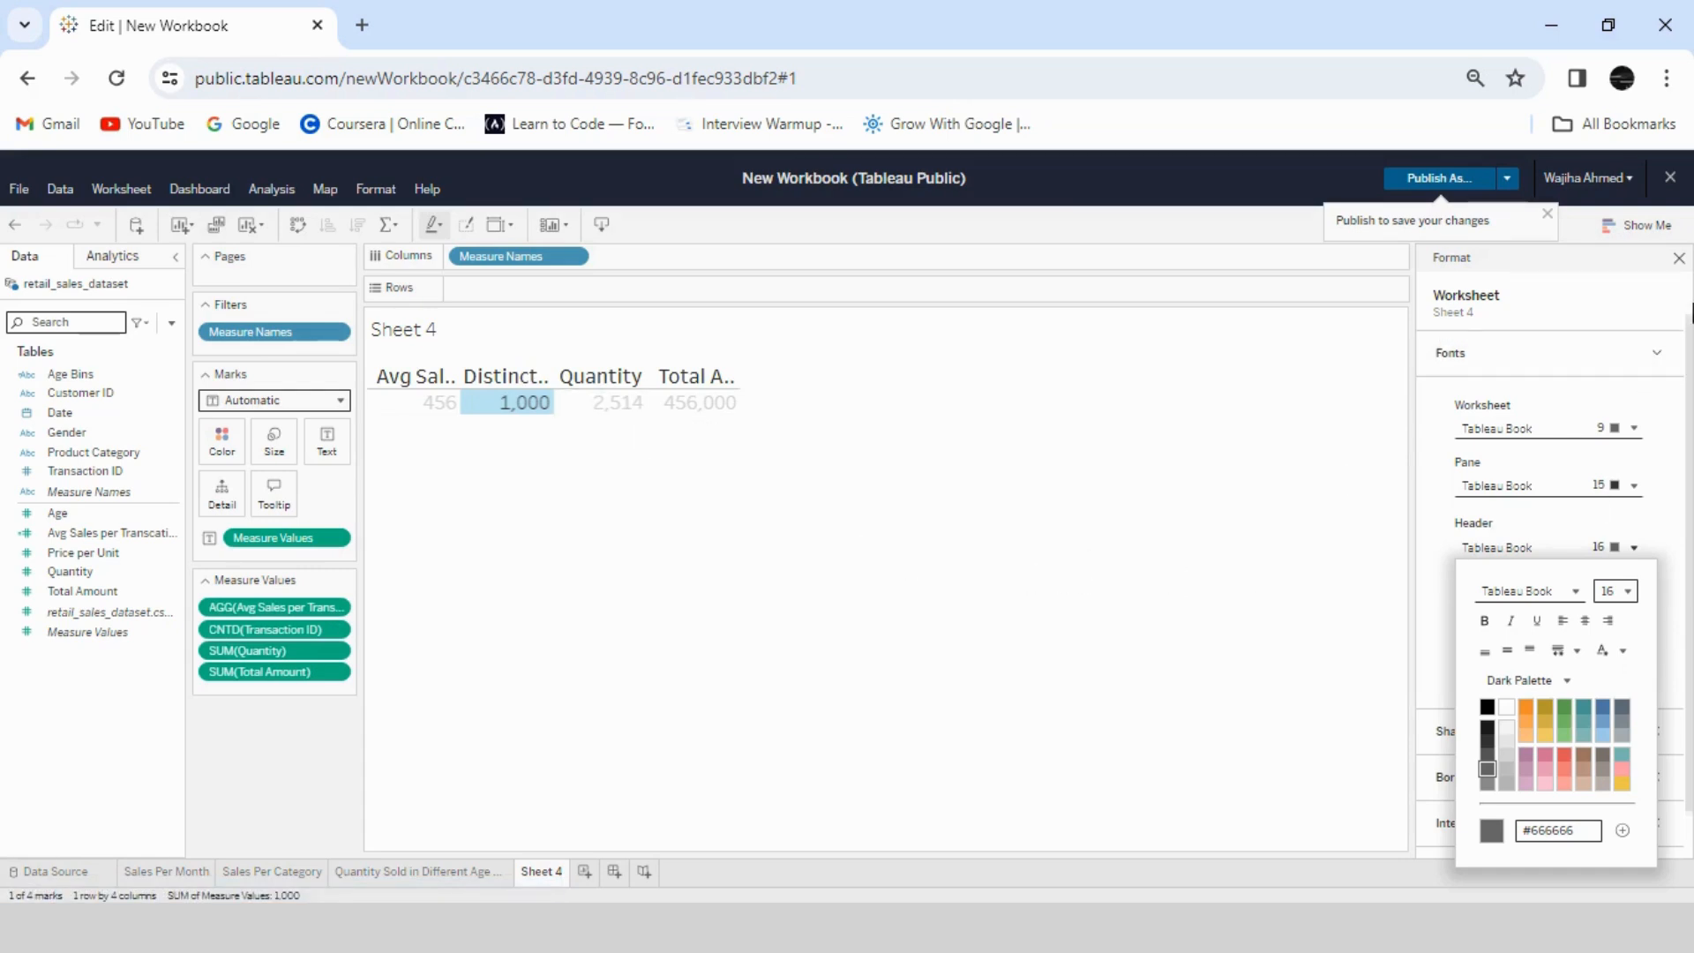
pyautogui.click(1679, 258)
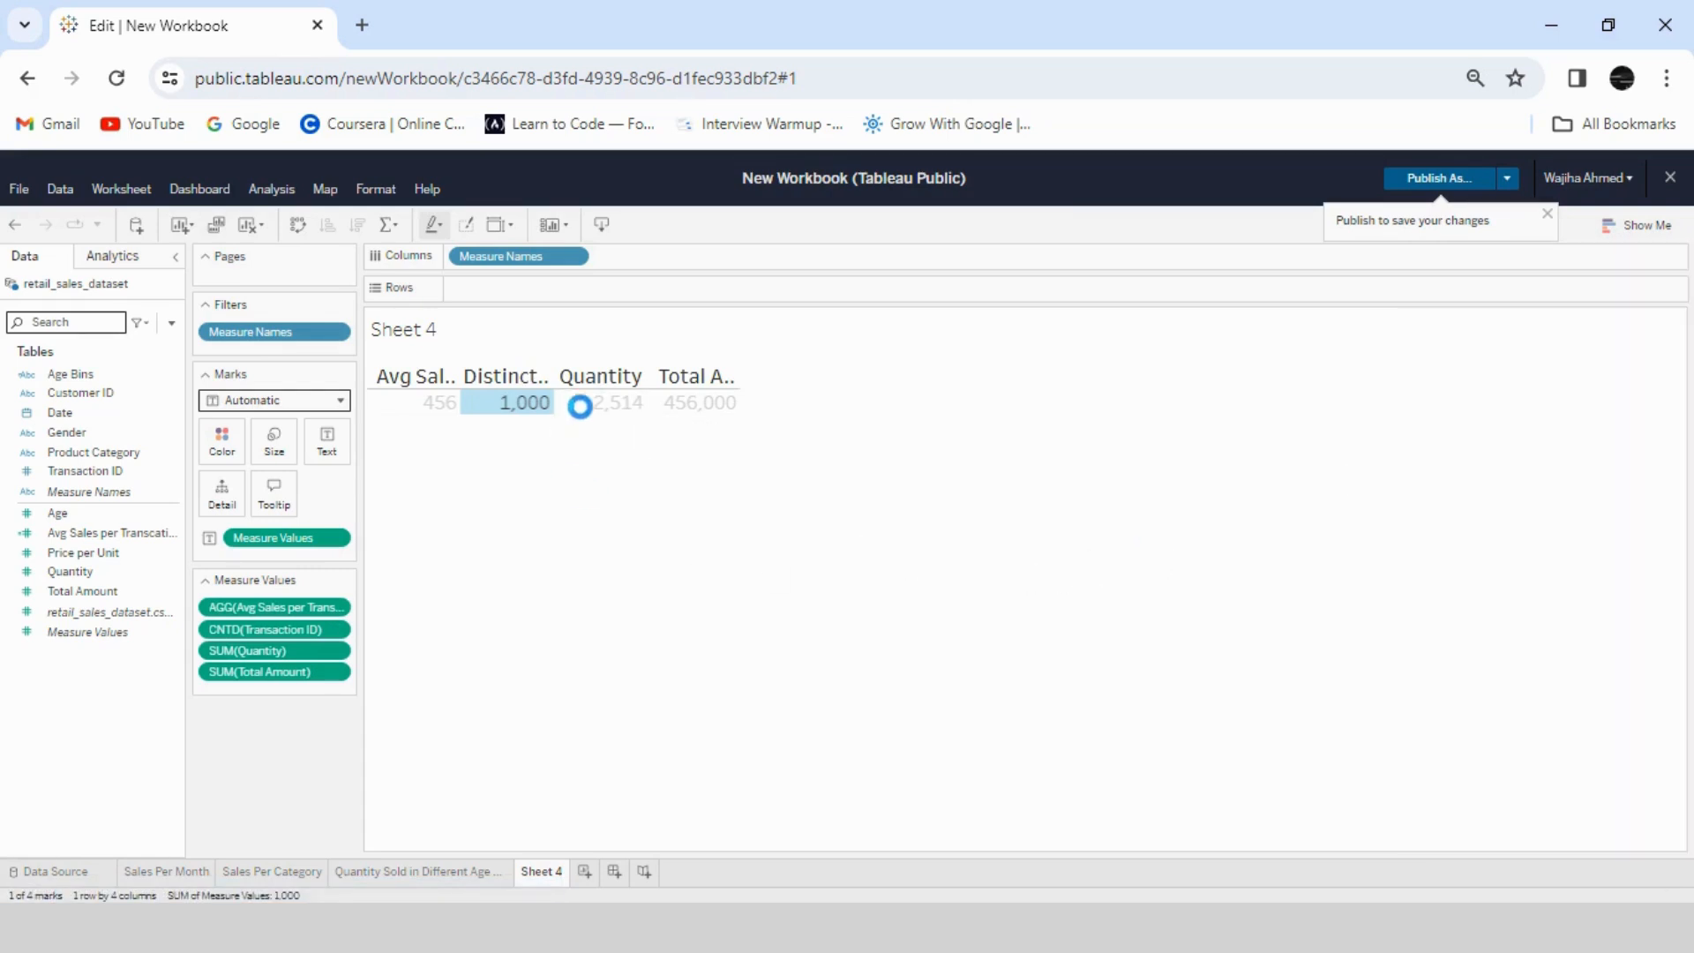
# - Fit the text table to the entire view
pyautogui.click(567, 226)
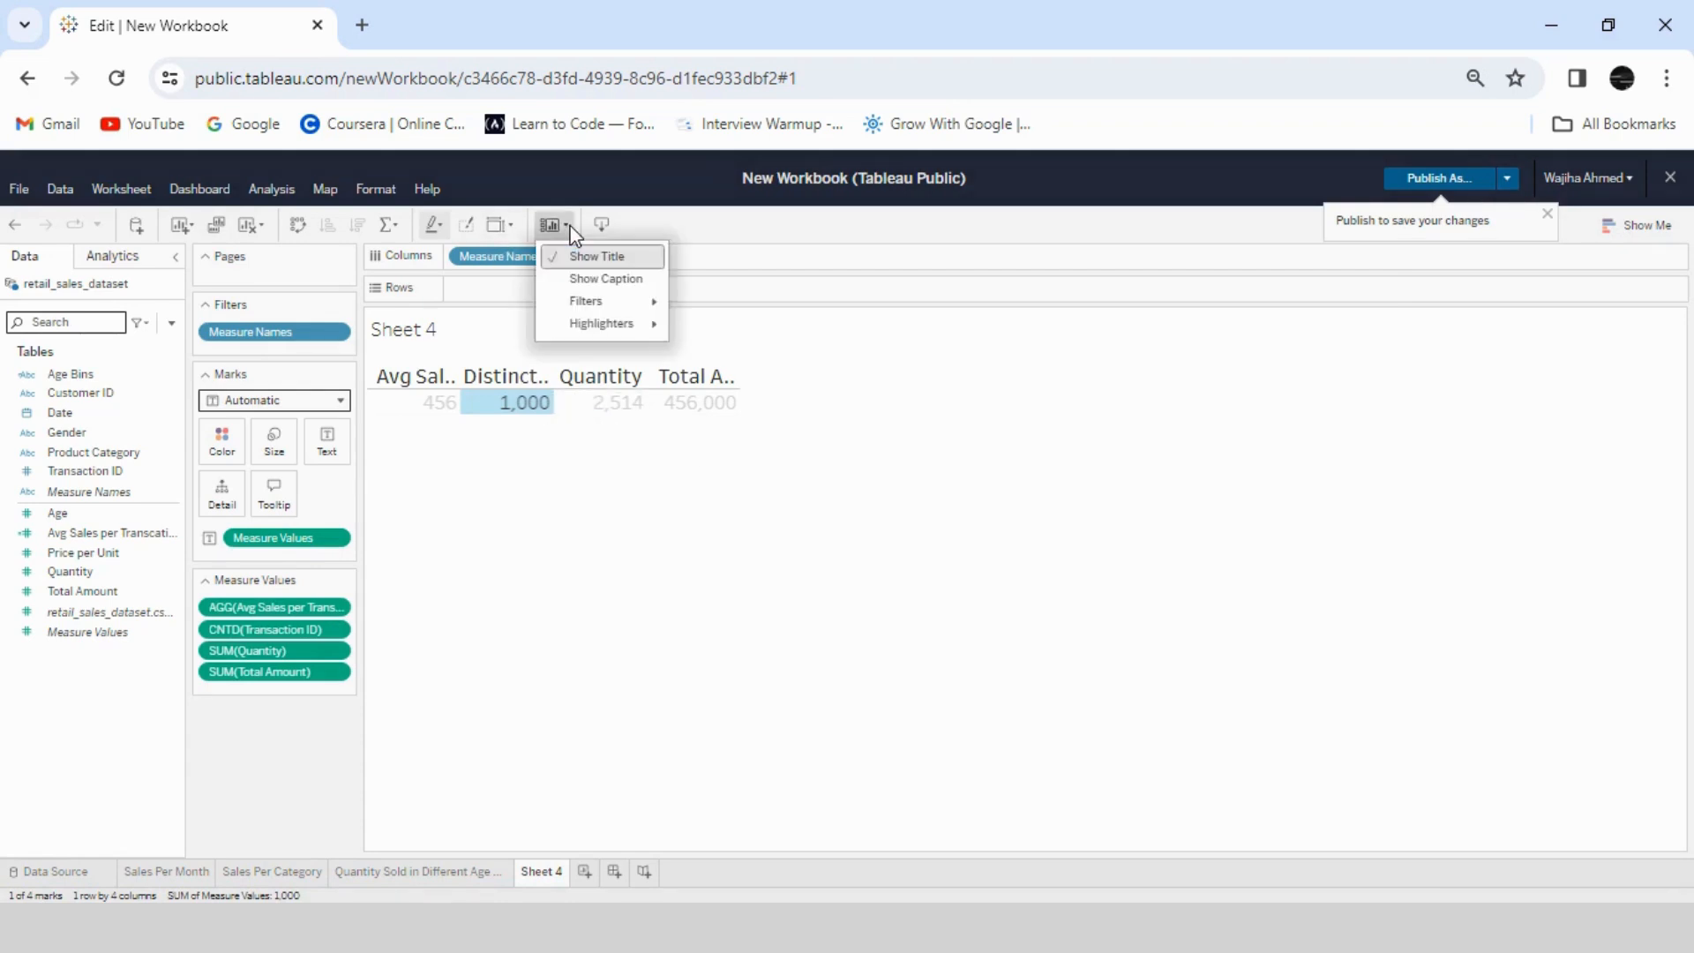
pyautogui.click(510, 225)
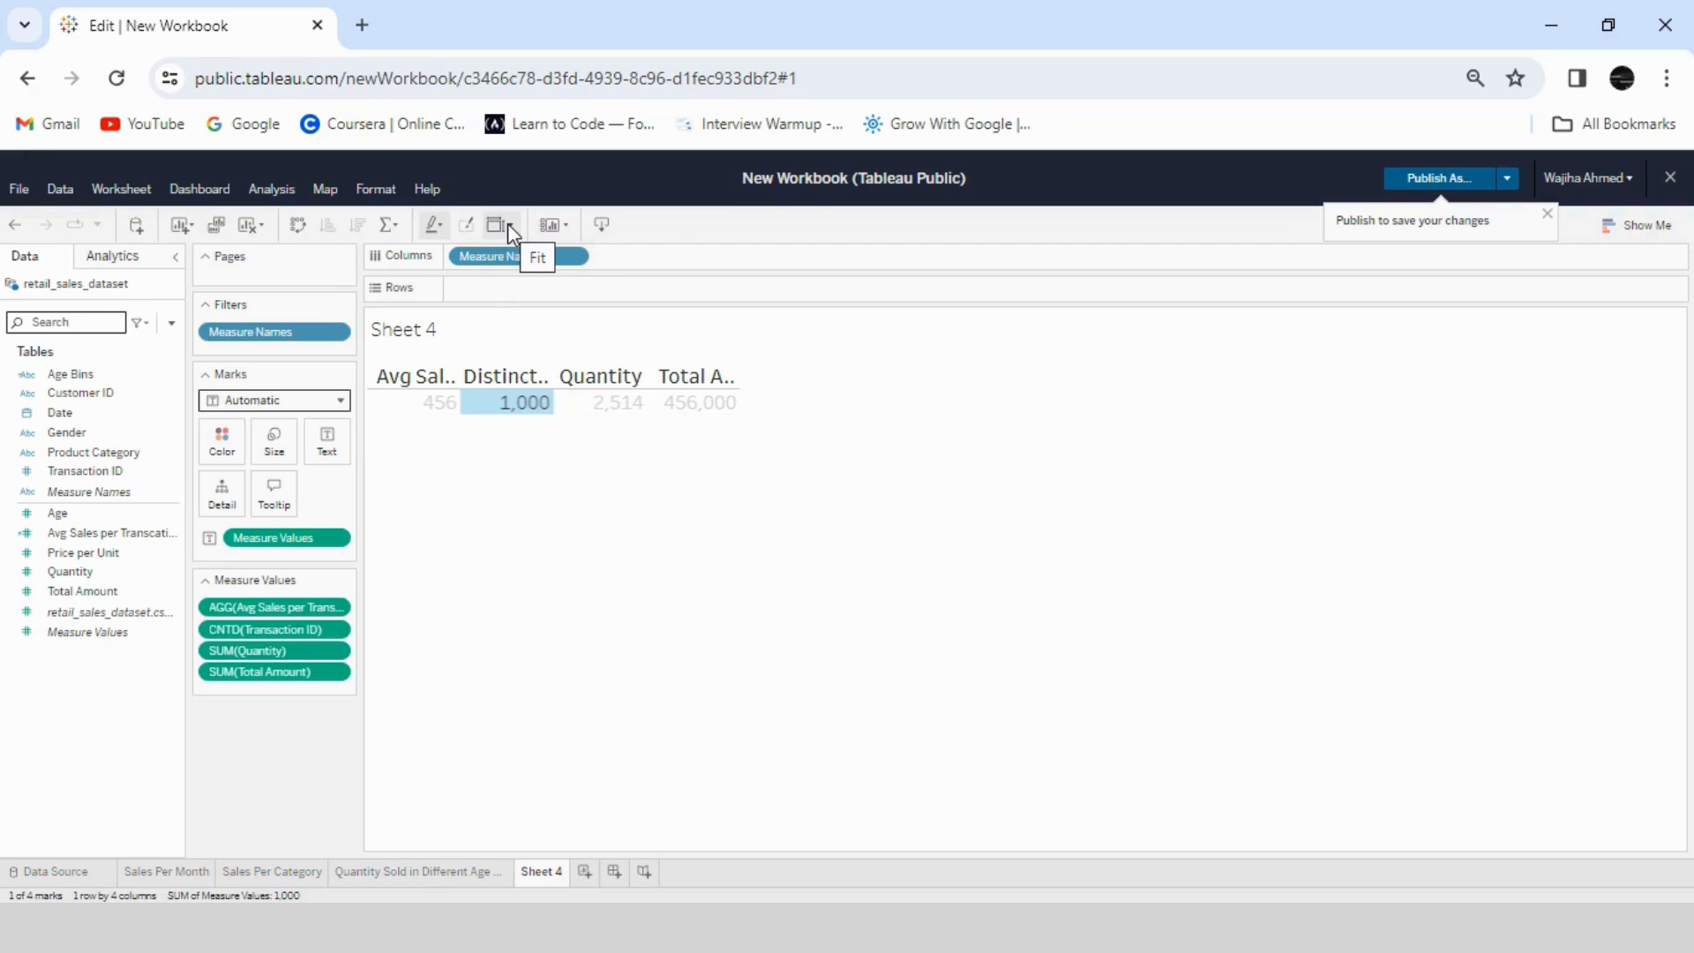
pyautogui.click(506, 224)
pyautogui.click(532, 321)
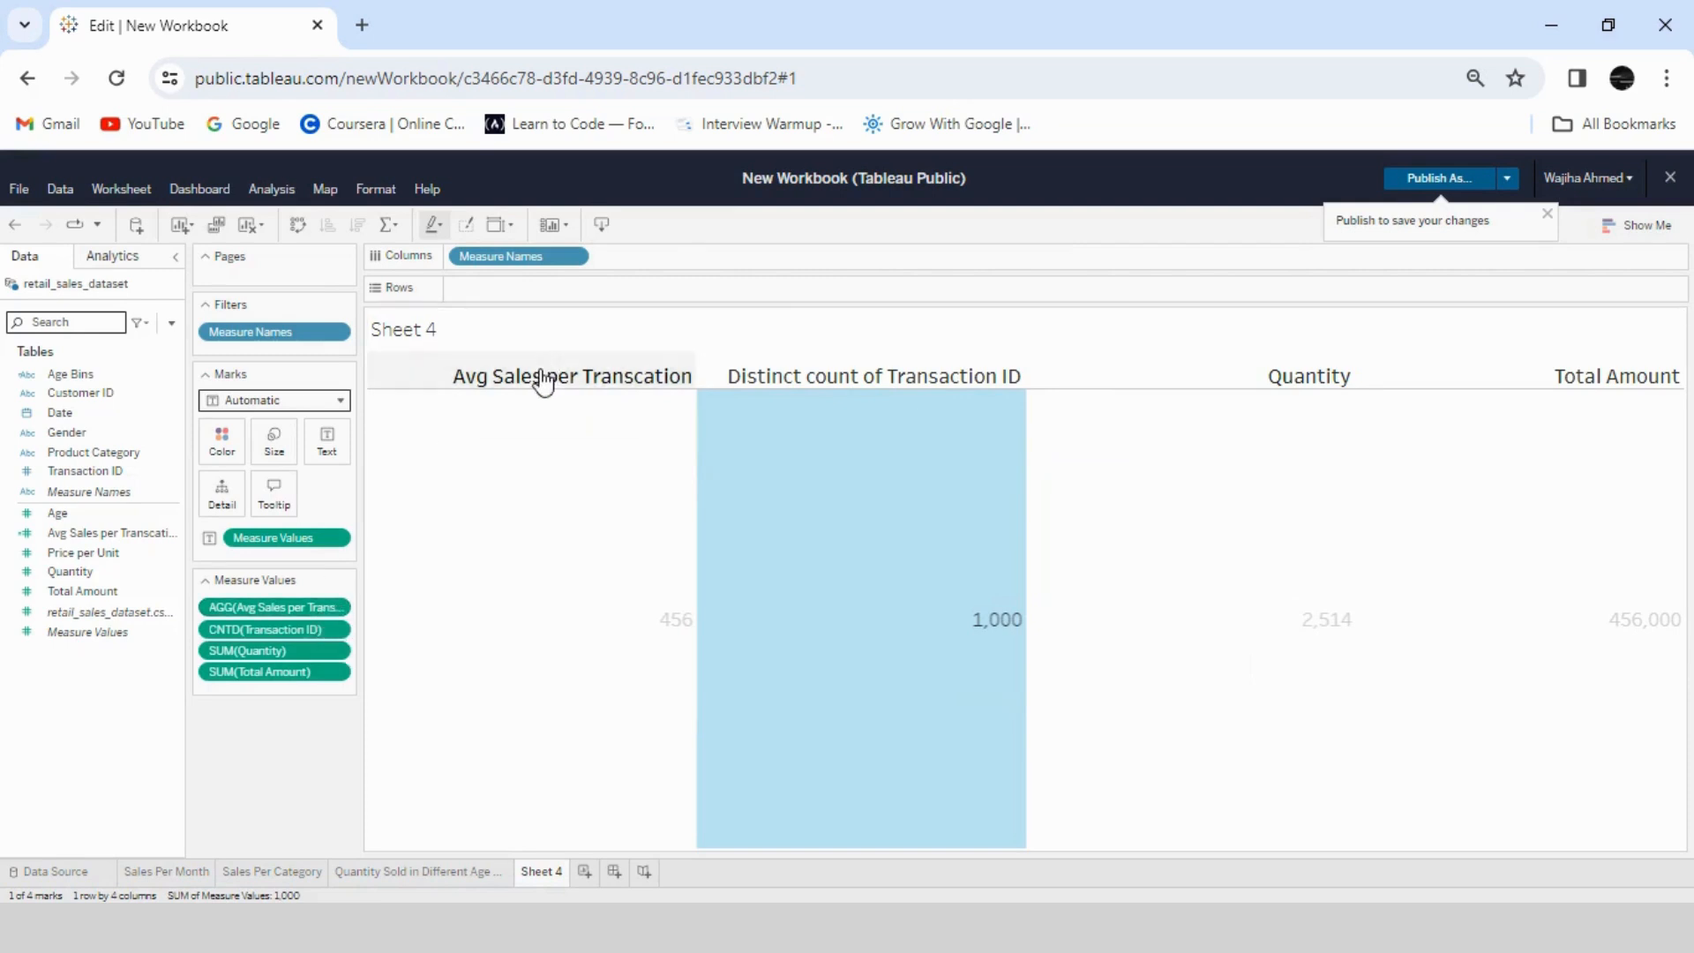
# - Change the alias of the Distinct count of Transaction ID column header to "Total Transaction"
pyautogui.rightClick(806, 379)
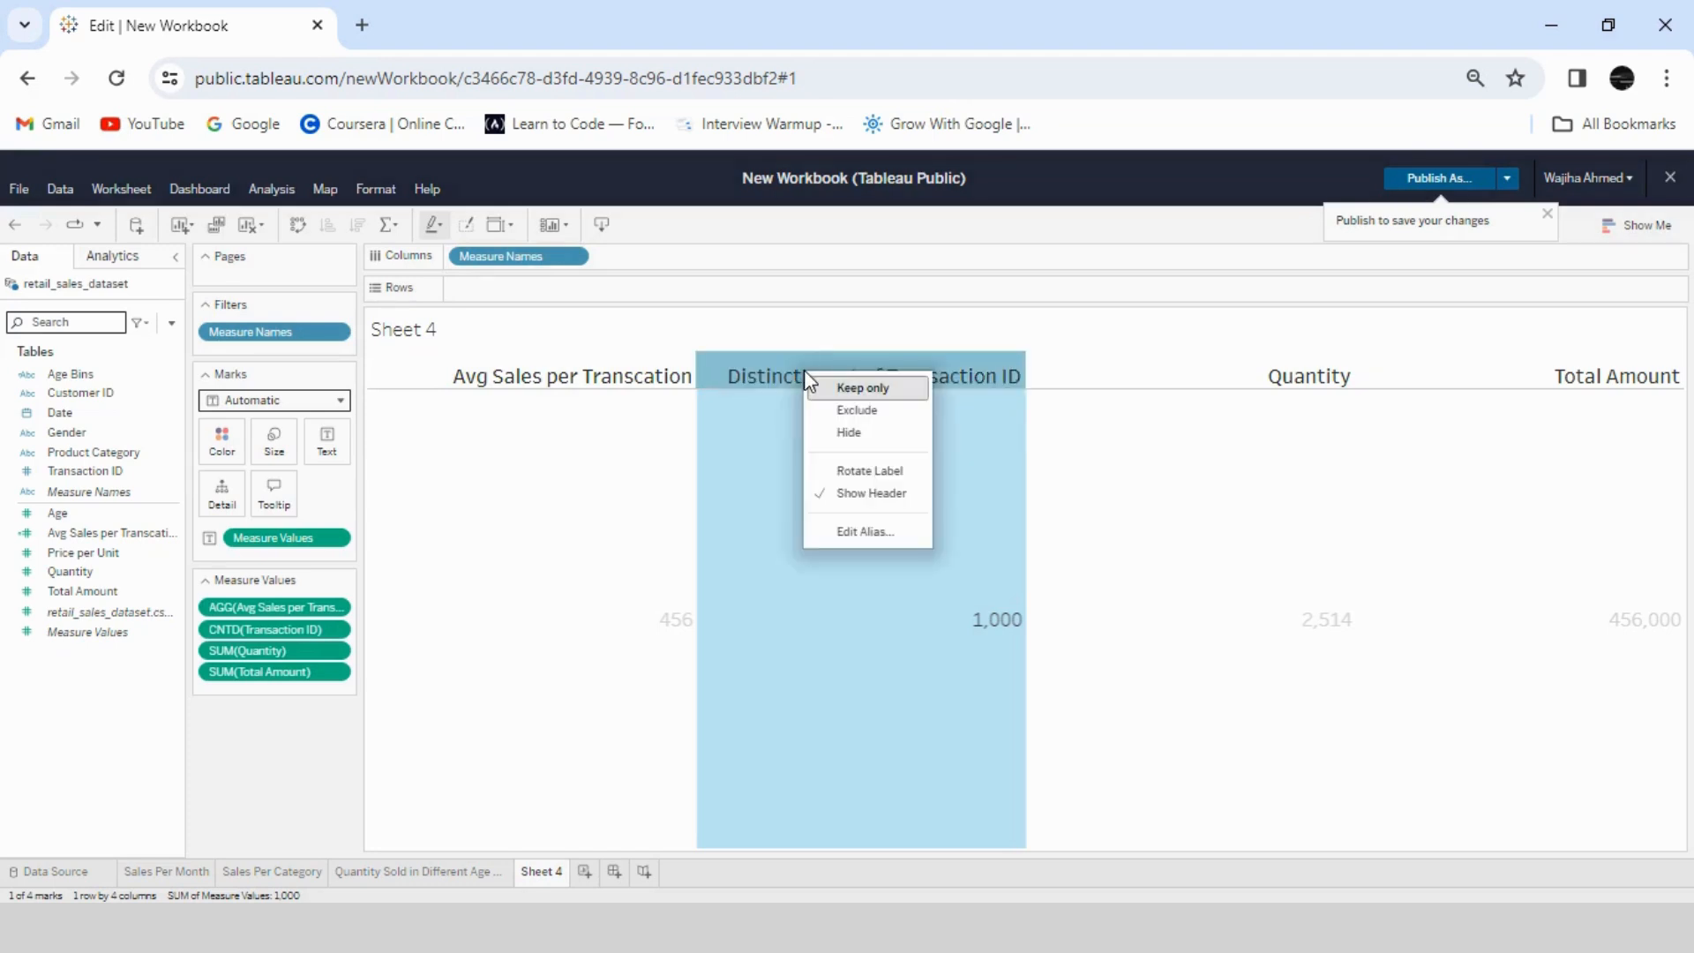
pyautogui.click(834, 531)
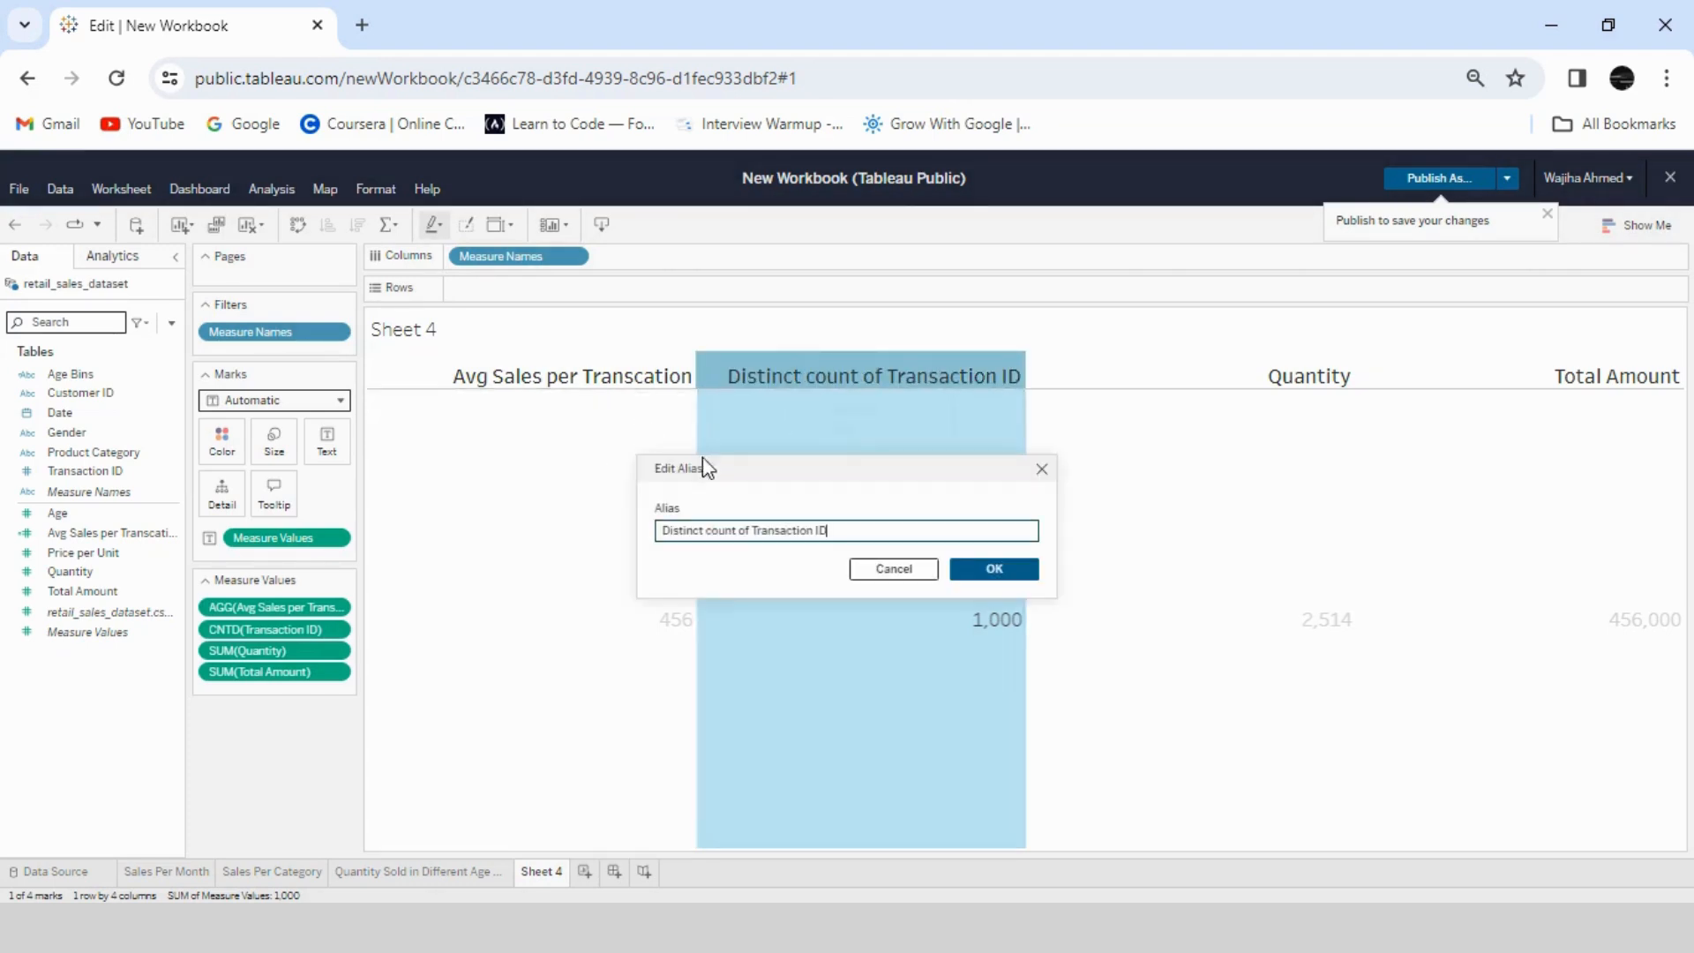
pyautogui.moveTo(752, 531); pyautogui.dragTo(678, 522)
pyautogui.write('Total Transaction')
pyautogui.click(991, 568)
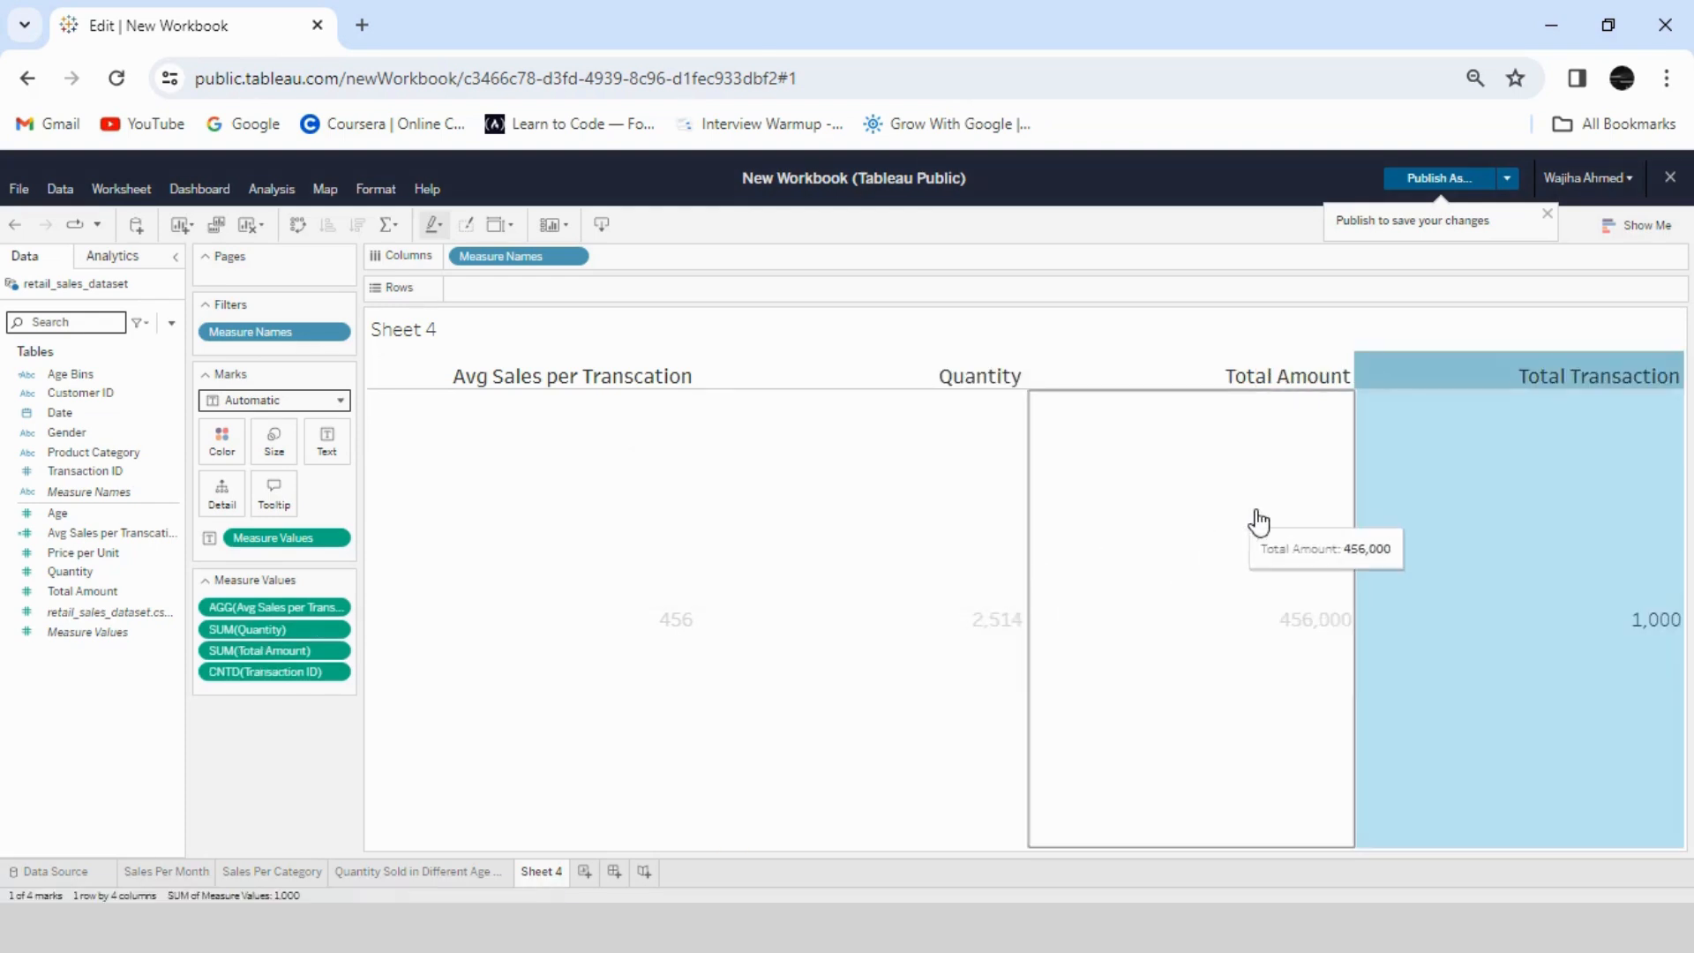
# - Change the alias of the Total Amount column header to "Total Sales"
pyautogui.click(1287, 386)
pyautogui.rightClick(1287, 388)
pyautogui.click(1348, 544)
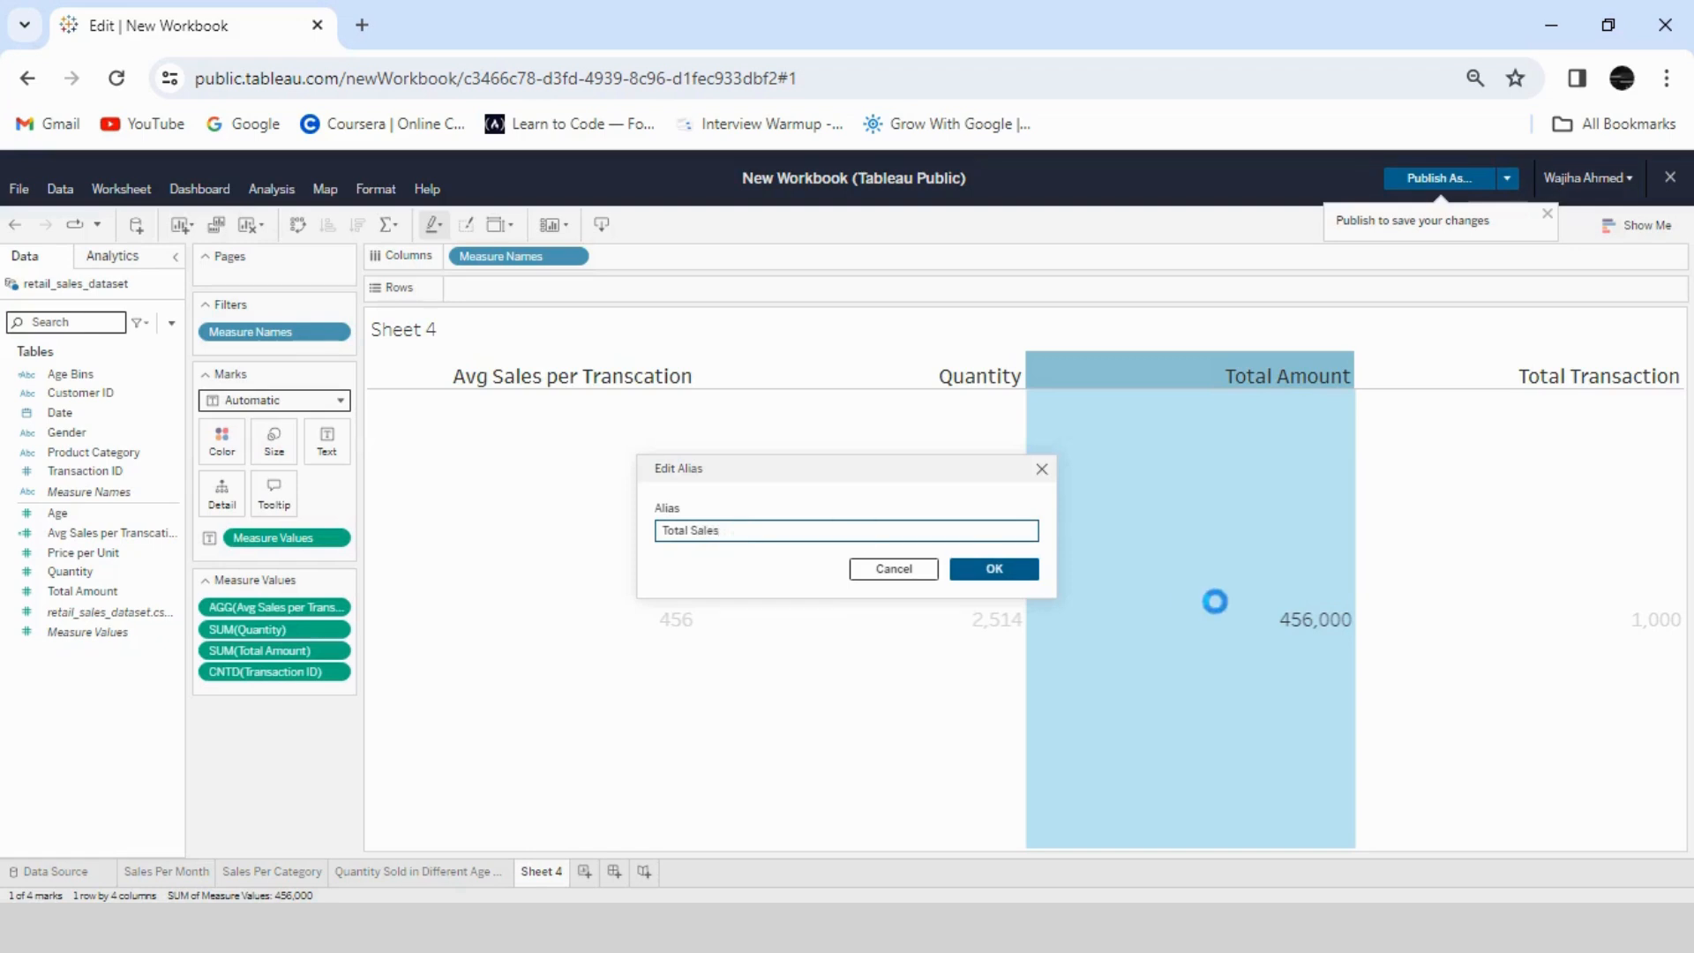
pyautogui.press('Return')
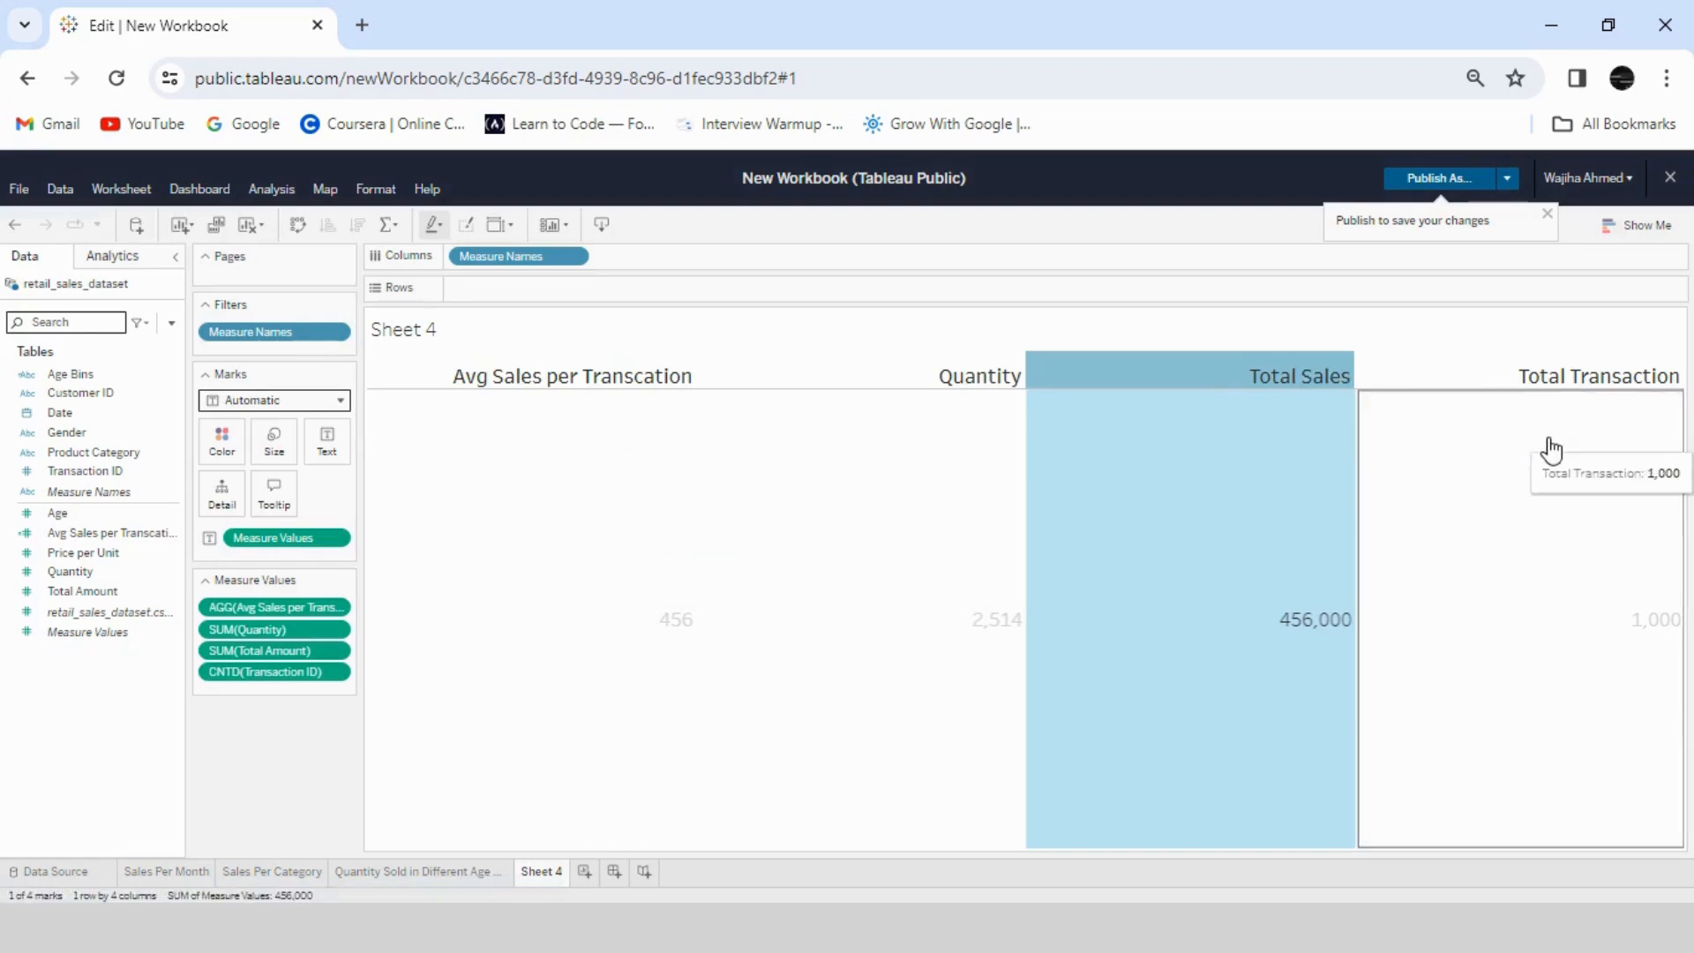
# - Change the alias of the Quantity column header to "Quantity Sold"
pyautogui.rightClick(987, 392)
pyautogui.click(1036, 538)
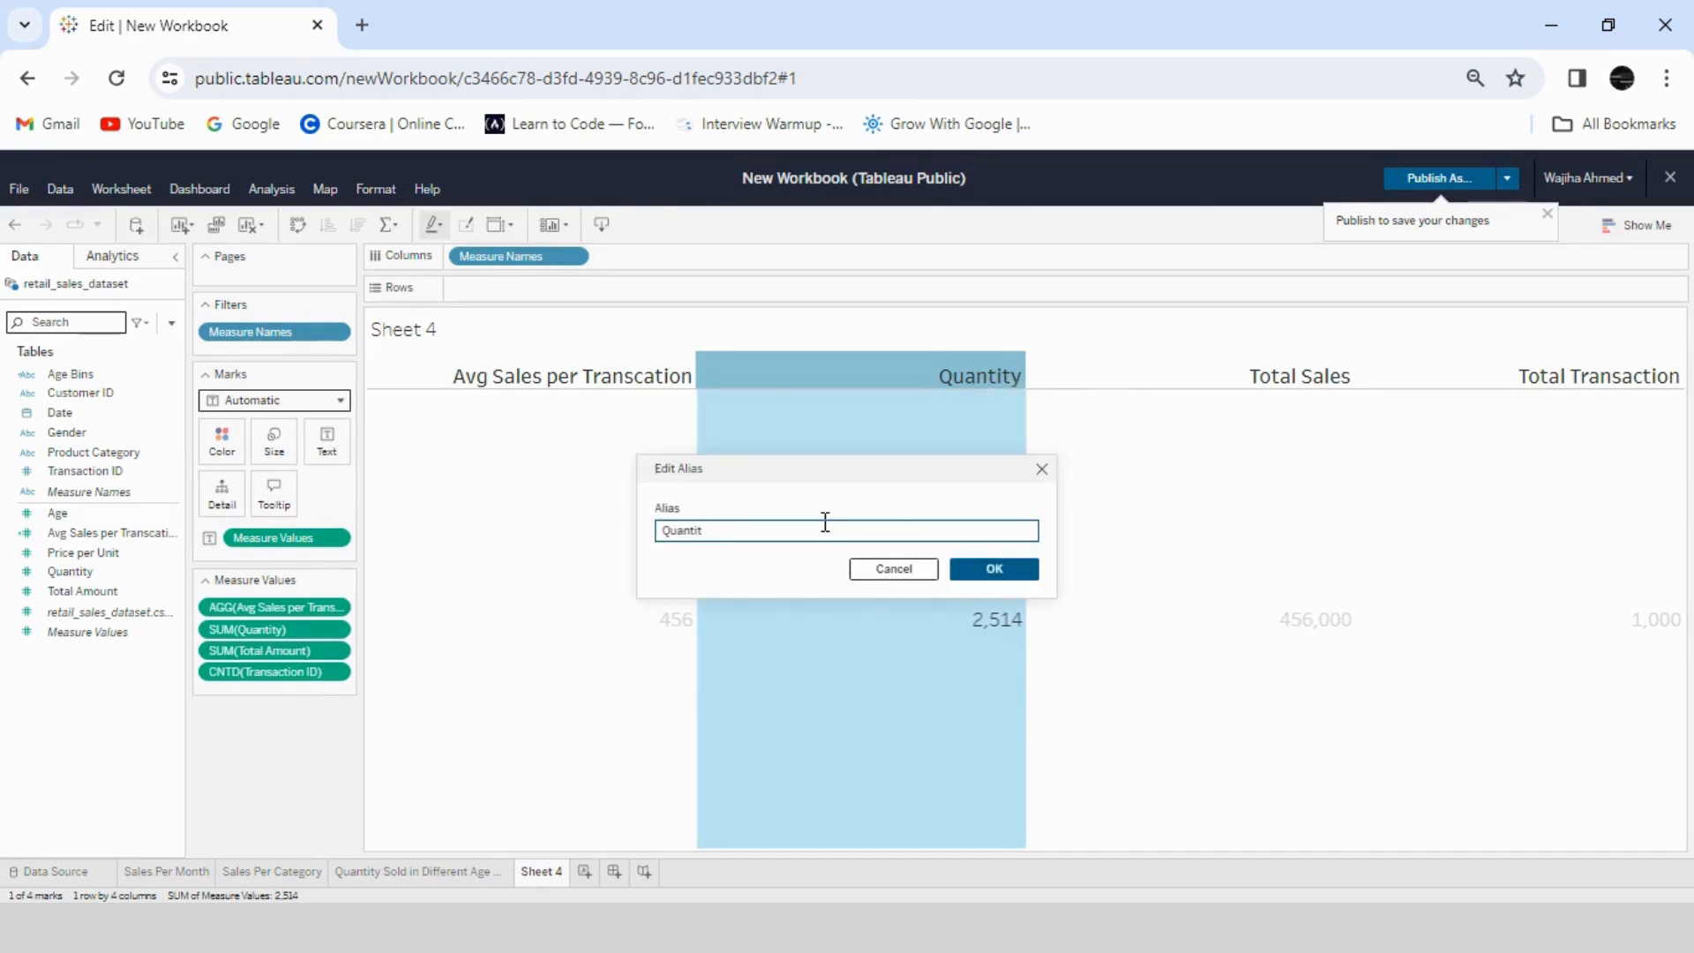
pyautogui.write('Sold')
pyautogui.click(716, 533)
pyautogui.press('Return')
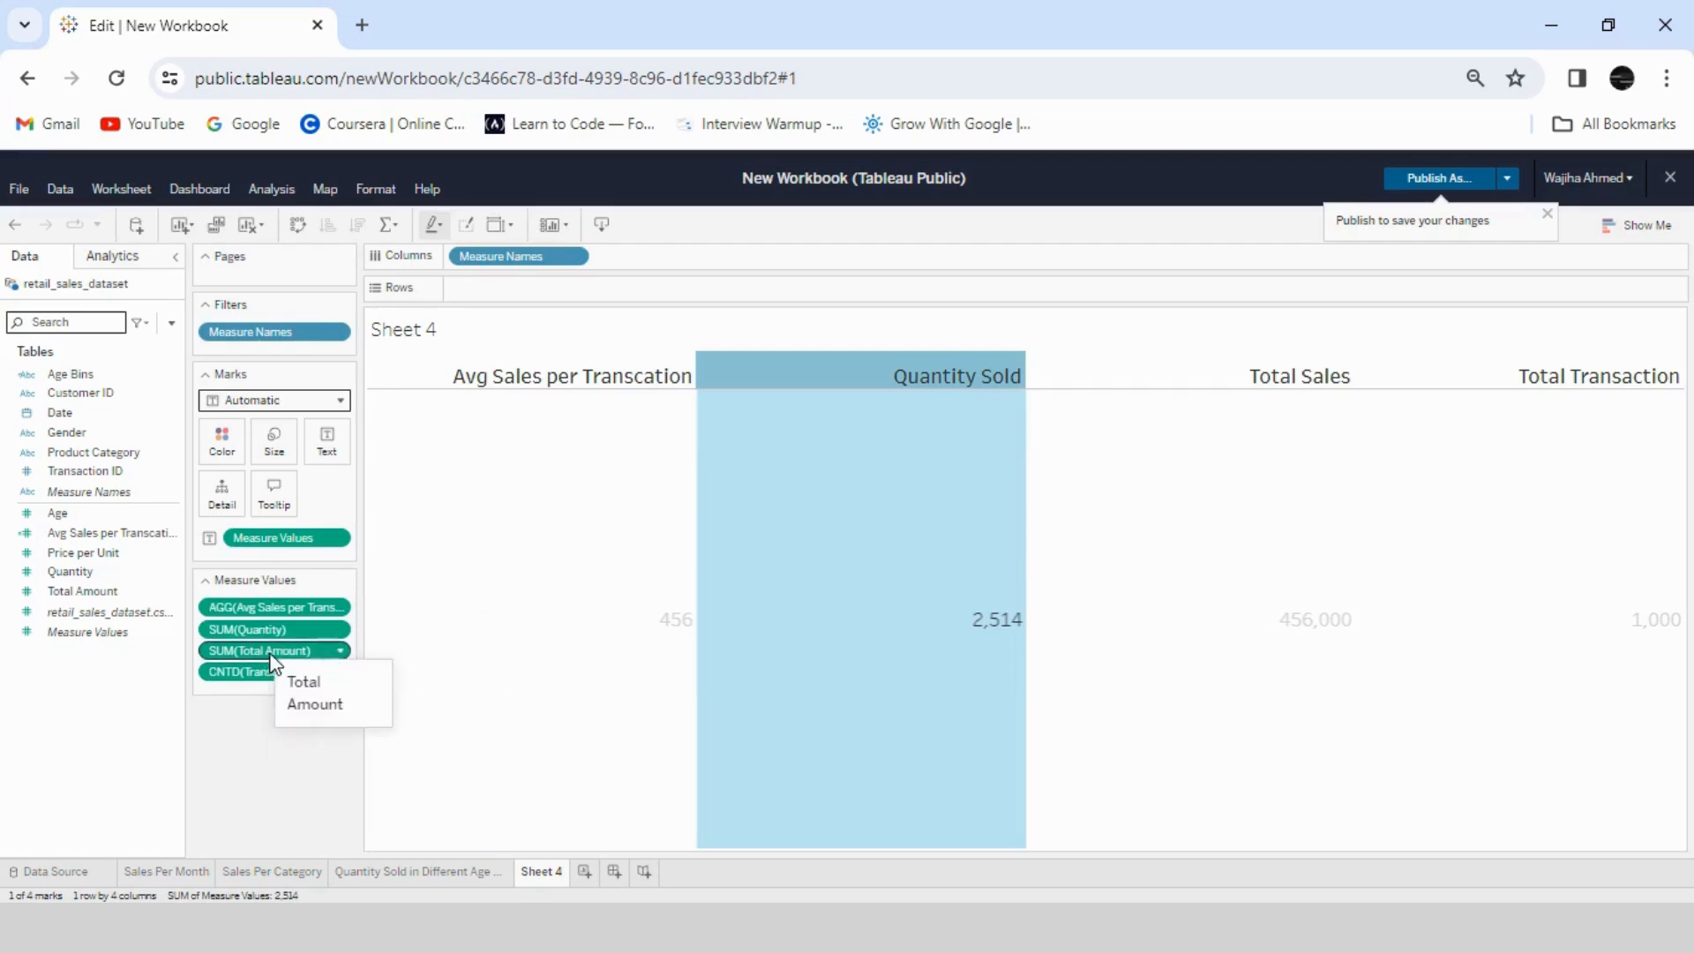
# - Reorder the table's measures to Total Amount, Avg Sales per Transcation, distinct count of Transaction ID, and Quantity
pyautogui.moveTo(274, 650); pyautogui.dragTo(272, 591)
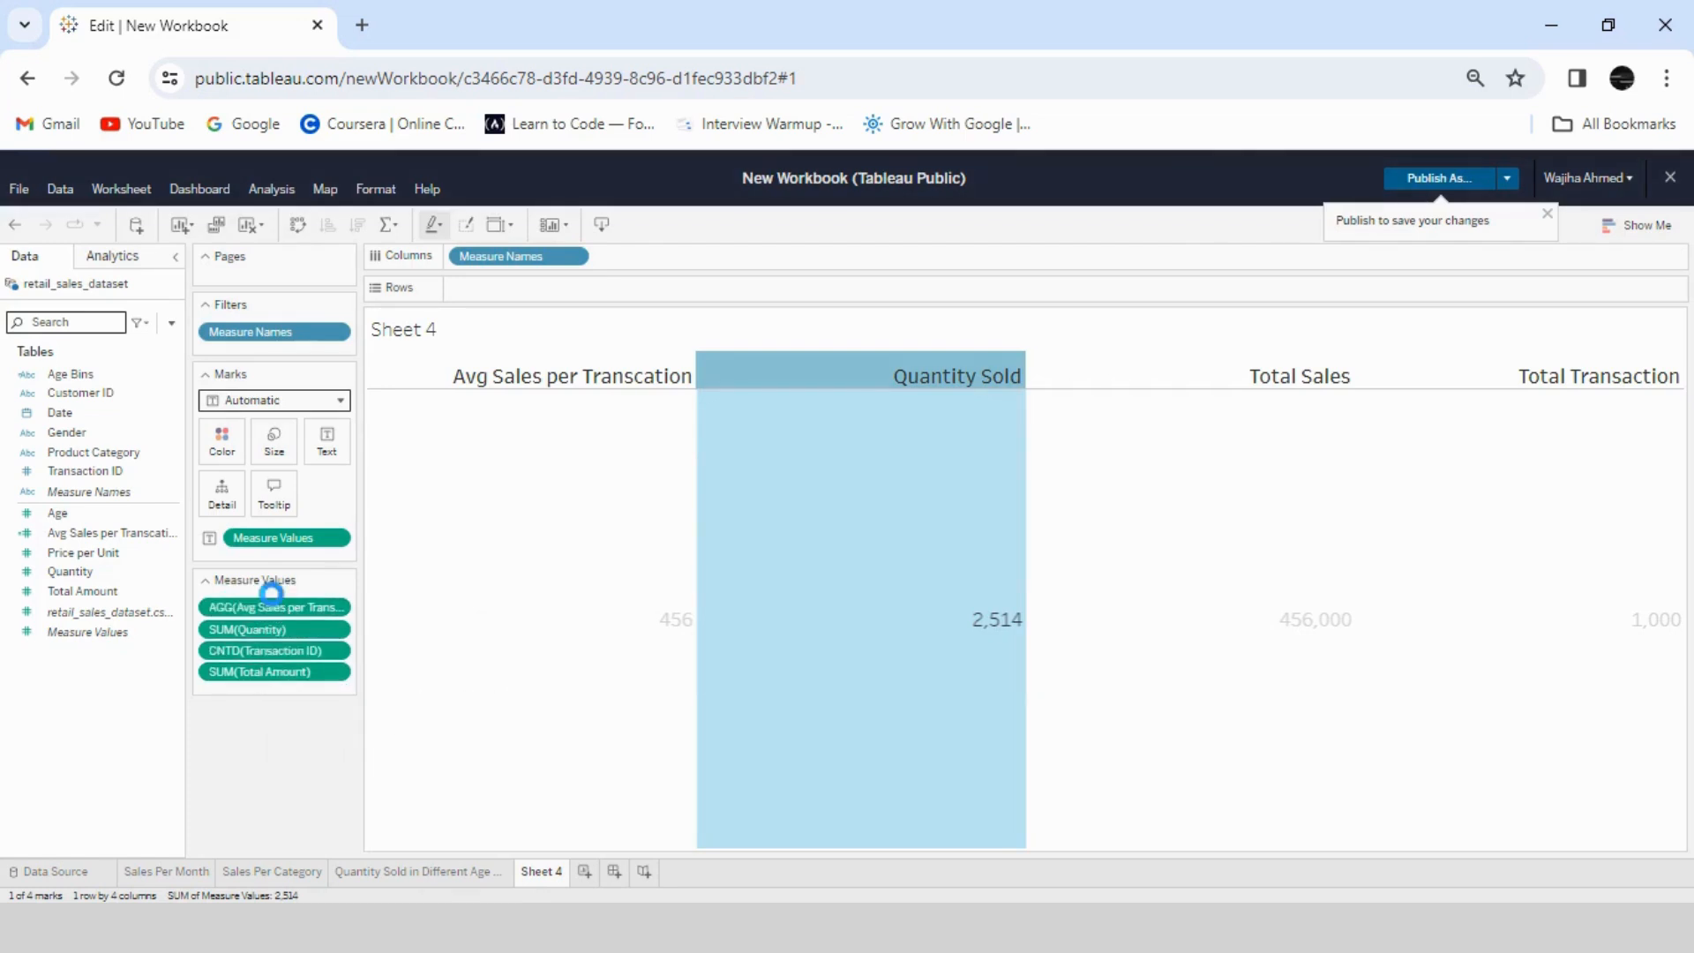
pyautogui.moveTo(265, 672); pyautogui.dragTo(264, 600)
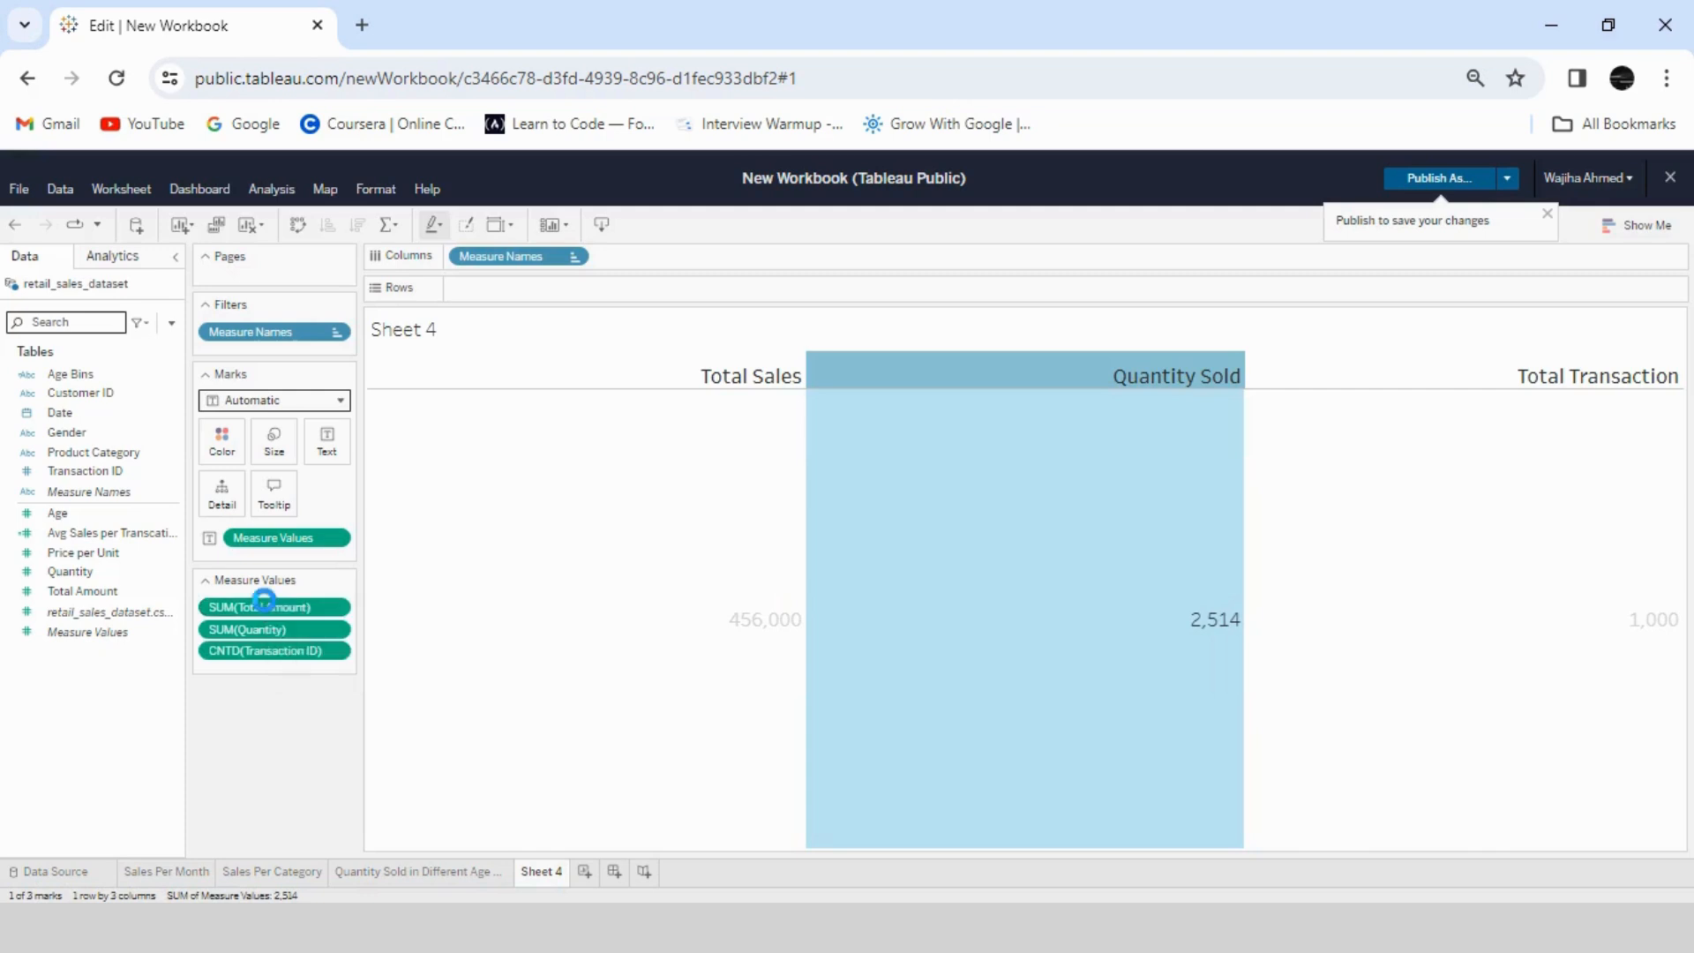
pyautogui.hotkey('ctrl', 'z')
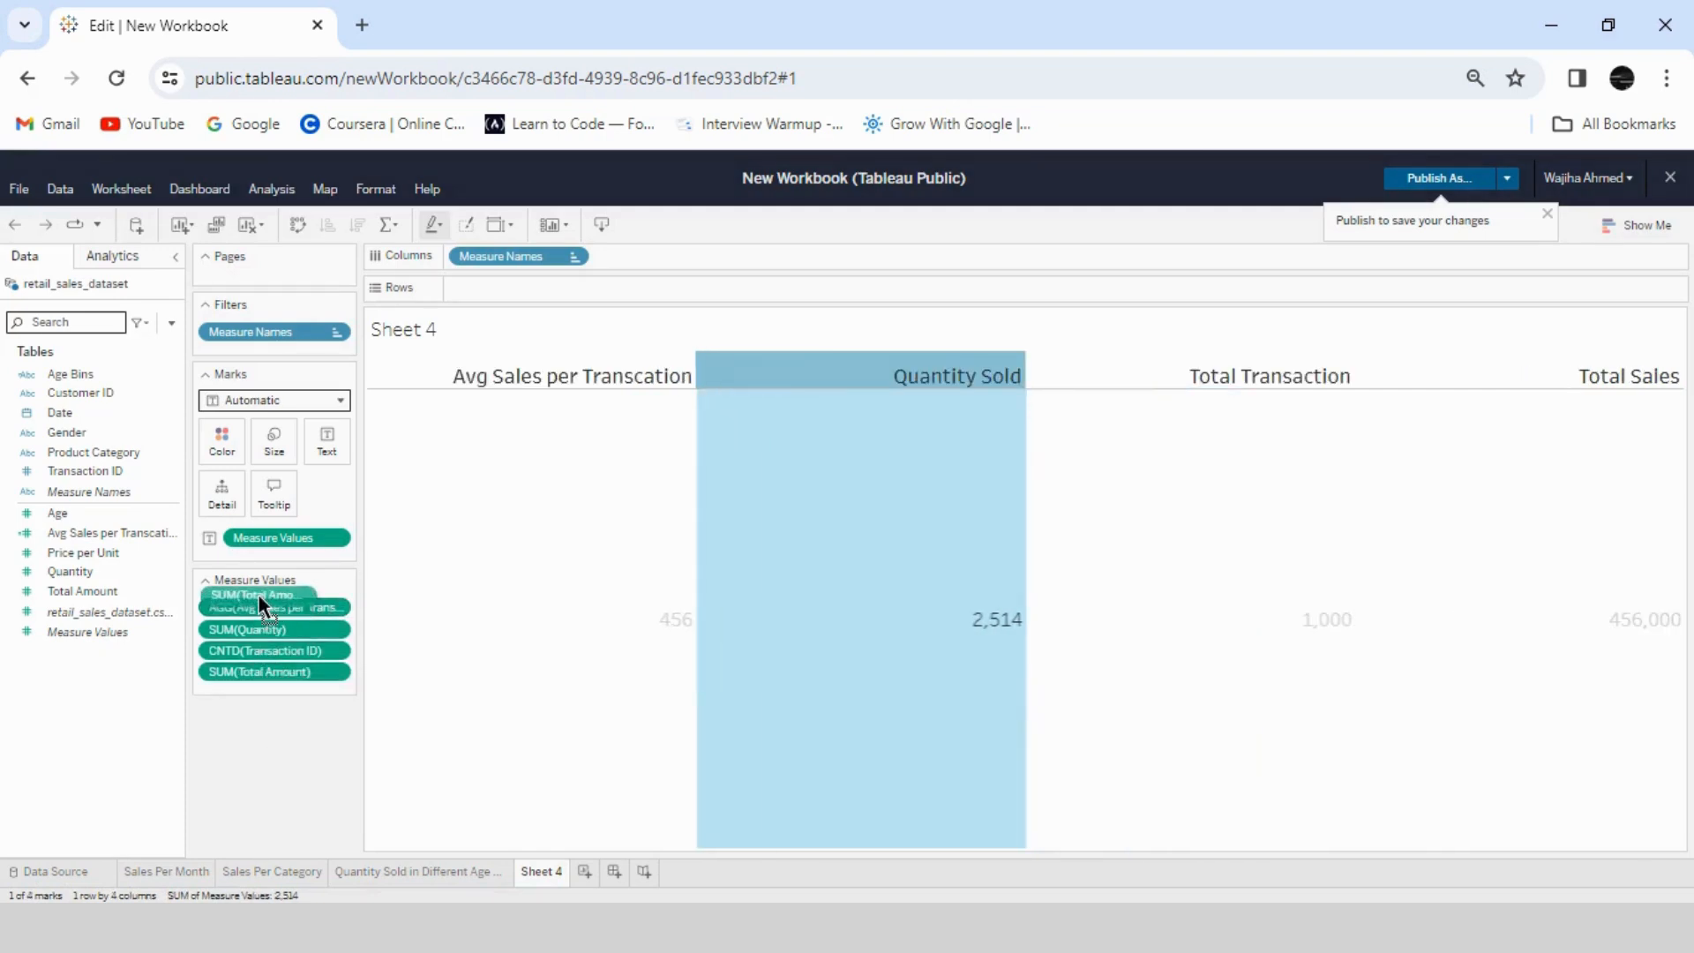
pyautogui.moveTo(264, 671); pyautogui.dragTo(258, 600)
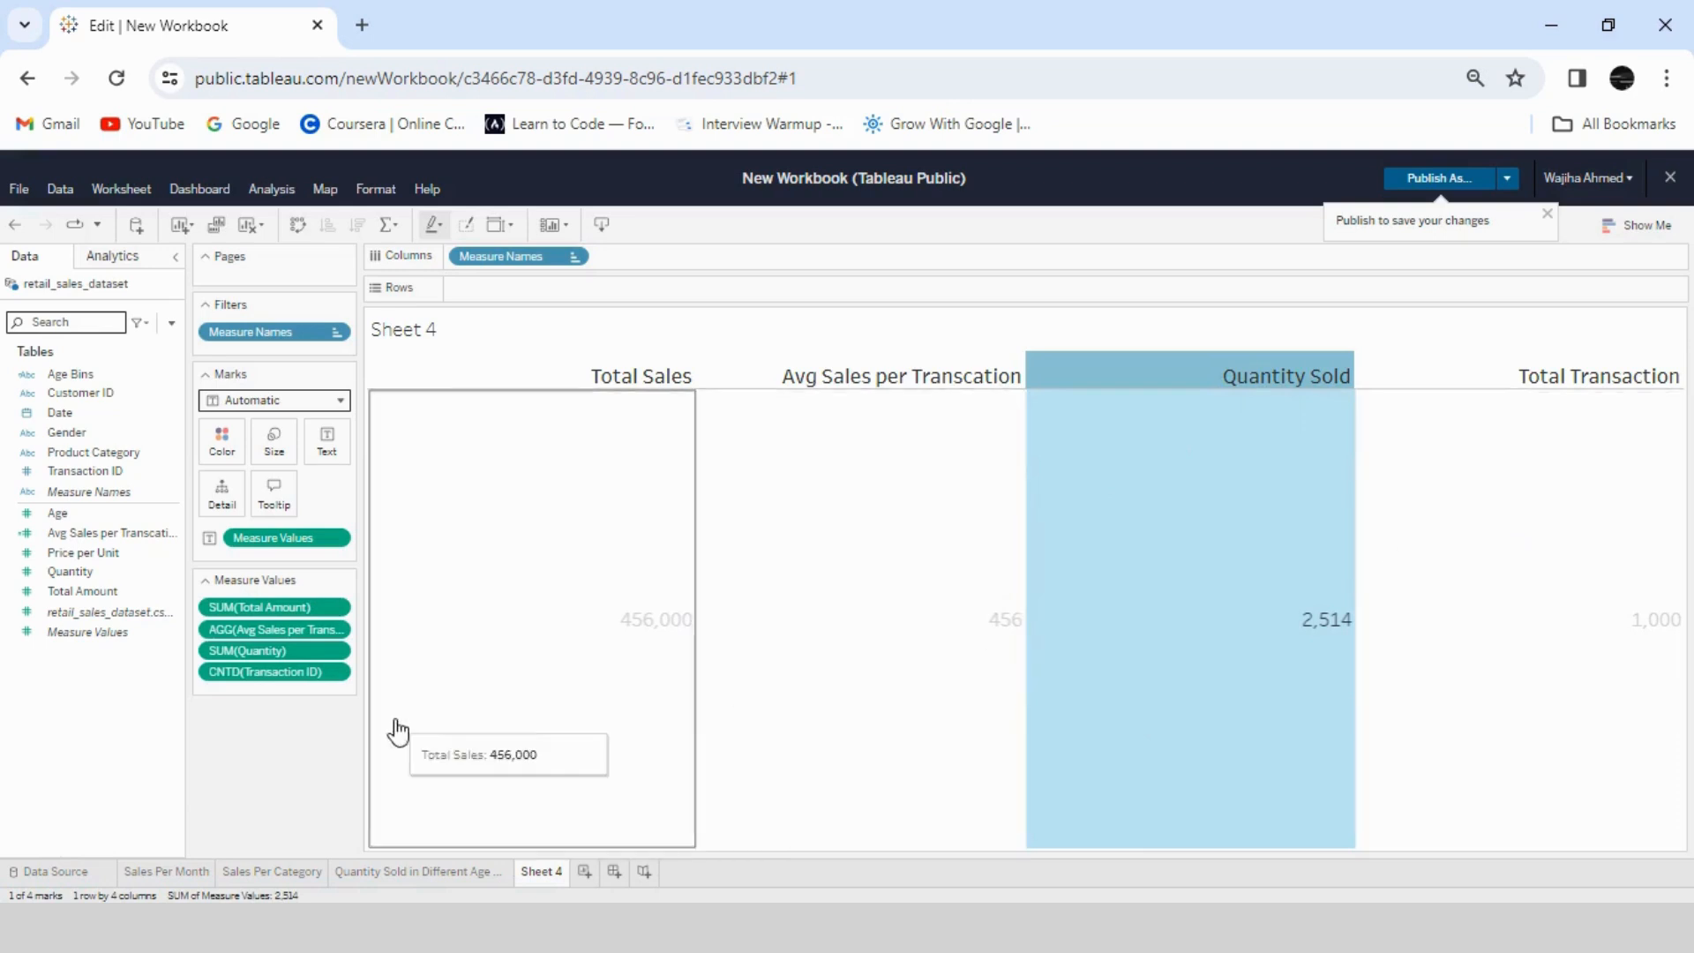
pyautogui.moveTo(265, 672); pyautogui.dragTo(261, 640)
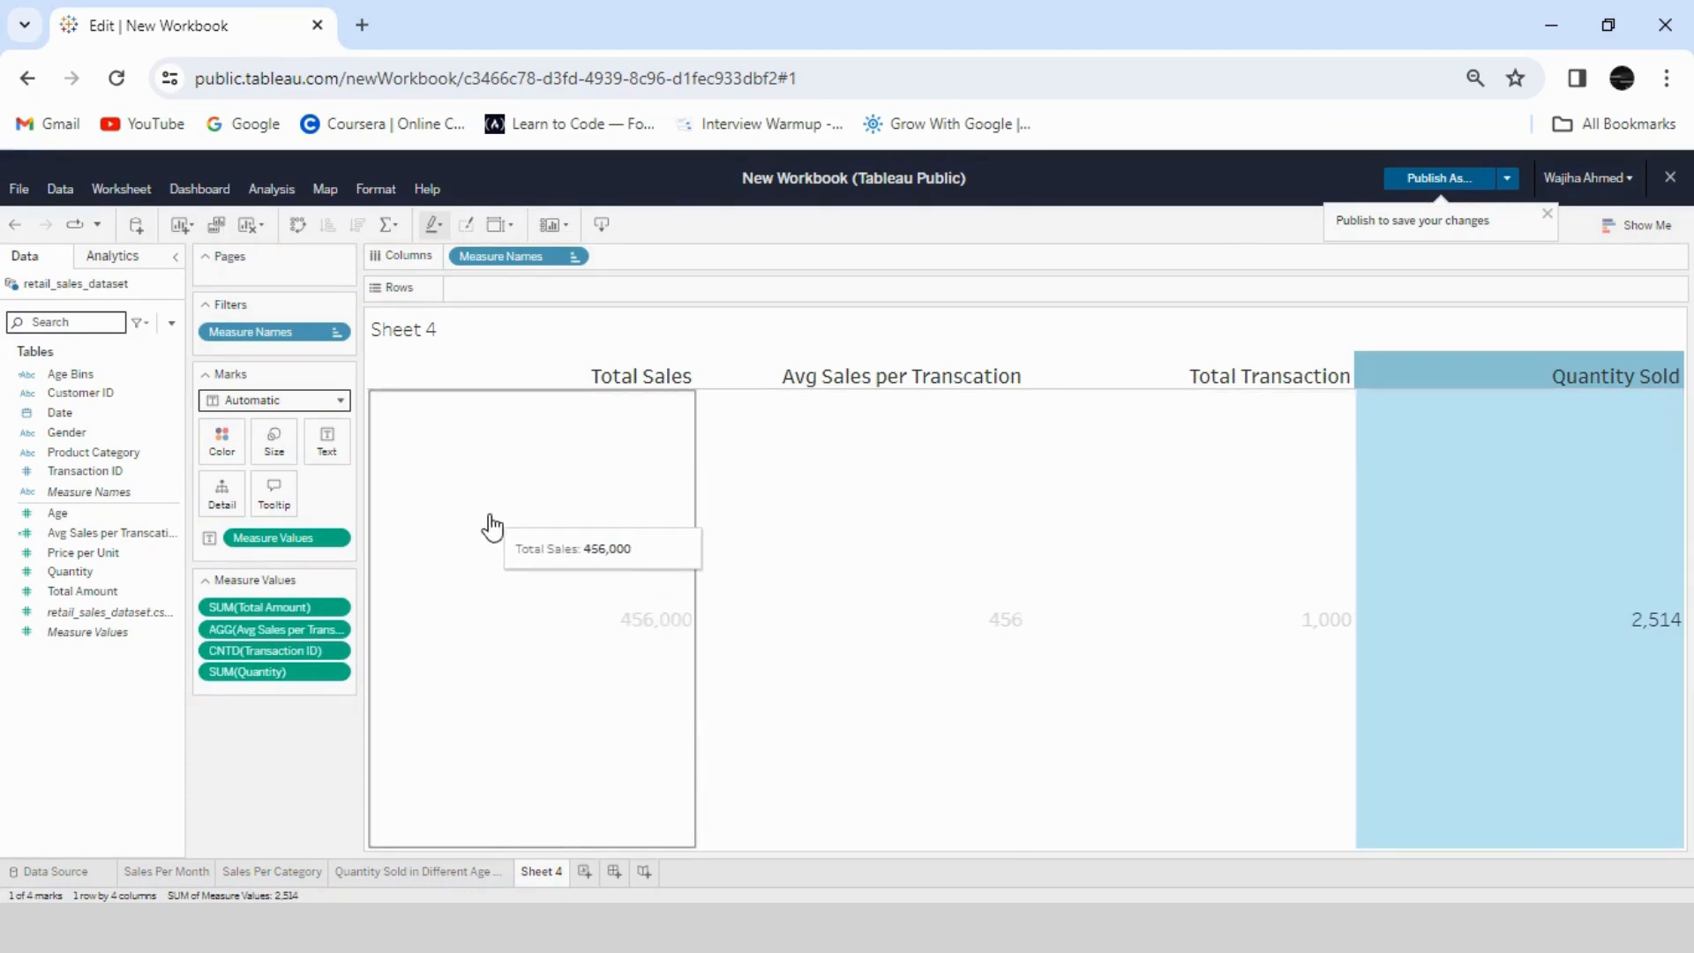
# - Format the Total Amount measure as custom currency in thousands (K) with 0 decimal places
pyautogui.click(340, 608)
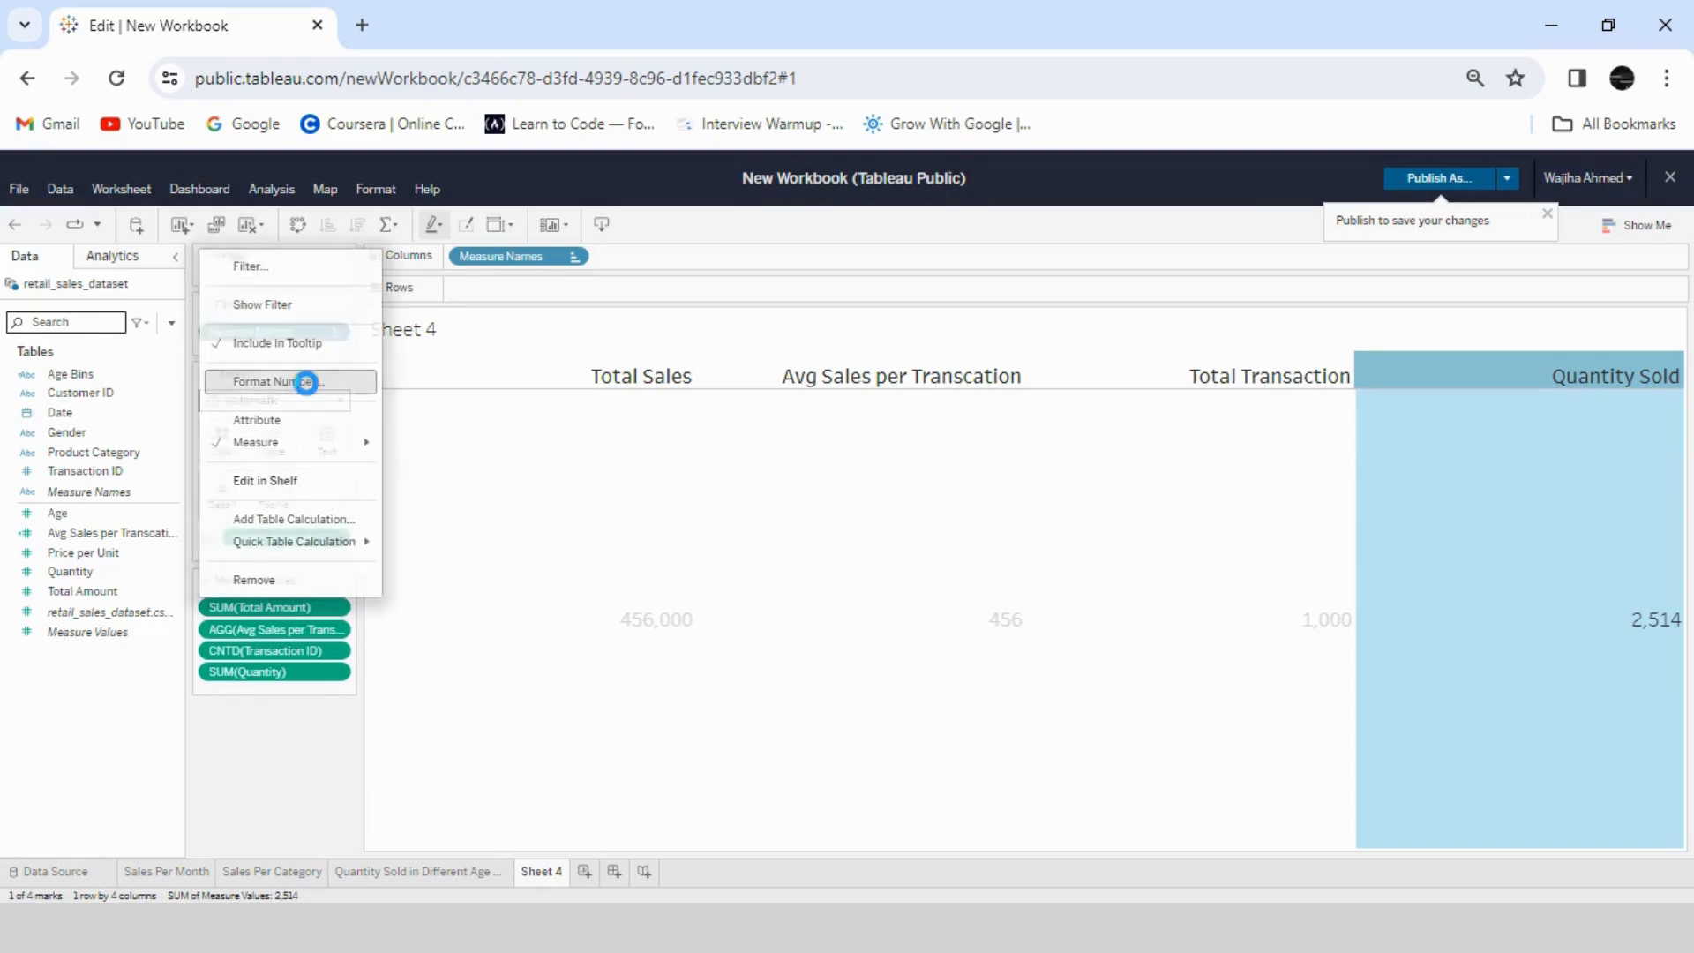
pyautogui.click(302, 381)
pyautogui.click(309, 735)
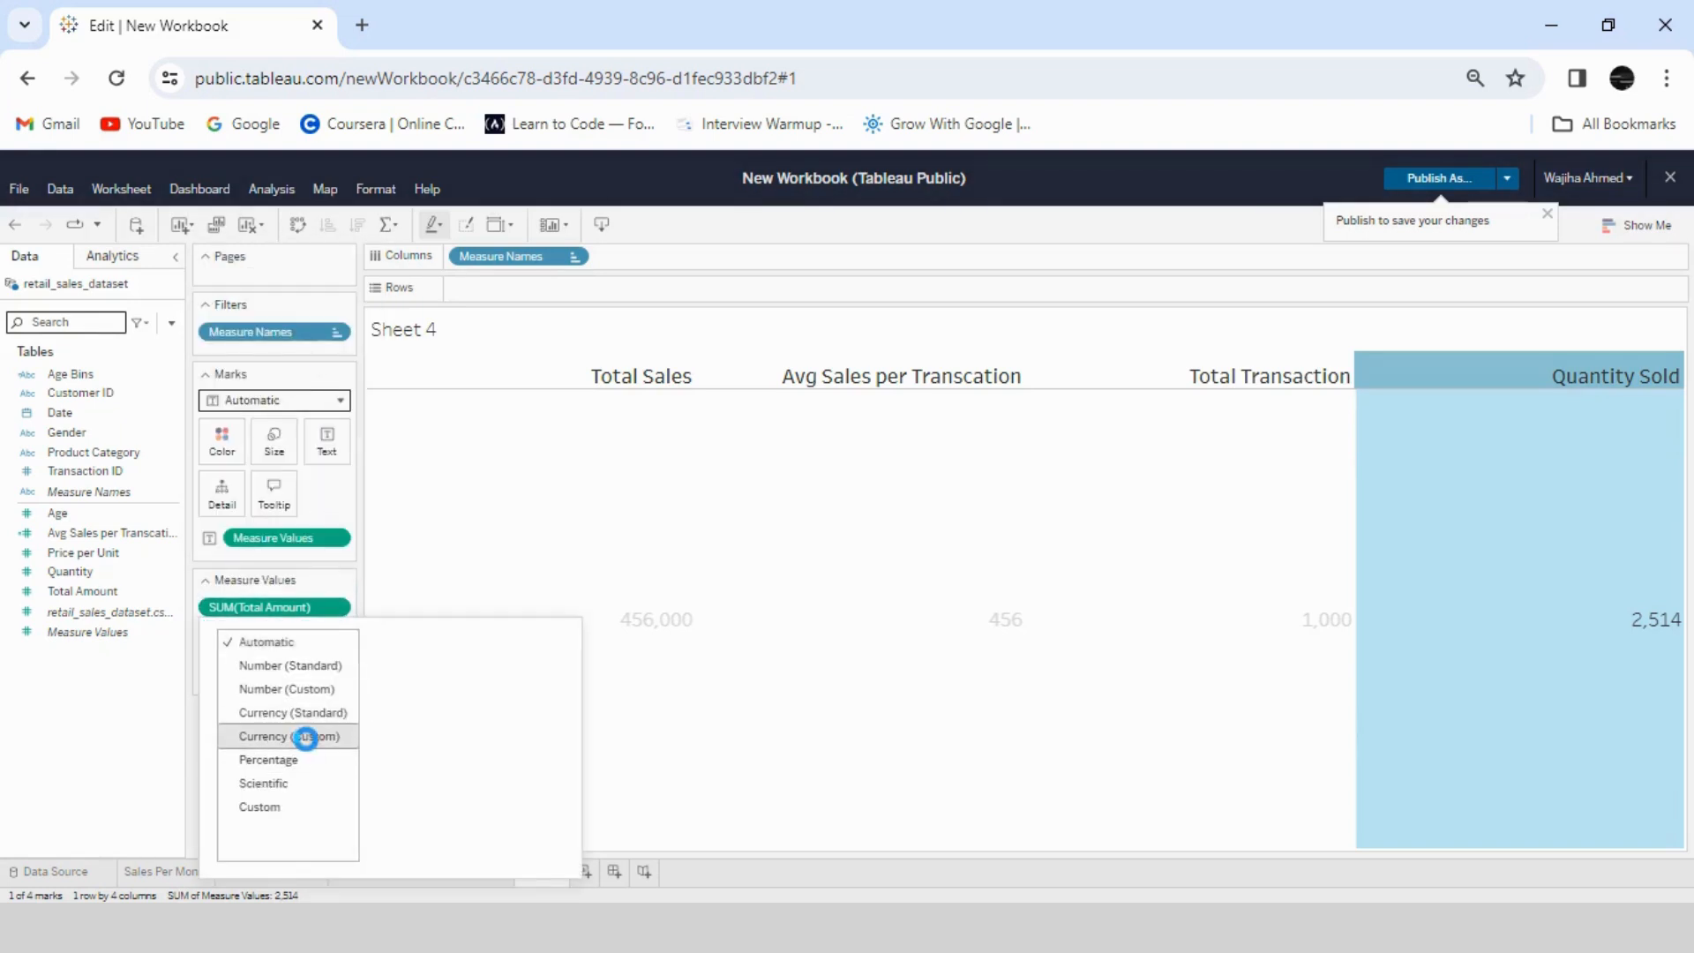
pyautogui.click(556, 766)
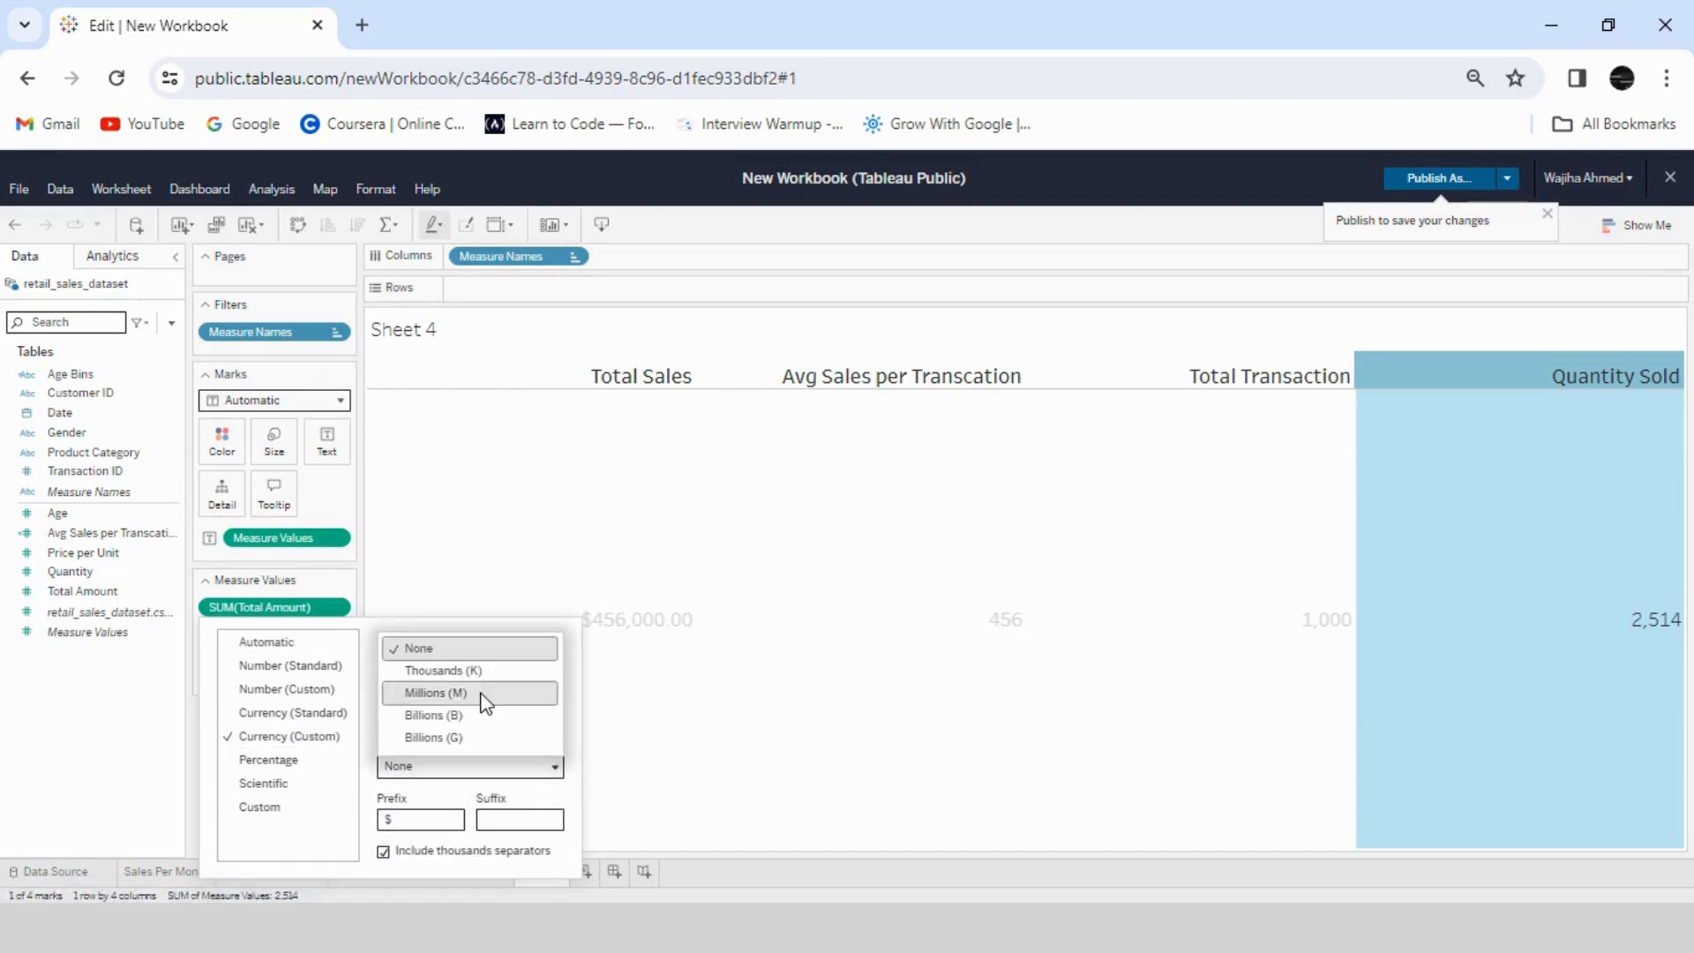
pyautogui.click(476, 672)
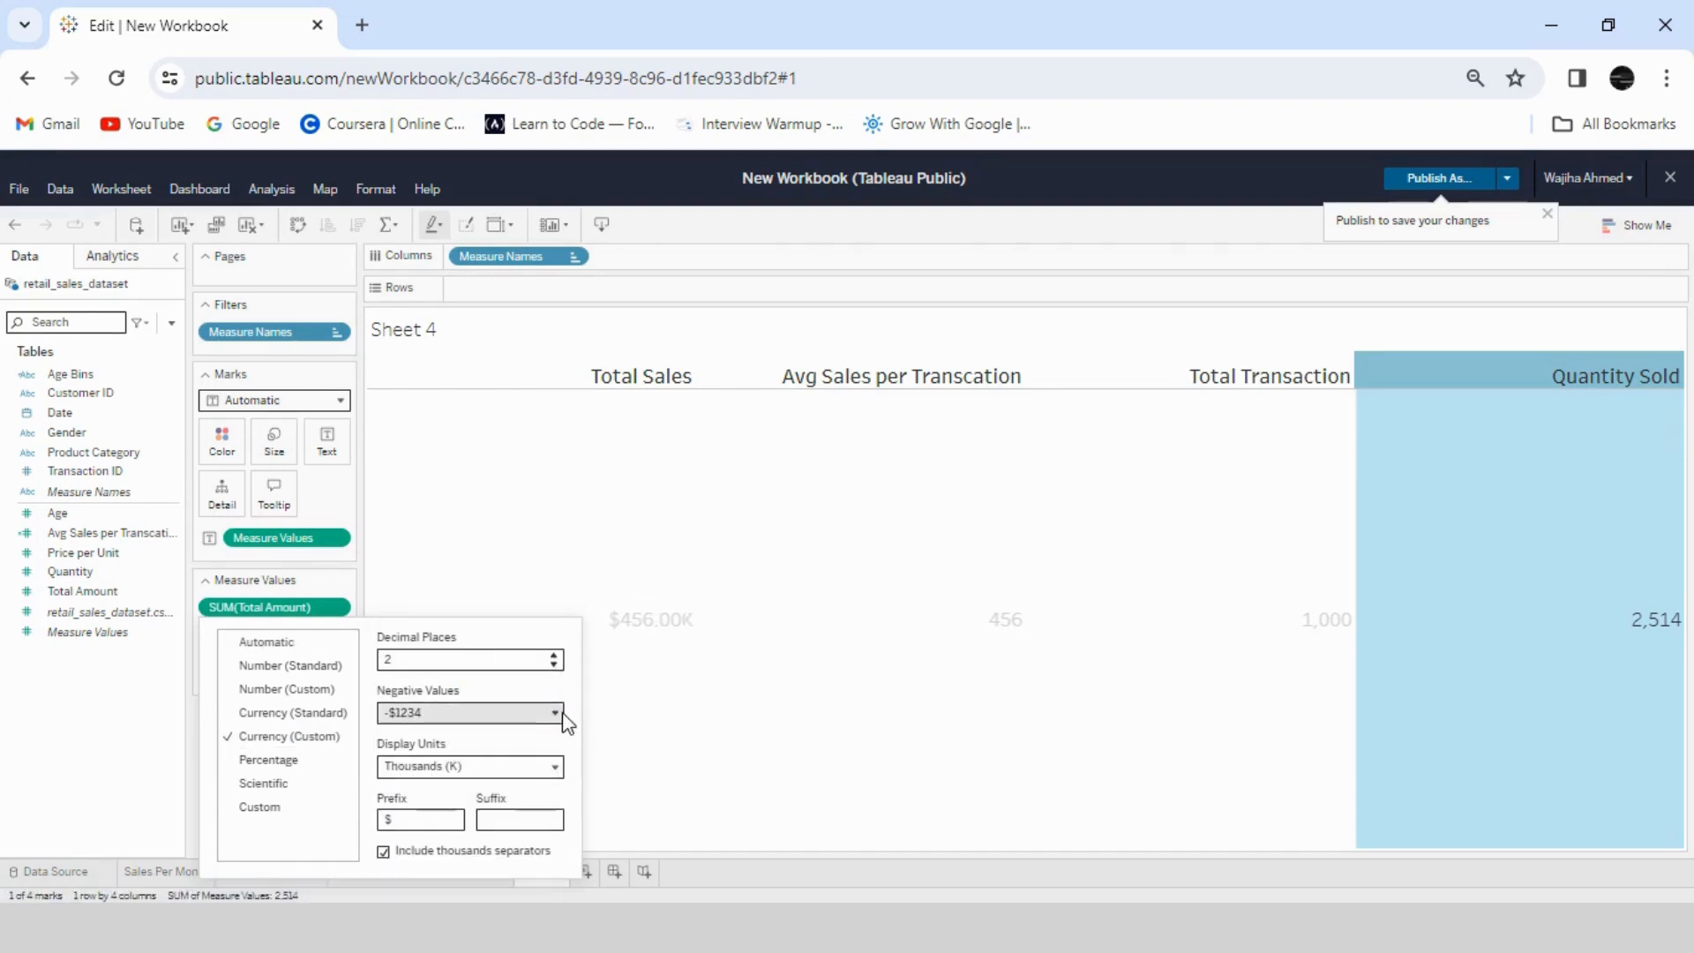
pyautogui.click(554, 664)
pyautogui.click(554, 664)
pyautogui.click(402, 585)
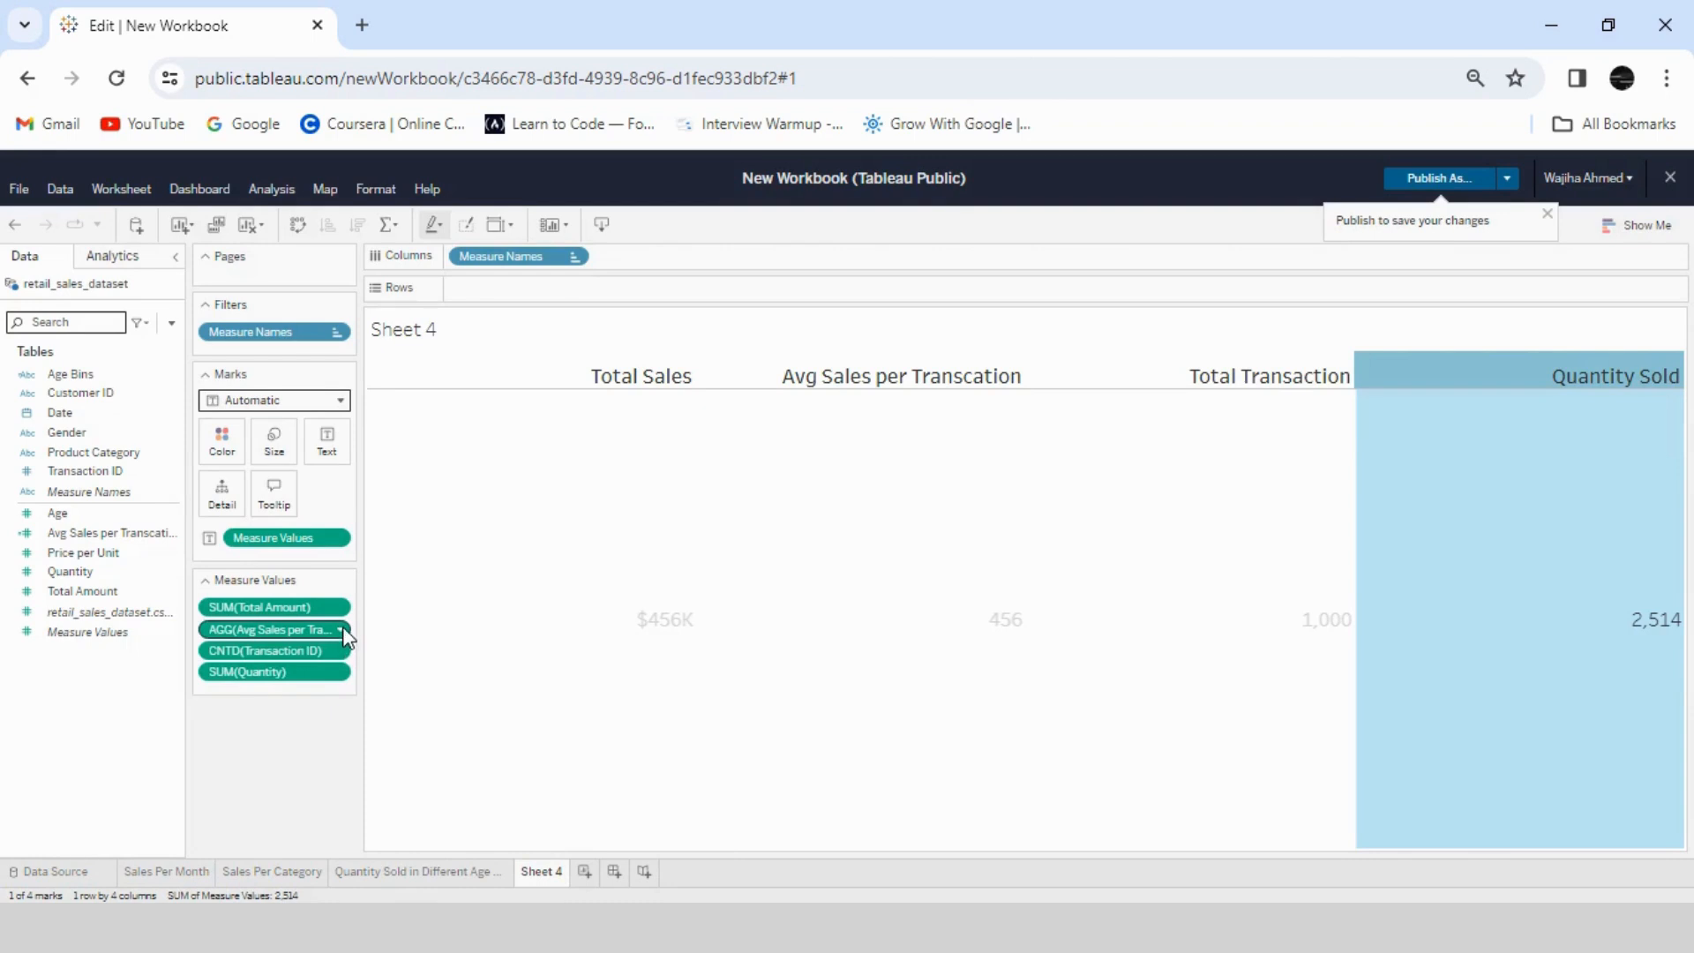
# - Format the Avg Sales per Transcation measure as custom currency with 0 decimal places and no display units
pyautogui.click(343, 632)
pyautogui.click(291, 460)
pyautogui.click(310, 757)
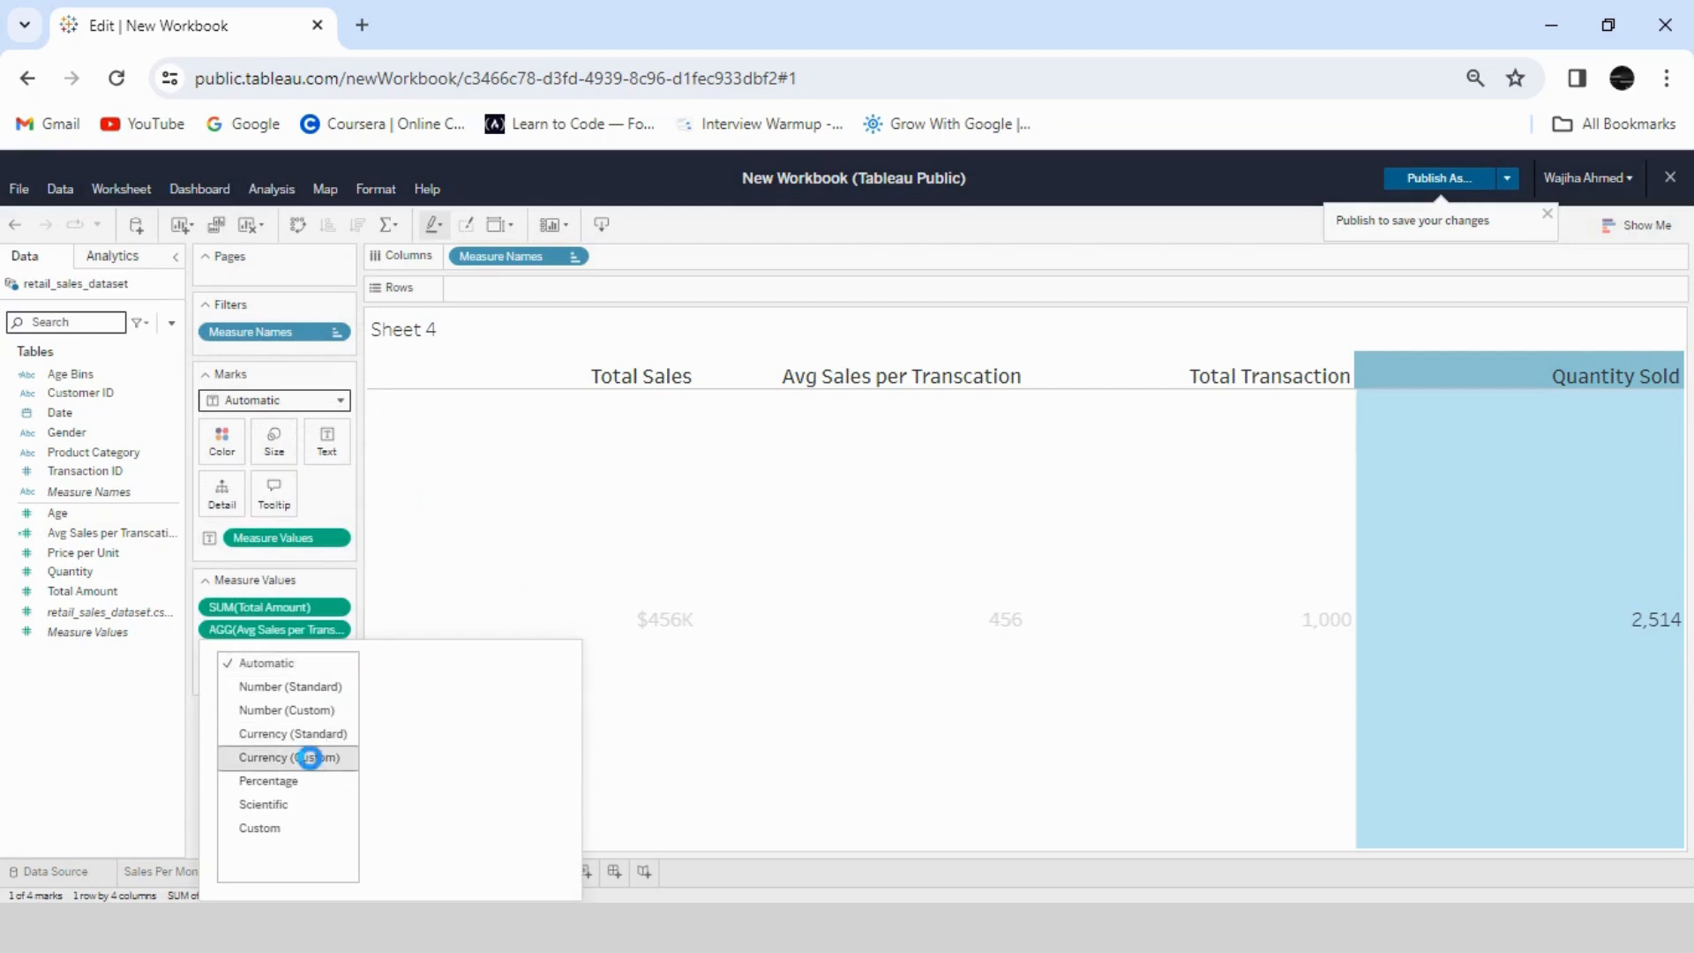
pyautogui.click(553, 788)
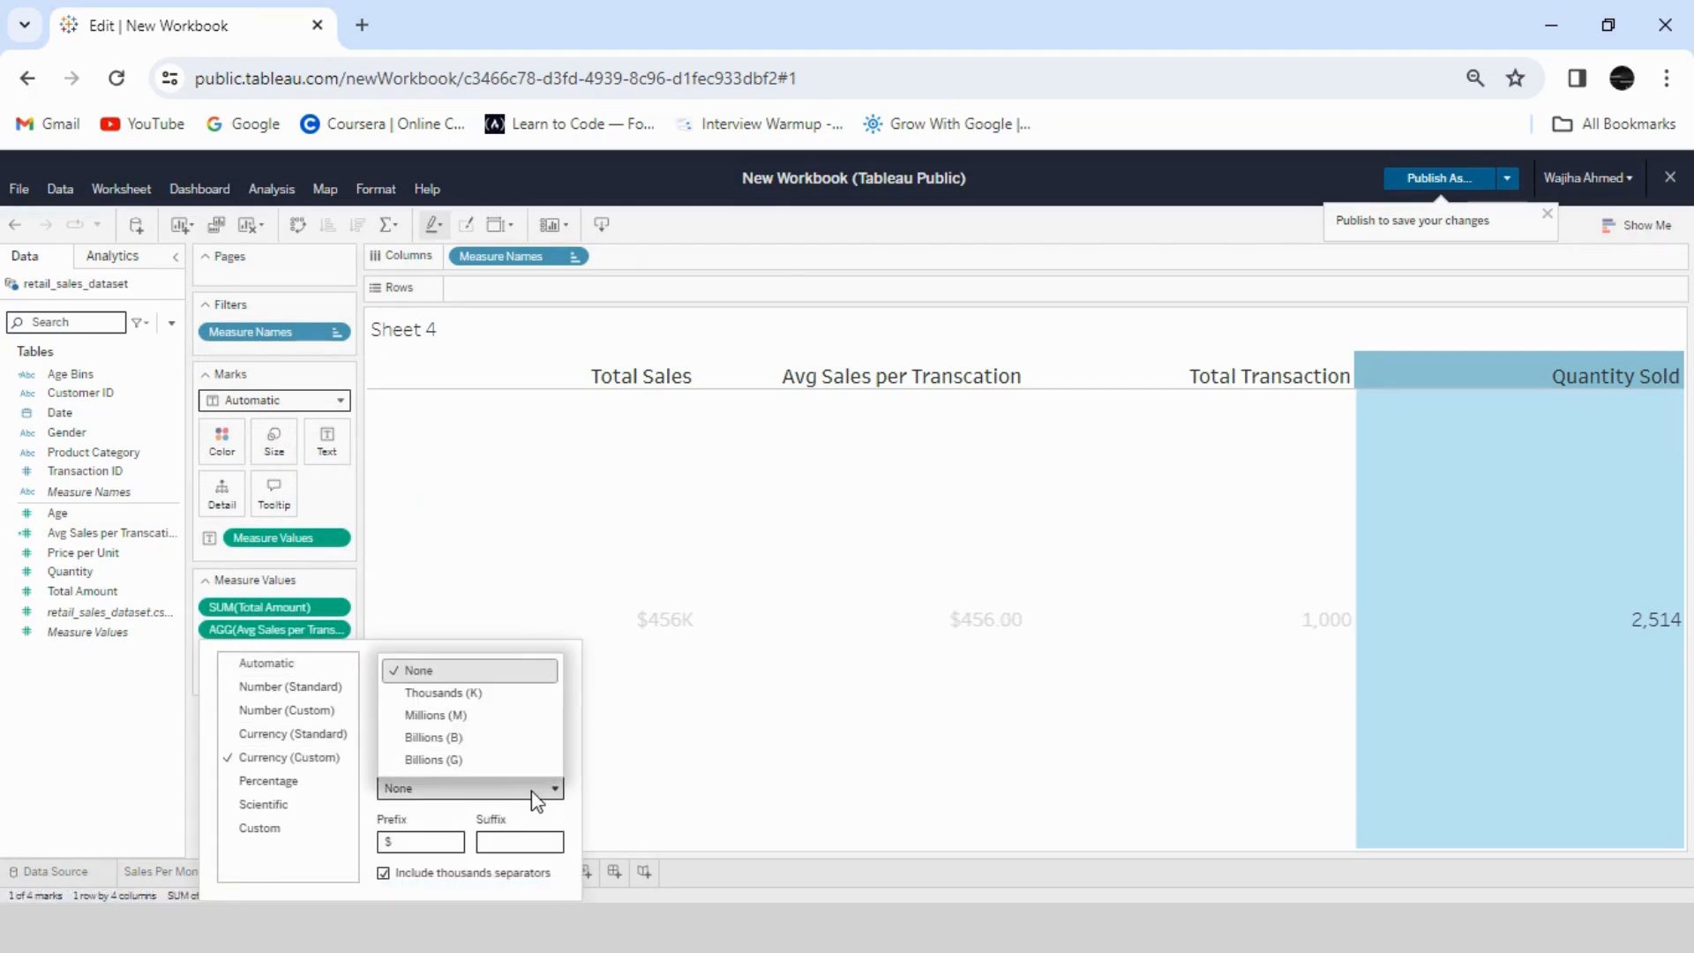
pyautogui.click(573, 737)
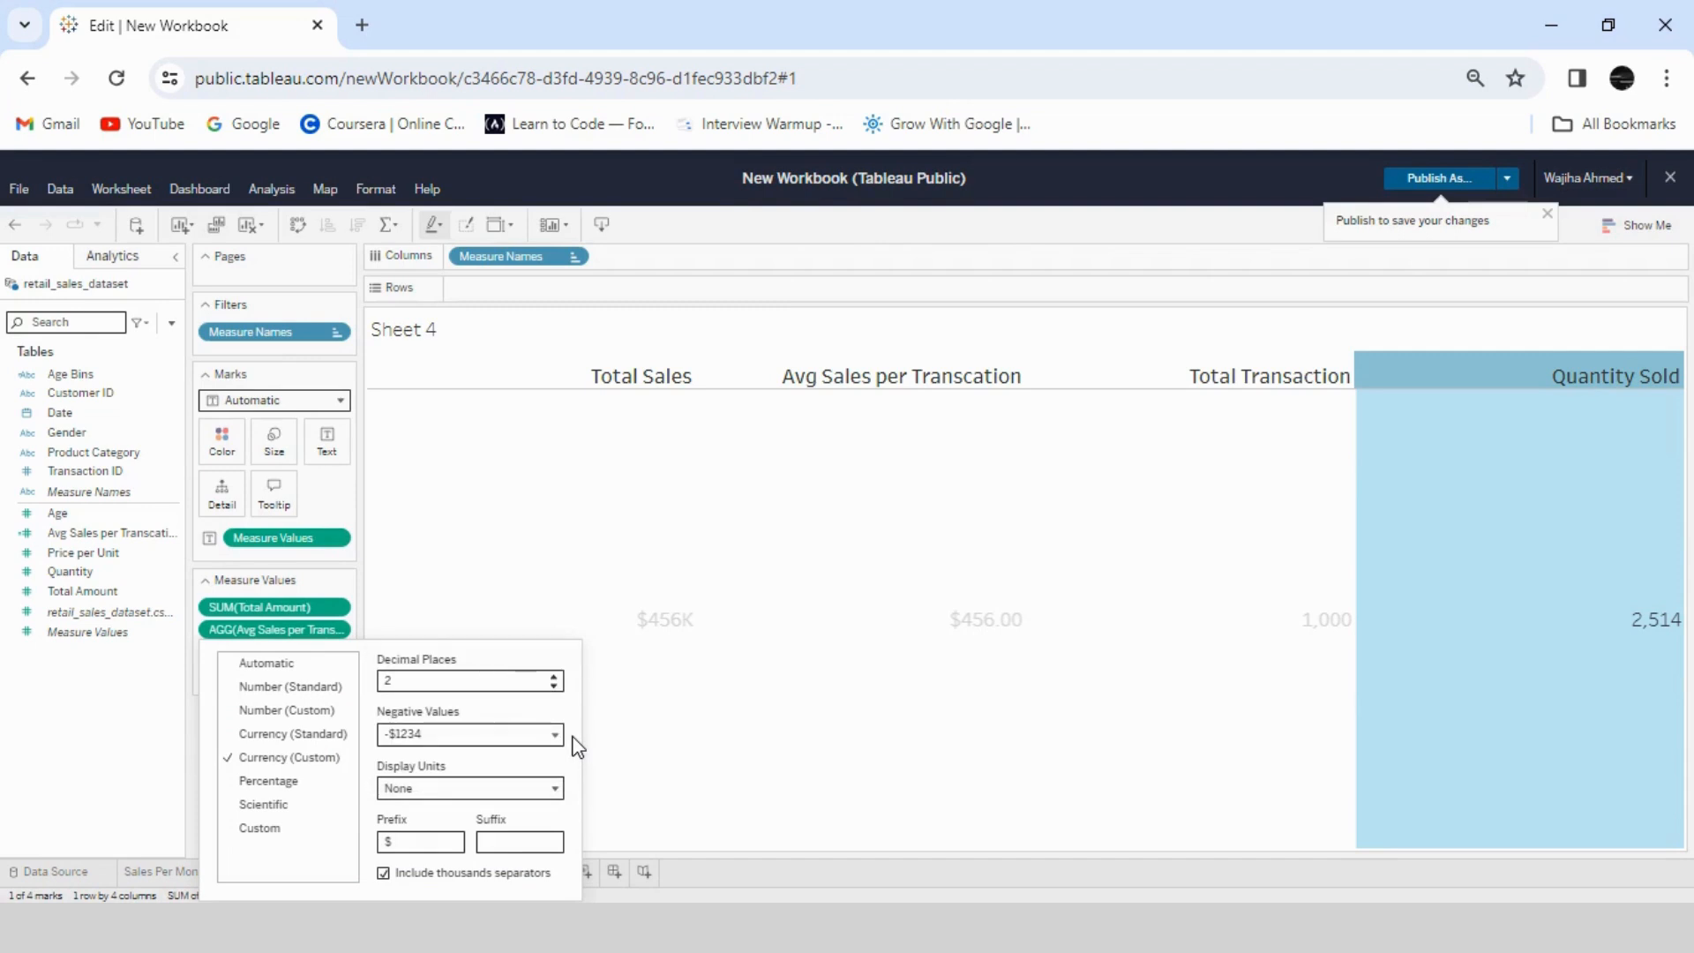
pyautogui.click(553, 685)
pyautogui.click(554, 686)
pyautogui.click(653, 716)
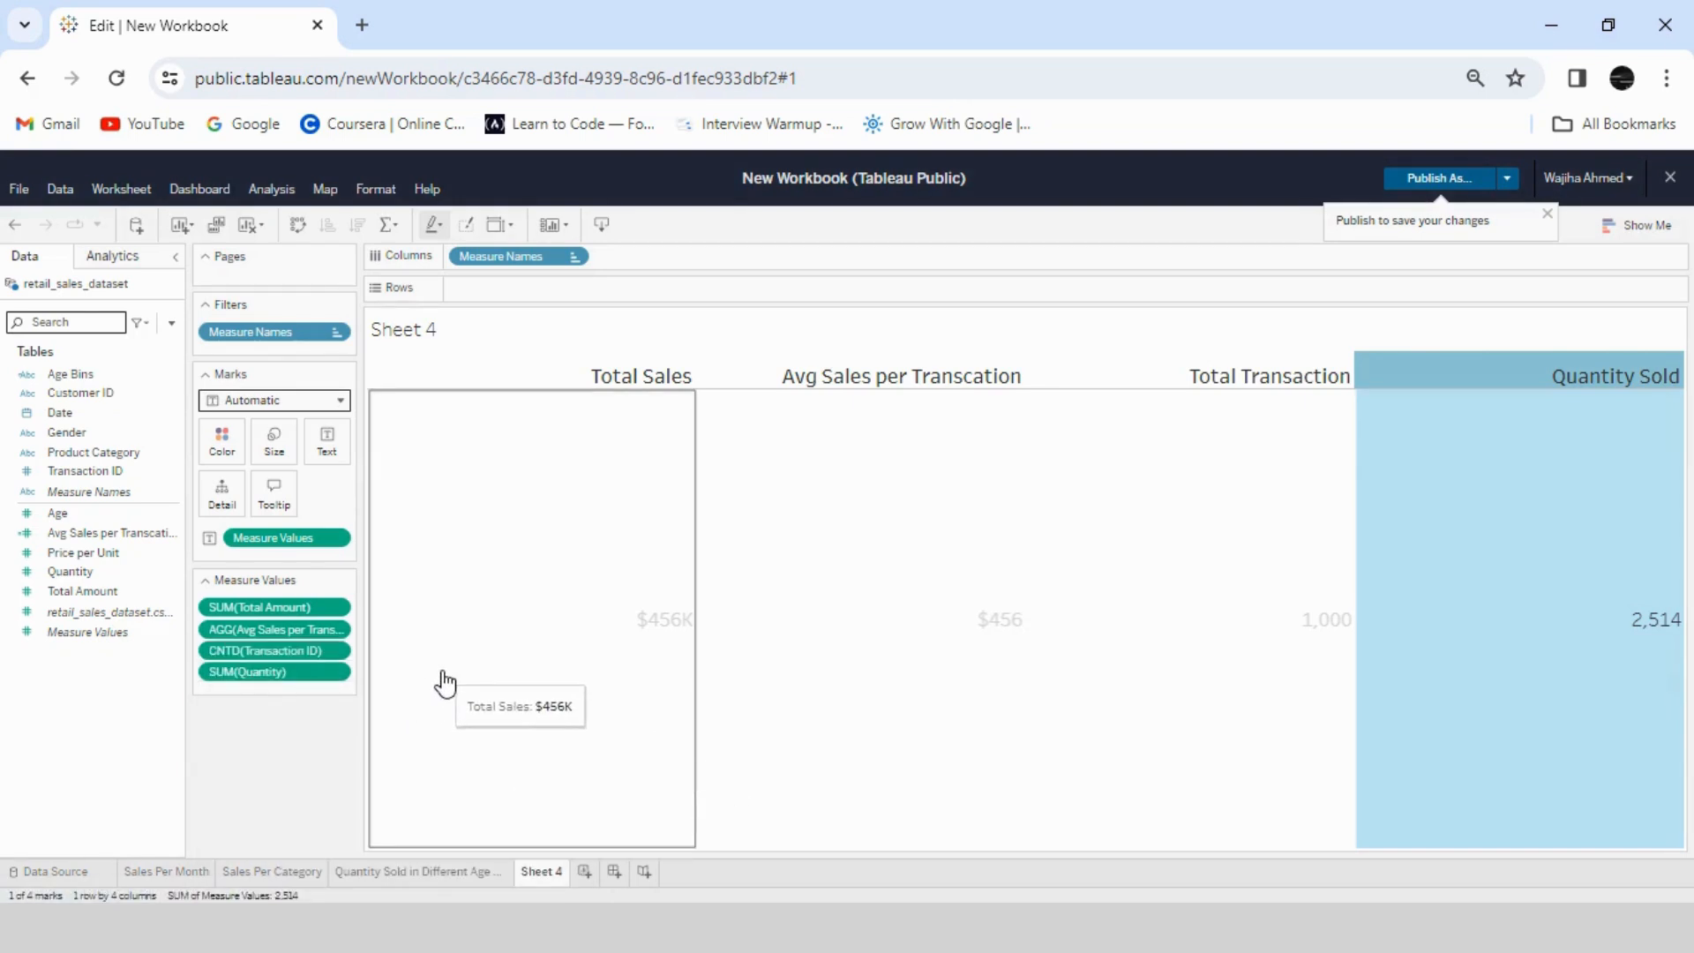
# - Format the distinct count of Transaction ID as a custom number in thousands (K) with 0 decimal places
pyautogui.click(344, 656)
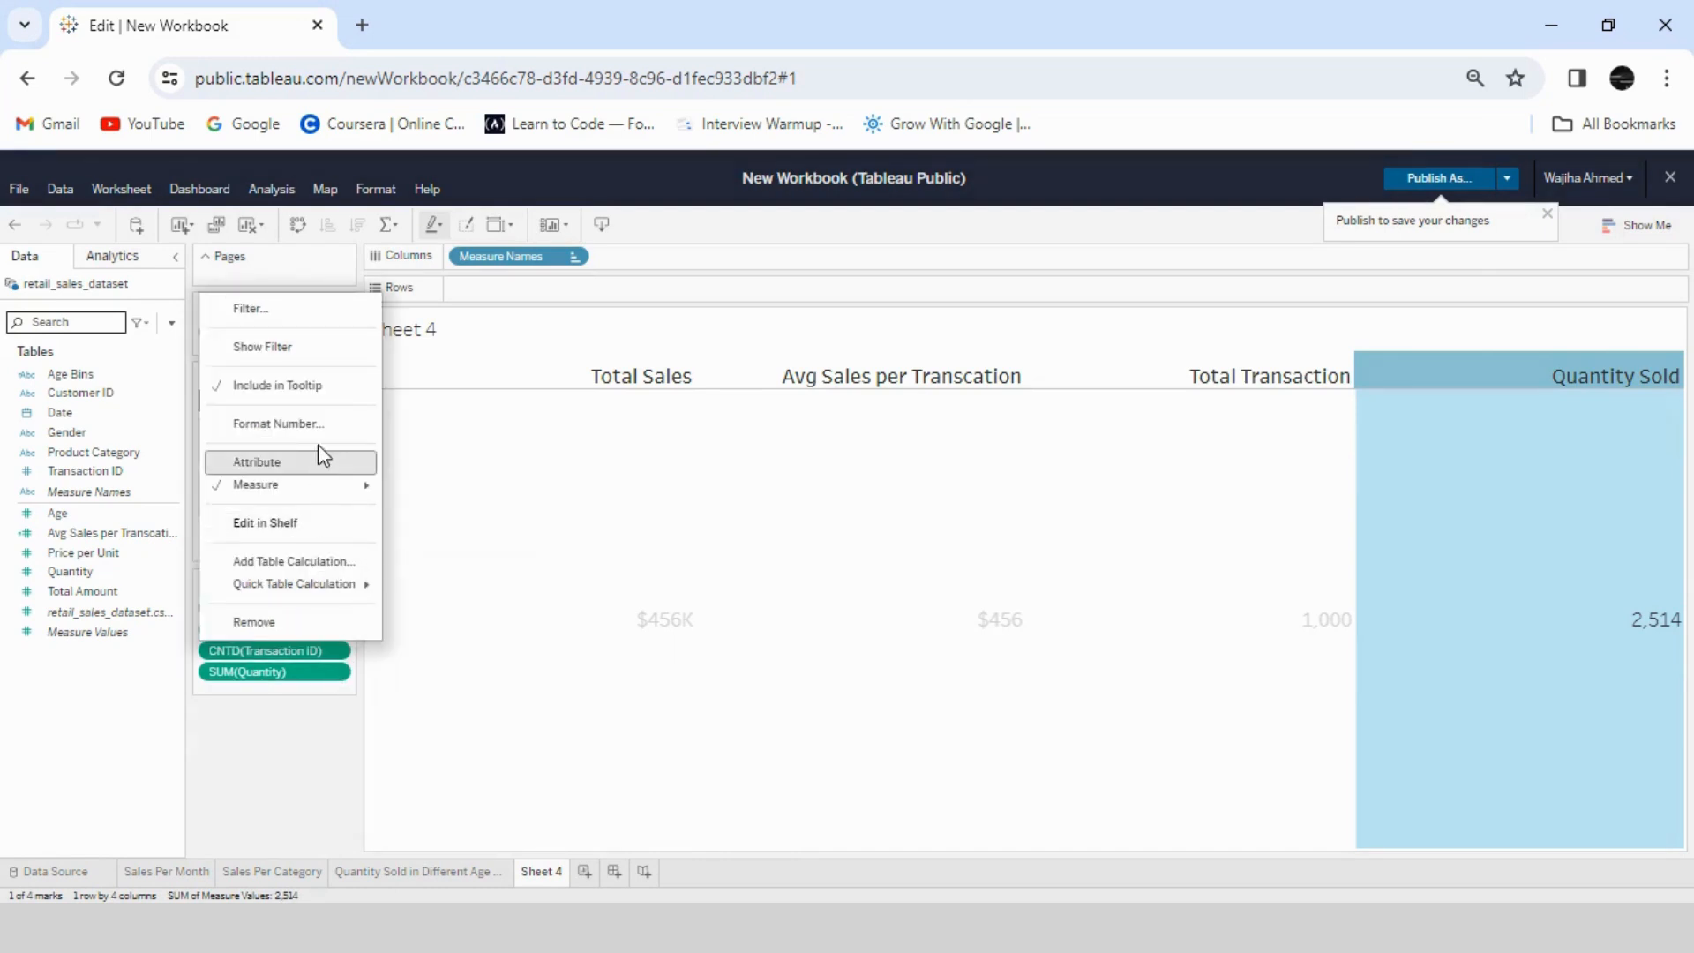
pyautogui.click(321, 421)
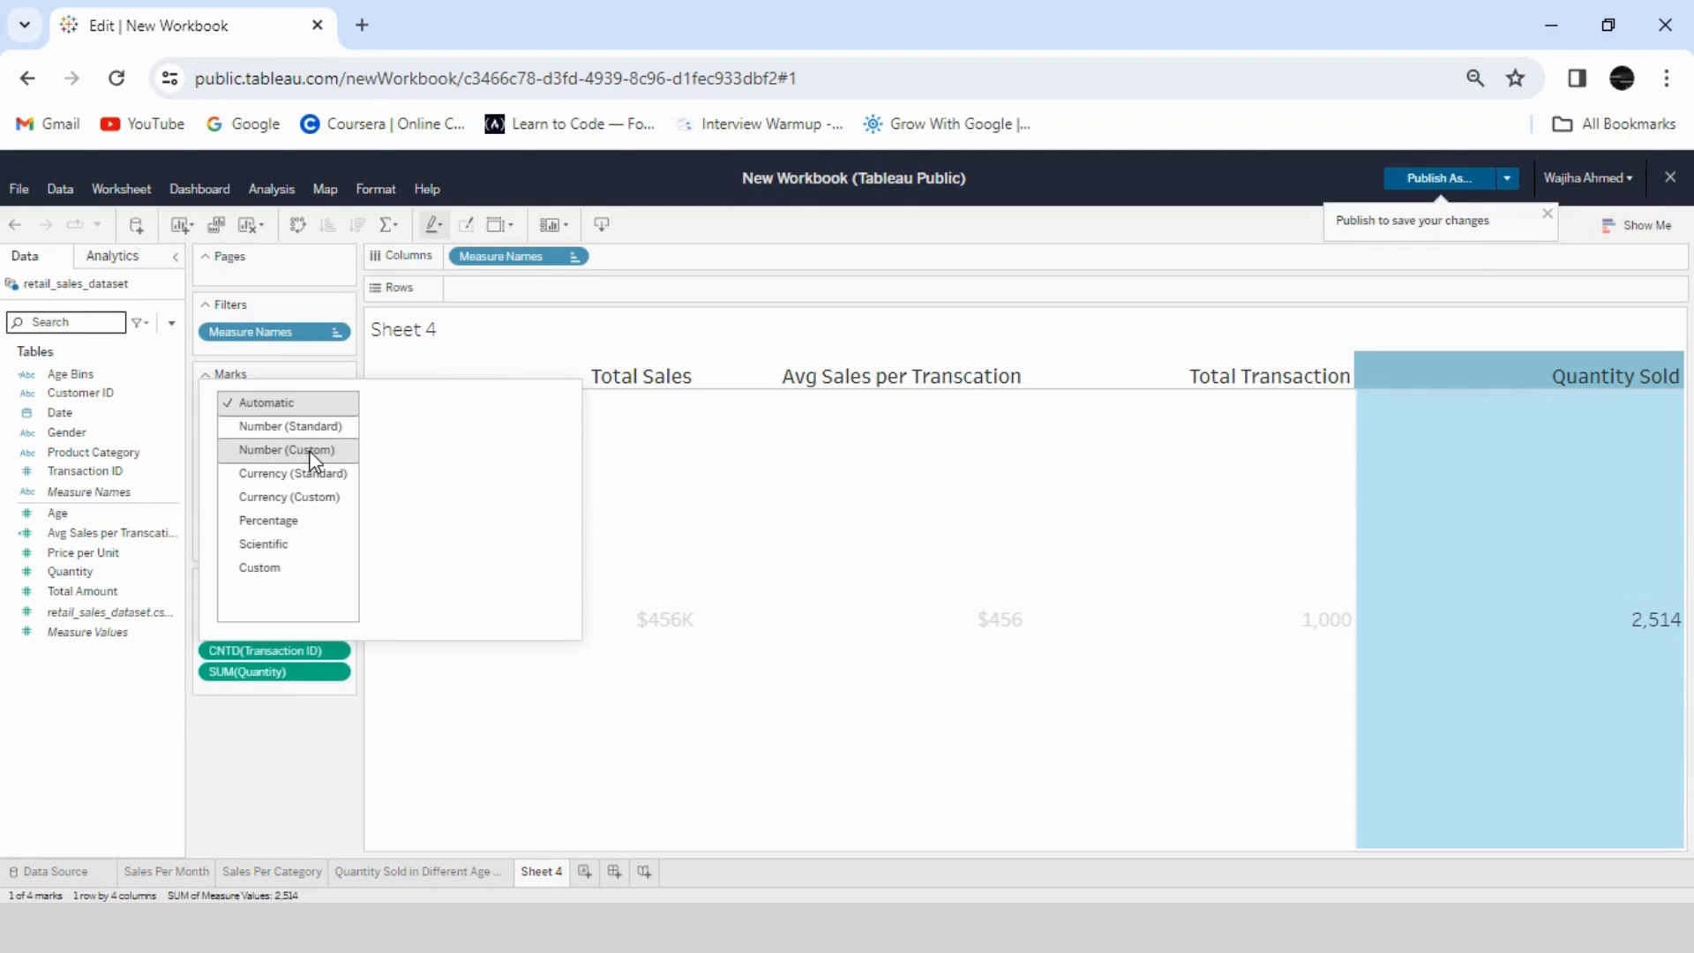
pyautogui.click(309, 450)
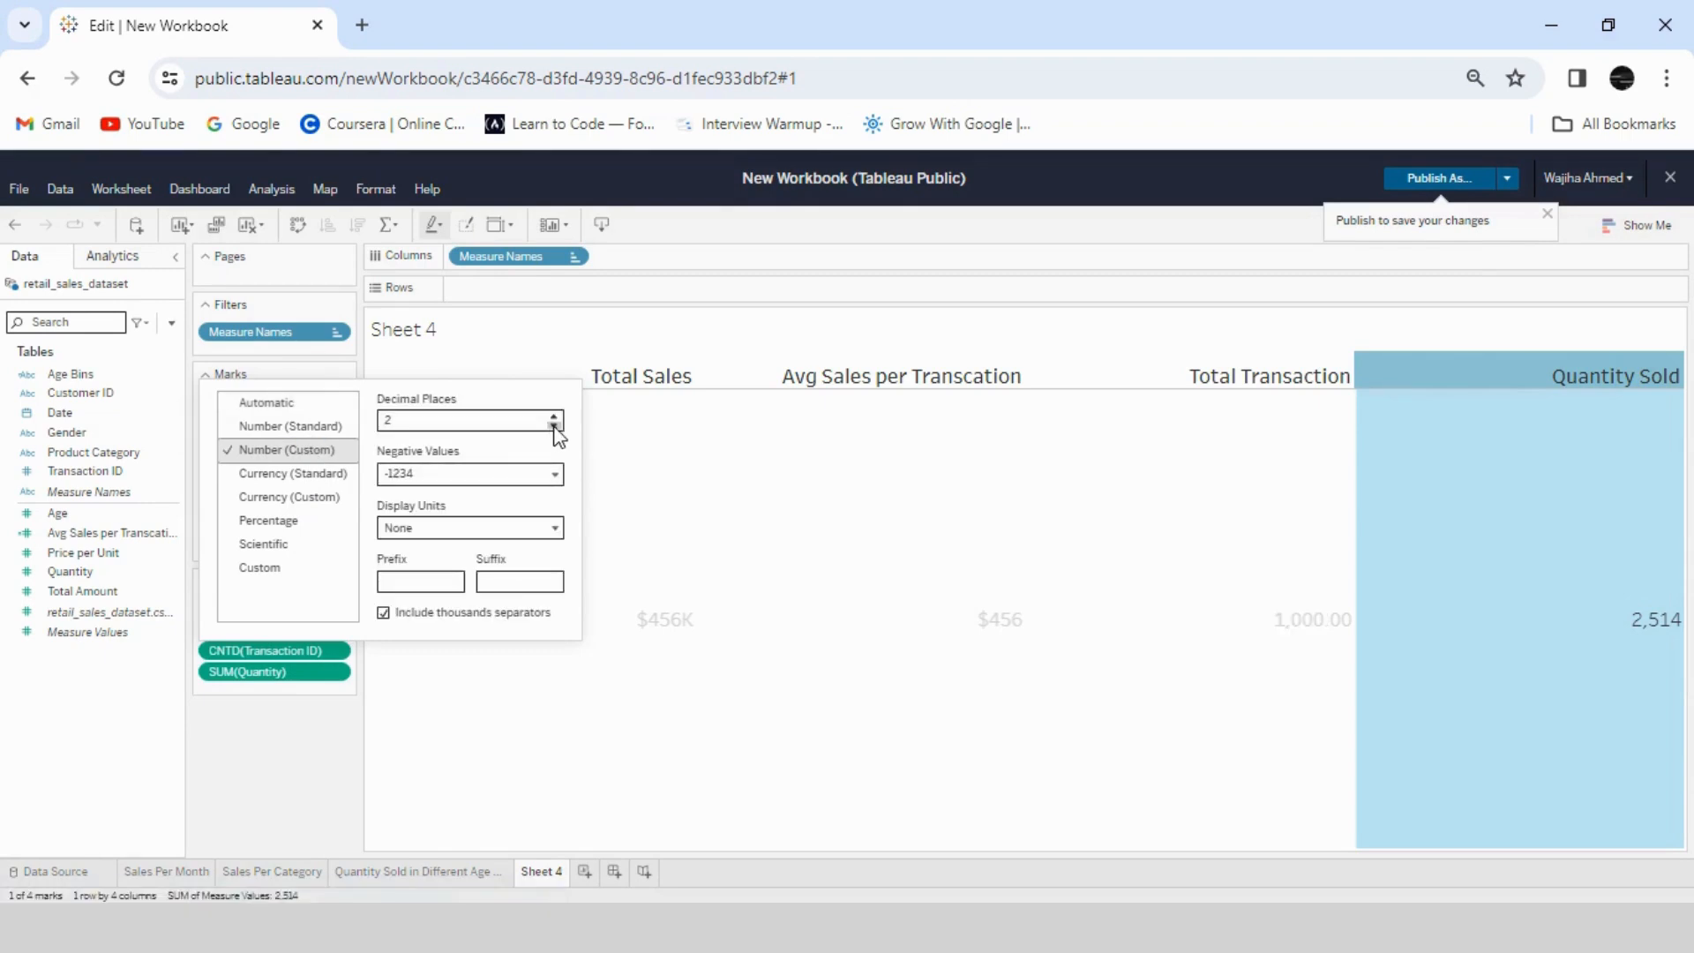
pyautogui.click(554, 426)
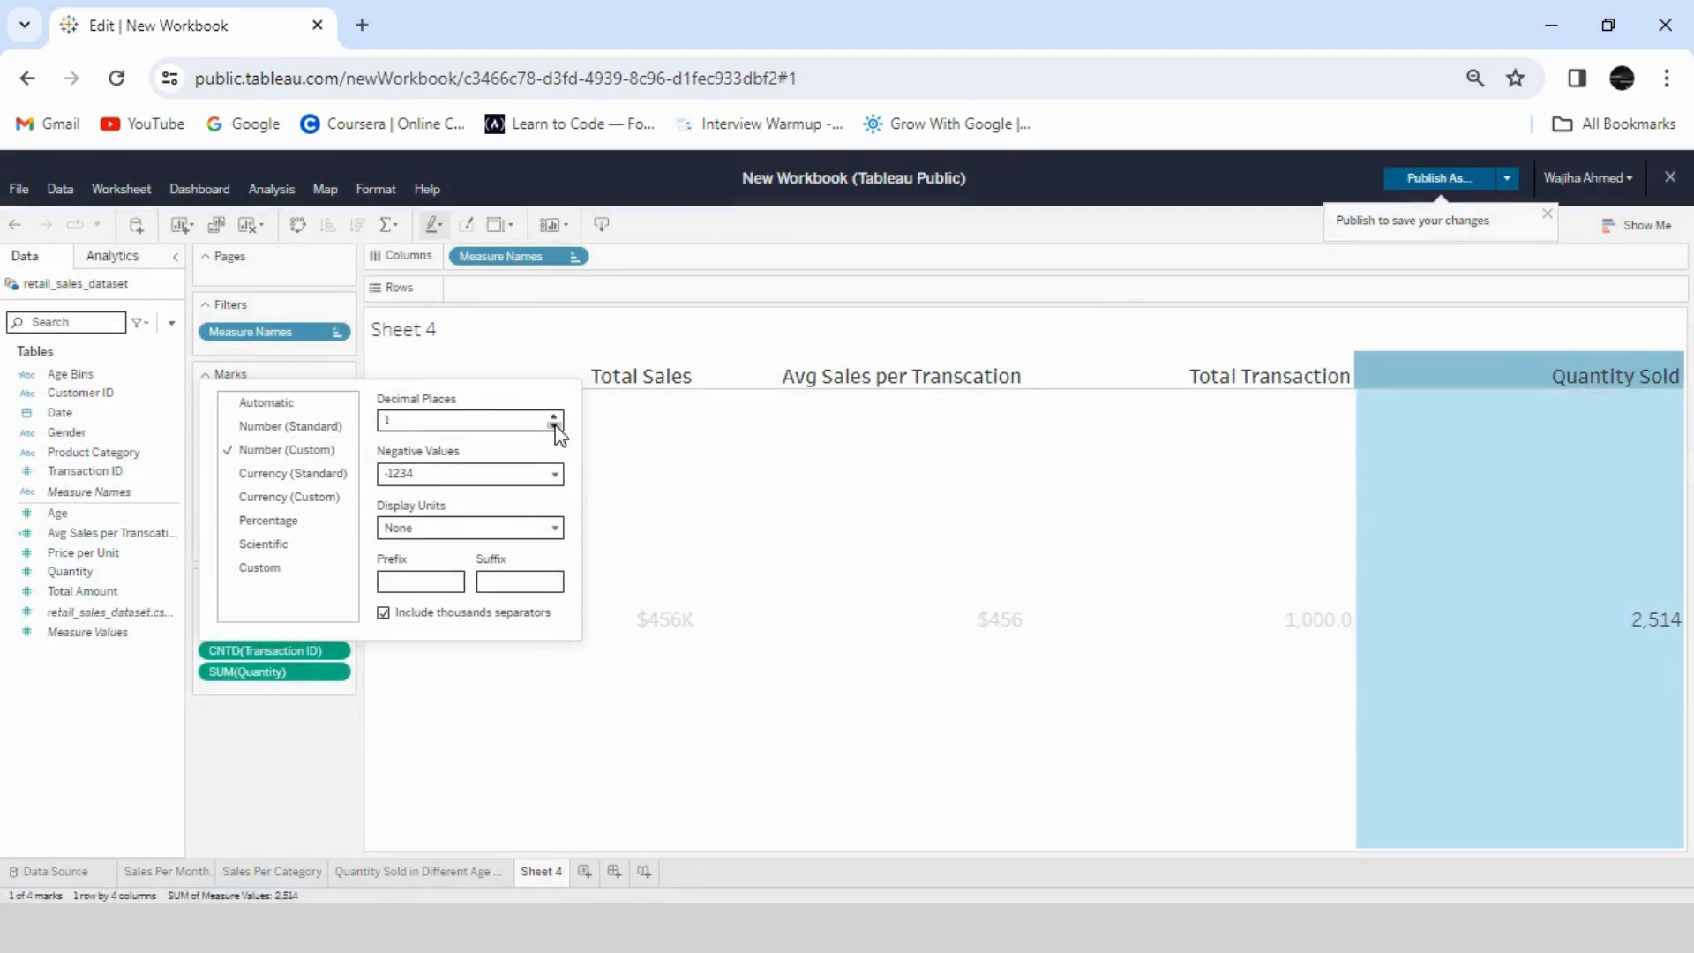
pyautogui.click(554, 430)
pyautogui.click(556, 526)
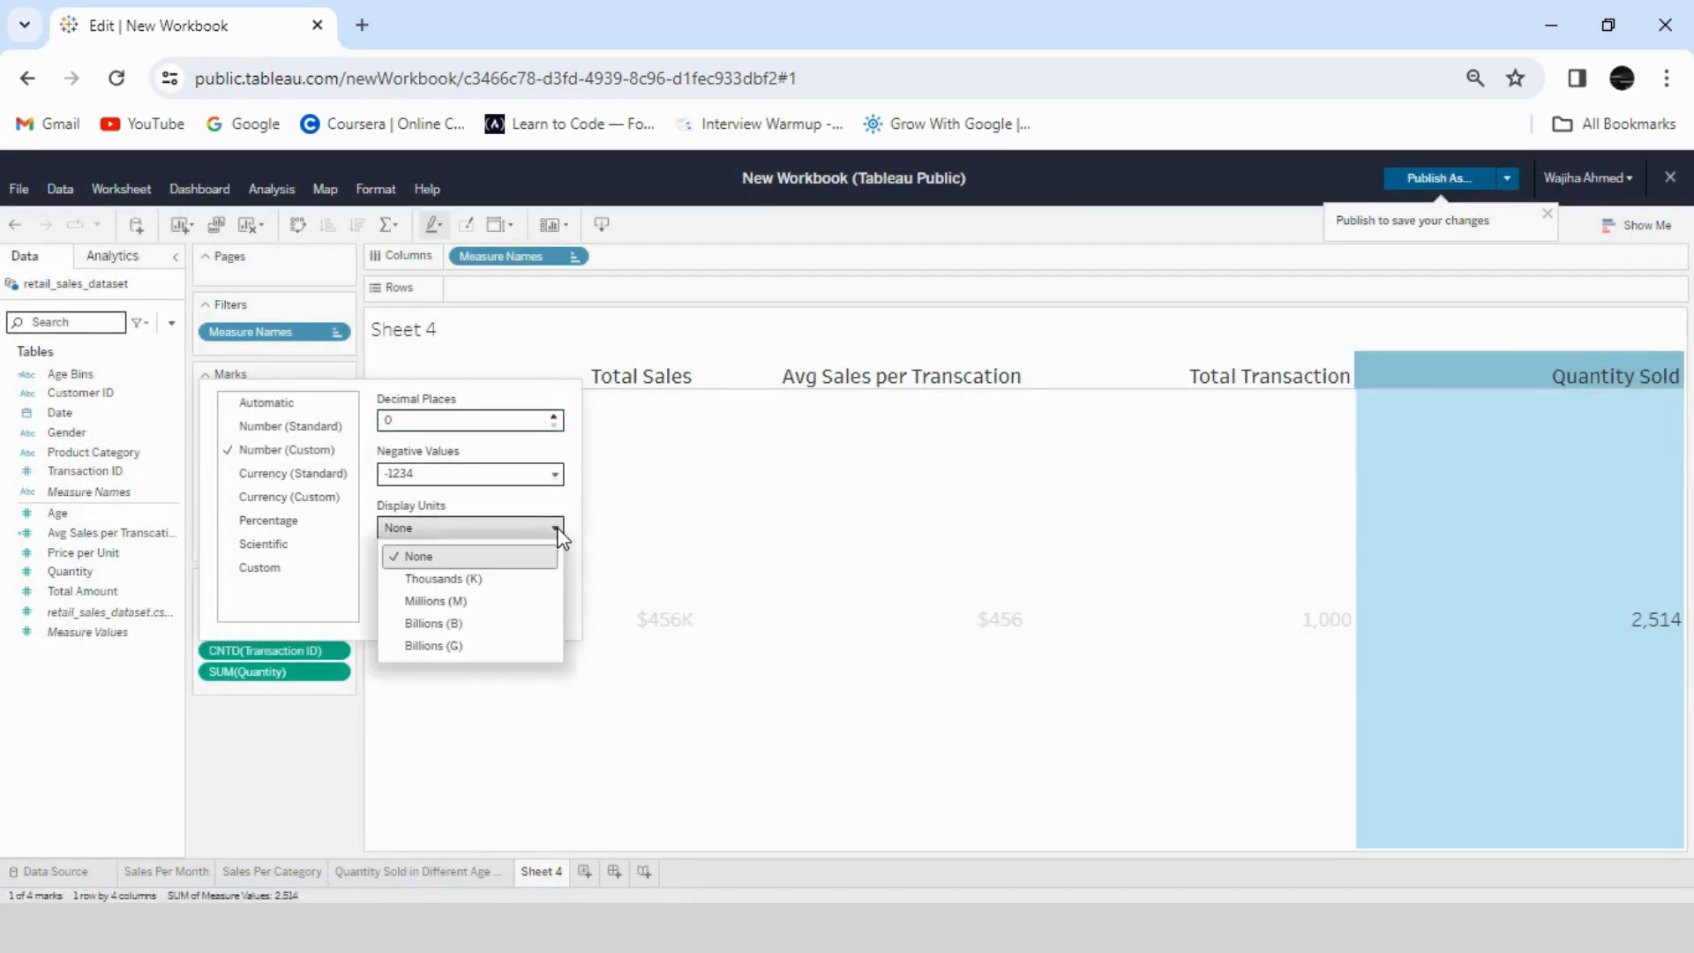
pyautogui.click(503, 582)
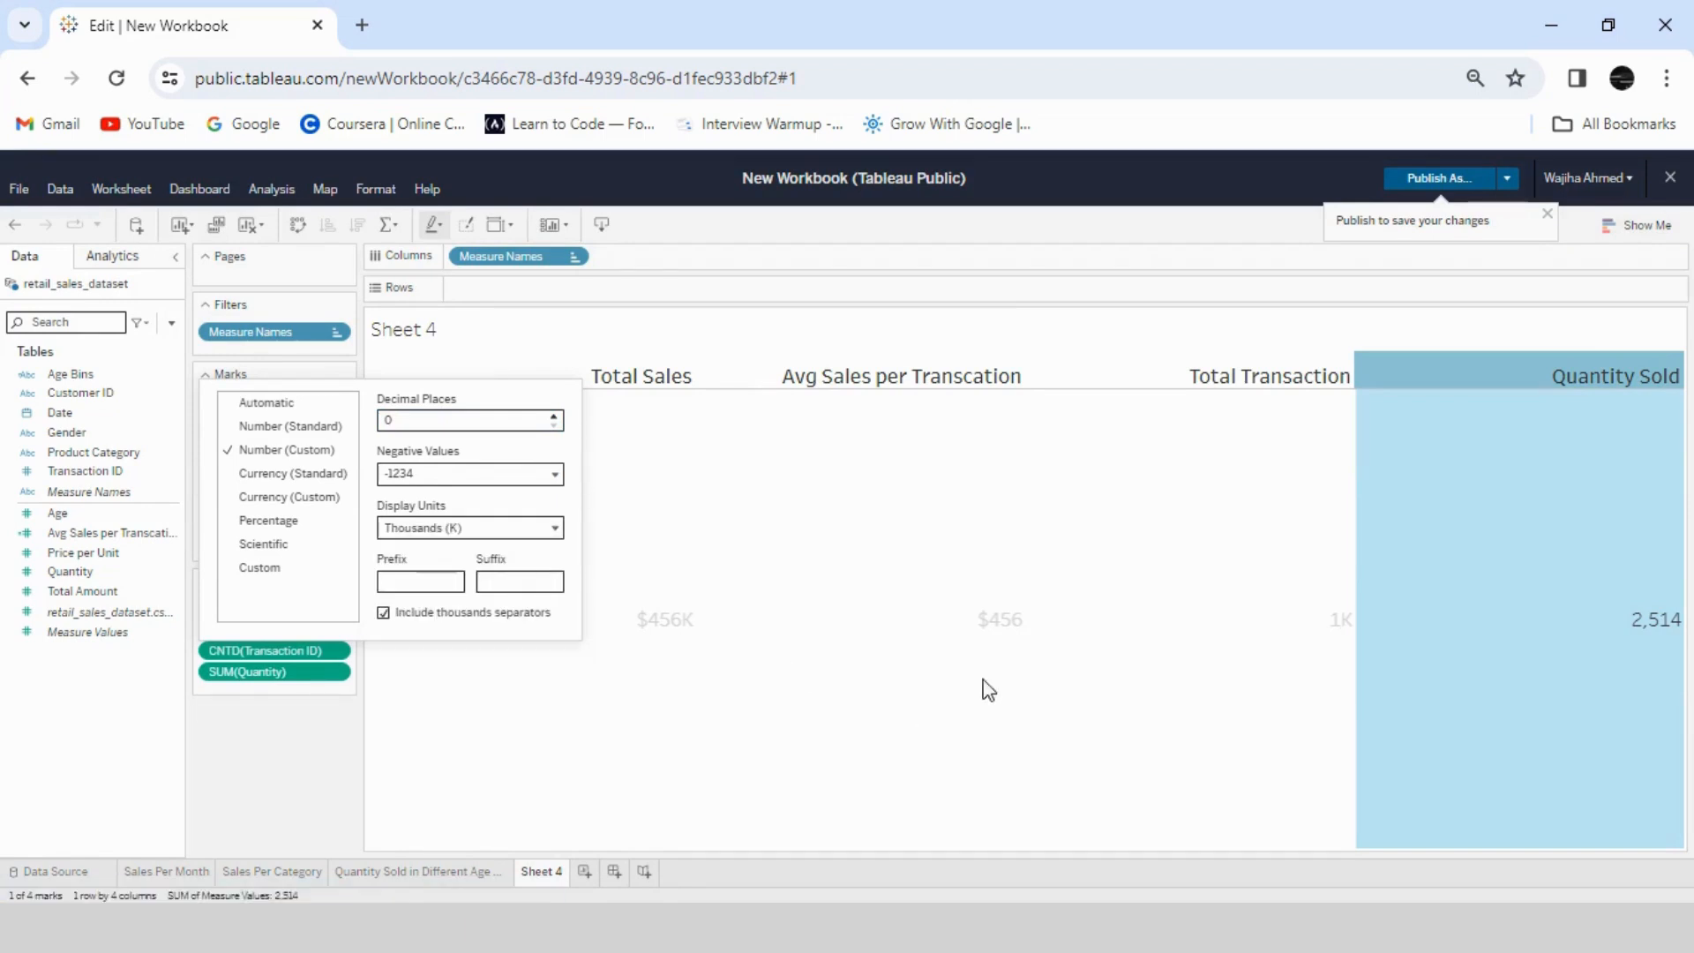
pyautogui.click(334, 683)
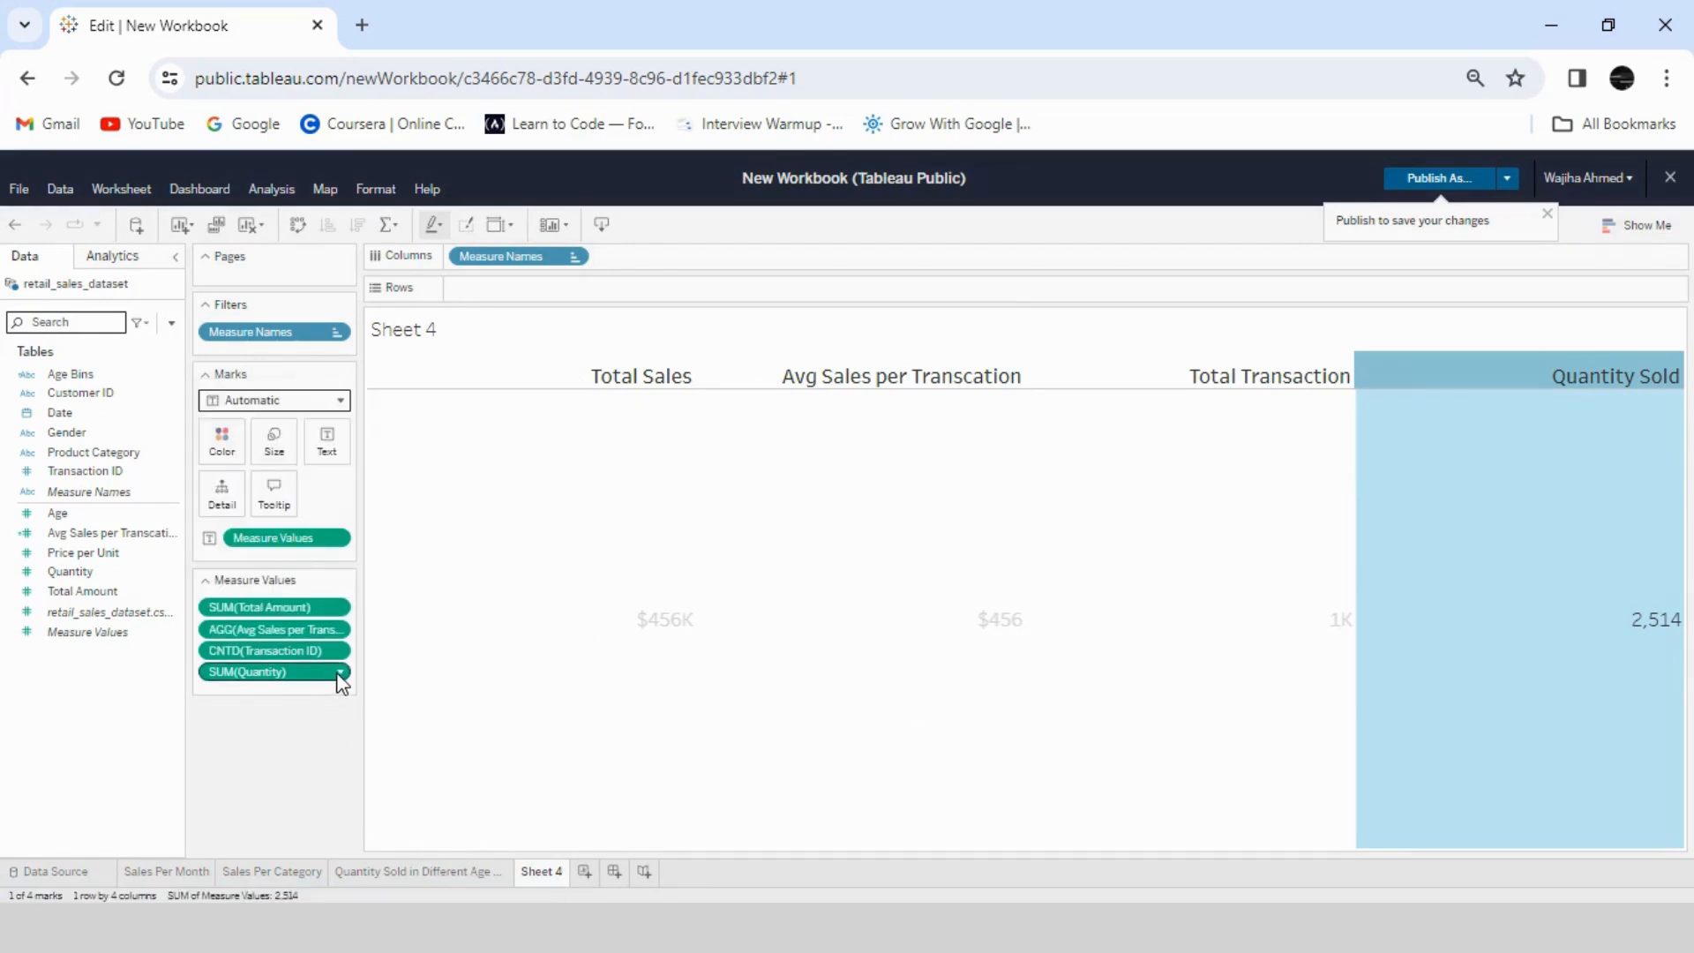
# - Format the Quantity measure as a custom number in thousands (K) with 1 decimal place
pyautogui.rightClick(336, 680)
pyautogui.click(316, 448)
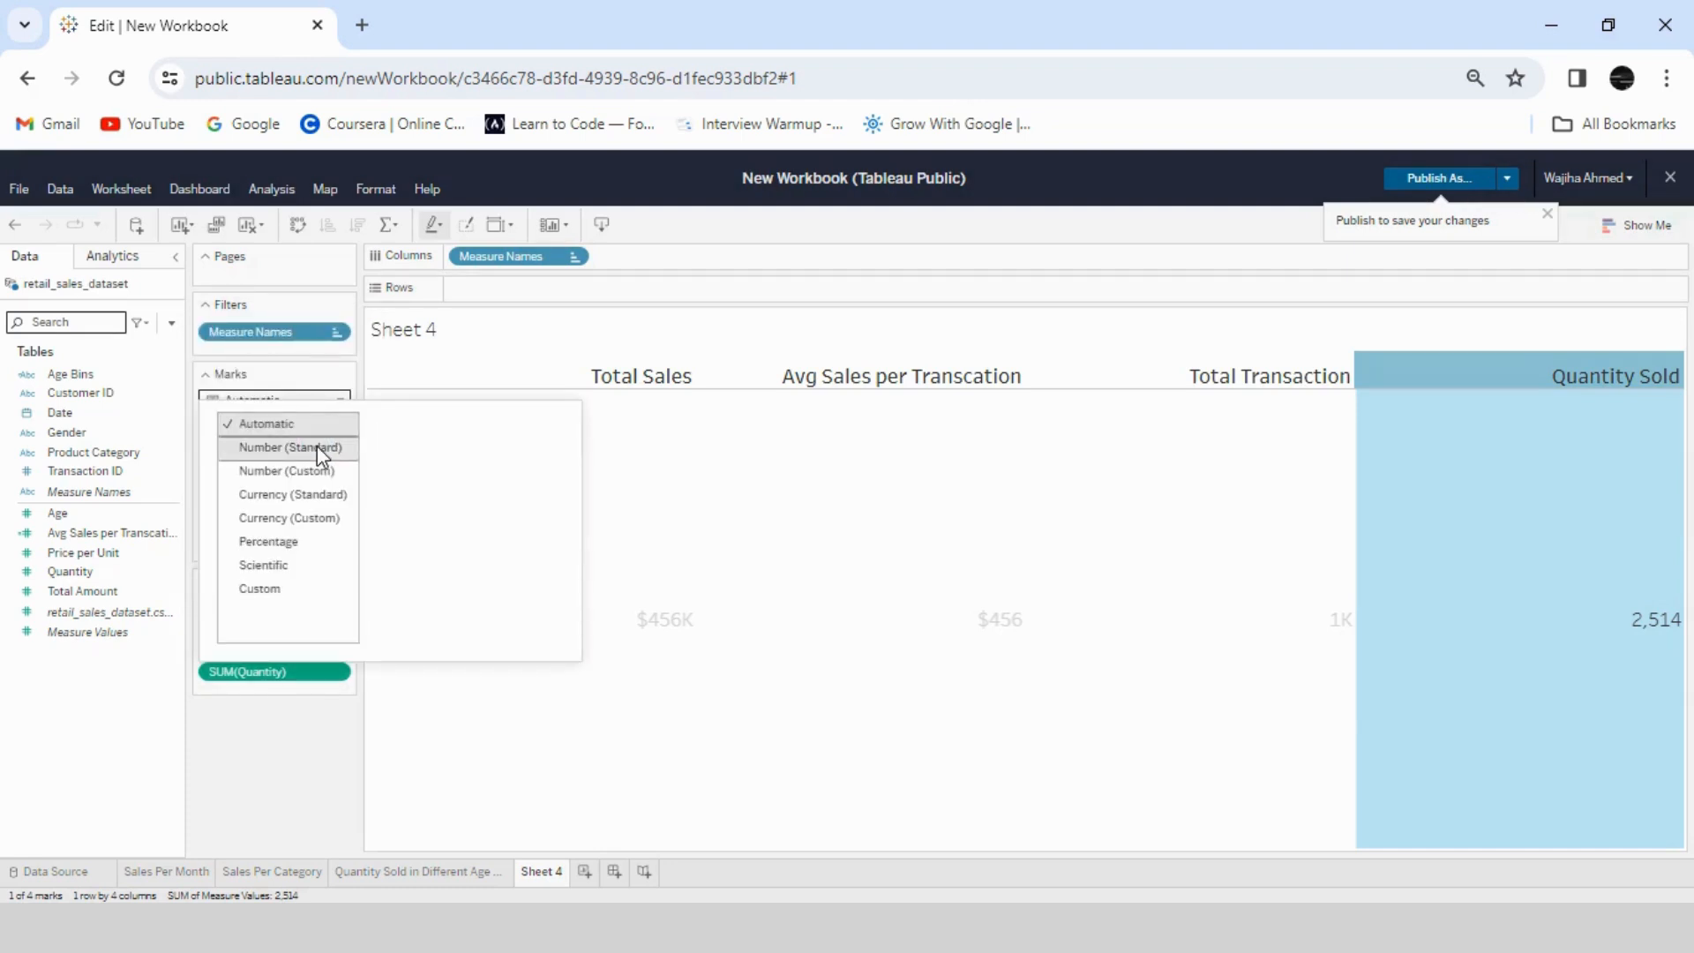
pyautogui.click(305, 469)
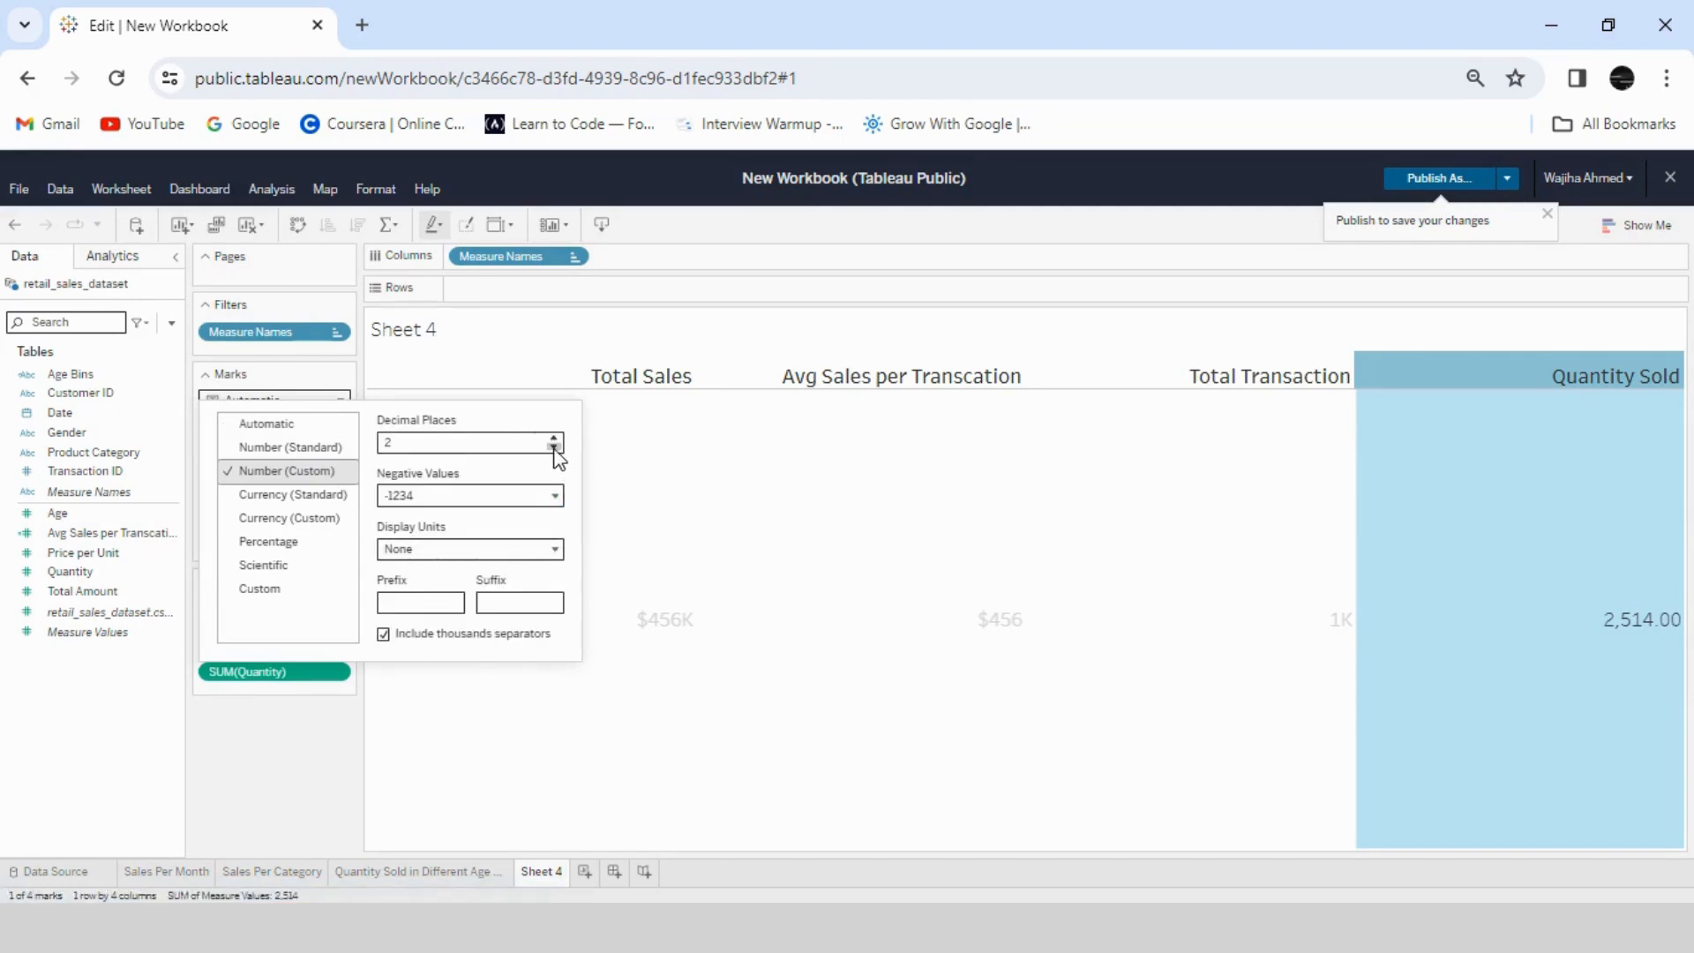
pyautogui.click(553, 550)
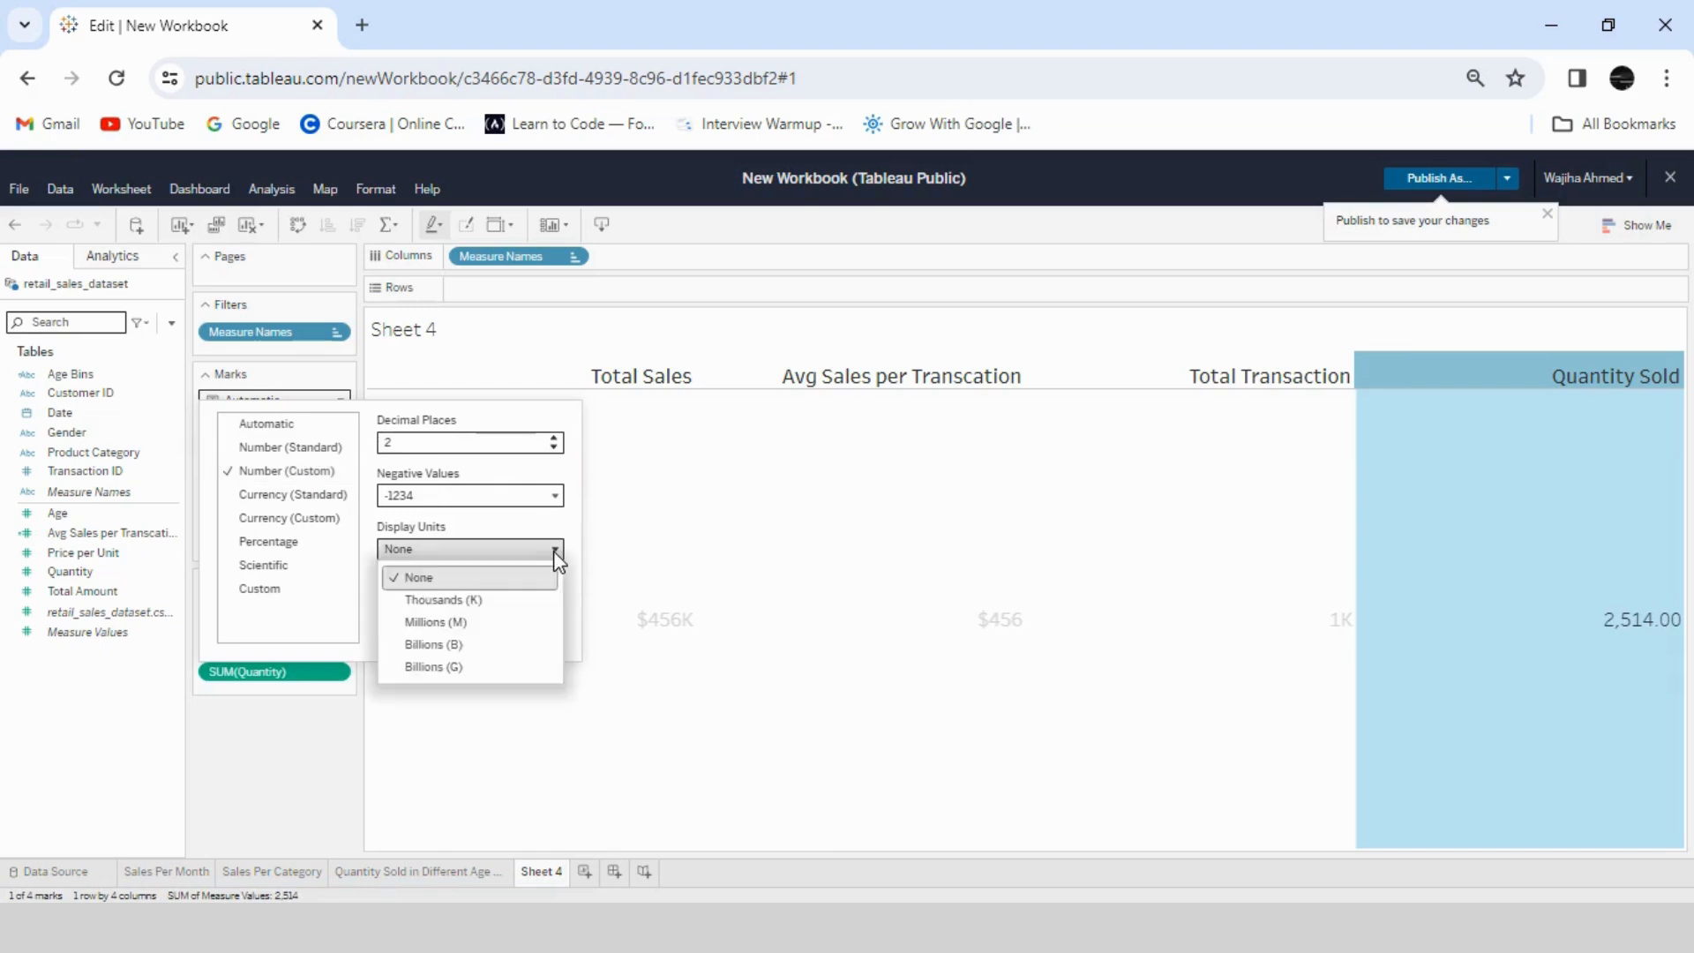
pyautogui.click(513, 602)
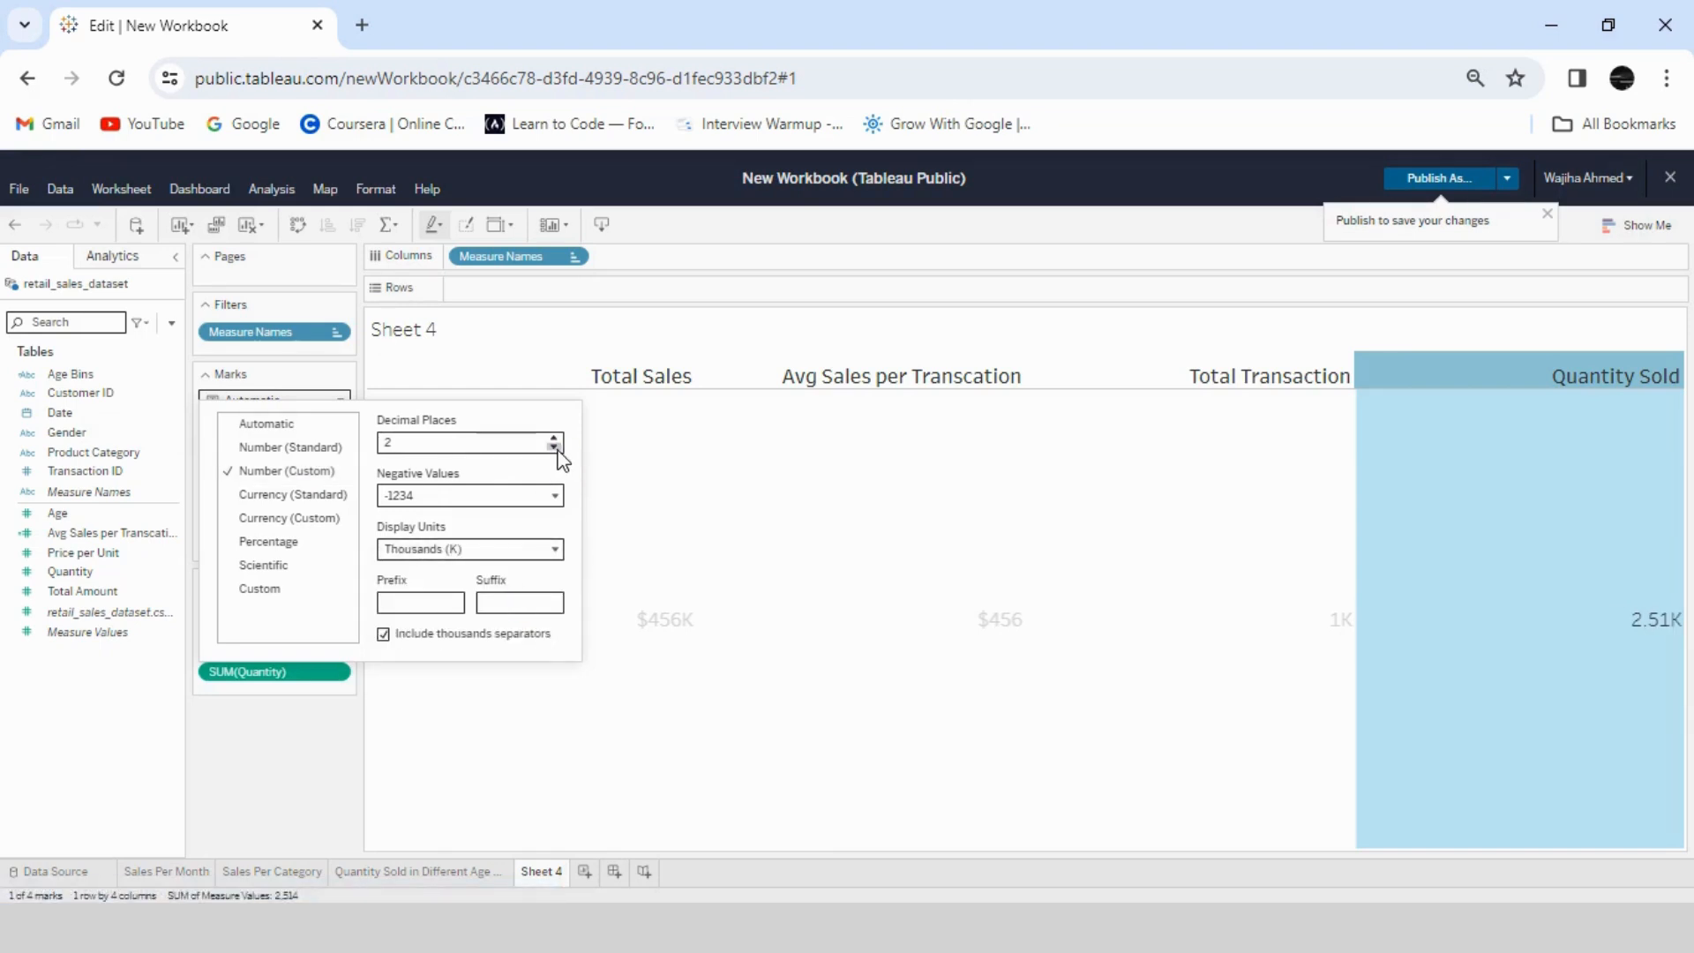
pyautogui.click(555, 448)
pyautogui.click(338, 815)
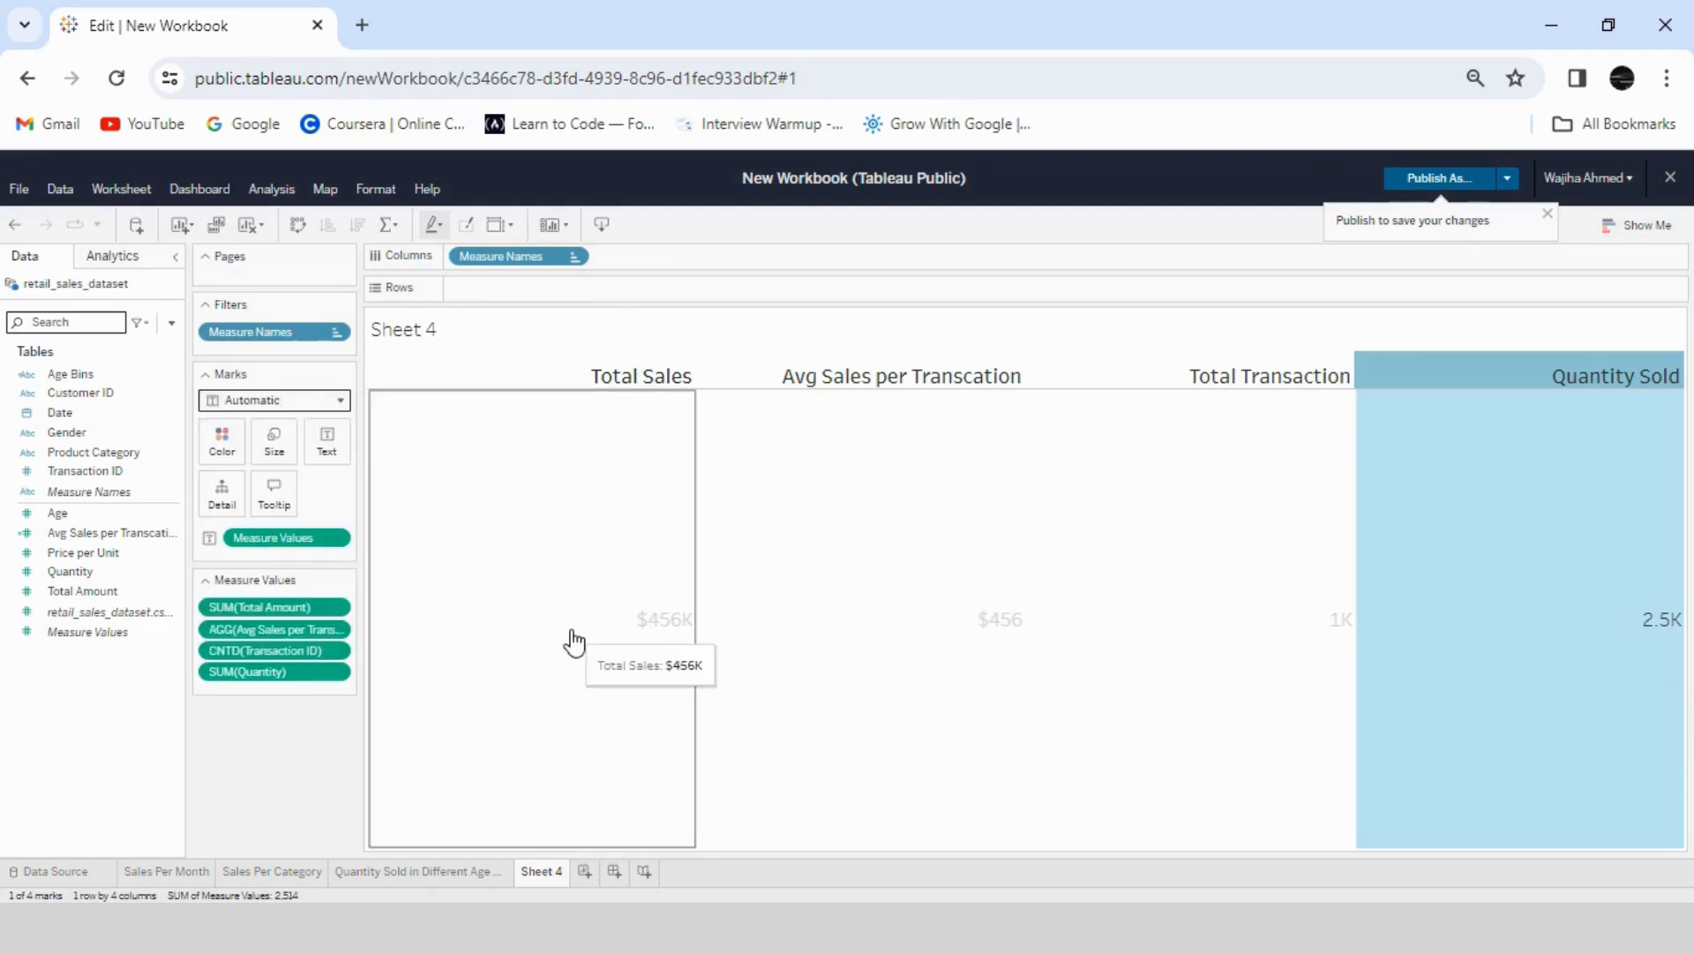
# - Center-align the header text and the pane text in the KPI table's worksheet formatting
pyautogui.click(623, 388)
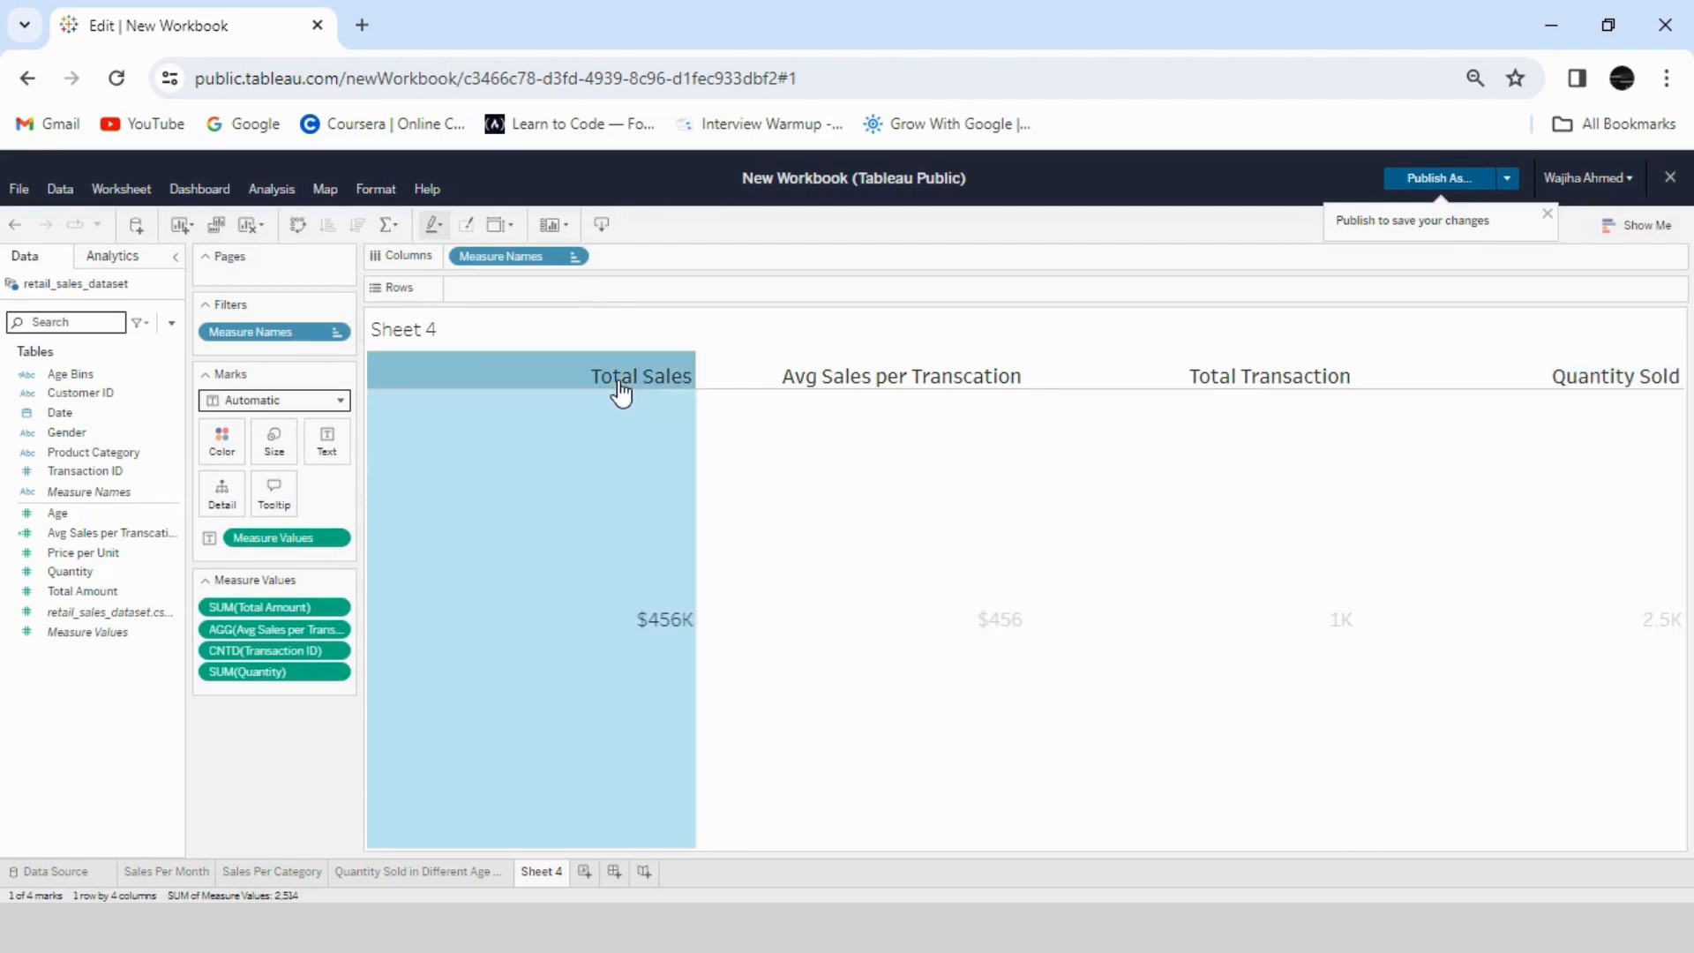
pyautogui.rightClick(621, 390)
pyautogui.click(542, 547)
pyautogui.rightClick(541, 543)
pyautogui.click(610, 735)
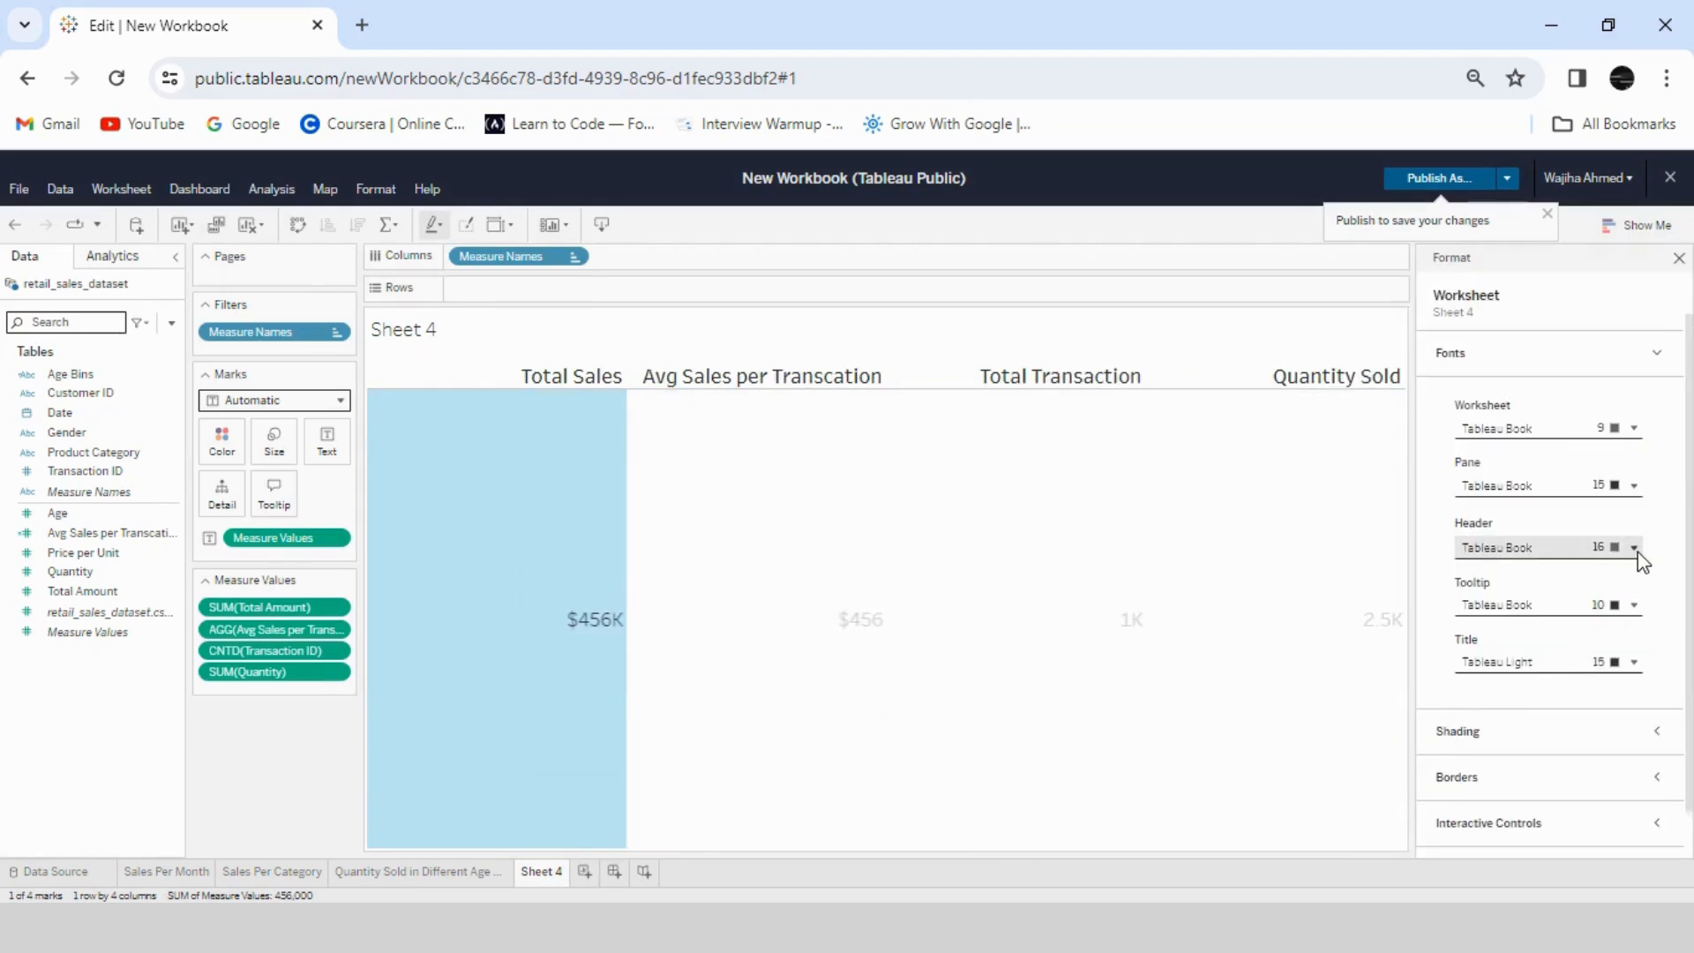
pyautogui.click(1636, 548)
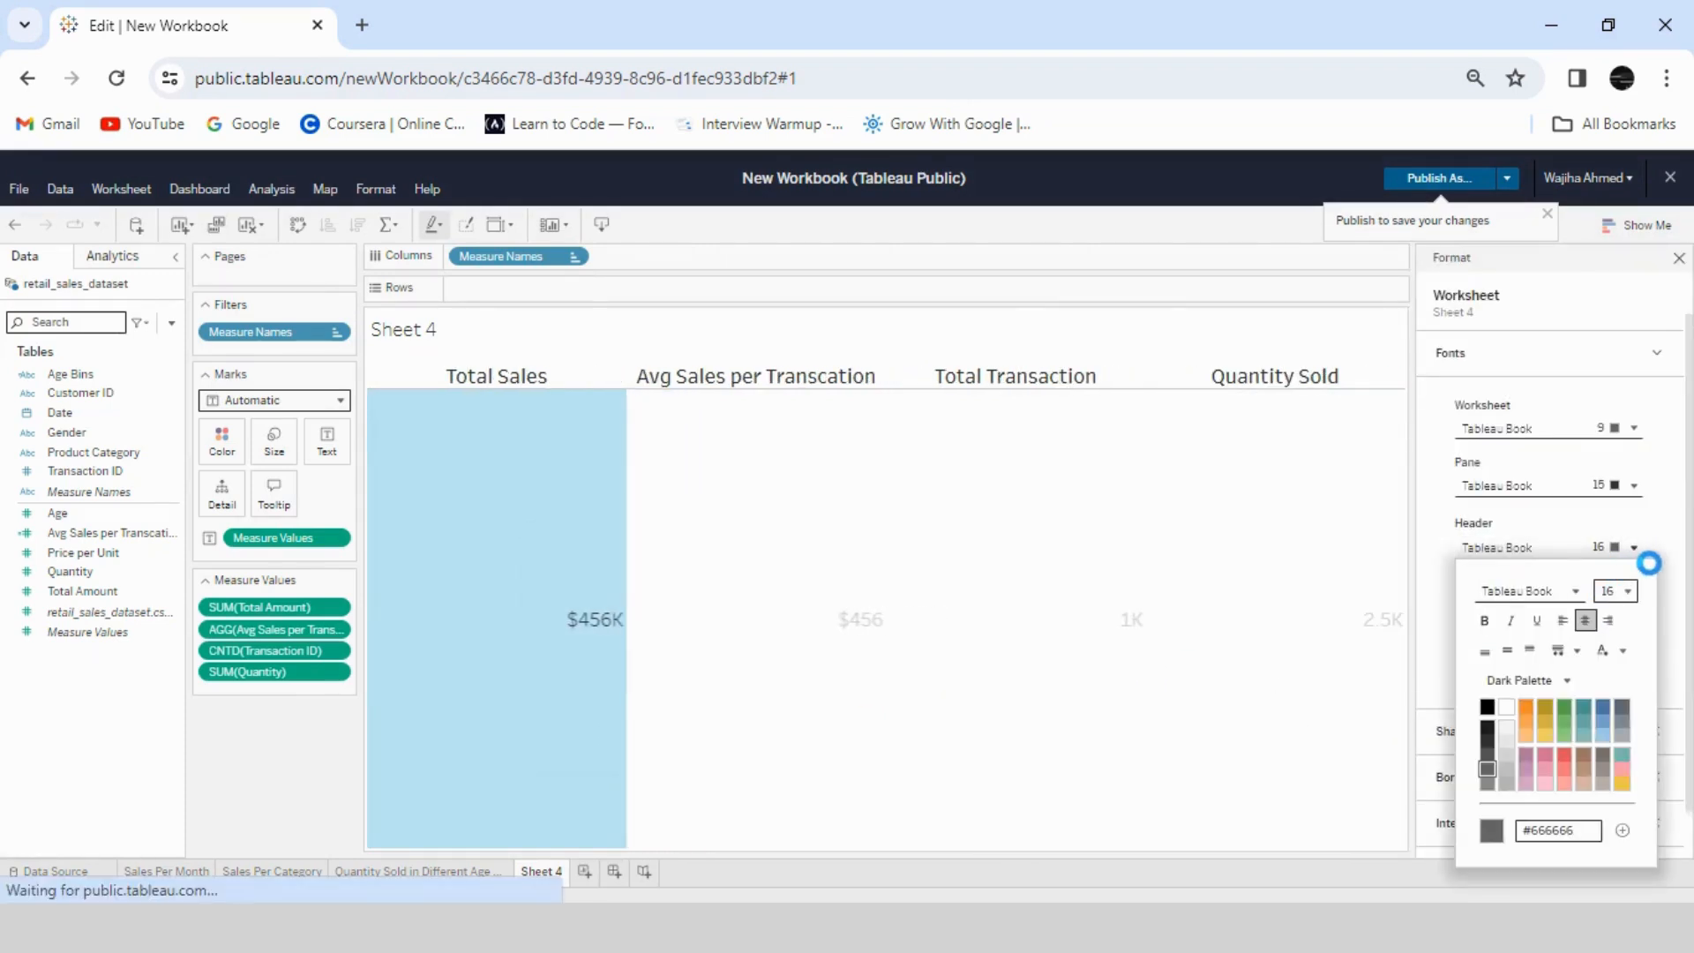
pyautogui.click(1664, 551)
pyautogui.click(1629, 491)
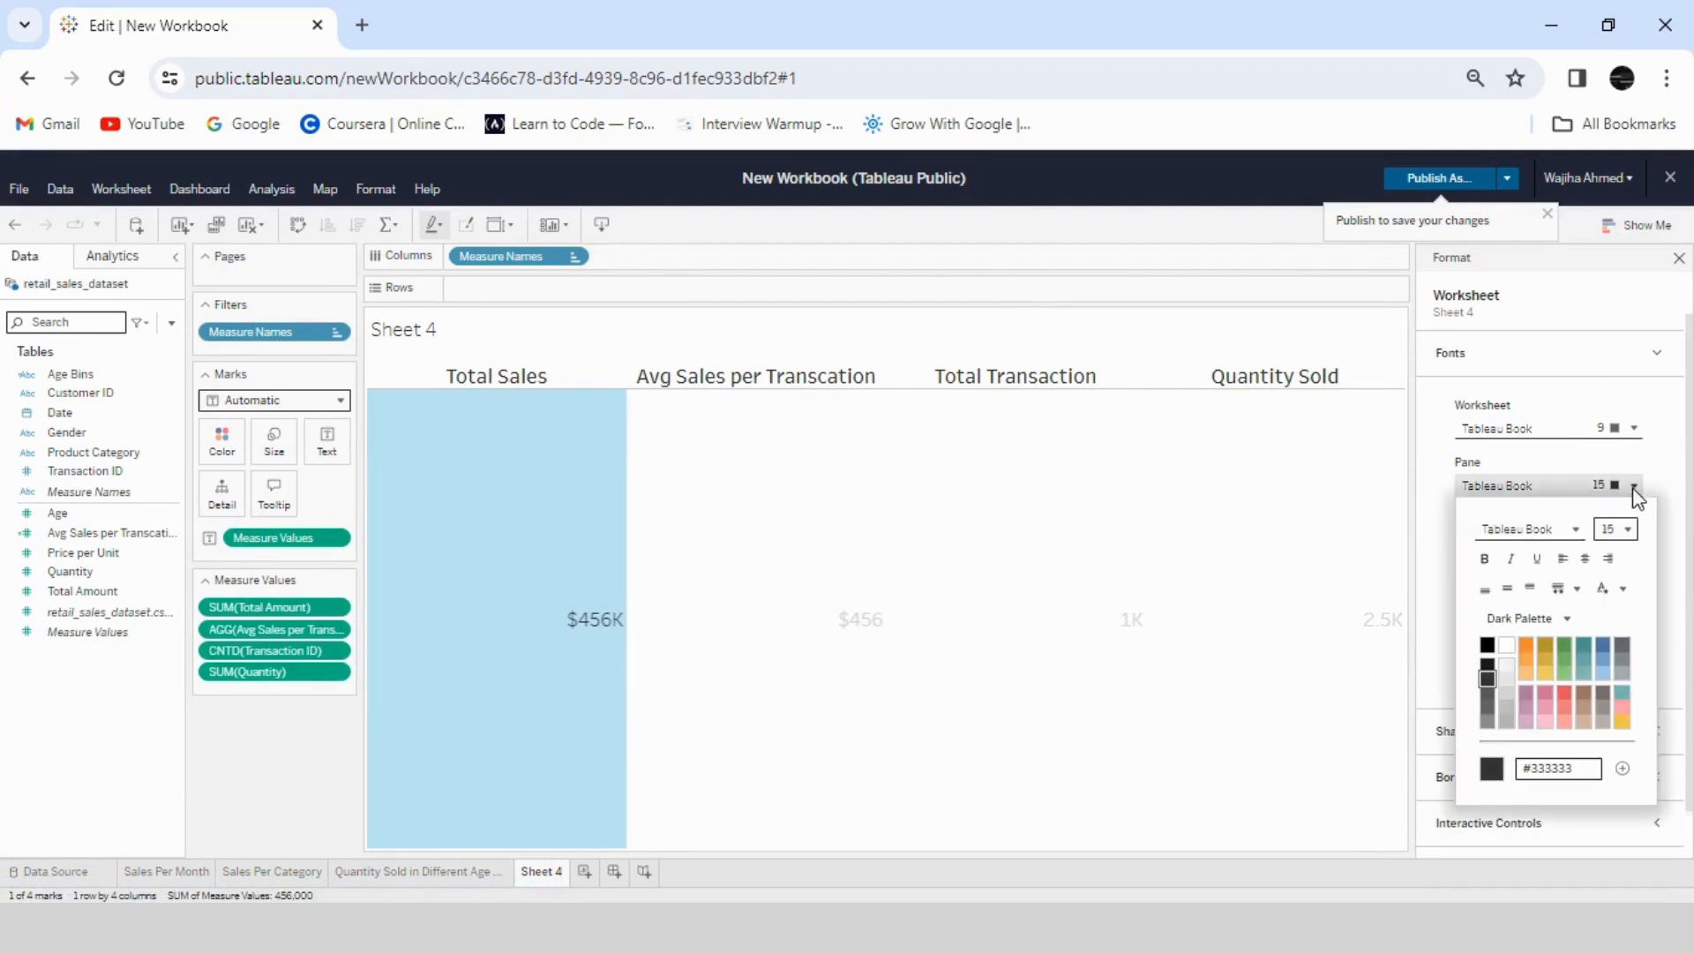
pyautogui.click(1585, 559)
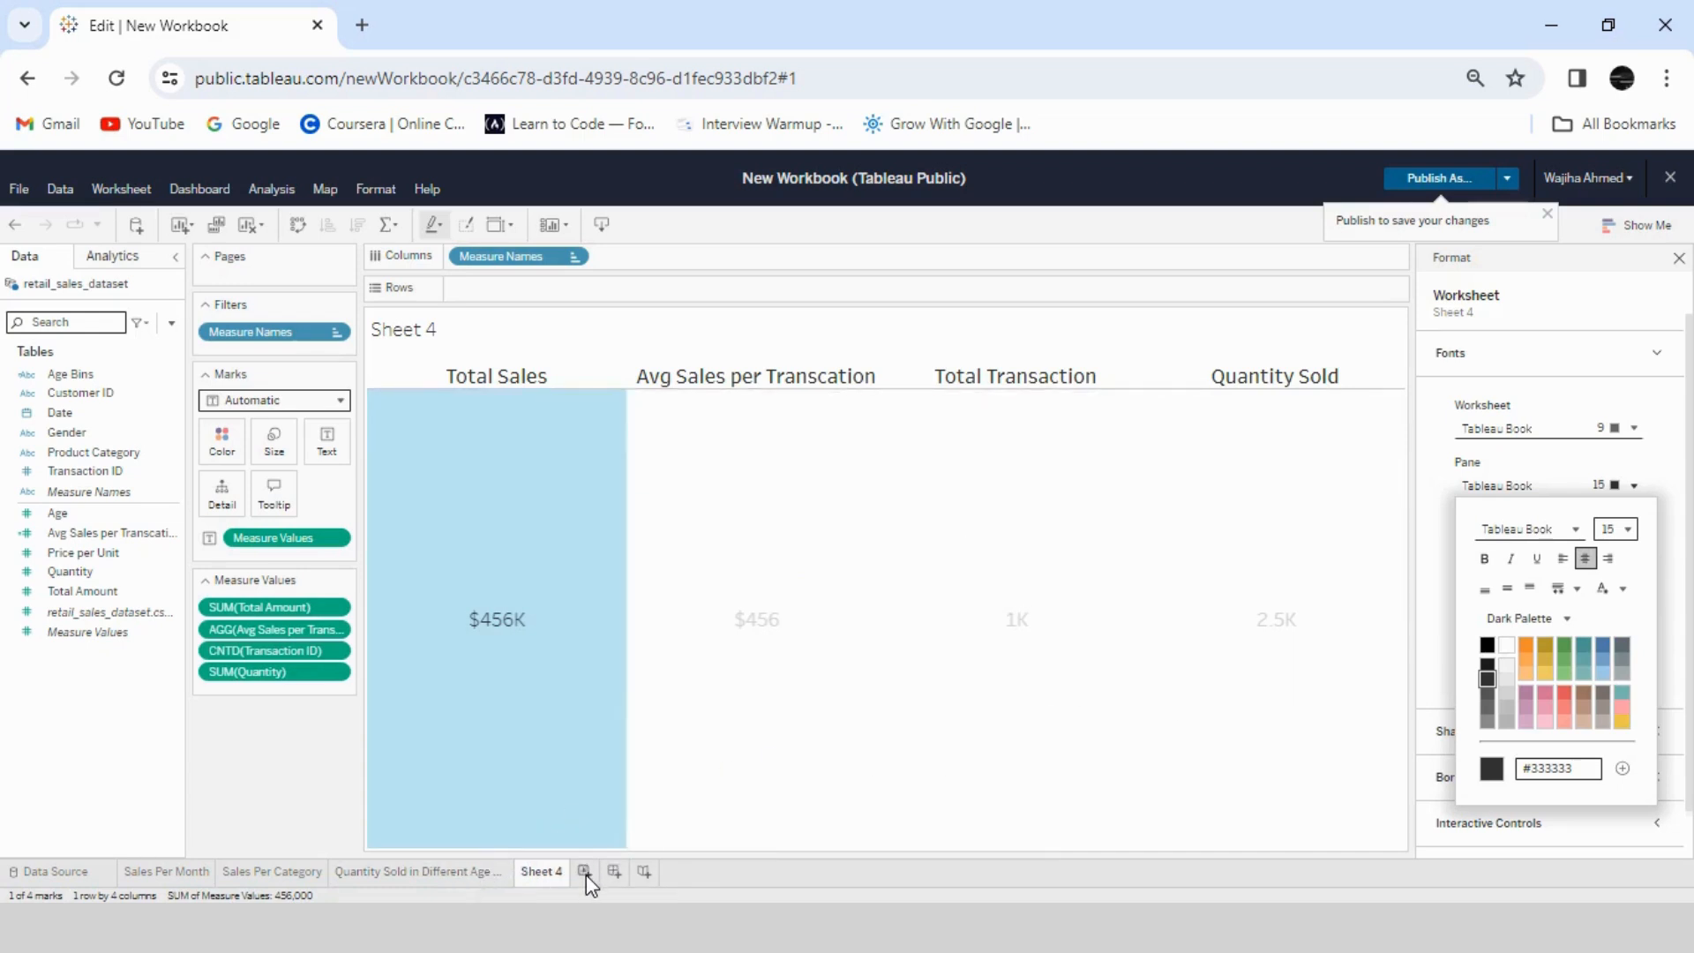
# - Replace the title of Sheet 4 with KPIs
pyautogui.rightClick(435, 335)
pyautogui.click(467, 427)
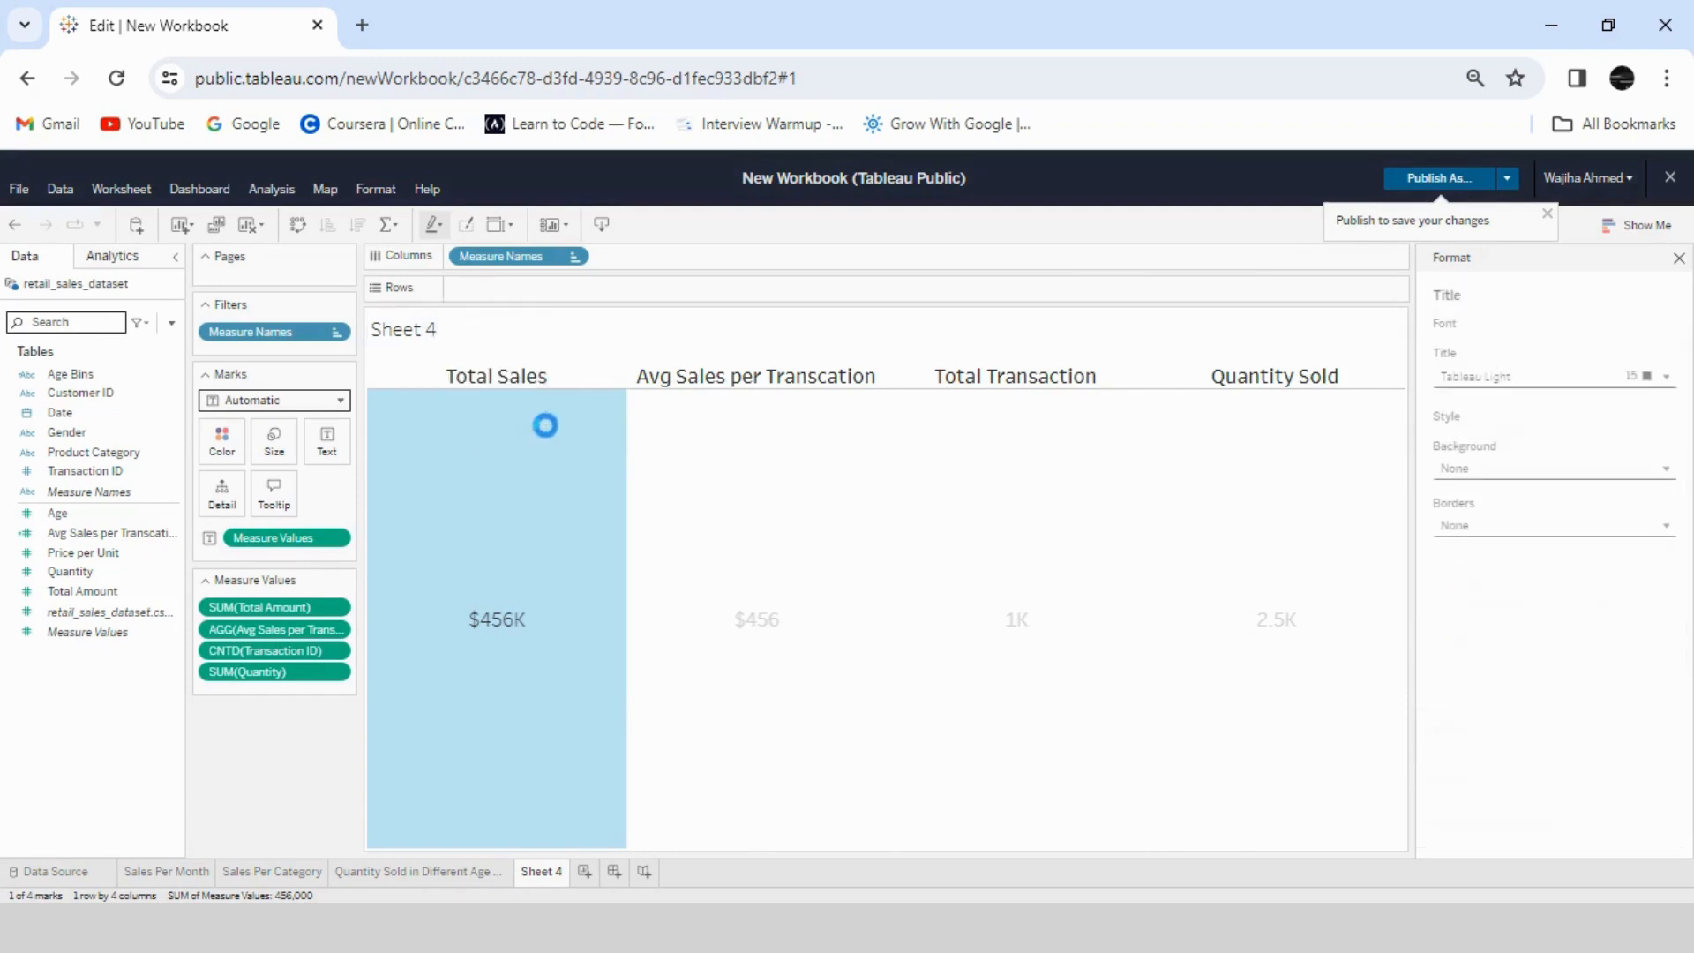
pyautogui.rightClick(442, 337)
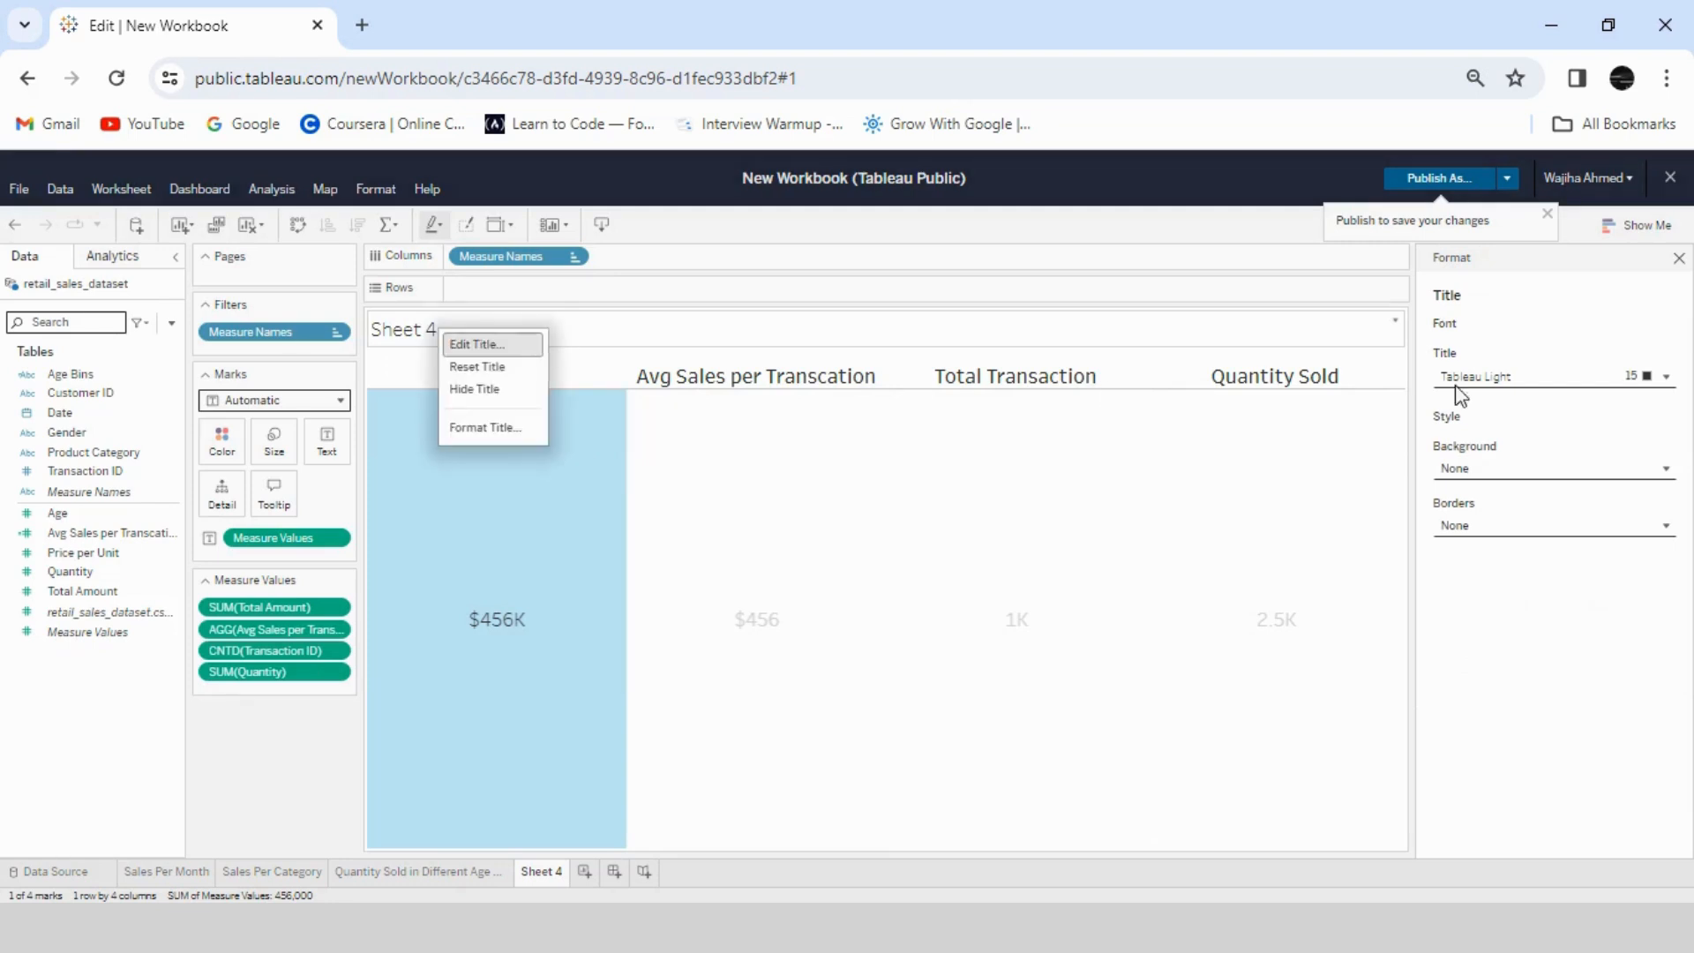
pyautogui.click(489, 344)
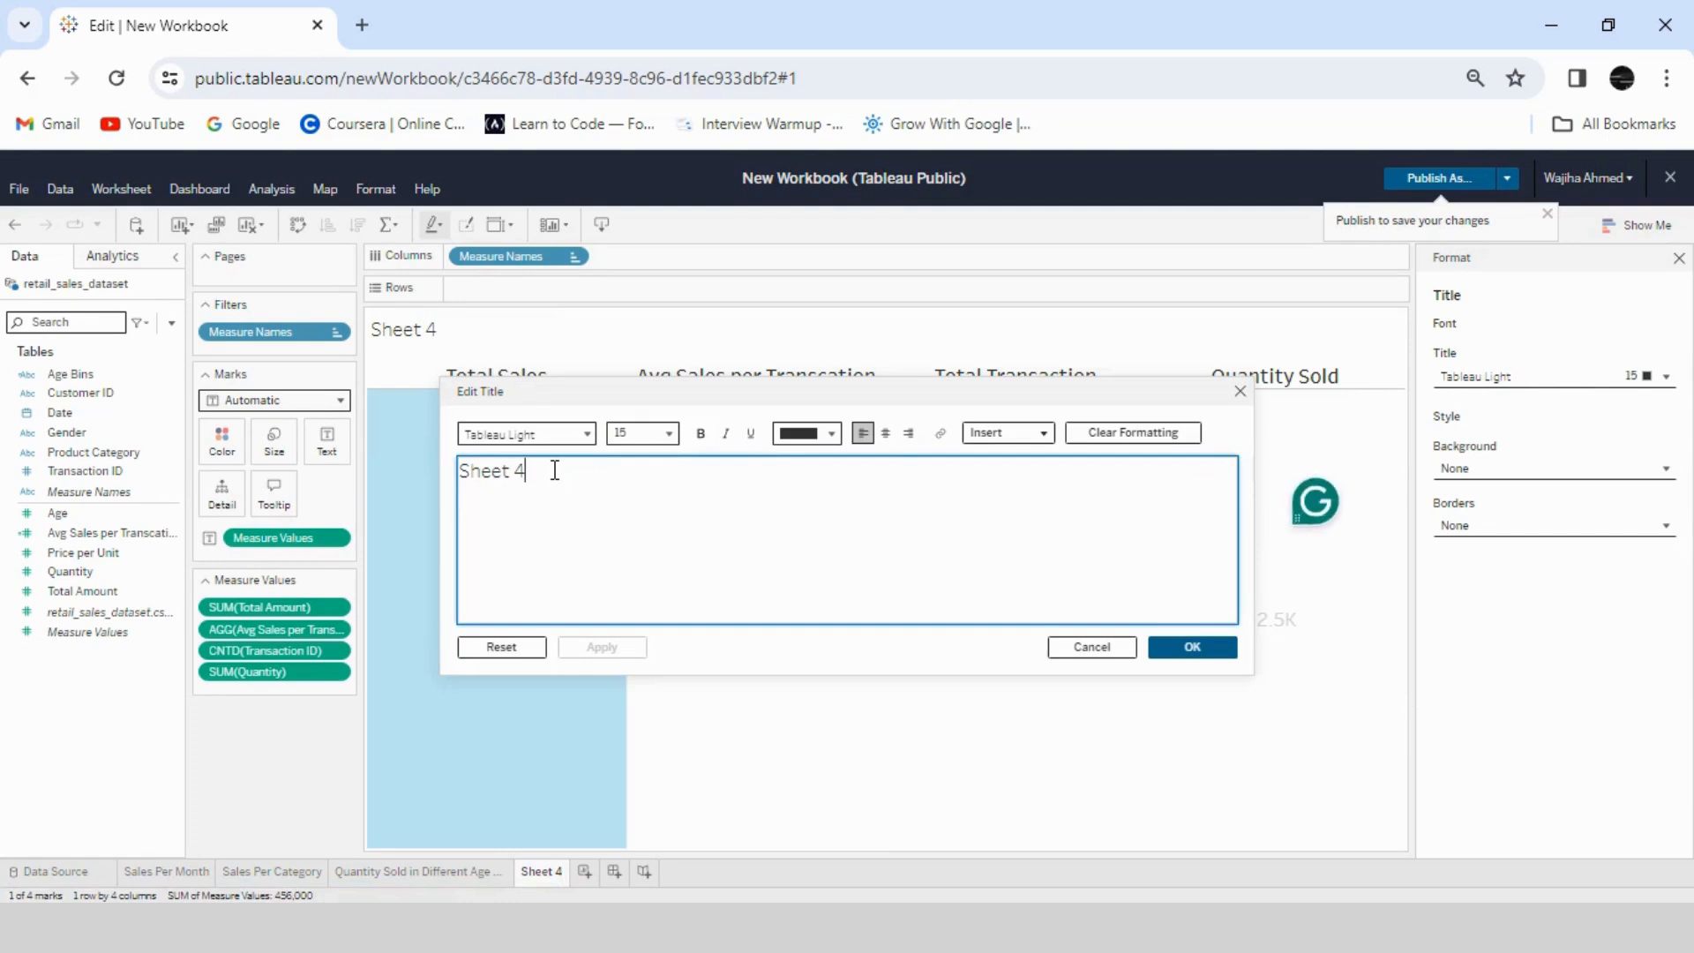
pyautogui.hotkey('ctrl', 'a')
pyautogui.press('BackSpace')
pyautogui.write('KPIs')
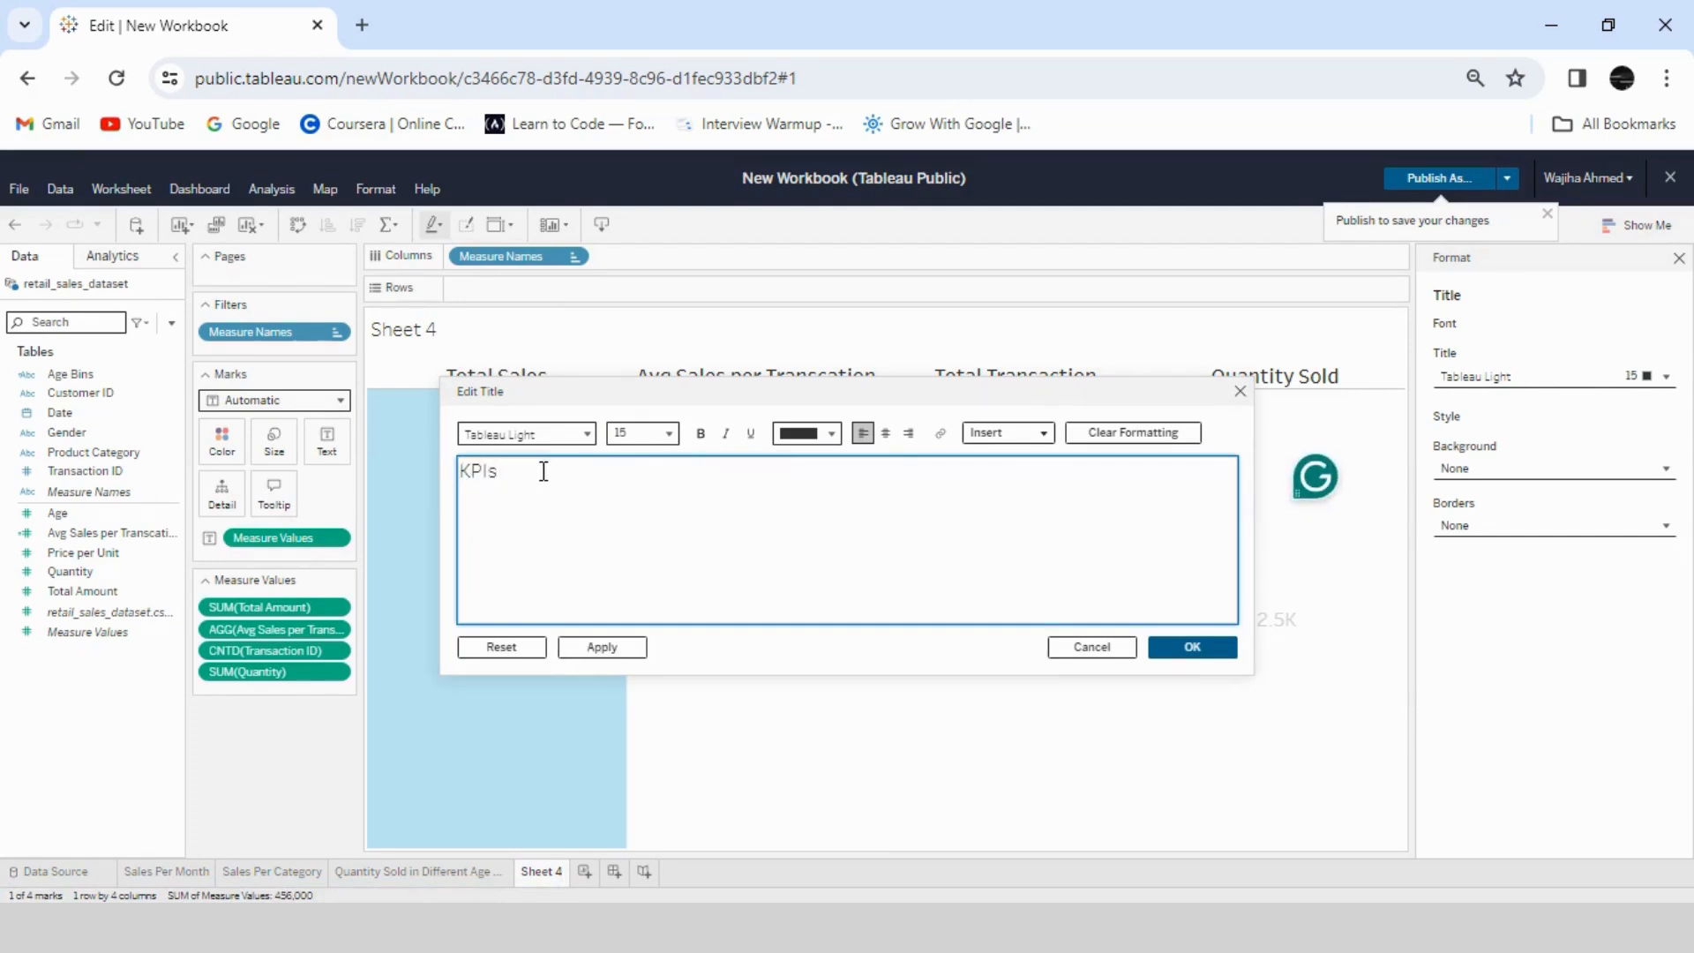
pyautogui.moveTo(541, 473); pyautogui.dragTo(458, 480)
pyautogui.press('BackSpace')
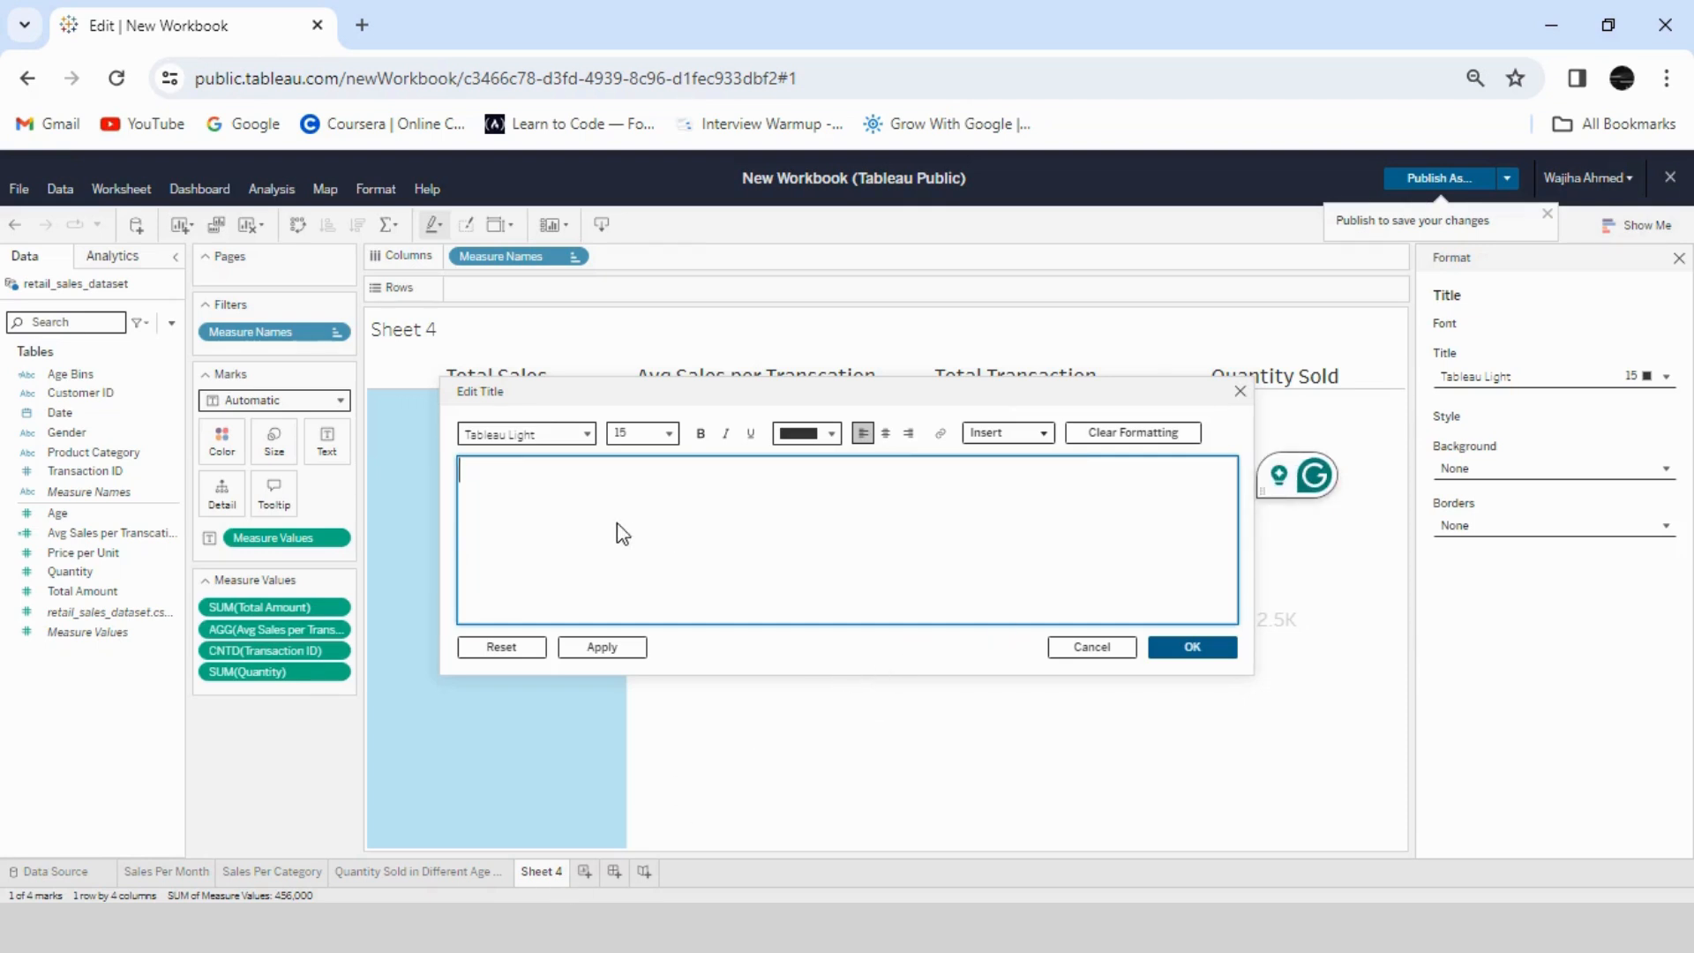
pyautogui.doubleClick(525, 472)
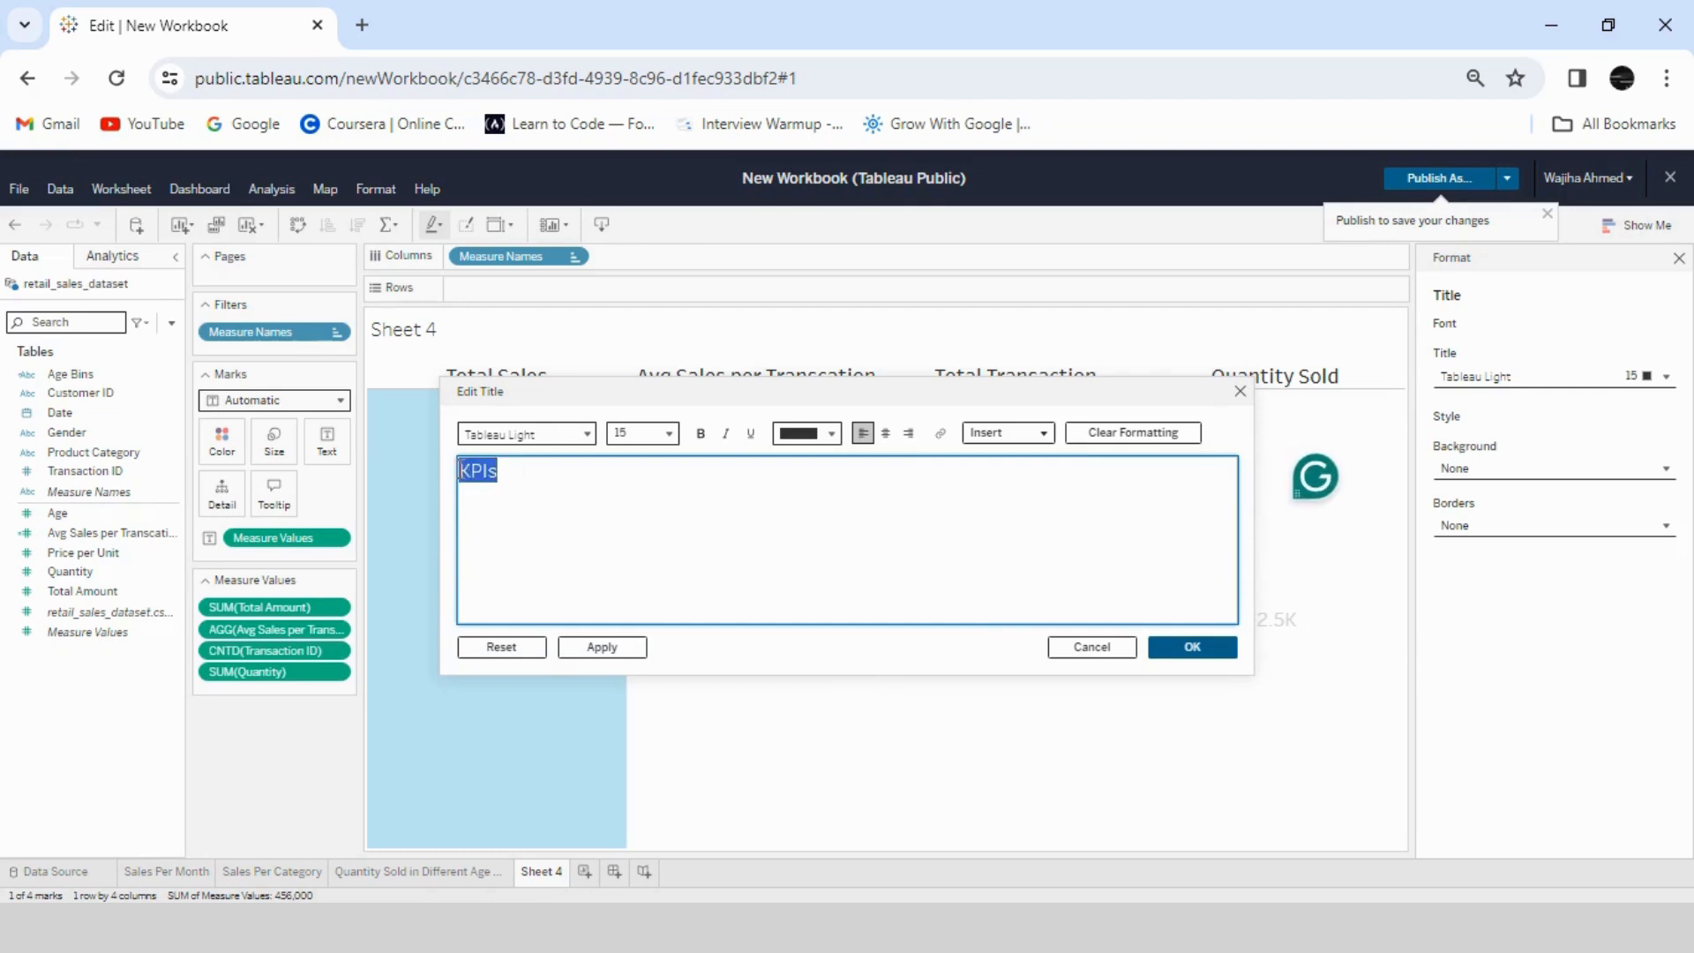
pyautogui.click(1192, 646)
# - Rename the Sheet 4 worksheet as KPIs
pyautogui.rightClick(540, 871)
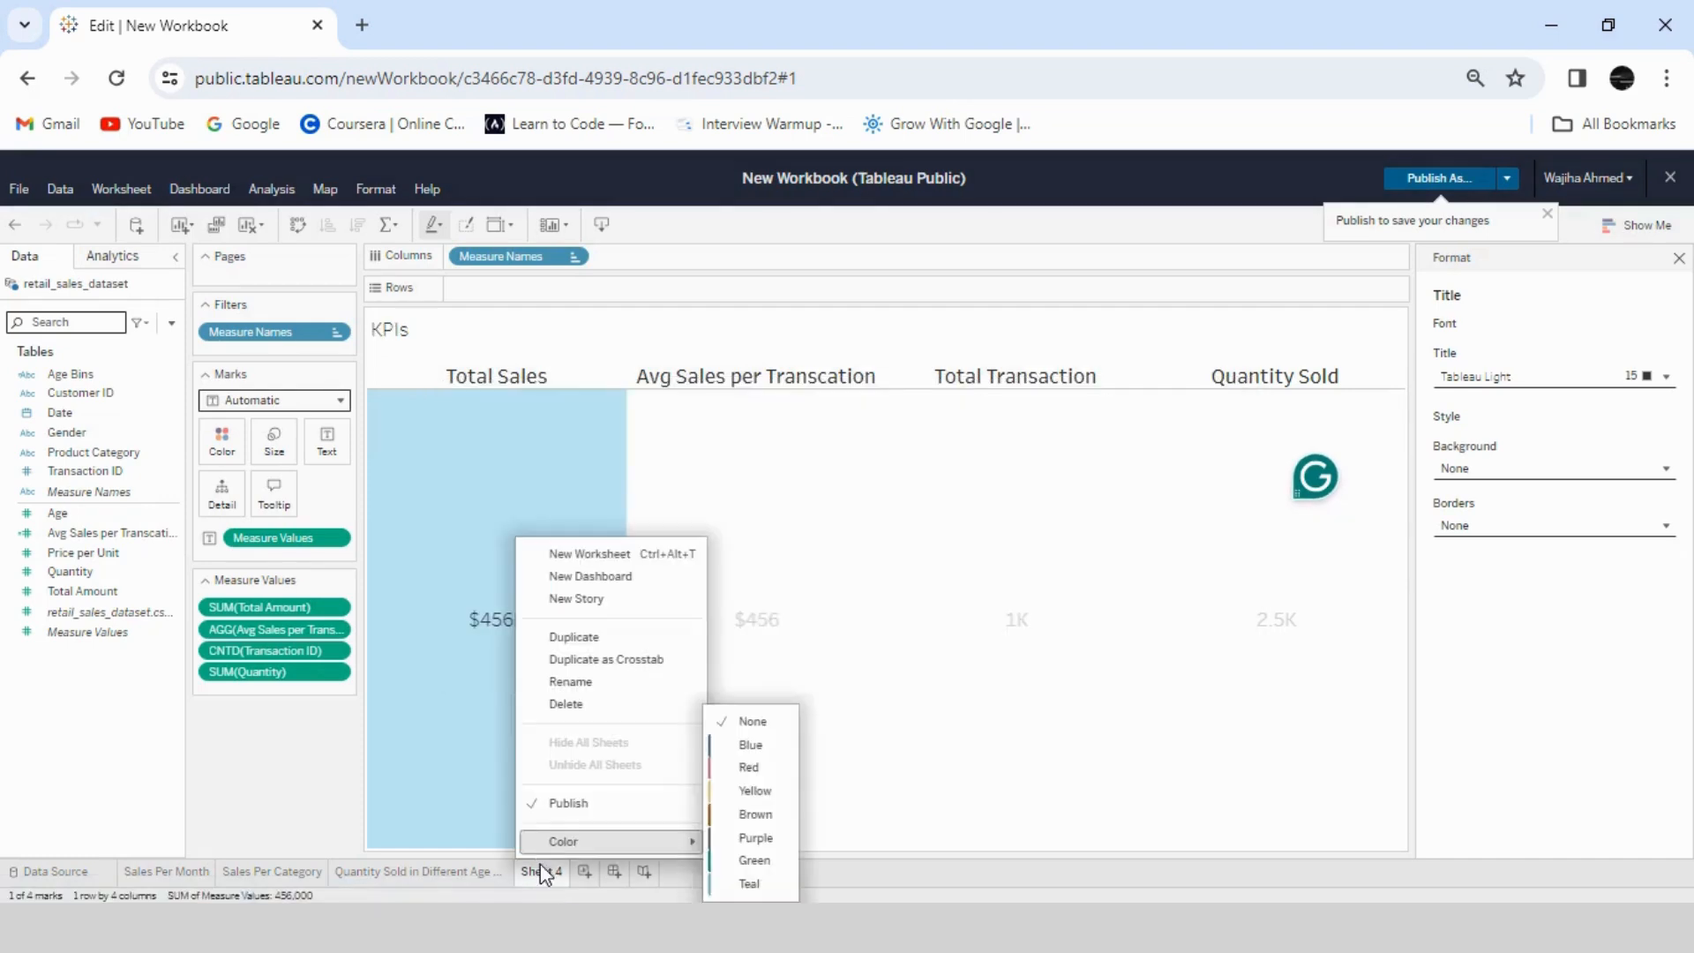
pyautogui.click(578, 681)
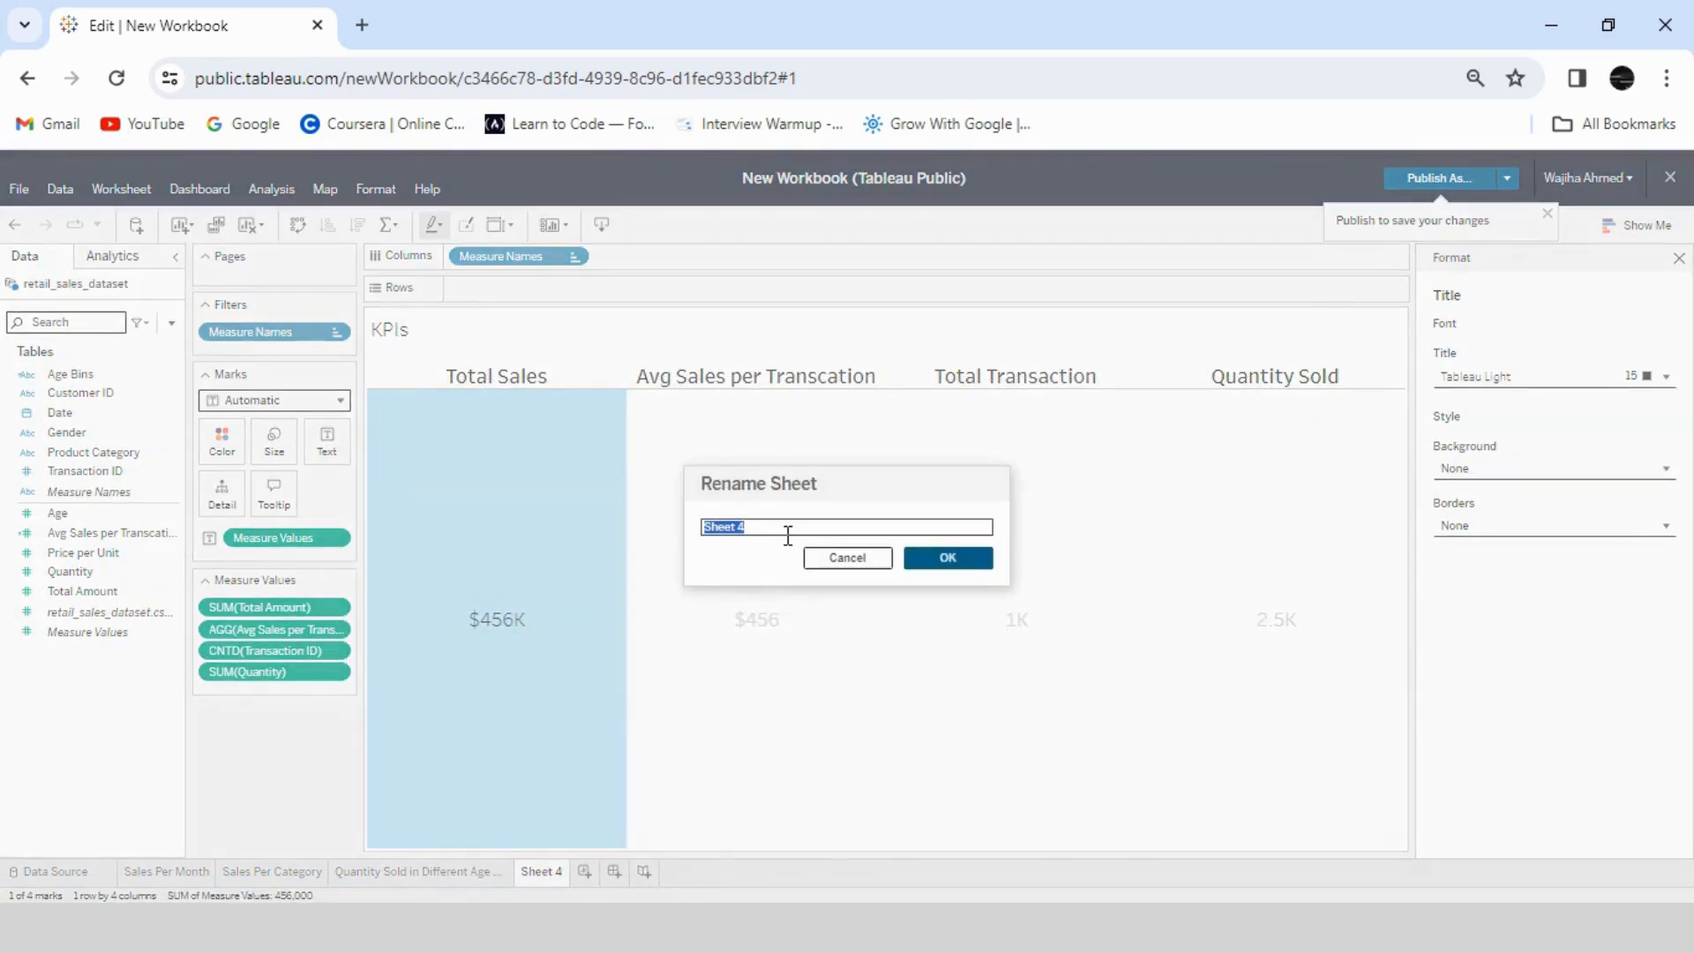
pyautogui.write('KPIs')
pyautogui.press('Return')
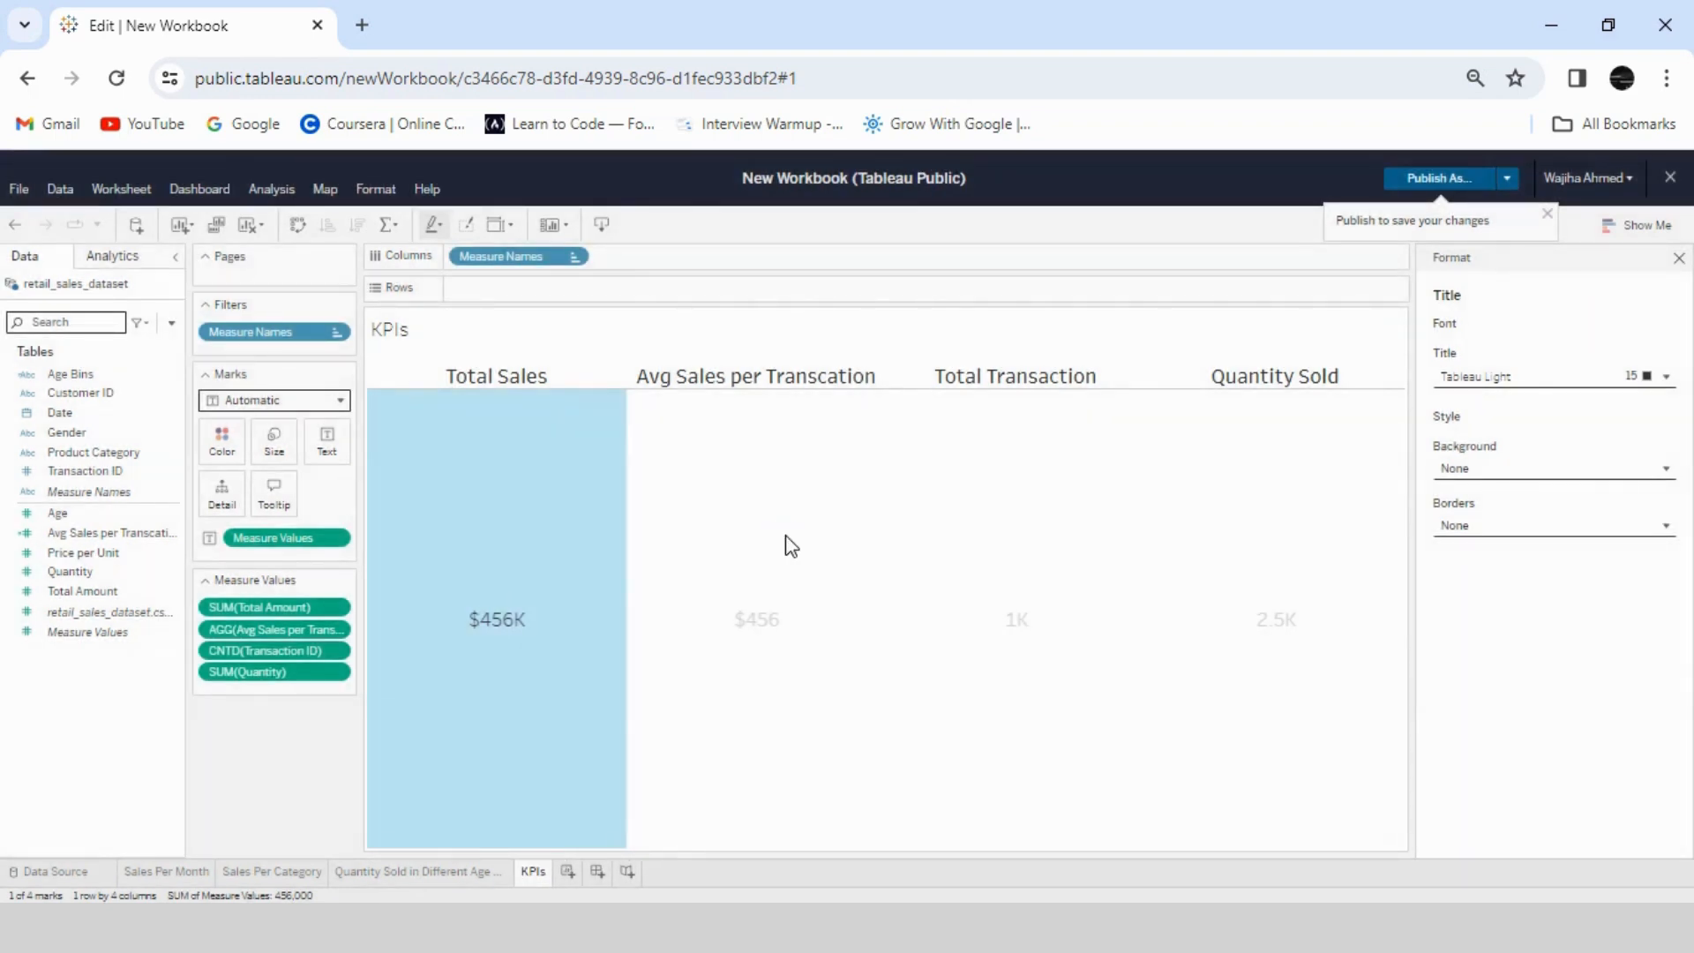
# - On the Sales Per Month sheet, set all grid lines to Off in the worksheet's line formatting
pyautogui.click(435, 873)
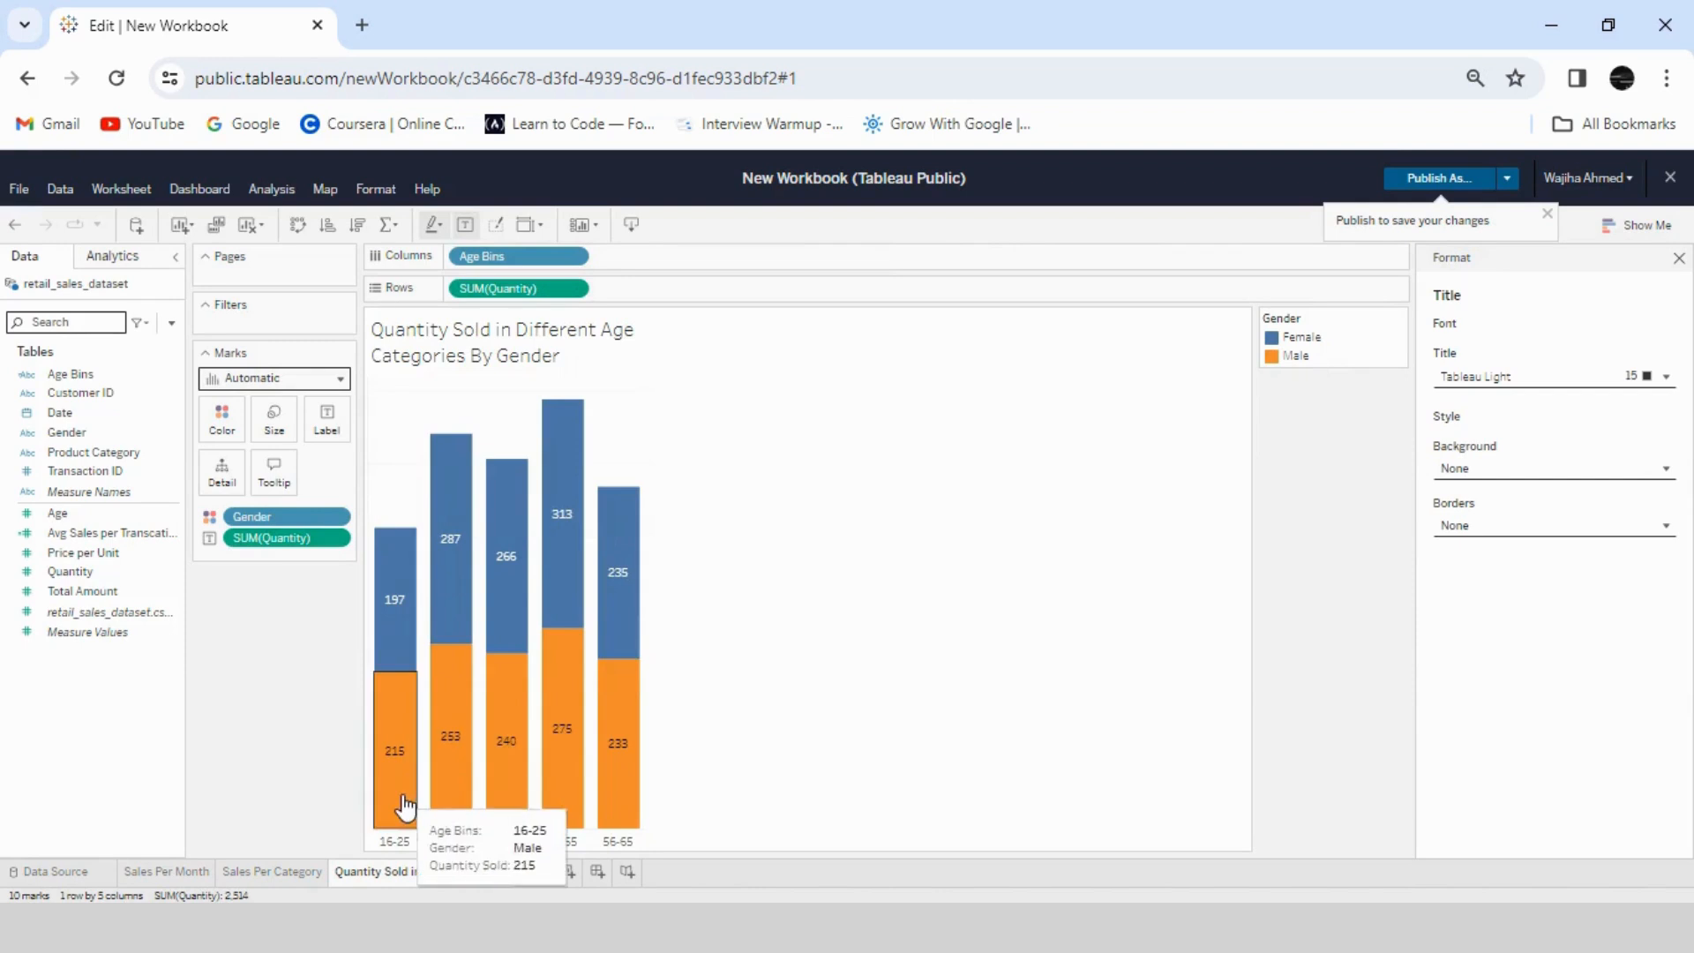
pyautogui.click(166, 871)
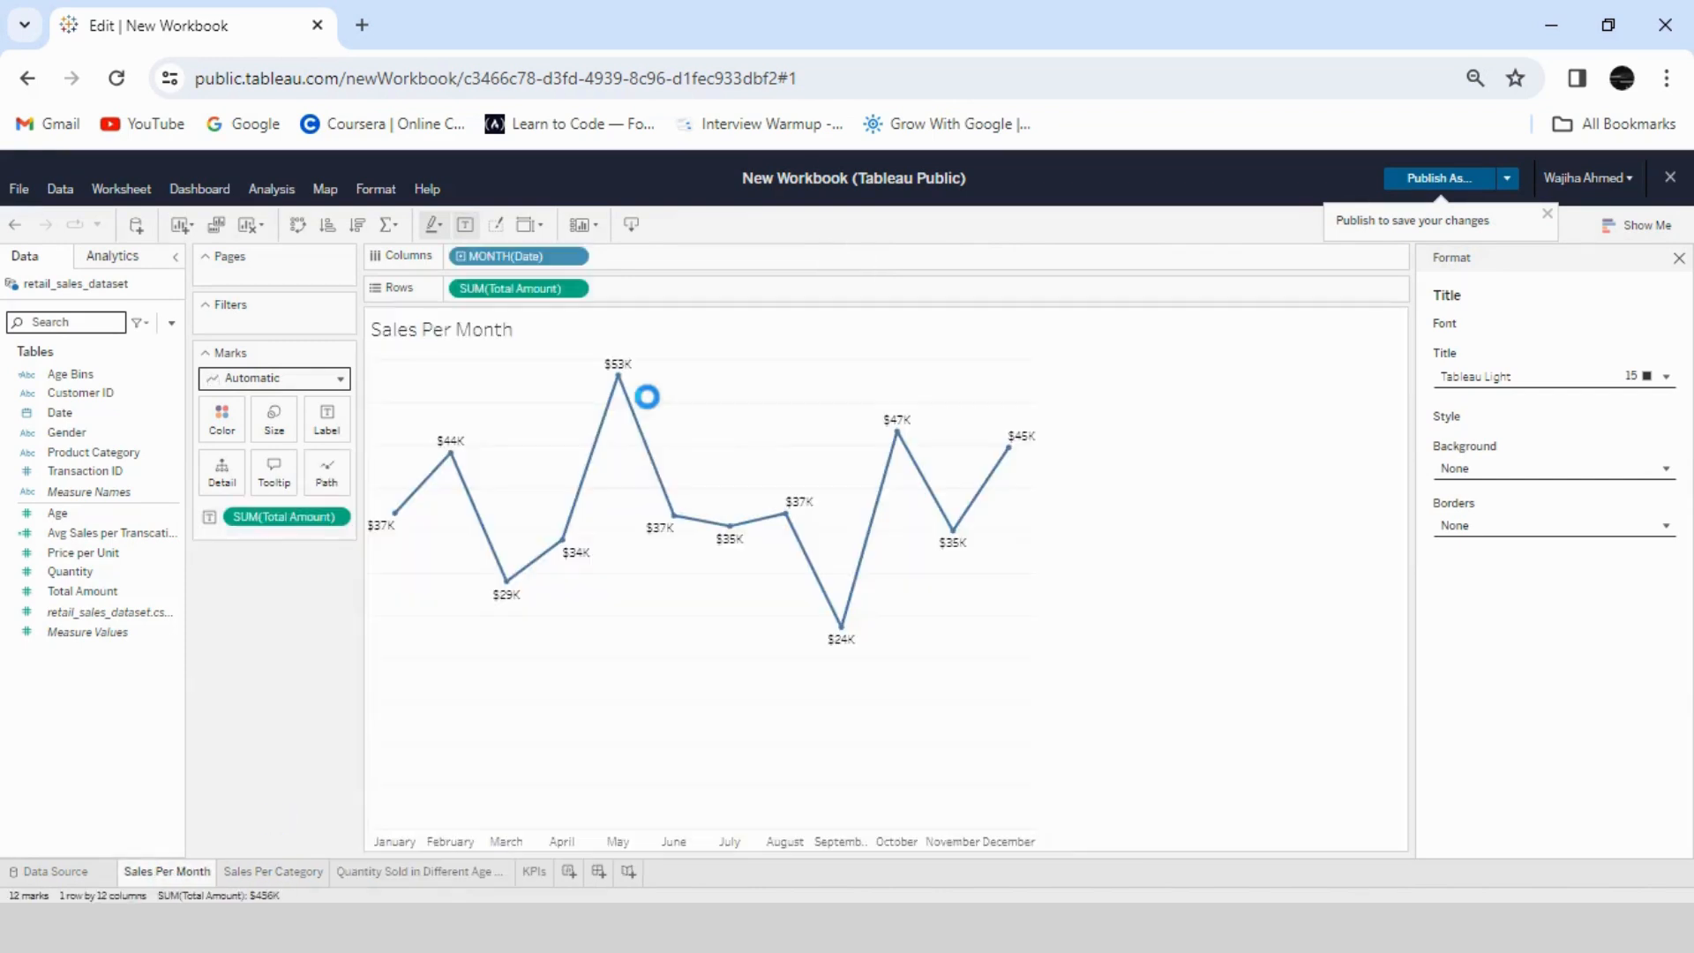
pyautogui.click(1678, 257)
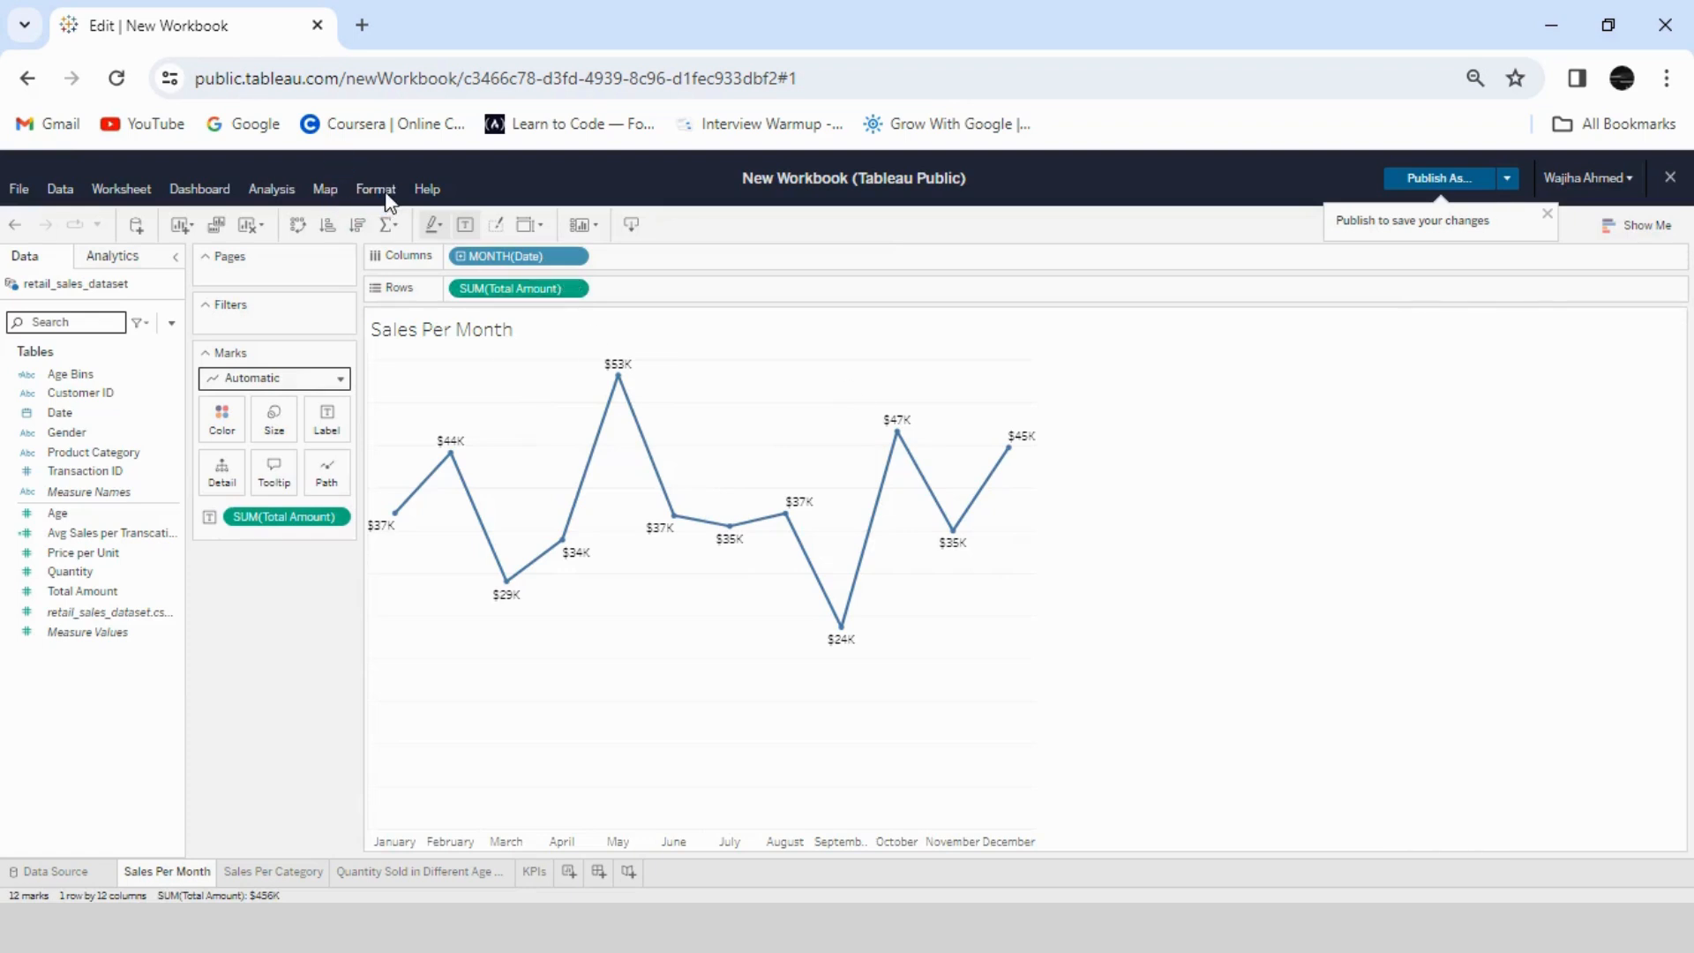
pyautogui.click(385, 195)
pyautogui.click(395, 238)
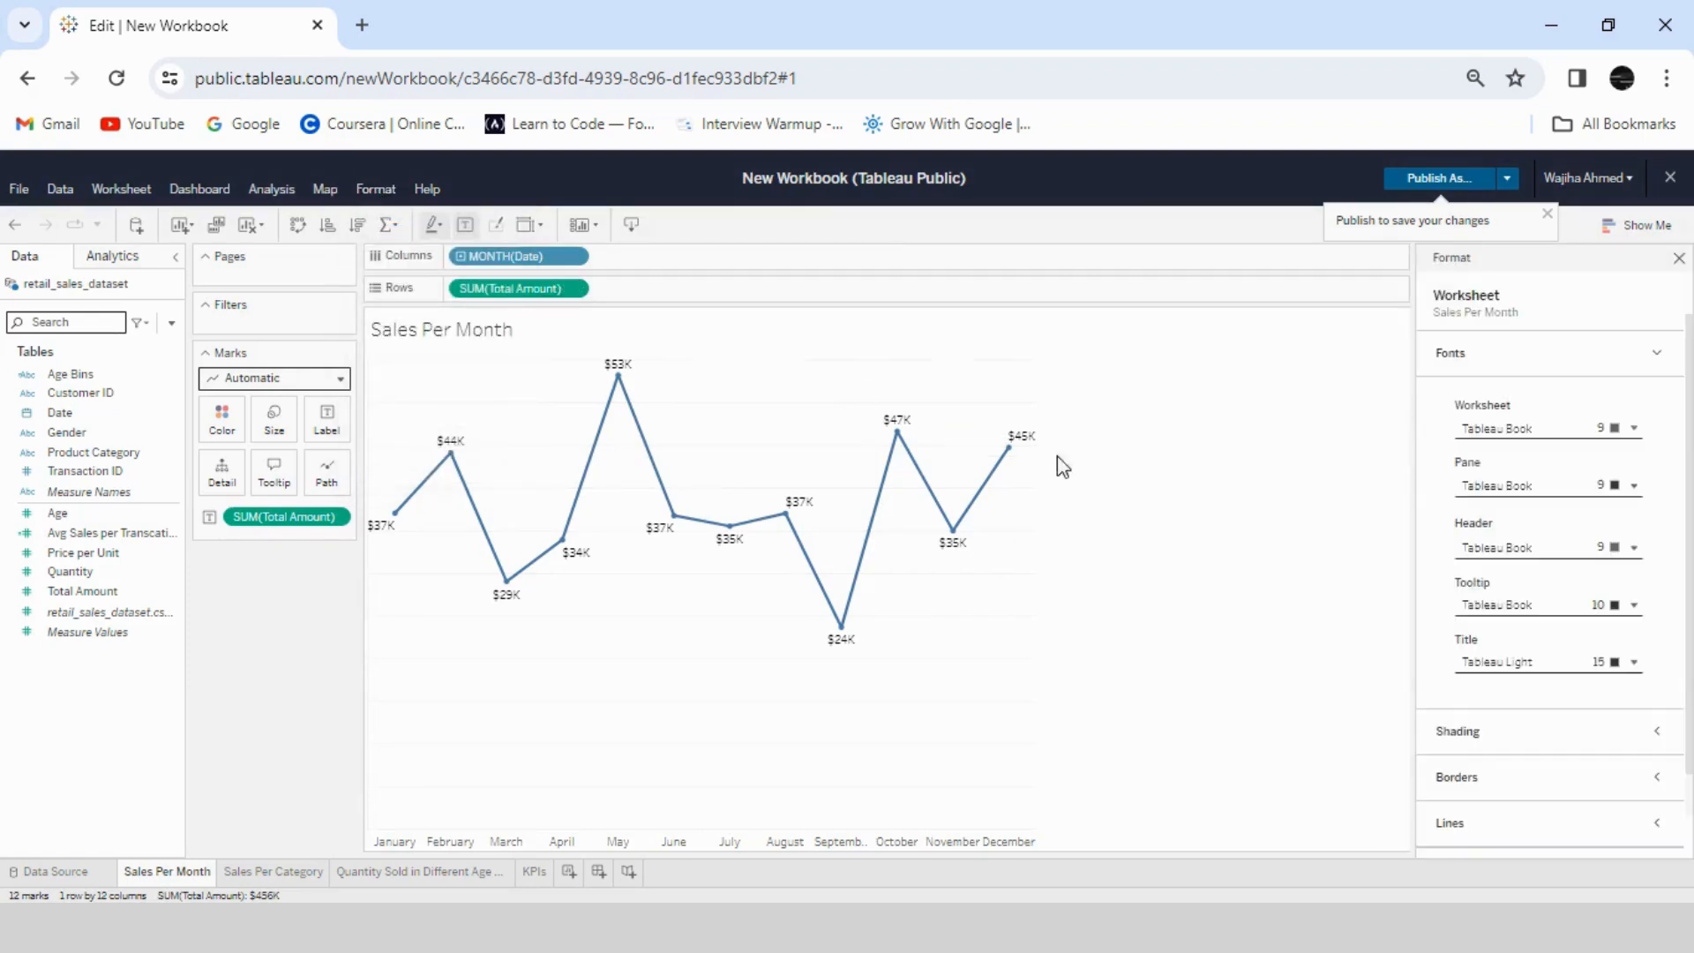
pyautogui.click(1564, 829)
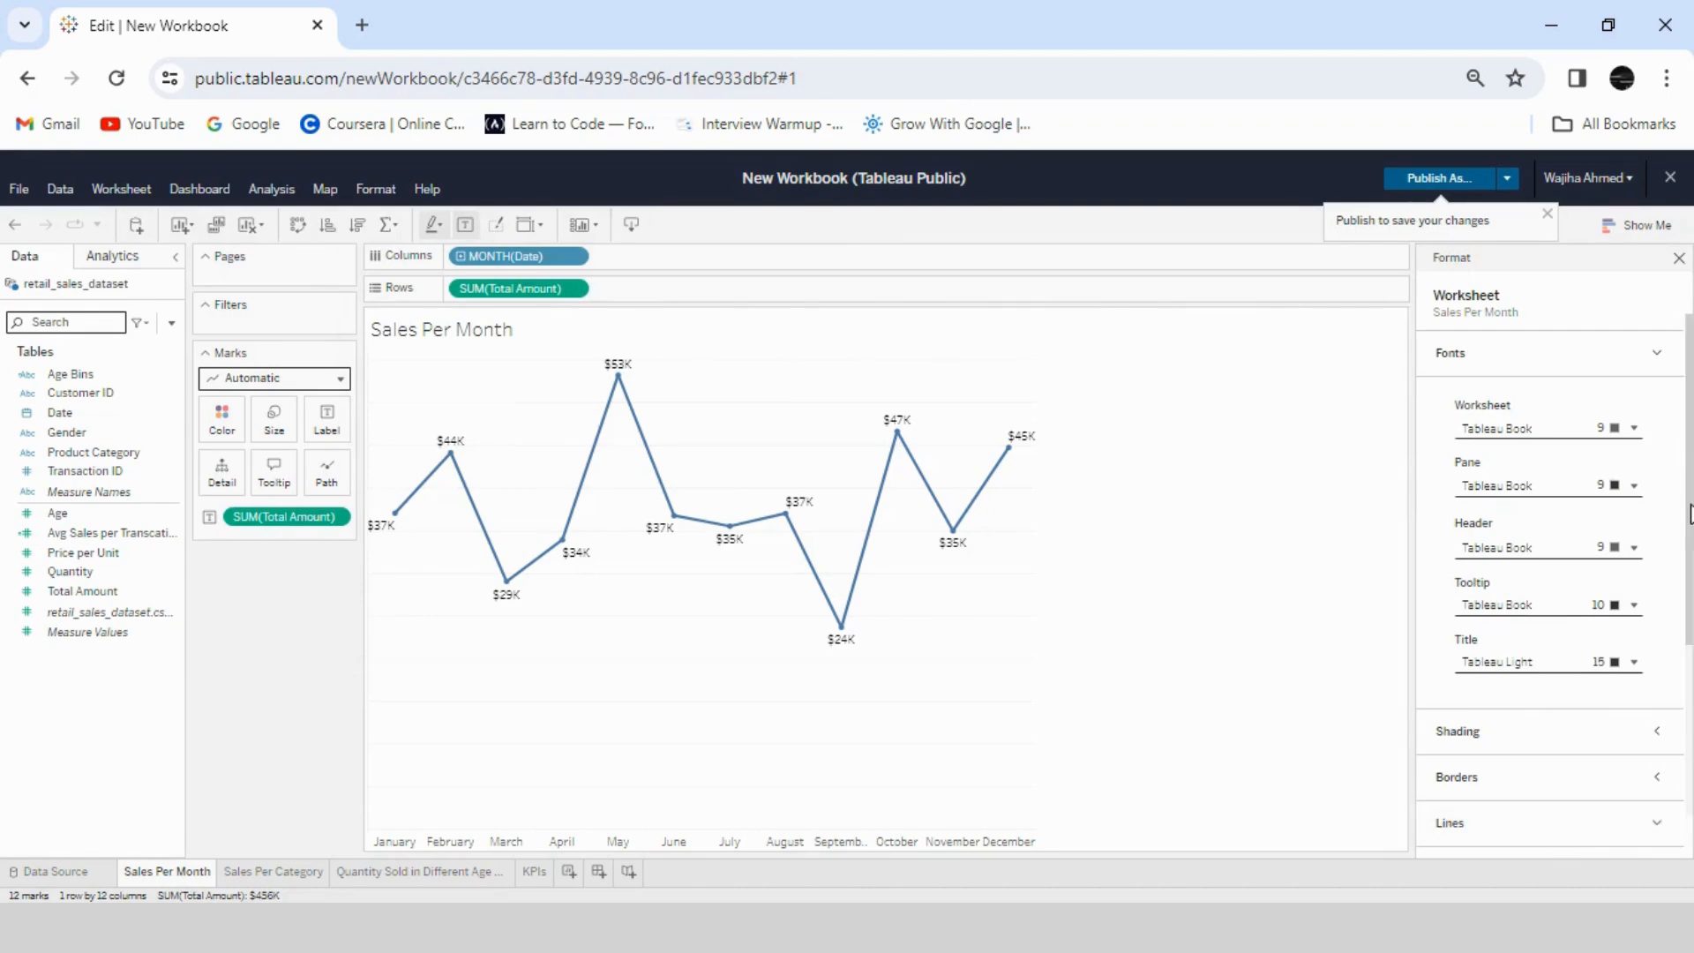
pyautogui.scroll(-3, 1640, 658)
pyautogui.click(1658, 646)
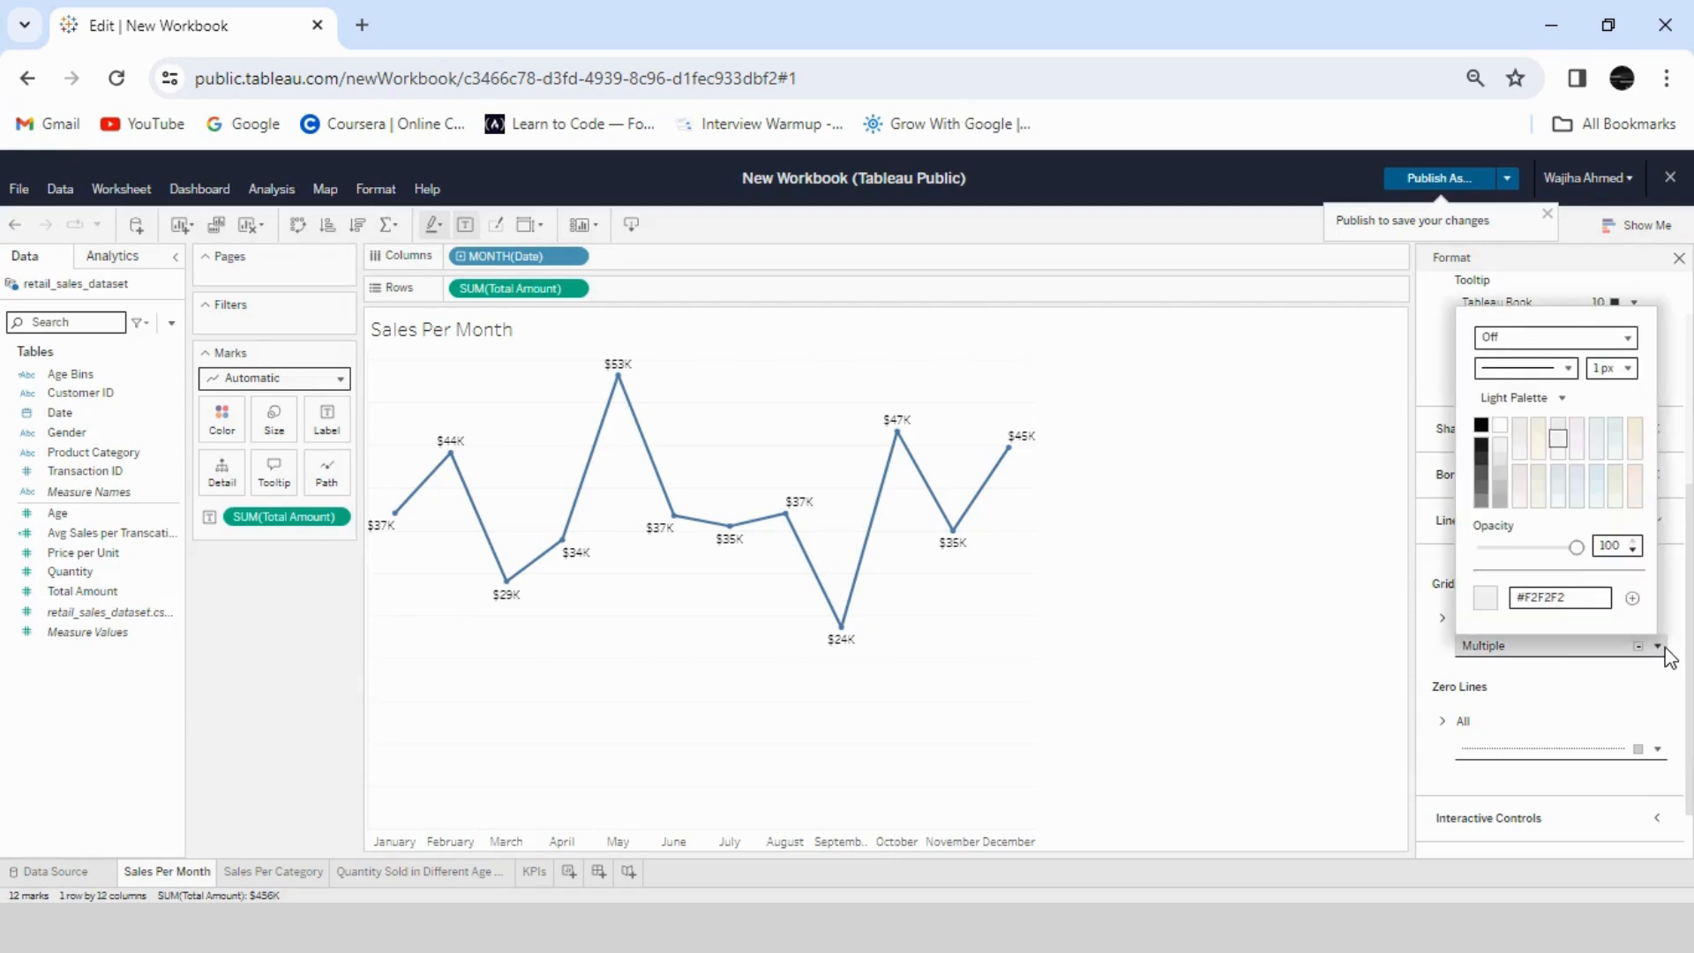
pyautogui.click(1552, 337)
pyautogui.click(1548, 390)
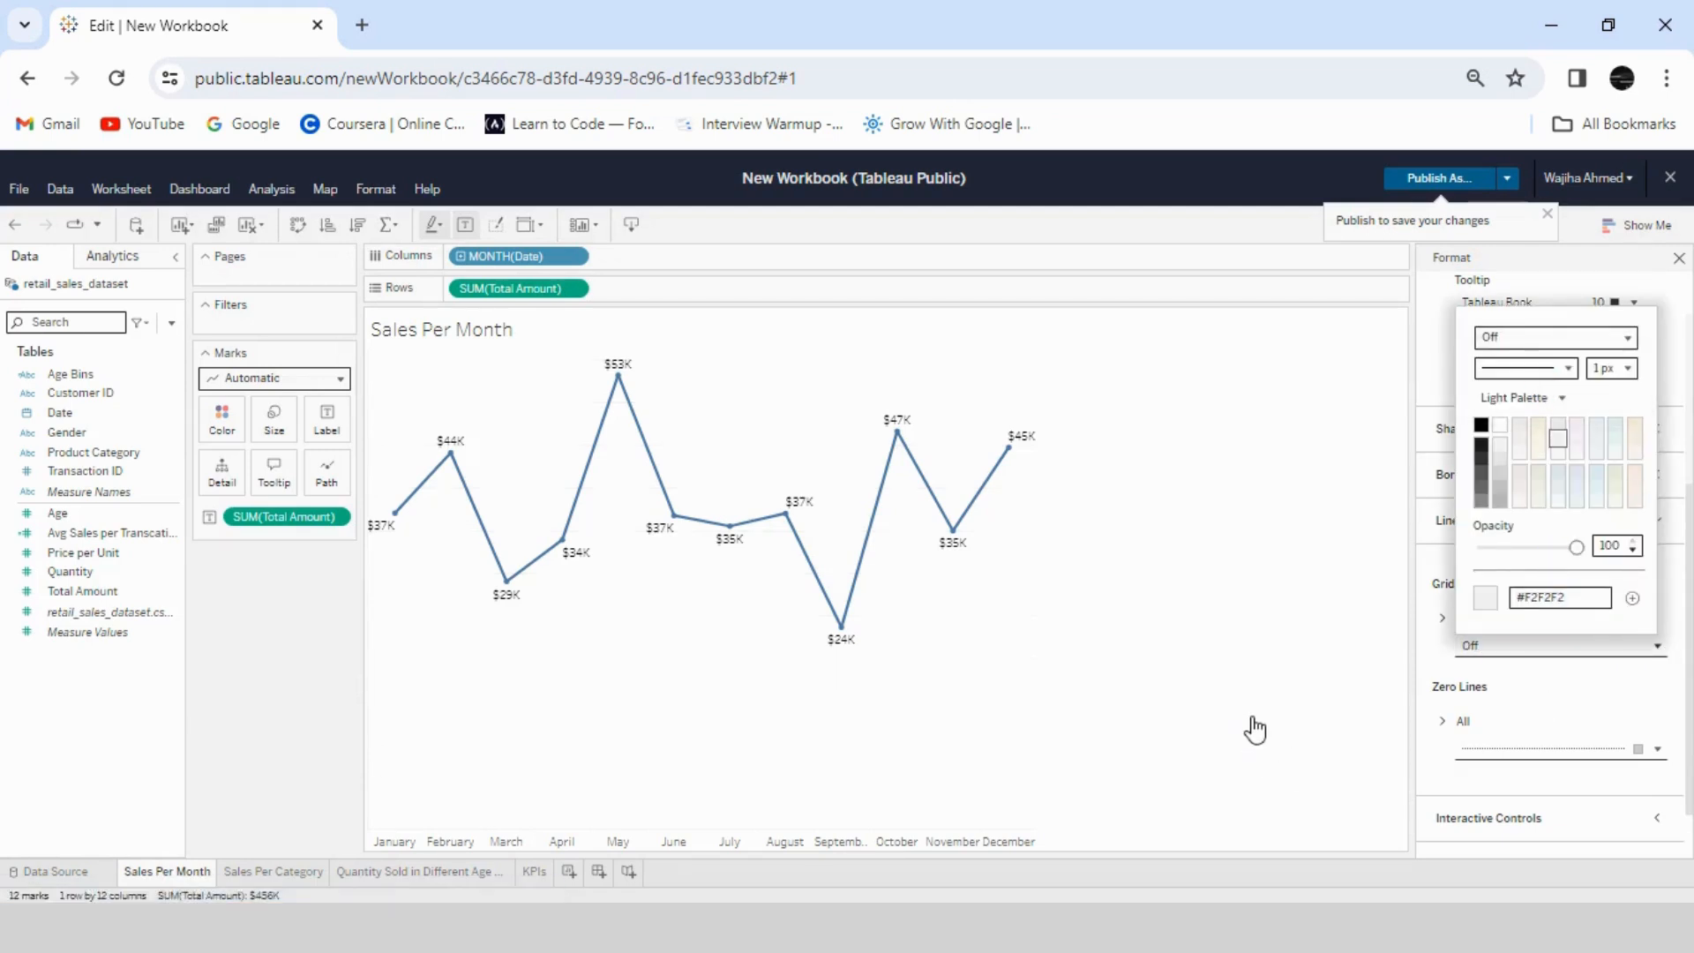
# - Set all zero lines to Off on the Sales Per Month sheet
pyautogui.click(1659, 749)
pyautogui.click(1628, 440)
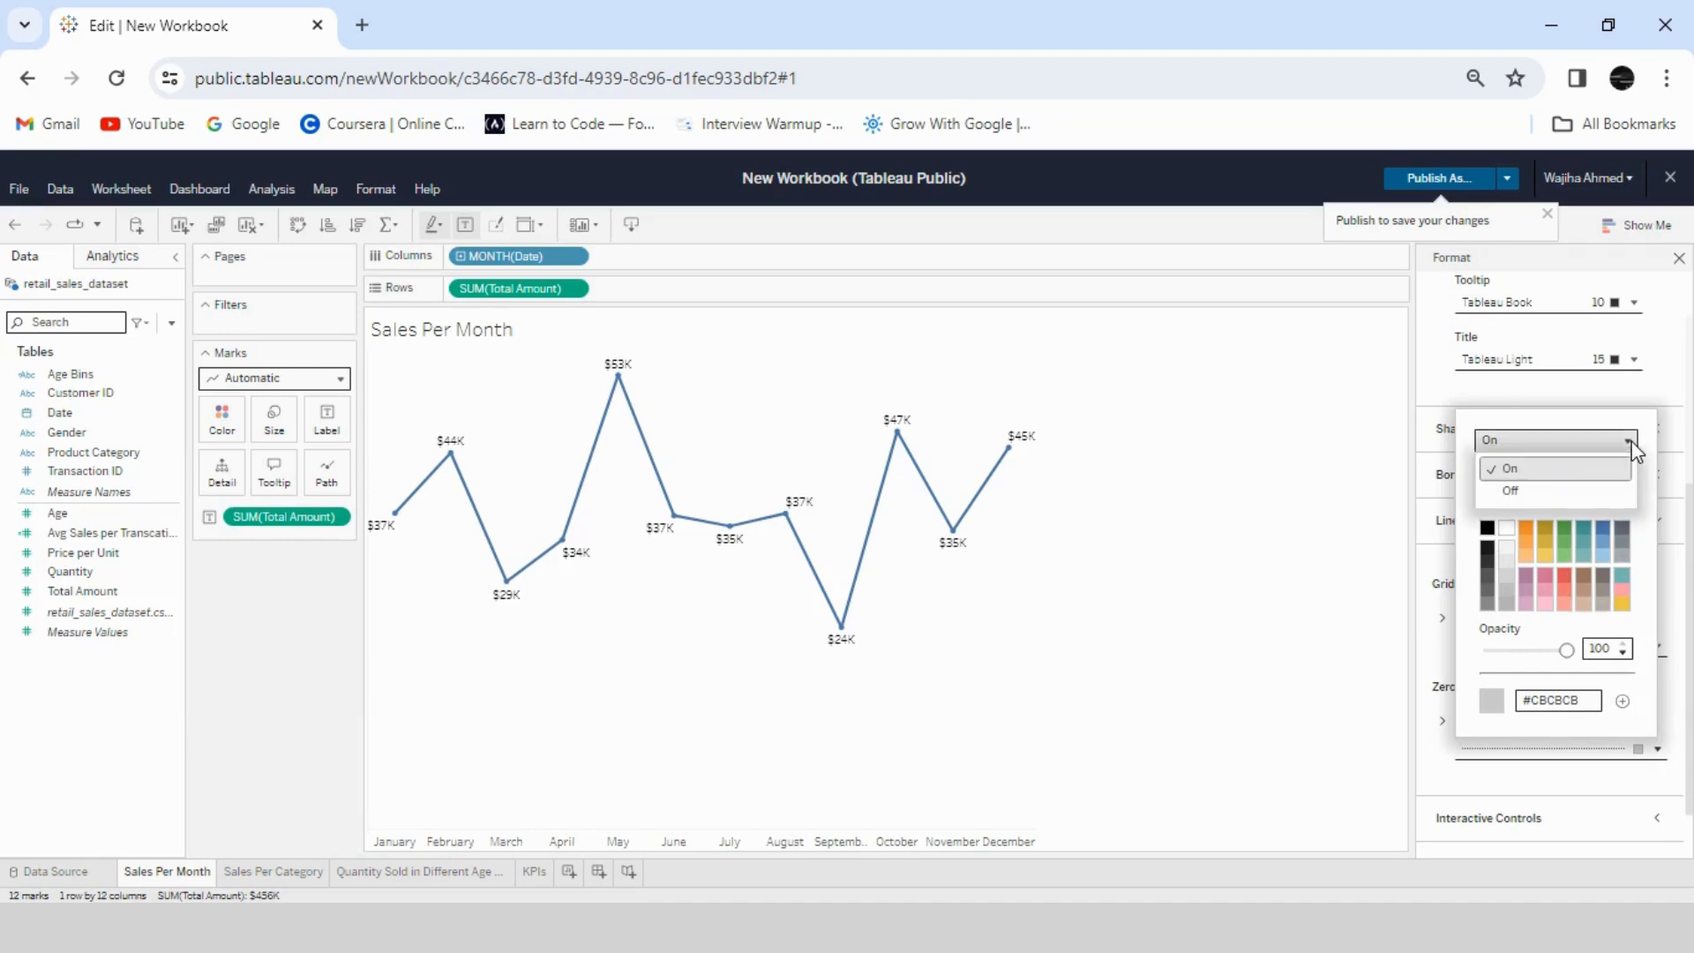
pyautogui.click(1529, 494)
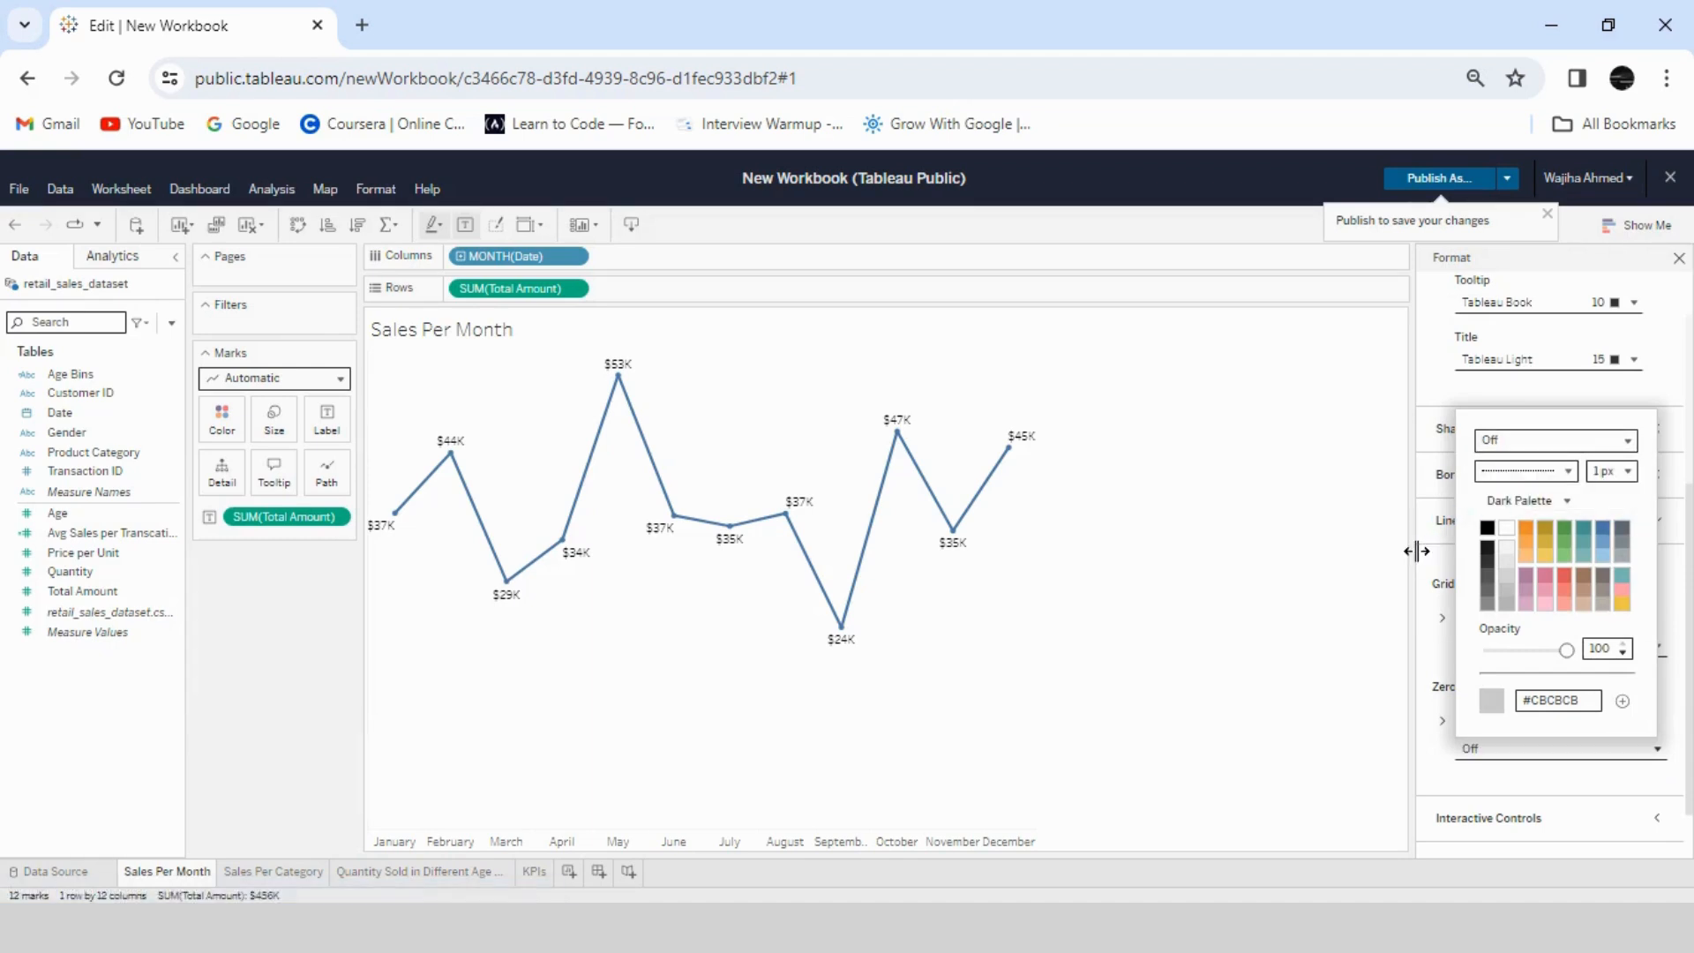
pyautogui.click(1376, 697)
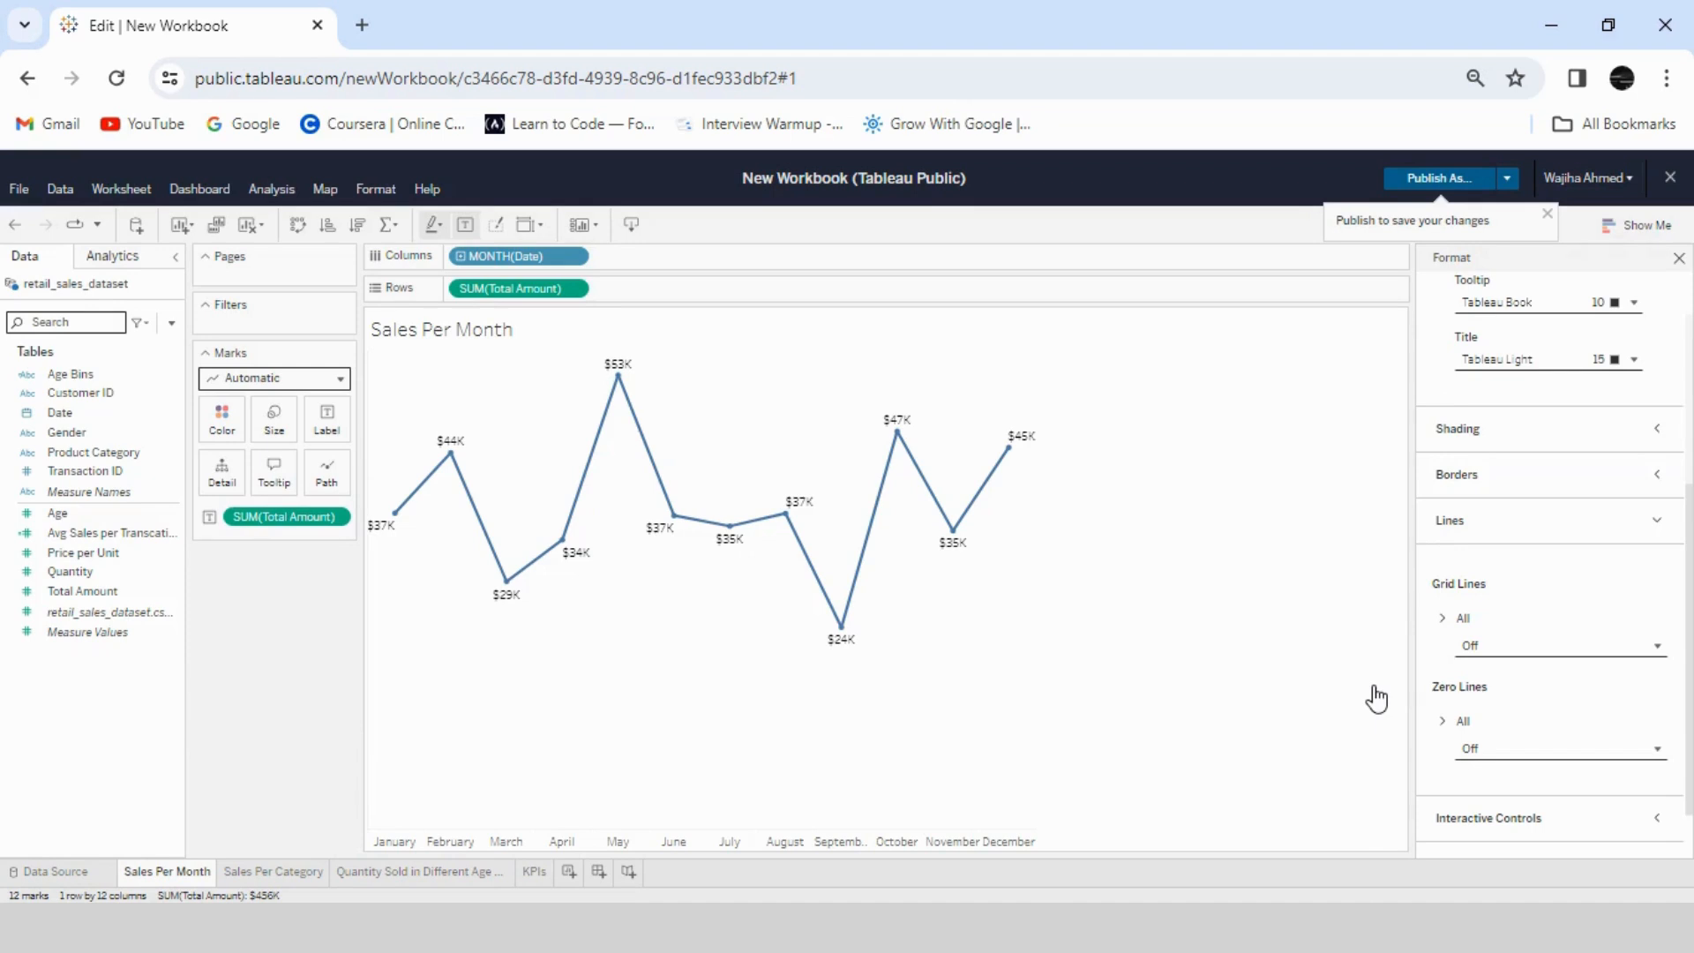
# - On the Sales Per Category sheet, set all grid lines to On and all zero lines to Off
pyautogui.click(298, 873)
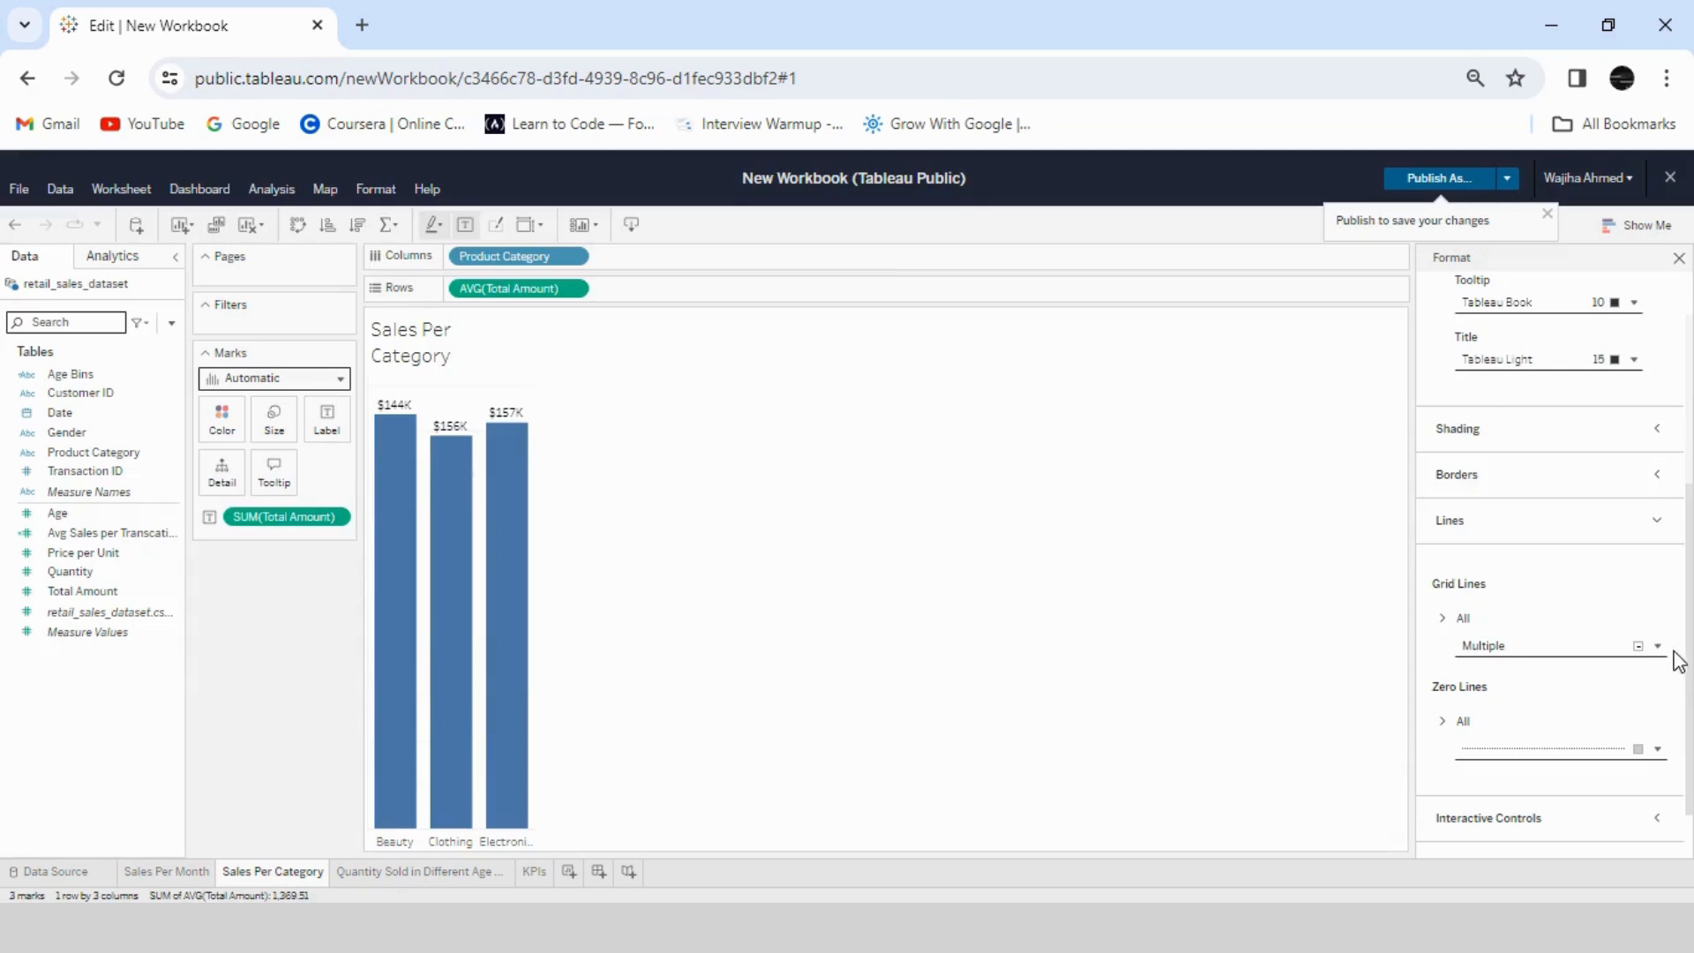
pyautogui.click(1654, 645)
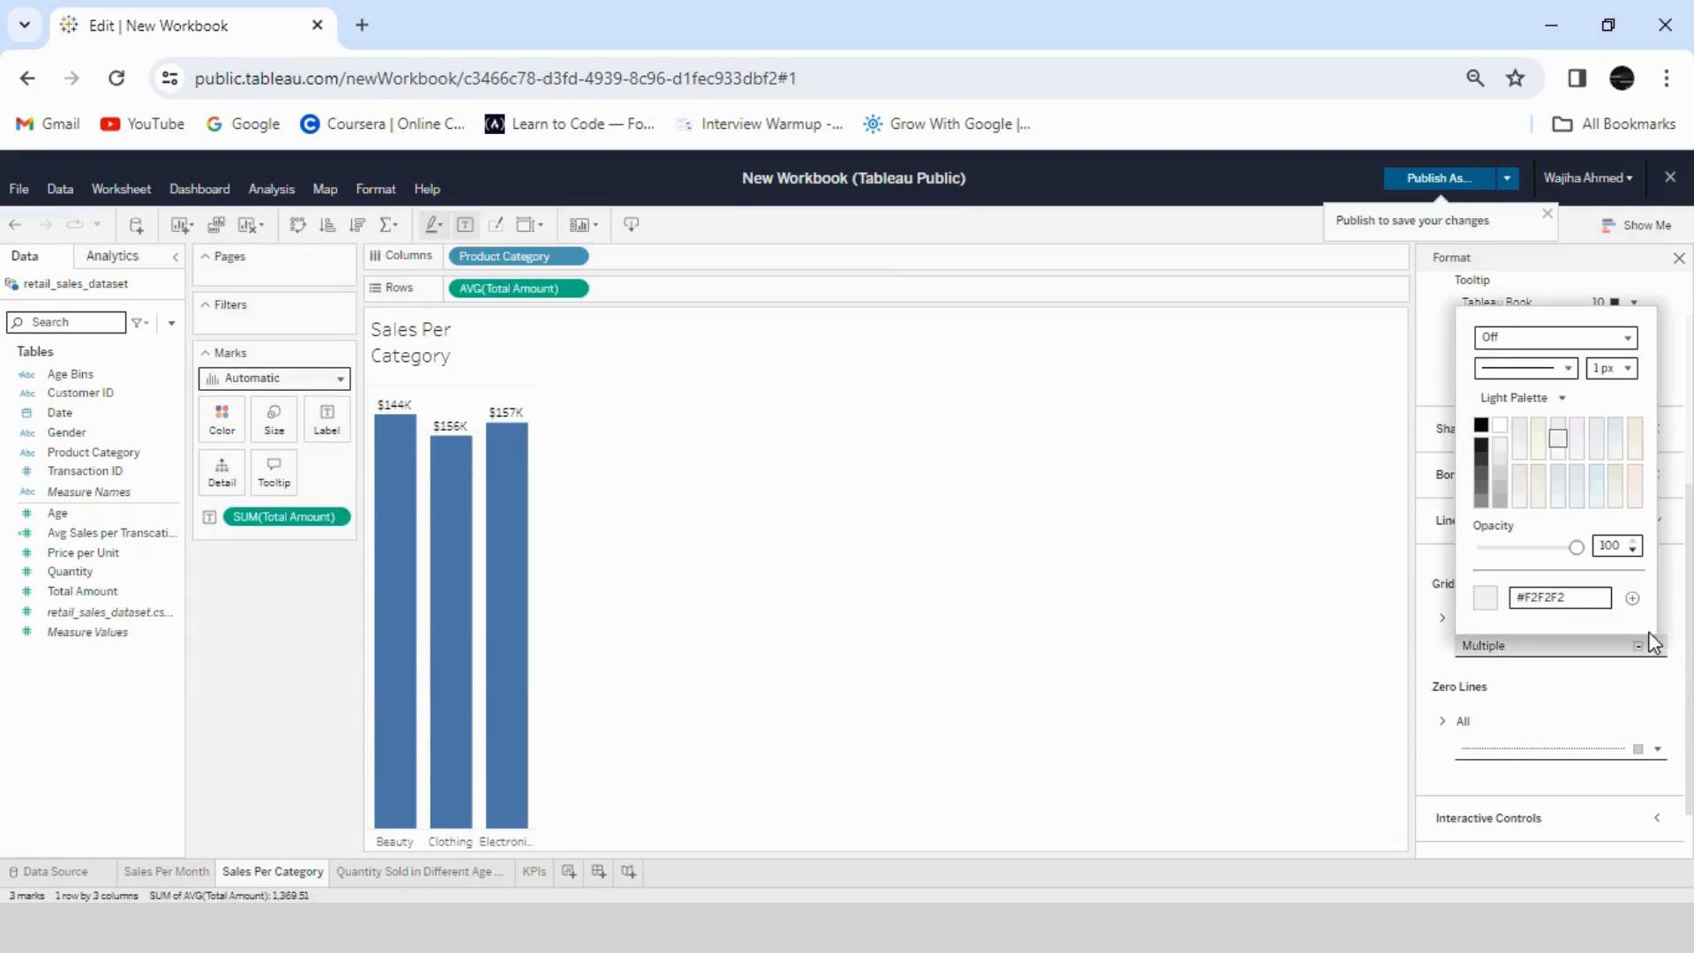
pyautogui.click(1553, 337)
pyautogui.click(1504, 350)
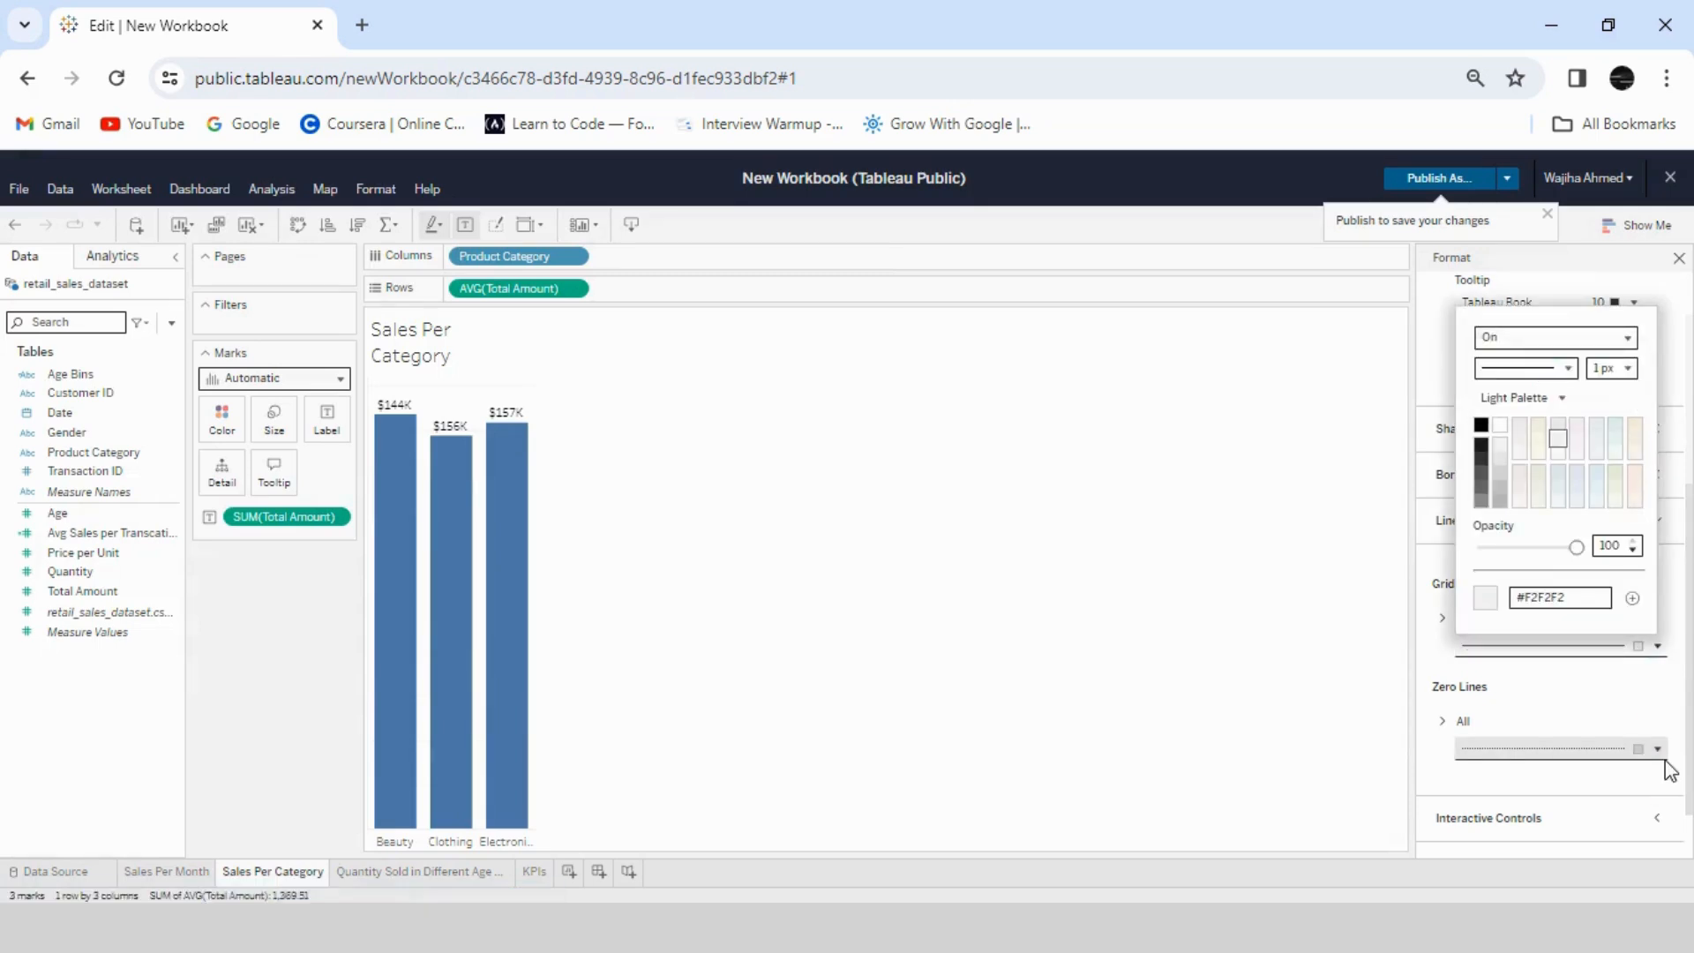
pyautogui.click(1657, 748)
pyautogui.click(1628, 440)
pyautogui.click(1561, 481)
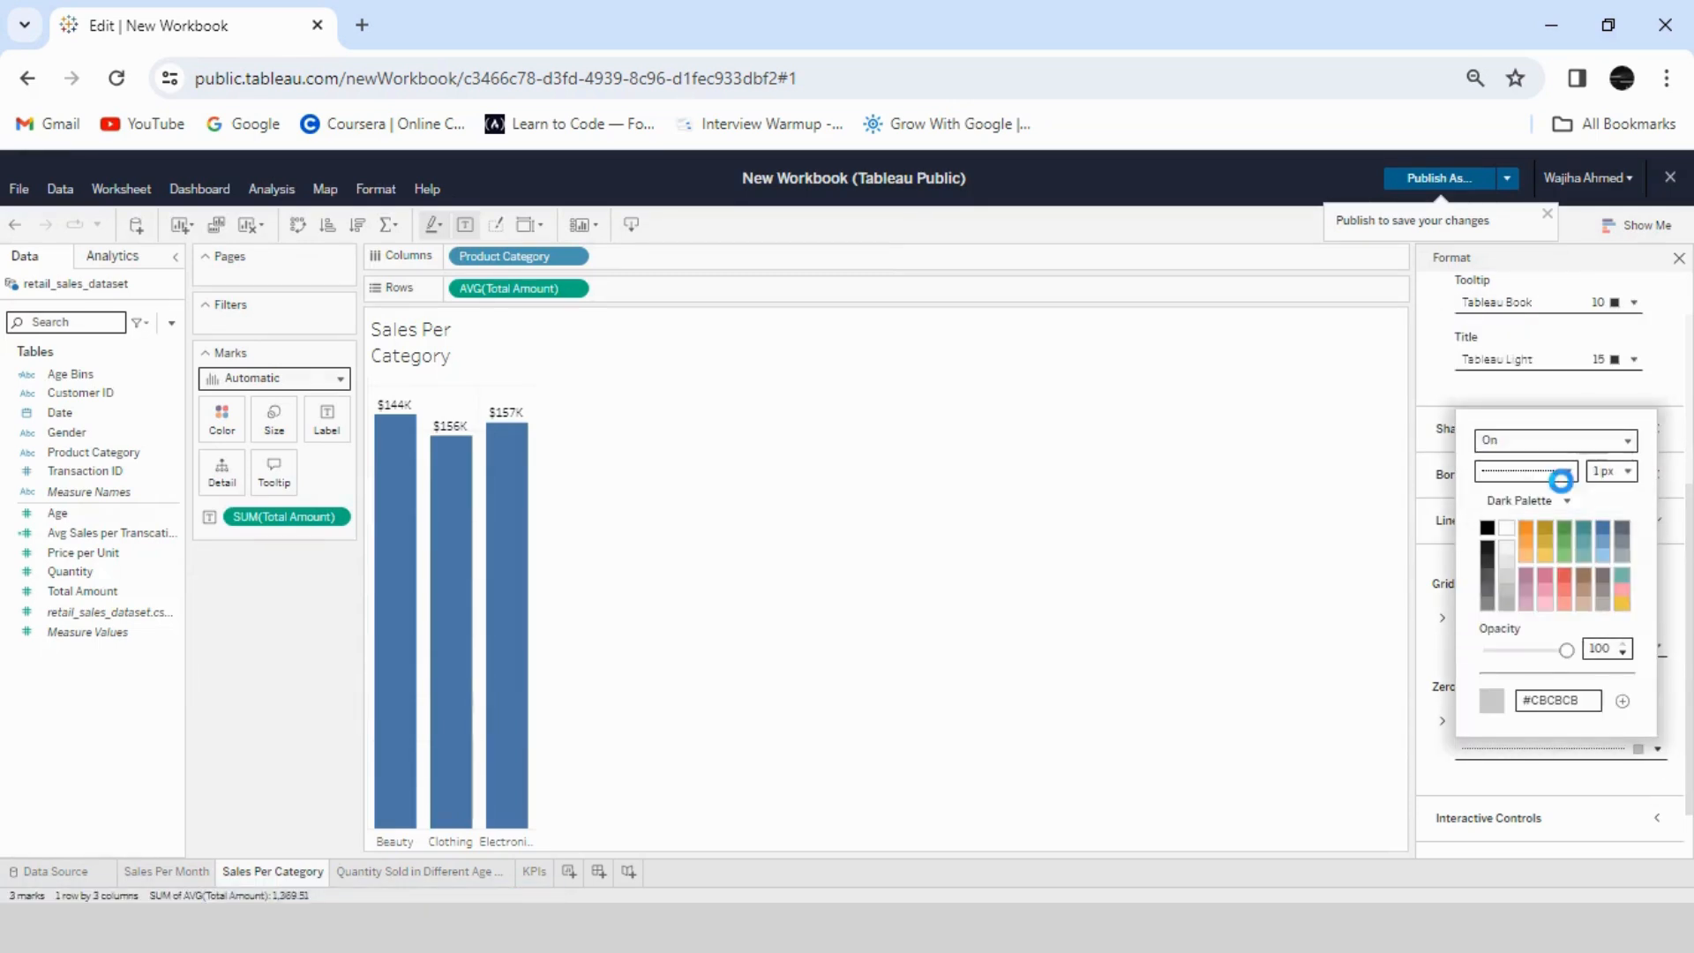
# - On the sheet for quantity sold by age category and gender, set all grid lines and zero lines to Off
pyautogui.click(435, 871)
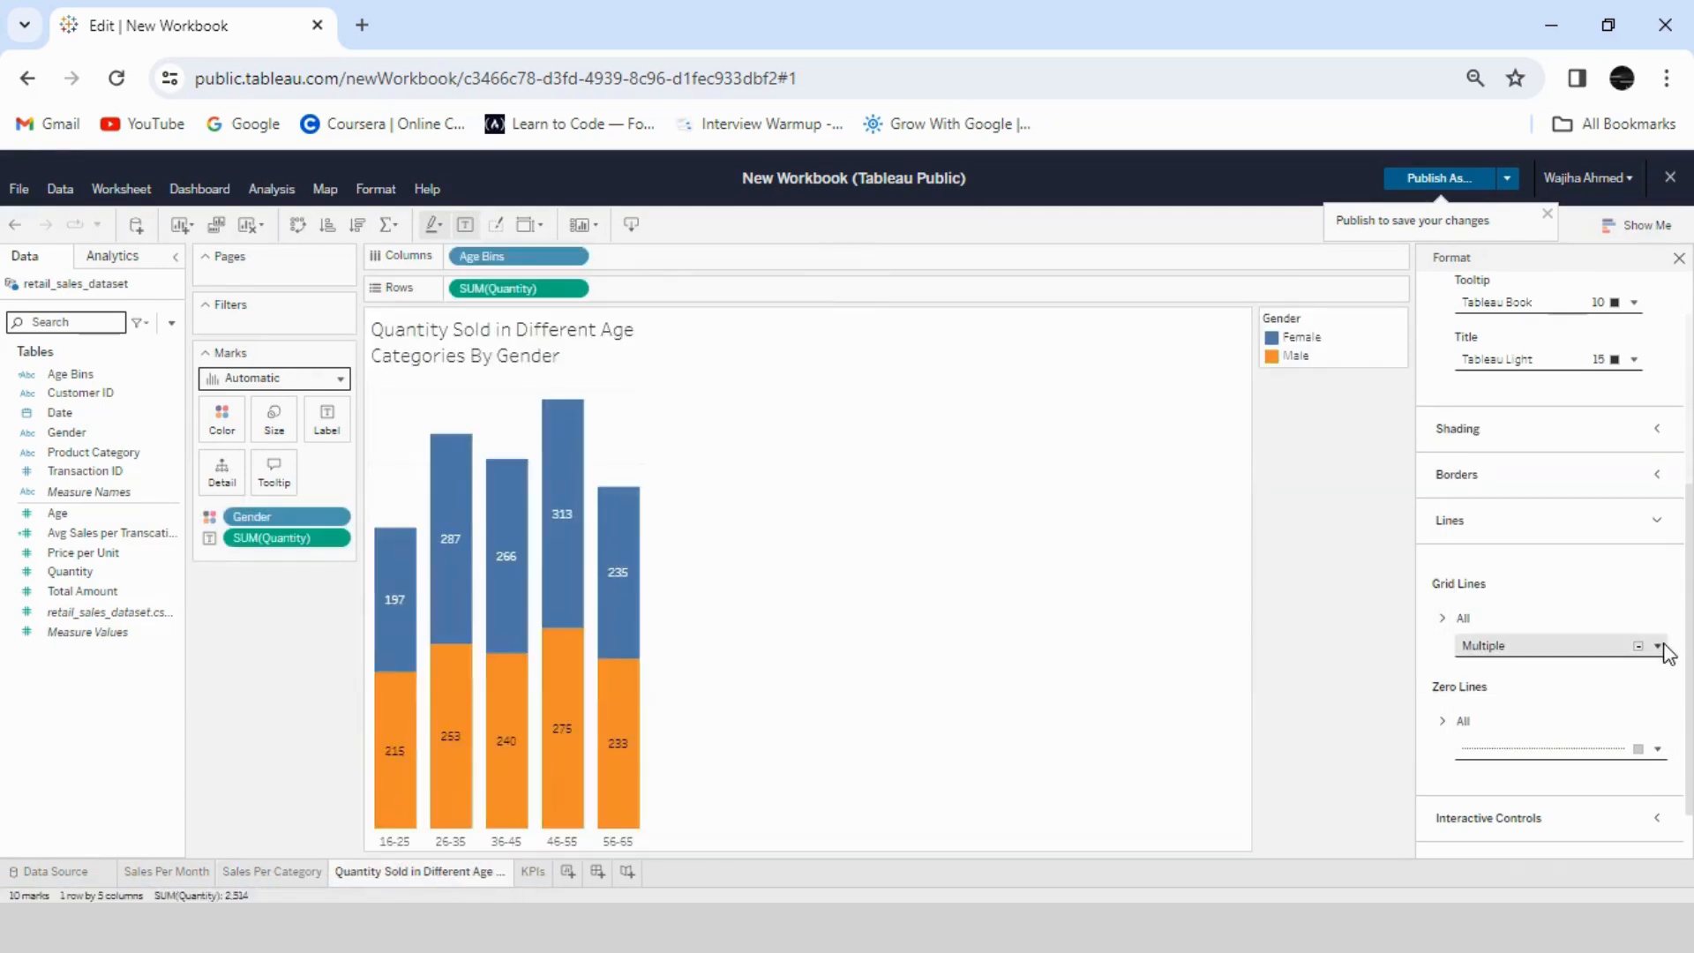
pyautogui.click(1658, 645)
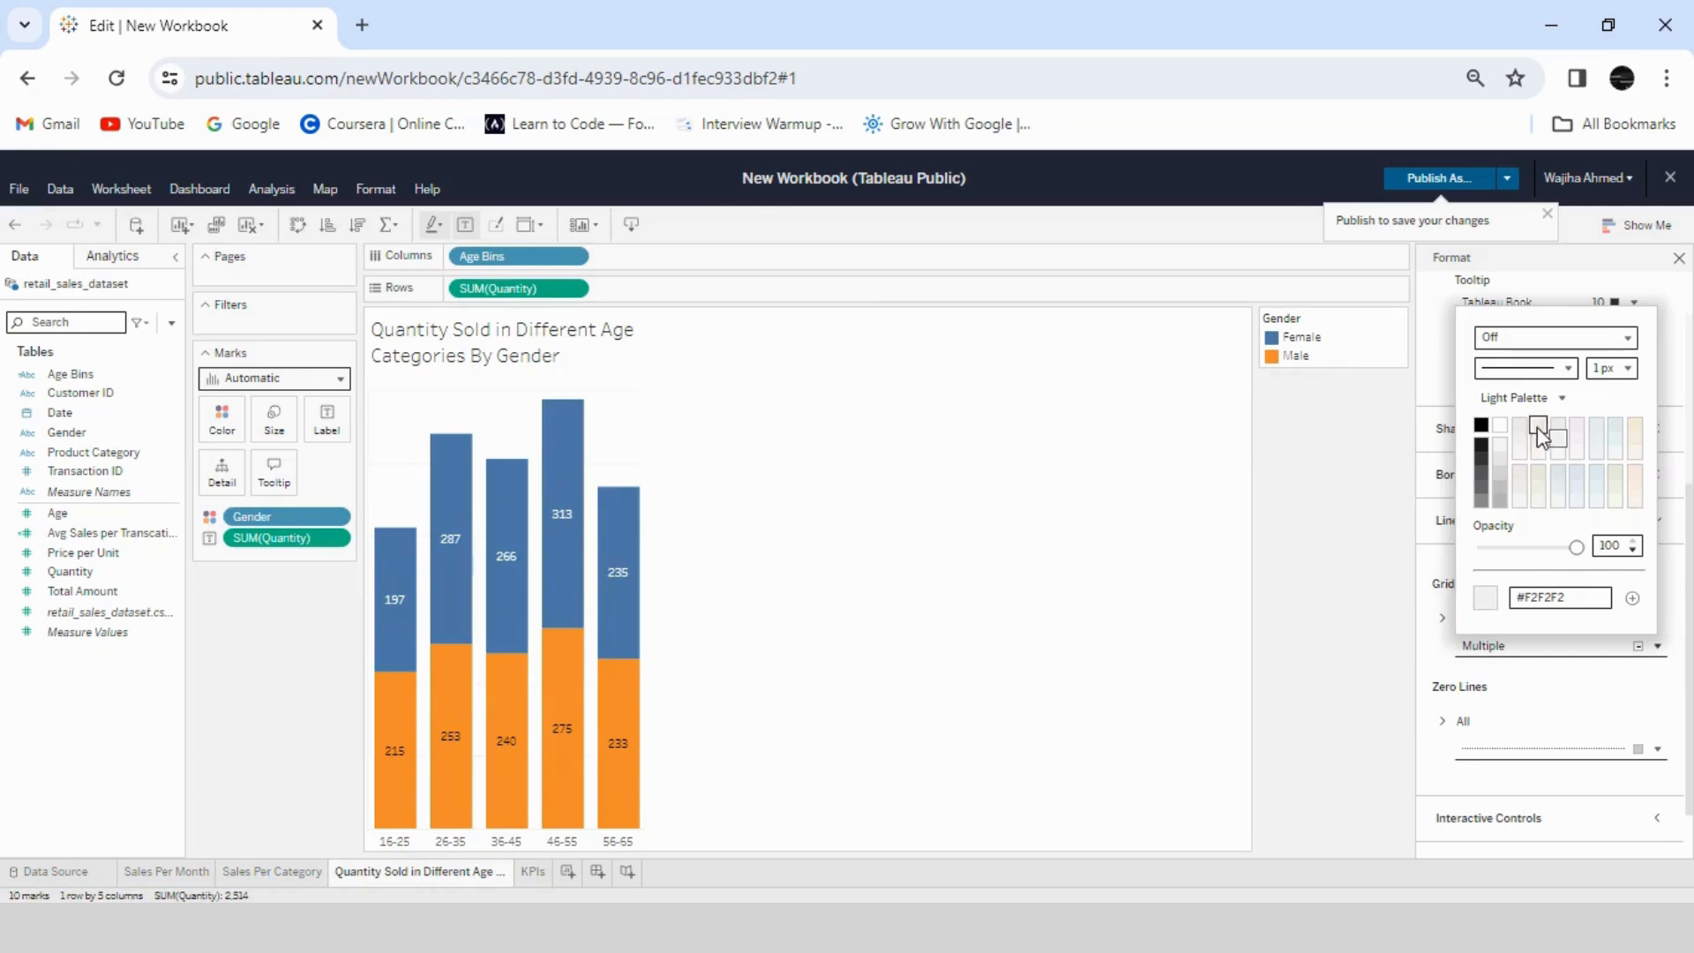
pyautogui.click(1627, 336)
pyautogui.click(1533, 371)
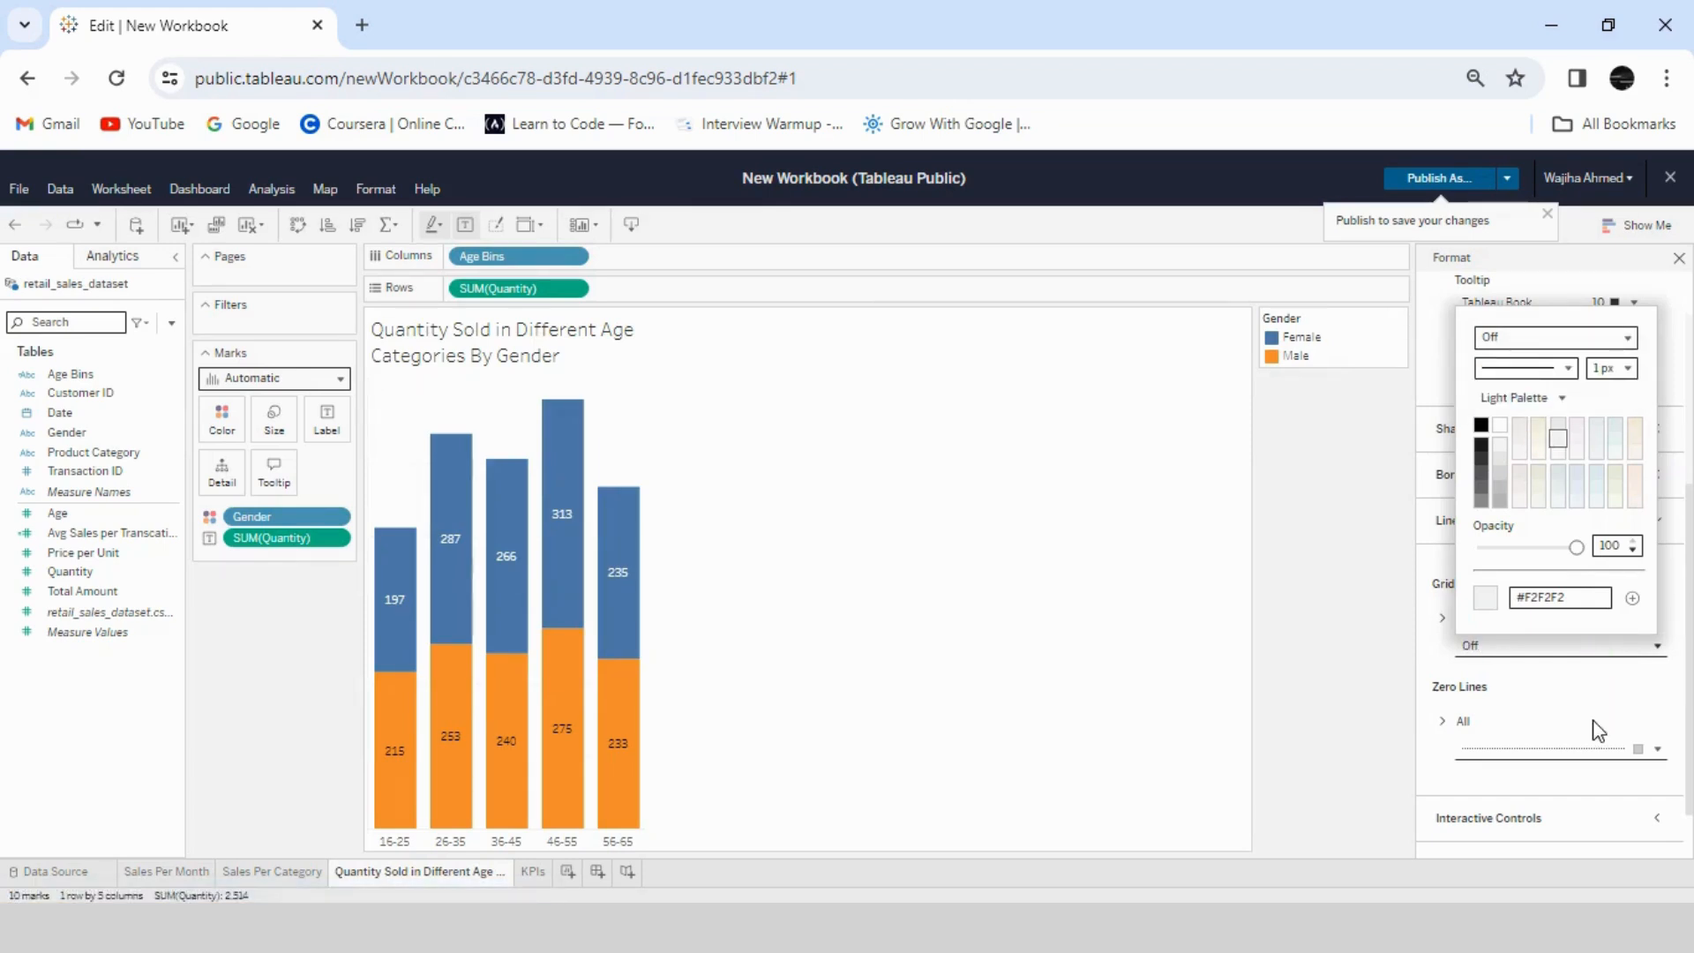
pyautogui.click(1658, 747)
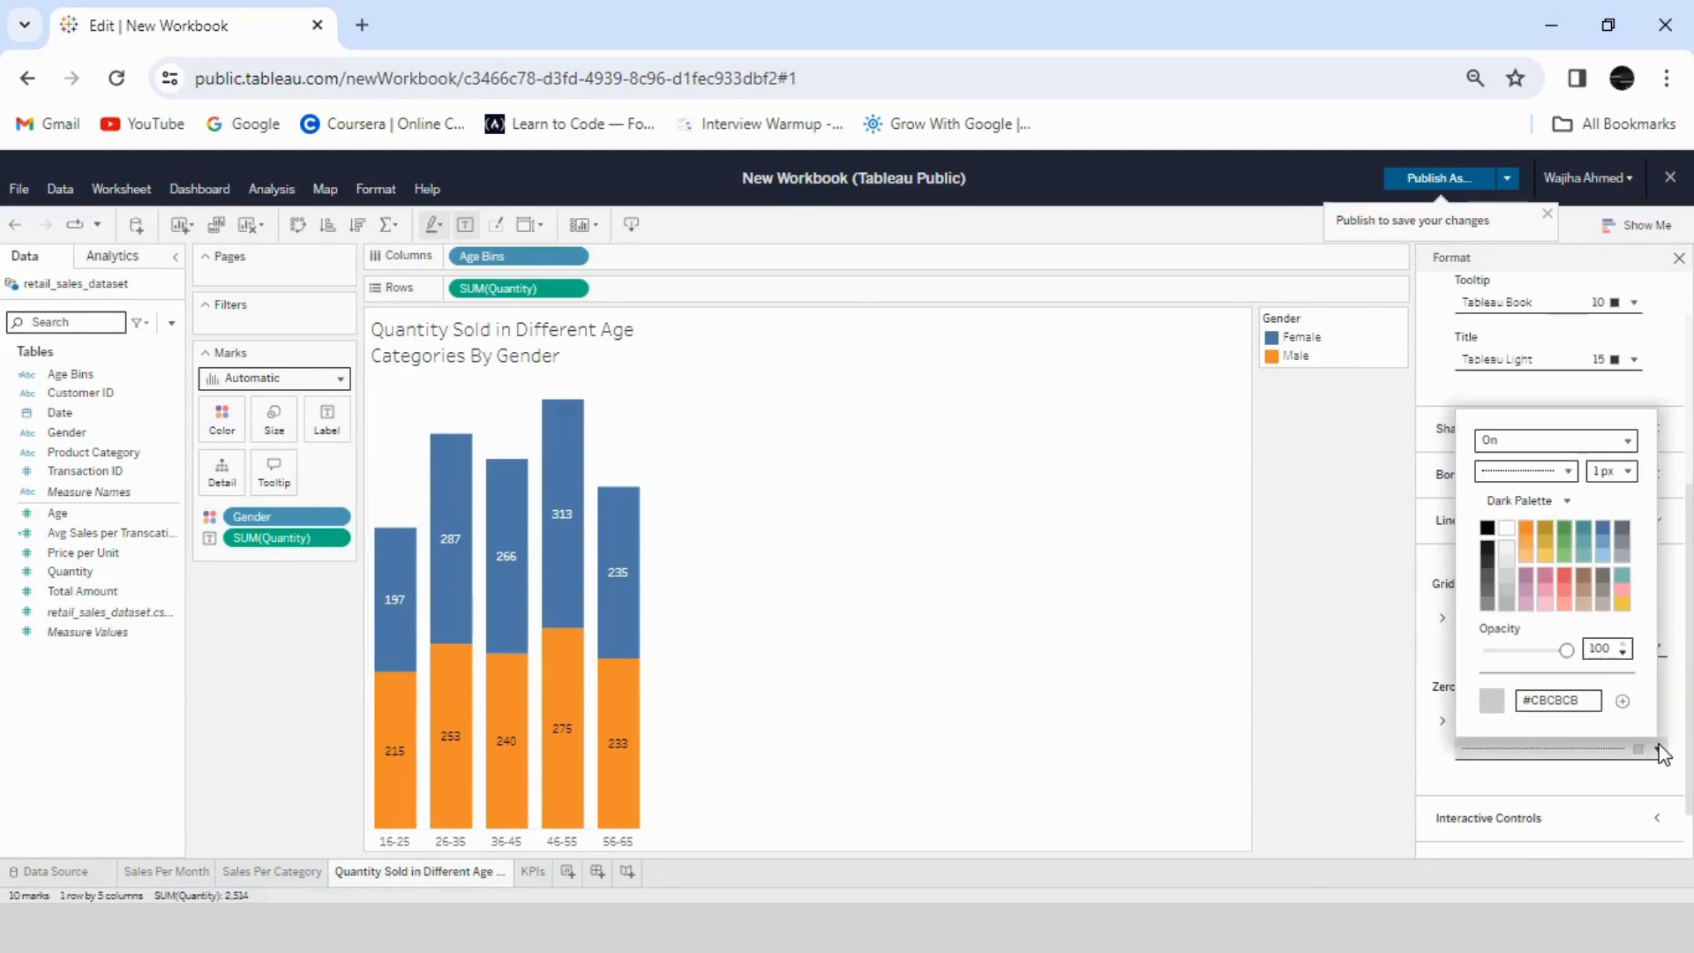
pyautogui.click(1628, 439)
pyautogui.click(1533, 490)
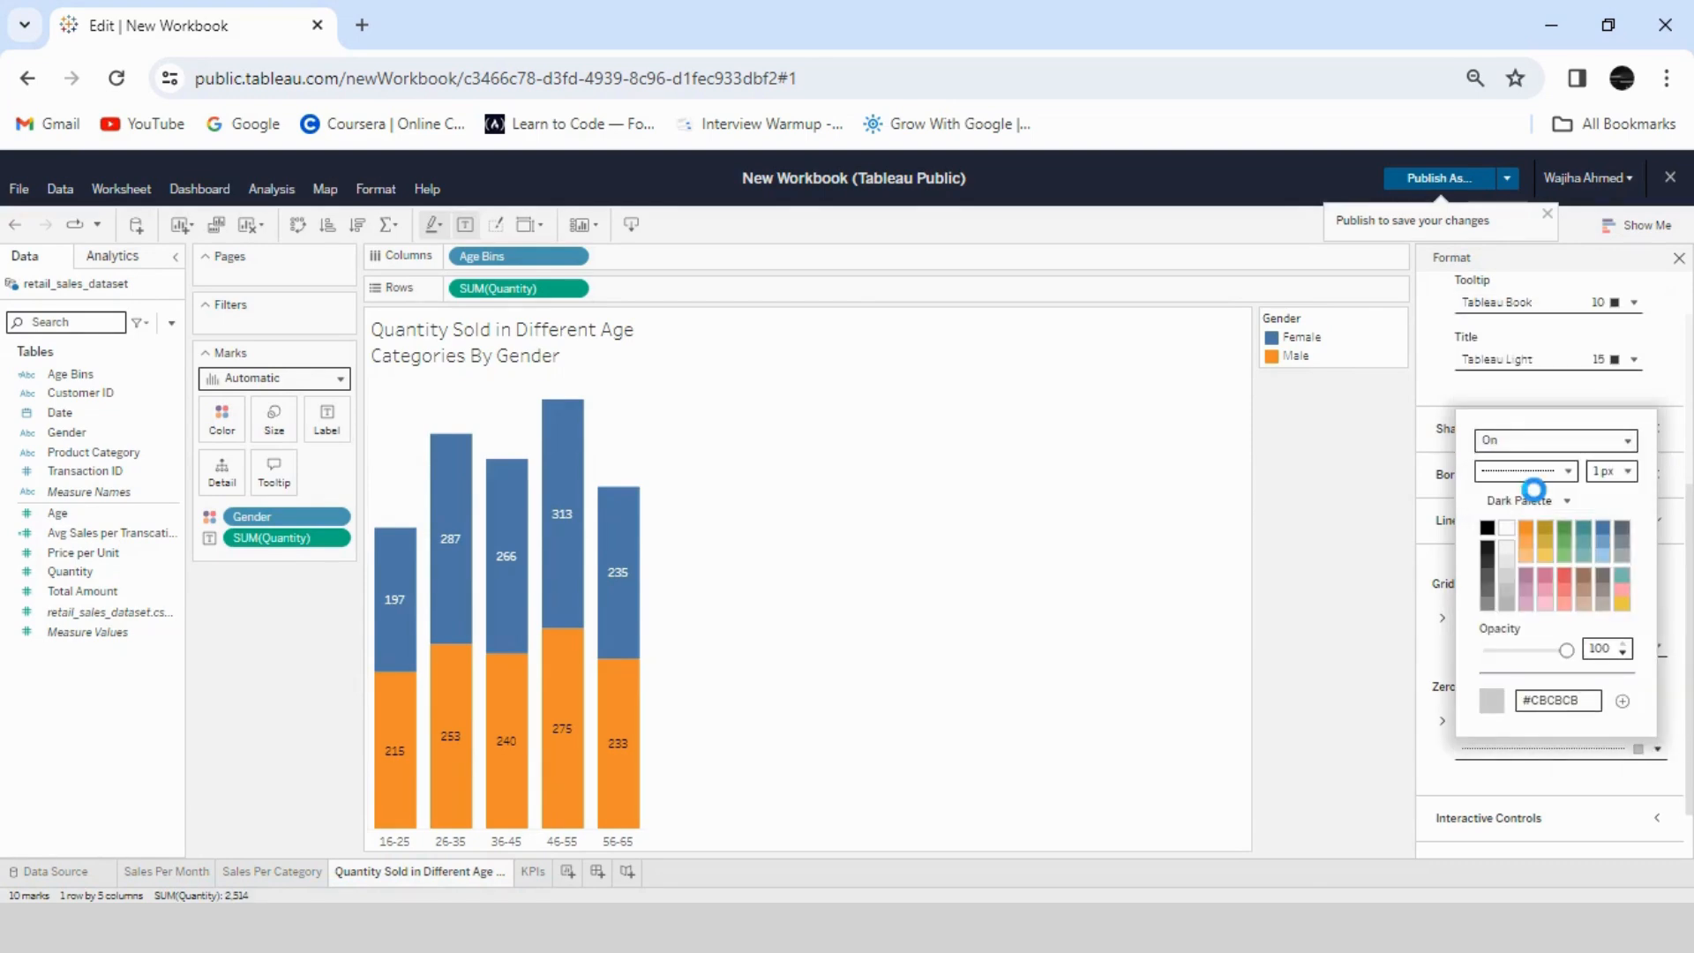
# - On the KPIs sheet, turn off the row dividers in the worksheet's border formatting
pyautogui.click(538, 873)
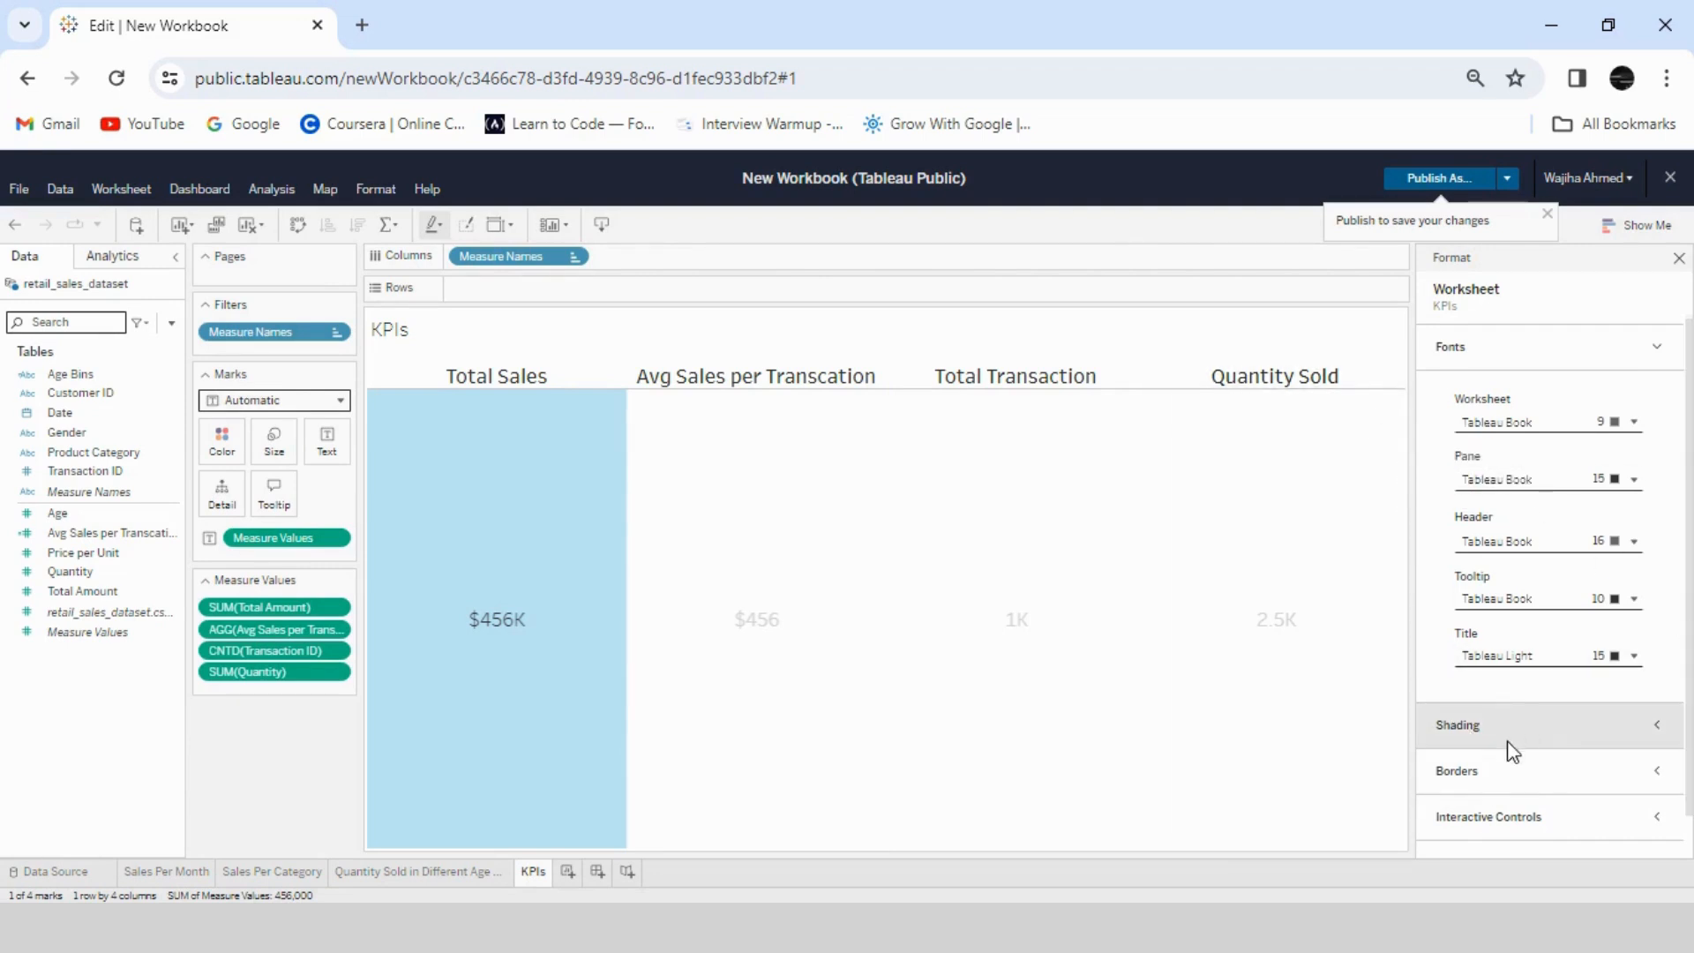
pyautogui.click(1517, 771)
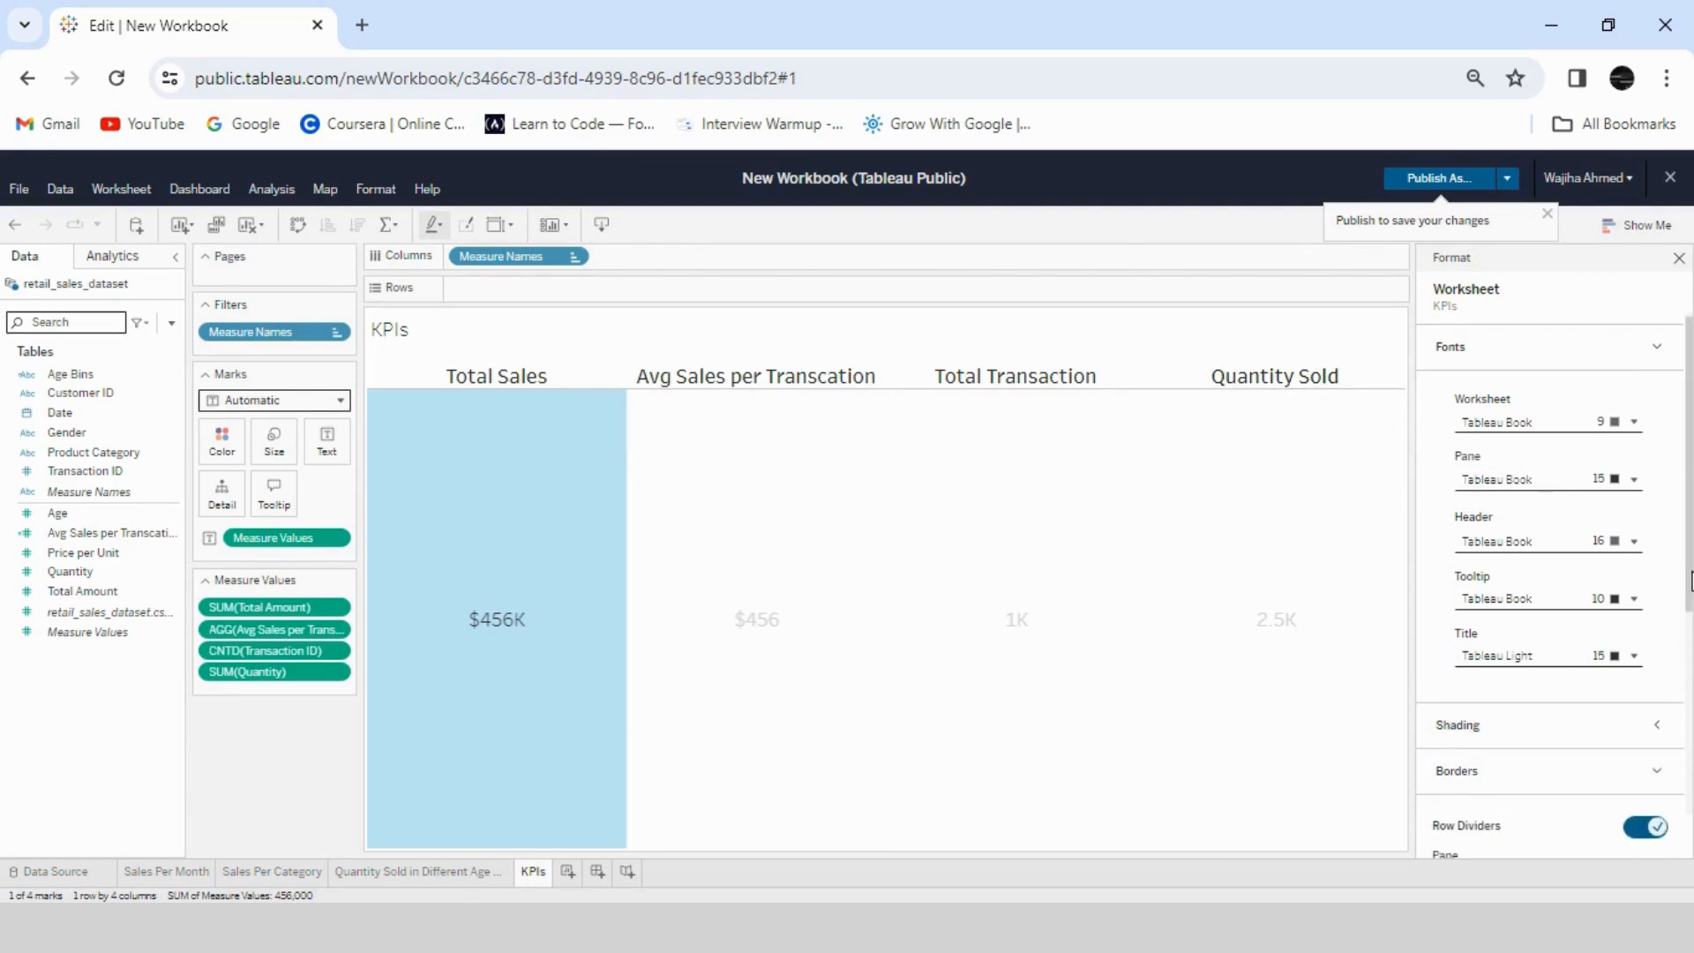
pyautogui.scroll(-3, 1689, 688)
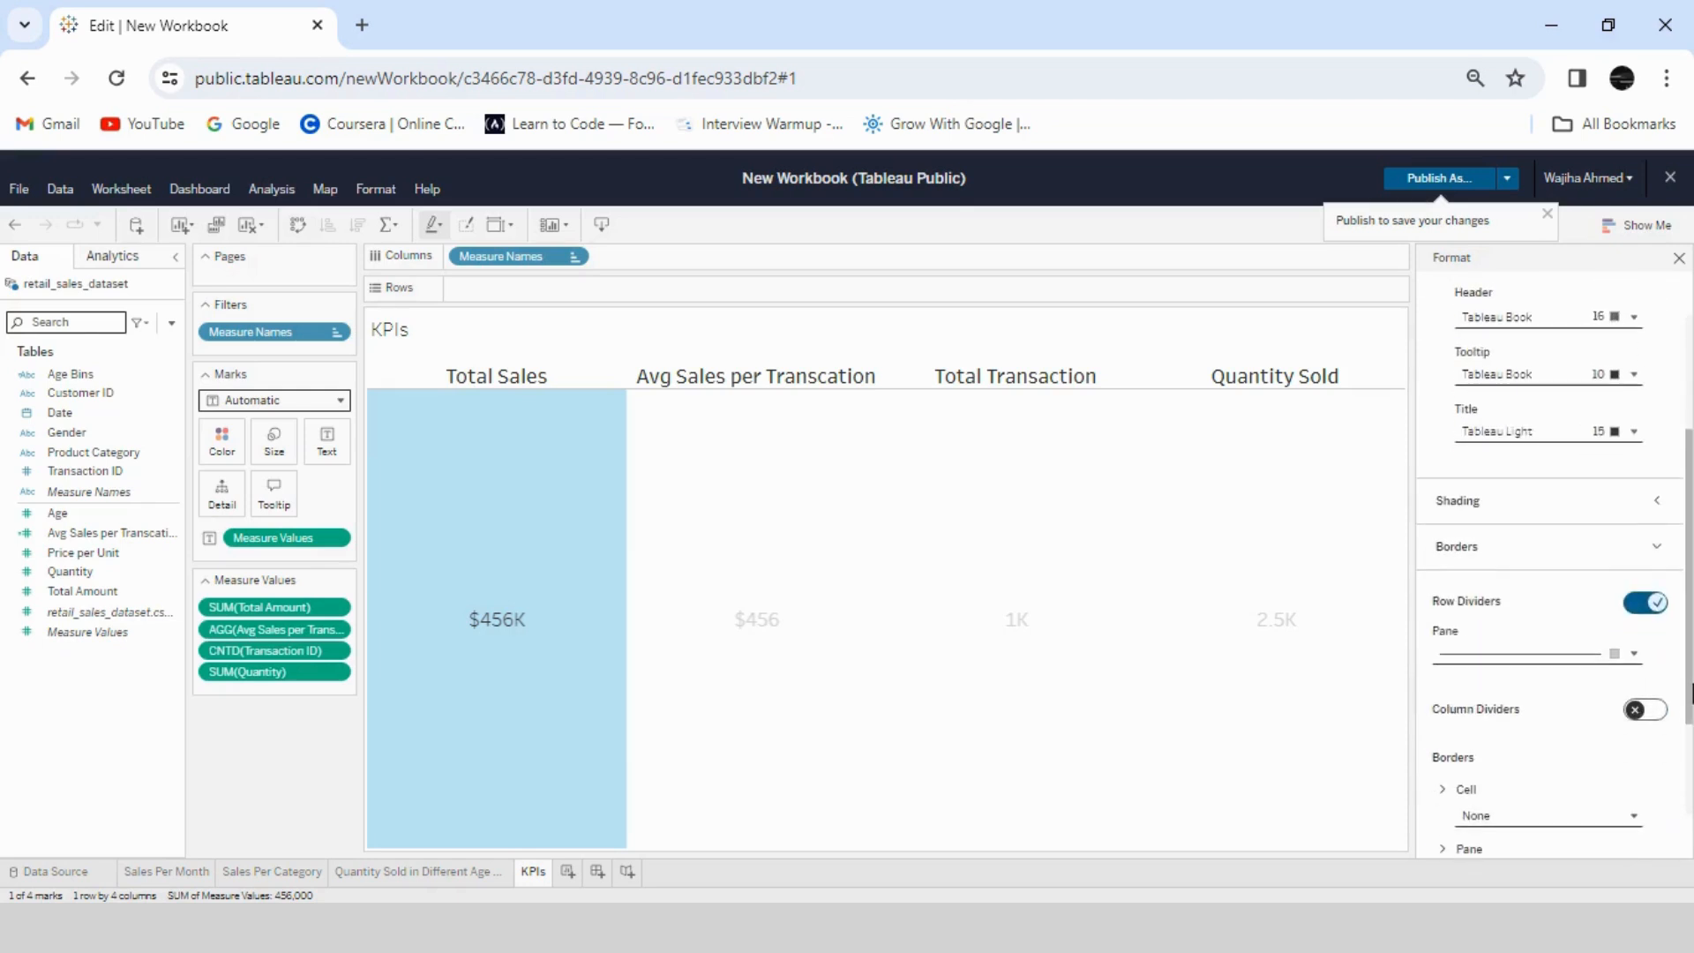
pyautogui.click(1646, 601)
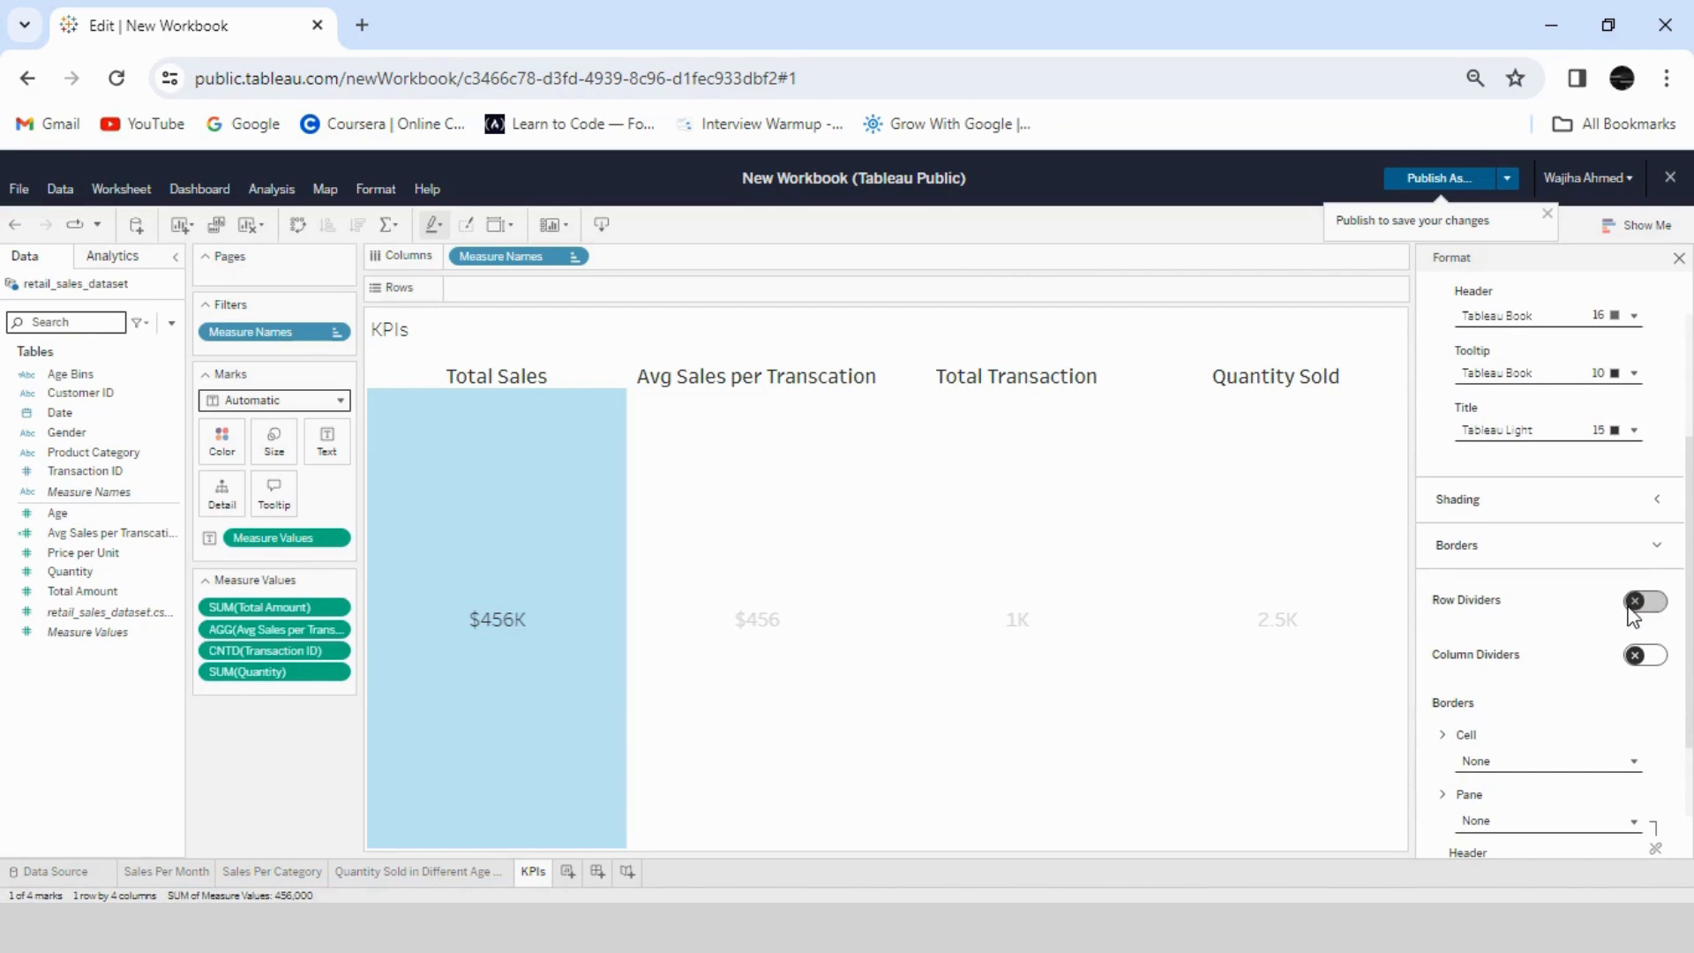
pyautogui.click(597, 871)
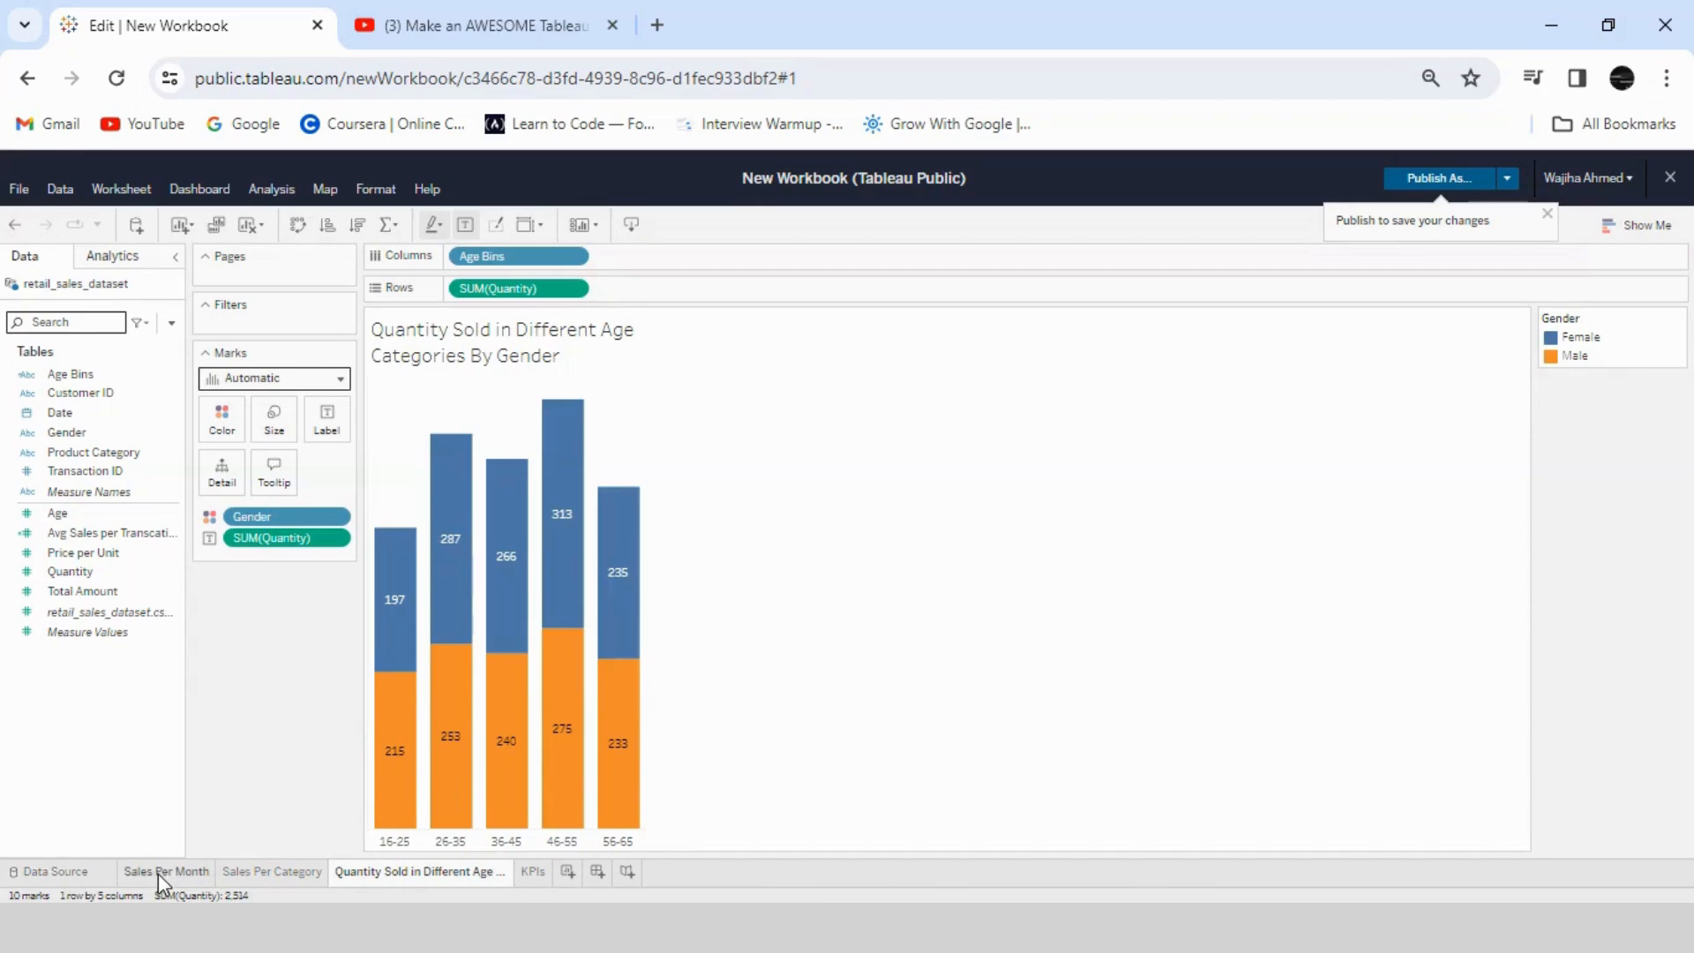
pyautogui.click(157, 873)
pyautogui.click(312, 874)
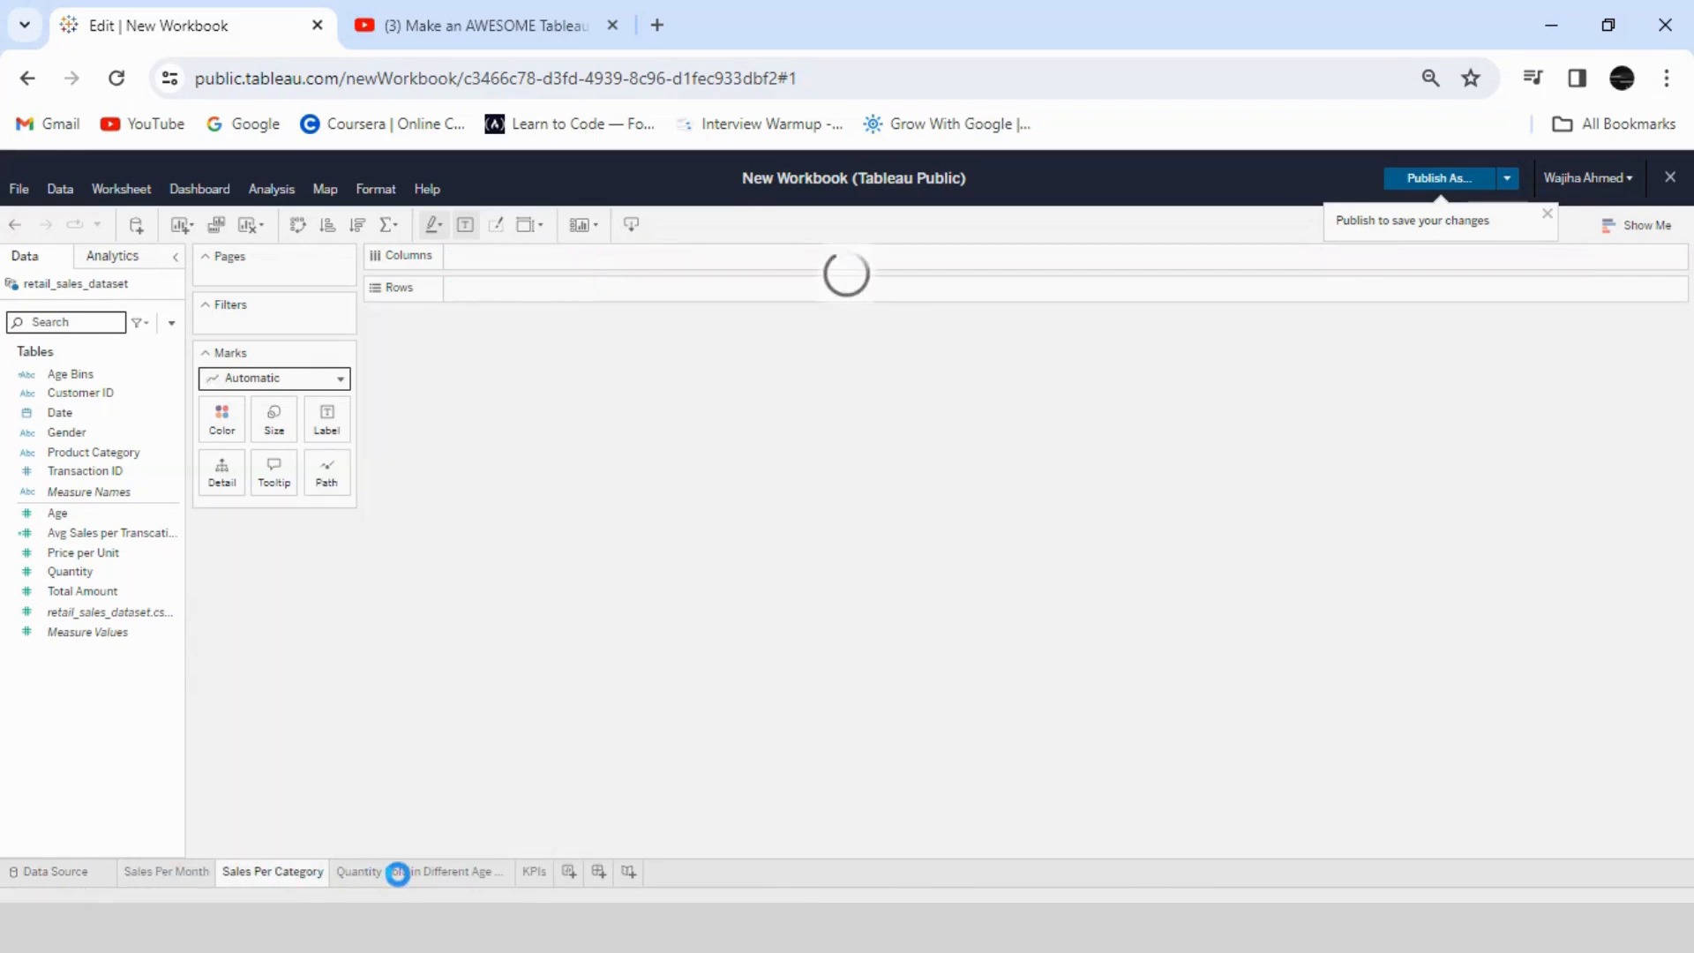
# - On the sheet for quantity sold by age category and gender, choose the Blue palette for the Gender colors
pyautogui.click(398, 873)
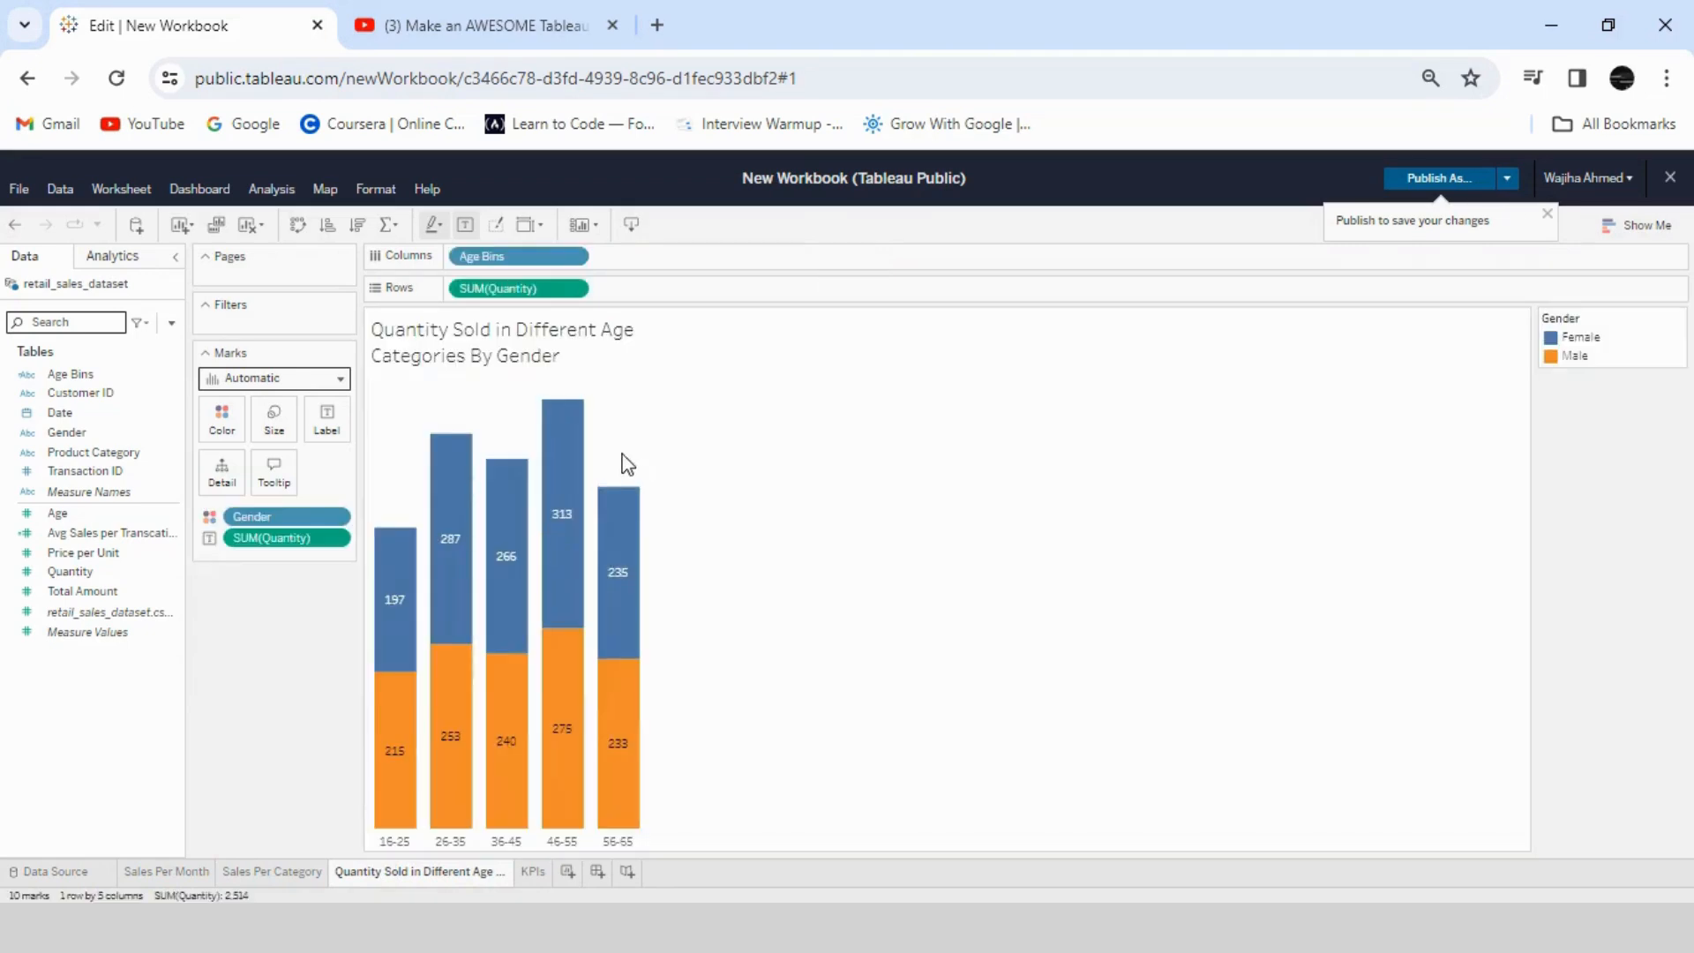
pyautogui.click(221, 416)
pyautogui.click(304, 476)
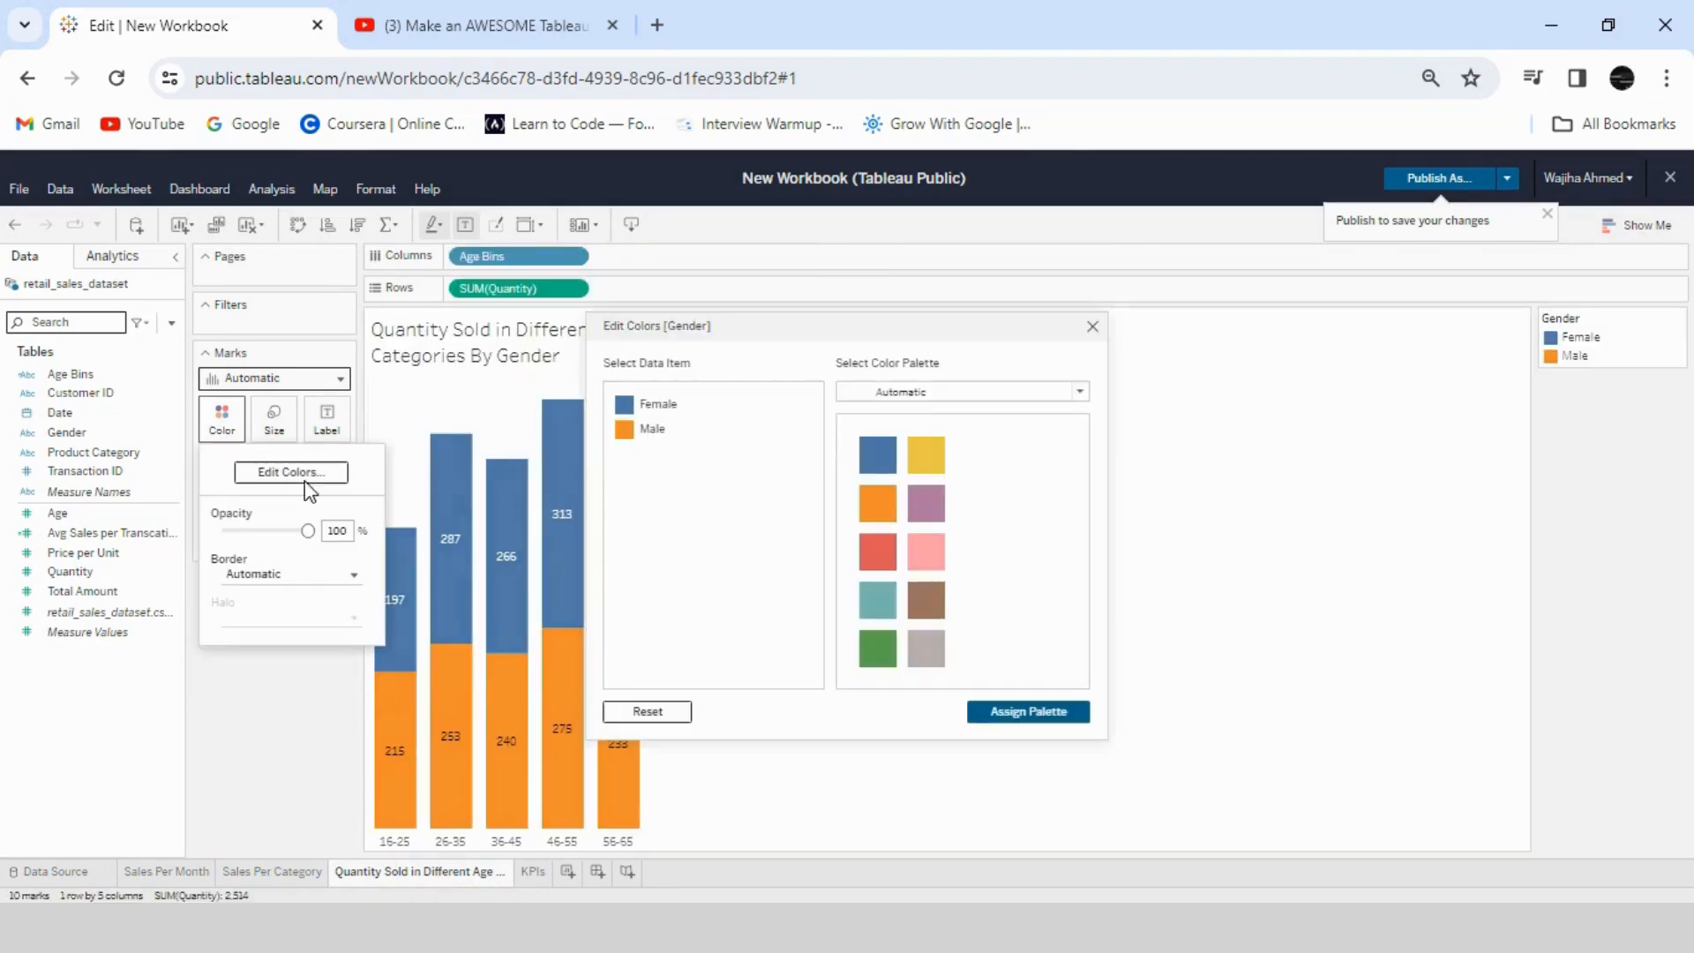
pyautogui.click(921, 398)
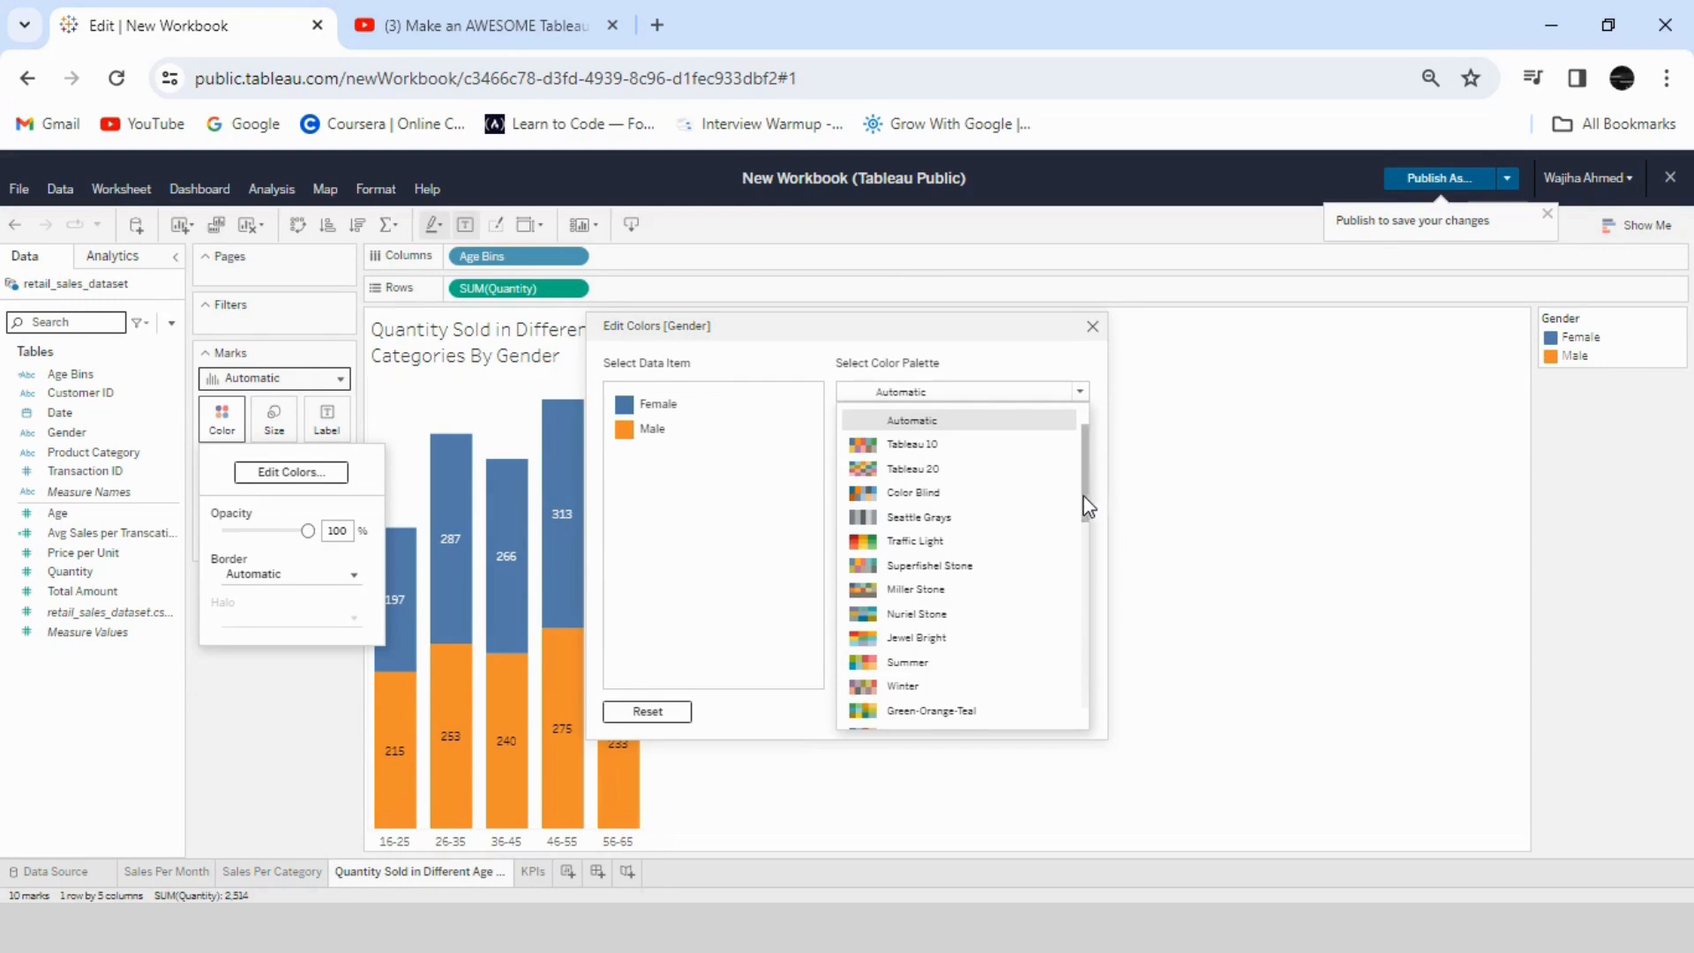
pyautogui.scroll(-5, 1088, 508)
pyautogui.click(909, 567)
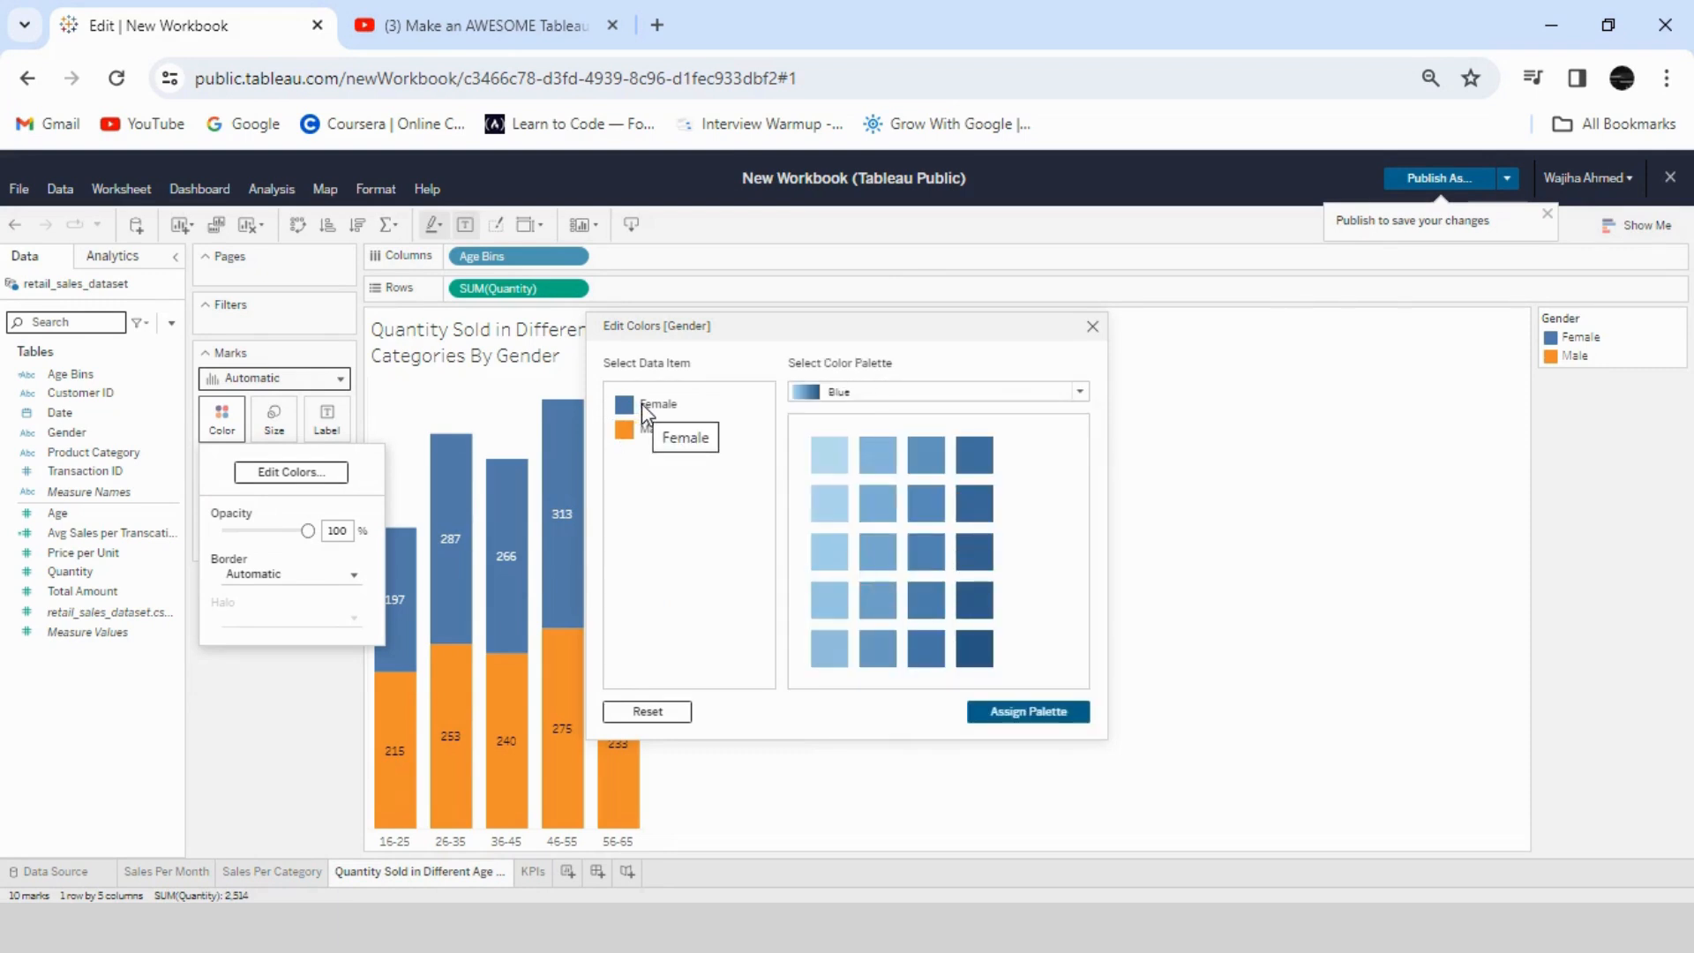
# - Assign a dark blue to Female and a light blue to Male from the Blue palette, and close the color settings
pyautogui.click(640, 404)
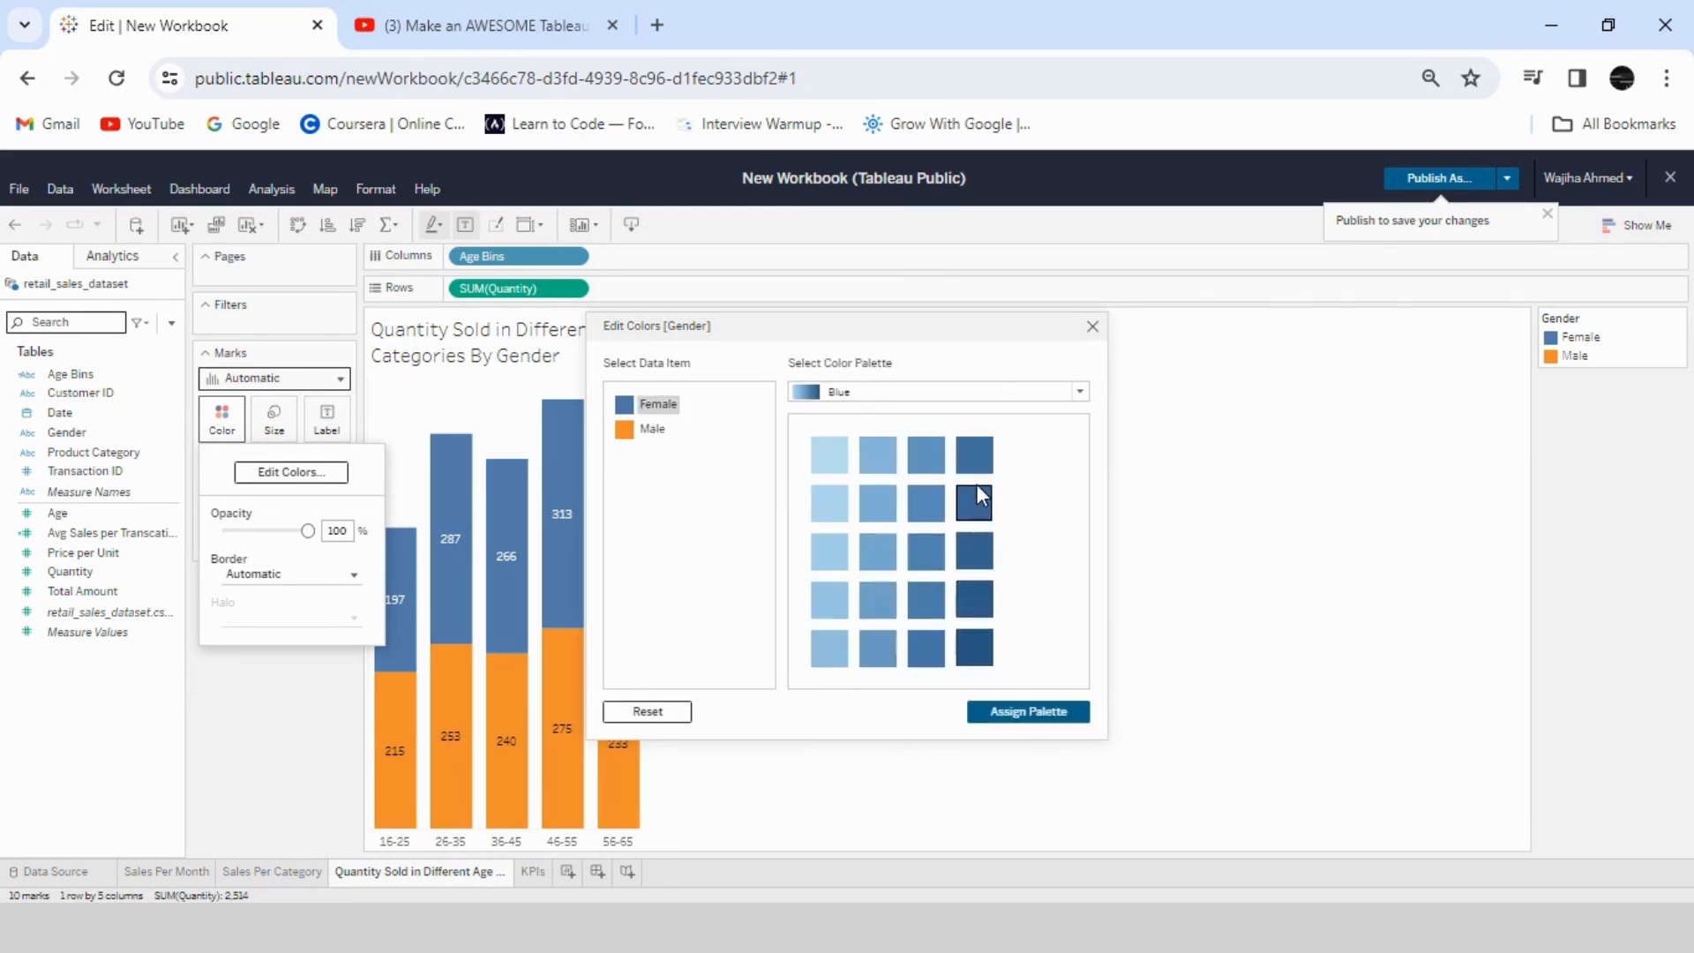
pyautogui.click(978, 459)
pyautogui.click(653, 430)
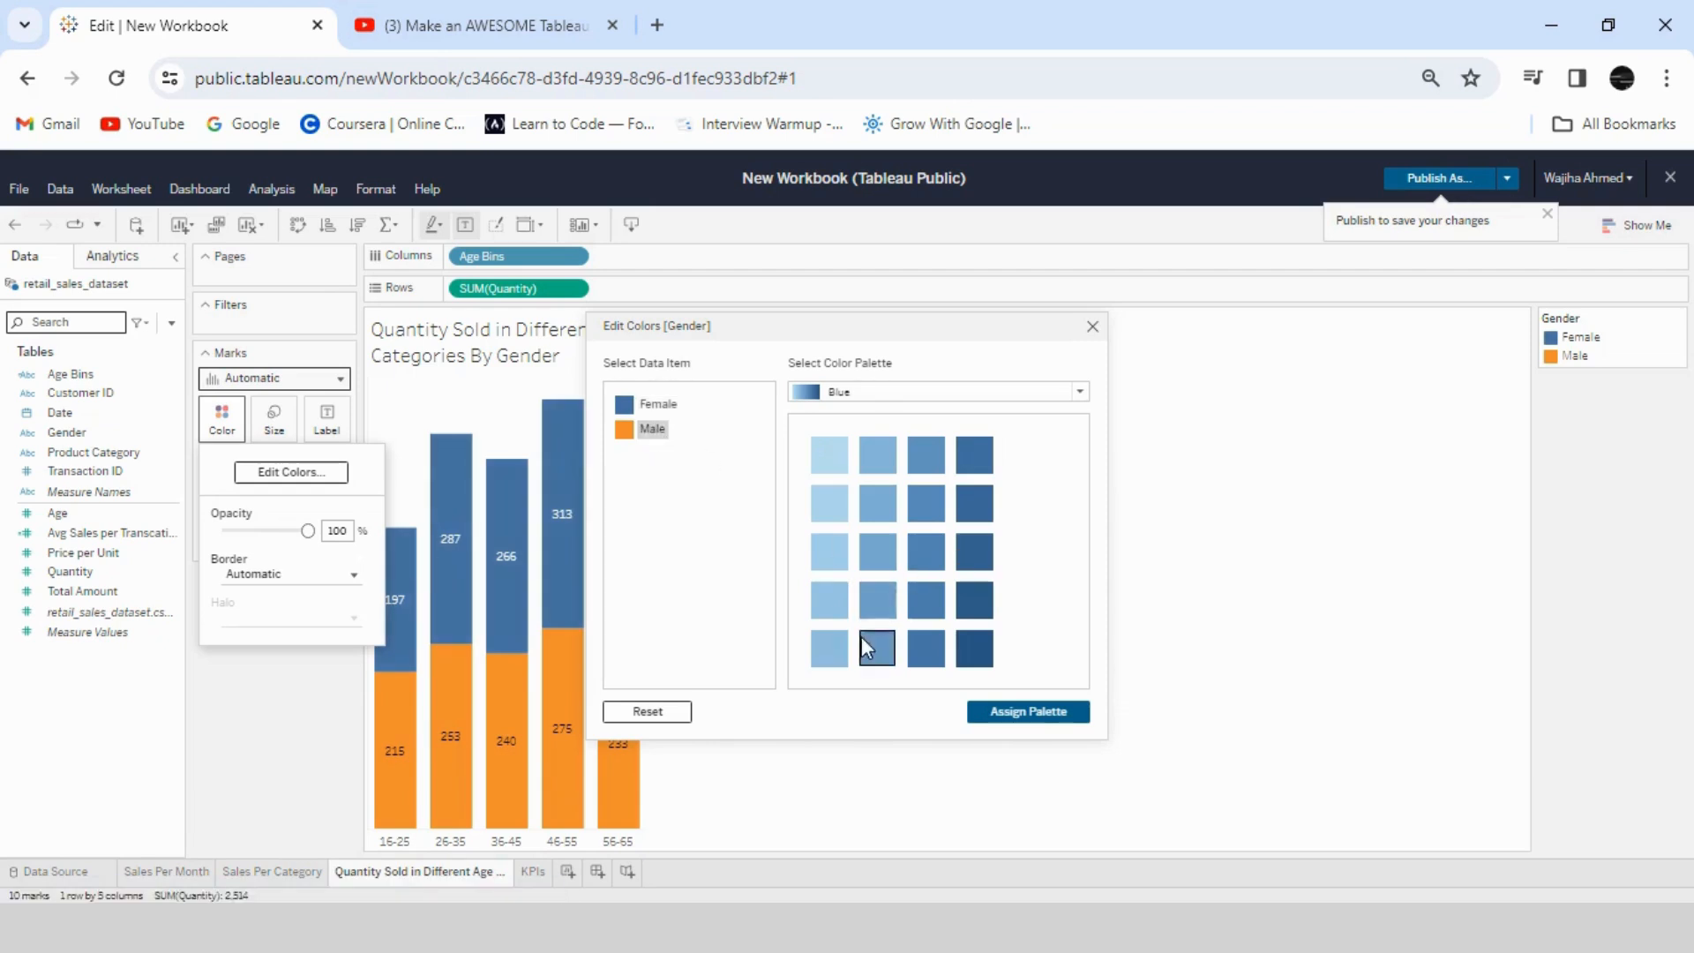
pyautogui.click(830, 648)
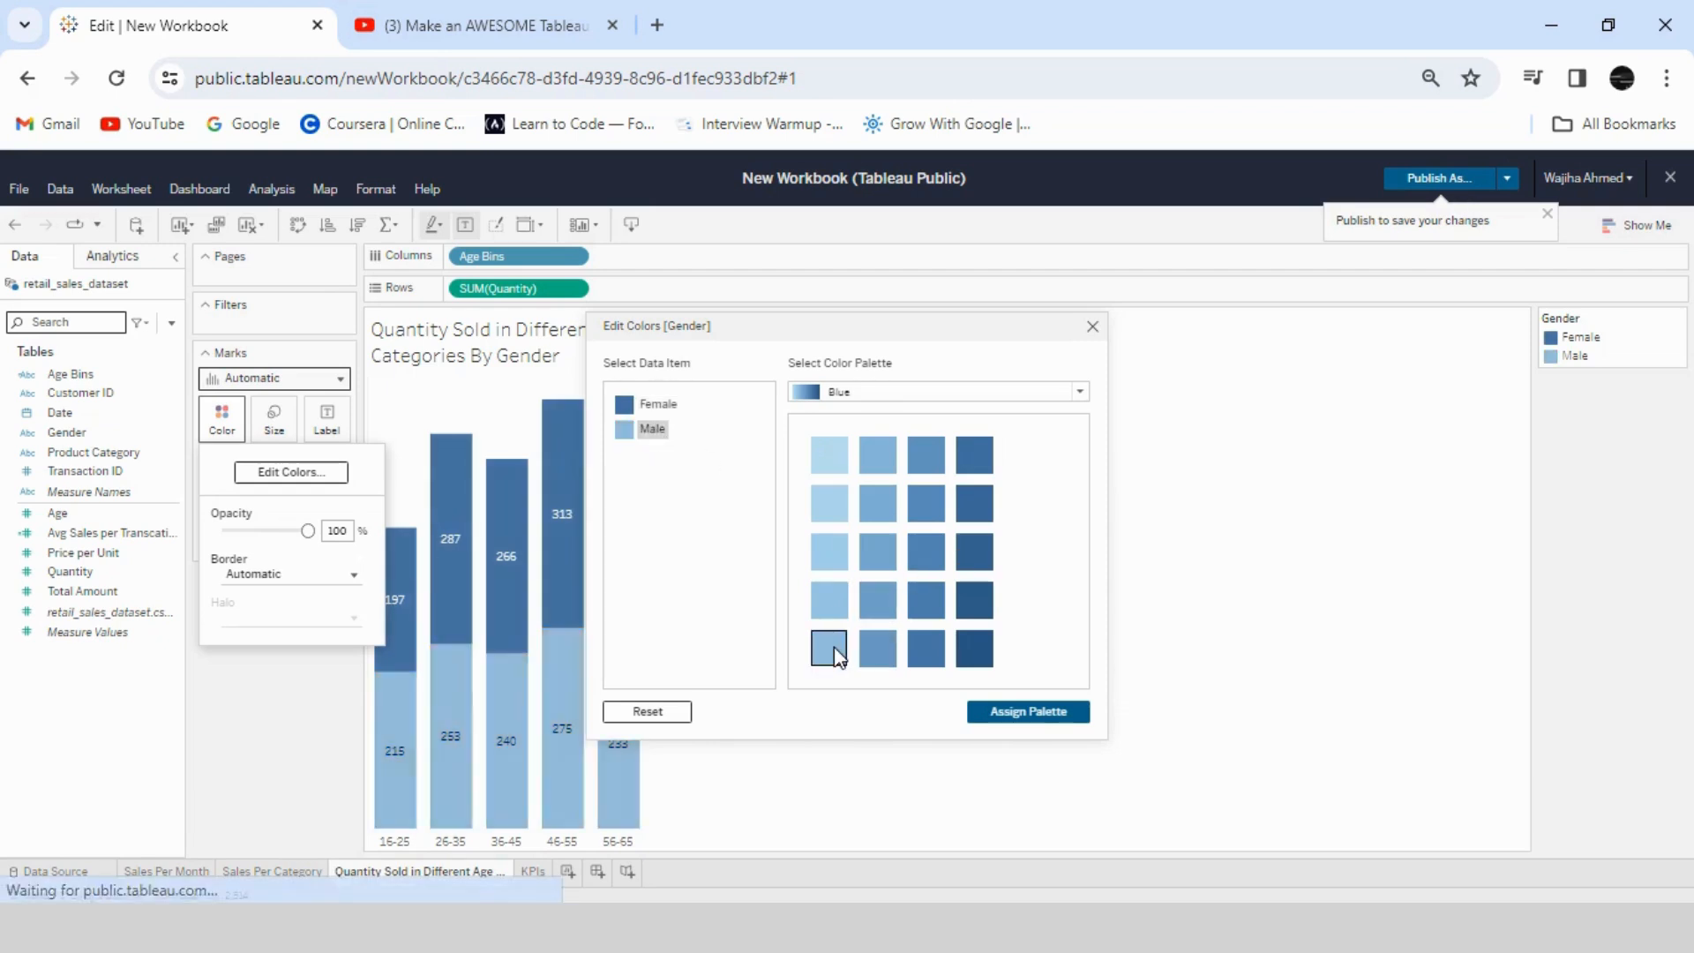
pyautogui.click(658, 404)
pyautogui.click(938, 466)
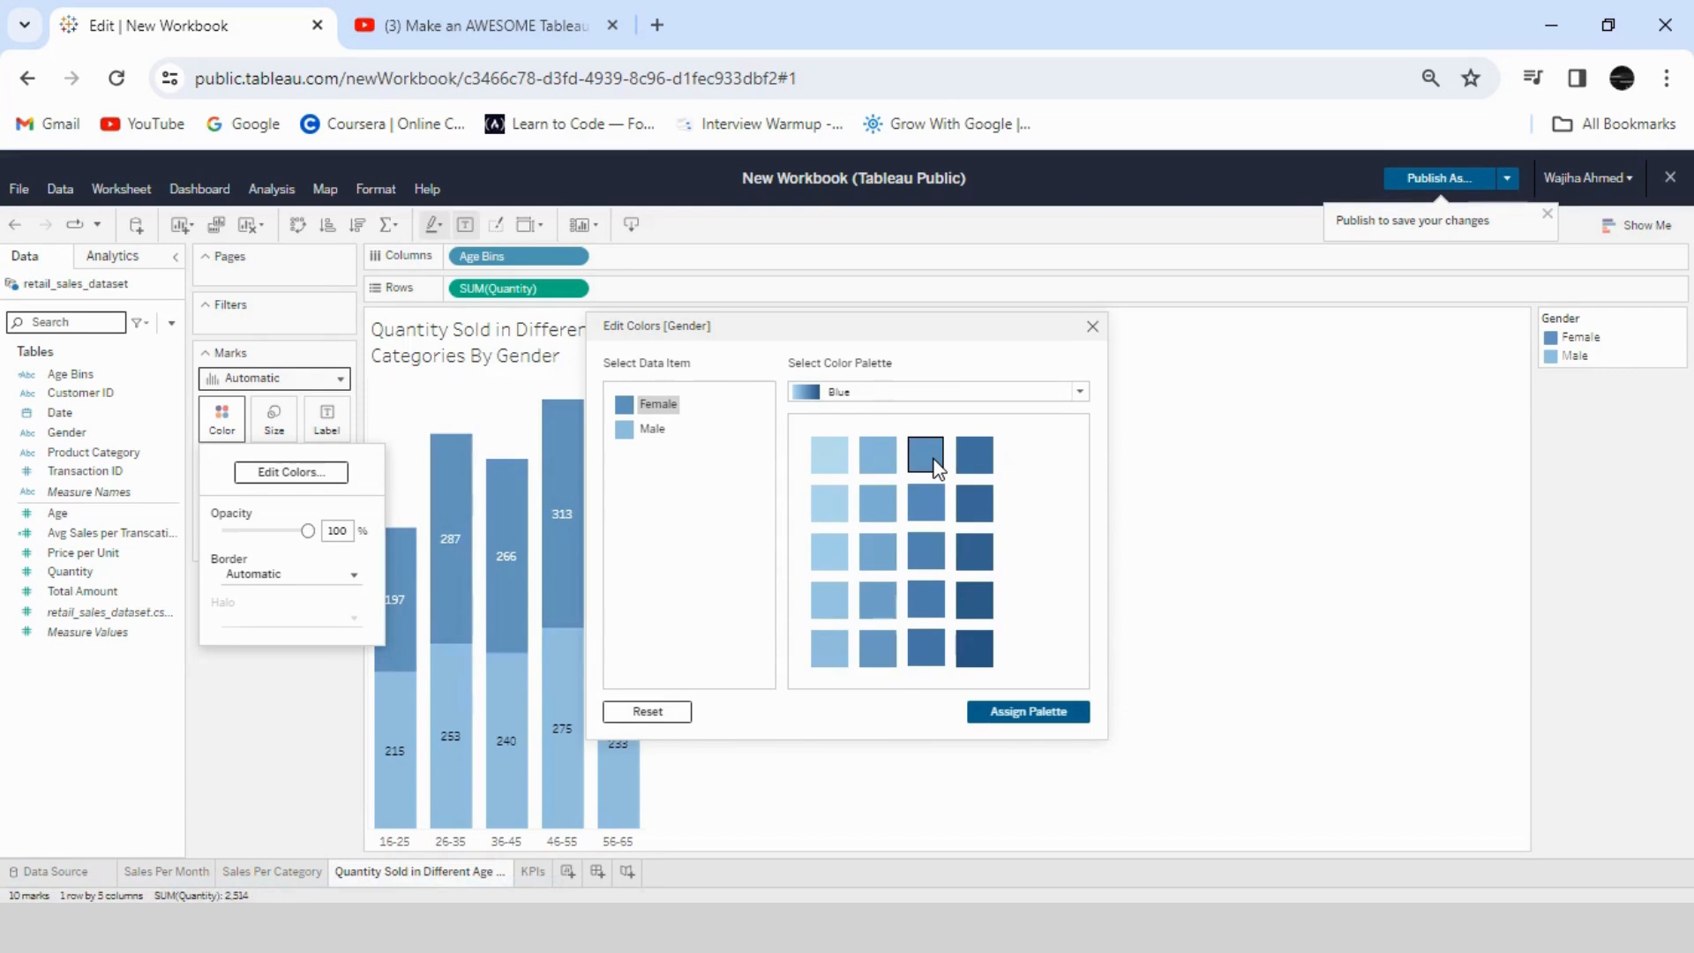
pyautogui.click(979, 455)
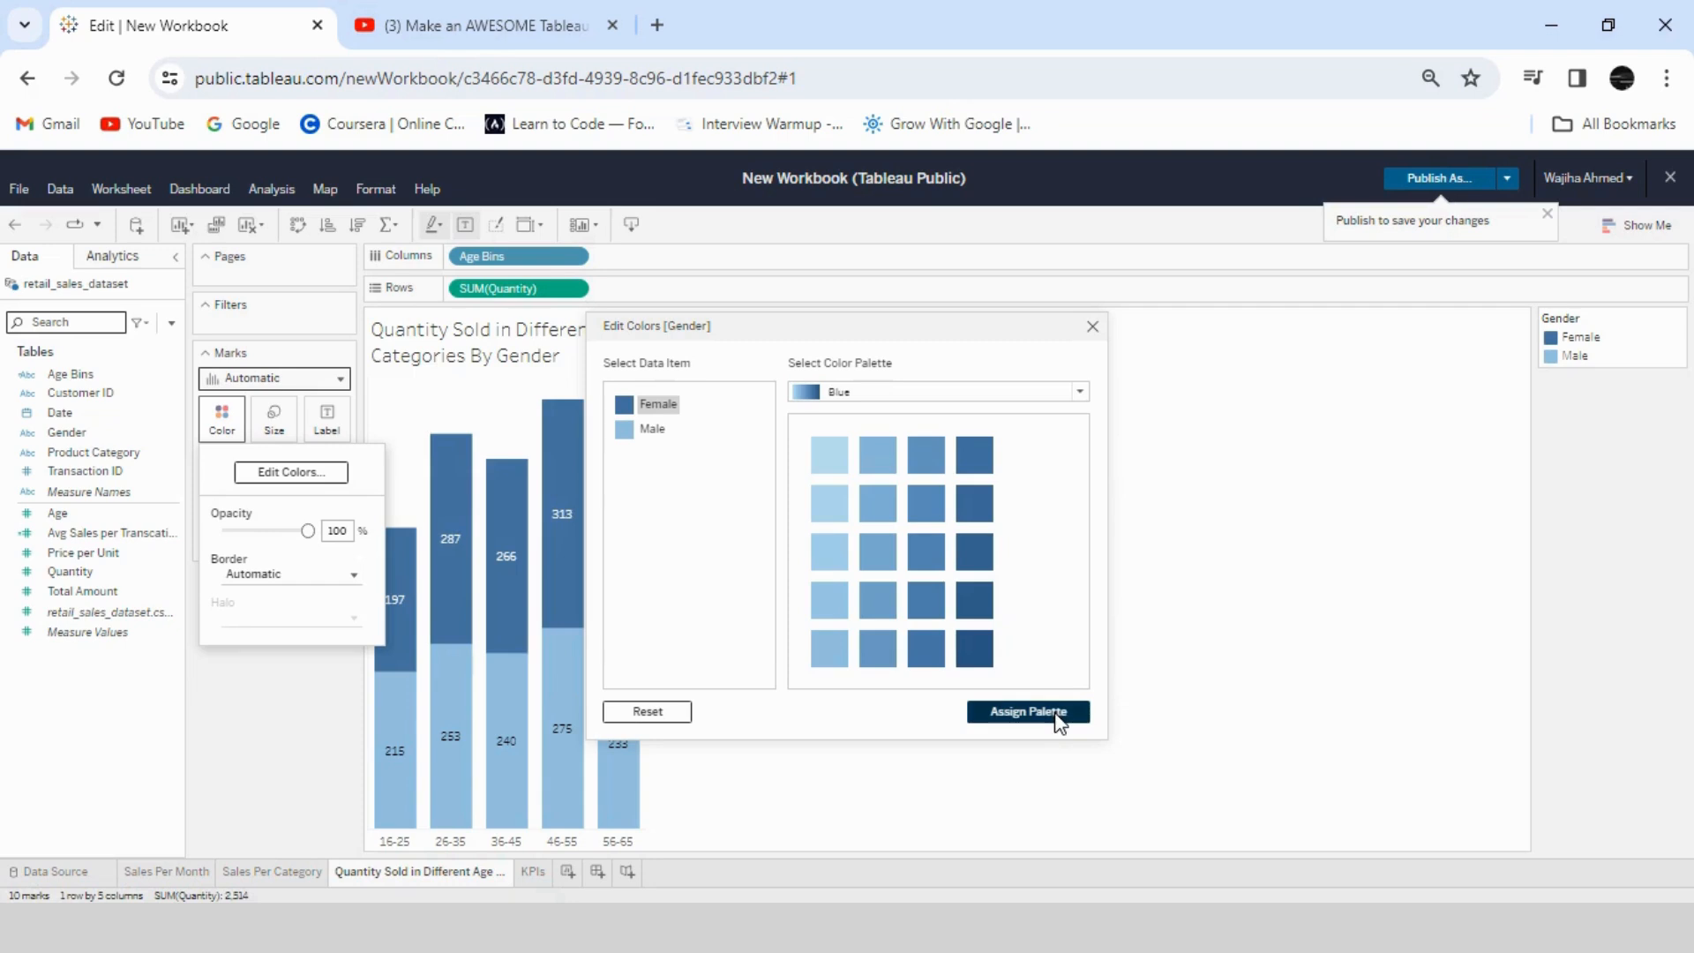
pyautogui.click(1113, 451)
pyautogui.click(776, 554)
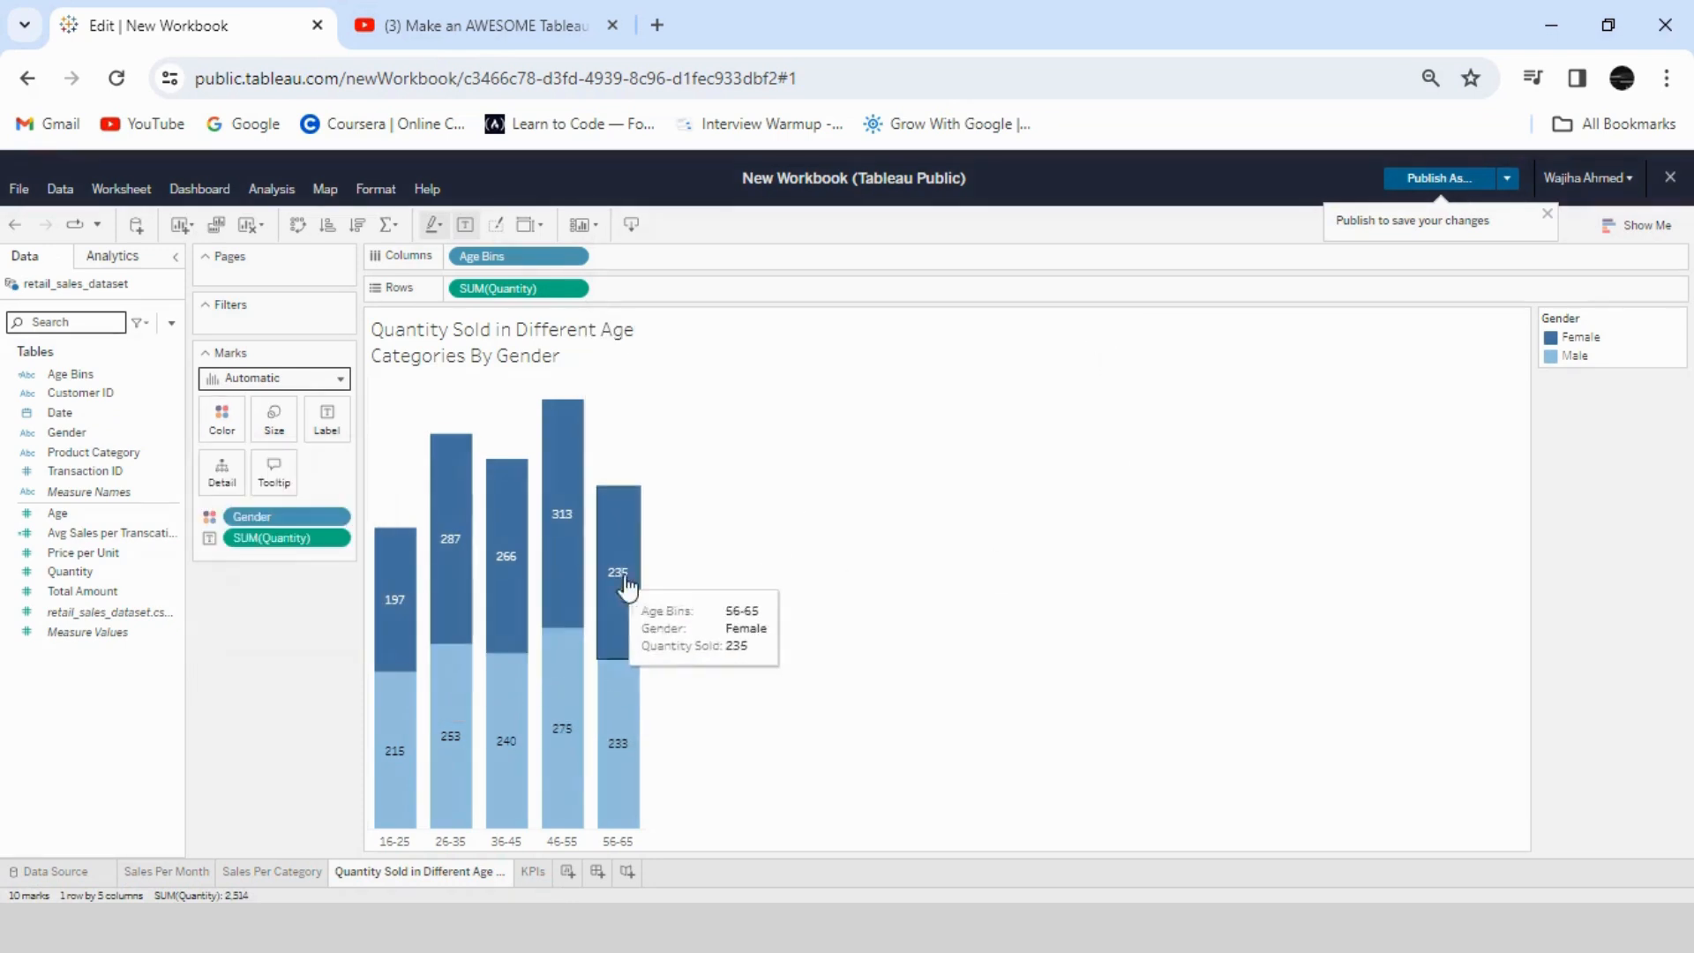
# - On the Sales Per Category sheet, recolor the bars medium blue
pyautogui.click(274, 871)
pyautogui.click(222, 421)
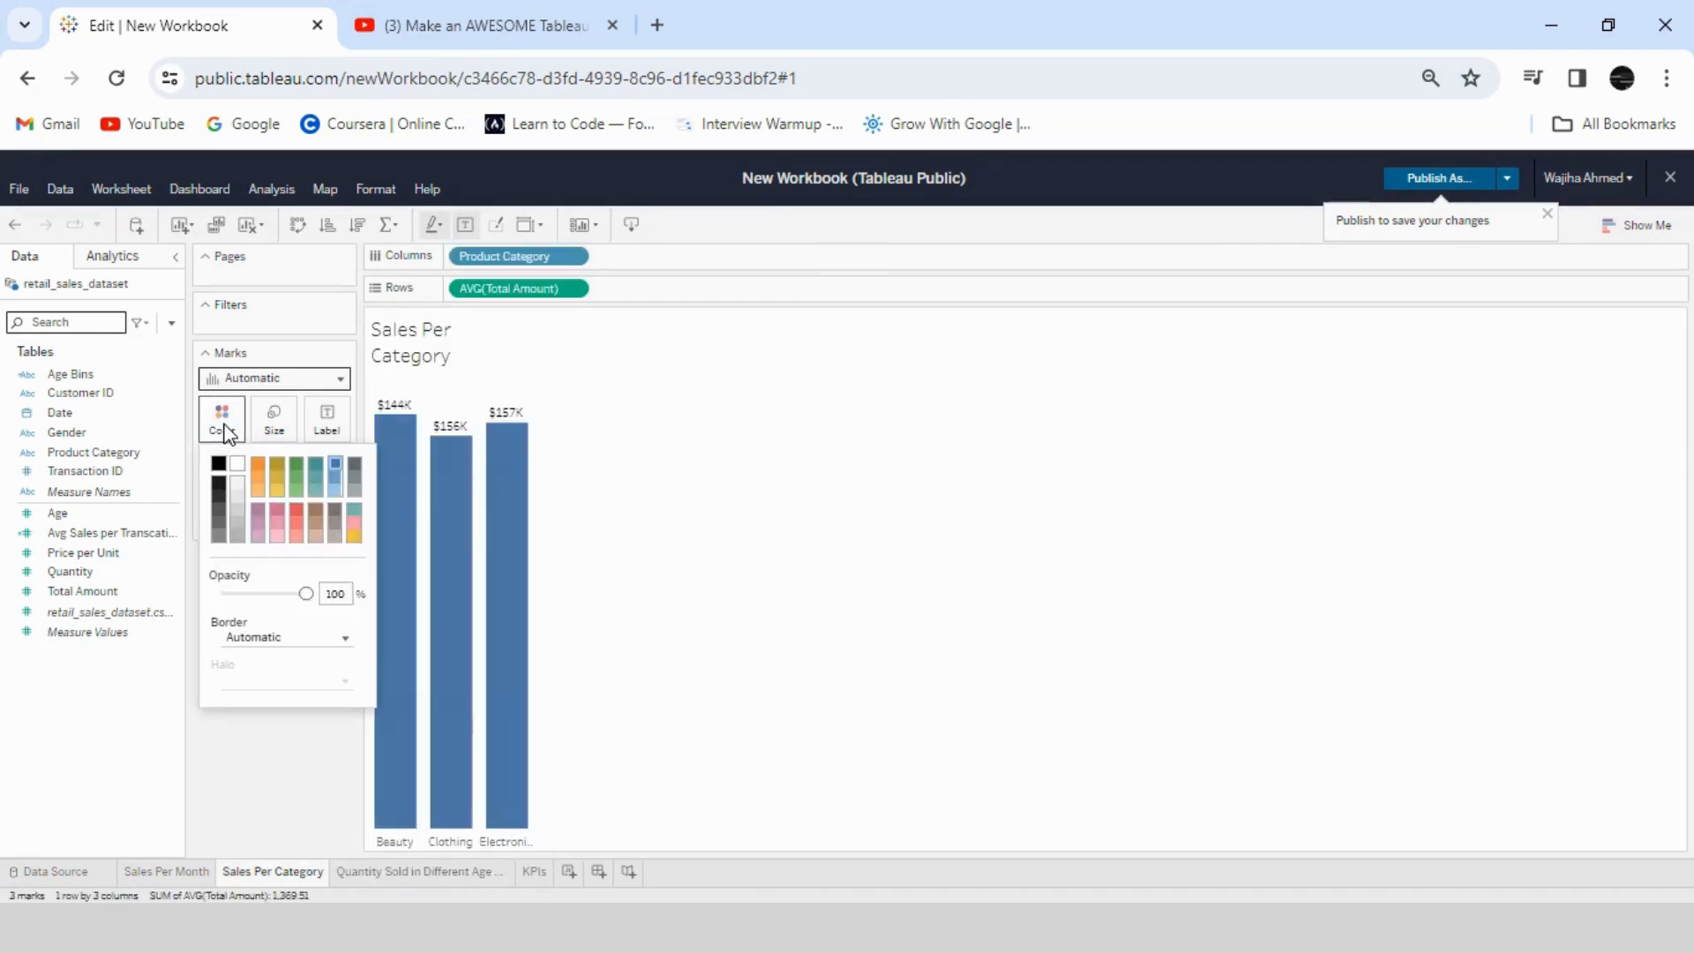
pyautogui.click(337, 494)
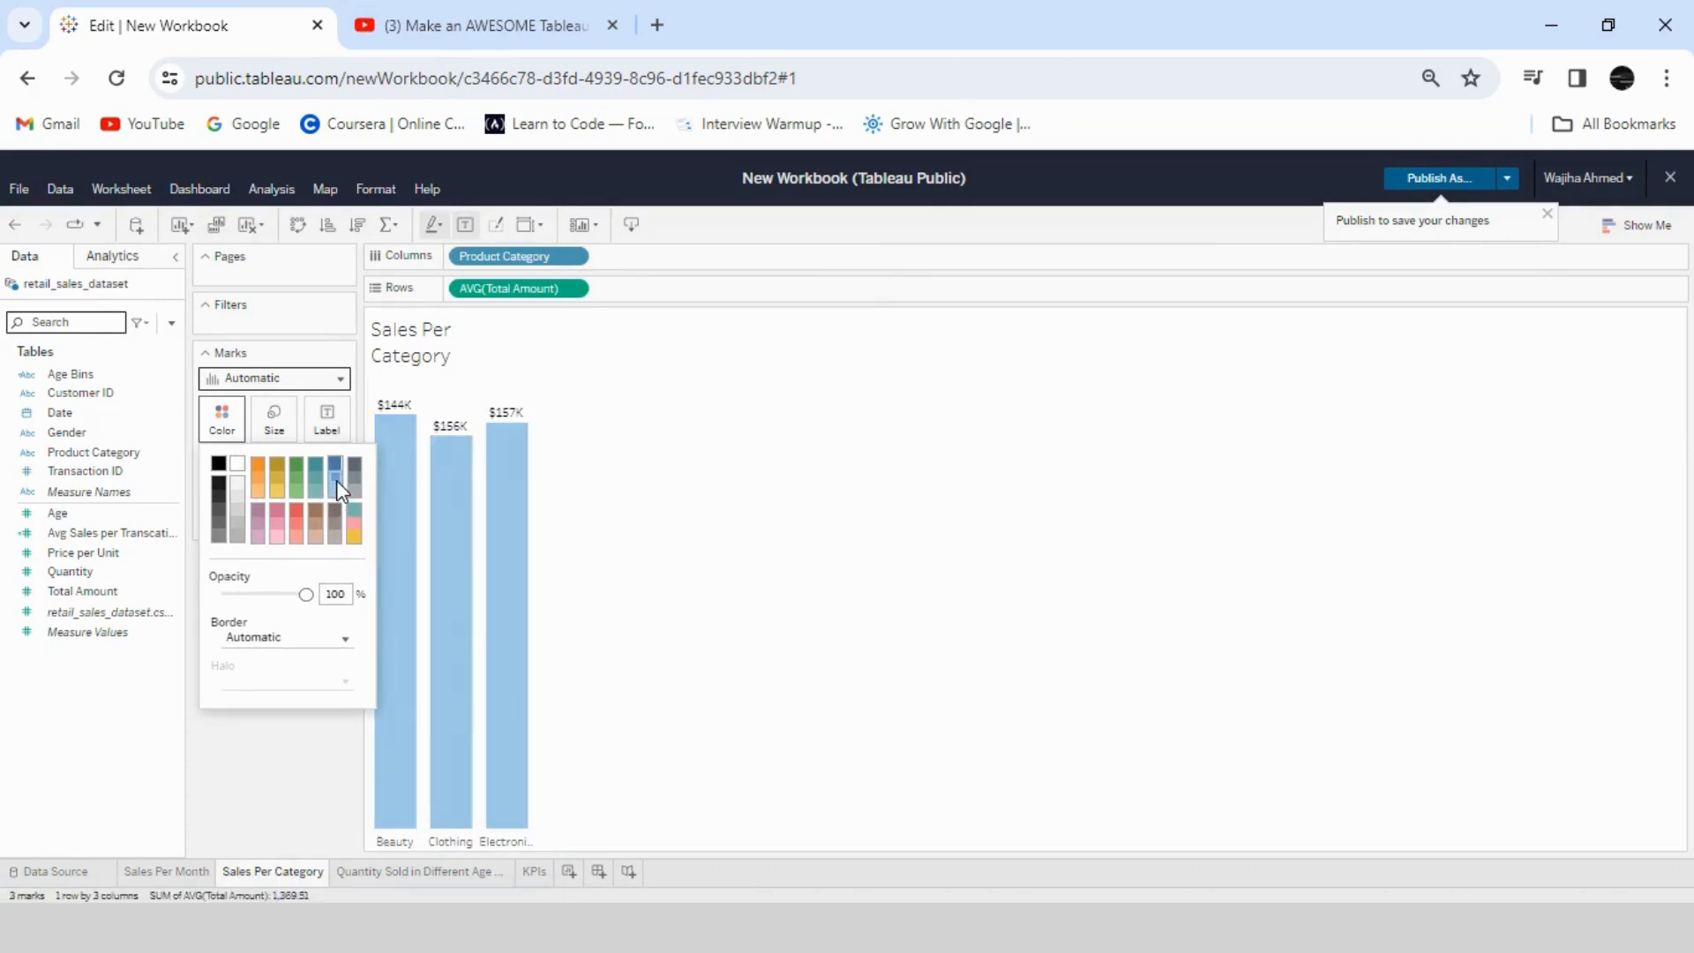
pyautogui.click(335, 479)
# - Compare with the quantity sheet's colors, try a light blue for the Sales Per Category bars, and return them to medium blue
pyautogui.click(454, 871)
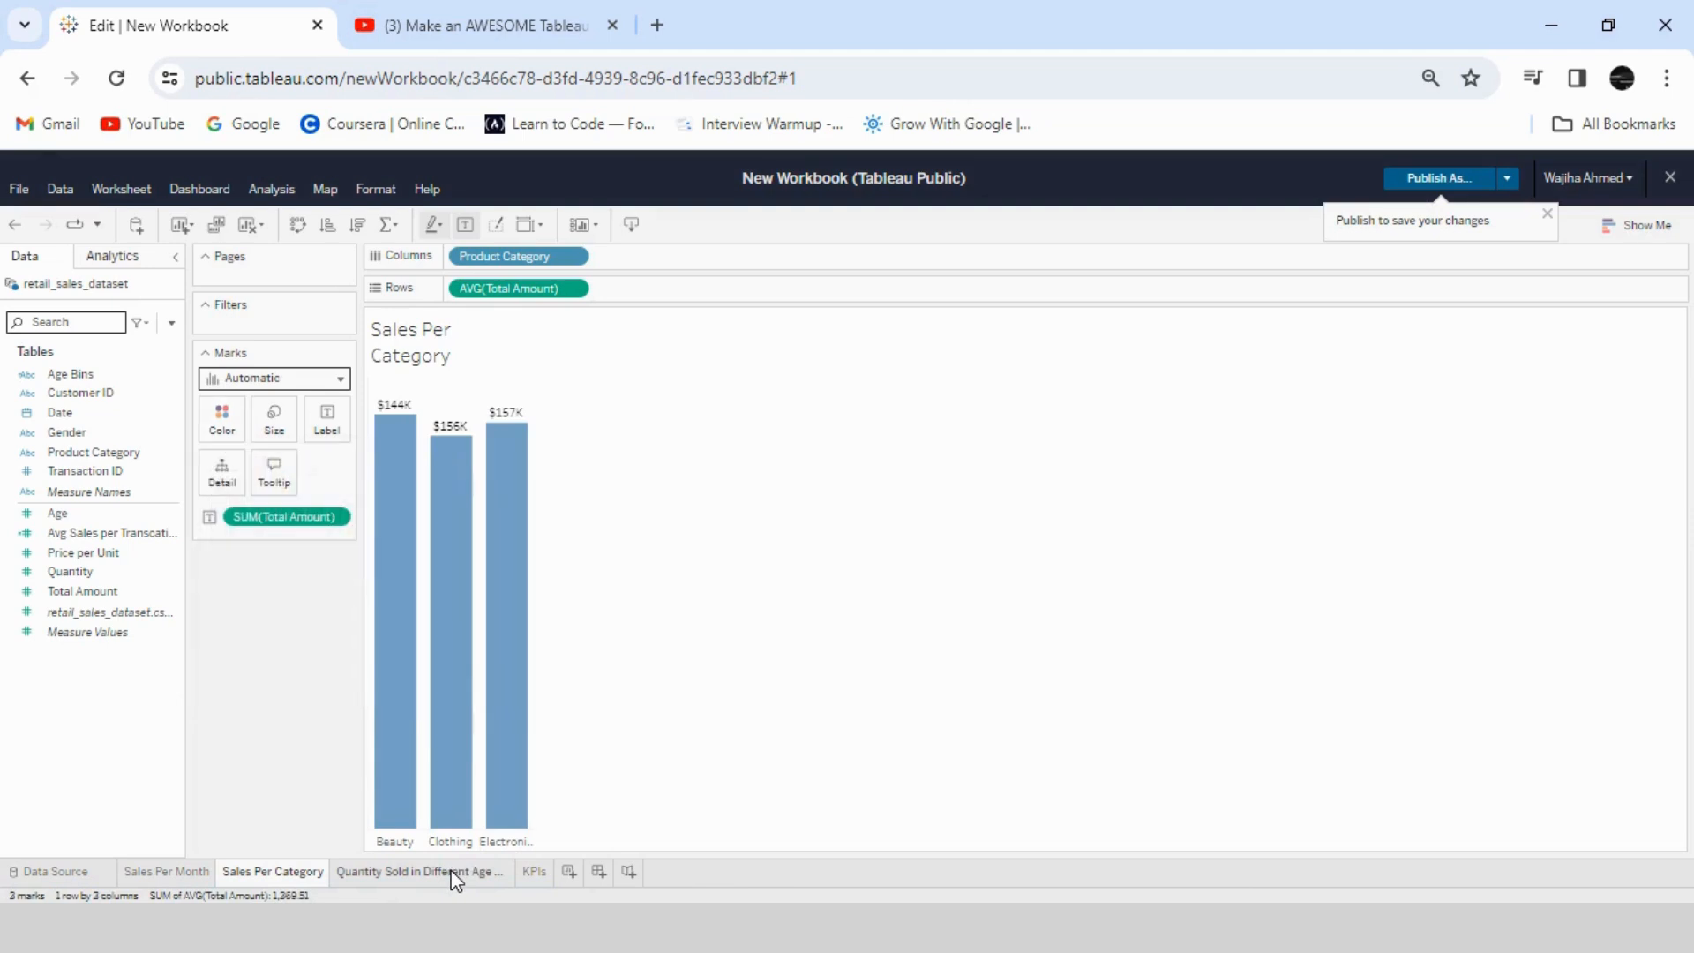
pyautogui.click(454, 872)
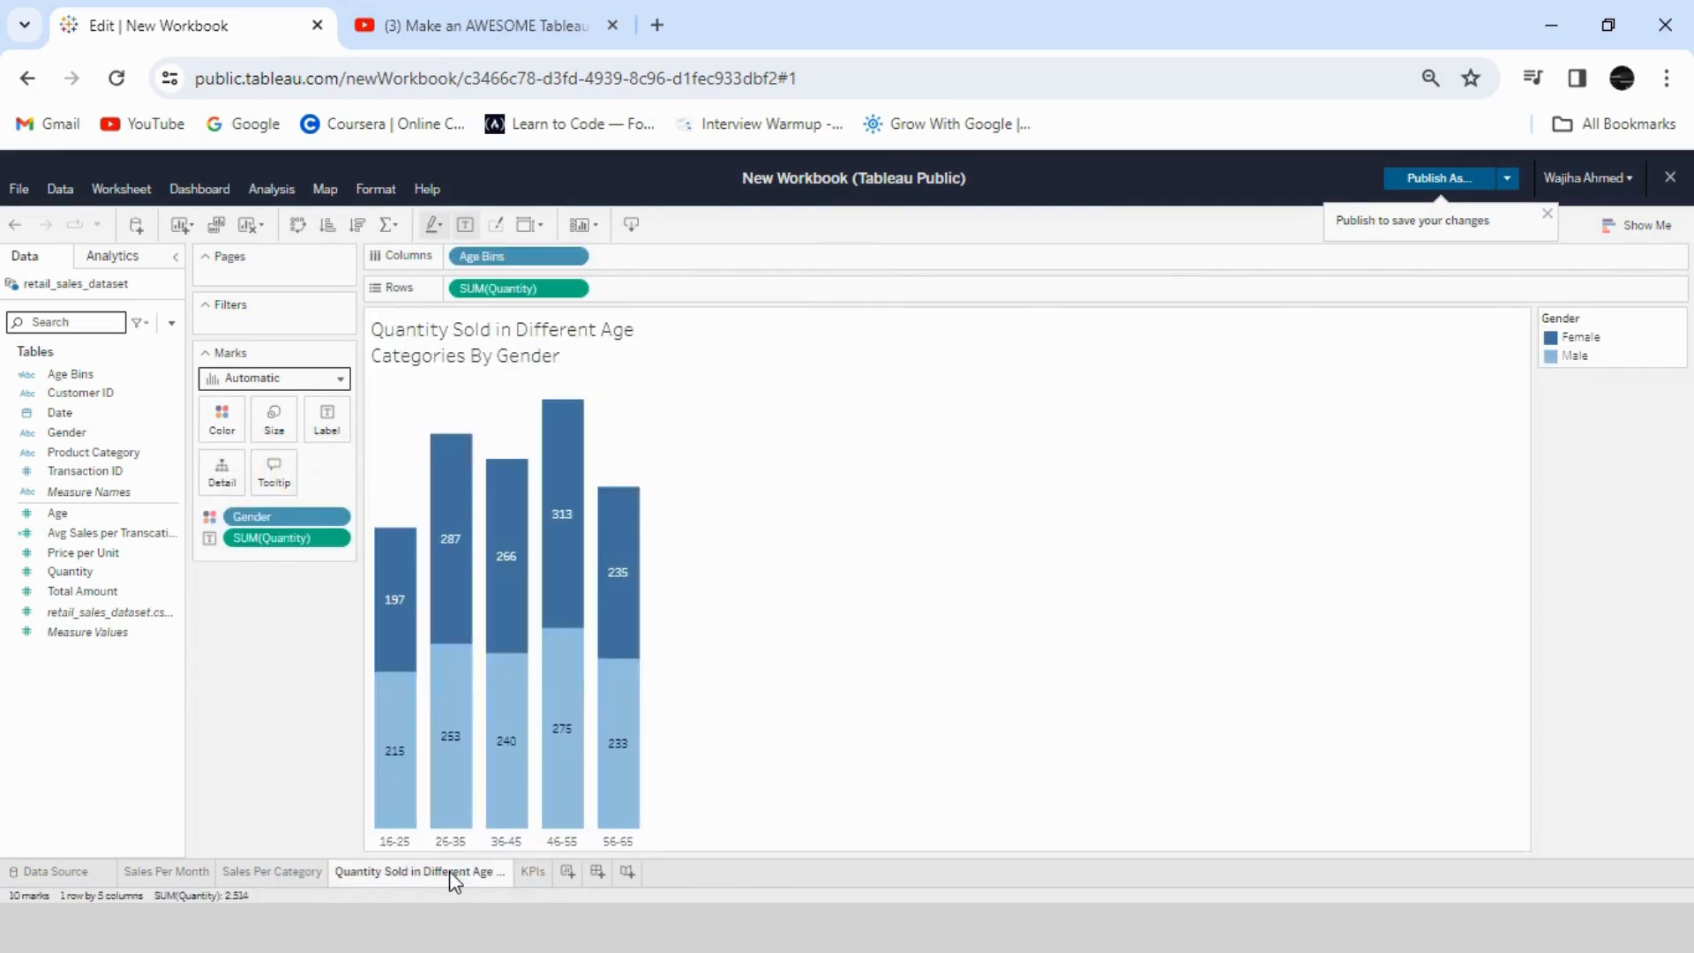
pyautogui.click(299, 871)
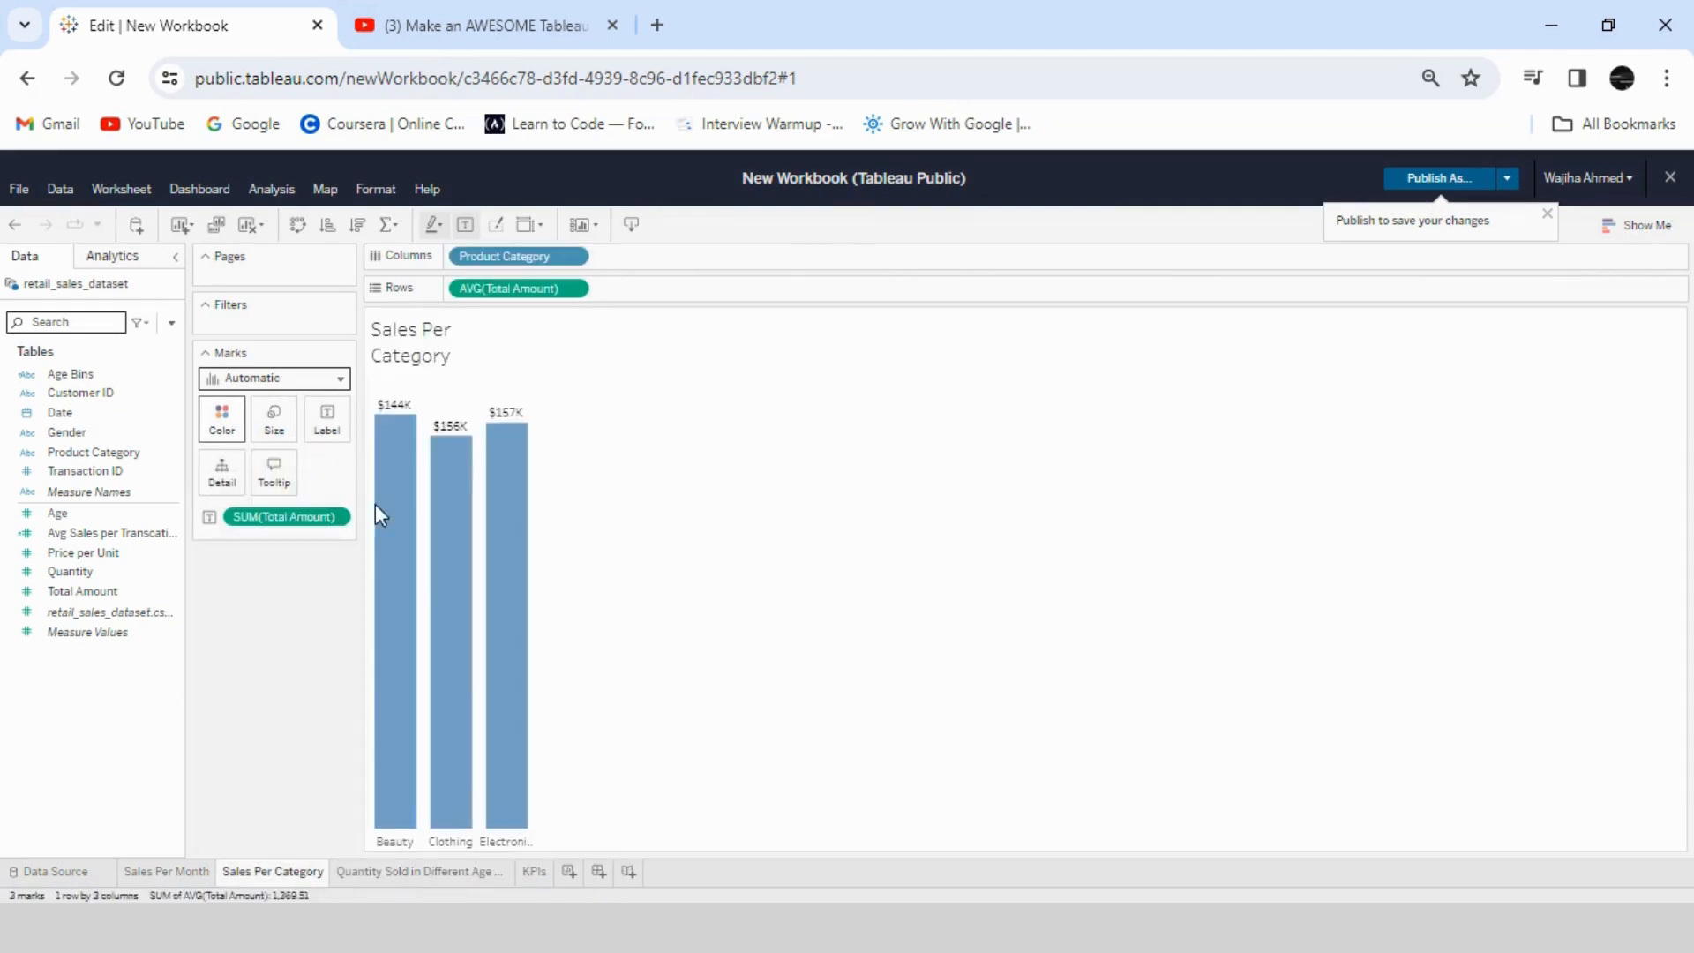
pyautogui.click(222, 419)
pyautogui.click(337, 495)
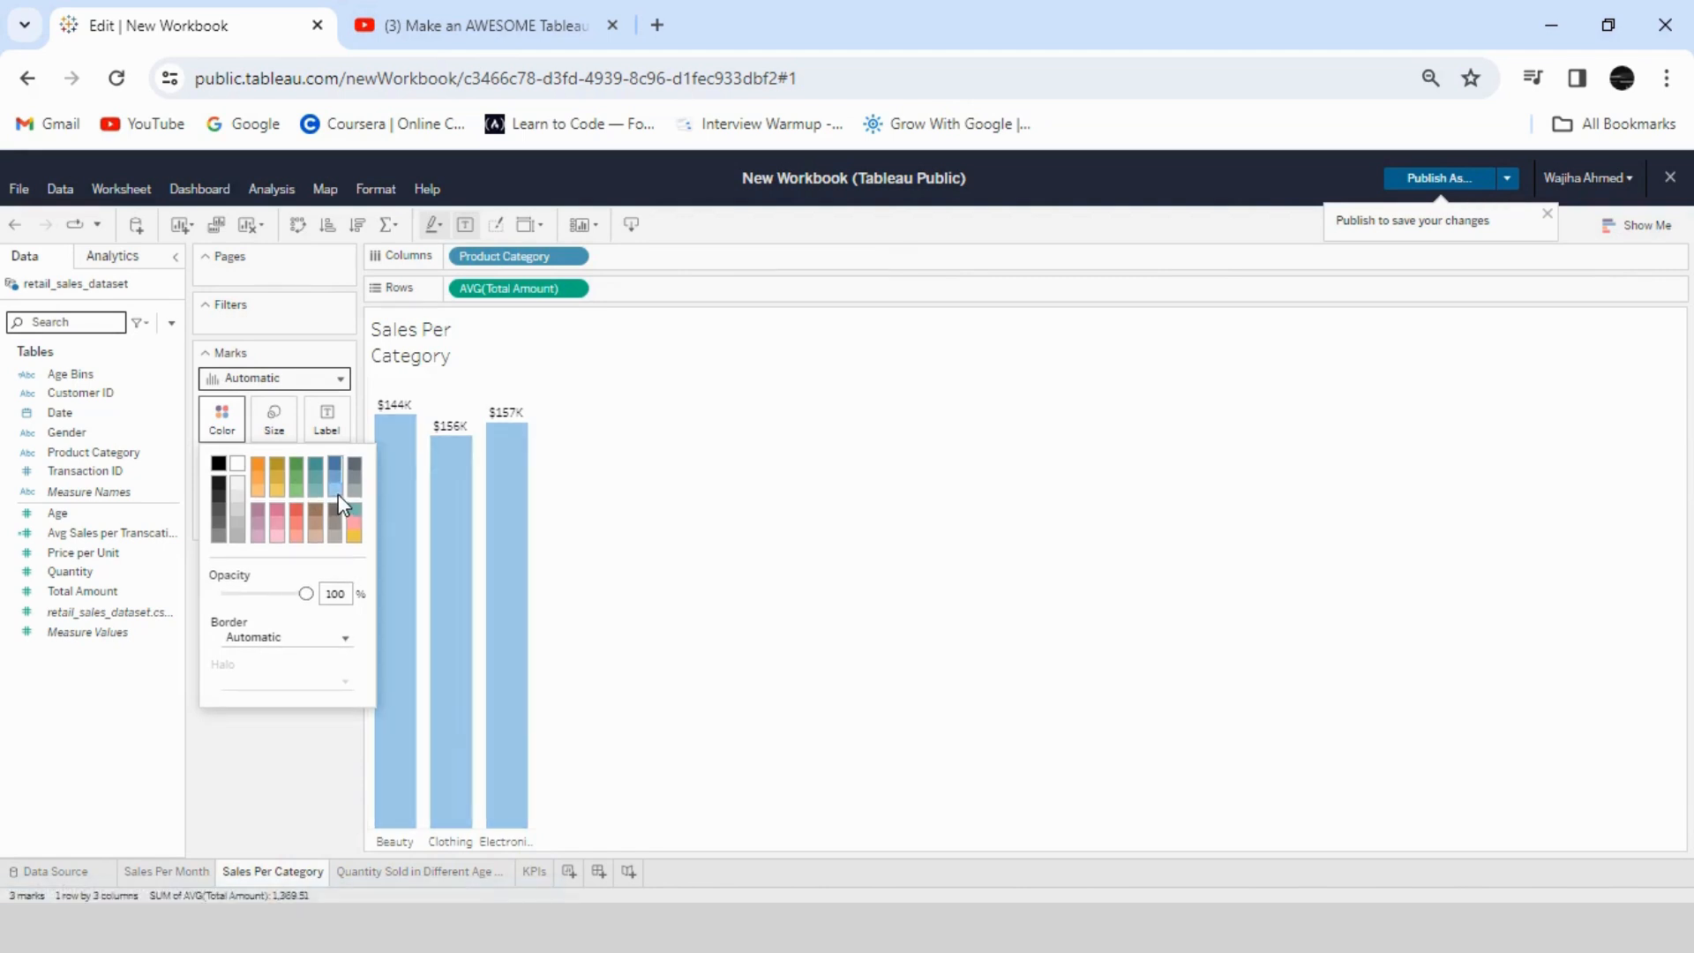
pyautogui.moveTo(306, 593)
pyautogui.mouseDown()
pyautogui.moveTo(246, 593)
pyautogui.moveTo(329, 591)
pyautogui.mouseUp()
pyautogui.click(335, 476)
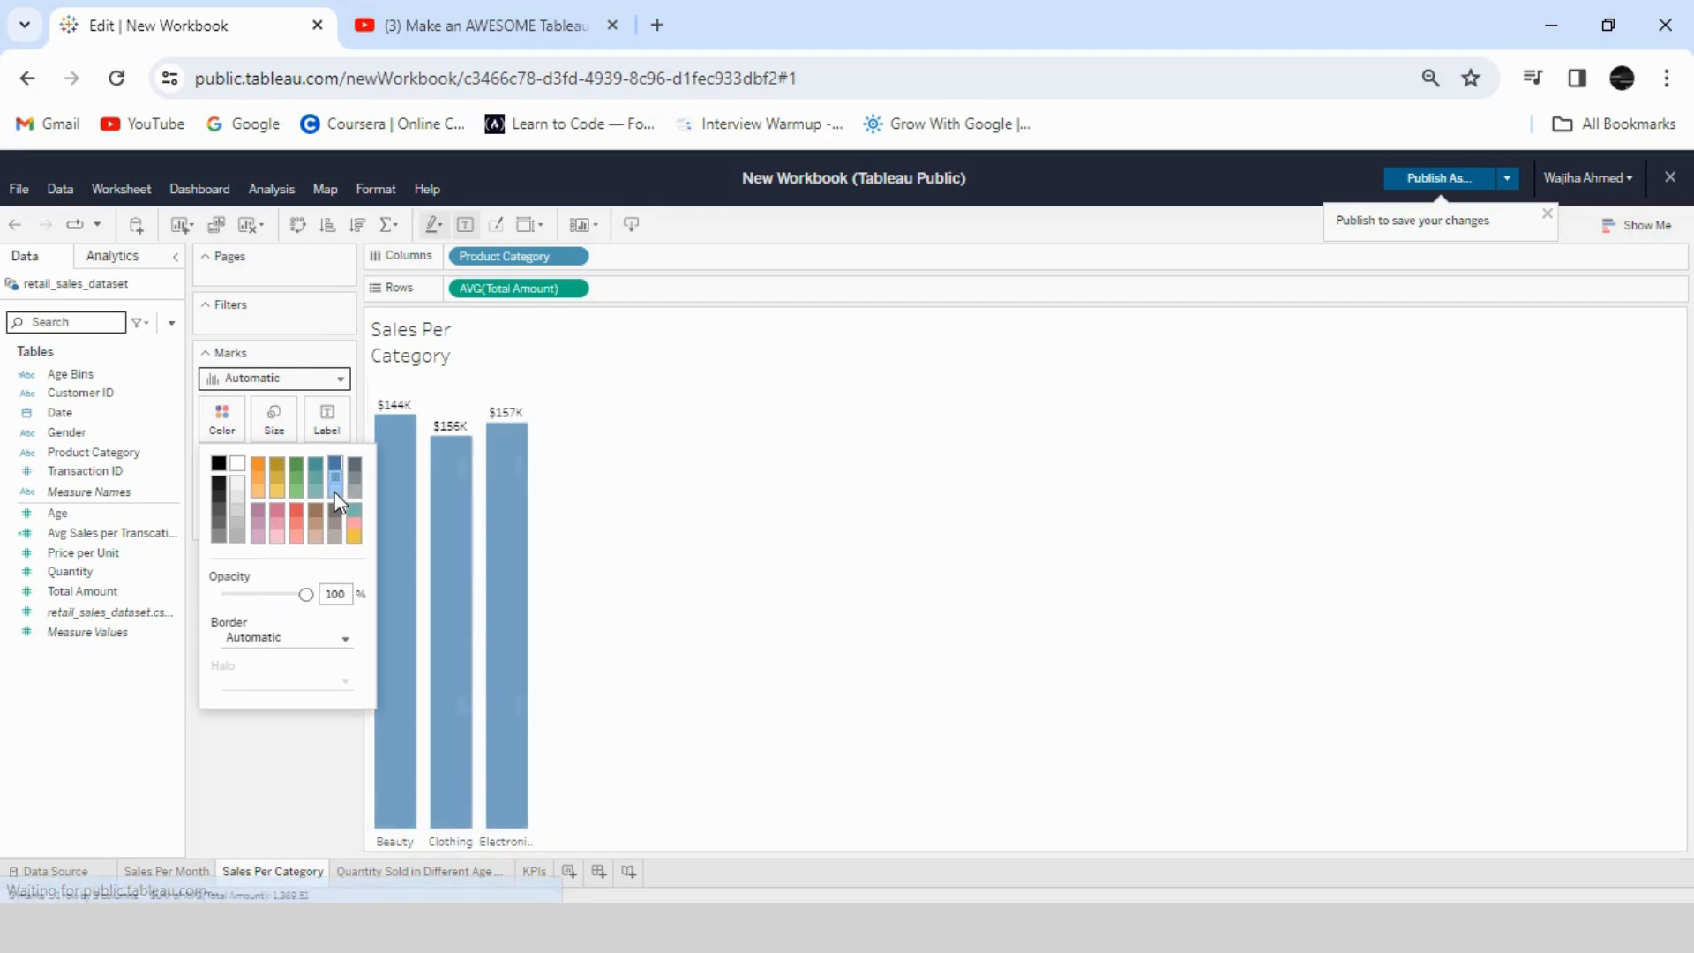
# - On the Sales Per Month sheet, recolor the line medium blue
pyautogui.click(180, 871)
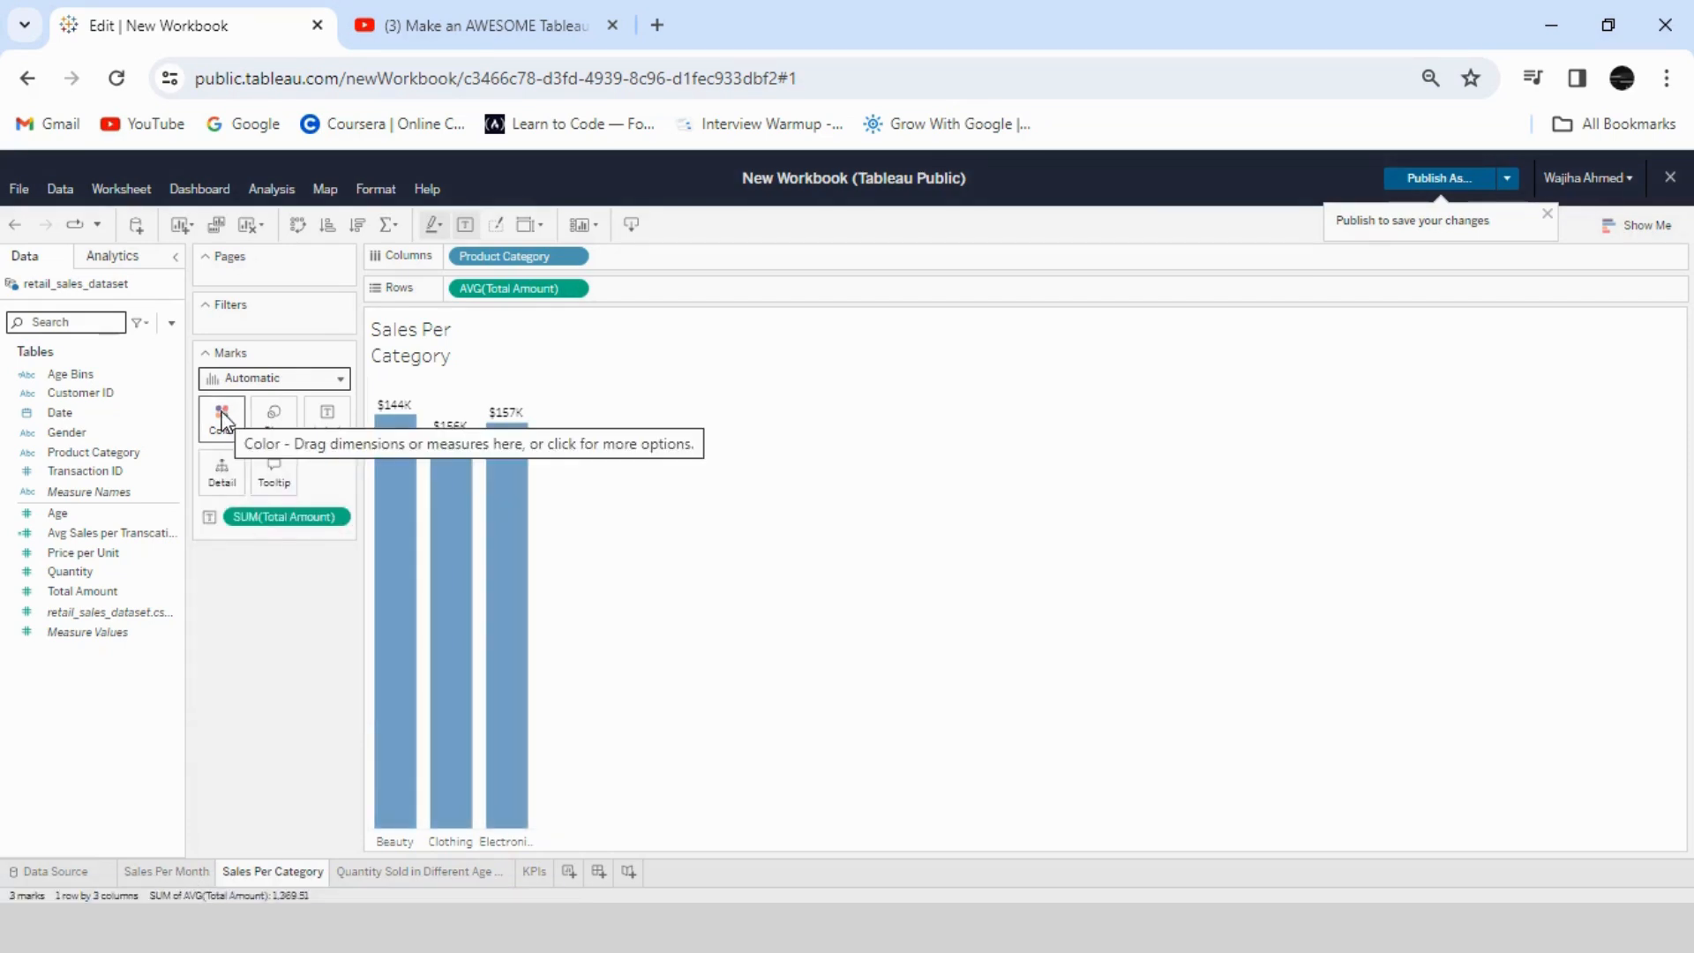
pyautogui.click(177, 870)
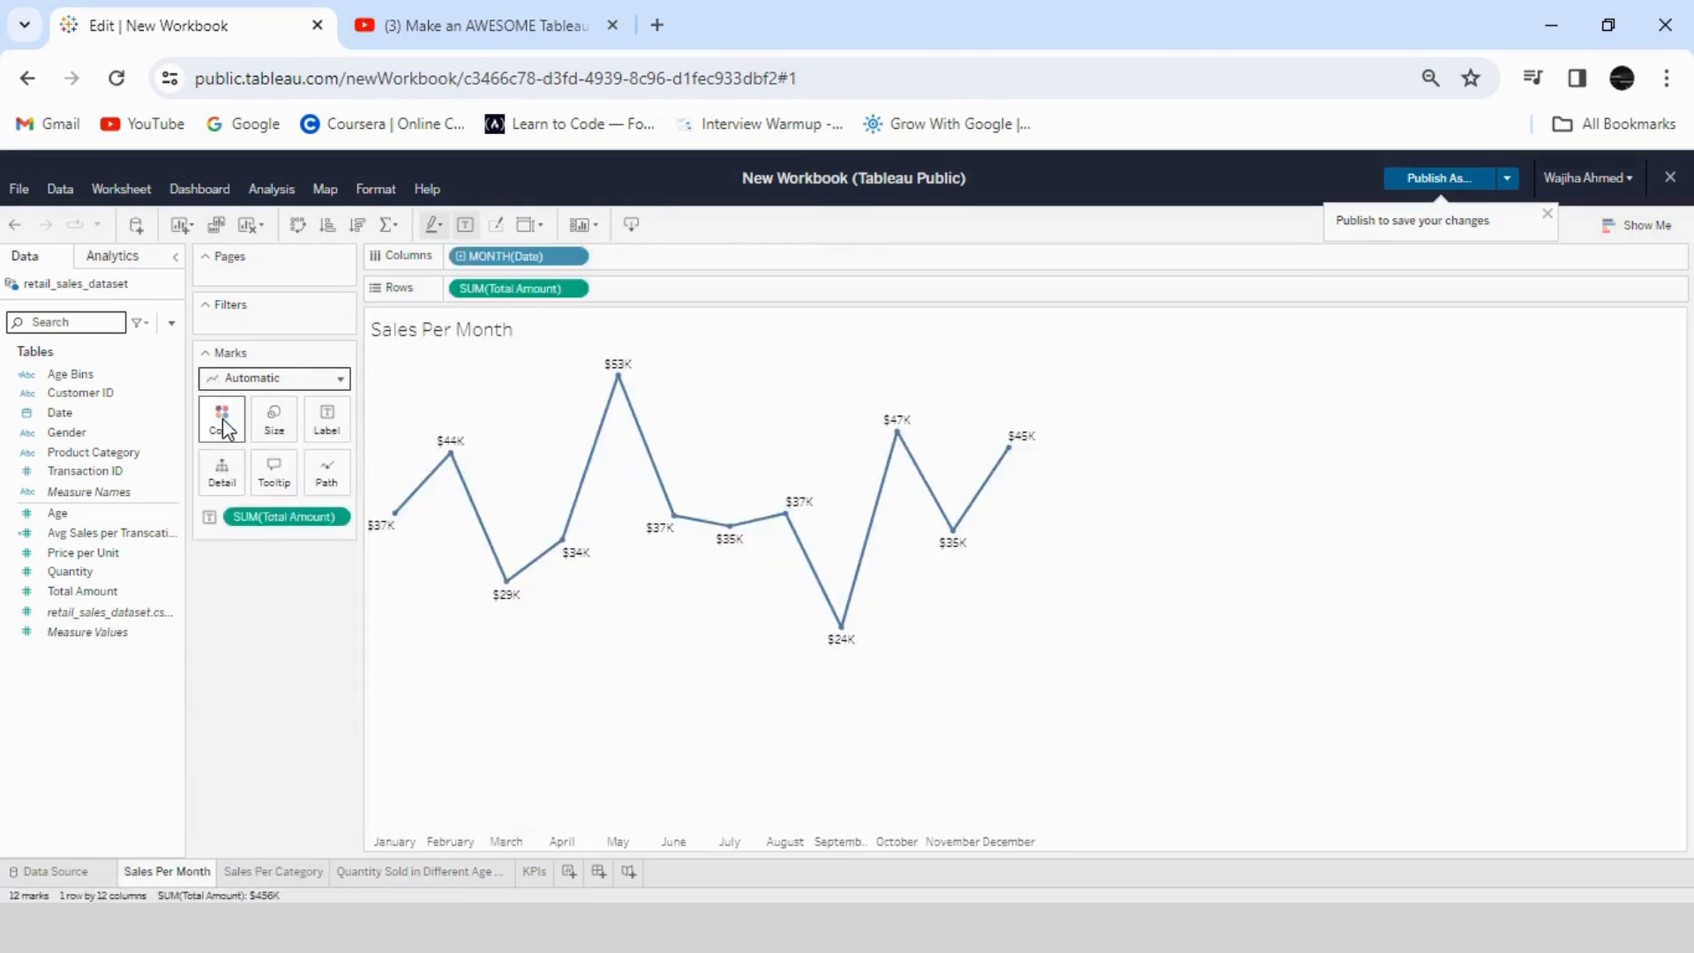
pyautogui.click(222, 419)
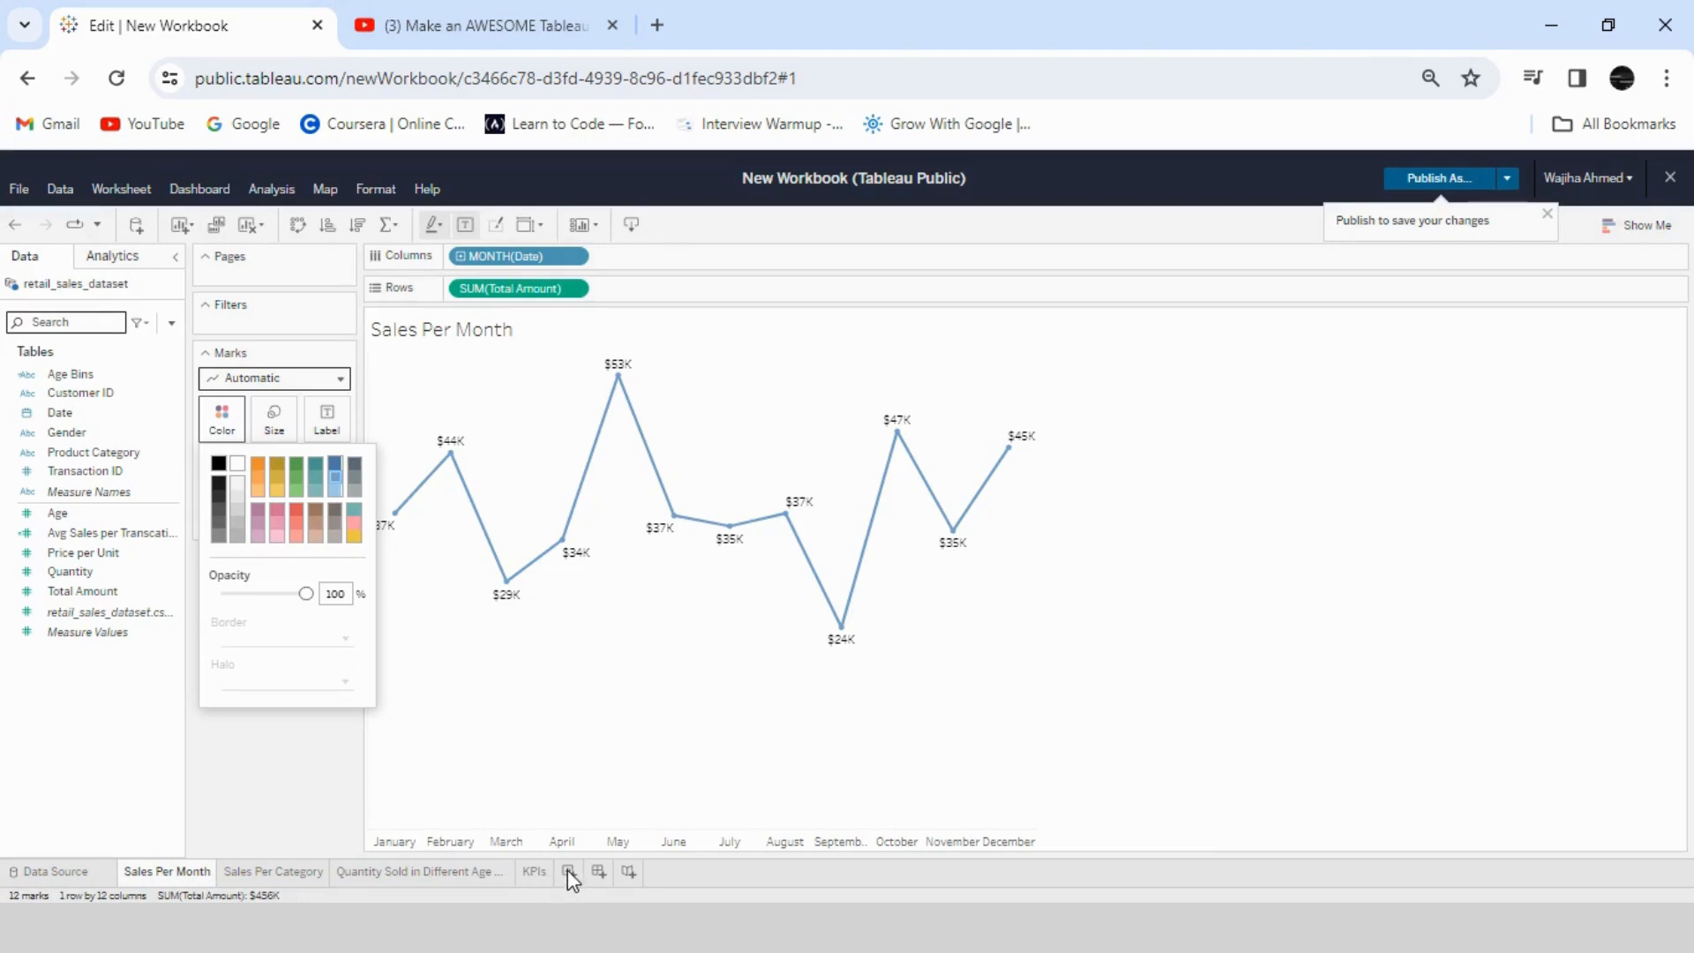
# - Create a new dashboard with a fixed custom size of 1200 wide by 600 high
pyautogui.click(663, 814)
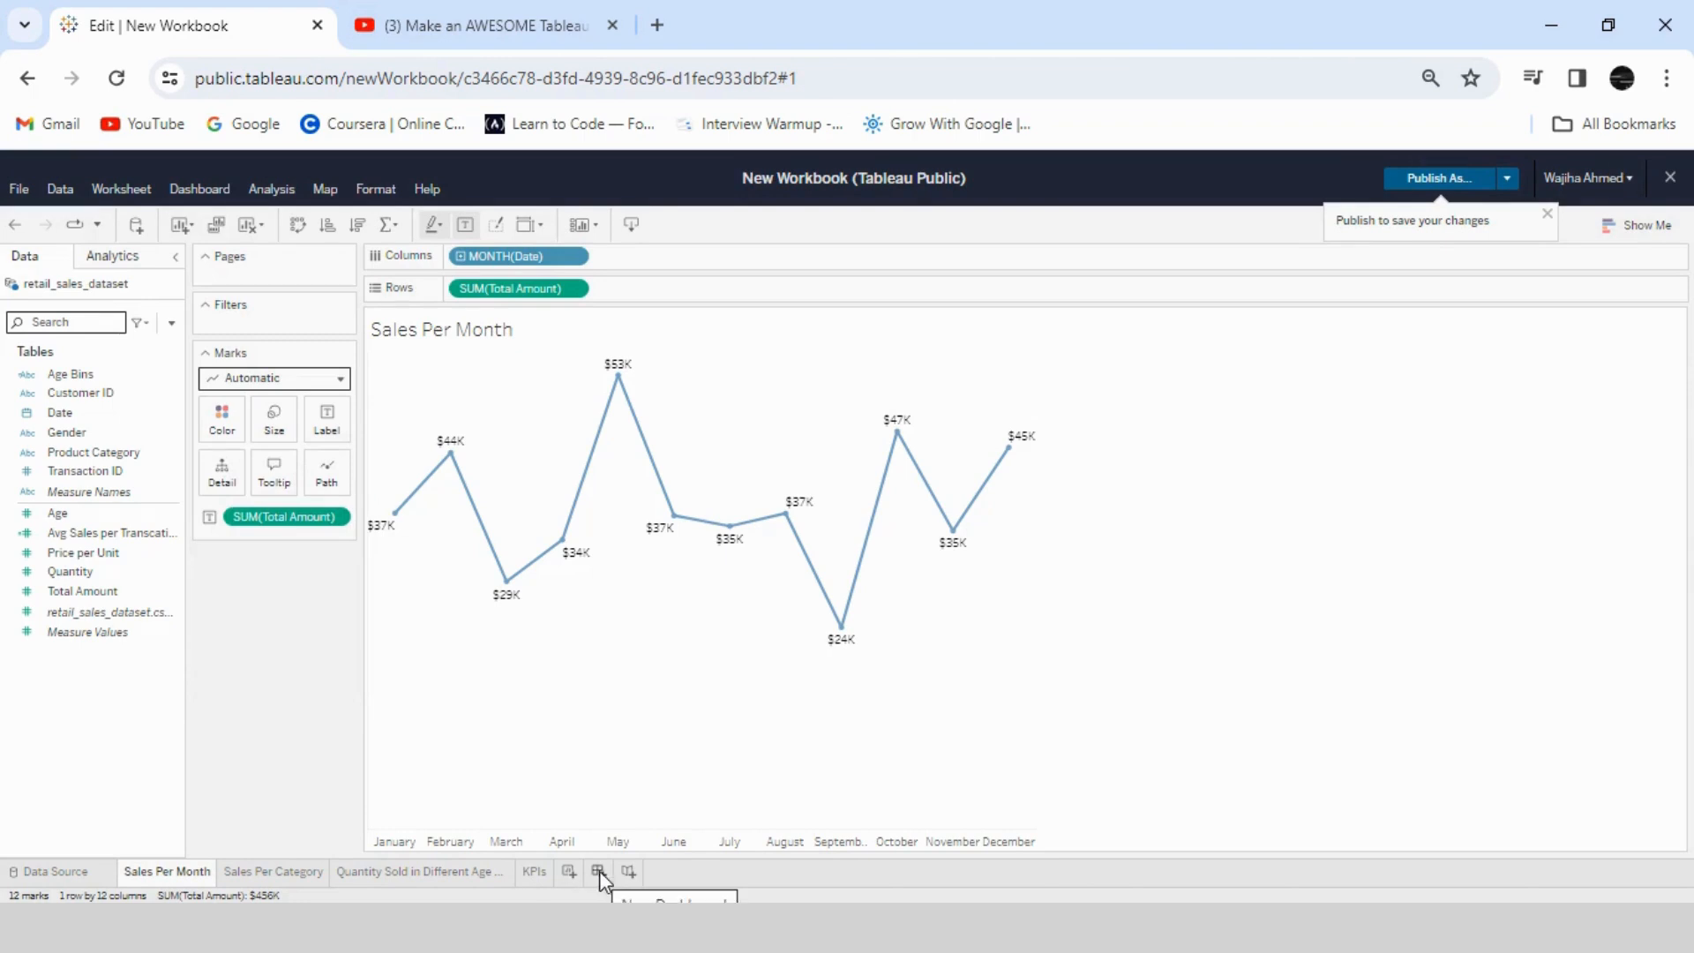
pyautogui.click(598, 872)
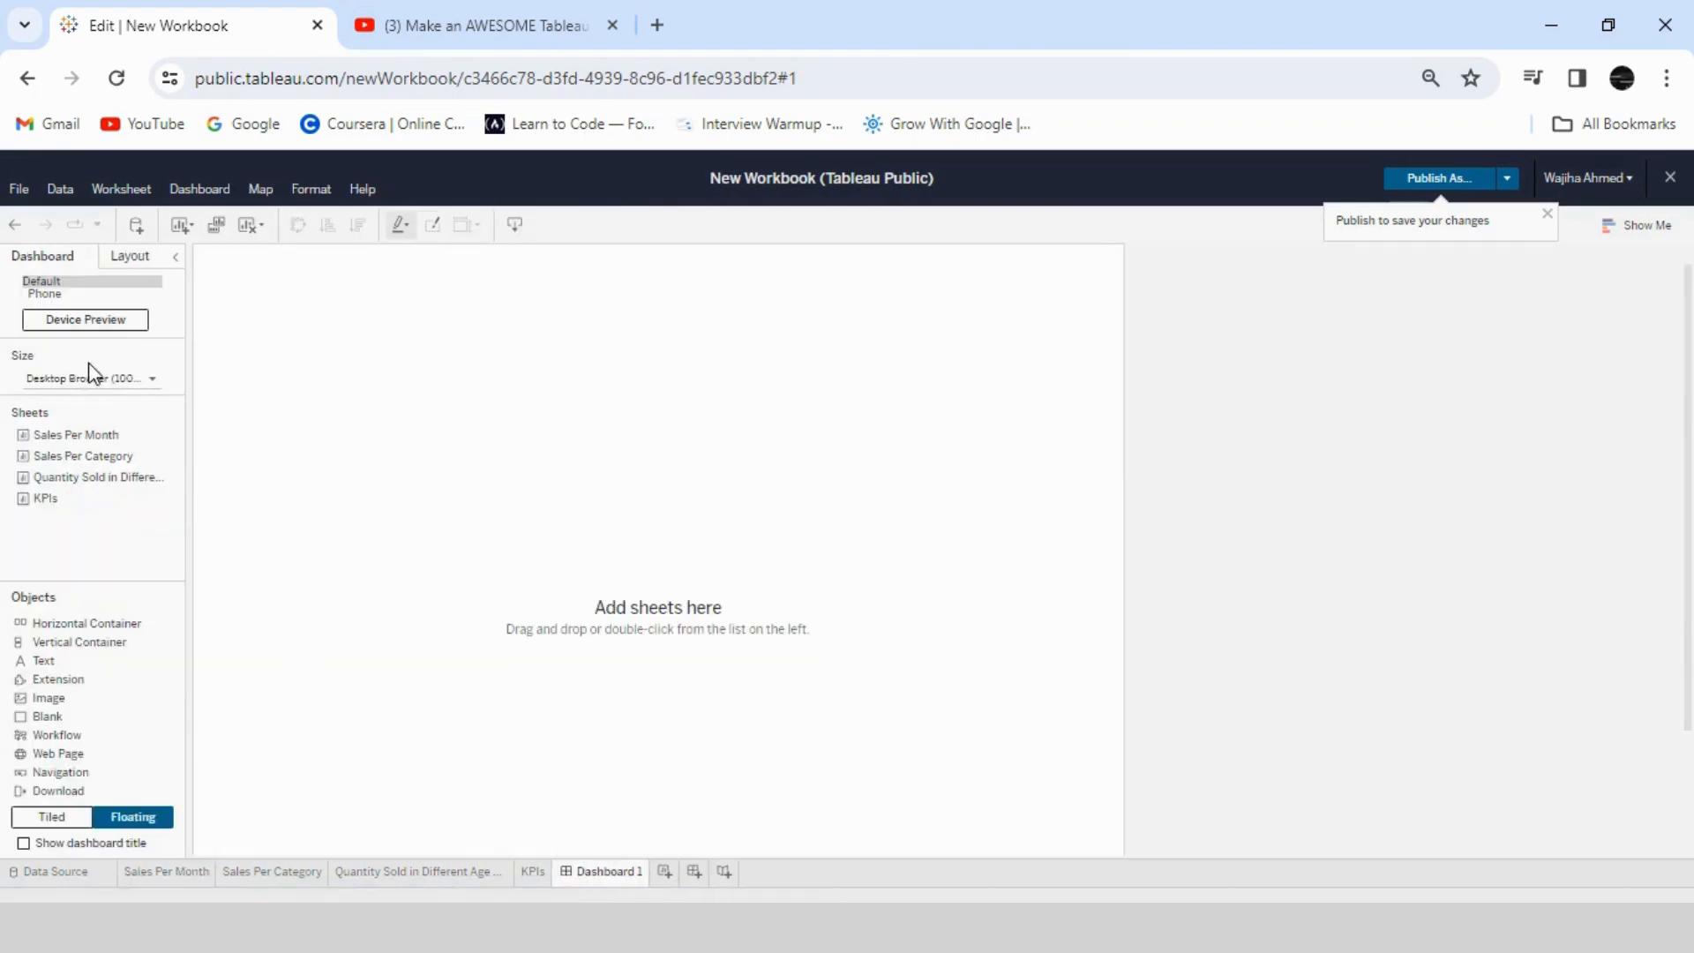
pyautogui.click(152, 379)
pyautogui.click(141, 422)
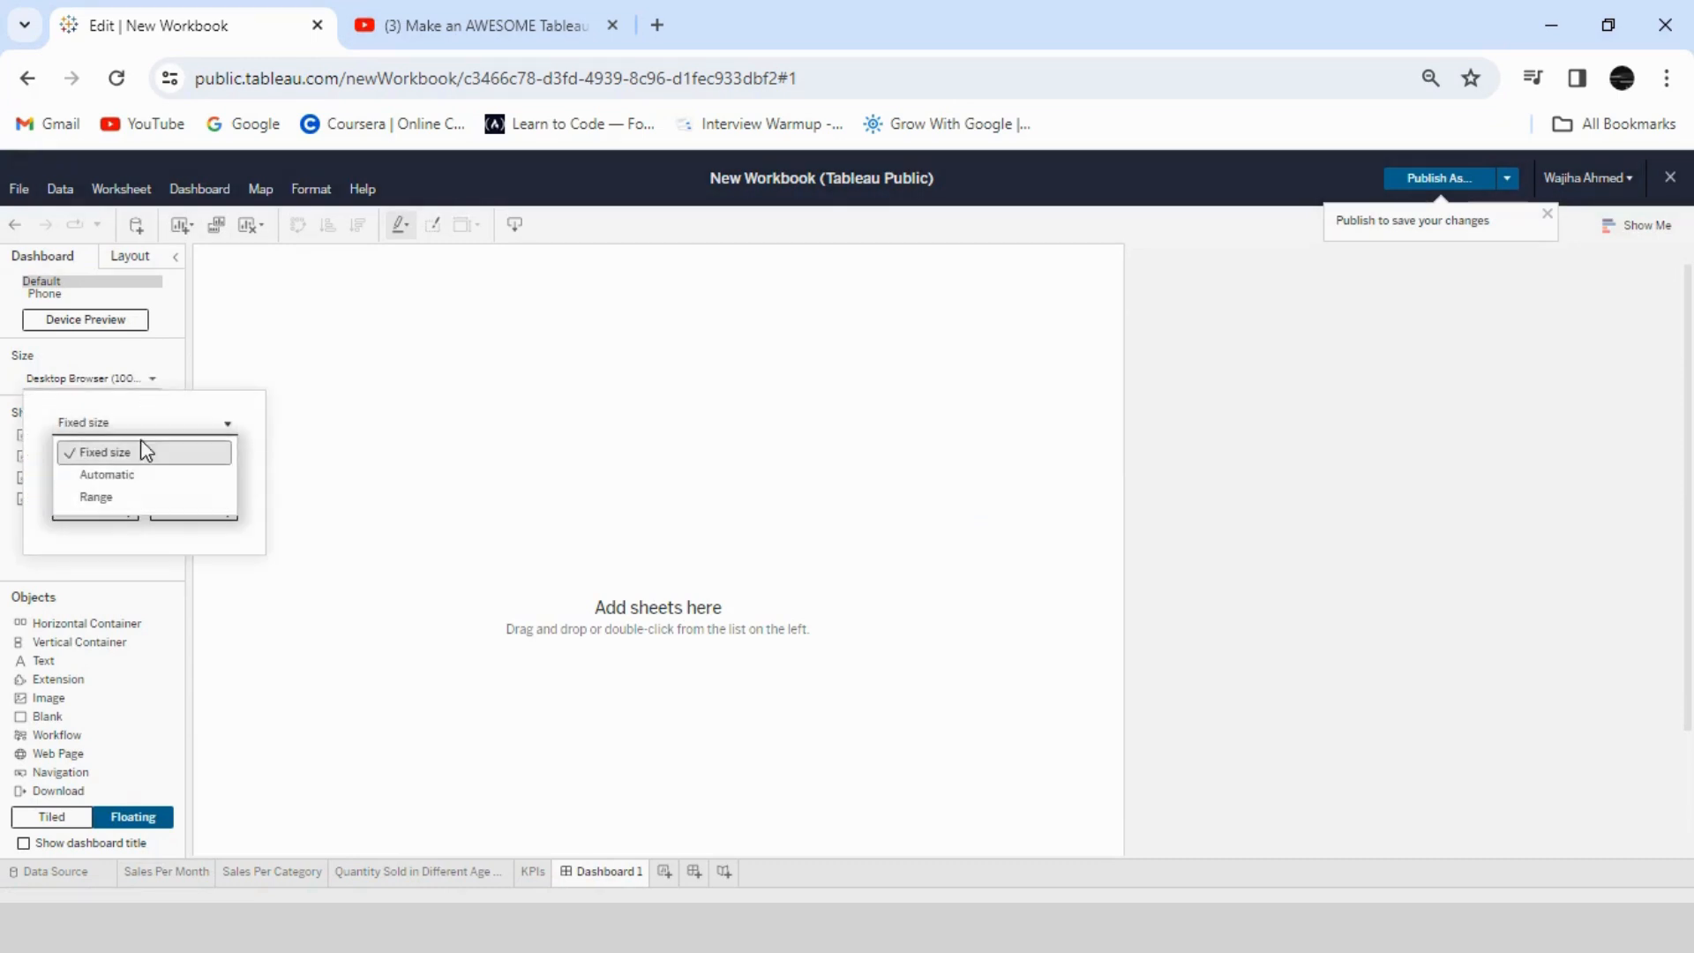
pyautogui.click(246, 370)
pyautogui.click(117, 380)
pyautogui.doubleClick(110, 509)
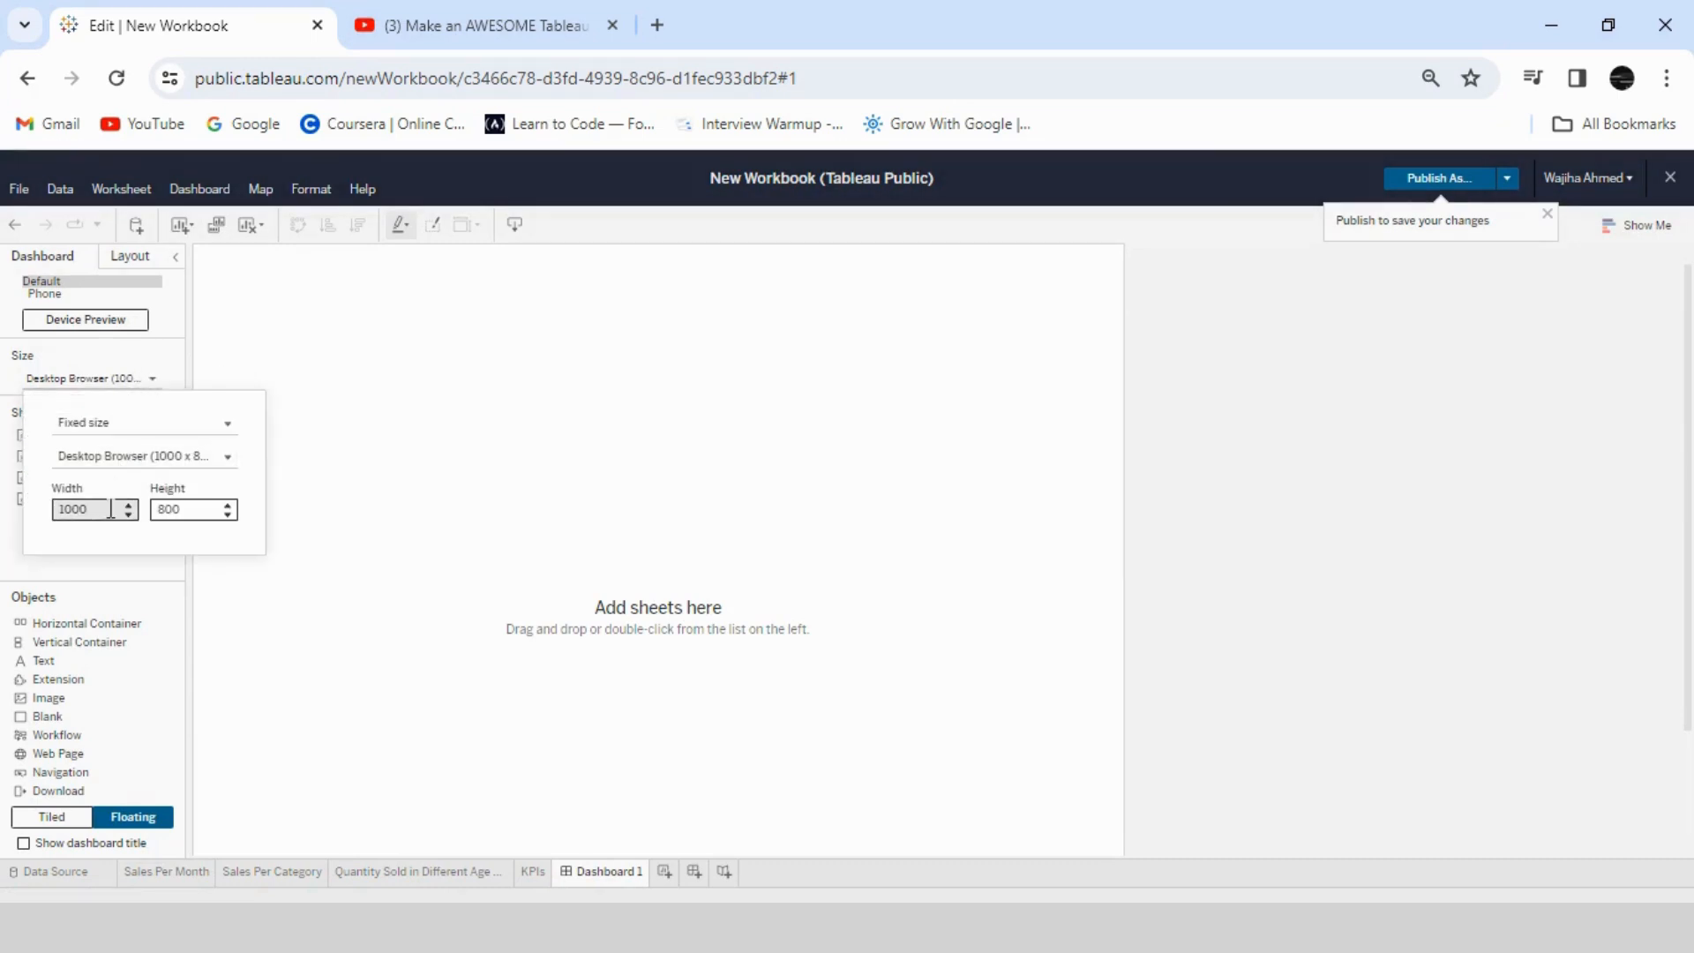
pyautogui.write('1200')
pyautogui.doubleClick(197, 510)
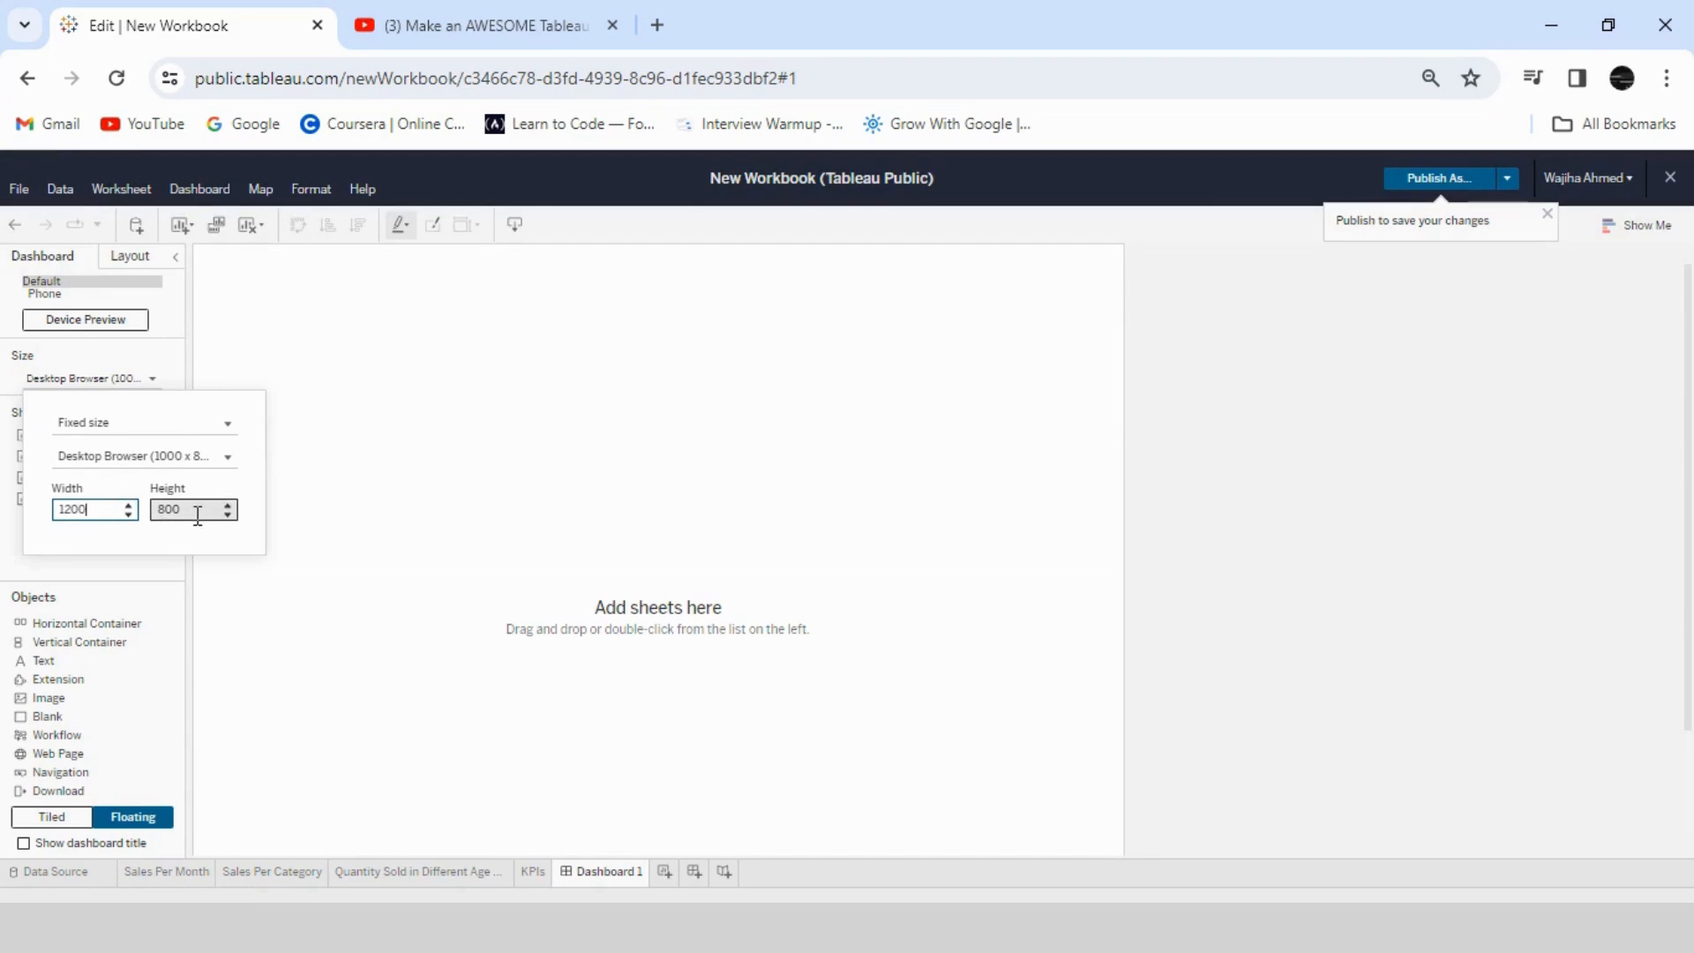
pyautogui.write('600')
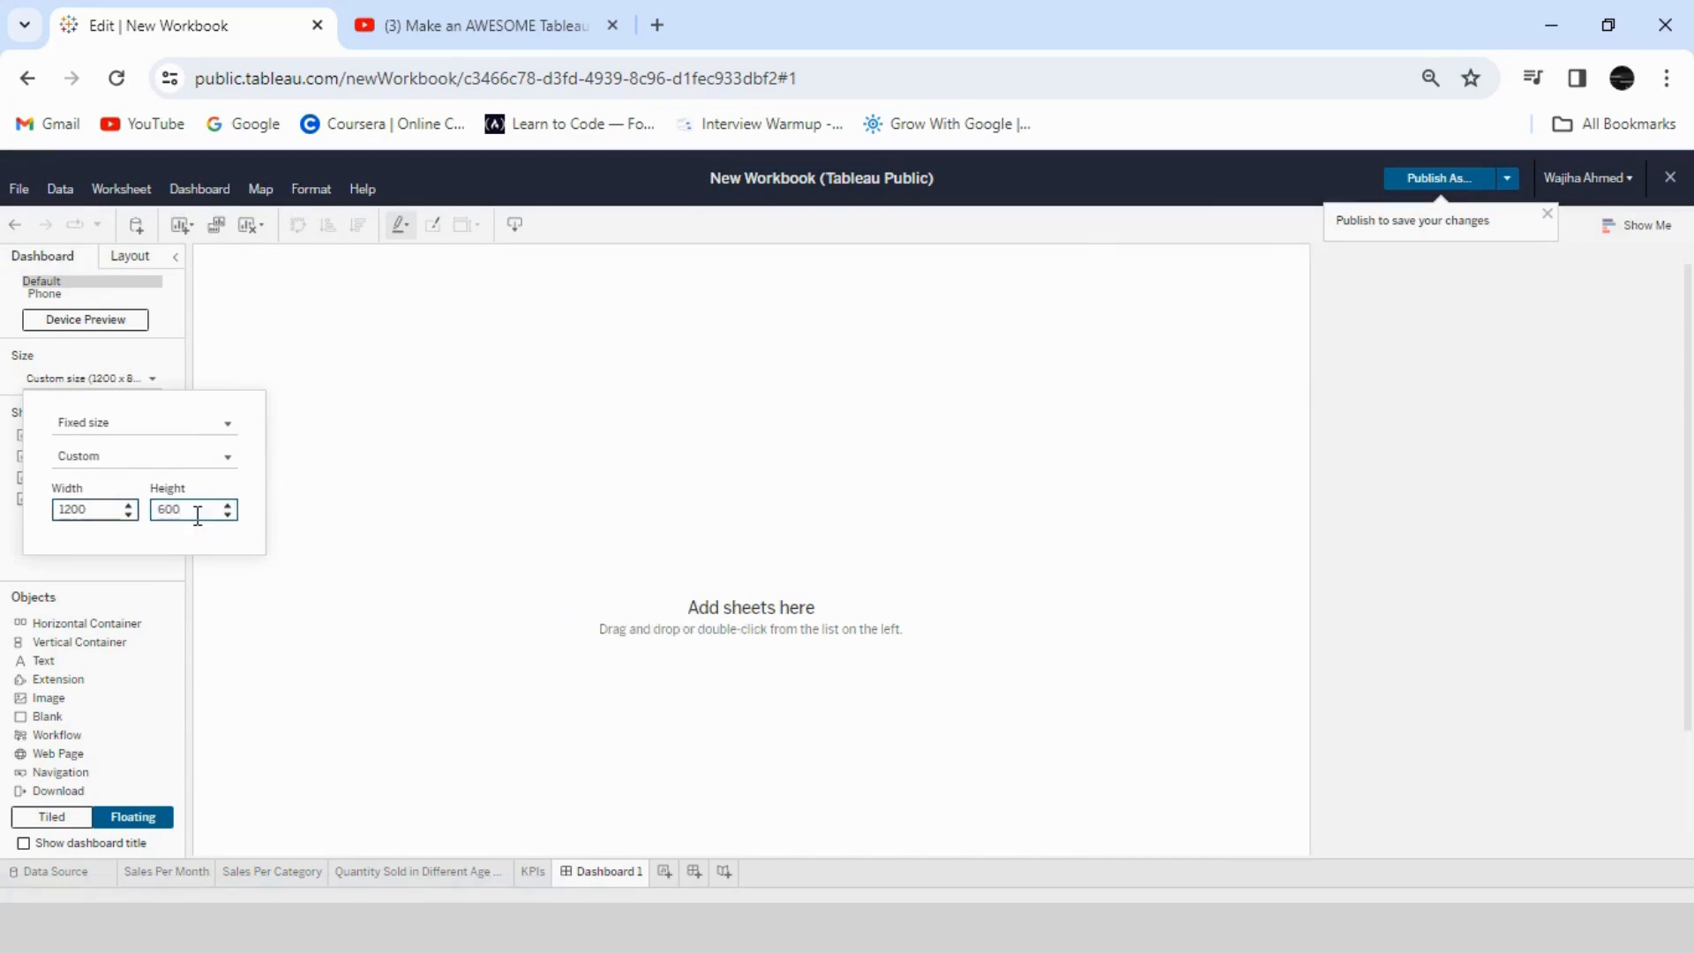
pyautogui.click(646, 635)
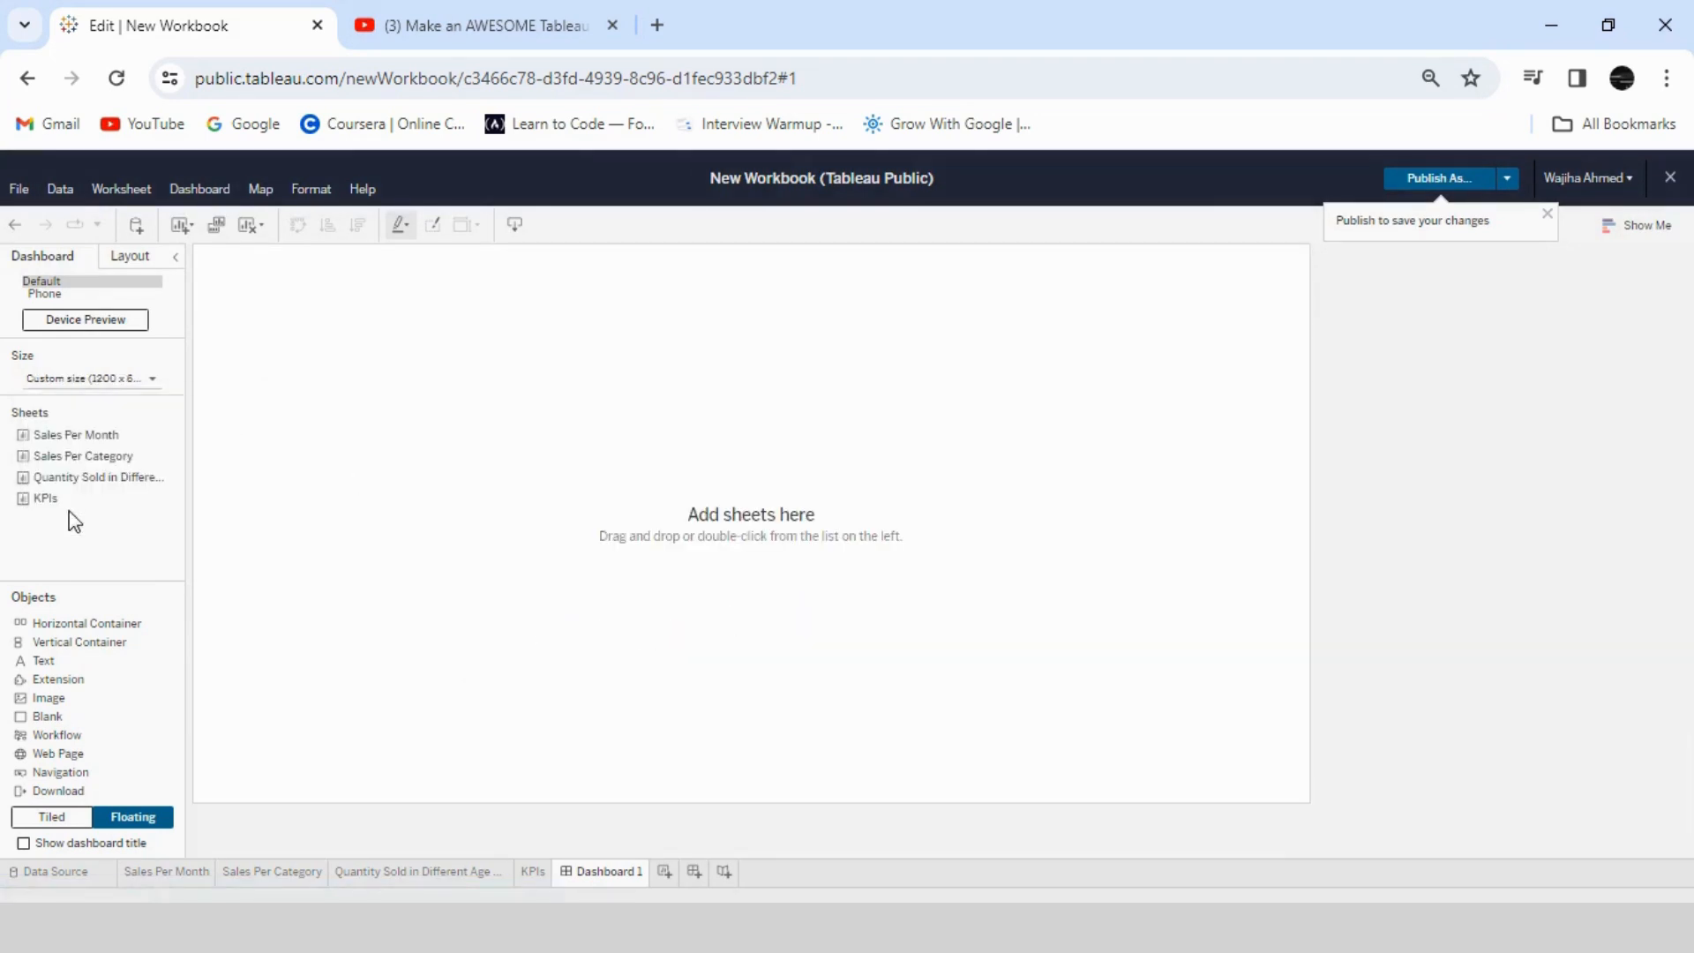
# - Add a floating text object to the dashboard reading "Retail Store Sales Analysis"
pyautogui.click(84, 817)
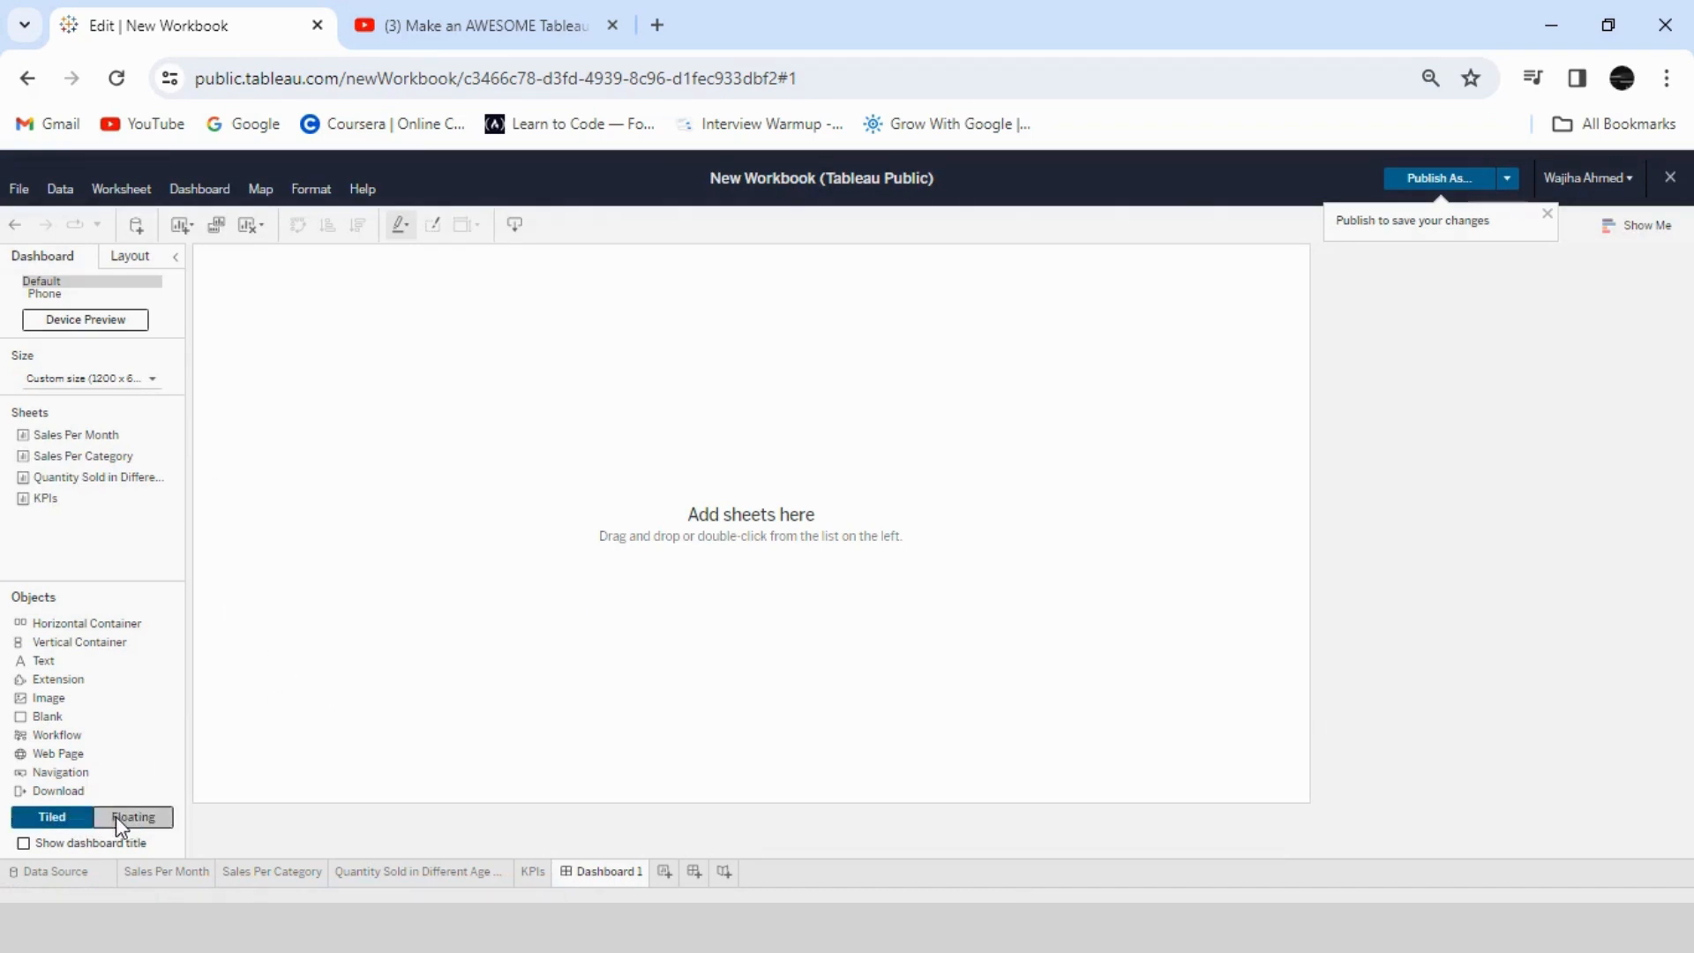
pyautogui.click(117, 817)
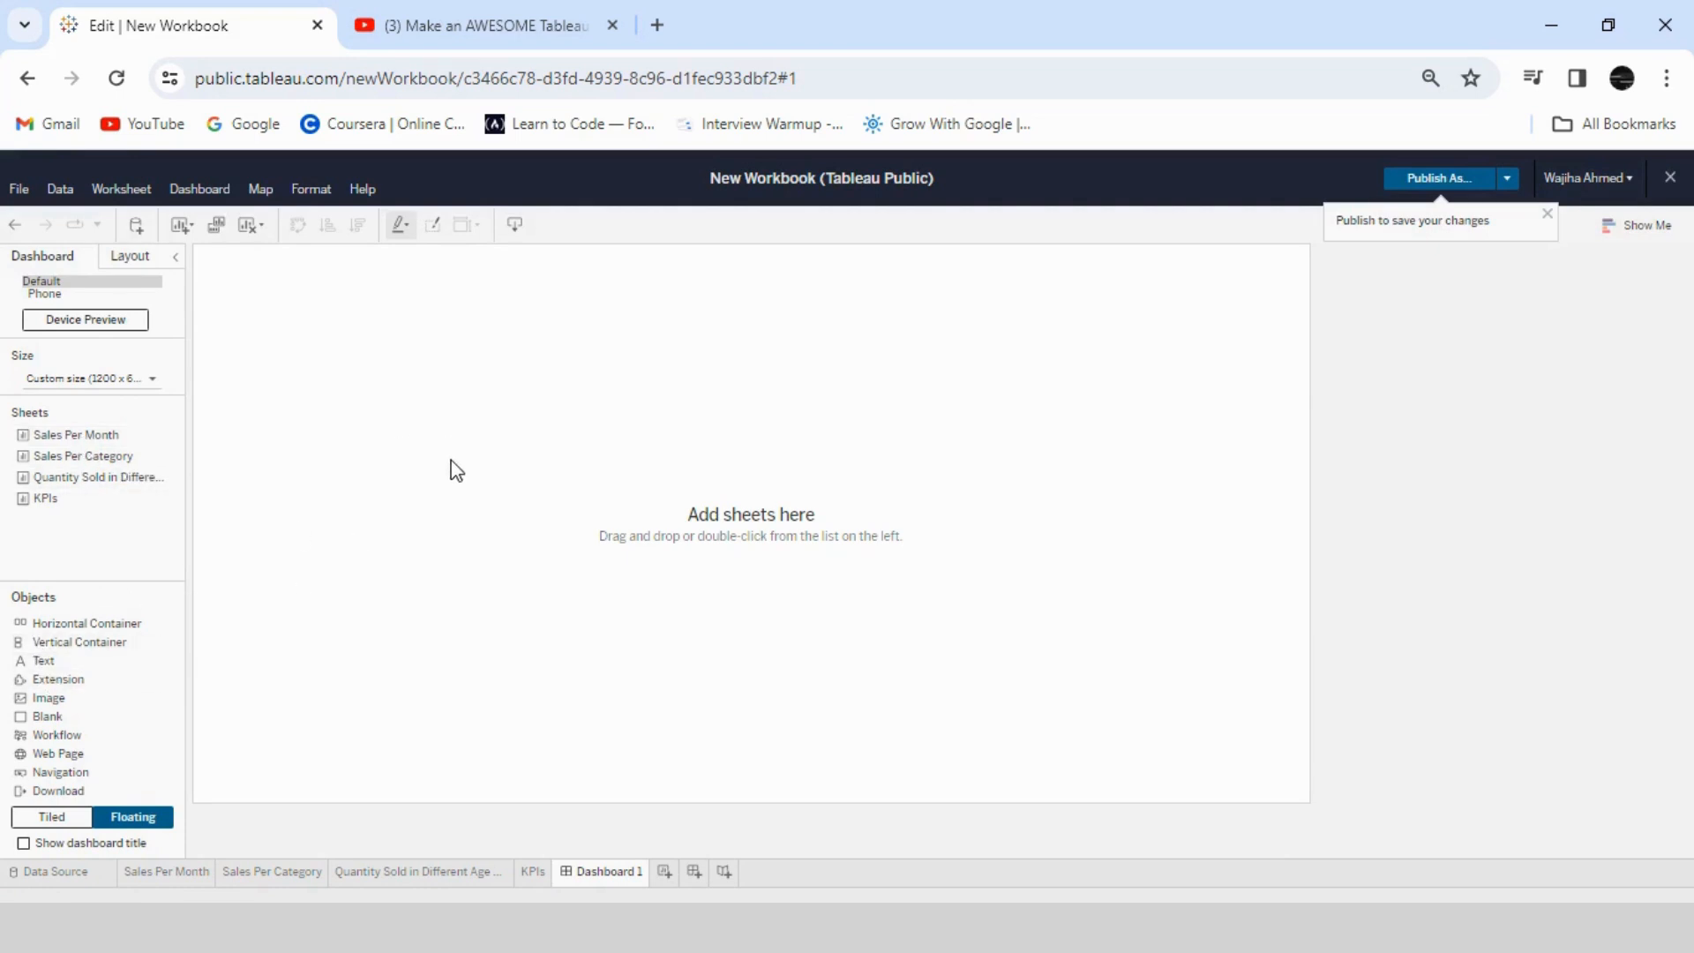
pyautogui.moveTo(45, 658); pyautogui.dragTo(438, 438)
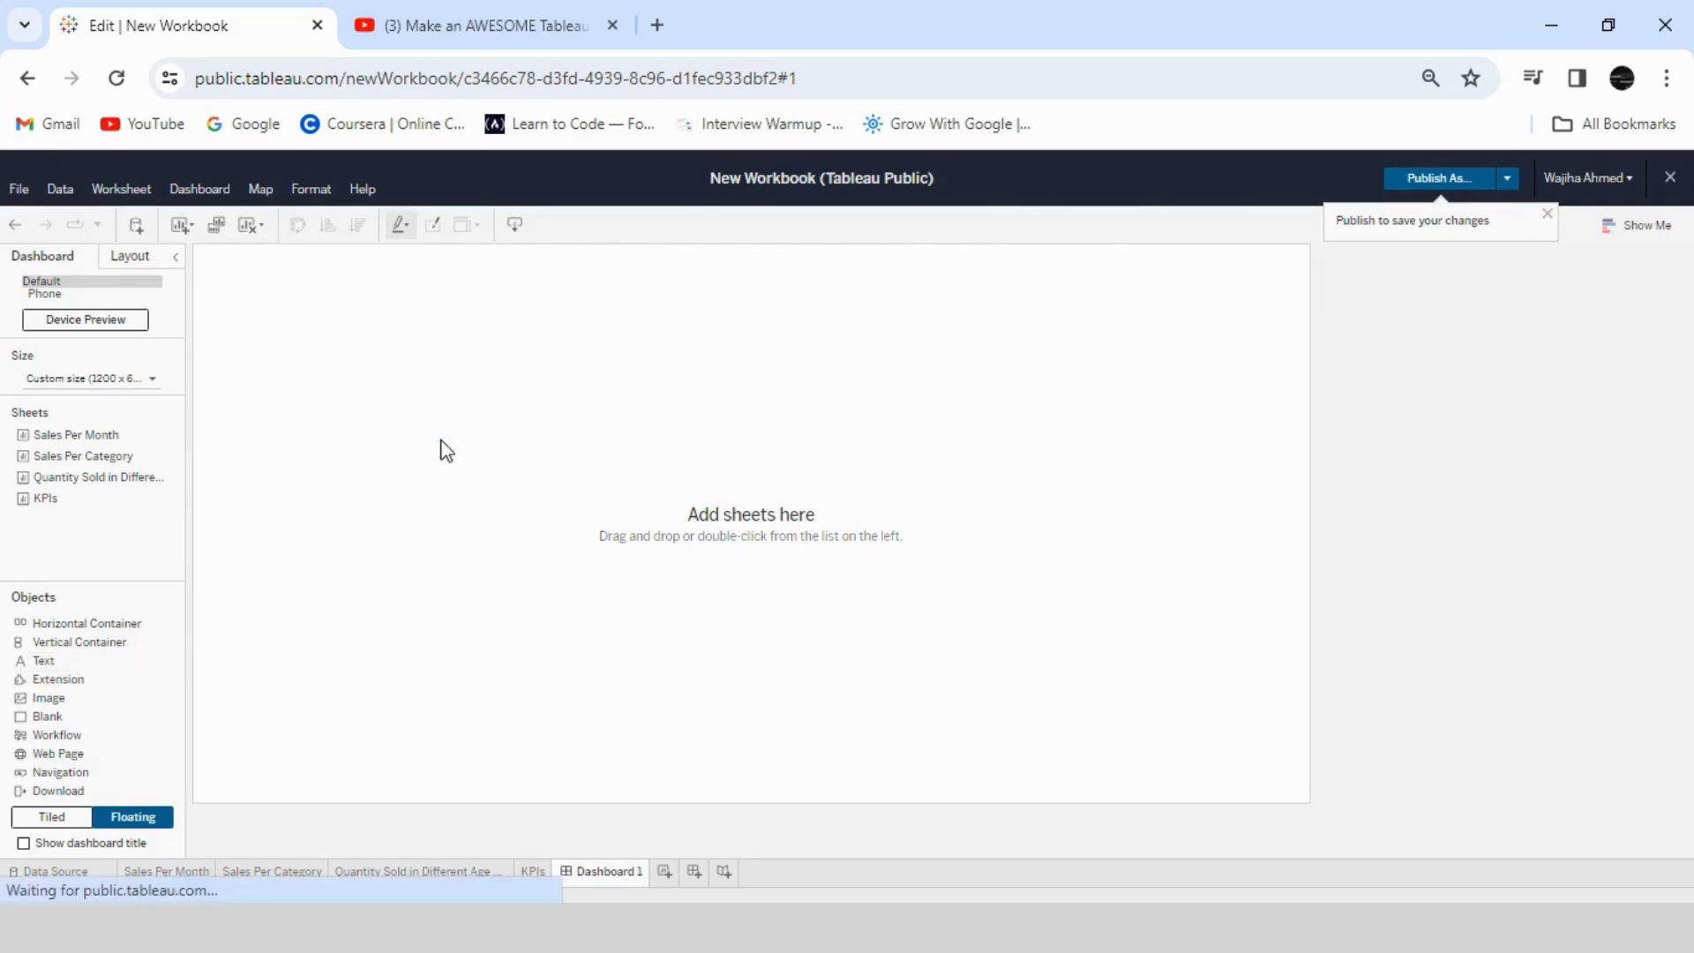
pyautogui.write('Retail Stor')
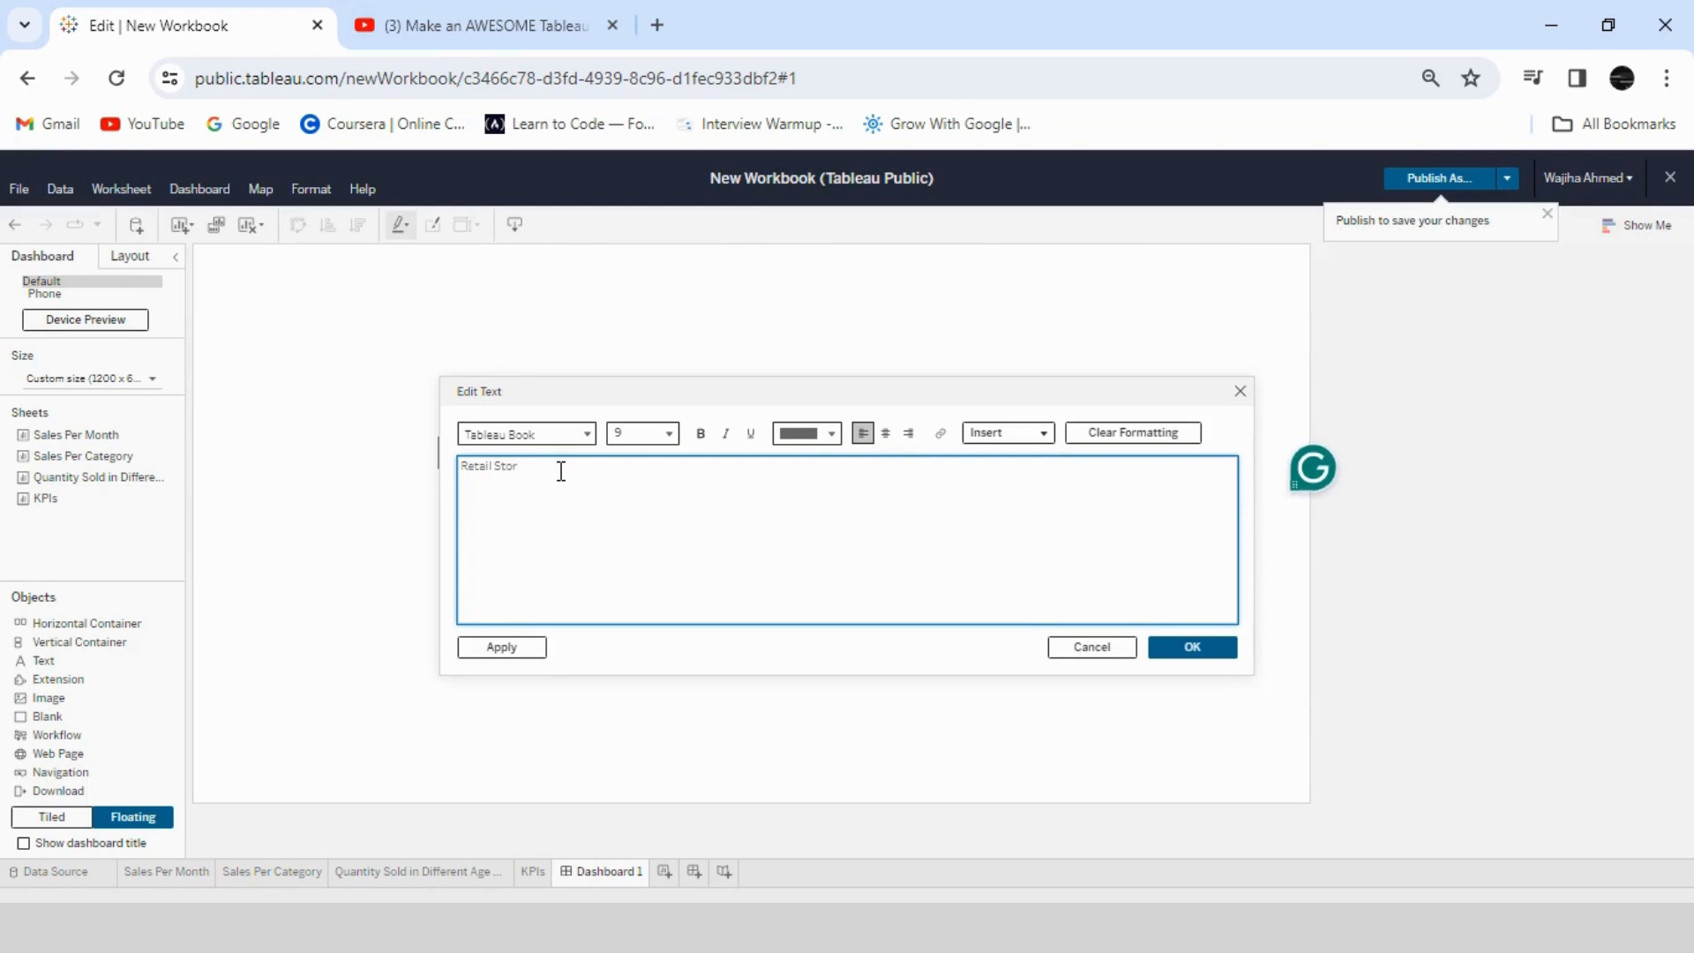
pyautogui.write('e Sales Analysis')
# - Format the title text at size 20, bold, underlined and centered, and accept it
pyautogui.moveTo(602, 468); pyautogui.dragTo(460, 467)
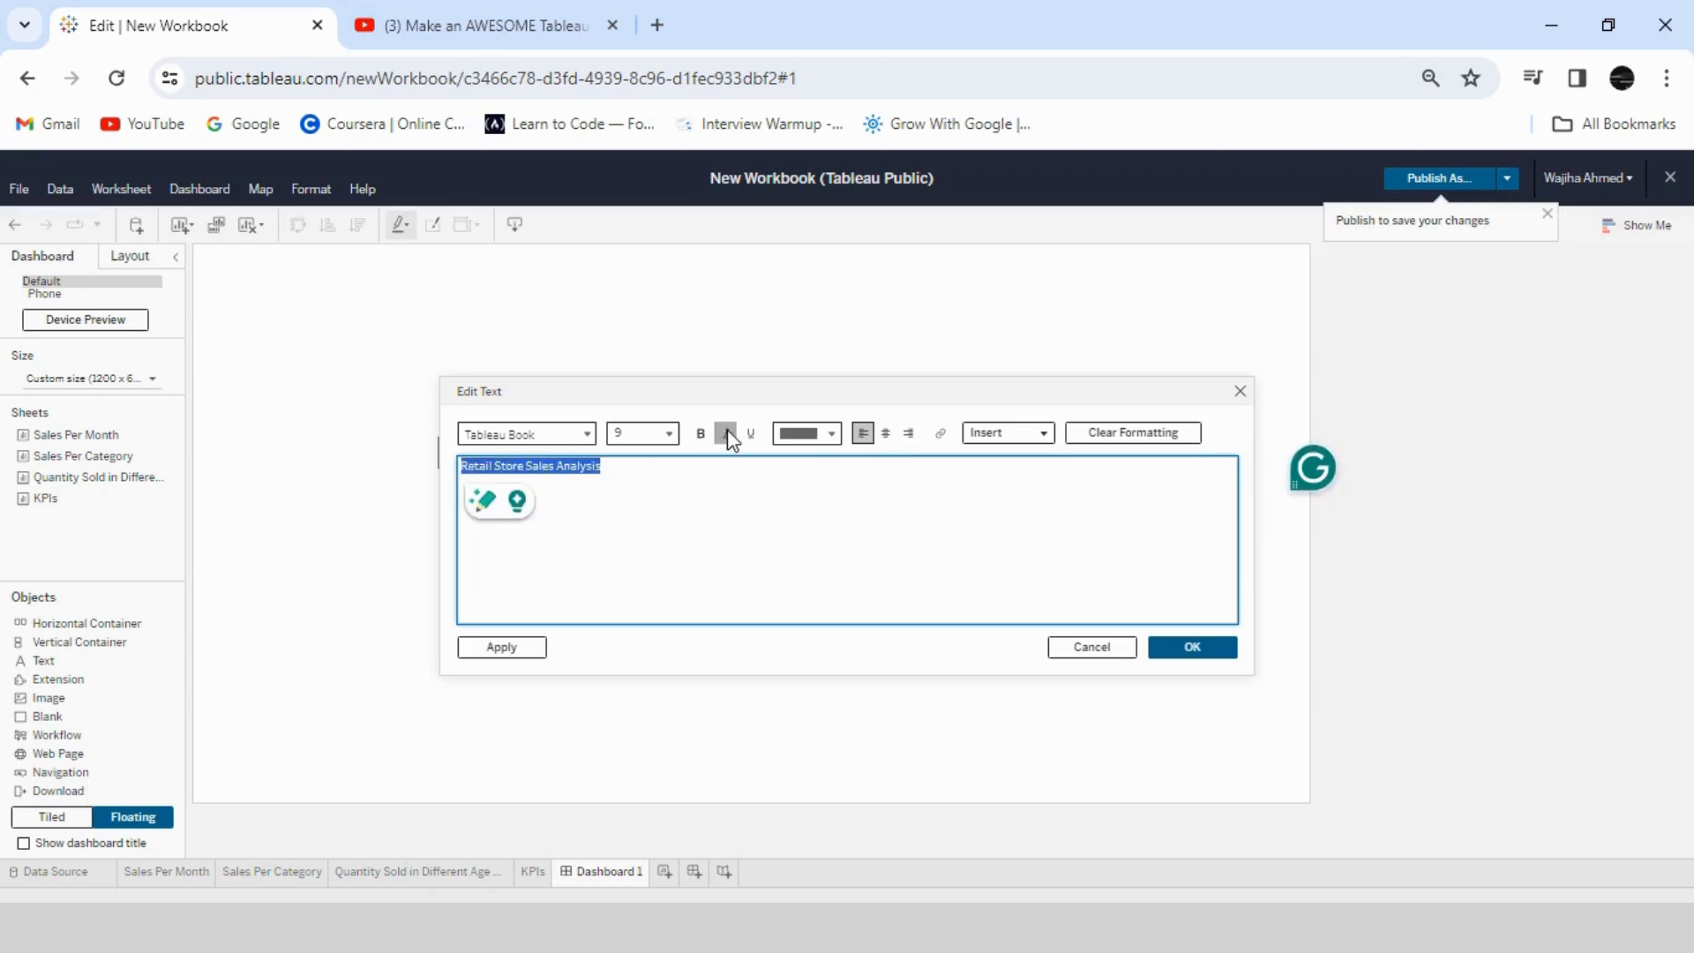
pyautogui.click(667, 433)
pyautogui.click(664, 662)
pyautogui.click(702, 434)
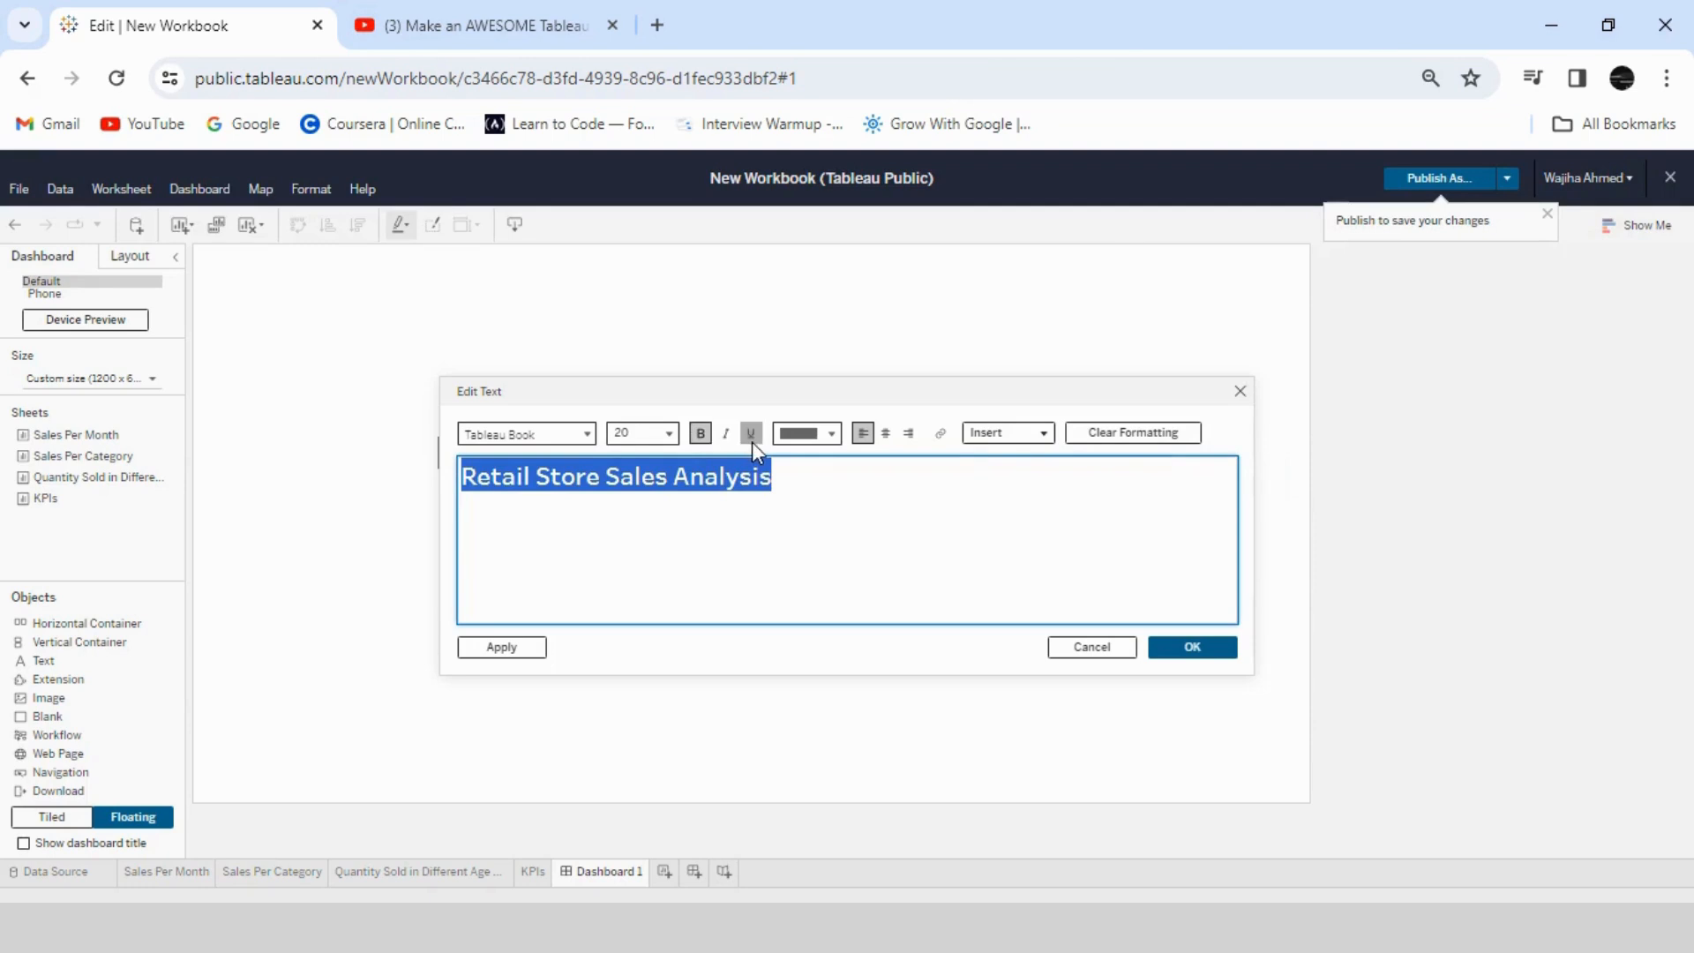
pyautogui.click(751, 434)
pyautogui.click(886, 434)
pyautogui.click(1190, 647)
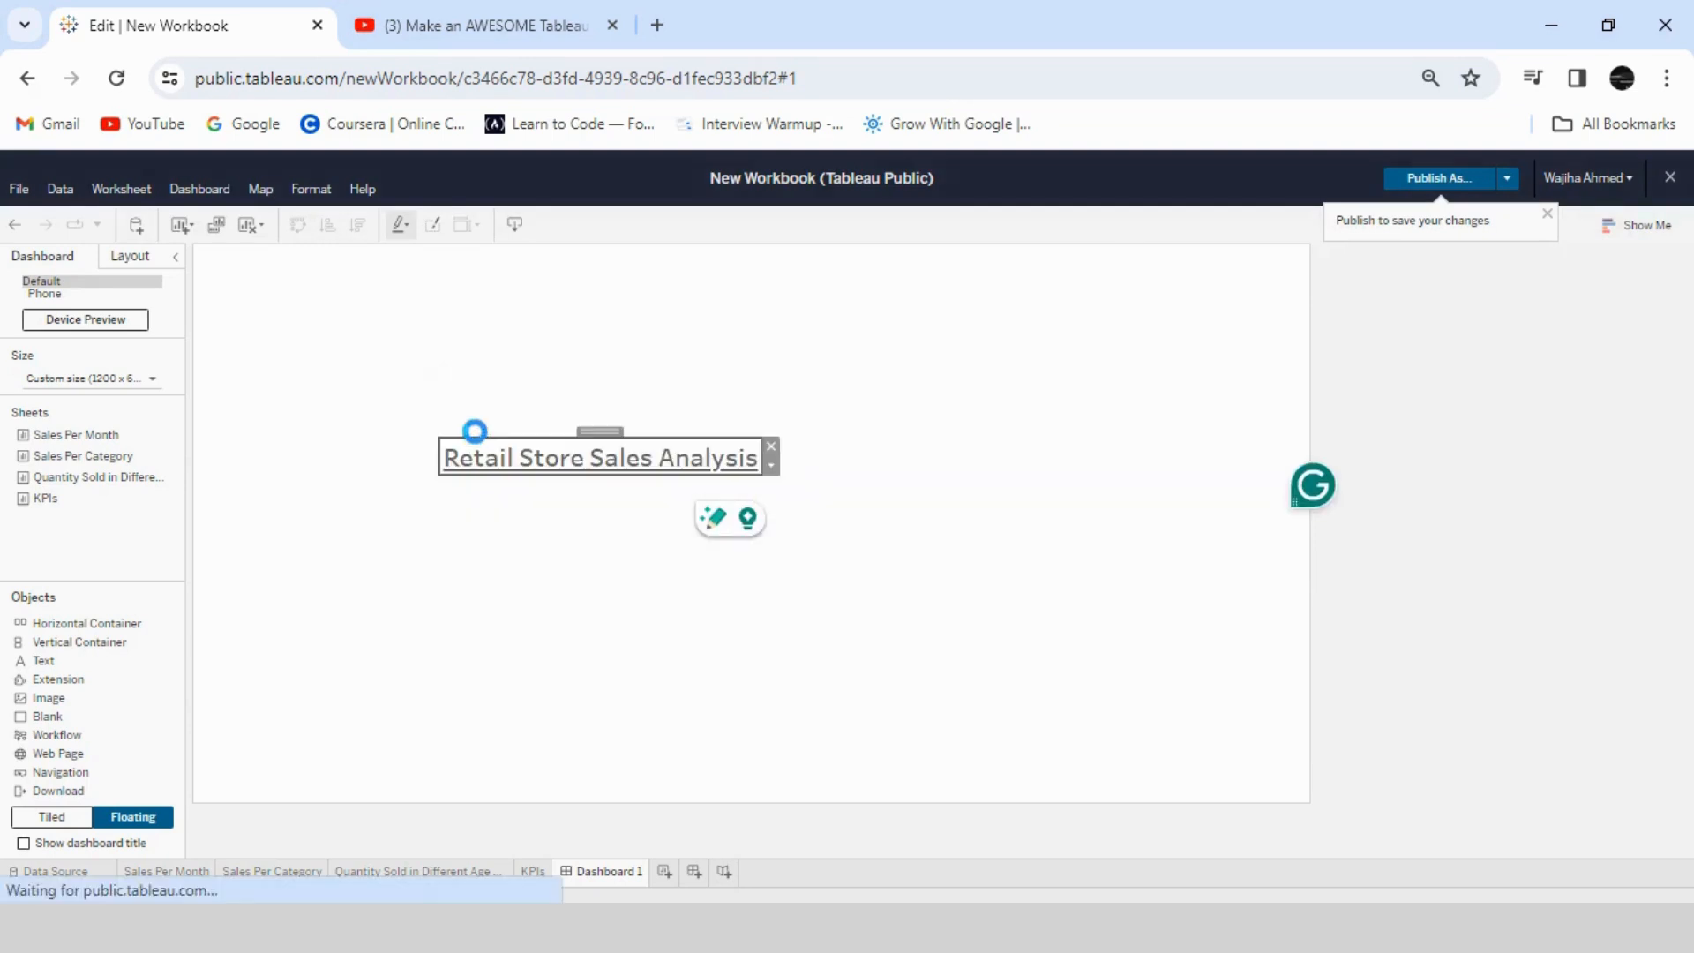
# - Move the title to the dashboard's upper edge and stretch it across the full dashboard width
pyautogui.moveTo(593, 432); pyautogui.dragTo(679, 238)
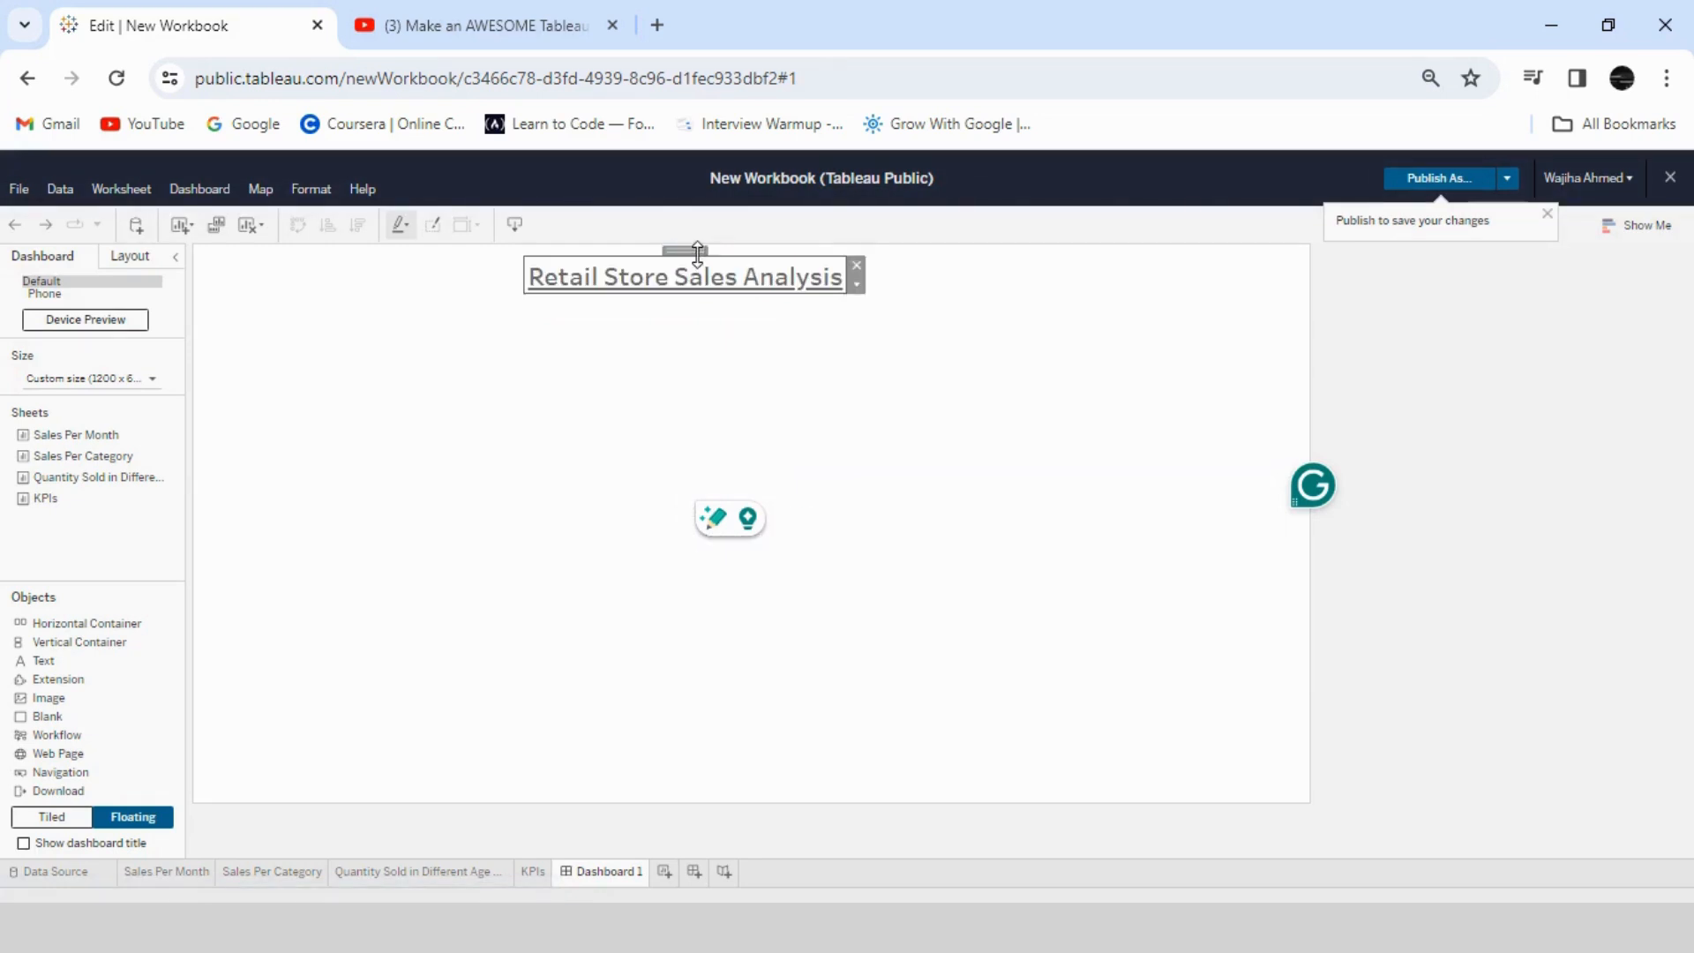
pyautogui.moveTo(620, 255); pyautogui.dragTo(620, 244)
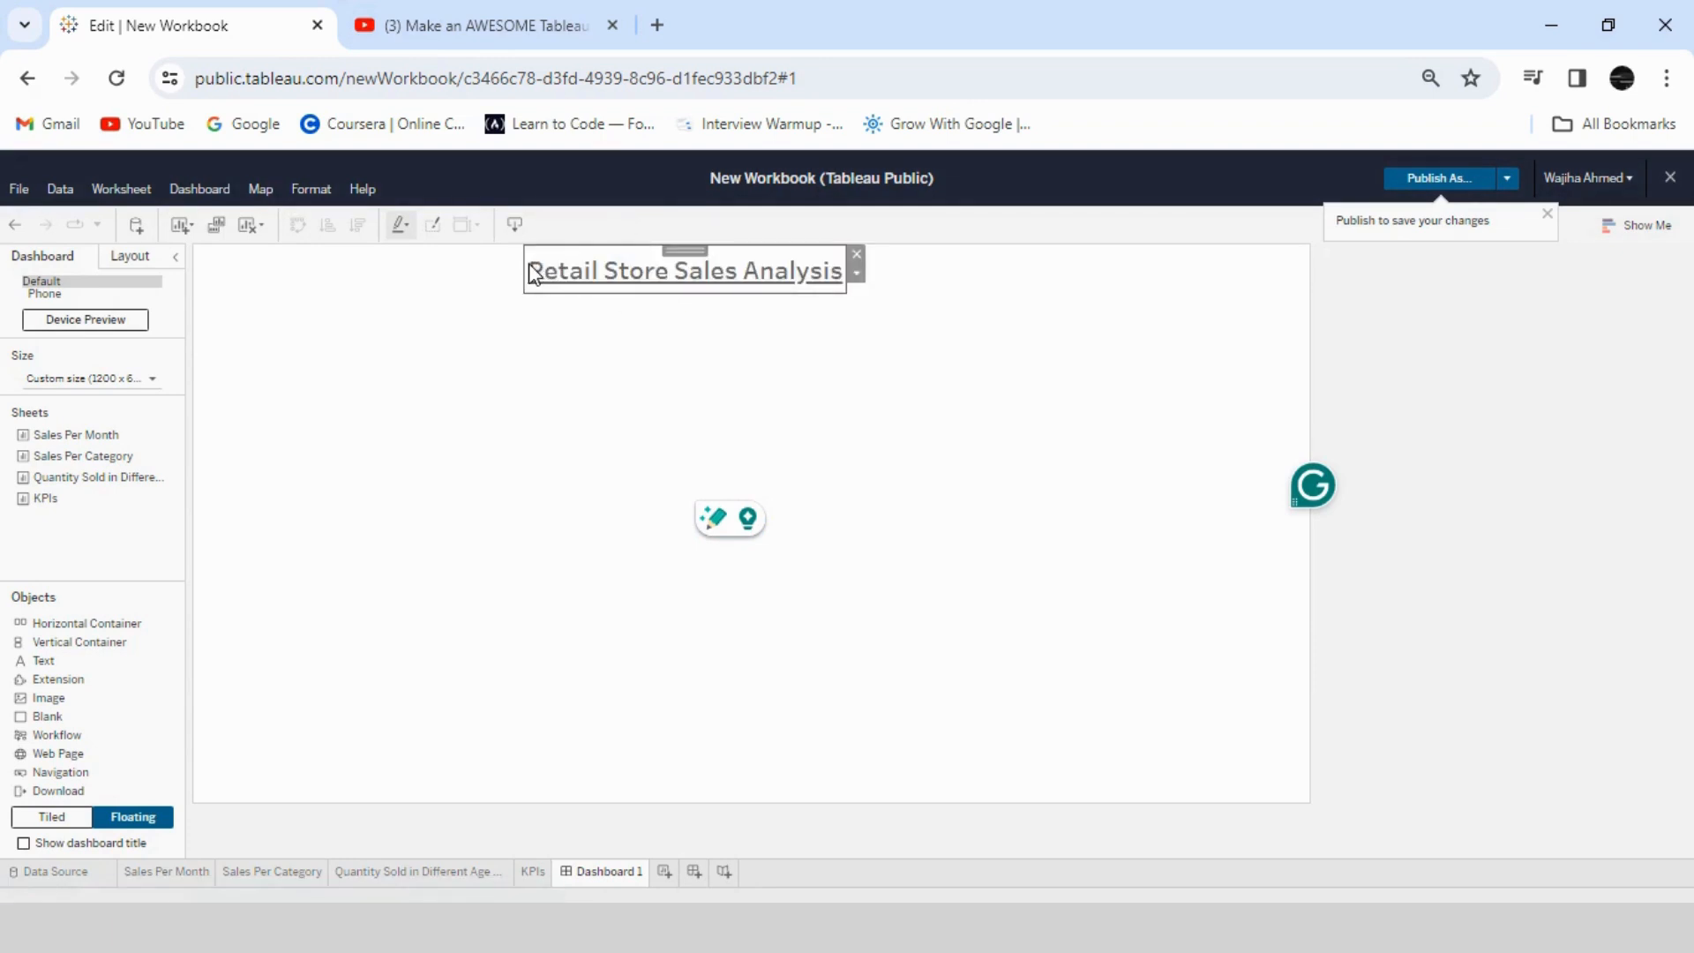
pyautogui.moveTo(516, 264); pyautogui.dragTo(186, 243)
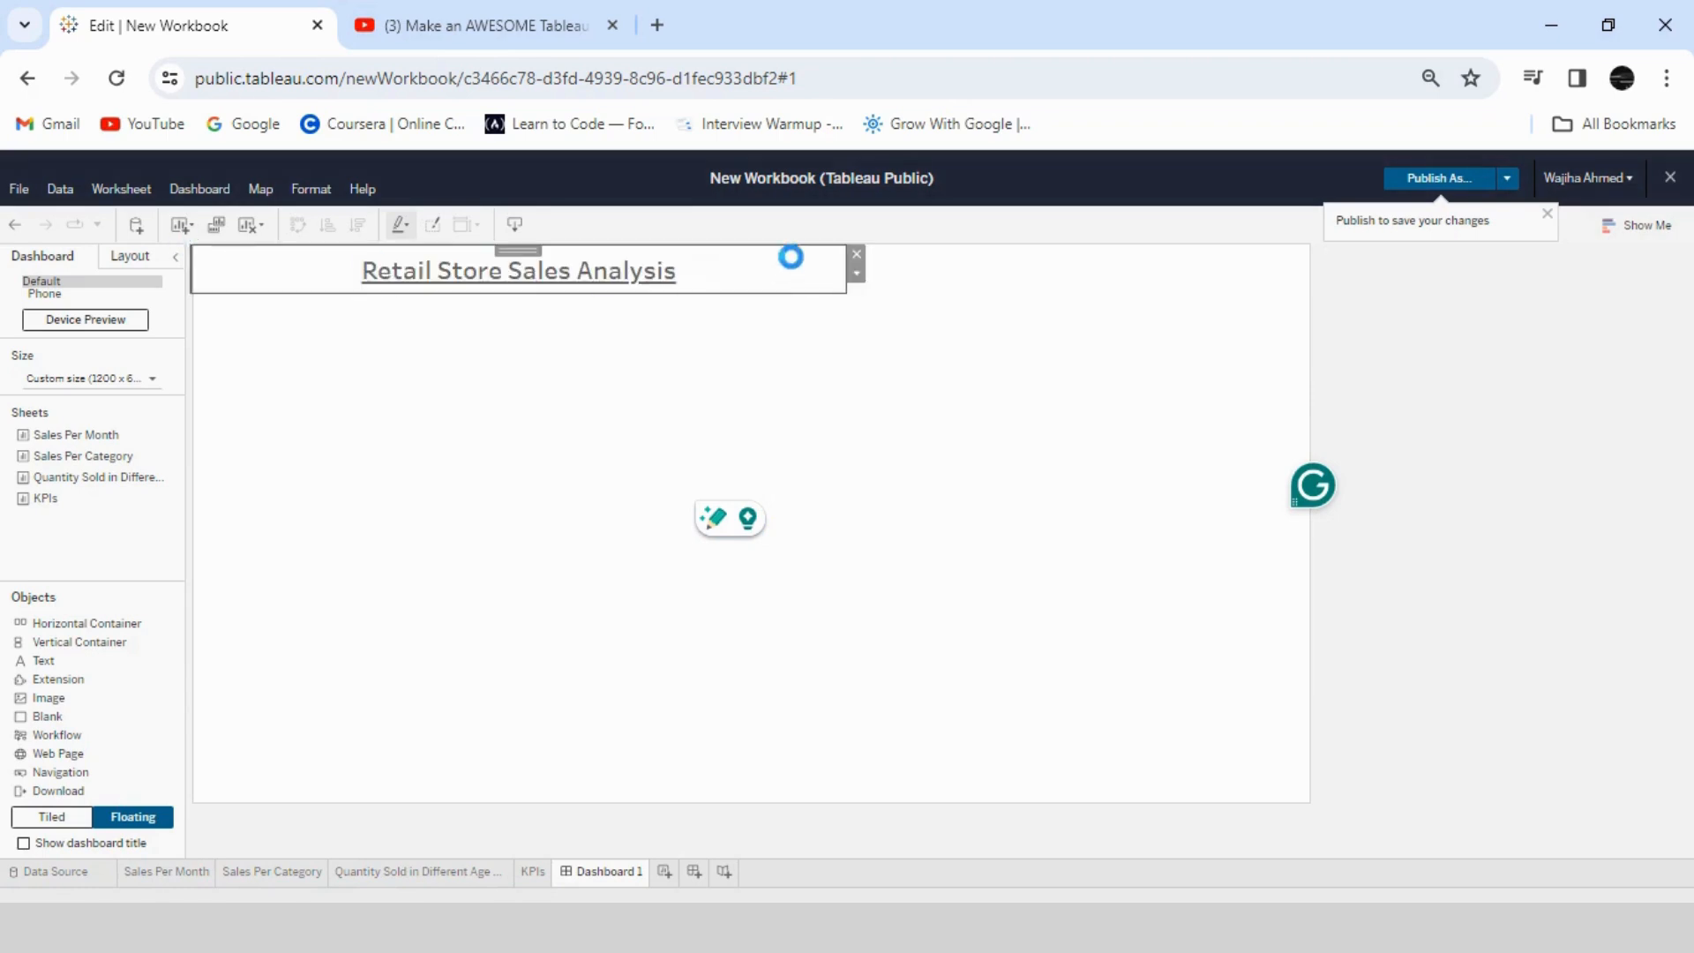
pyautogui.moveTo(856, 264); pyautogui.dragTo(1318, 284)
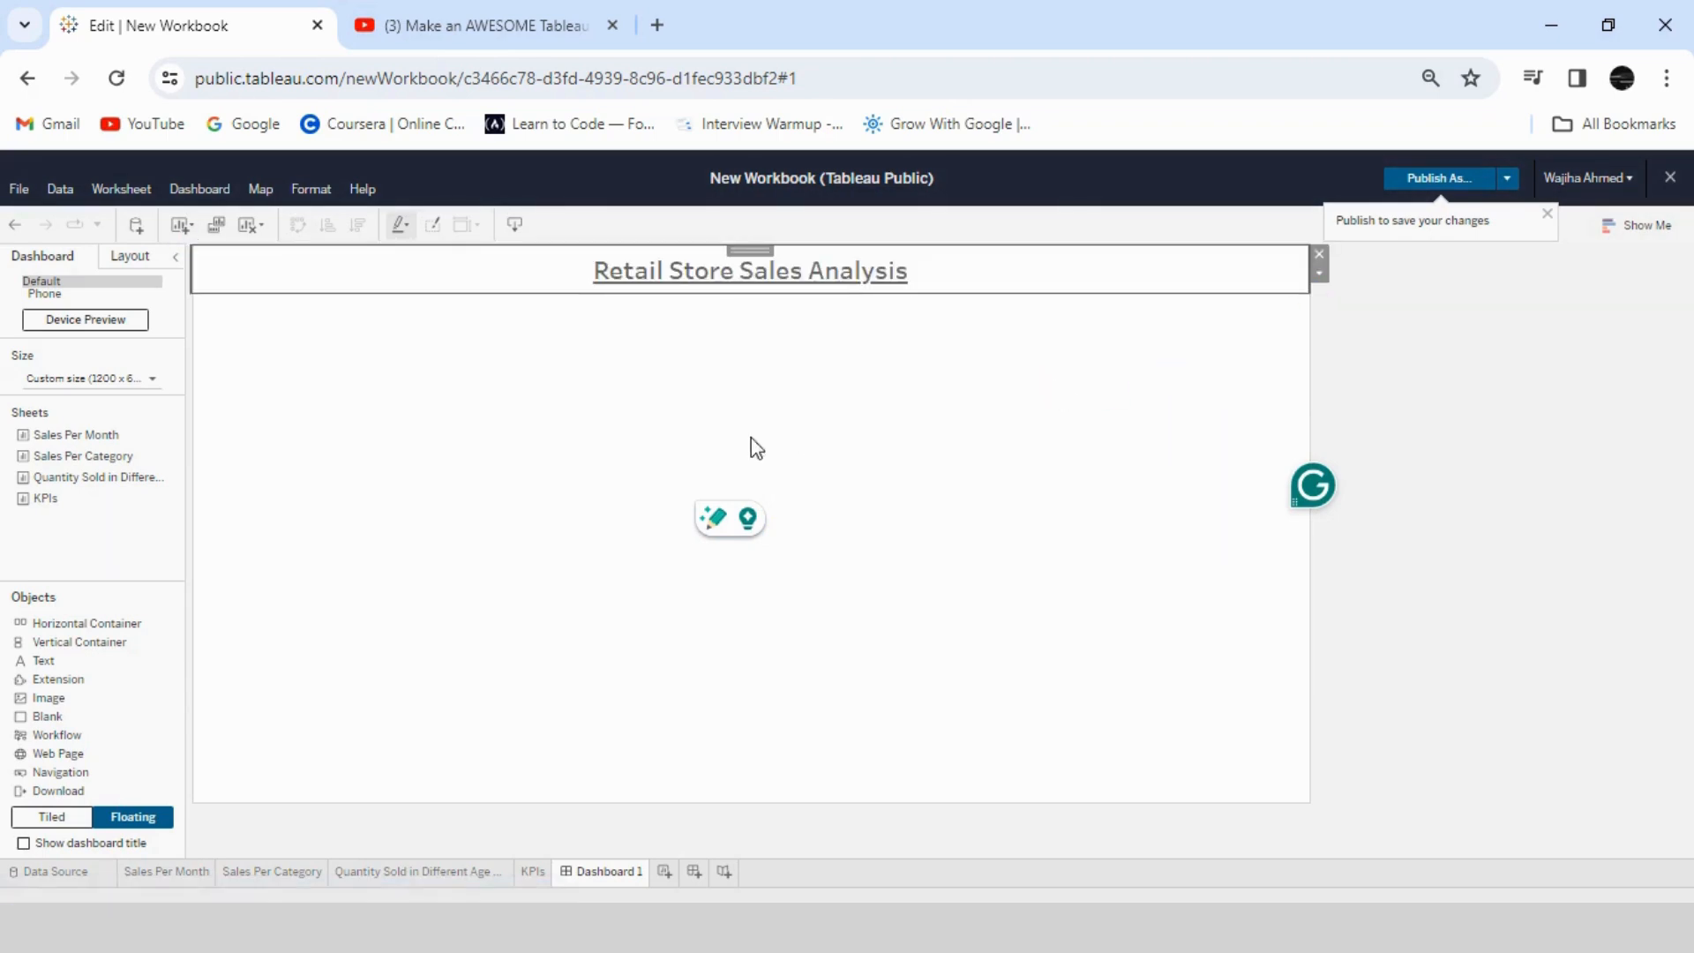
# - Place the KPIs sheet directly below the title, widen it to the full dashboard width and reduce its height
pyautogui.moveTo(49, 499); pyautogui.dragTo(244, 389)
pyautogui.moveTo(213, 305); pyautogui.dragTo(194, 291)
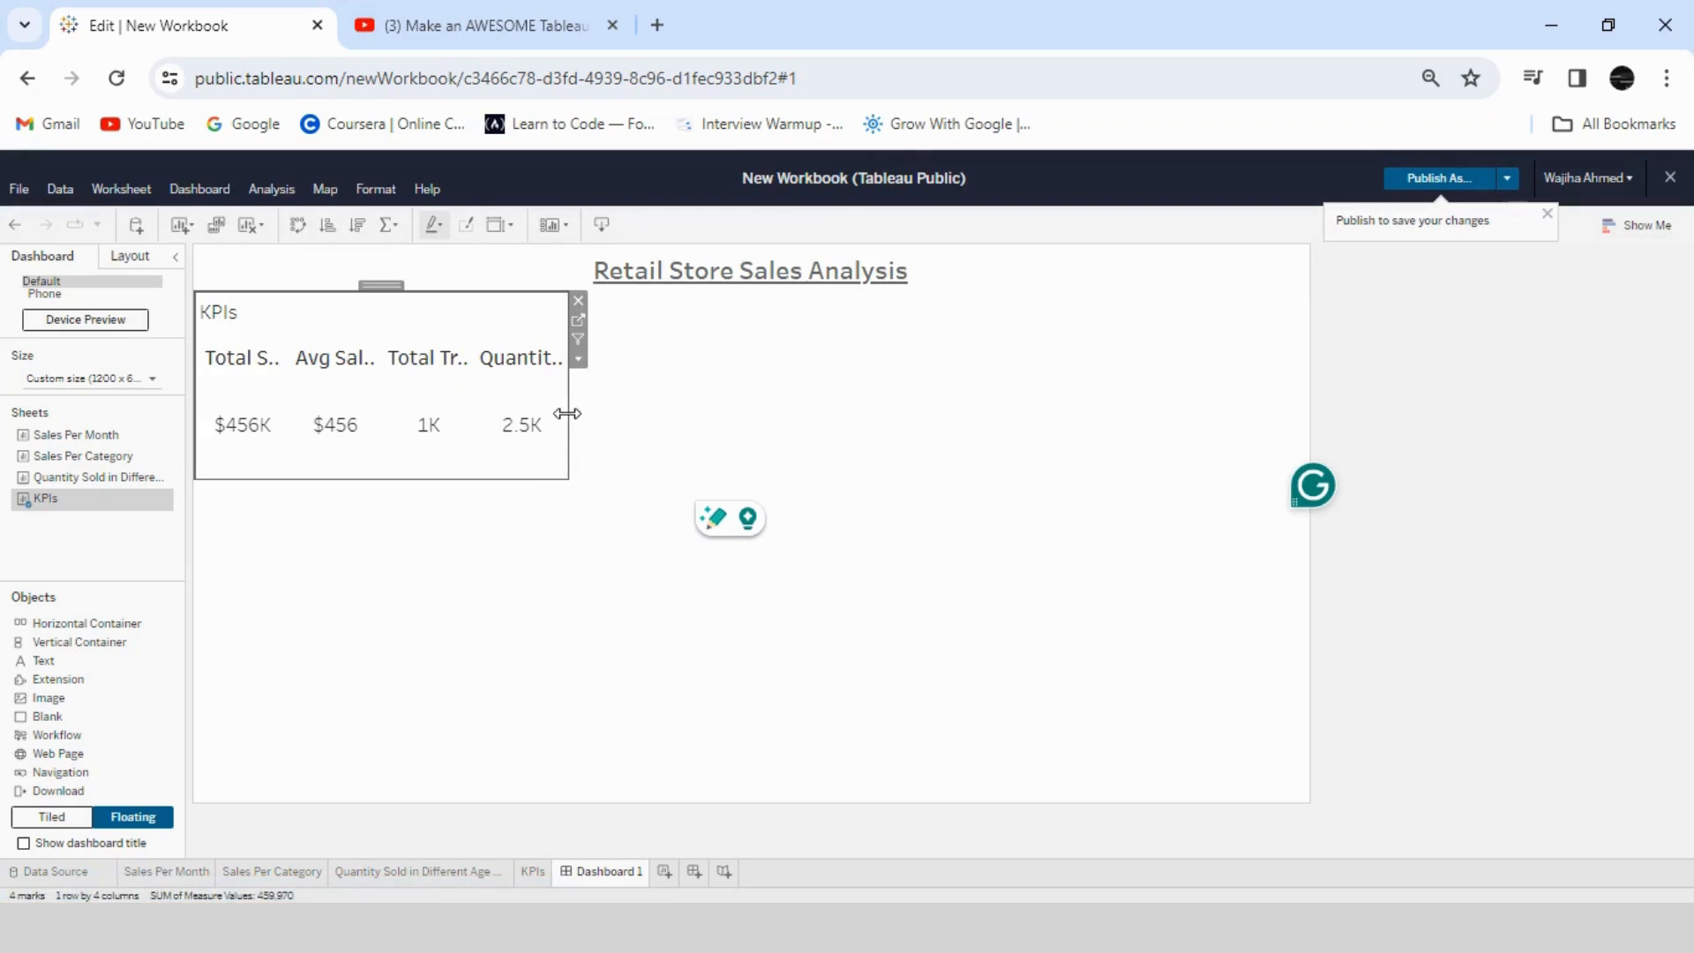
pyautogui.moveTo(568, 413); pyautogui.dragTo(1318, 398)
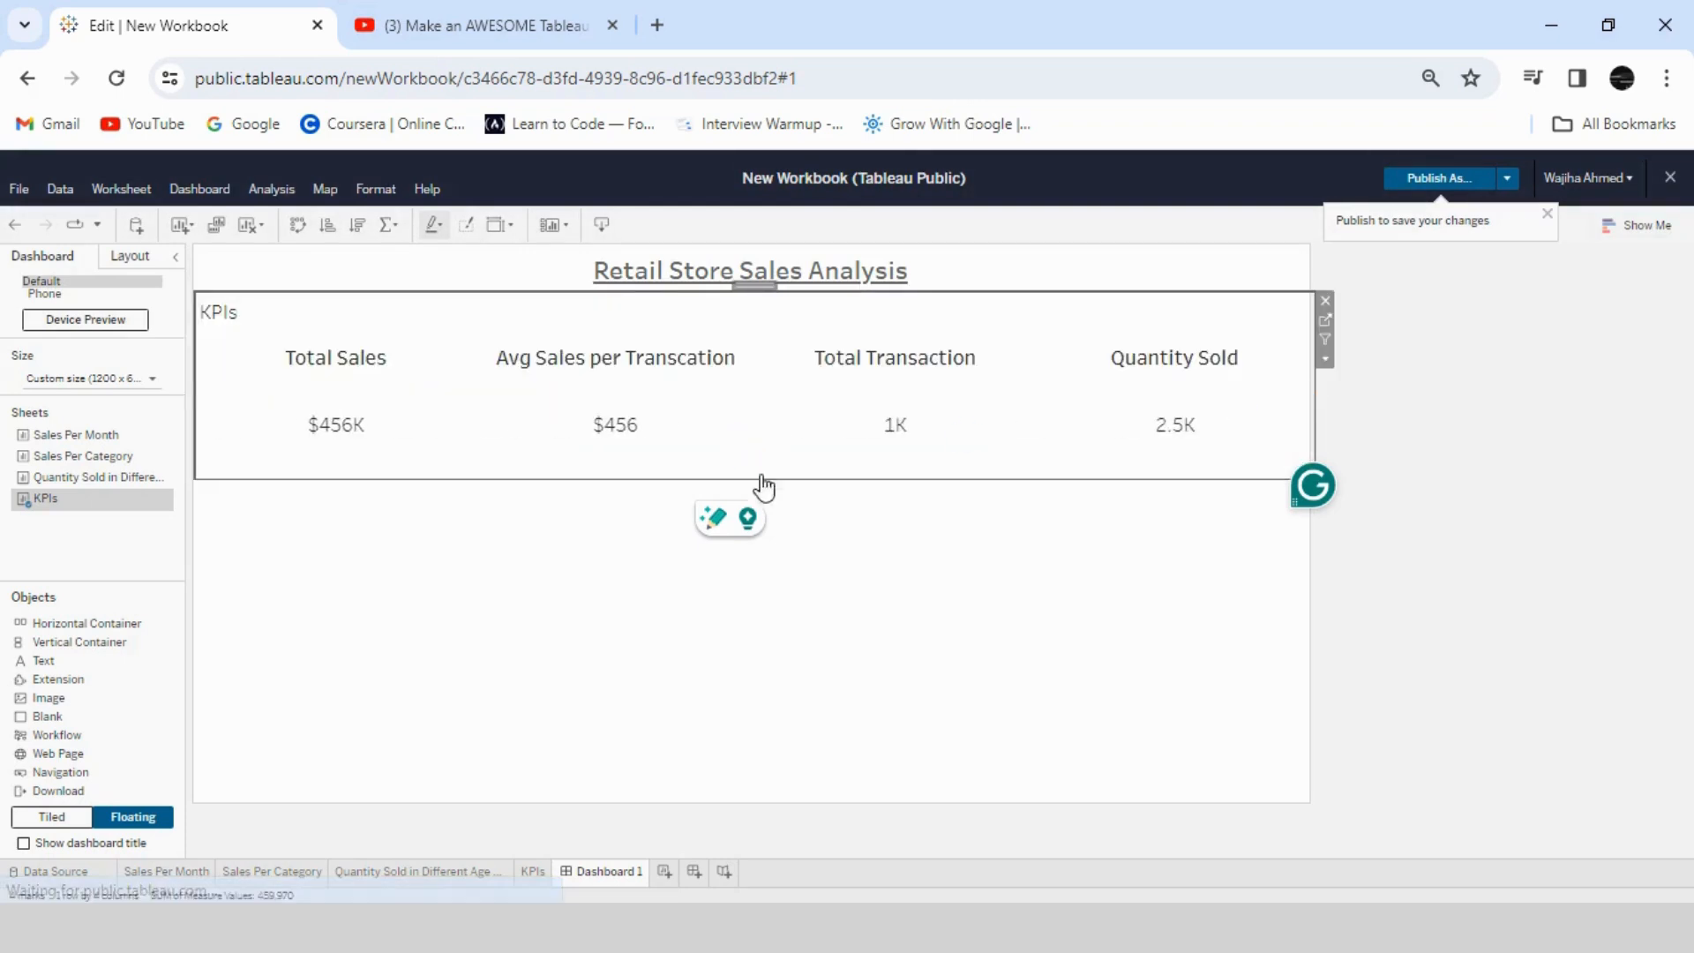
pyautogui.moveTo(758, 479); pyautogui.dragTo(763, 392)
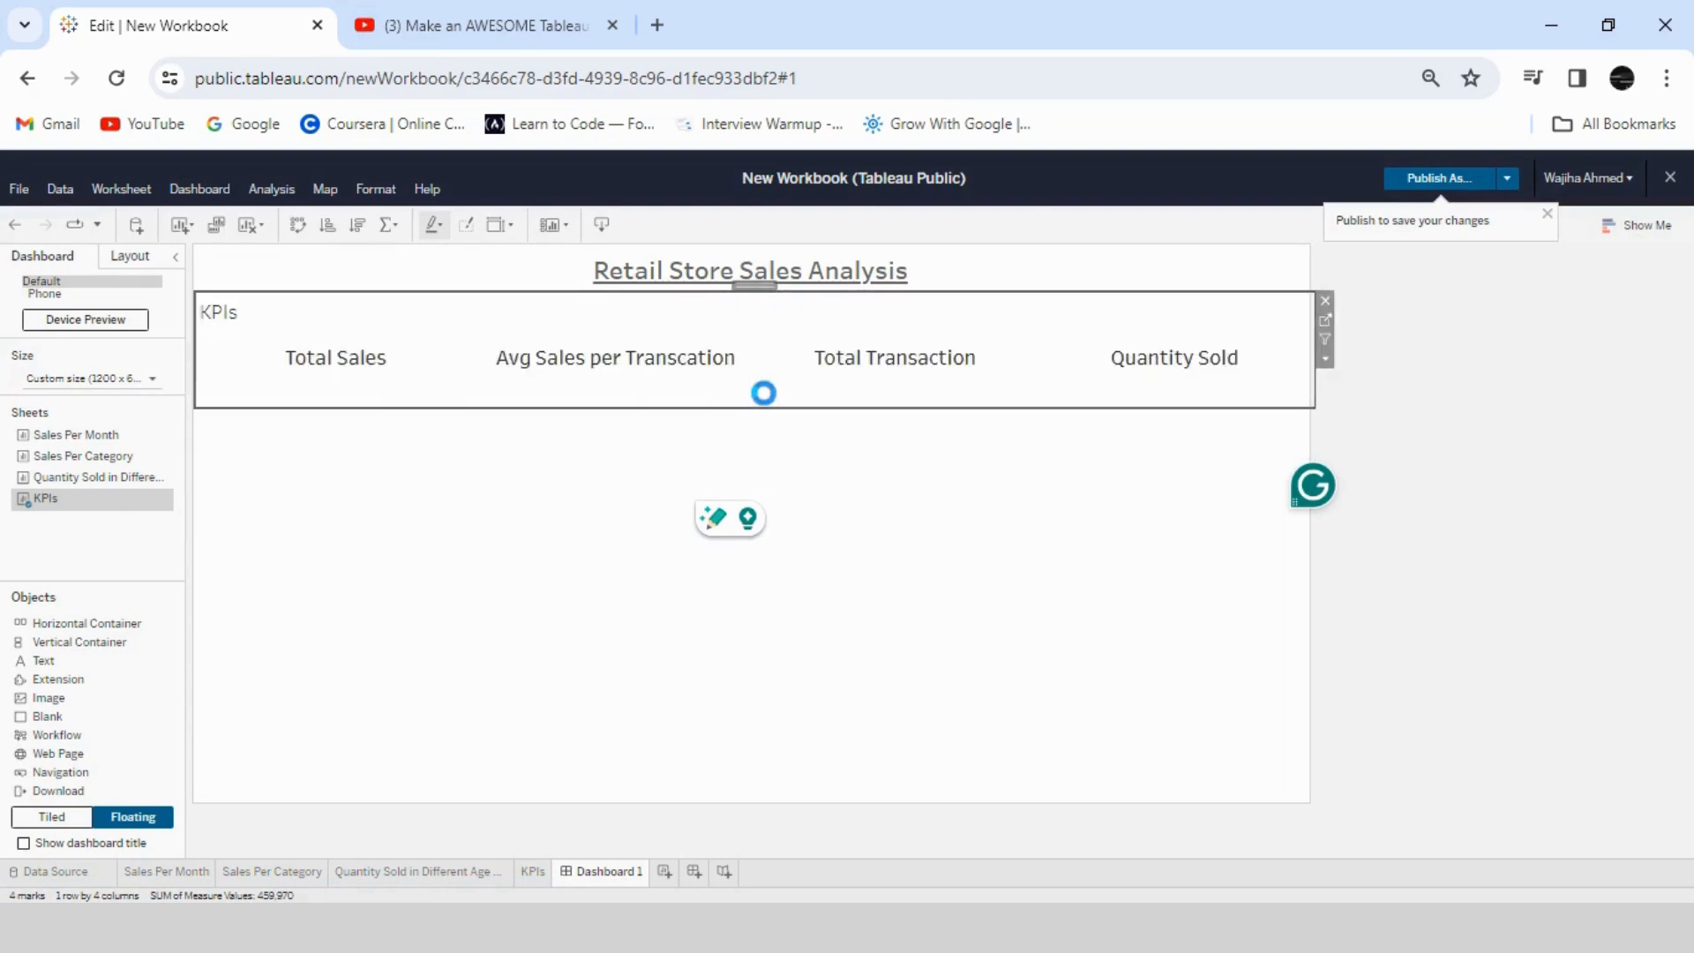
# - Hide the KPIs sheet's title on the dashboard
pyautogui.rightClick(243, 319)
pyautogui.click(271, 374)
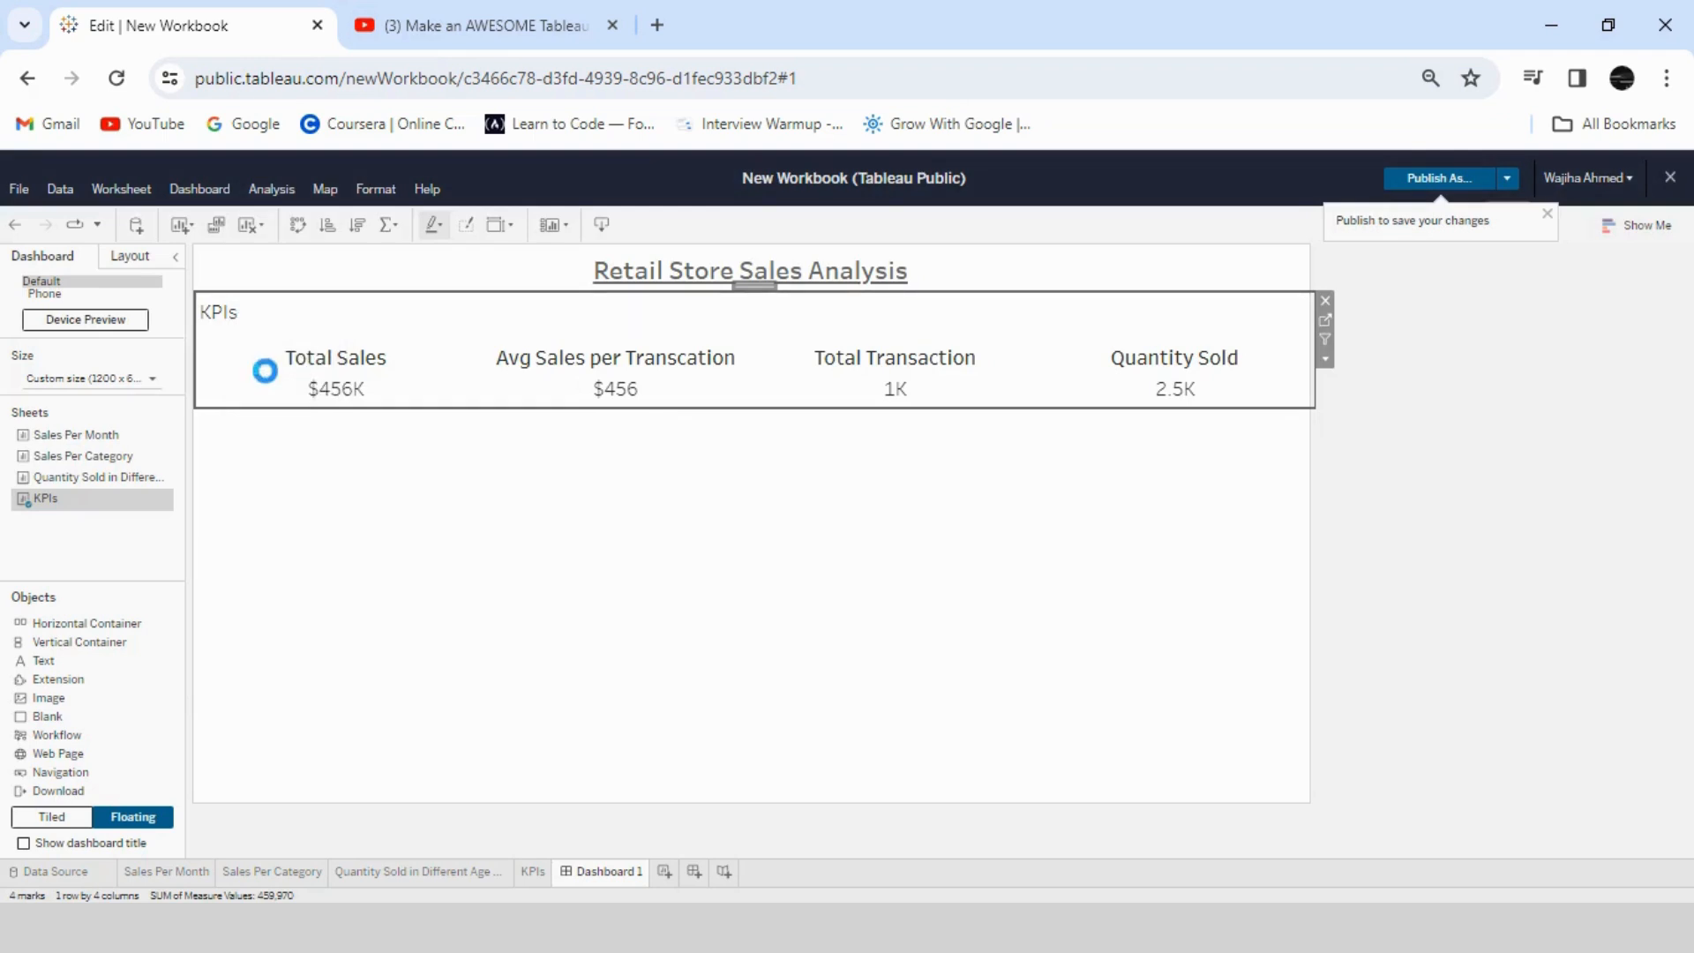
pyautogui.click(755, 481)
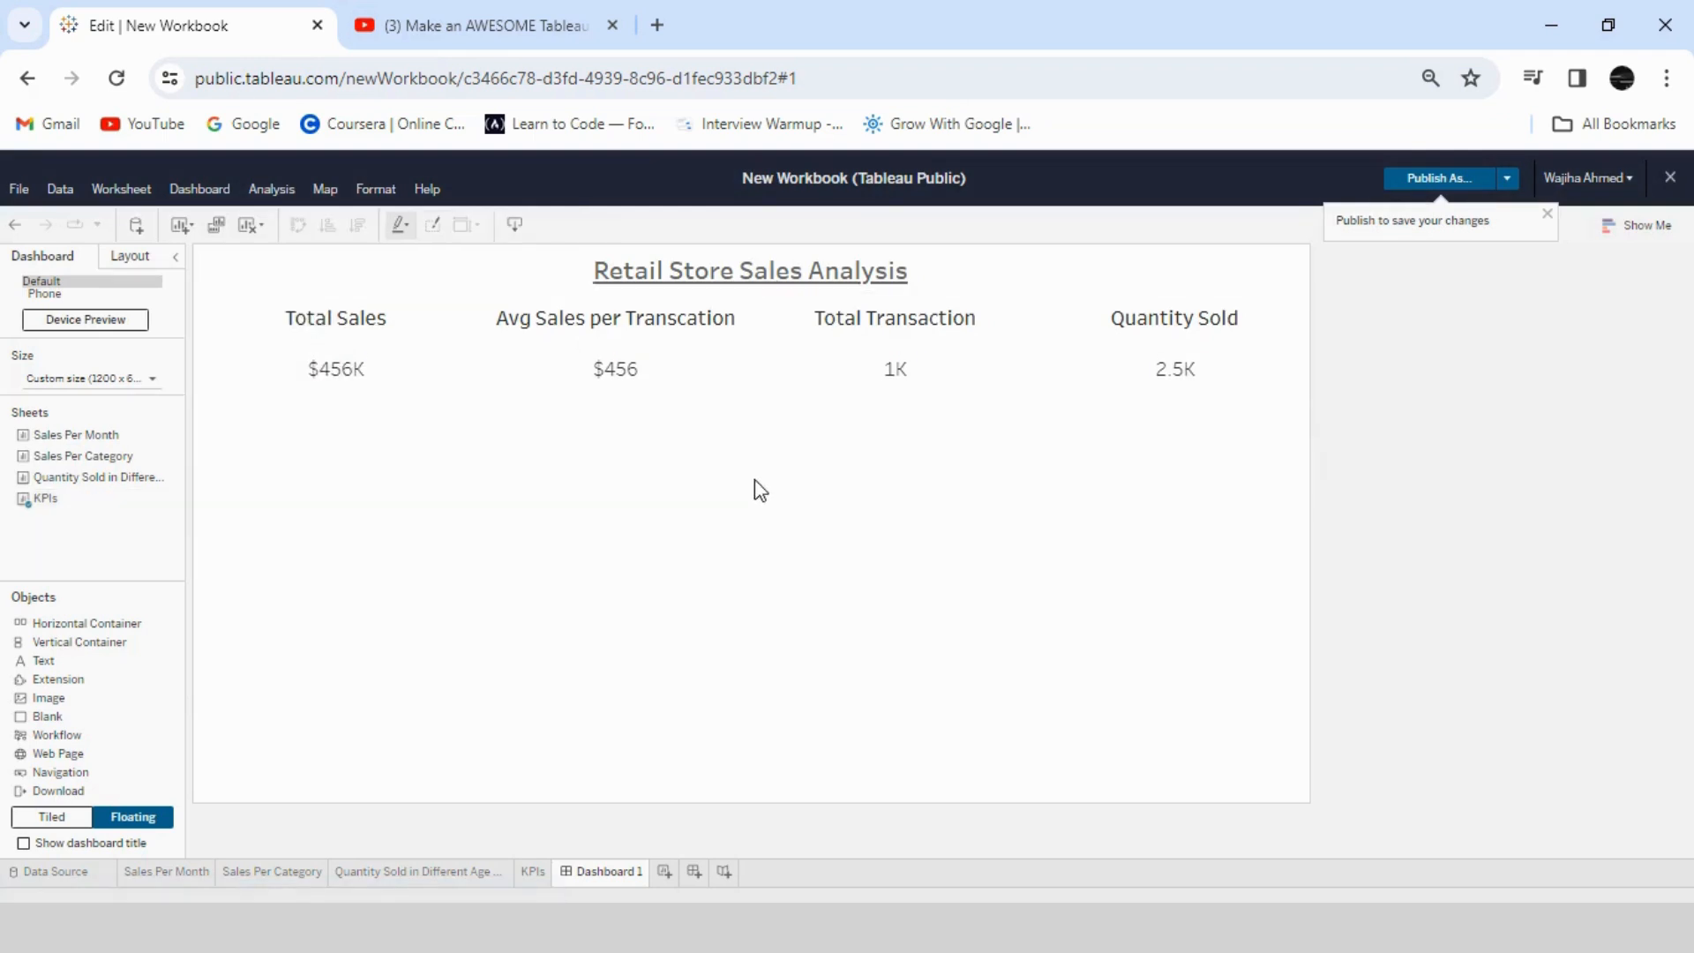
# - Shift the KPIs sheet slightly down from the dashboard title, shorten it a little and clear its mark selection
pyautogui.click(748, 326)
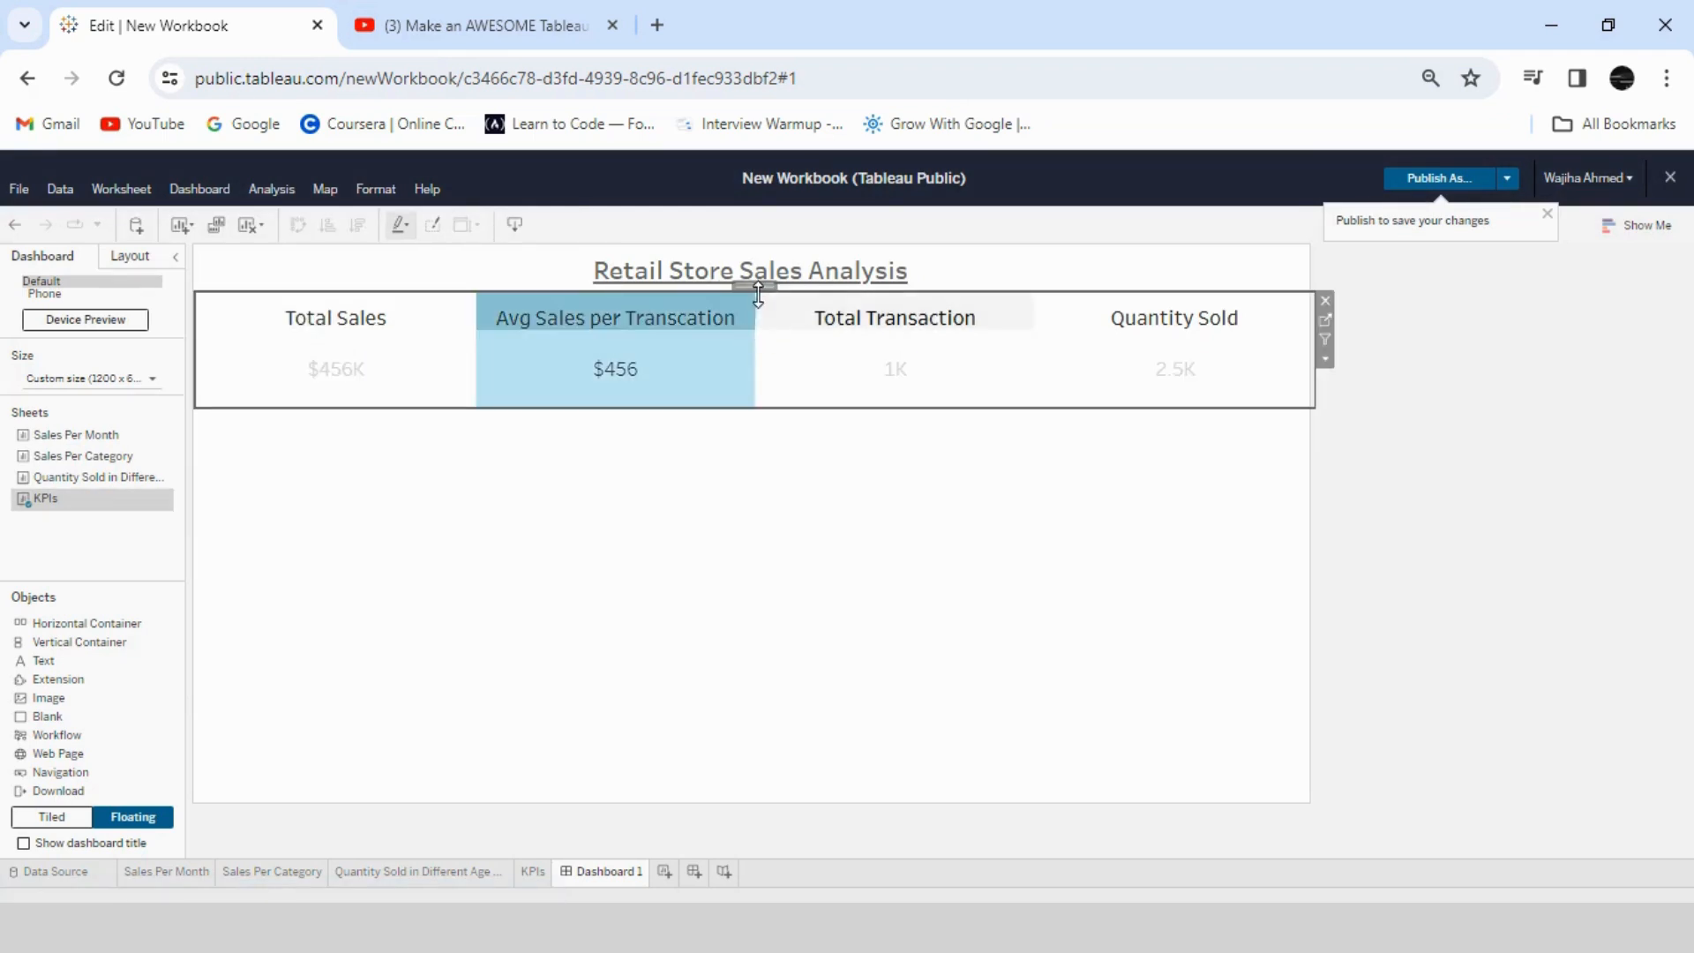
pyautogui.moveTo(758, 283); pyautogui.dragTo(759, 292)
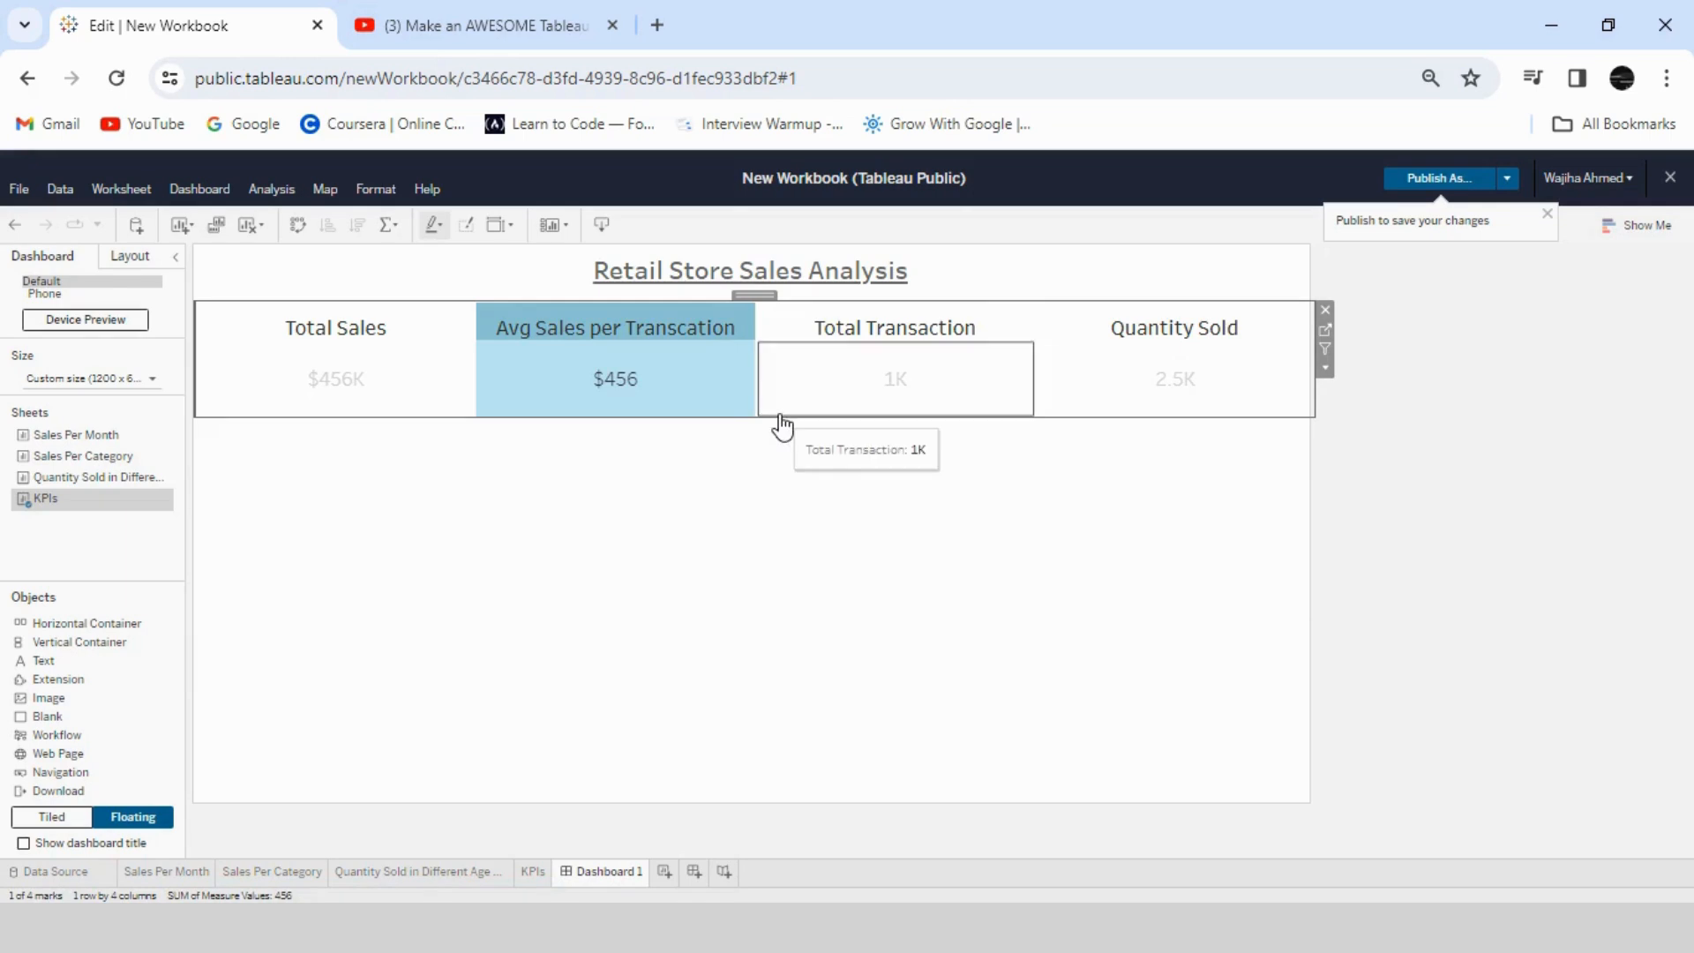
pyautogui.moveTo(778, 417); pyautogui.dragTo(776, 394)
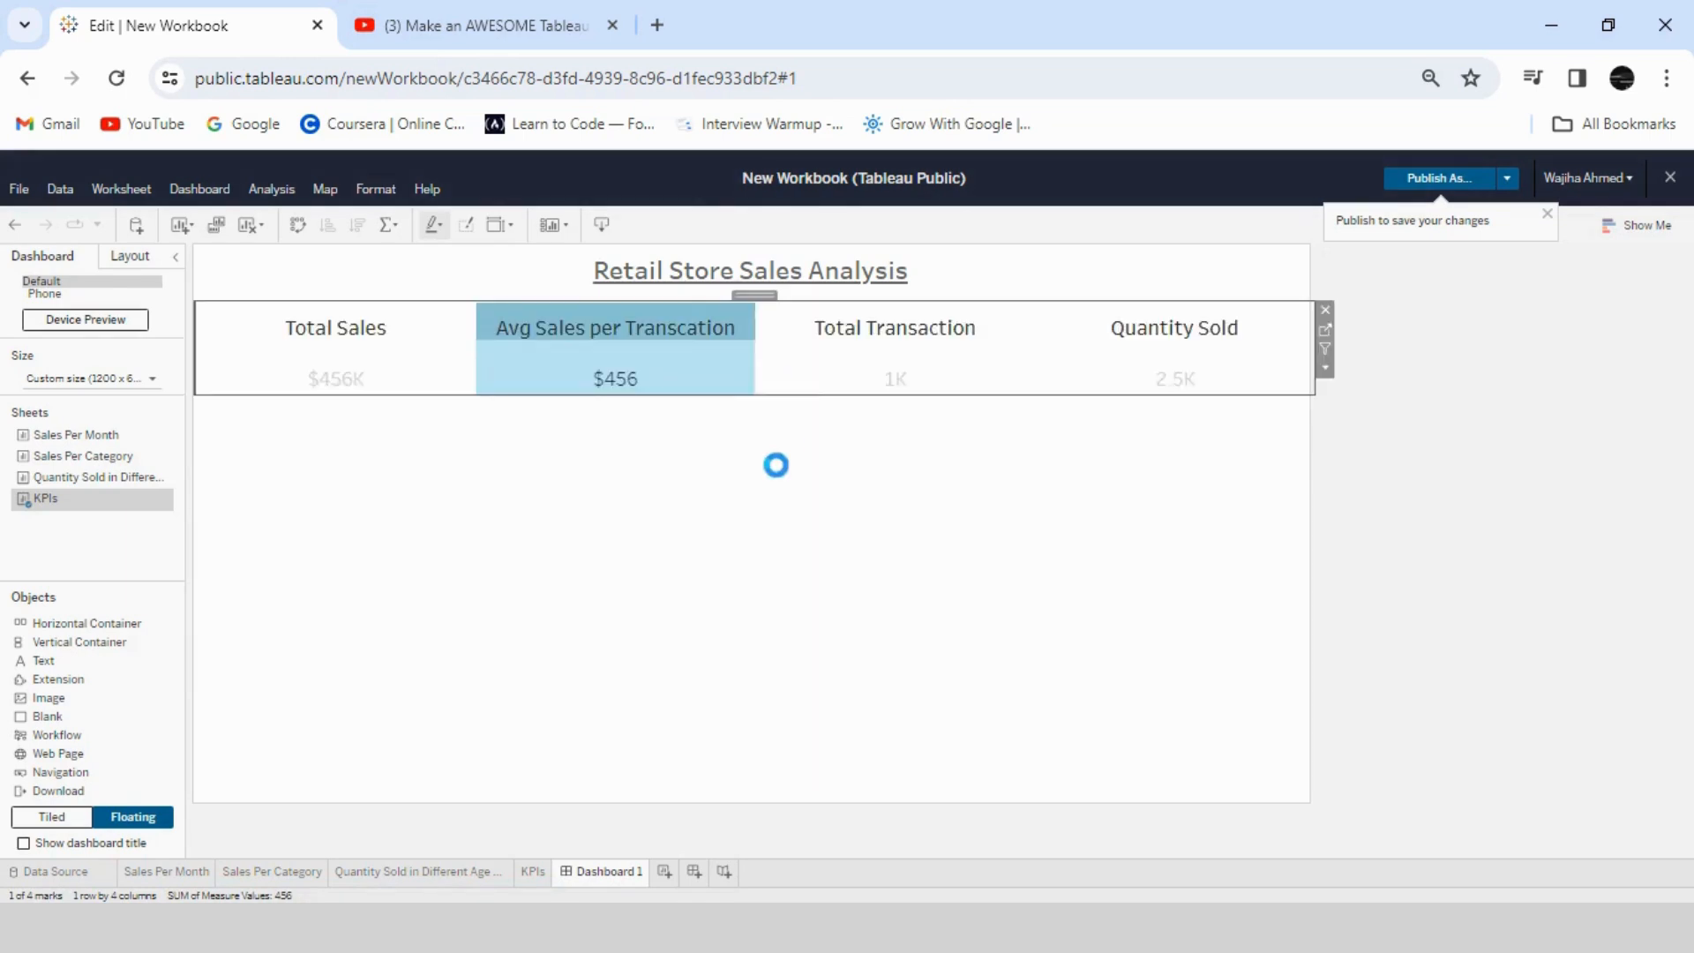
pyautogui.click(674, 371)
pyautogui.click(666, 513)
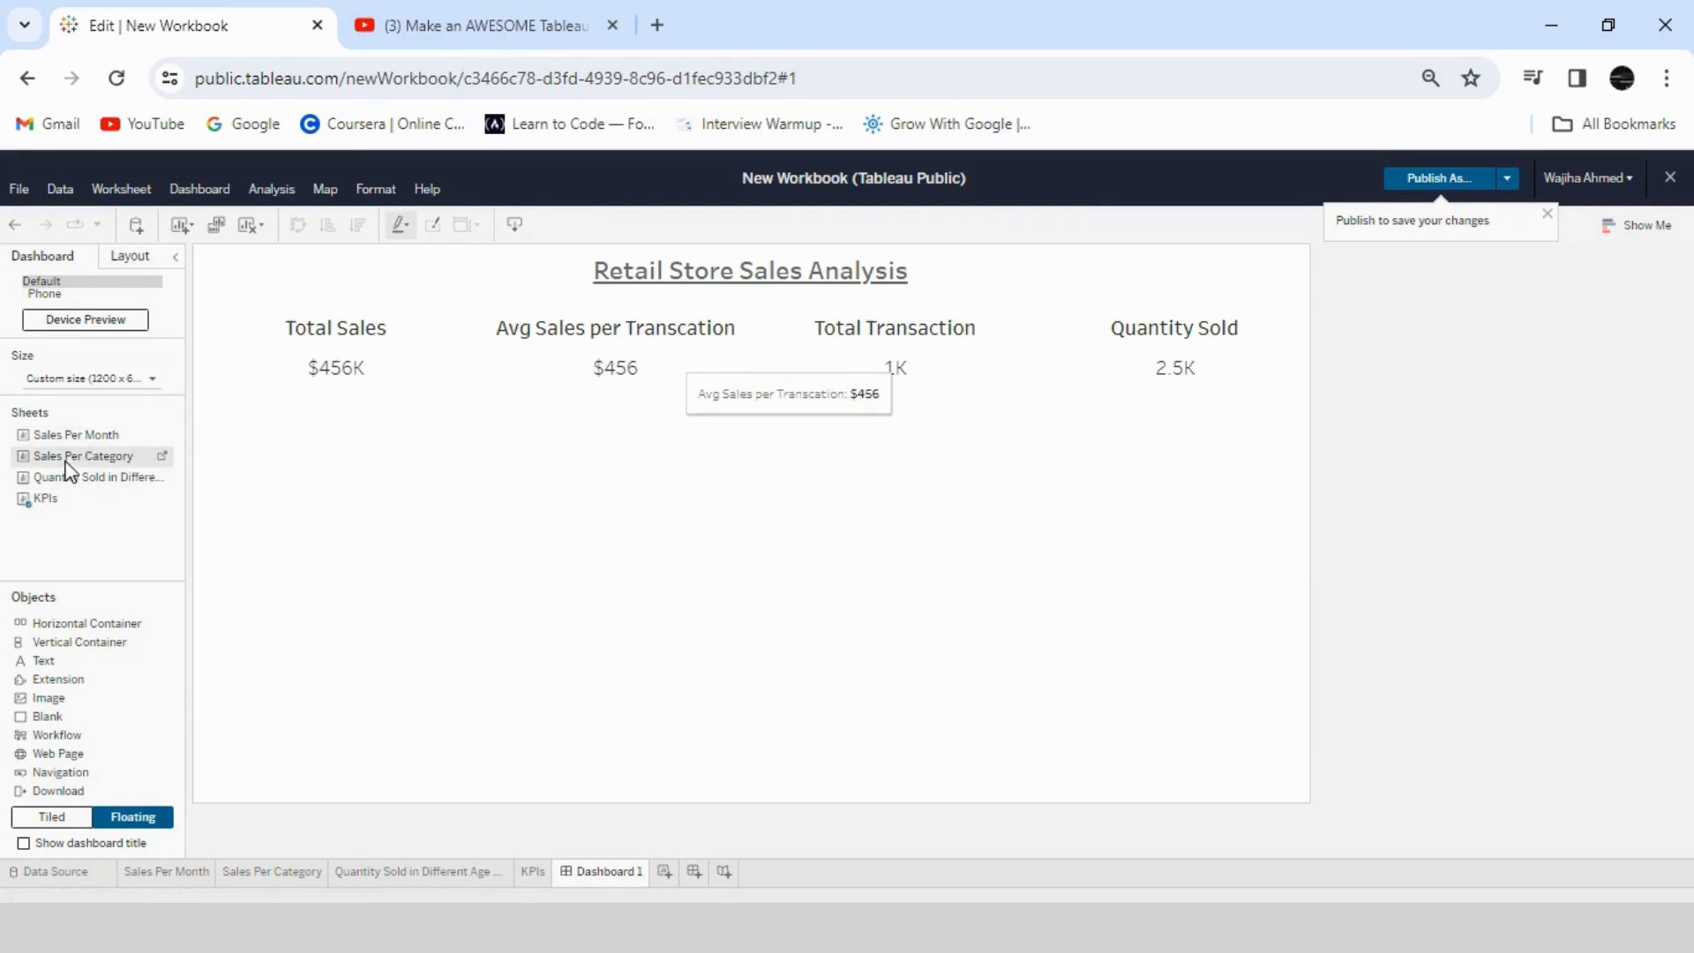
# - Place the Sales Per Month and Sales Per Category sheets side by side below the KPIs and extend both to the dashboard's lower edge
pyautogui.moveTo(66, 436); pyautogui.dragTo(194, 392)
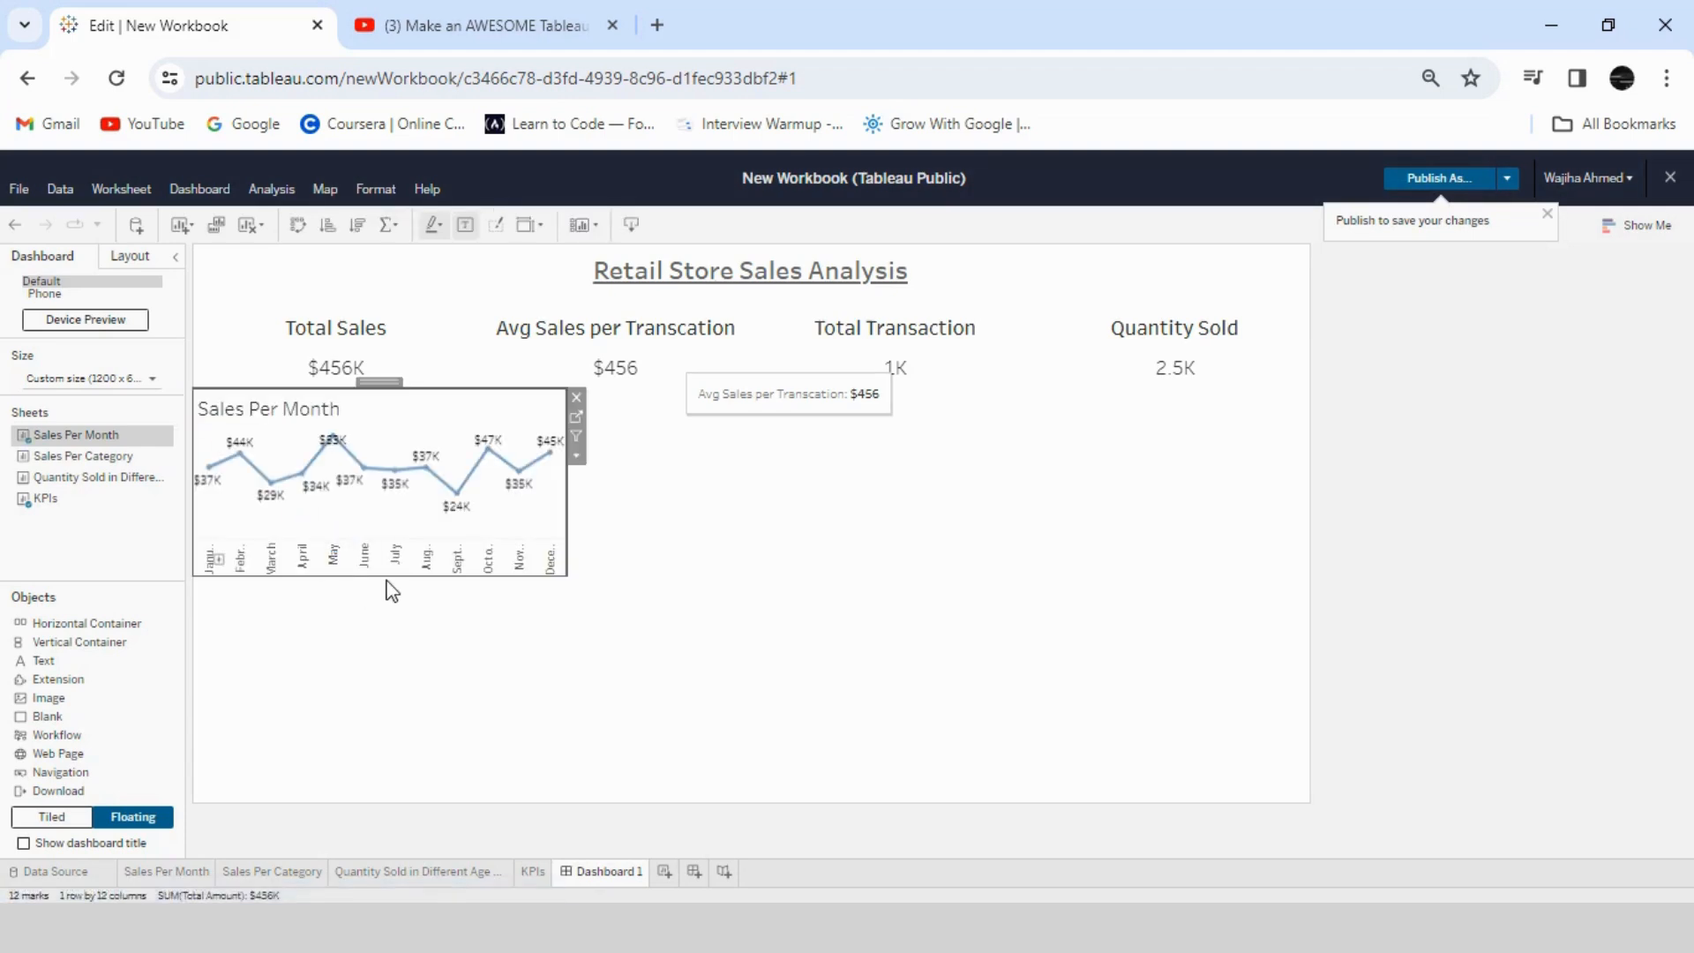
pyautogui.moveTo(387, 580); pyautogui.dragTo(409, 793)
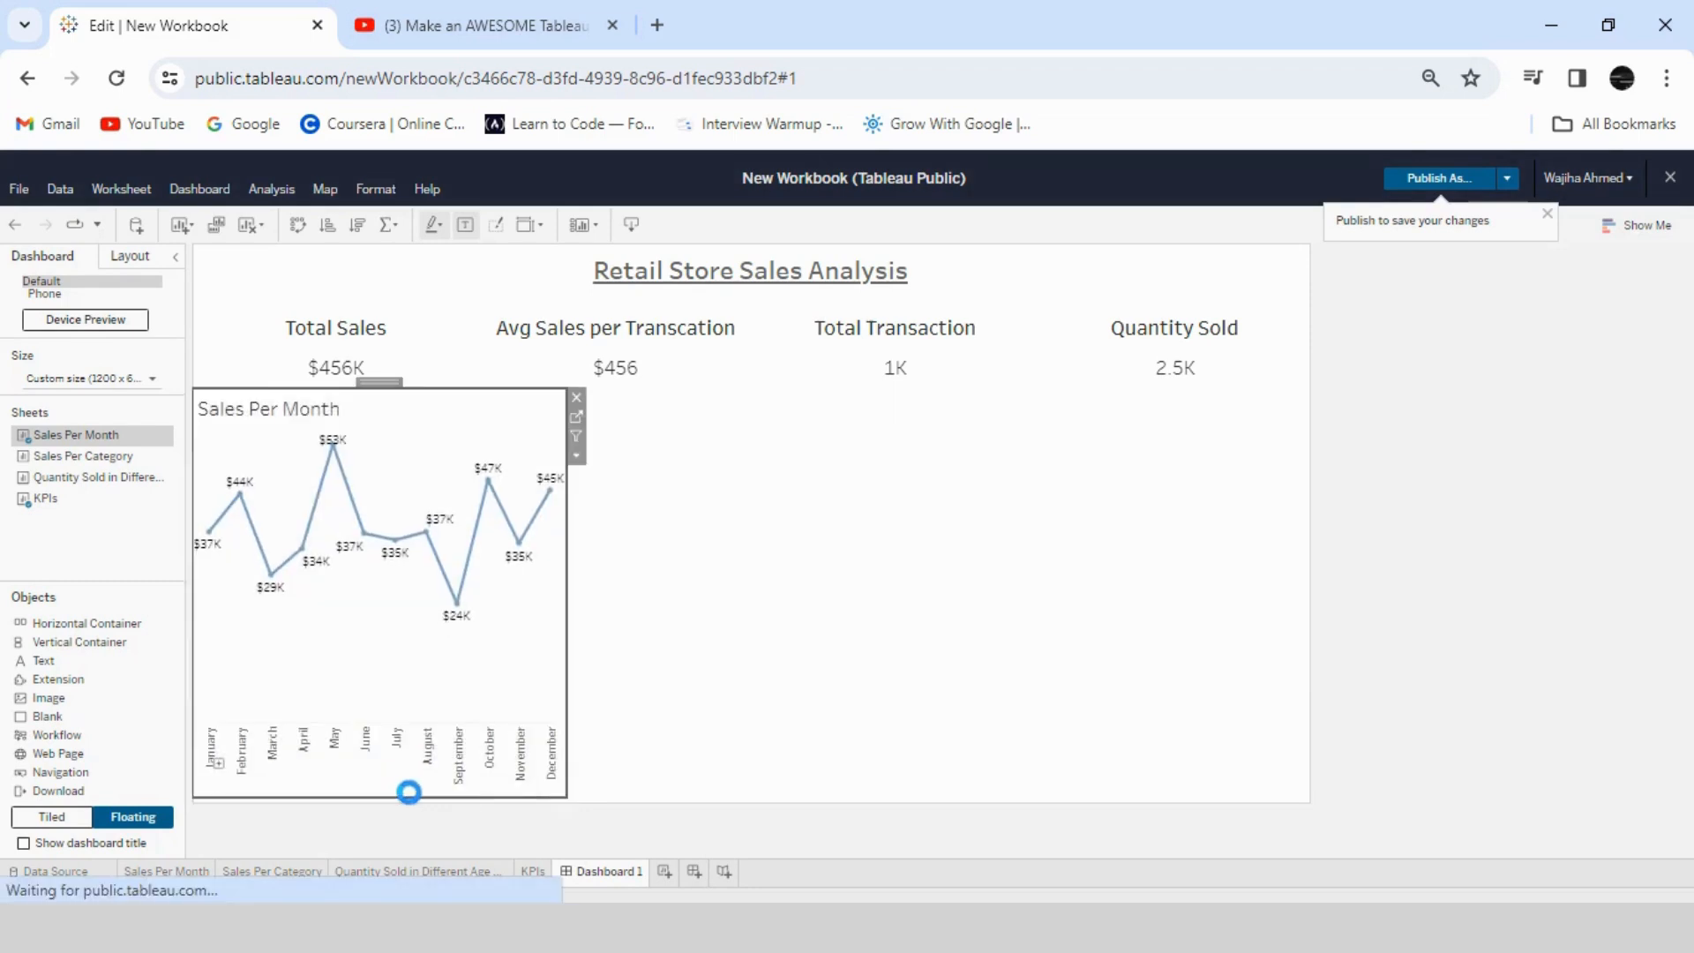
pyautogui.moveTo(75, 455); pyautogui.dragTo(596, 401)
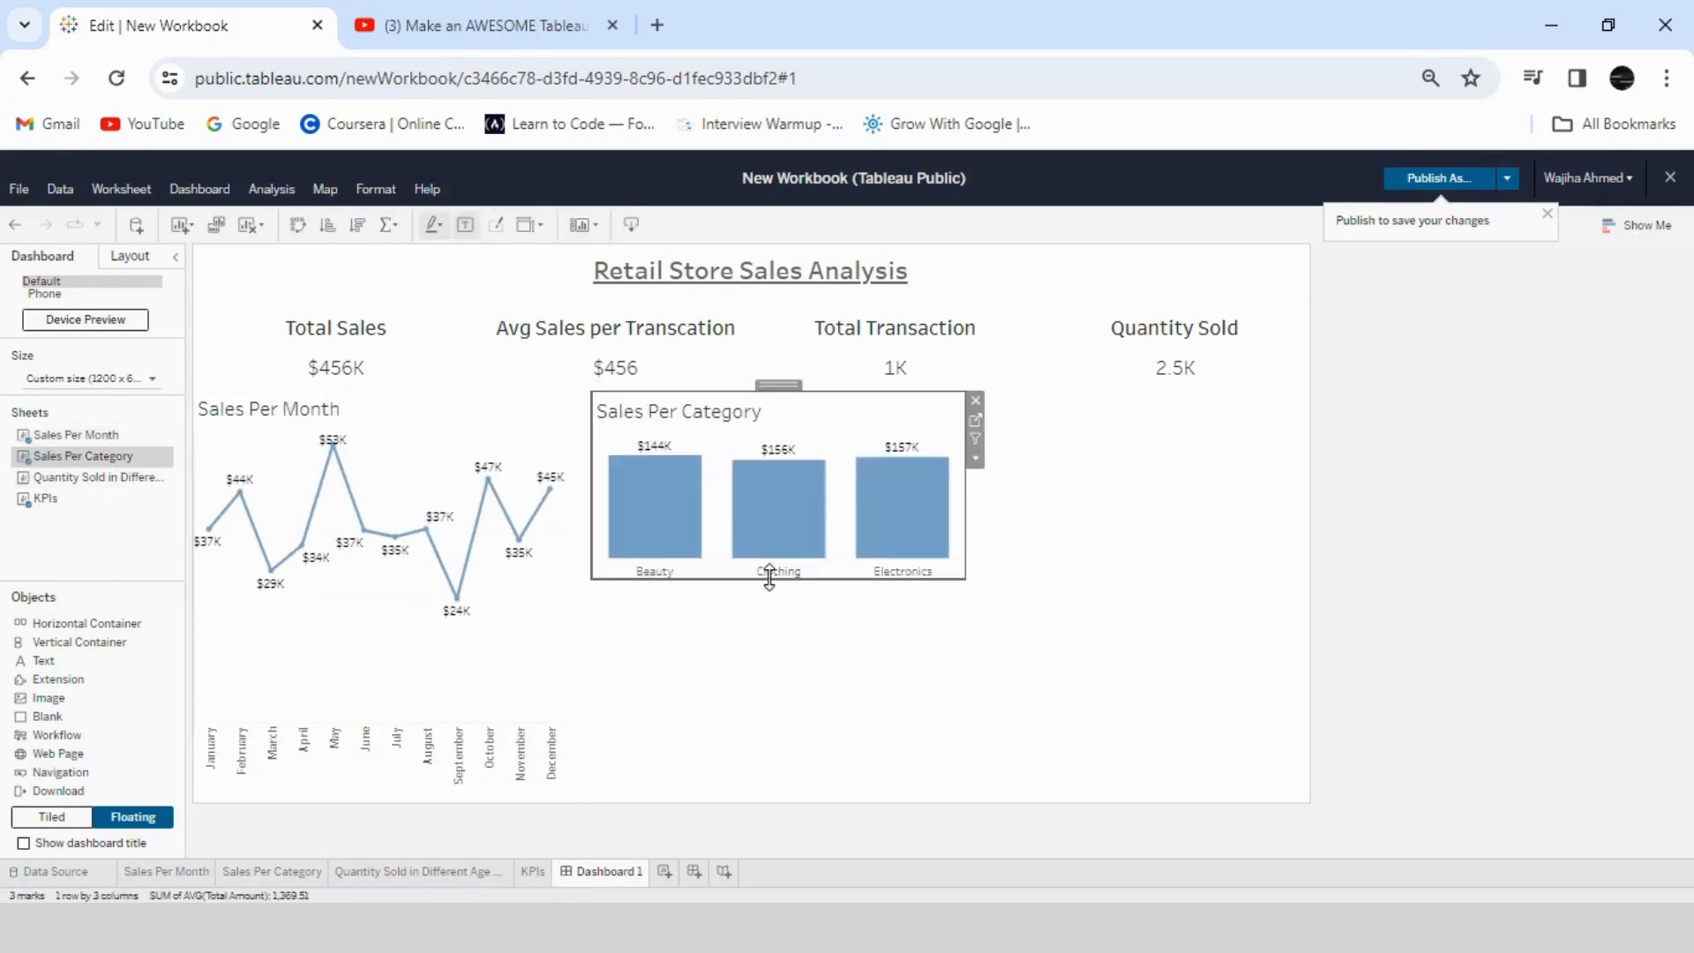
pyautogui.moveTo(771, 575); pyautogui.dragTo(782, 805)
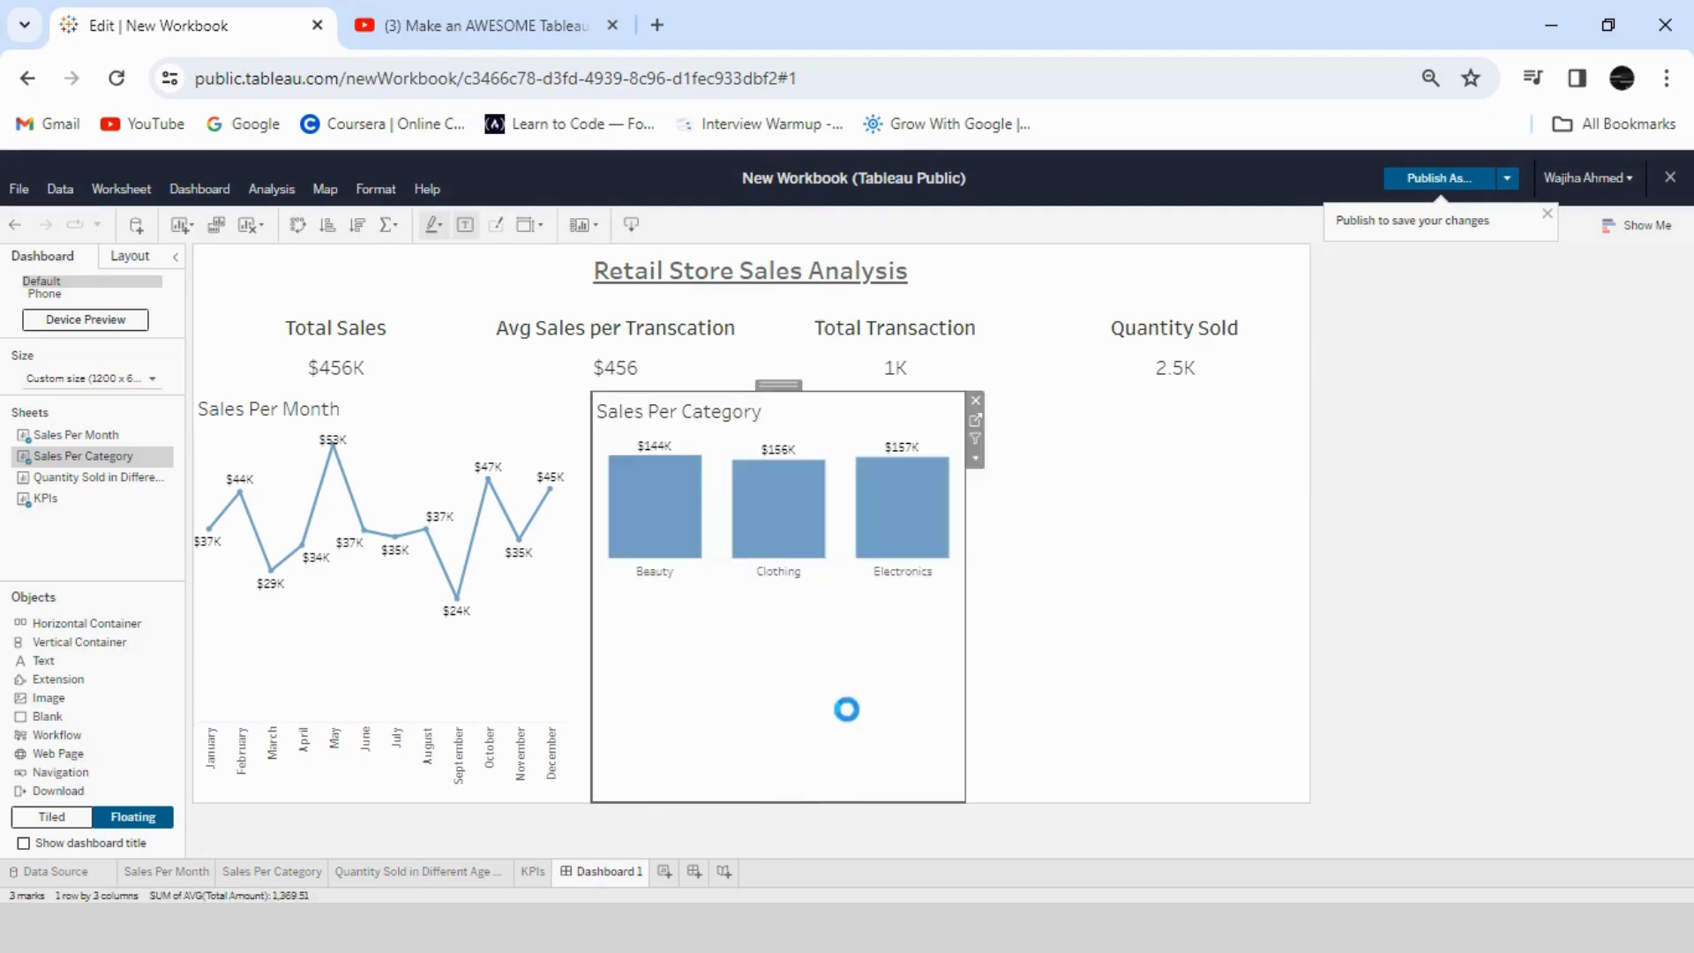
# - Fit the Quantity Sold in Different Age Categories By Gender sheet into the space beside Sales Per Category and remove its Gender legend
pyautogui.moveTo(75, 477); pyautogui.dragTo(956, 378)
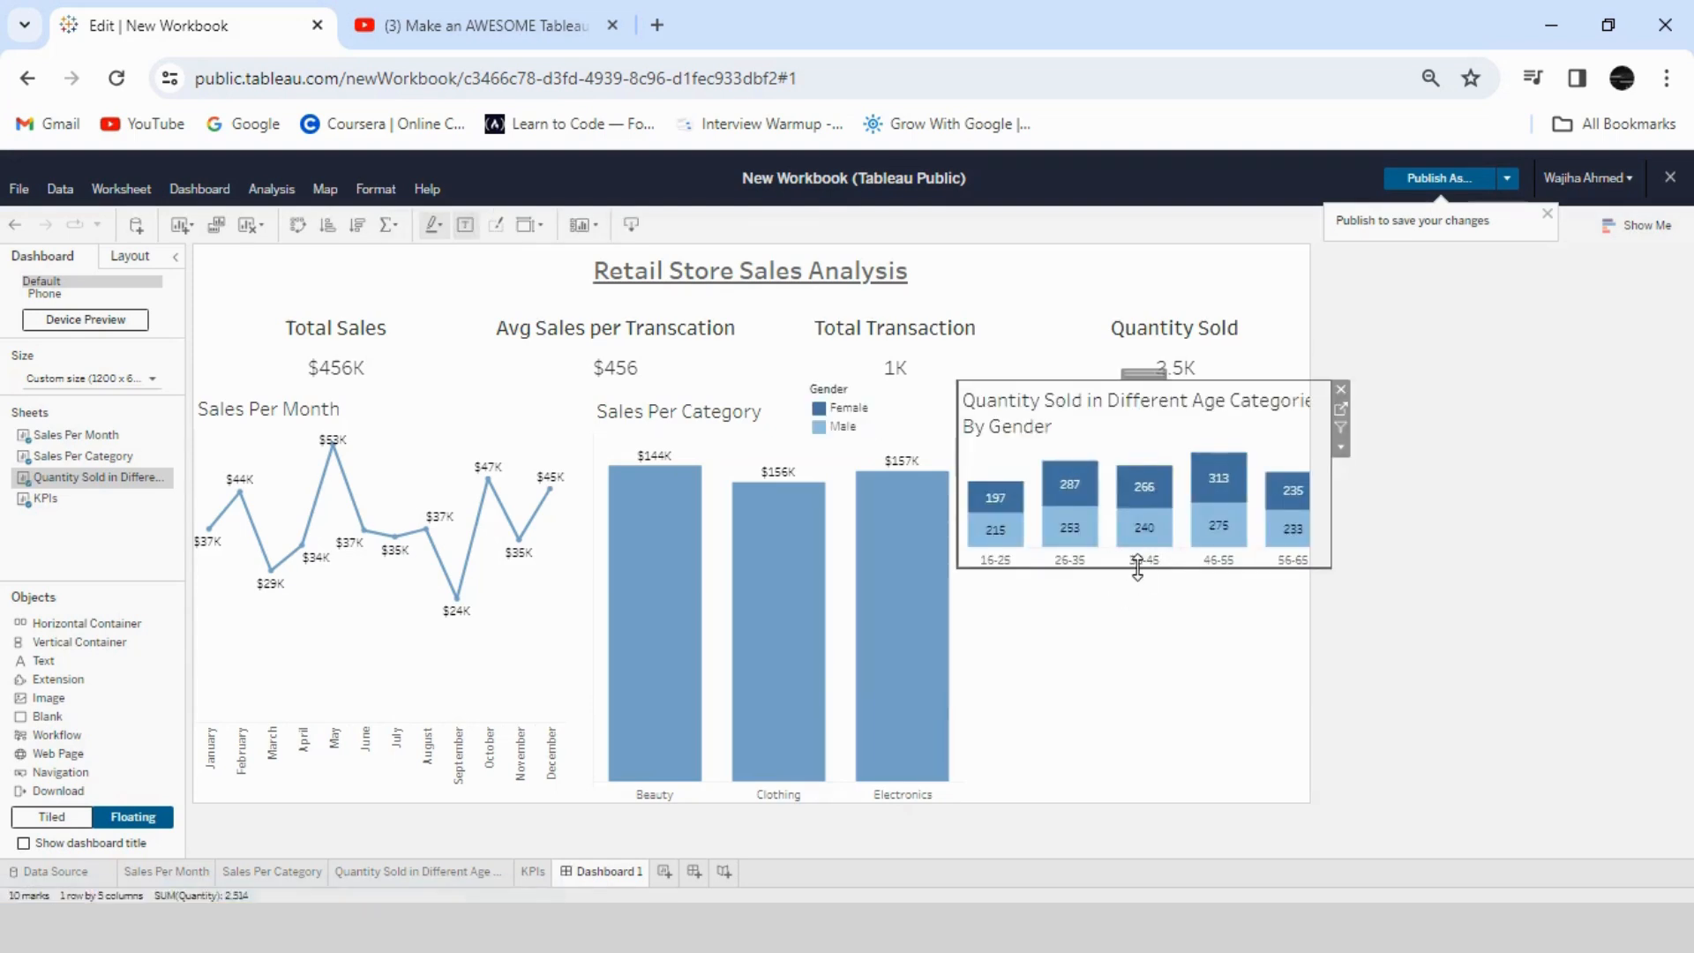
pyautogui.moveTo(1338, 521); pyautogui.dragTo(1308, 508)
pyautogui.moveTo(1150, 568); pyautogui.dragTo(1152, 828)
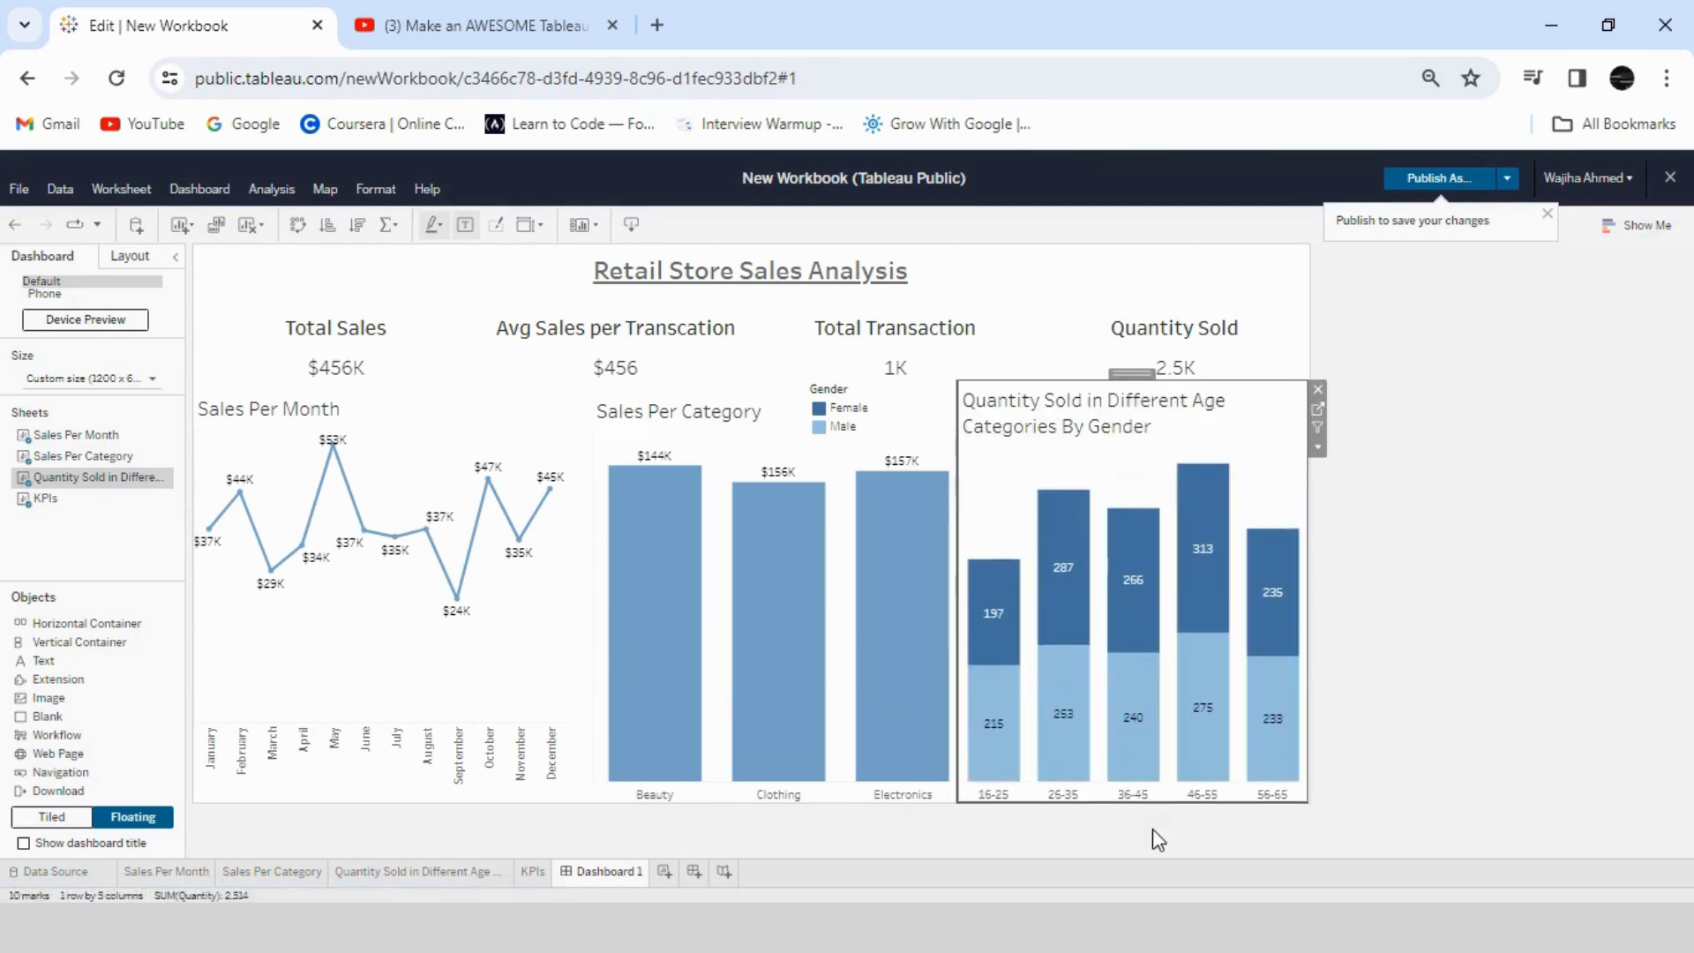
pyautogui.click(860, 407)
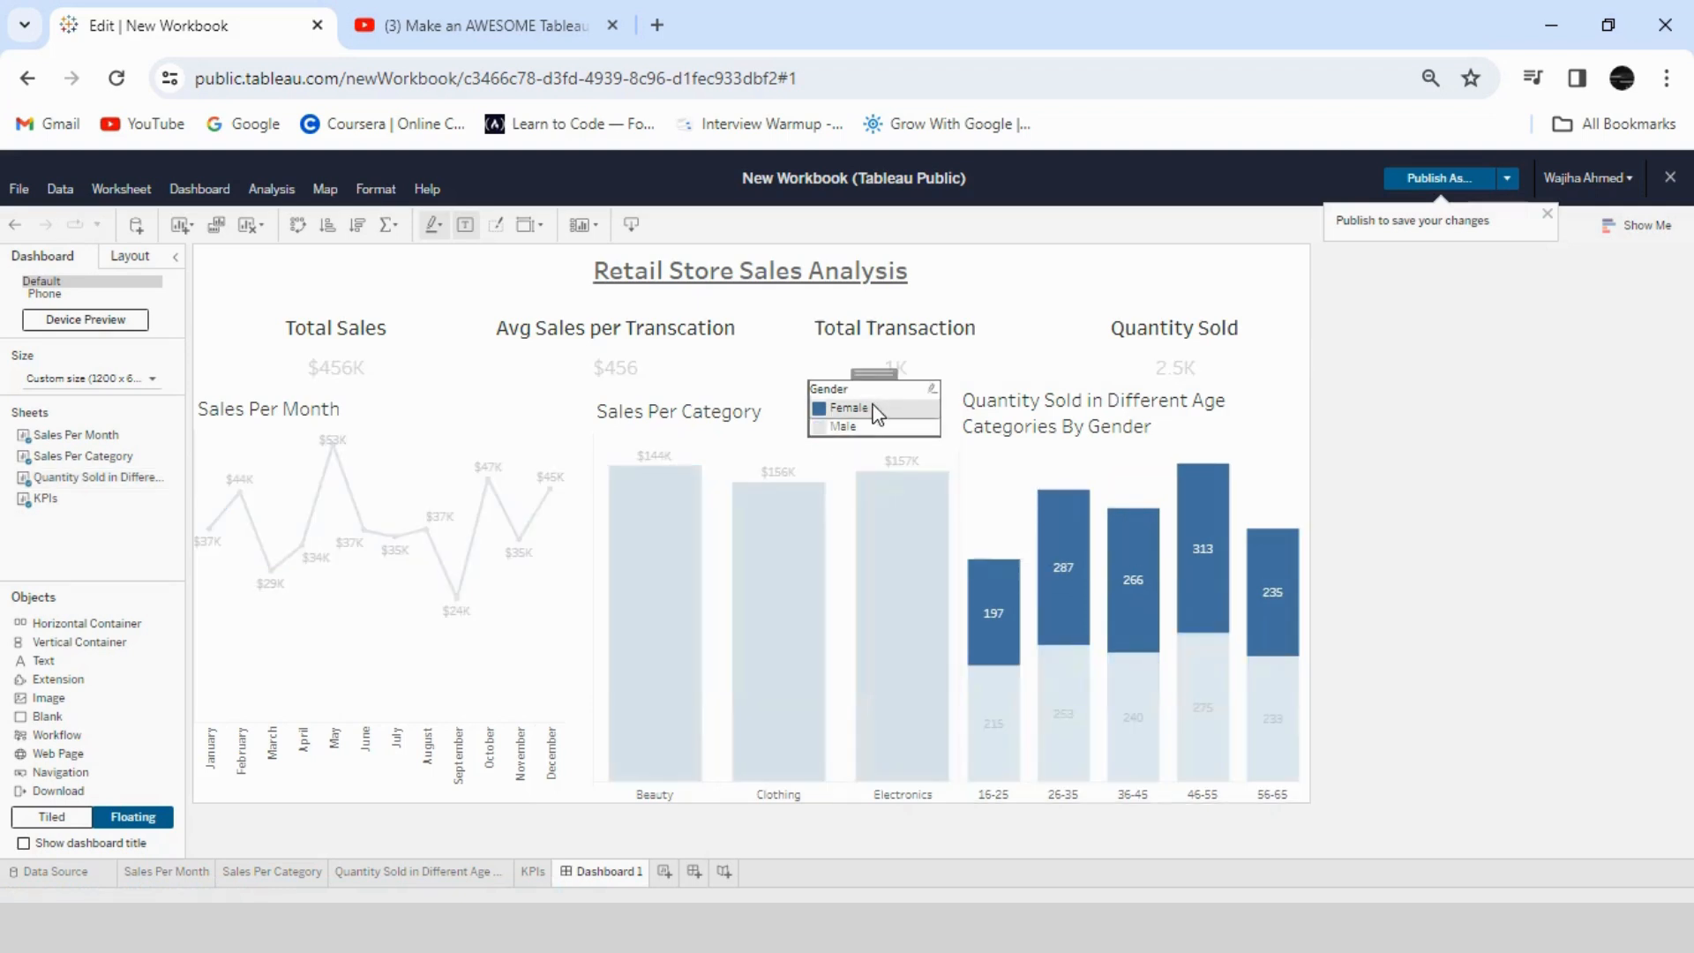
pyautogui.click(951, 386)
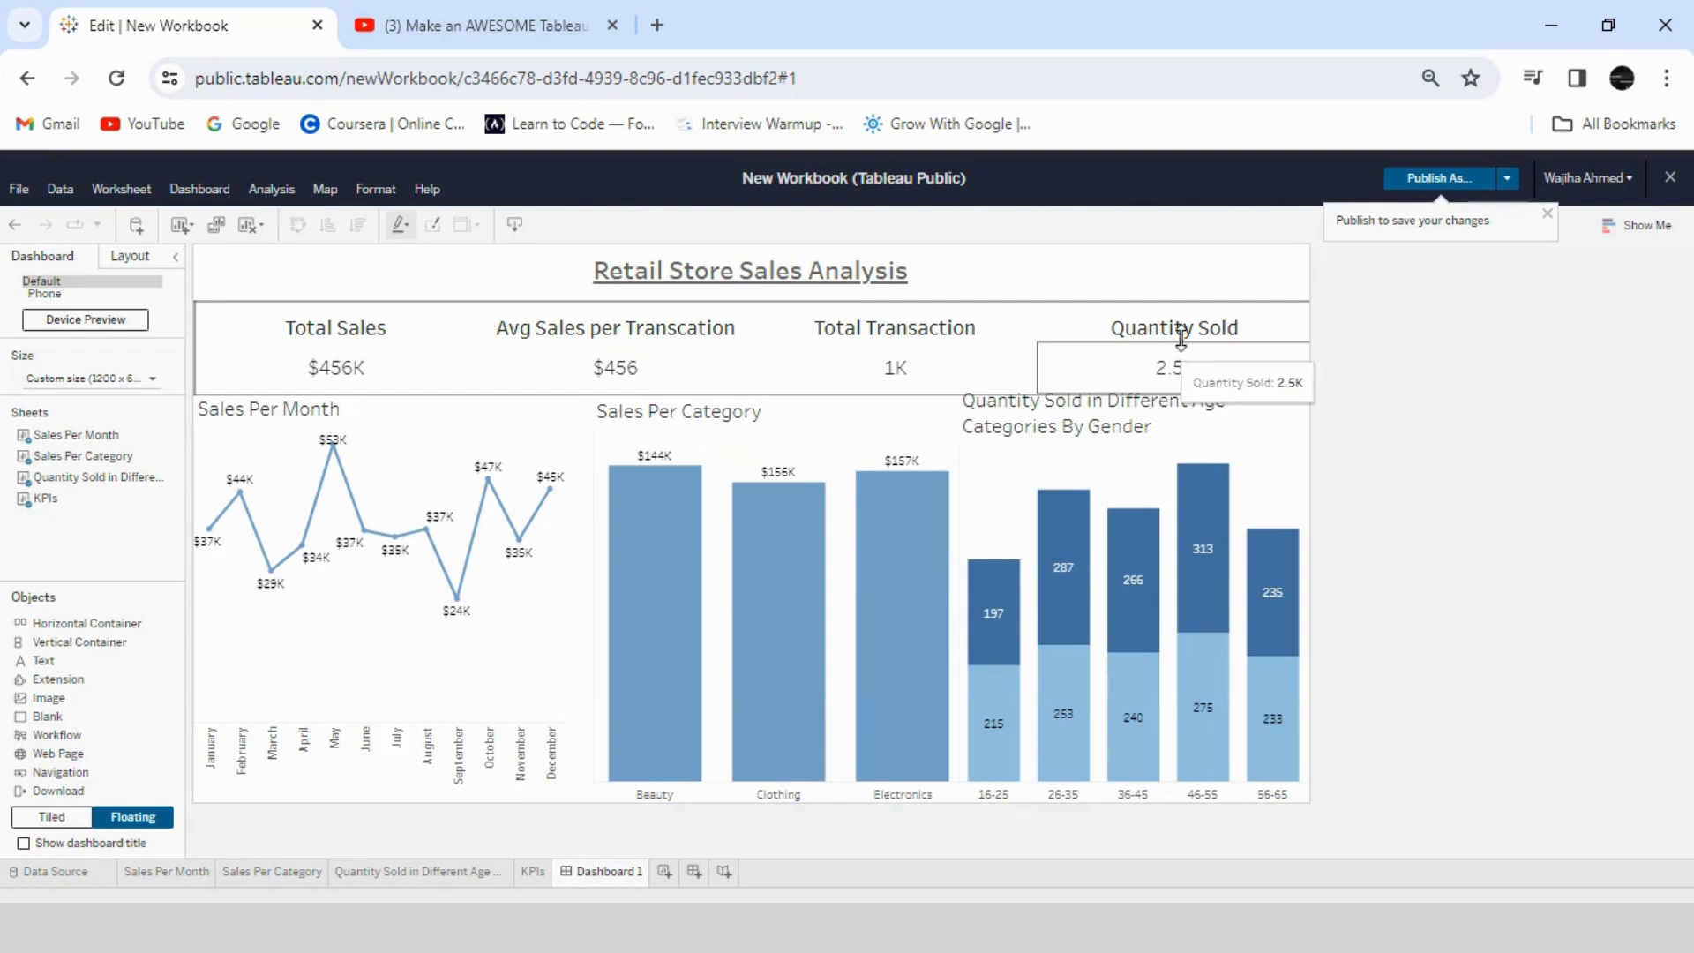
# - Check the fit setting of the KPIs, Quantity Sold, Sales Per Category and Sales Per Month sheets, and clear the KPI selection
pyautogui.click(1285, 349)
pyautogui.click(1325, 369)
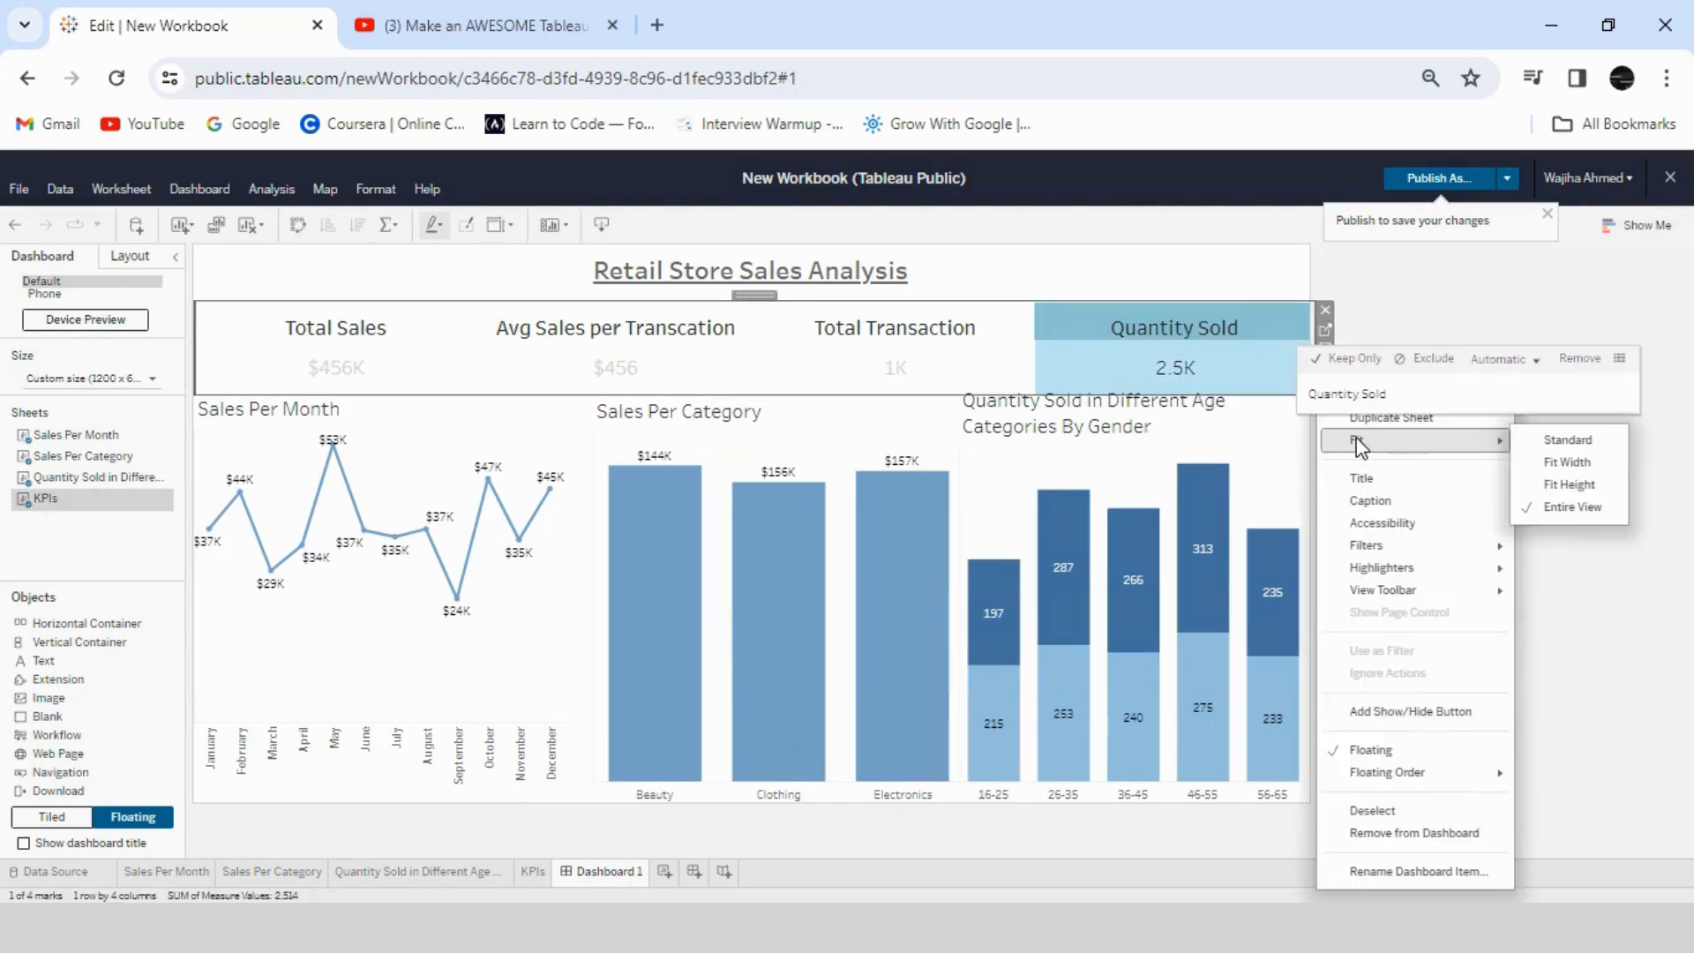
pyautogui.click(1284, 427)
pyautogui.click(1299, 427)
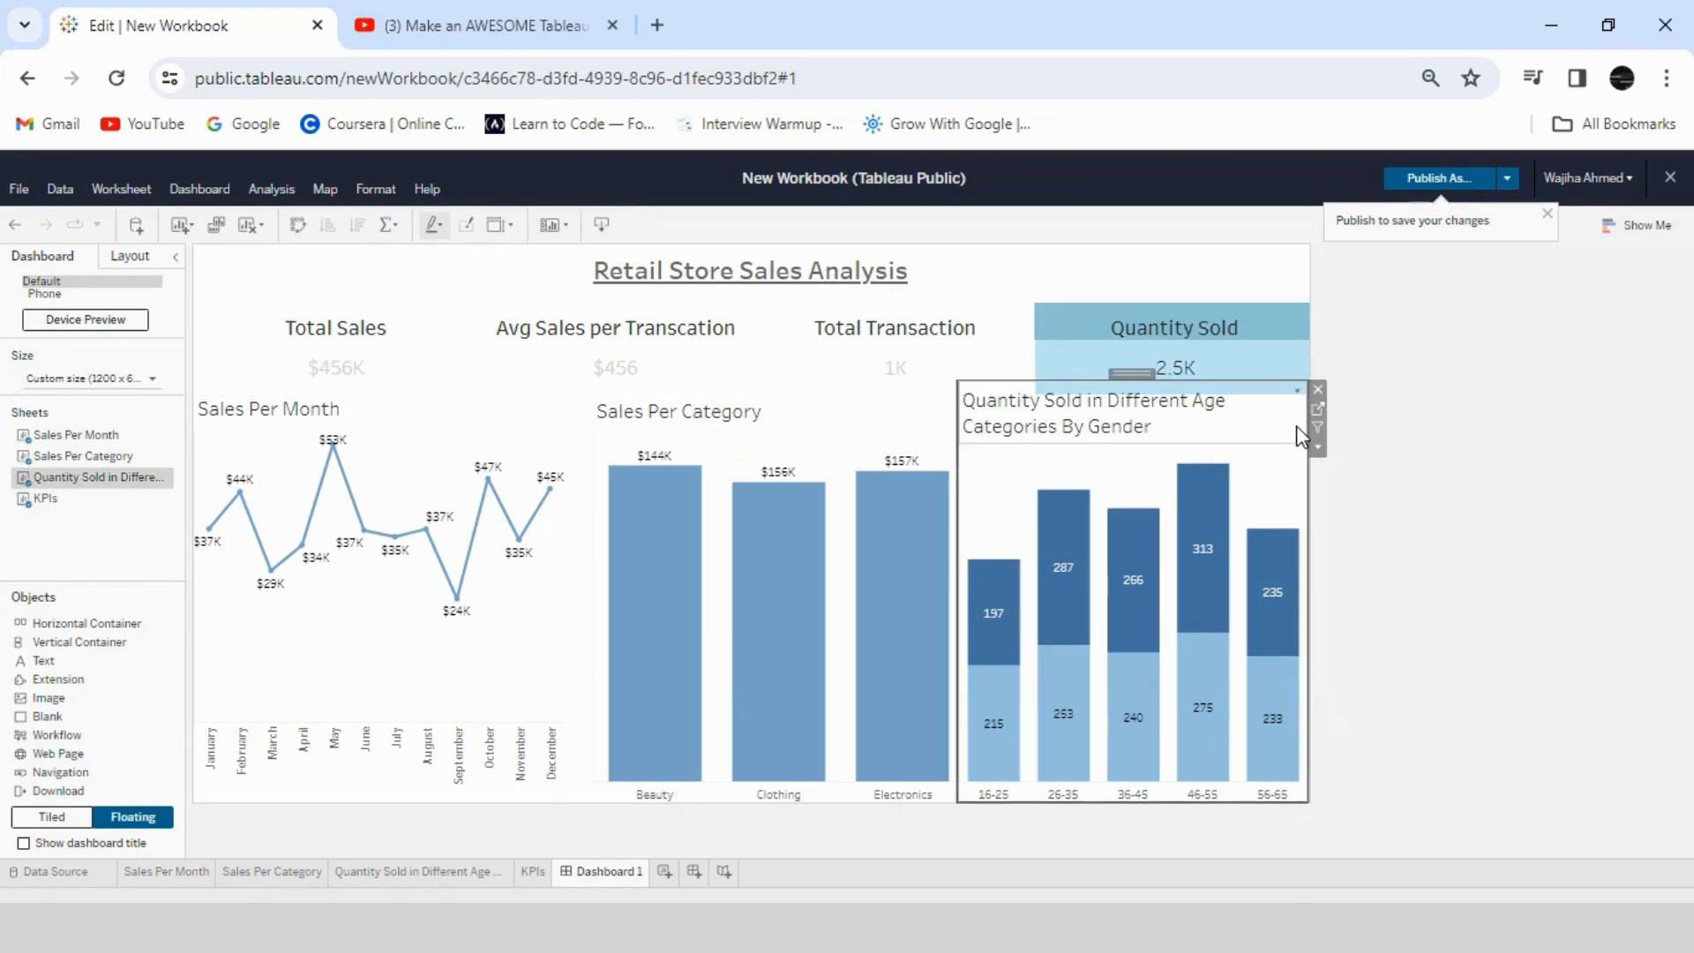
pyautogui.click(1317, 446)
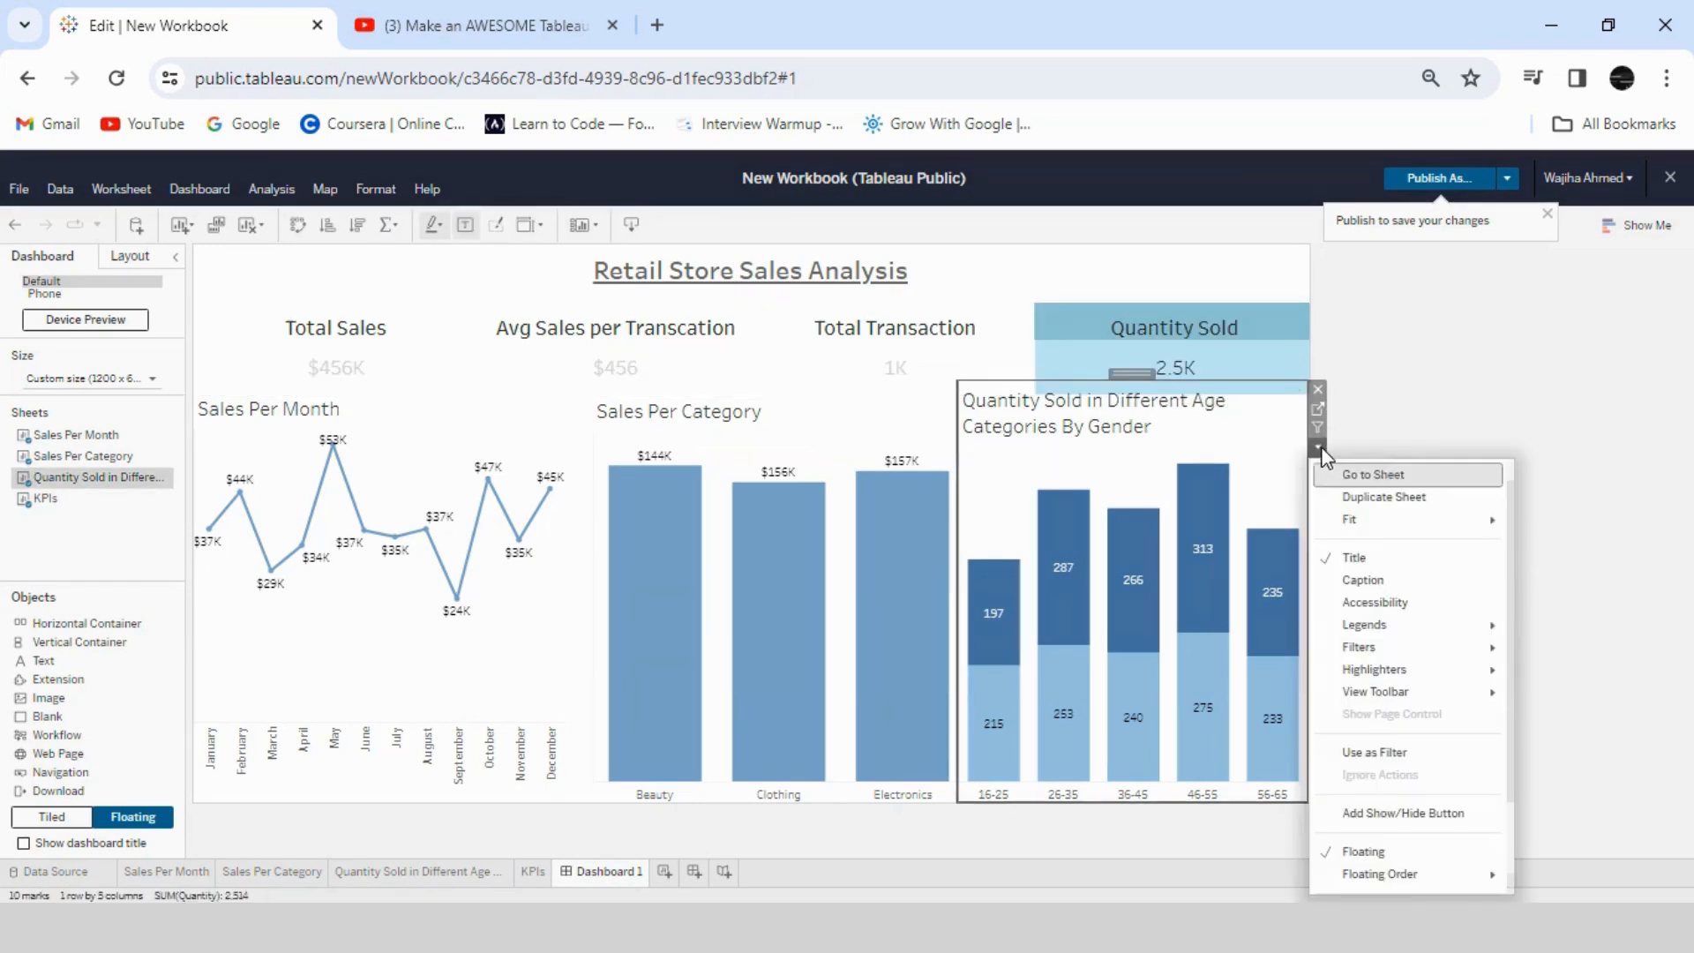
pyautogui.click(751, 423)
pyautogui.click(944, 432)
pyautogui.click(975, 458)
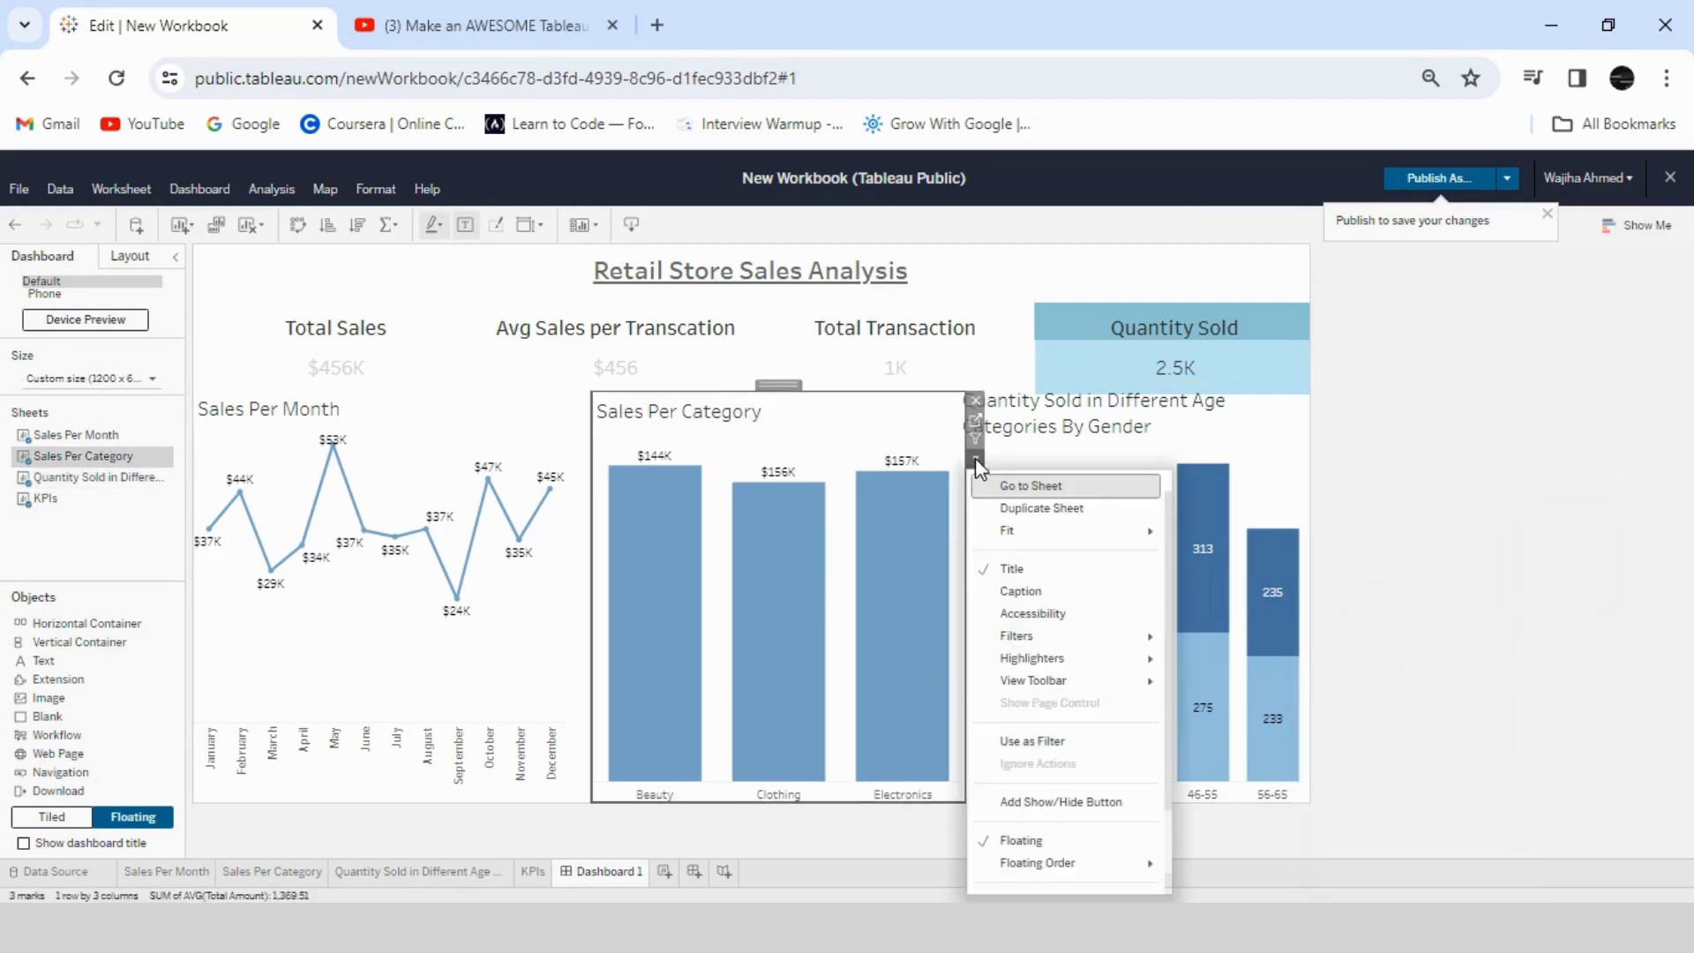
pyautogui.moveTo(1034, 540)
pyautogui.click(375, 428)
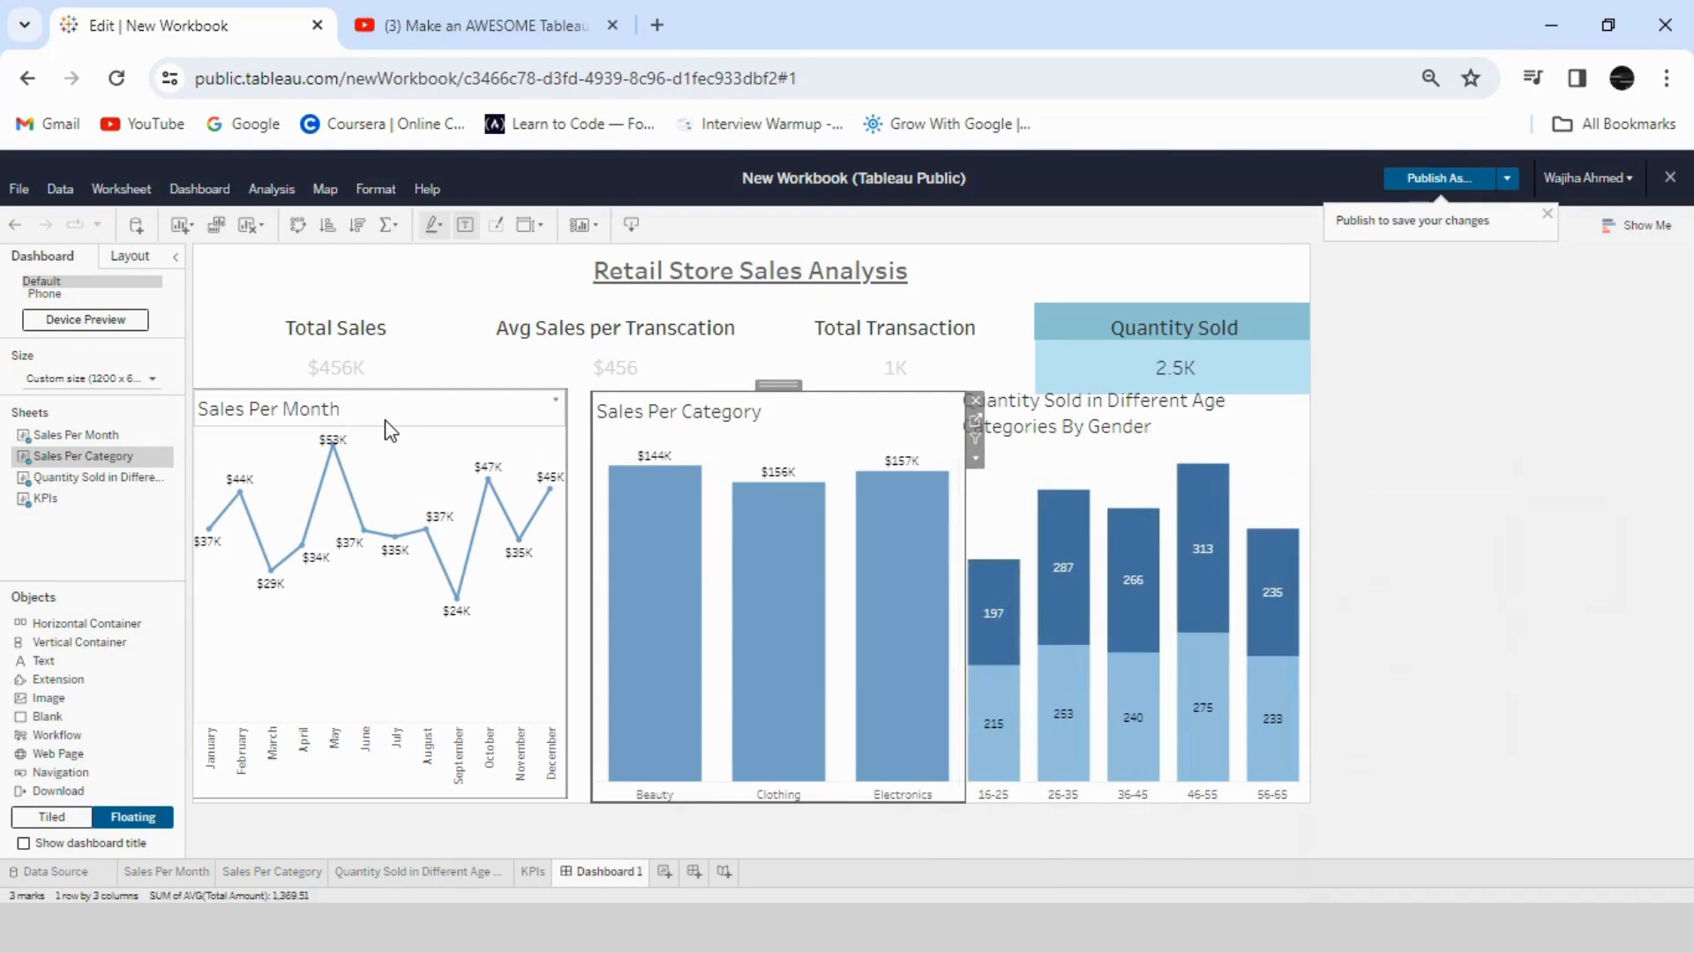
pyautogui.click(384, 428)
pyautogui.click(575, 455)
pyautogui.moveTo(678, 540)
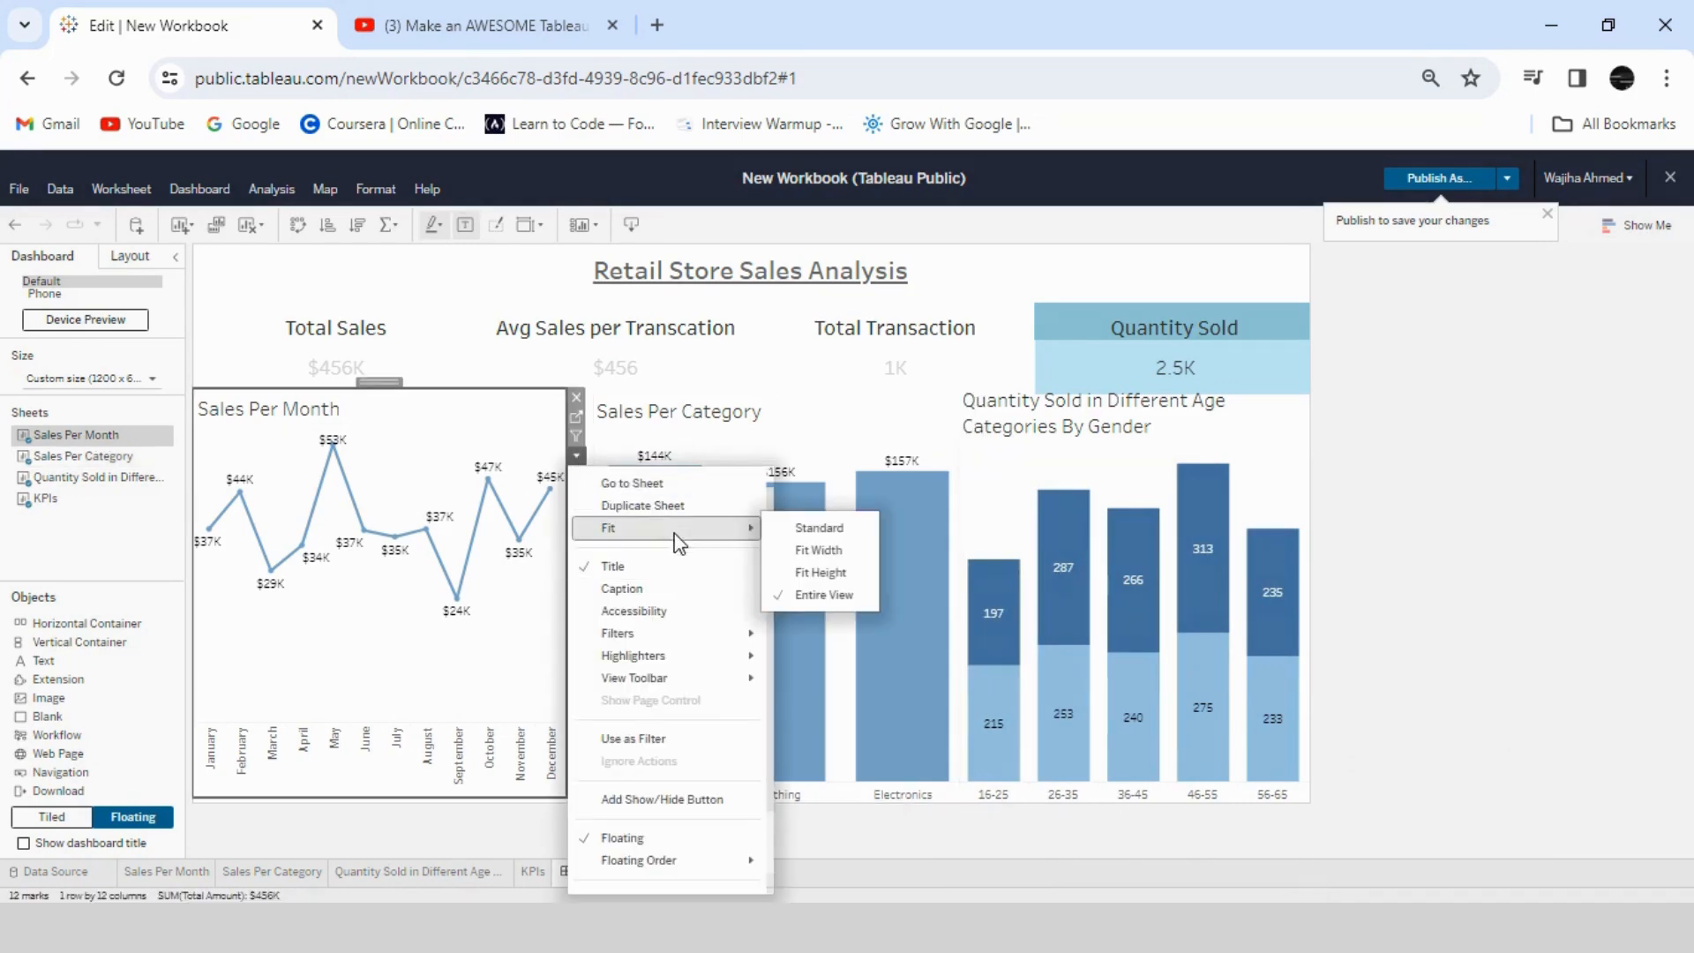
pyautogui.click(666, 415)
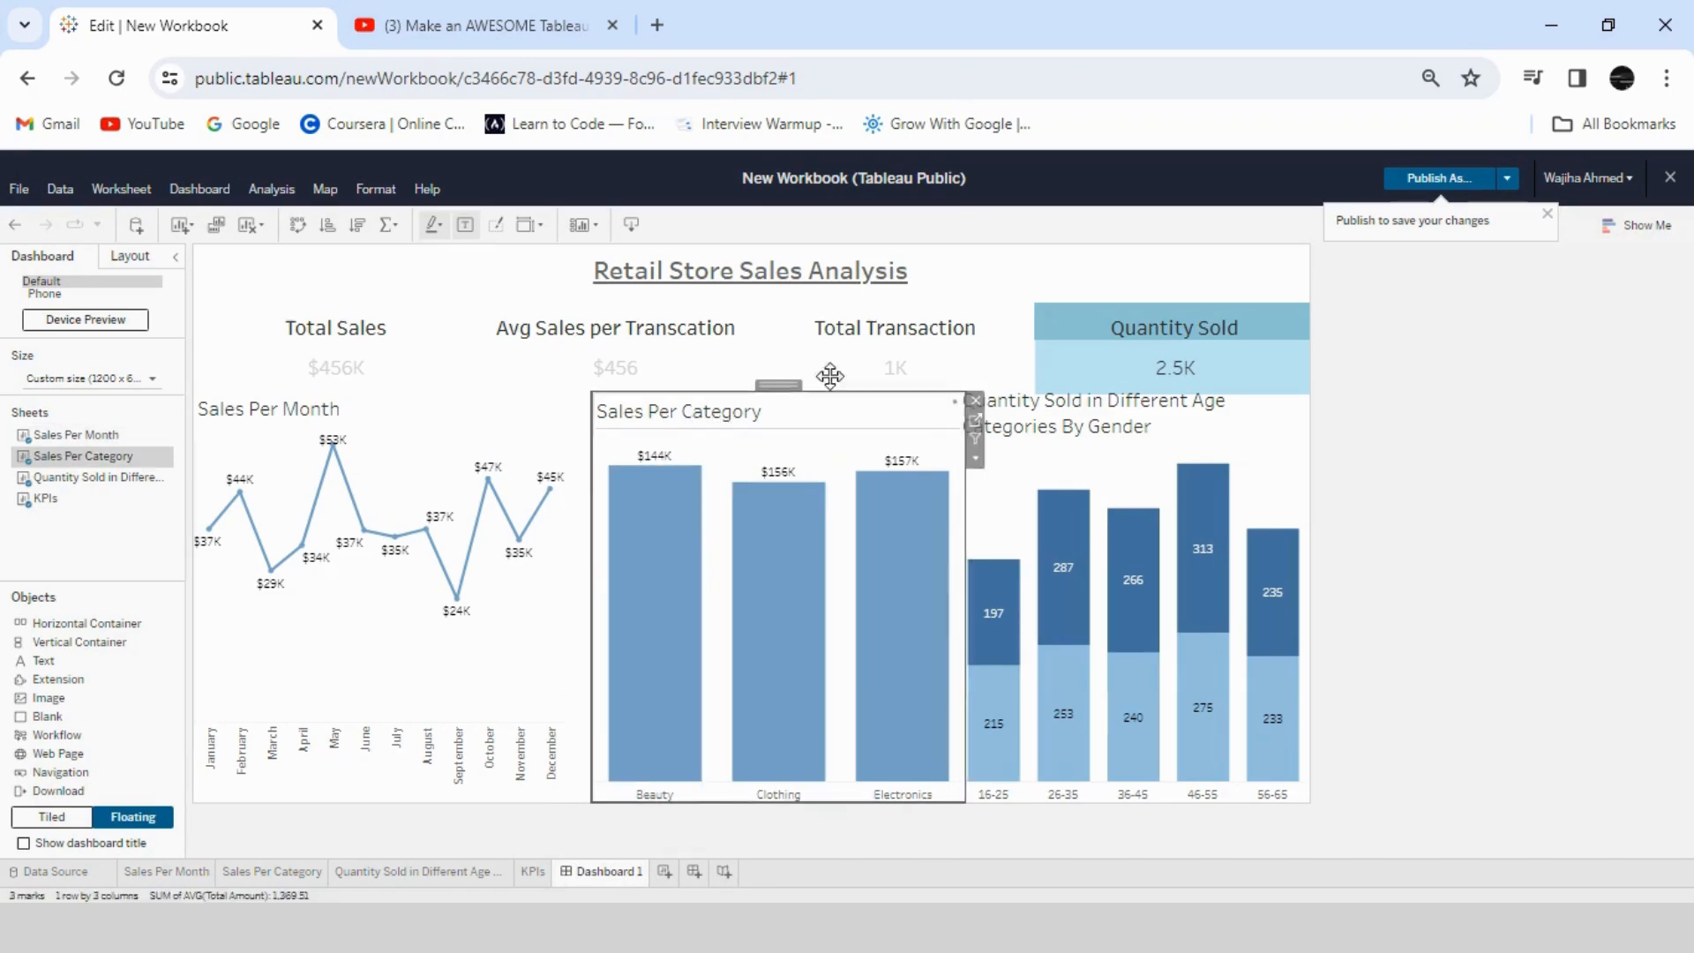
pyautogui.click(1107, 367)
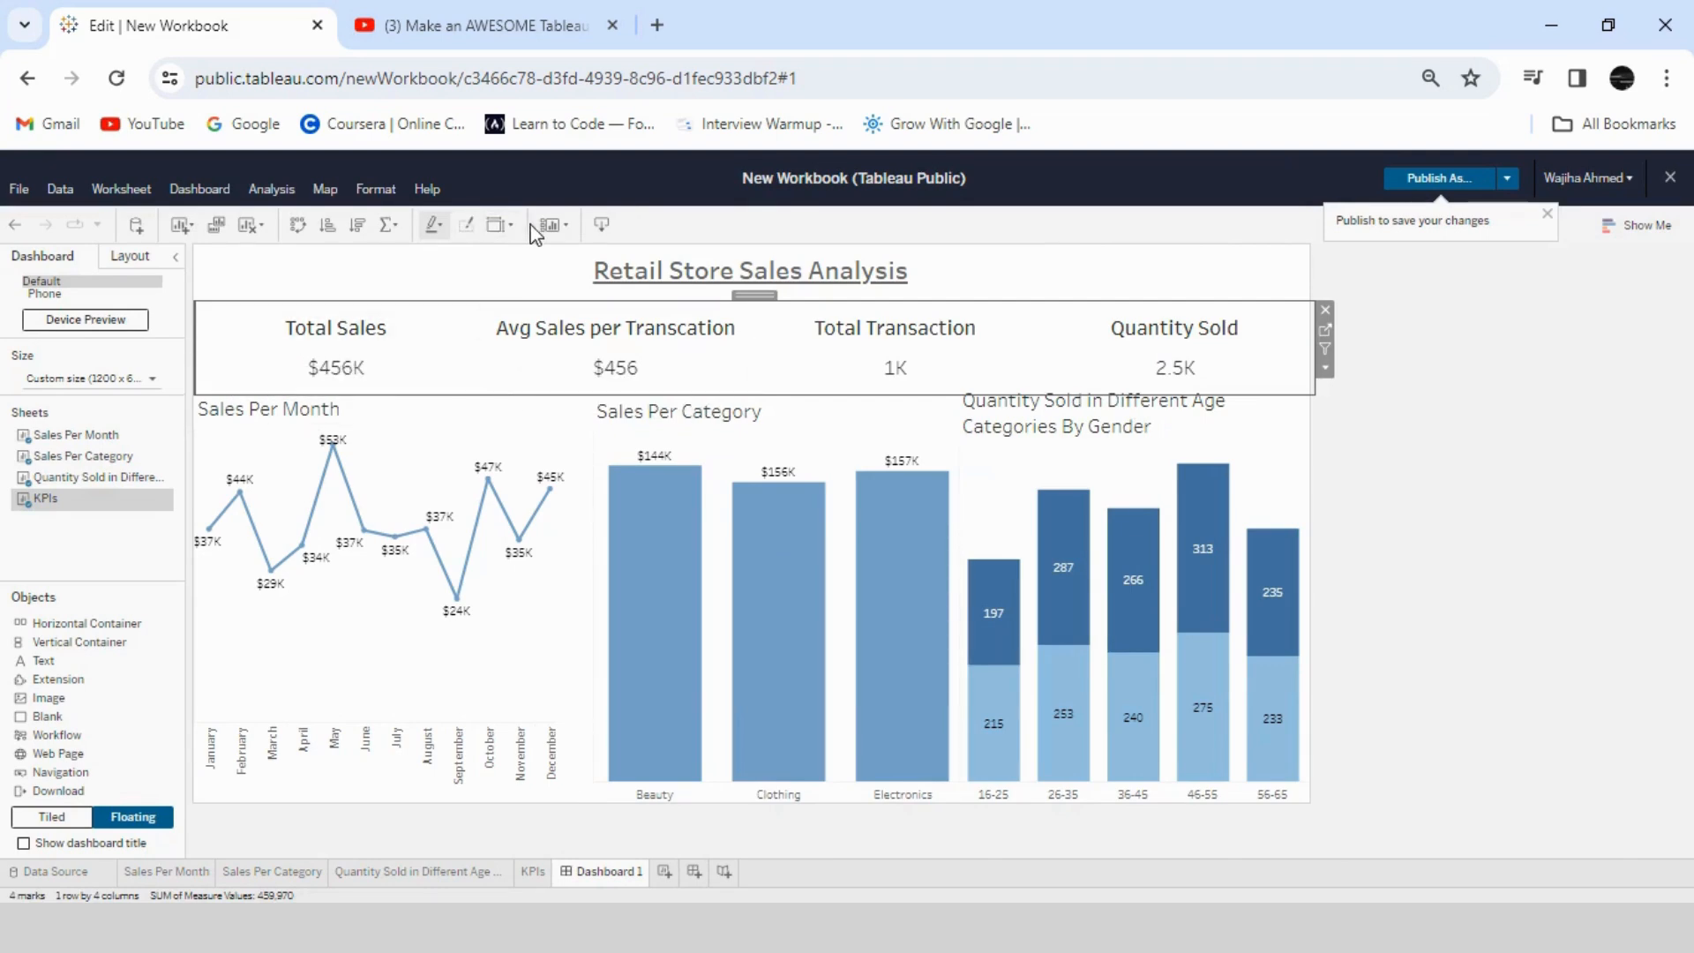
# - Set the dashboard's background shading to light grey #F5F5F5
pyautogui.click(372, 189)
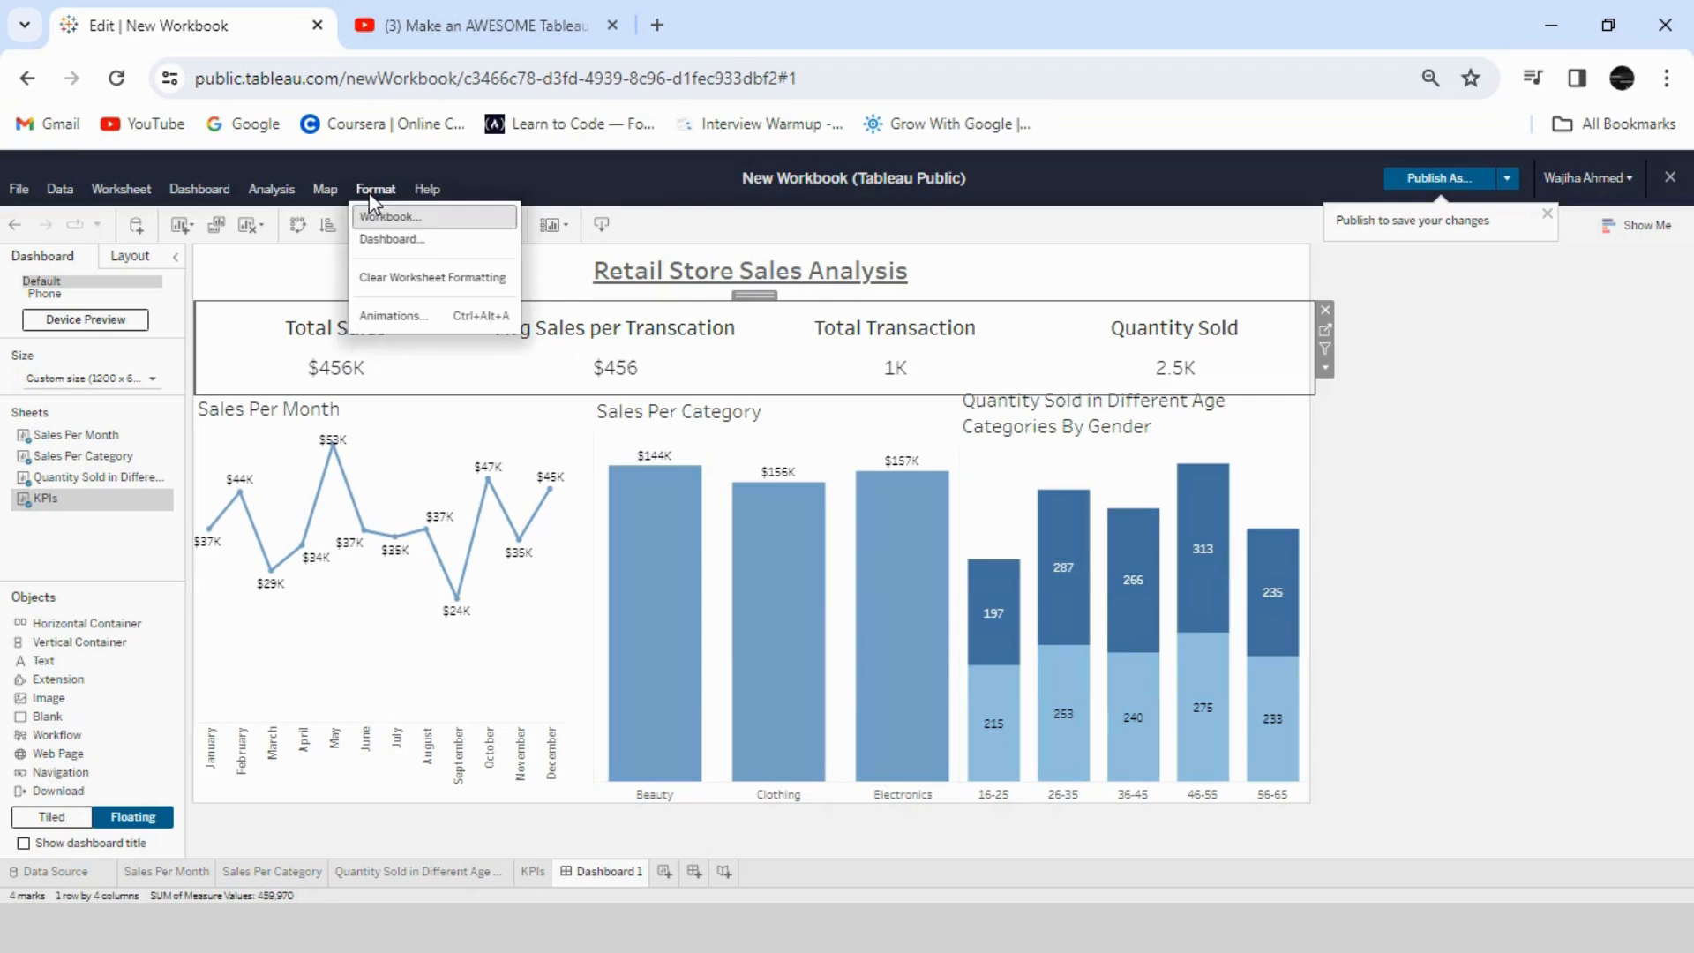
pyautogui.click(391, 240)
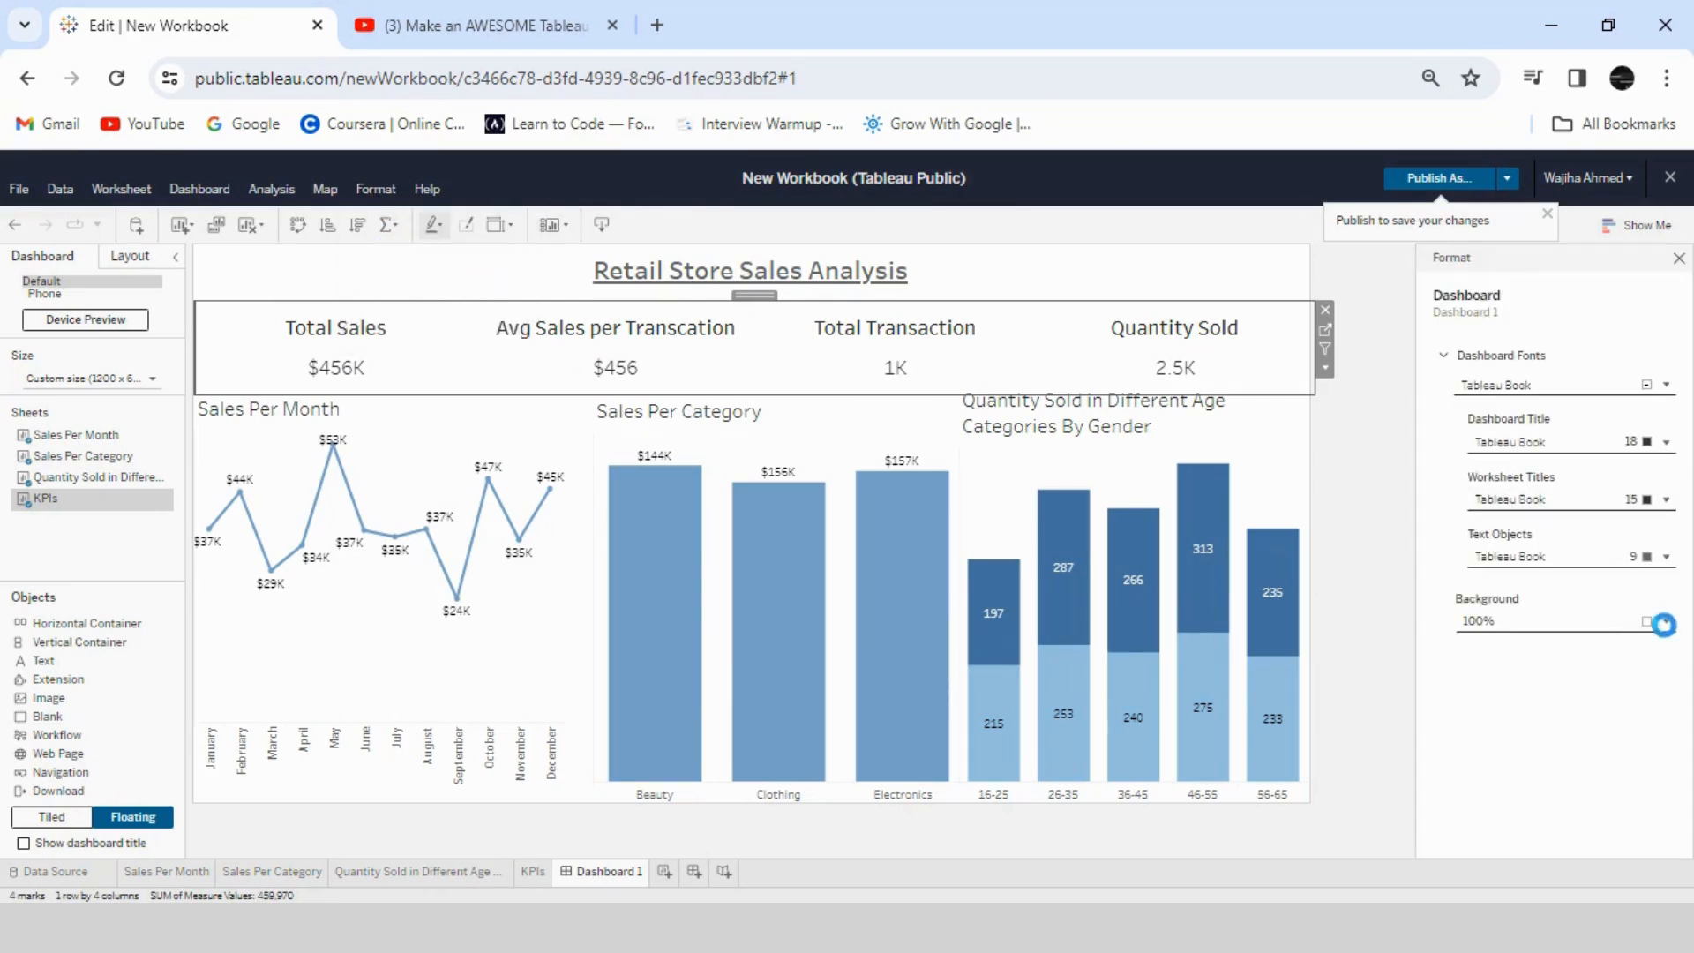
pyautogui.click(1668, 622)
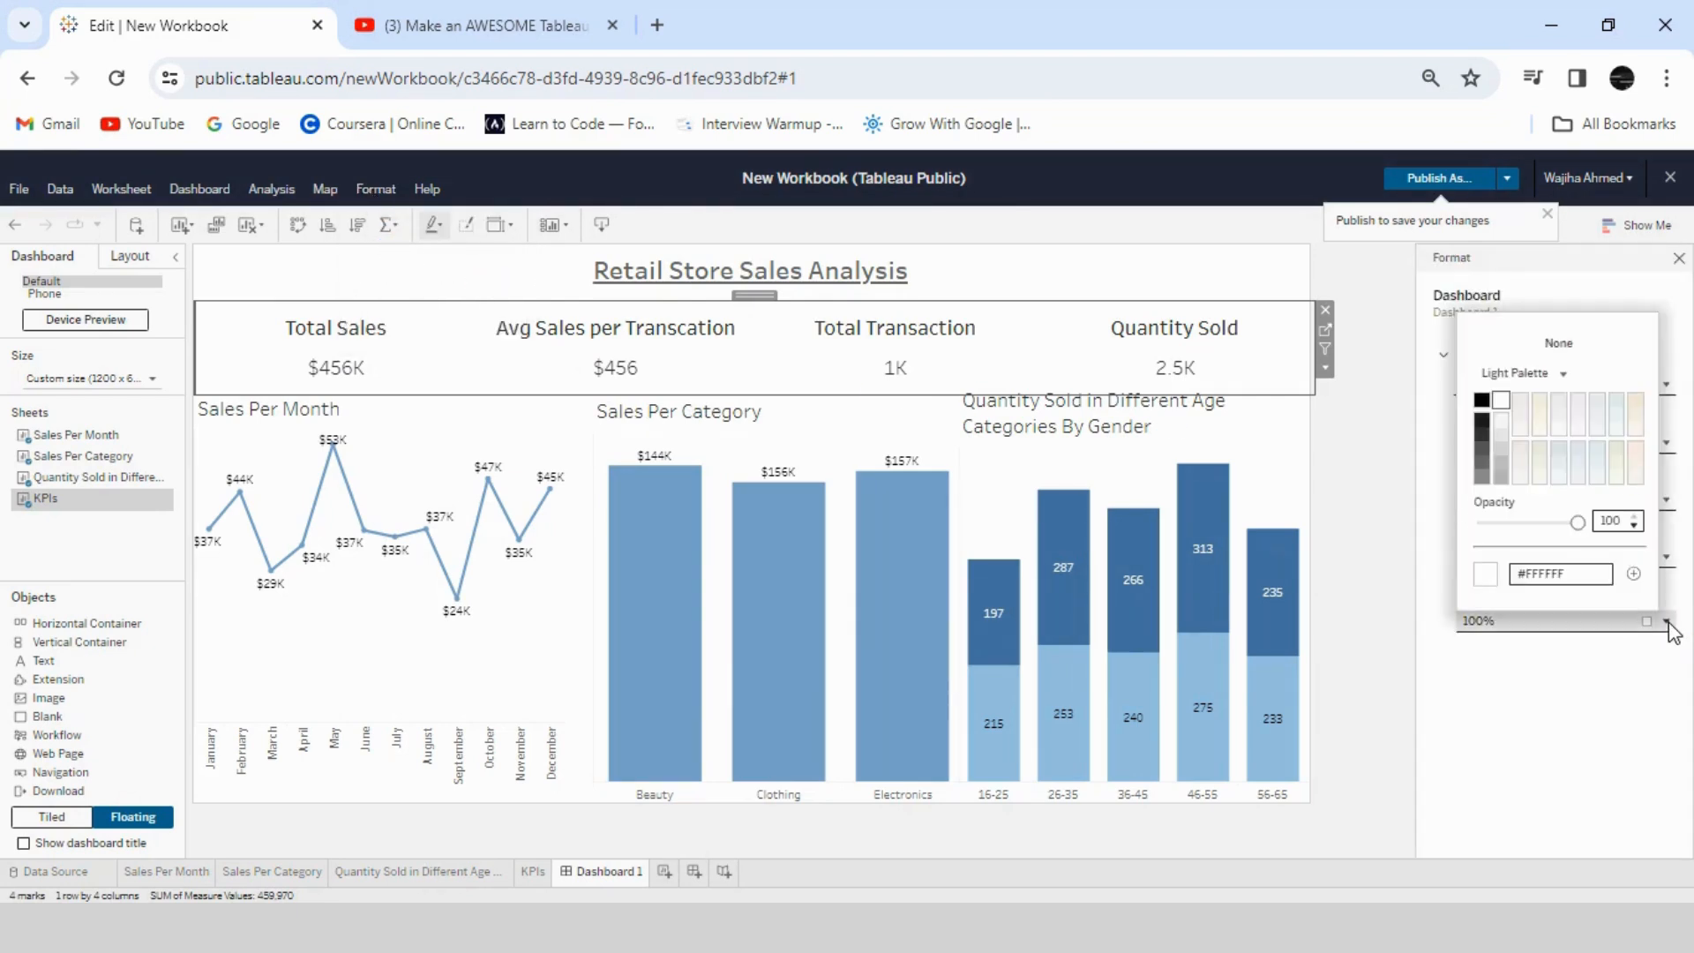
pyautogui.click(1501, 420)
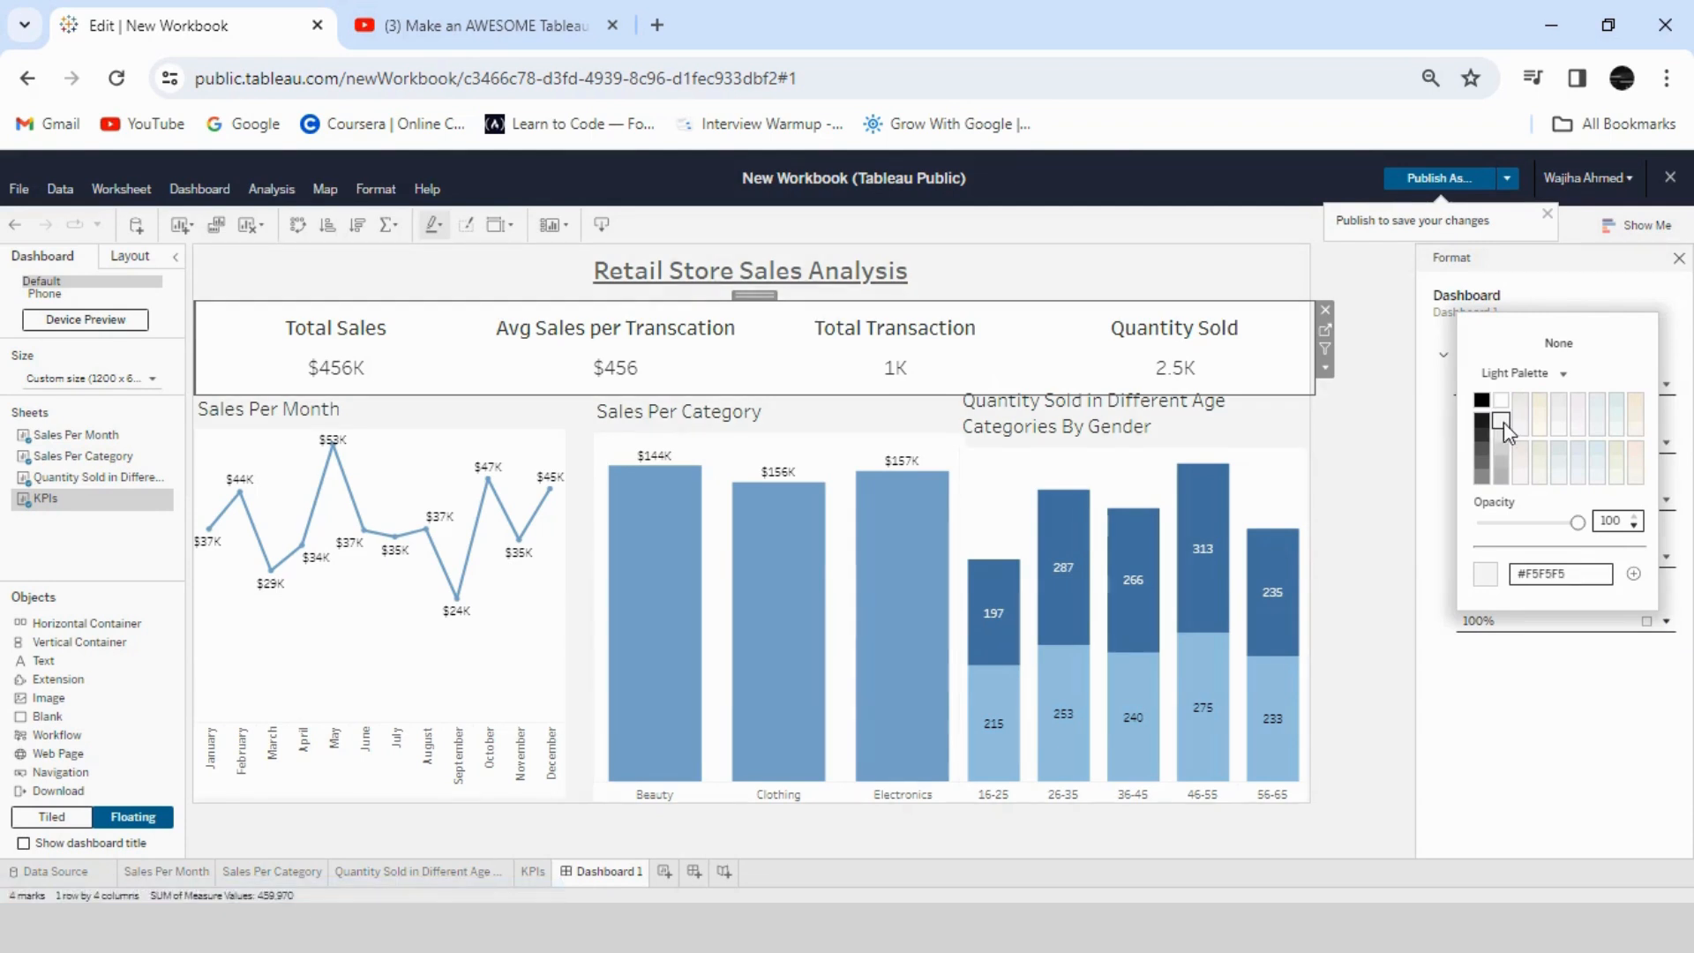
# - Shift the Sales Per Category sheet slightly towards Sales Per Month to even the gaps between the charts and clear the selection
pyautogui.click(863, 426)
pyautogui.moveTo(775, 381); pyautogui.dragTo(756, 381)
pyautogui.click(760, 383)
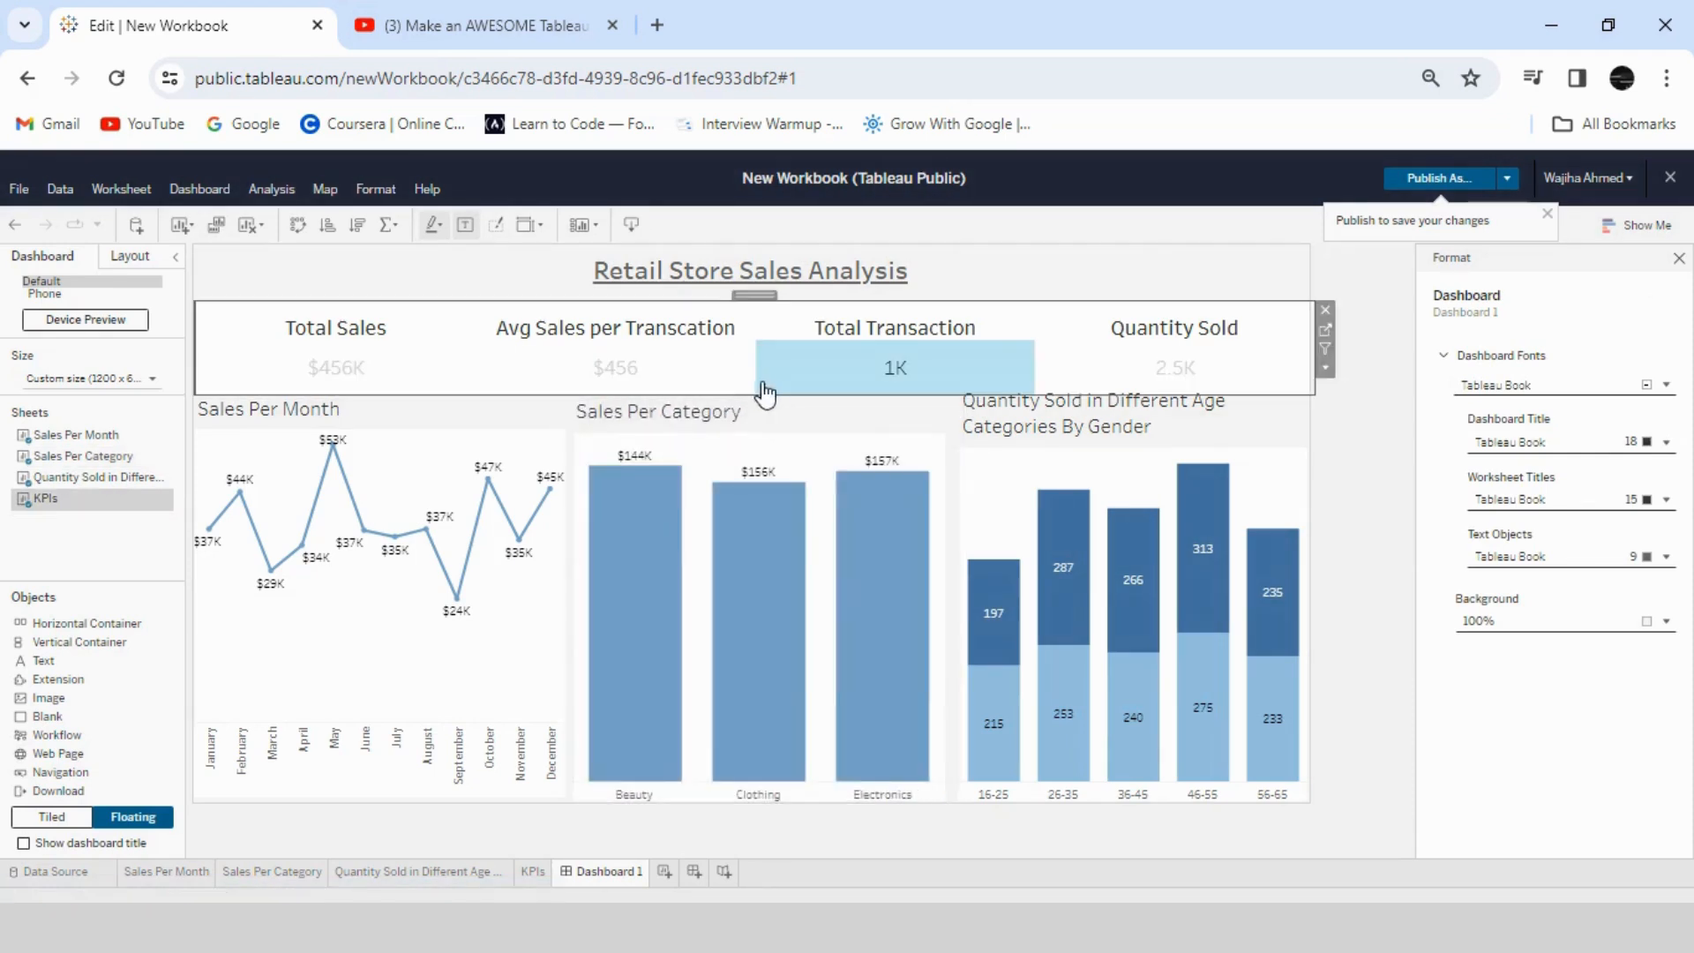
pyautogui.click(756, 408)
pyautogui.moveTo(756, 385); pyautogui.dragTo(761, 382)
pyautogui.click(776, 836)
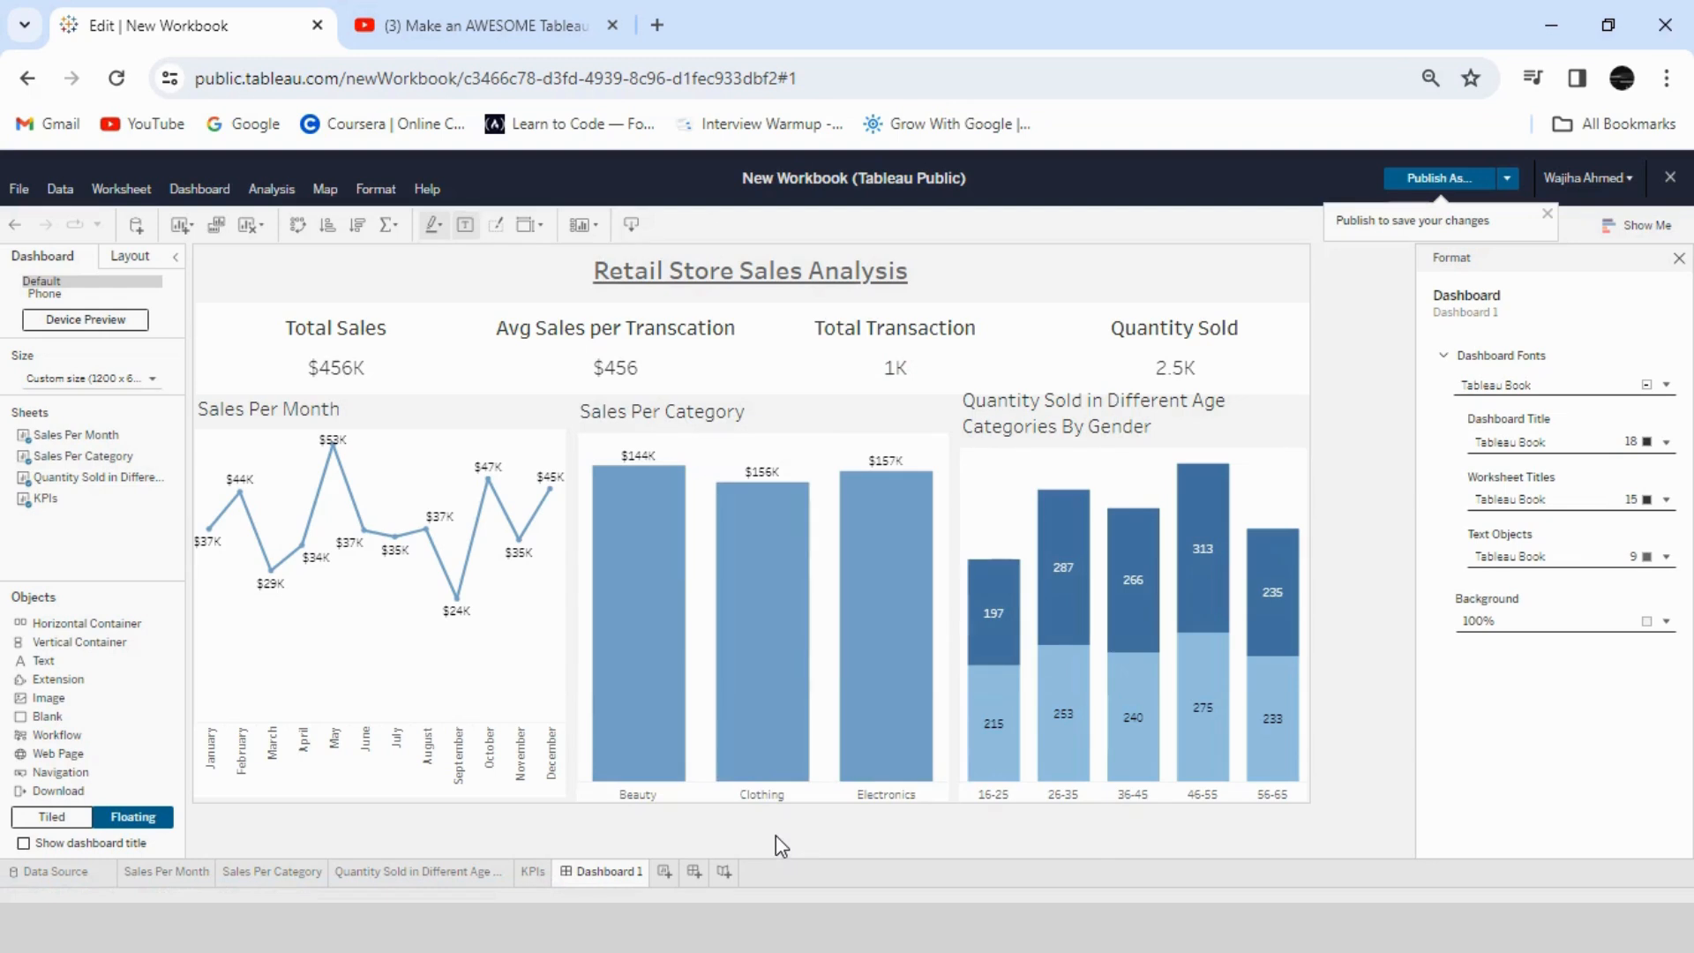
# - Lower the upper edge of the Quantity Sold in Different Age Categories By Gender sheet so it clears the KPIs
pyautogui.click(1125, 437)
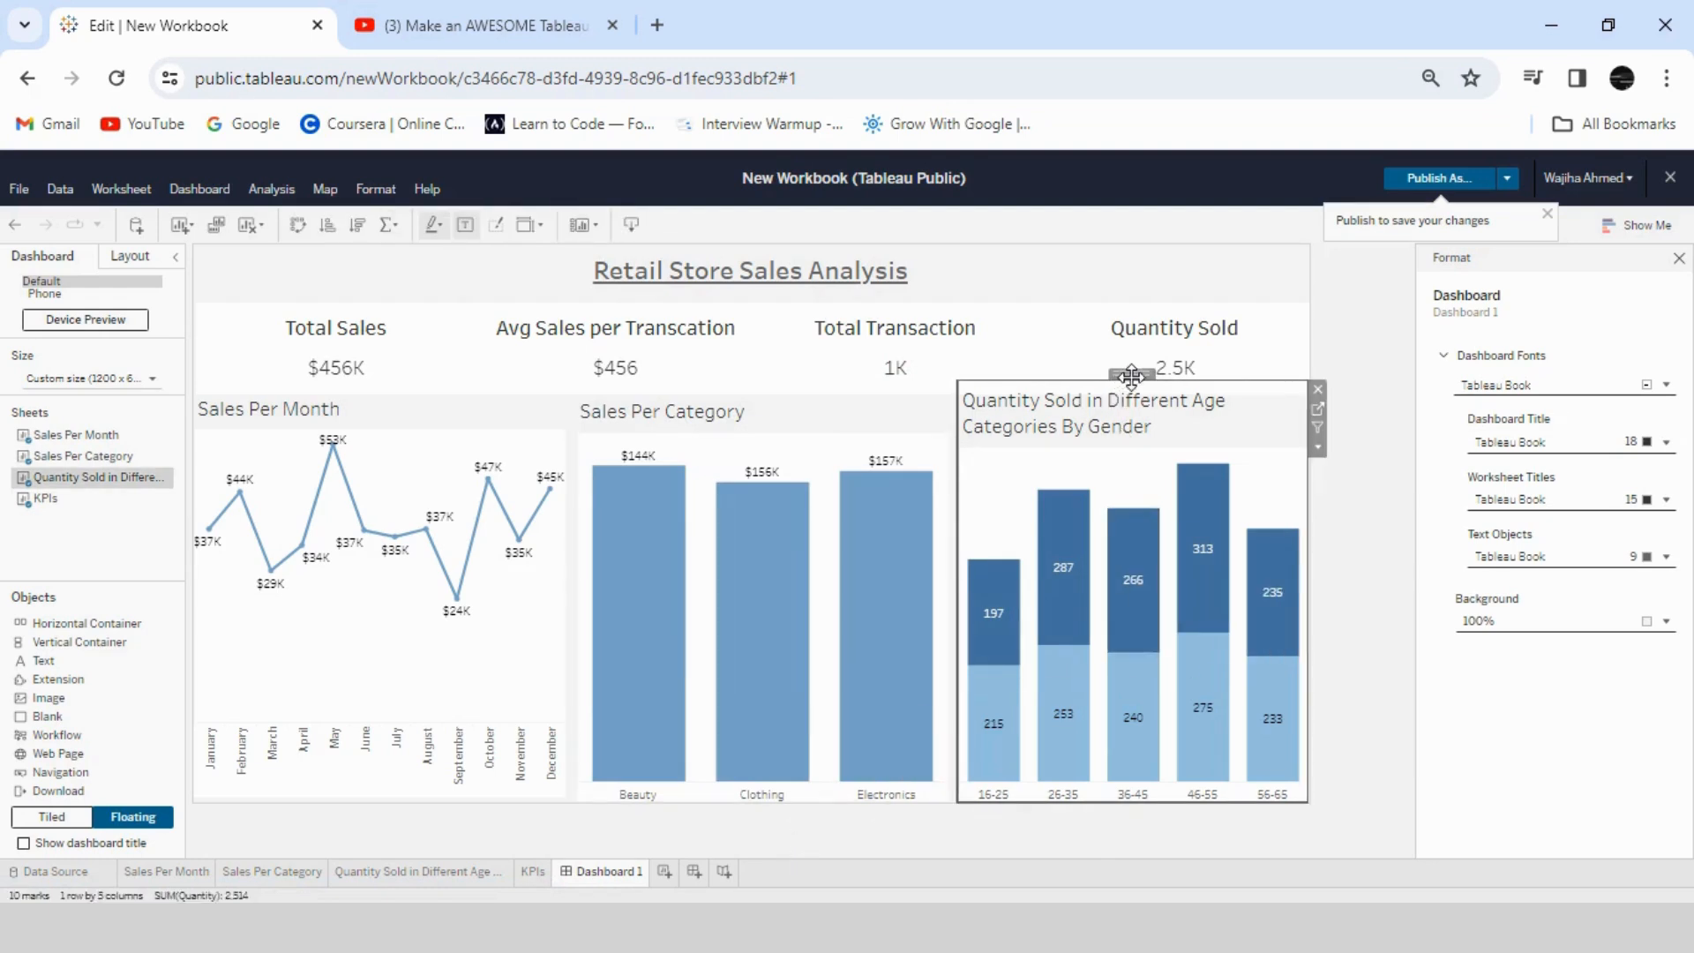
pyautogui.moveTo(1102, 377); pyautogui.dragTo(1100, 403)
pyautogui.click(1344, 545)
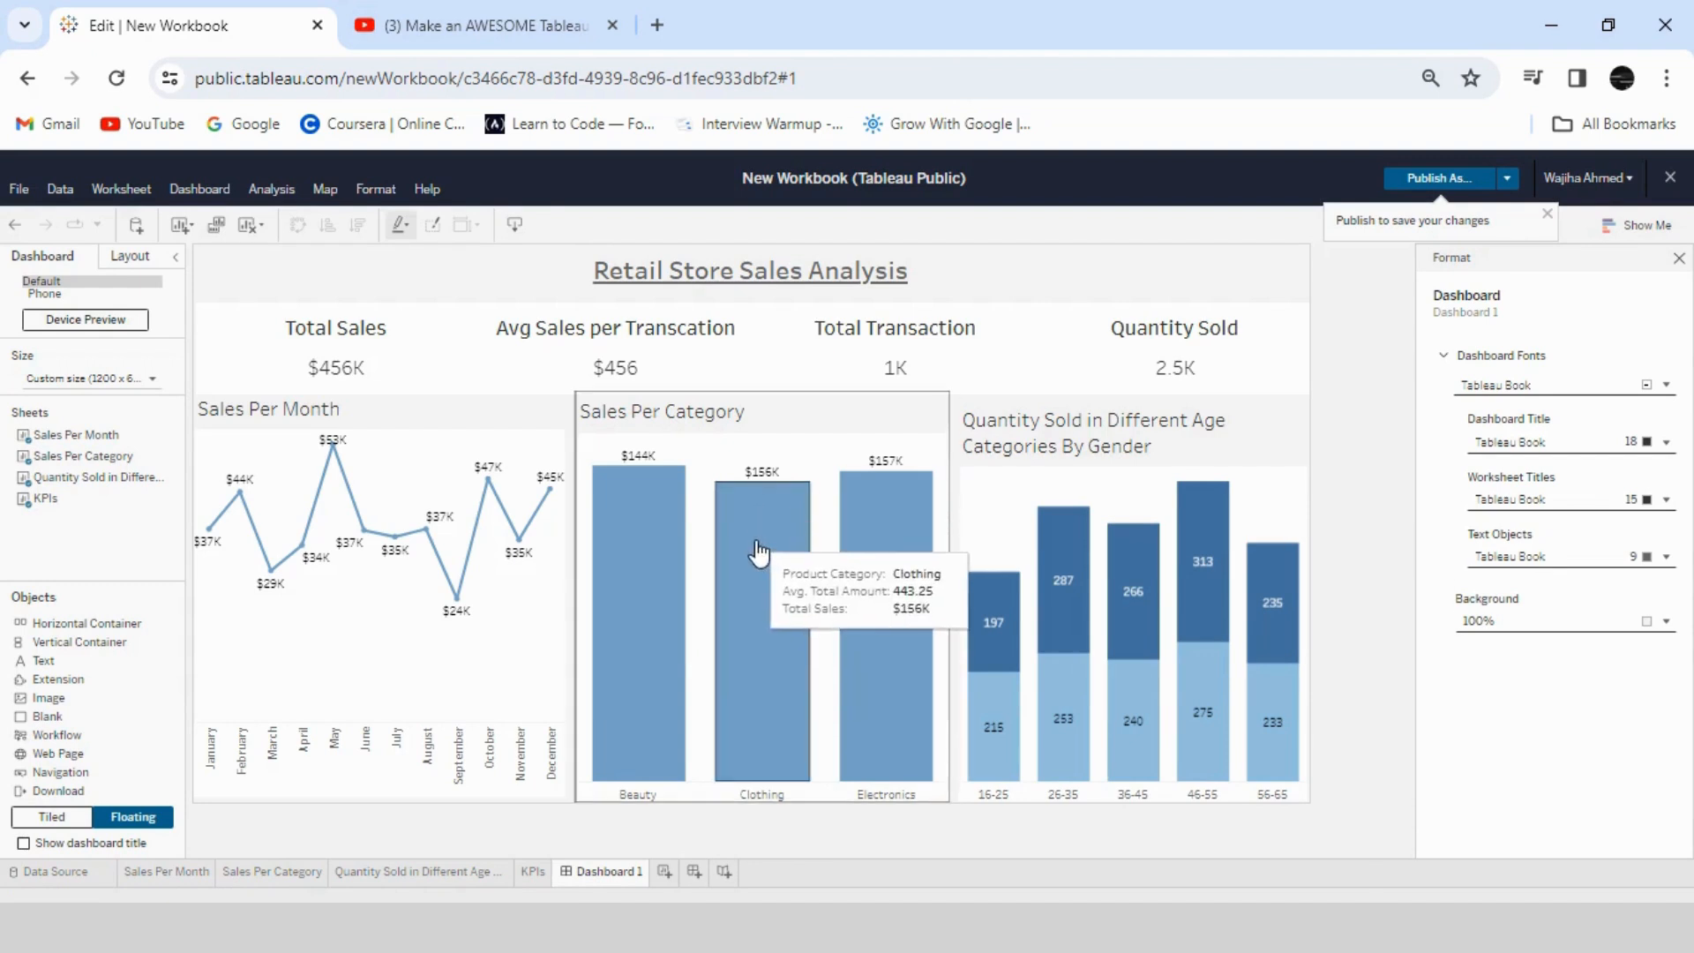
# - Use the Sales Per Category sheet as a dashboard filter and try it with the Clothing and Beauty bars
pyautogui.click(757, 604)
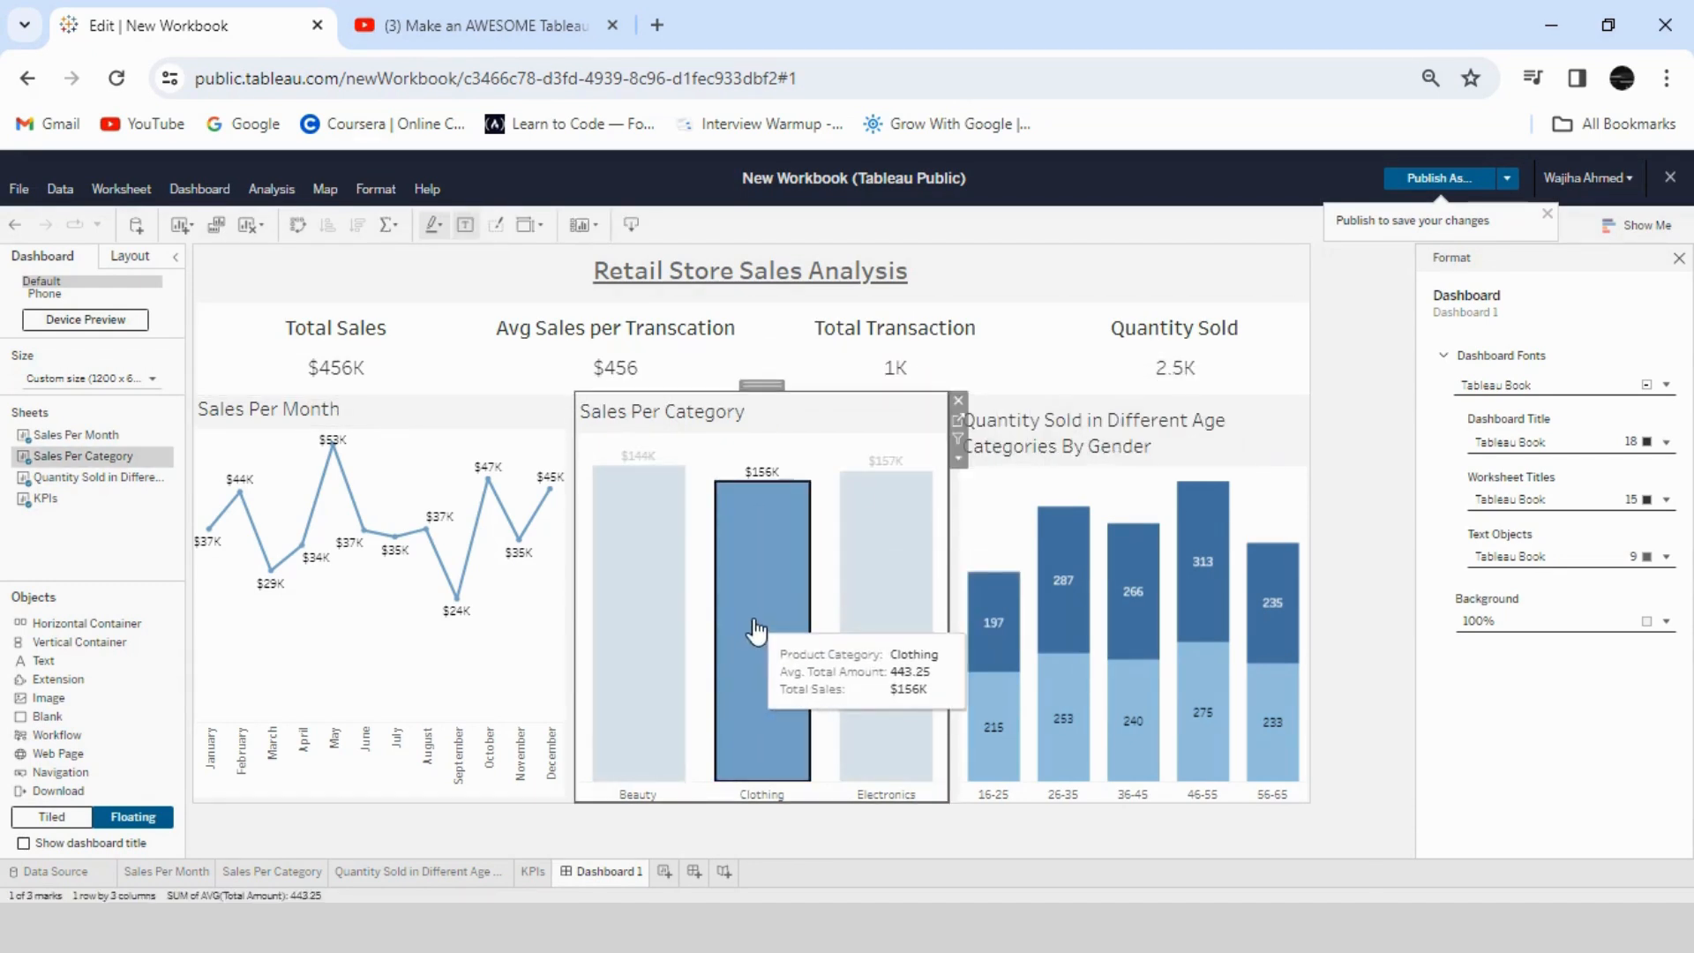
pyautogui.click(958, 438)
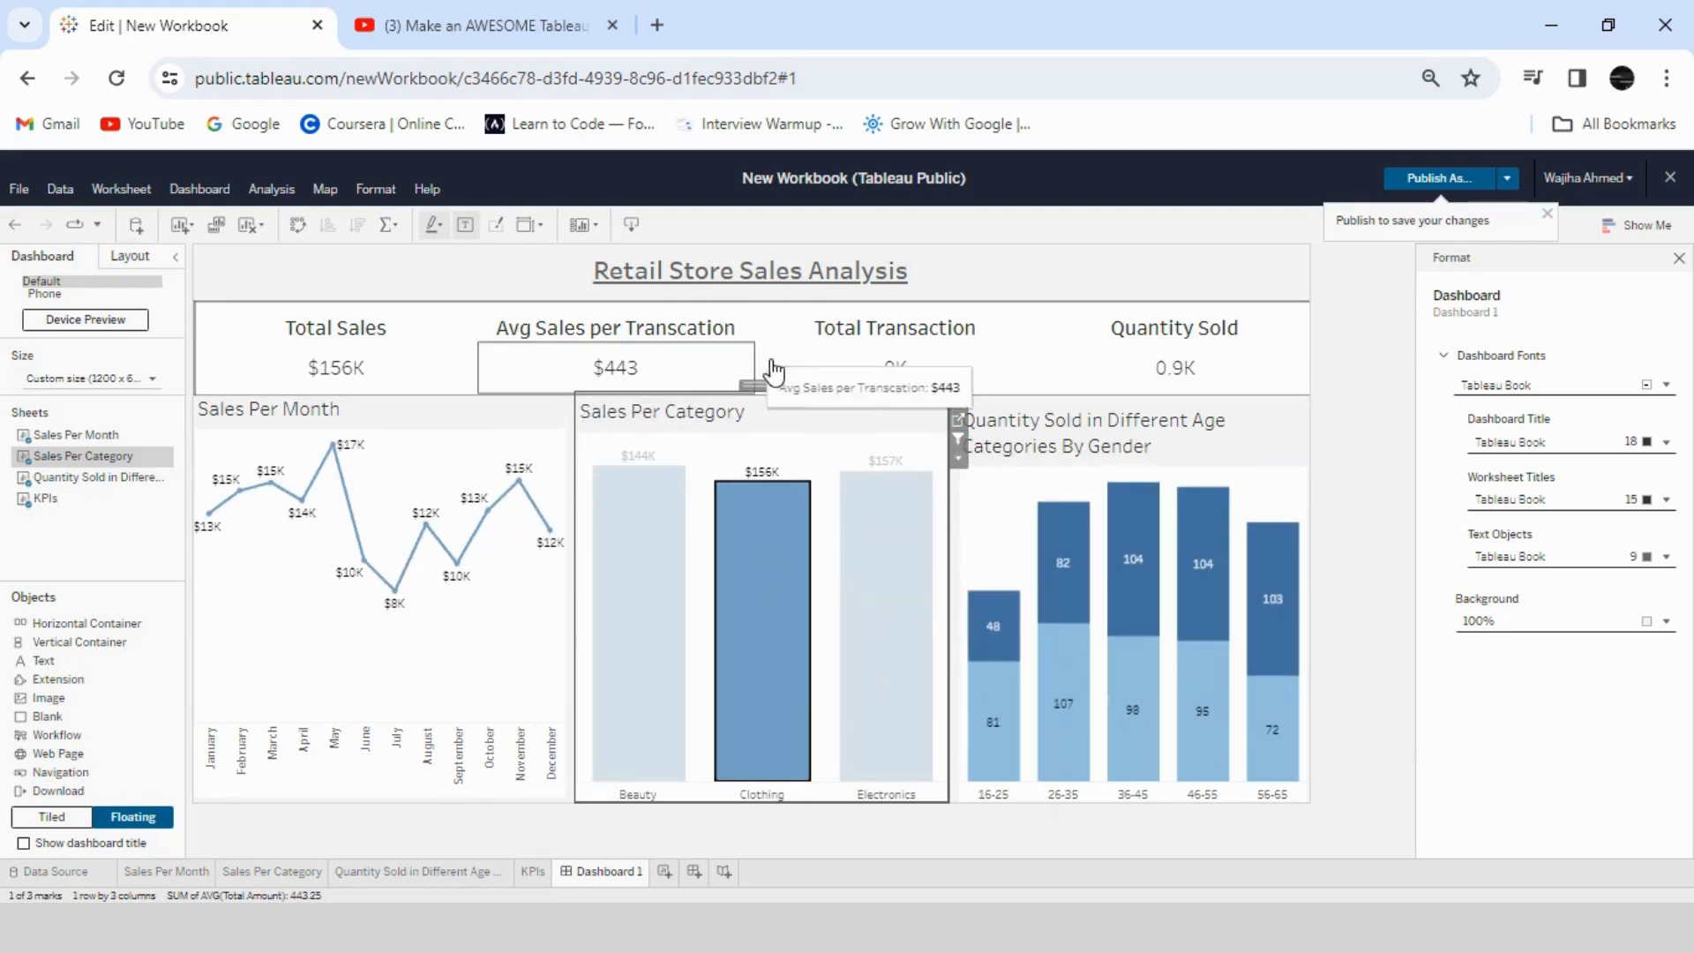
pyautogui.click(622, 624)
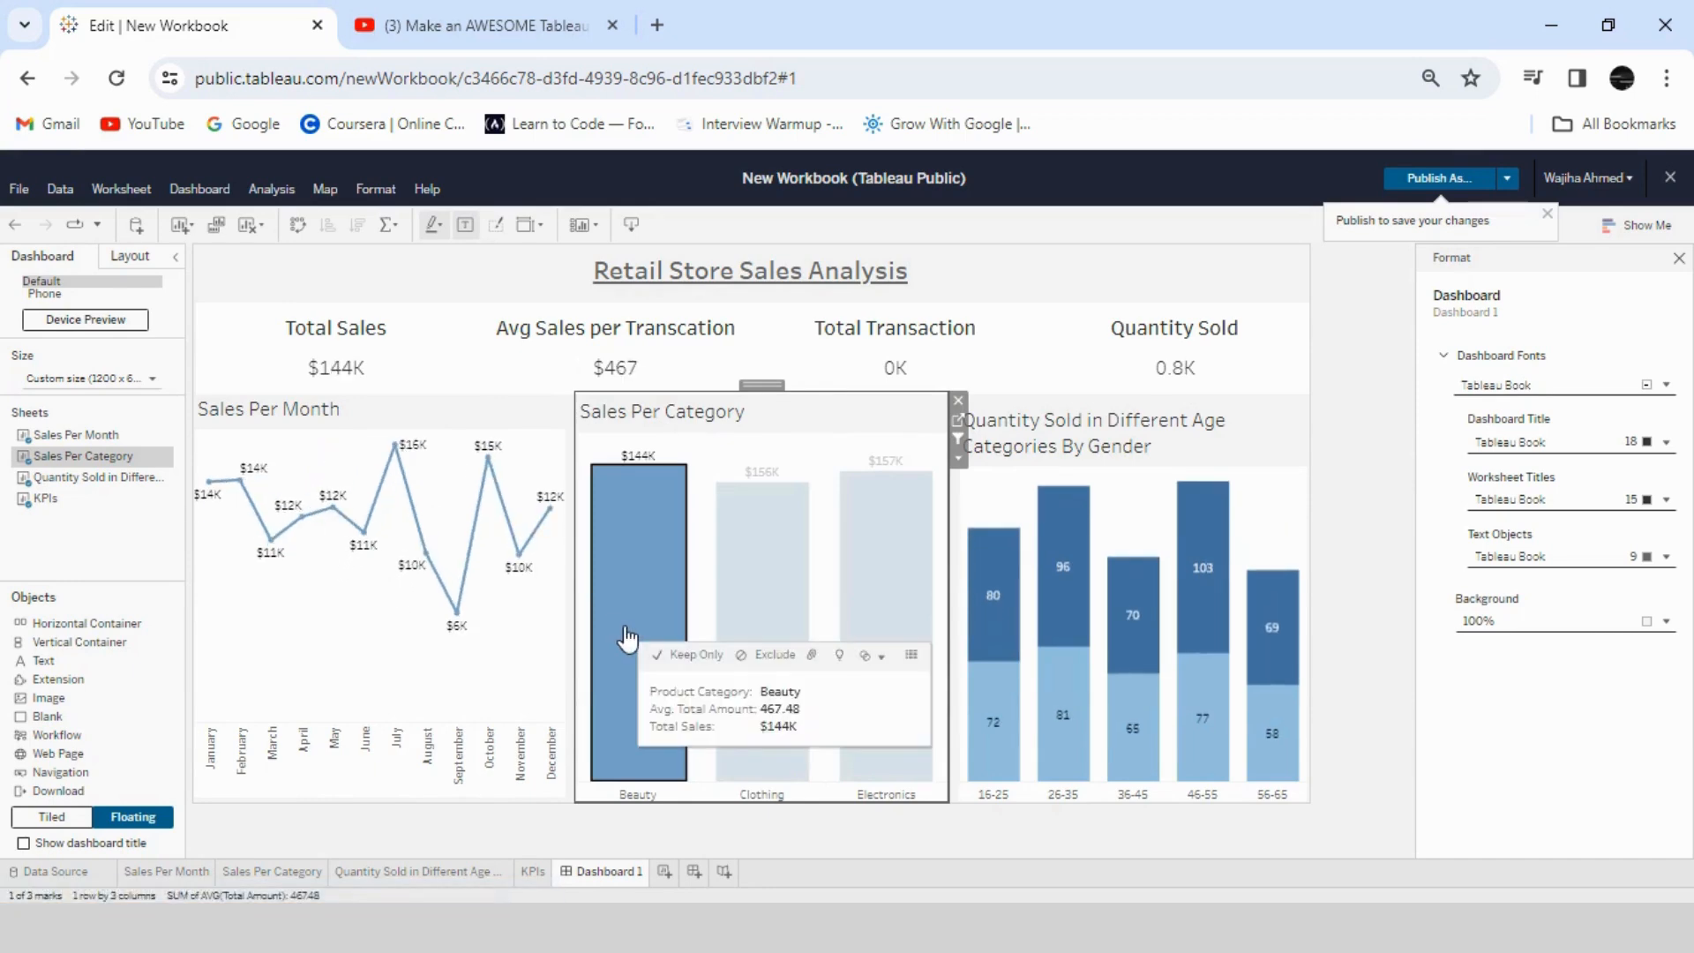
# - Use the Sales Per Month sheet as a filter, try September, June and April, and clear the category and month selections
pyautogui.click(457, 615)
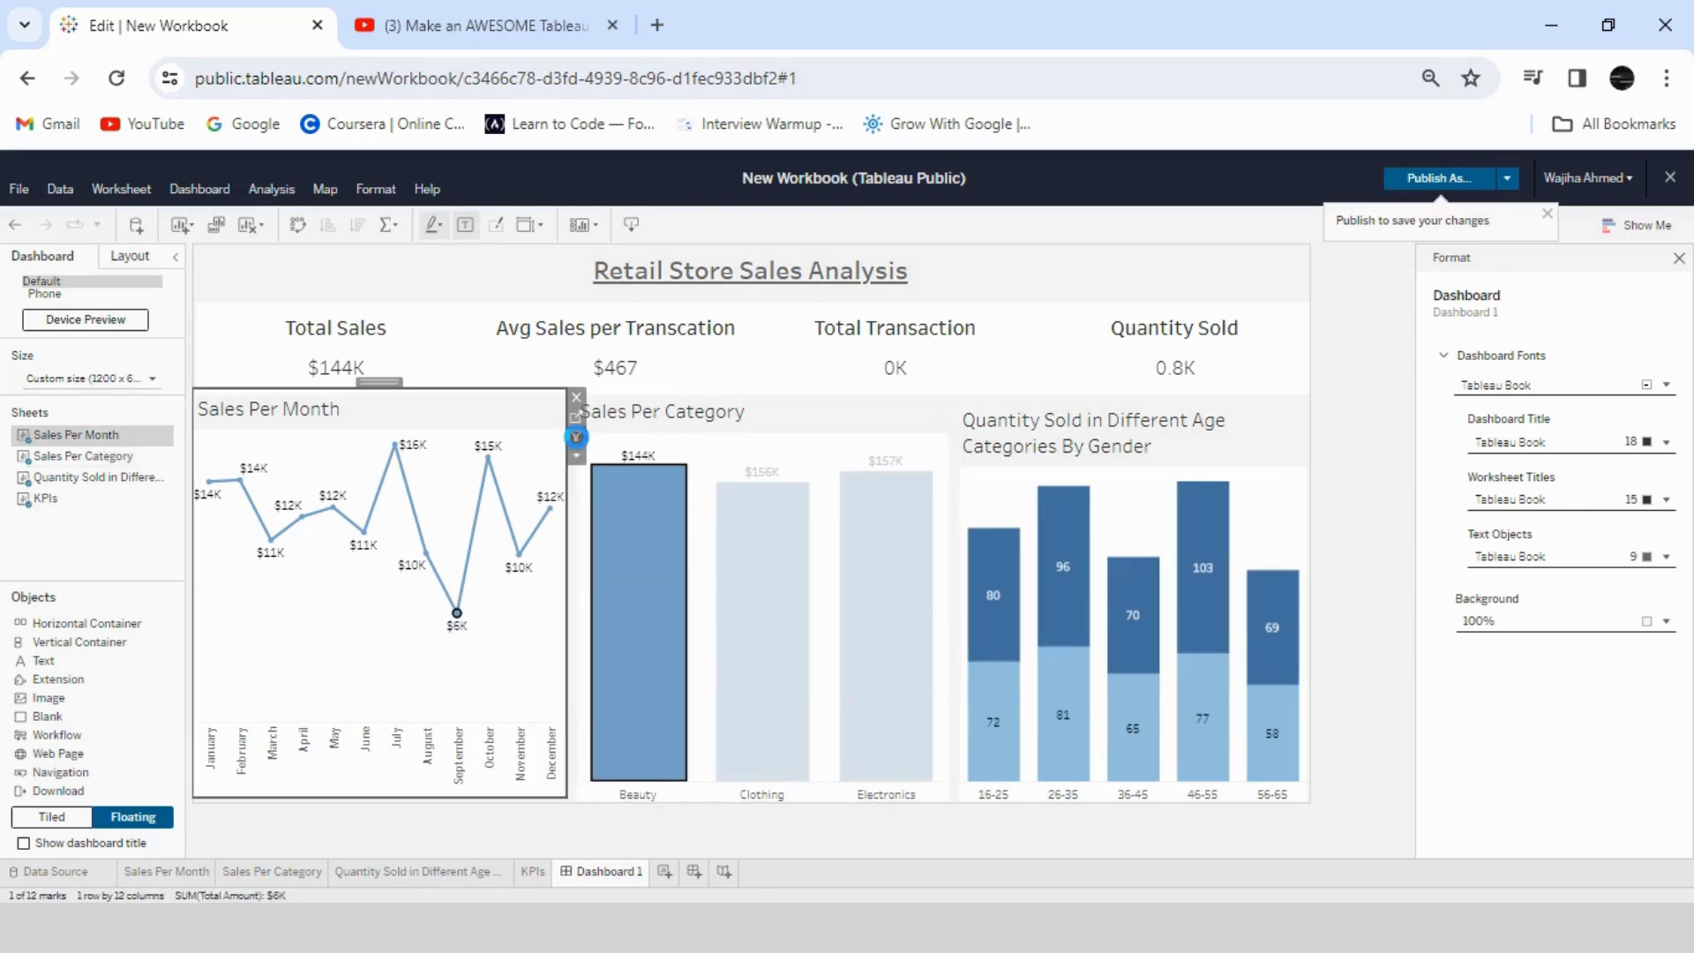
pyautogui.click(575, 436)
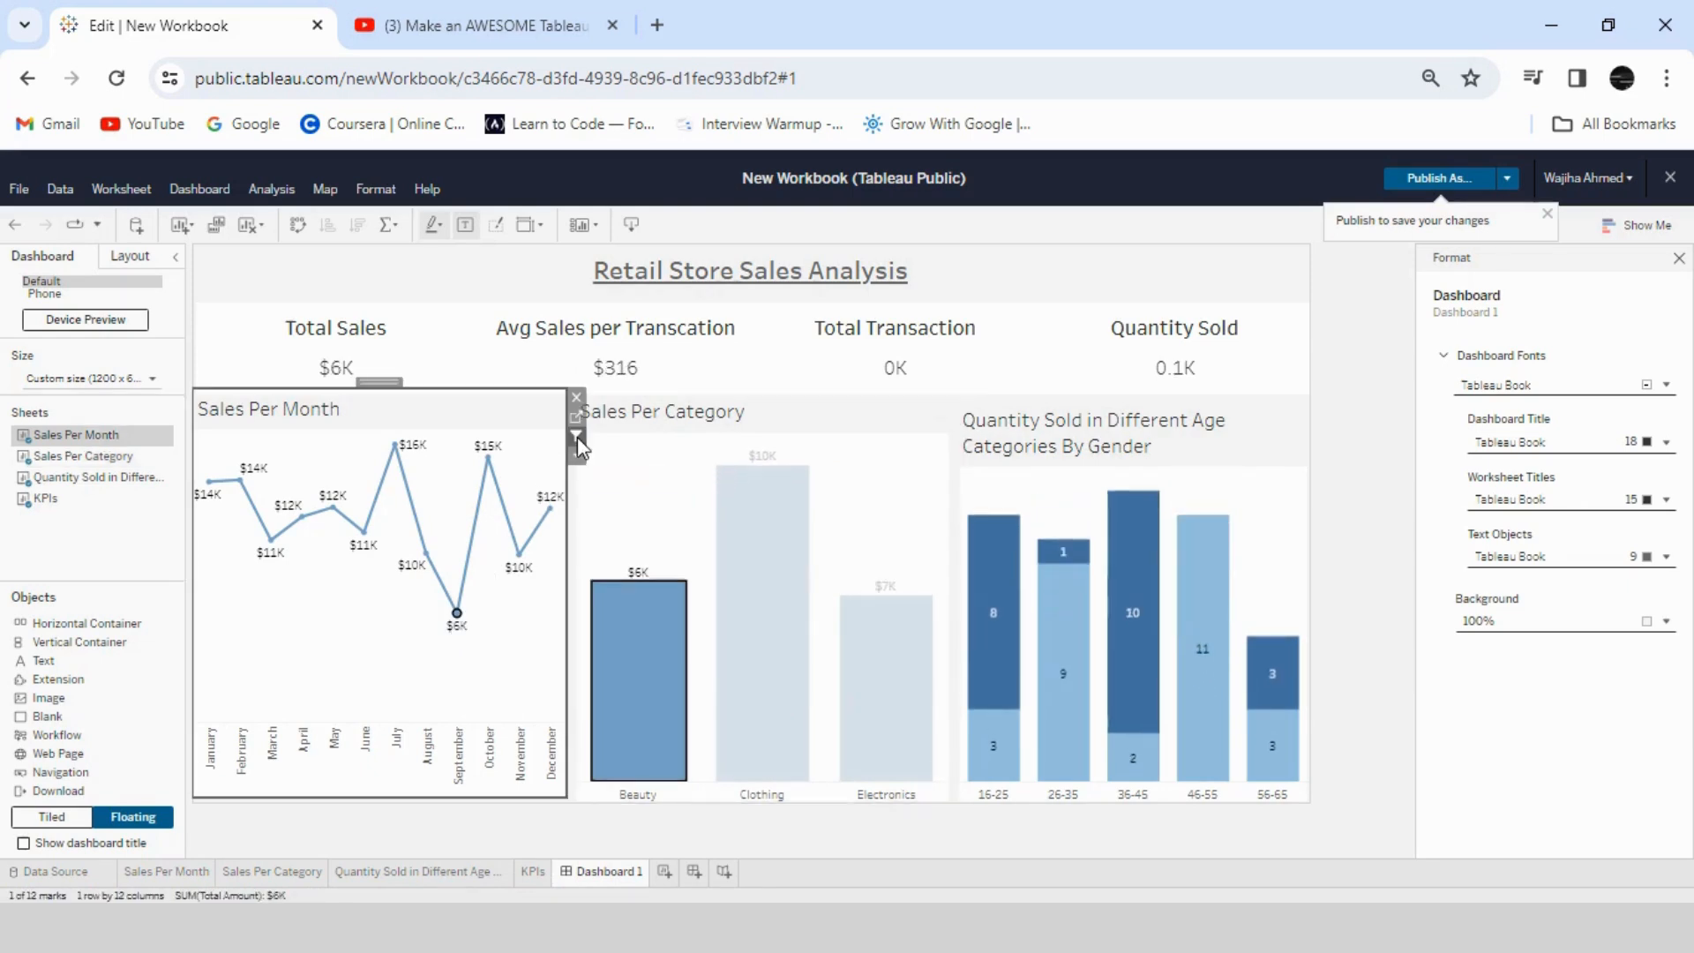
pyautogui.click(366, 533)
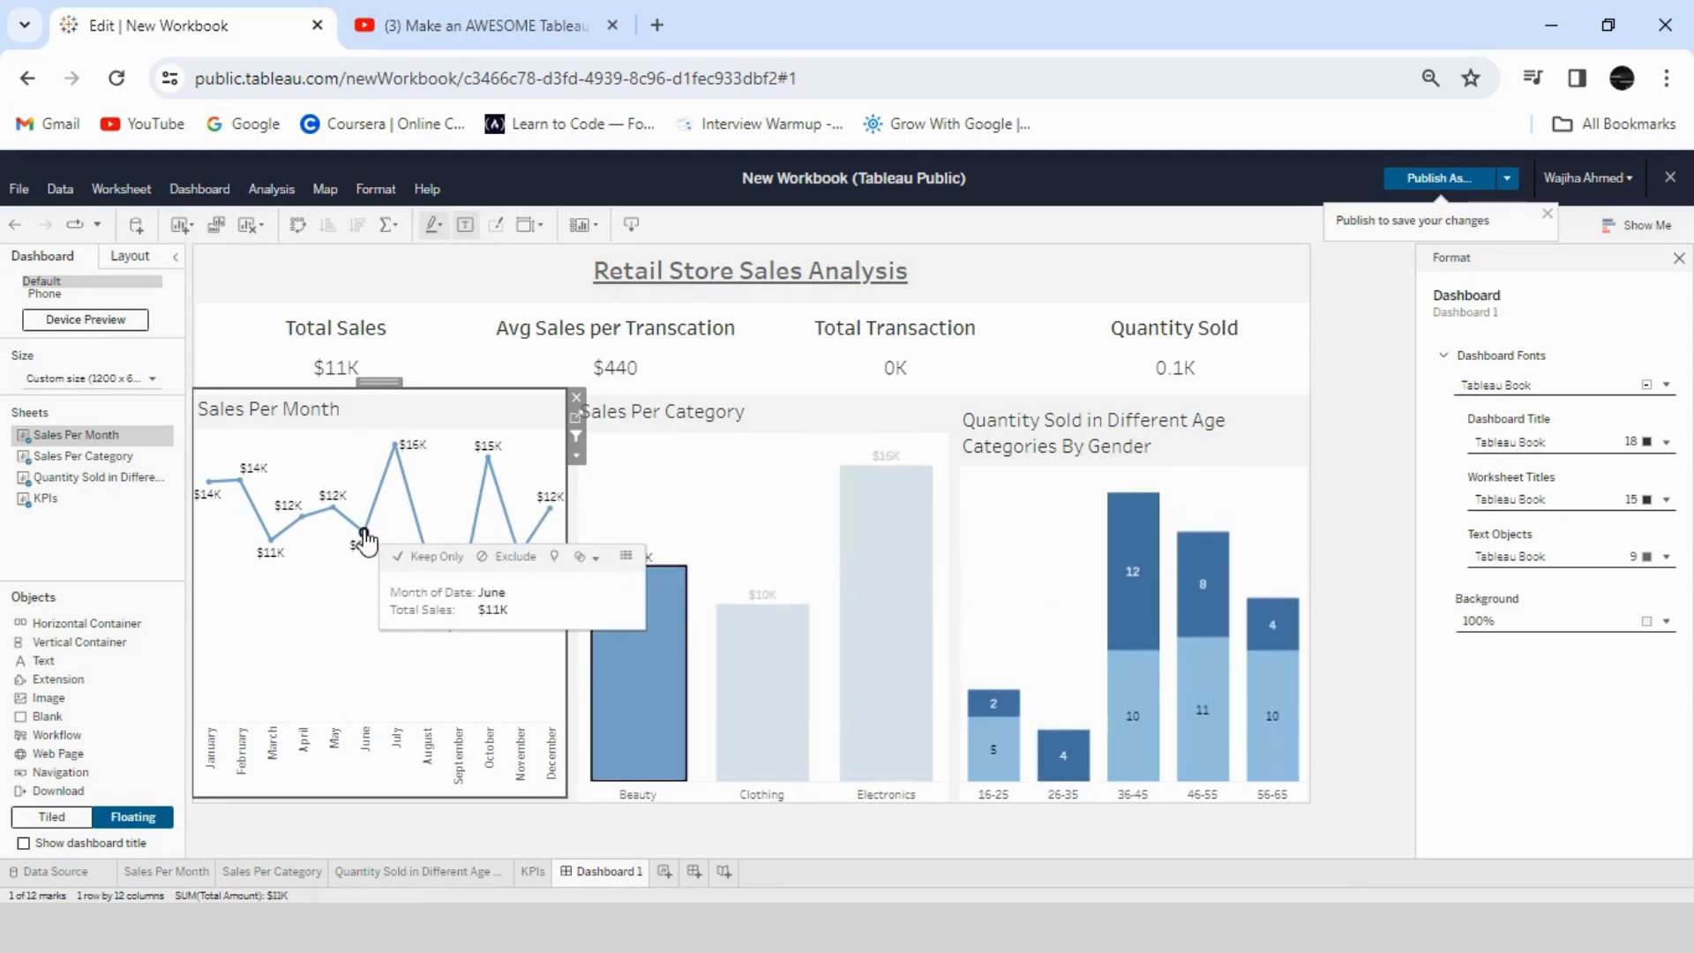
pyautogui.click(649, 705)
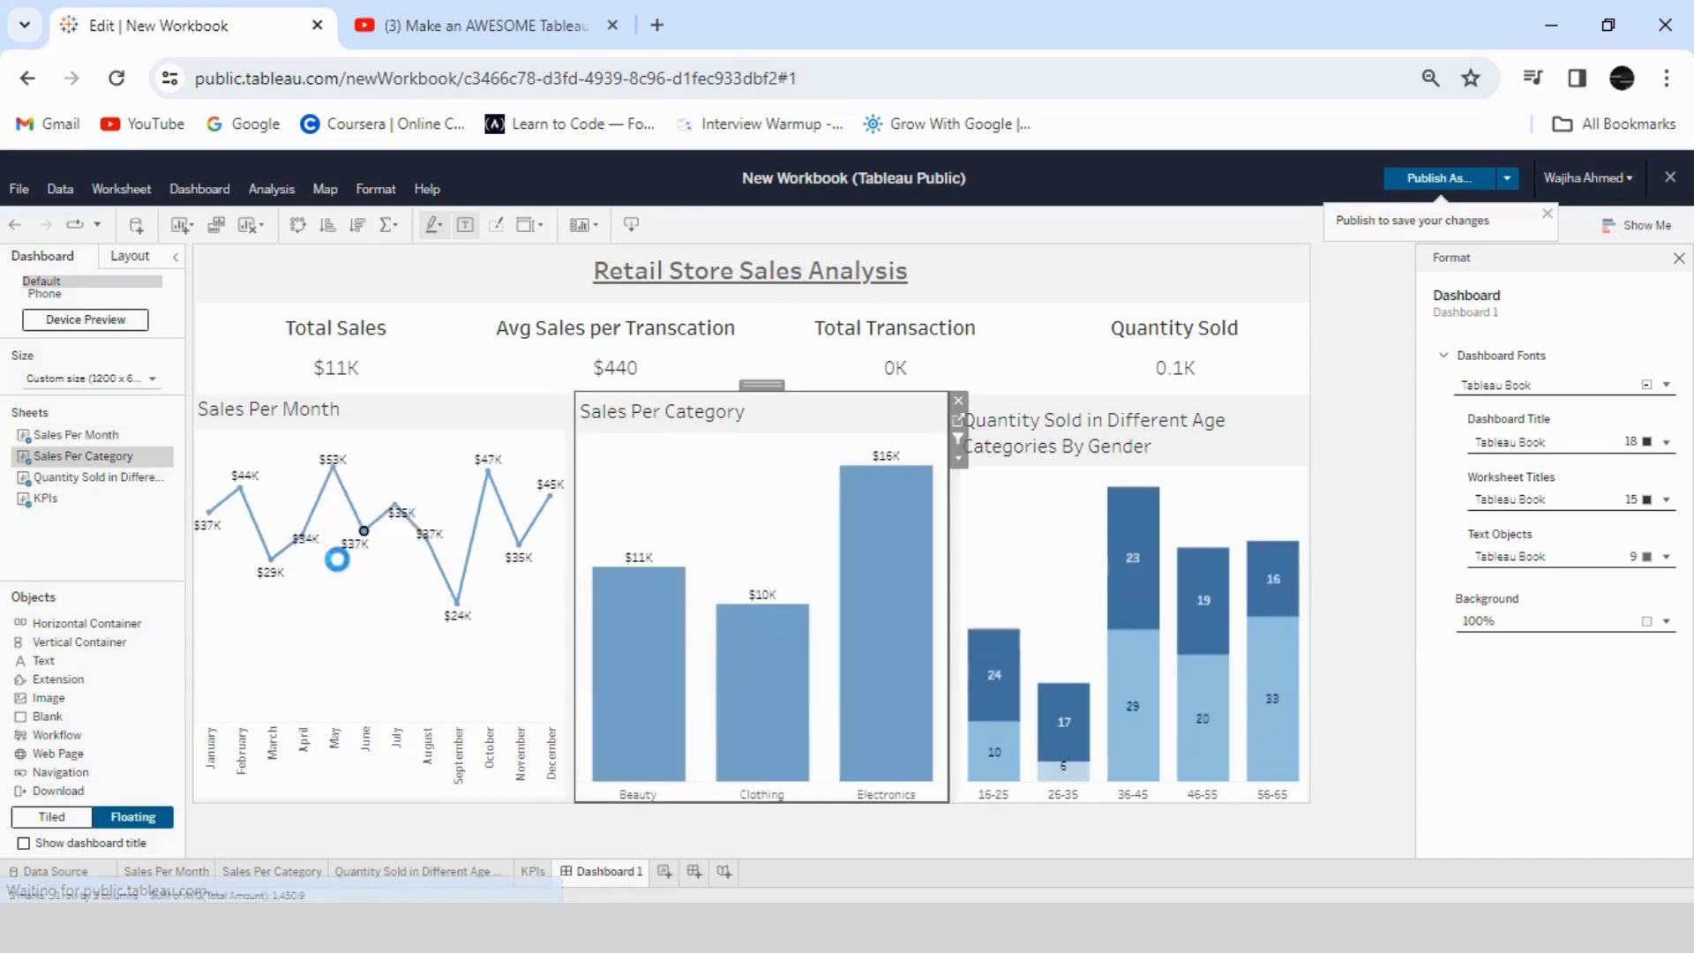
pyautogui.click(302, 547)
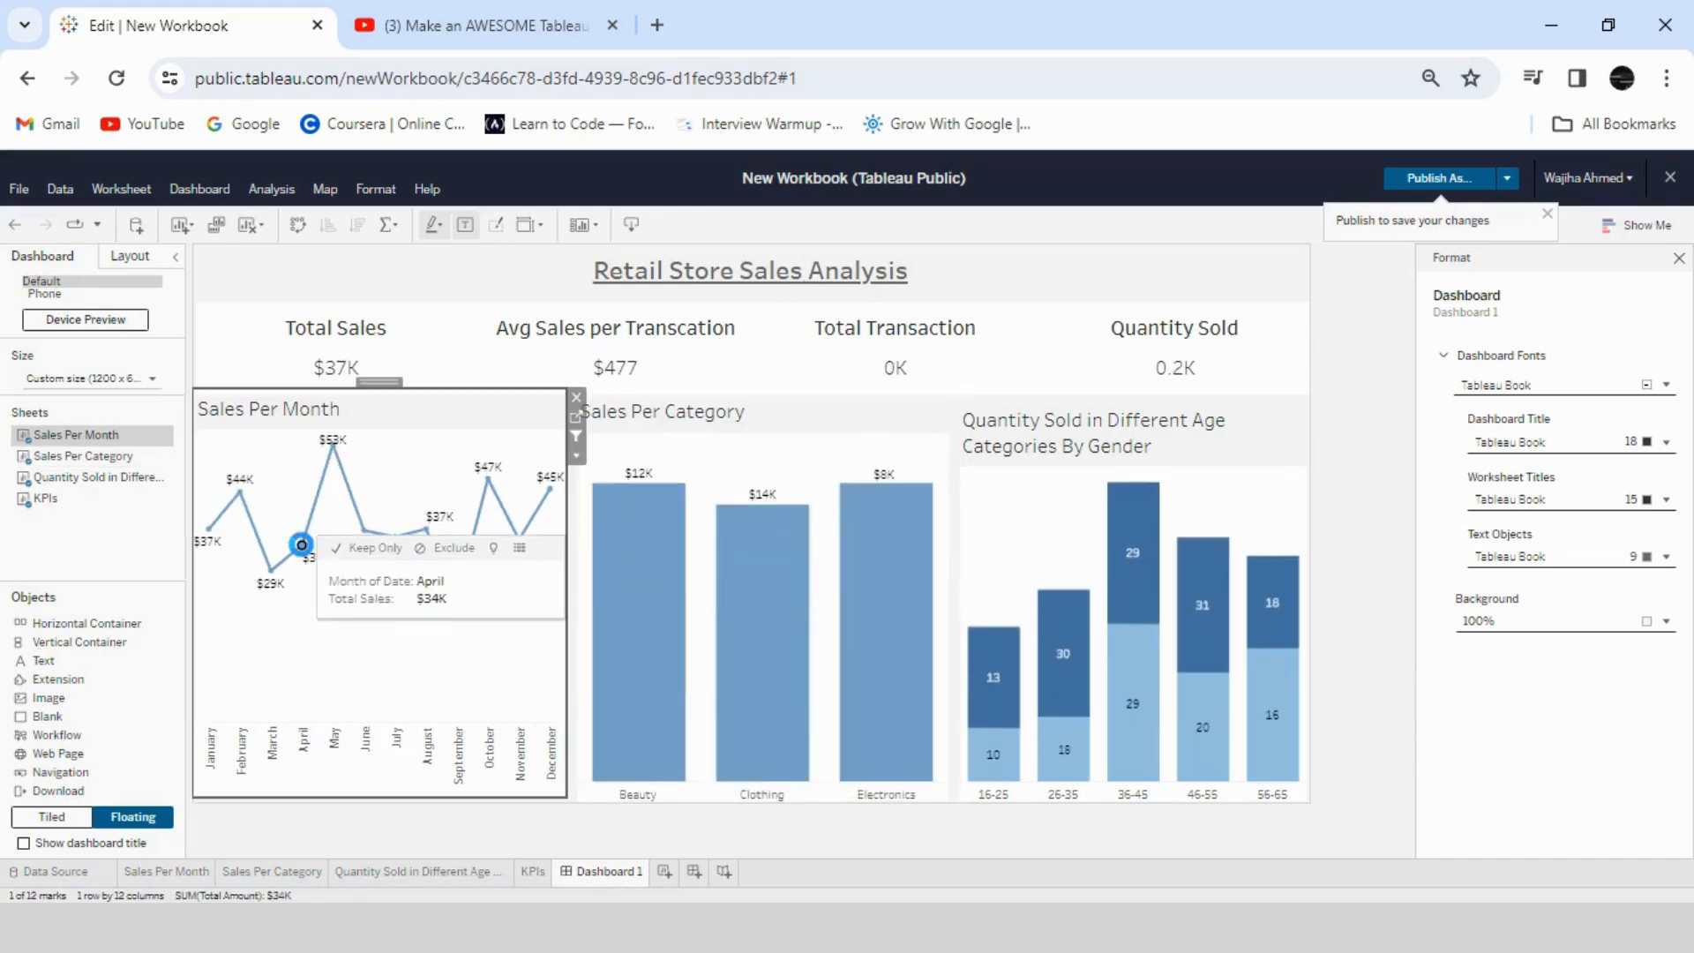
pyautogui.click(303, 547)
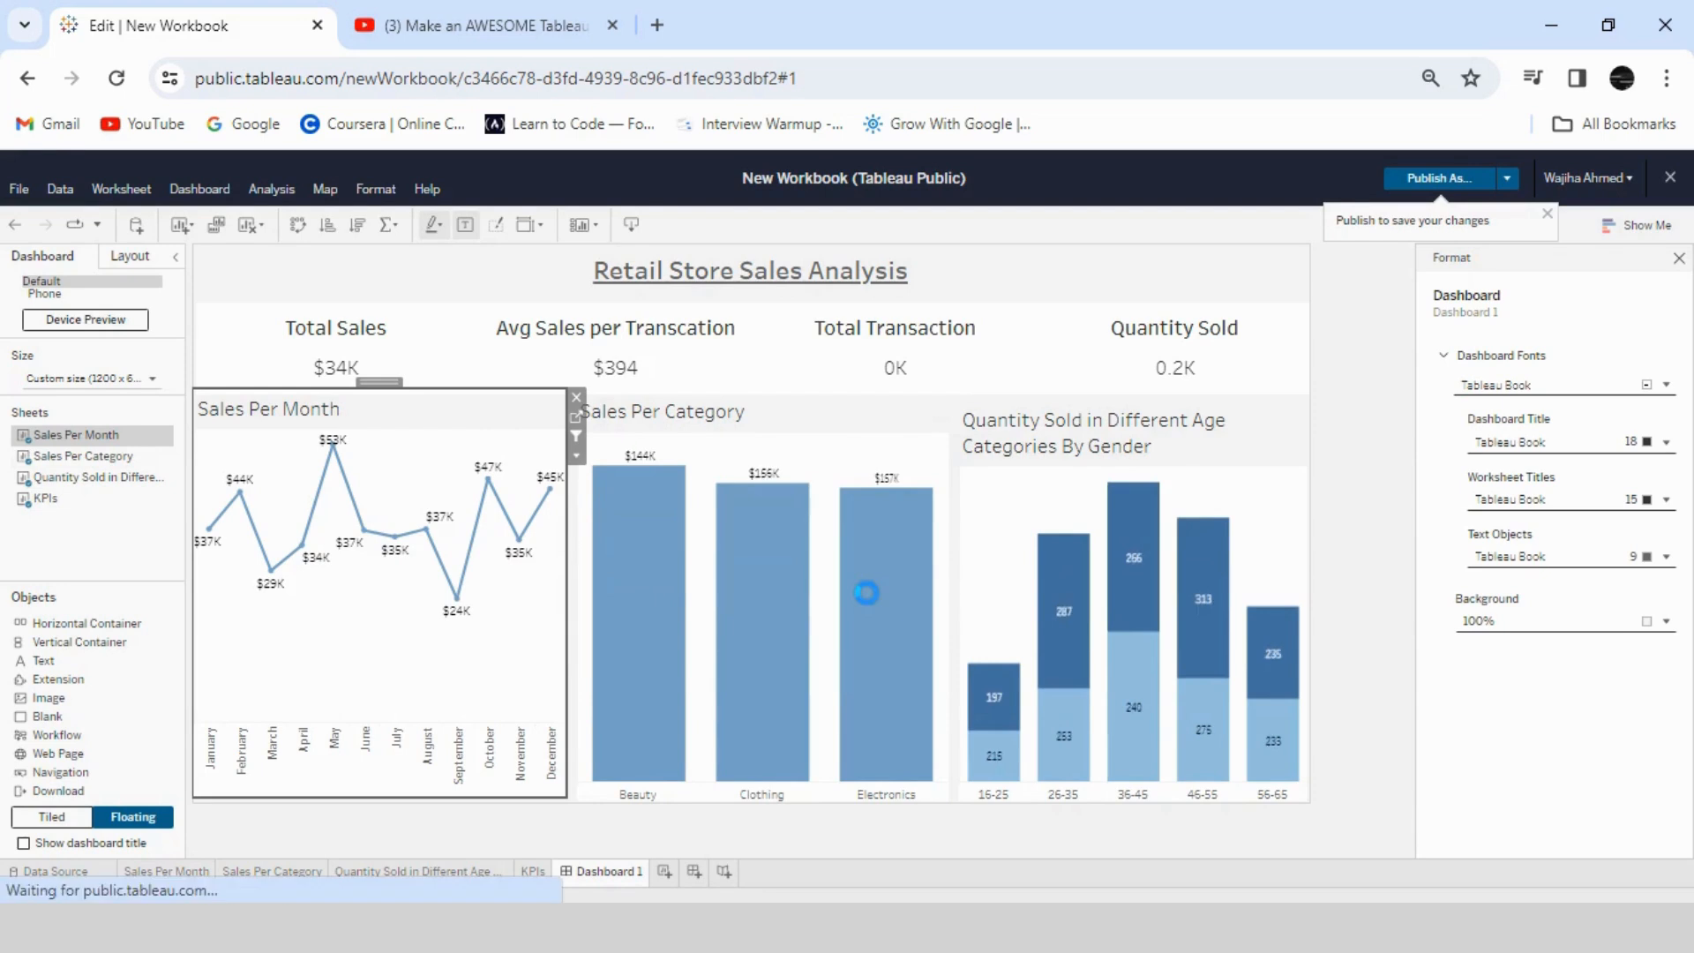
# - Use the Quantity Sold in Different Age Categories By Gender and KPIs sheets as dashboard filters
pyautogui.click(1262, 426)
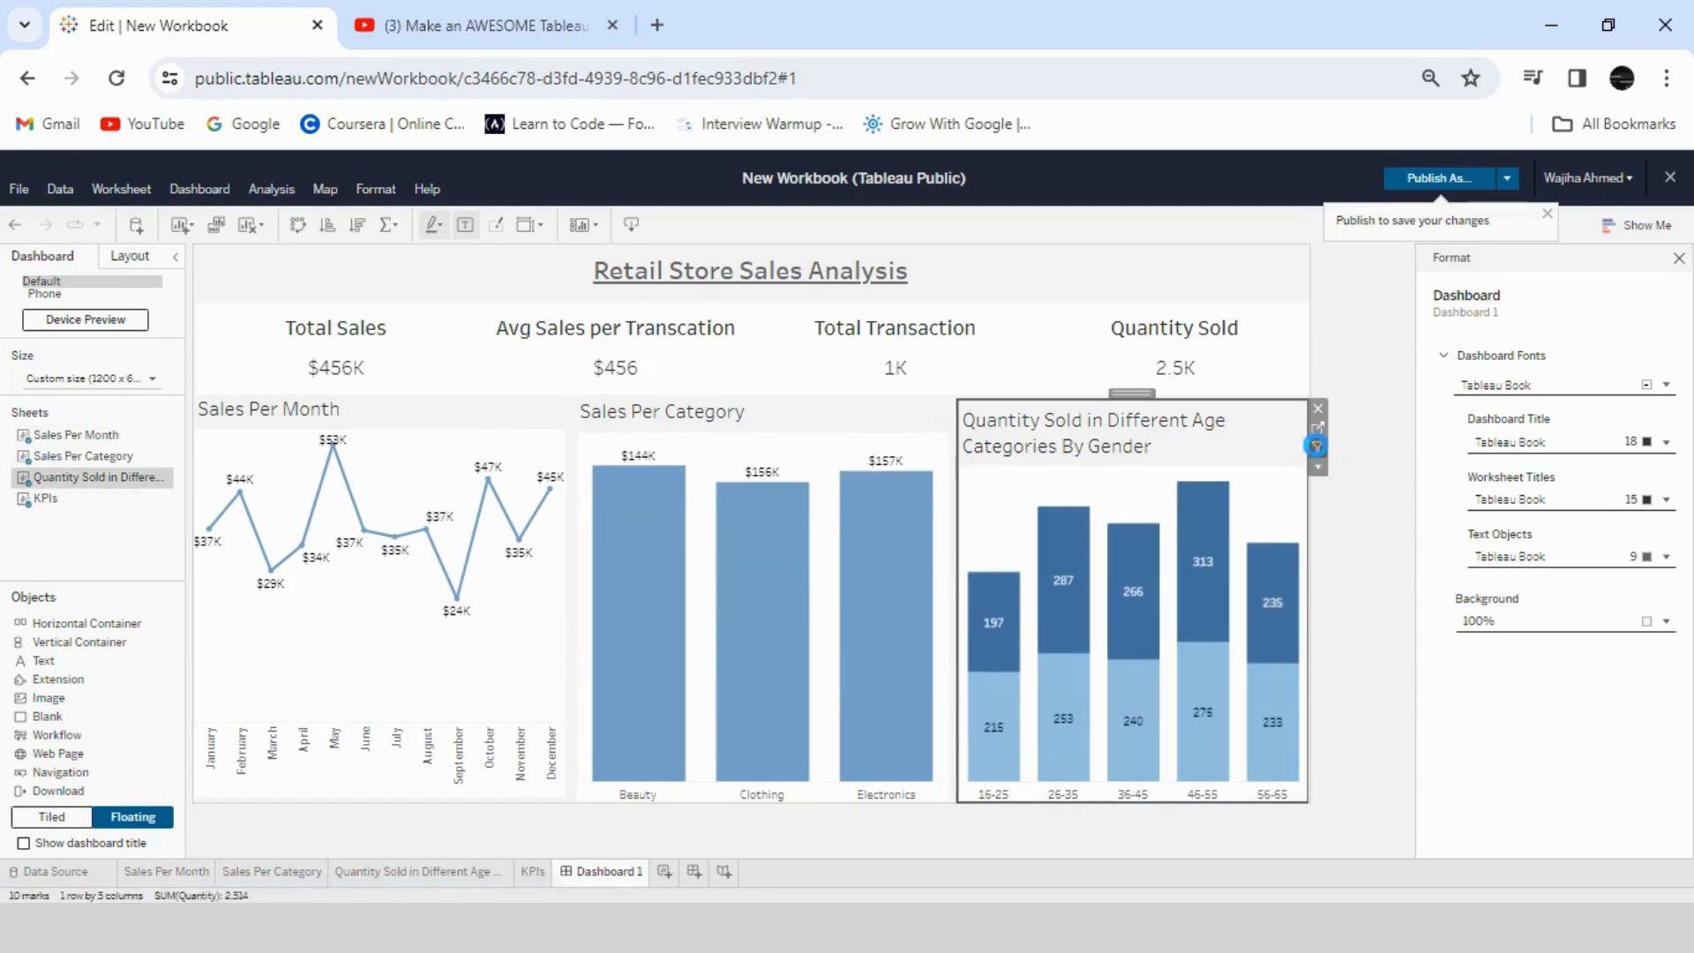
pyautogui.click(1228, 332)
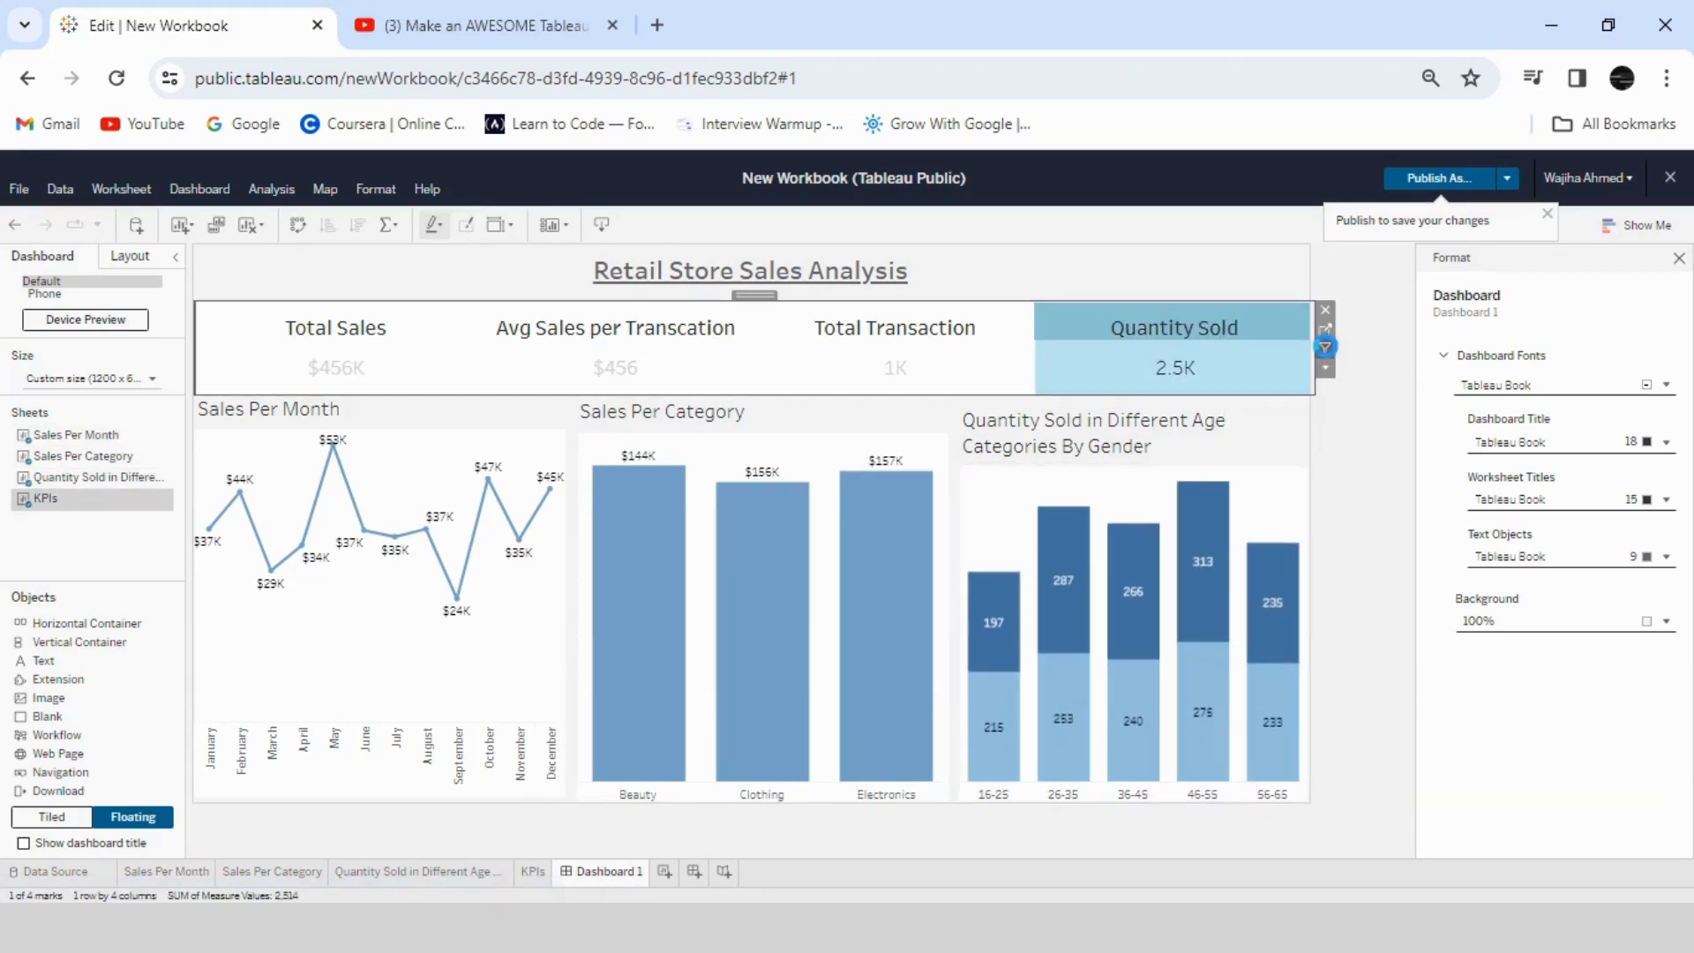
pyautogui.click(1356, 485)
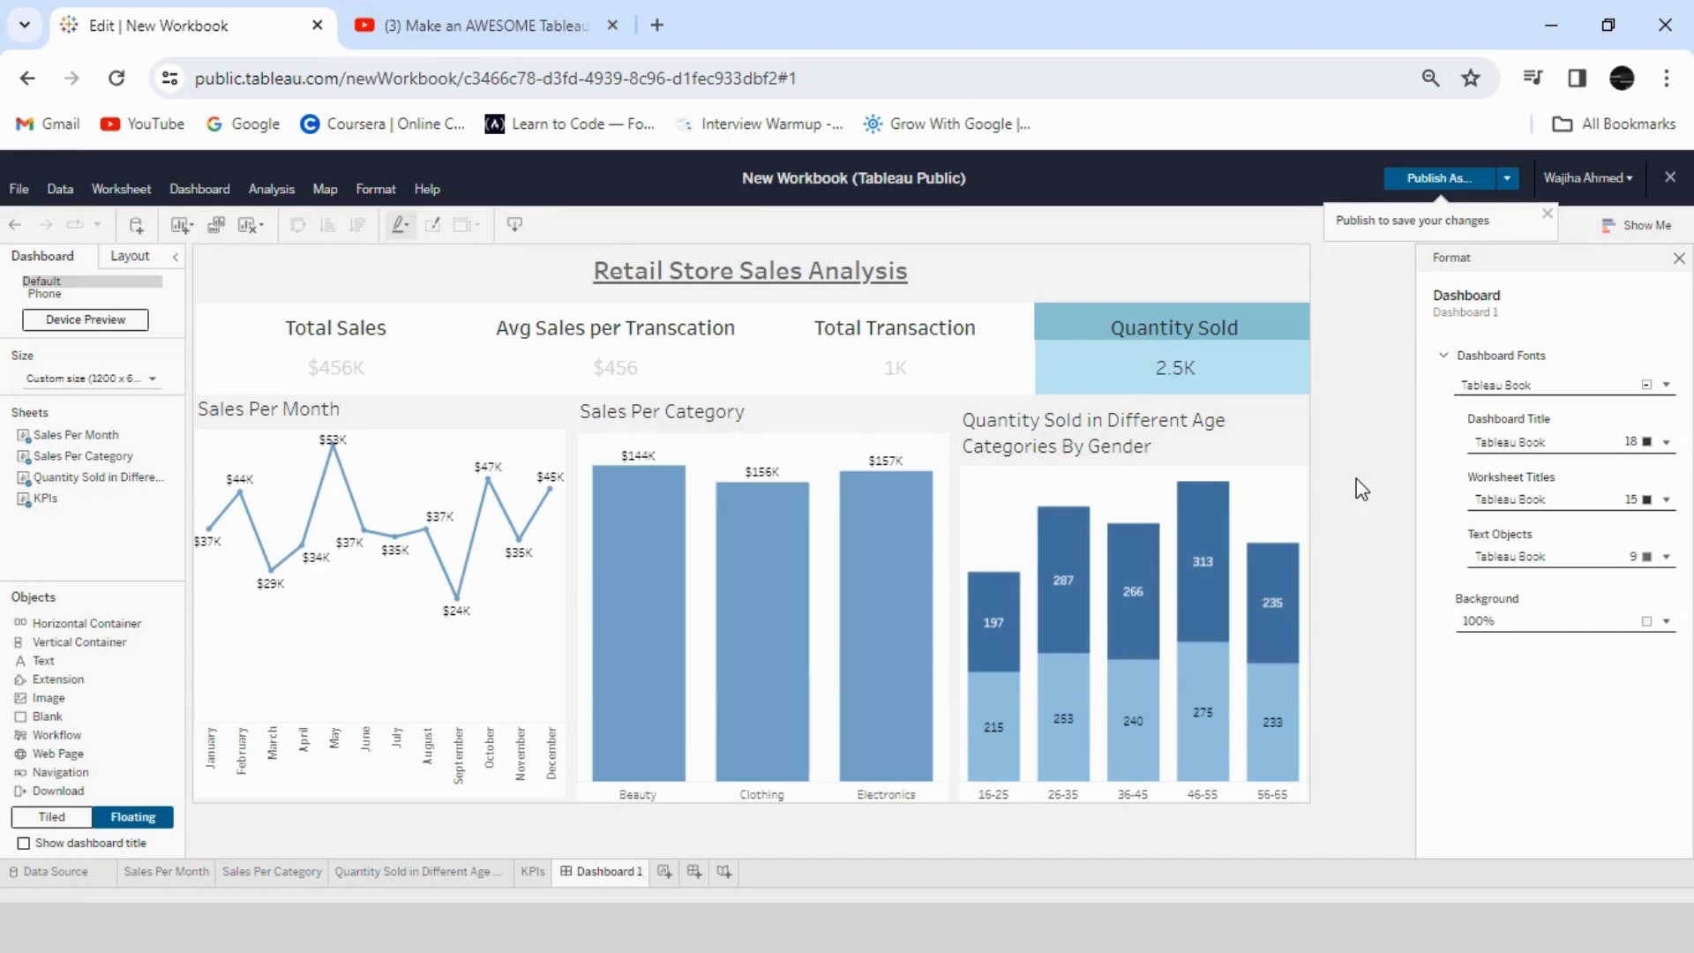
# - Try the KPIs filter with the Quantity Sold value, close the View Data window and clear the selection
pyautogui.click(1165, 364)
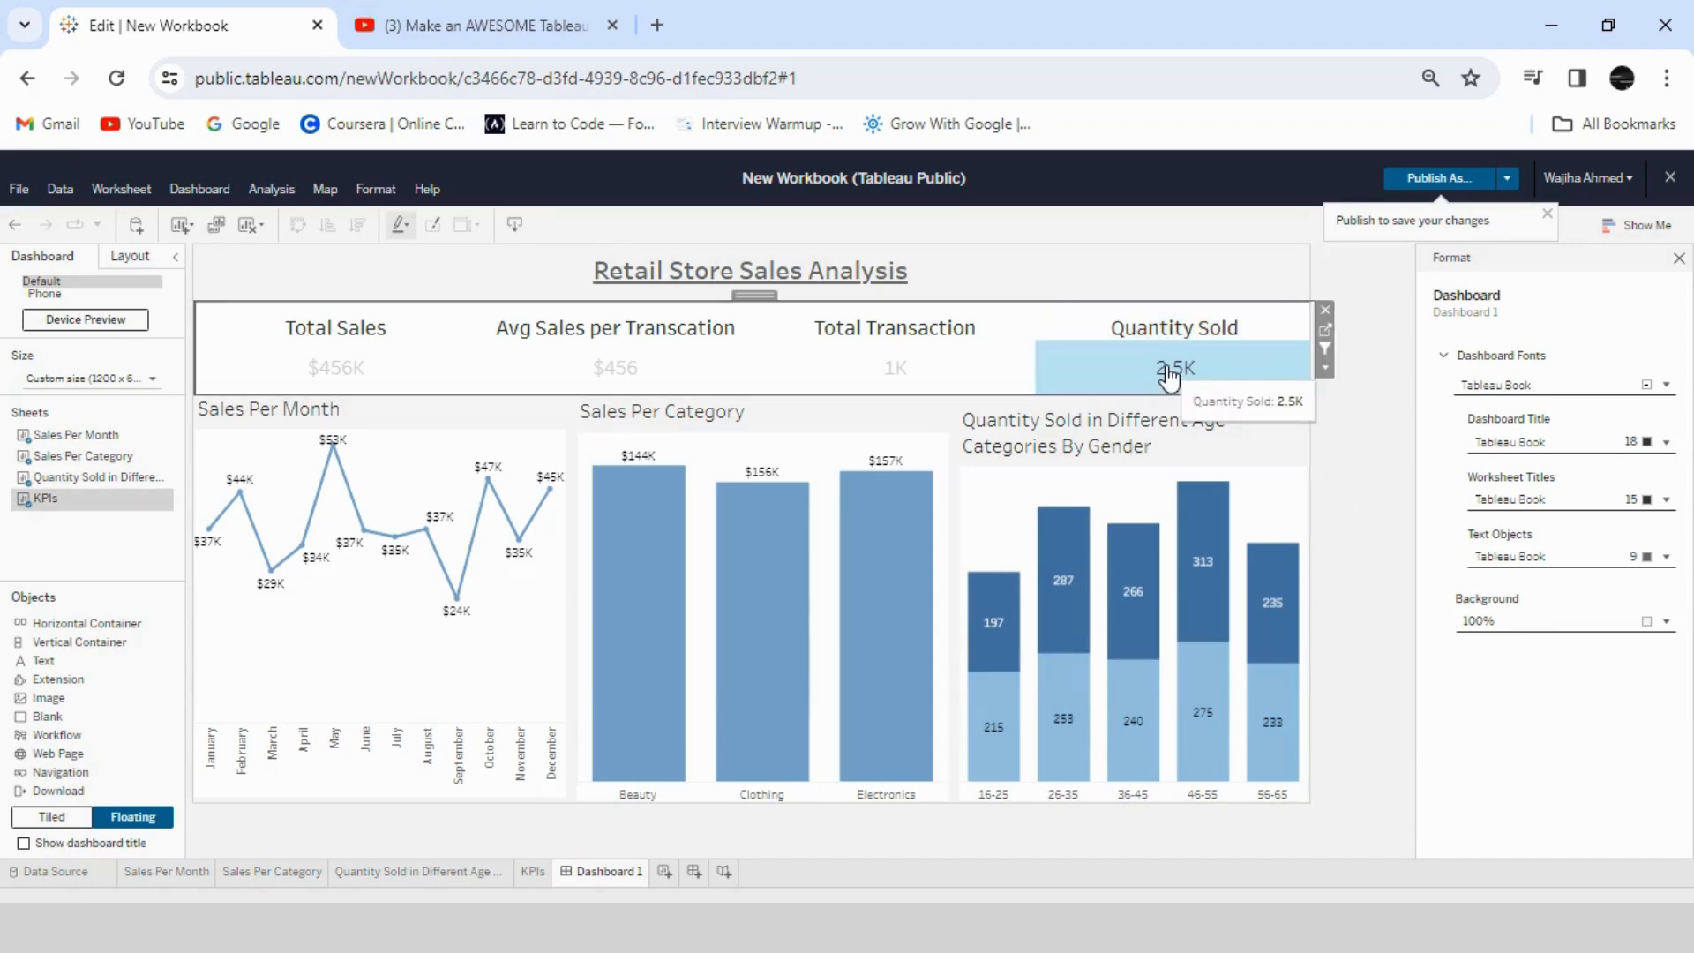
pyautogui.click(1228, 375)
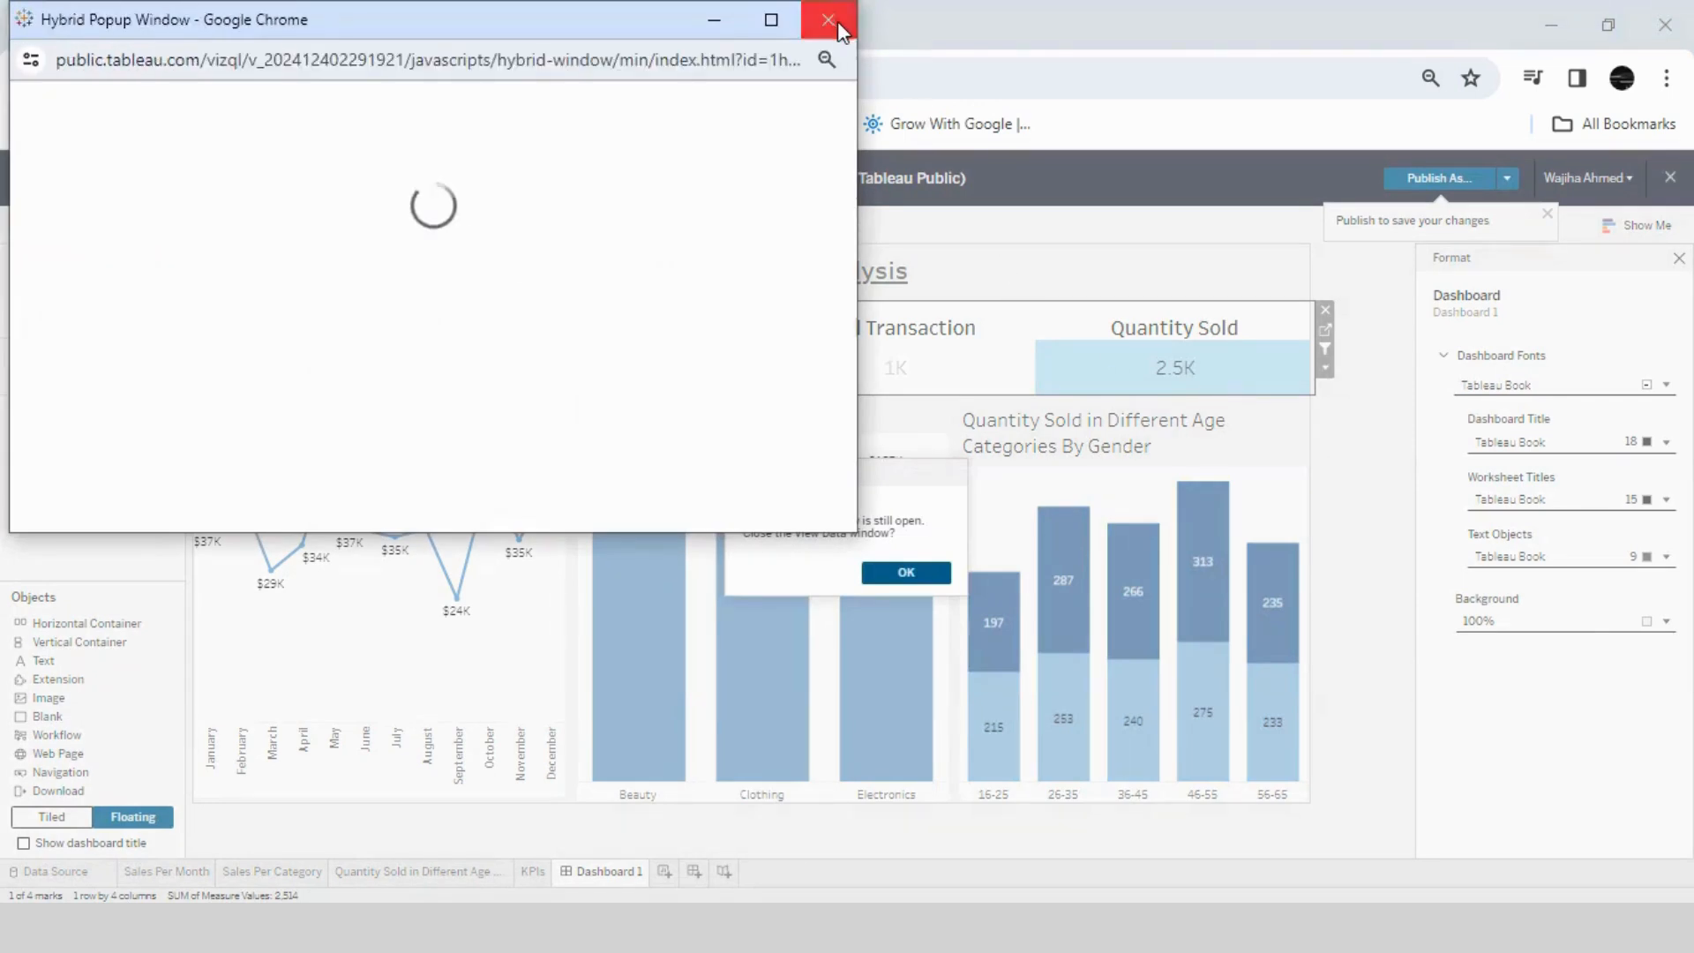
pyautogui.click(829, 19)
pyautogui.click(1148, 382)
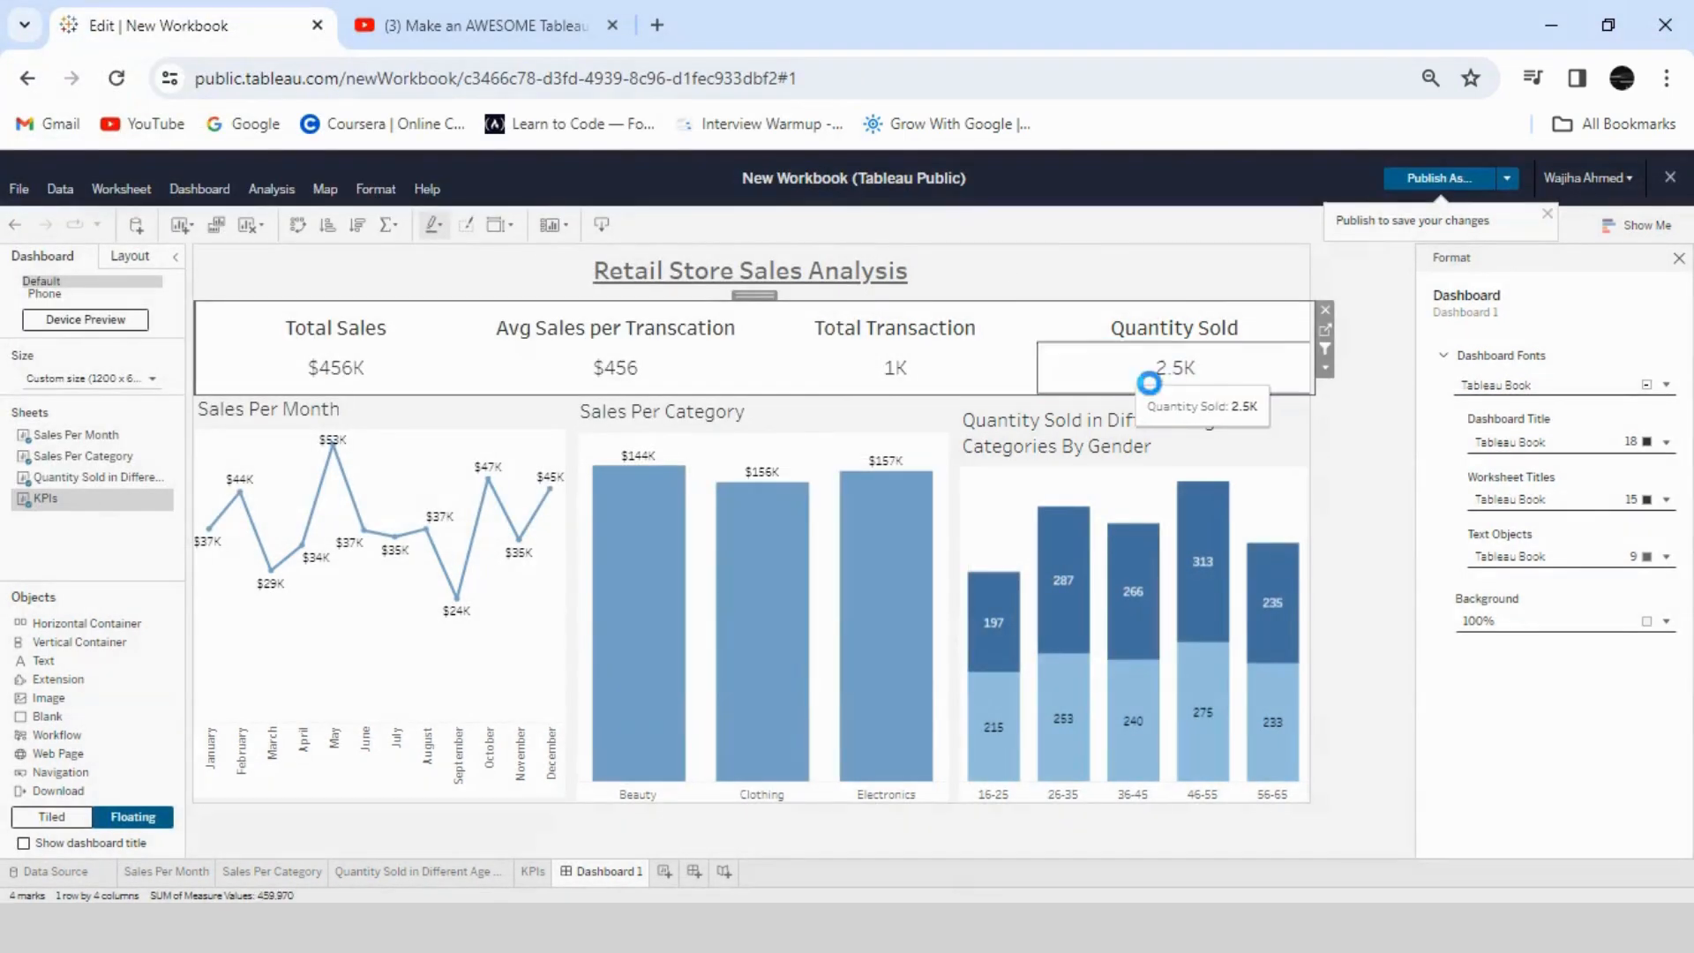
pyautogui.click(1345, 477)
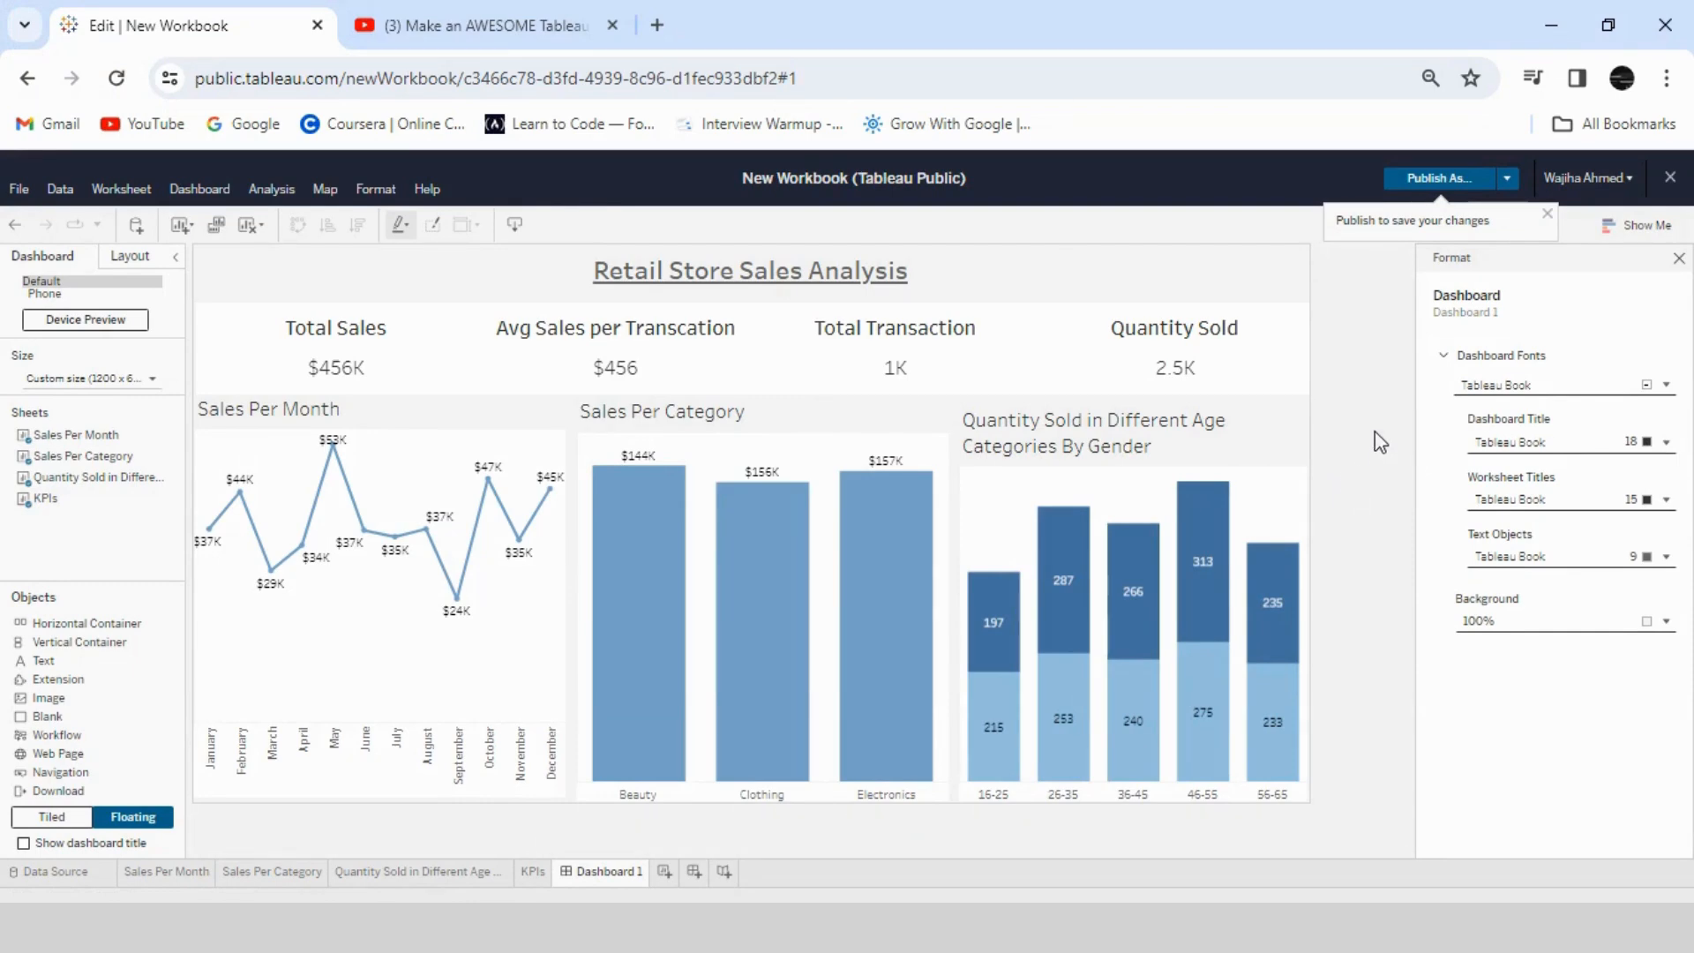
# - Close the dashboard formatting pane and review the available download formats without exporting
pyautogui.click(1678, 258)
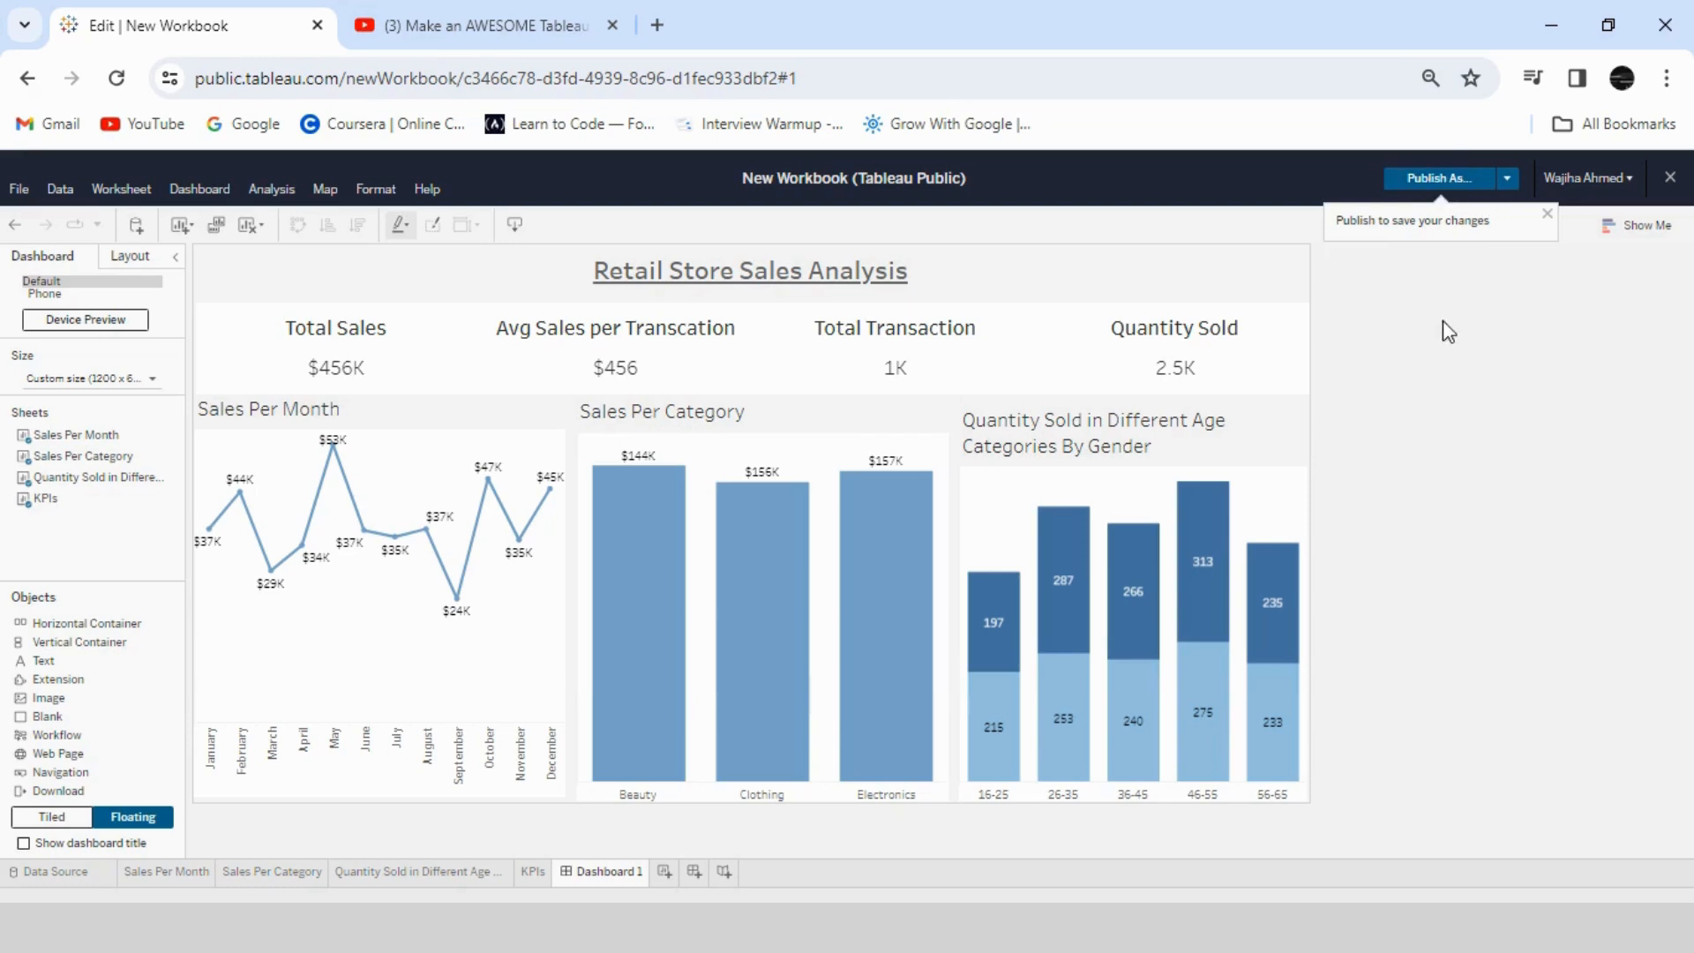
pyautogui.click(515, 226)
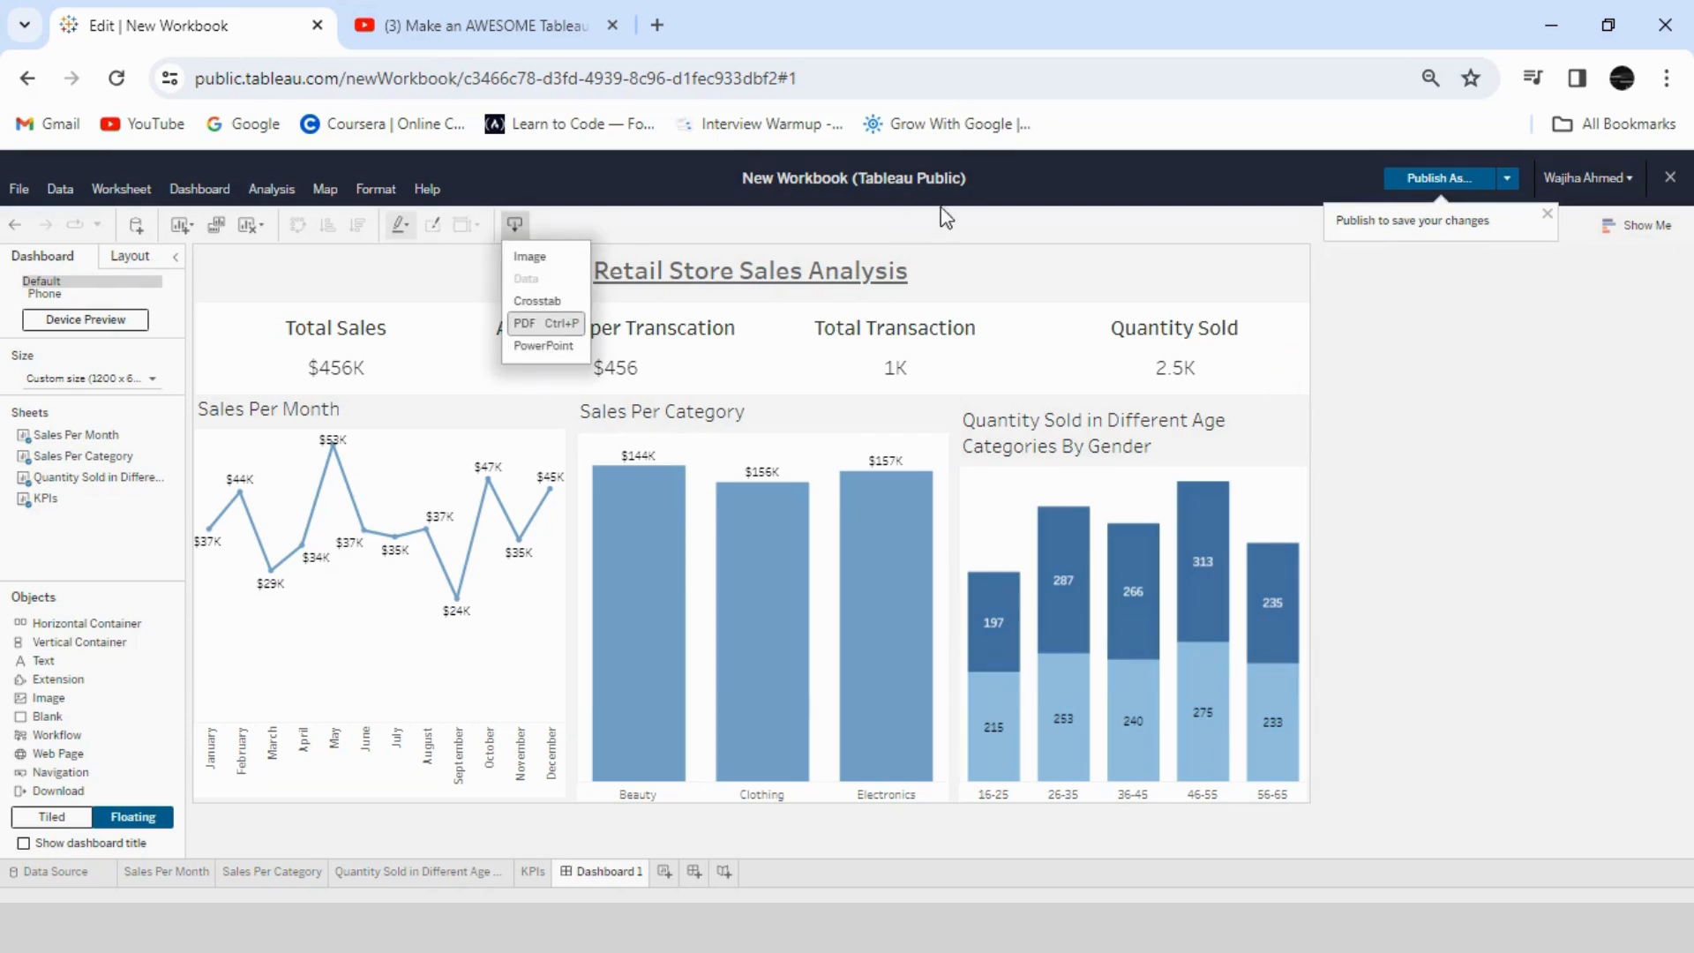
pyautogui.click(1463, 332)
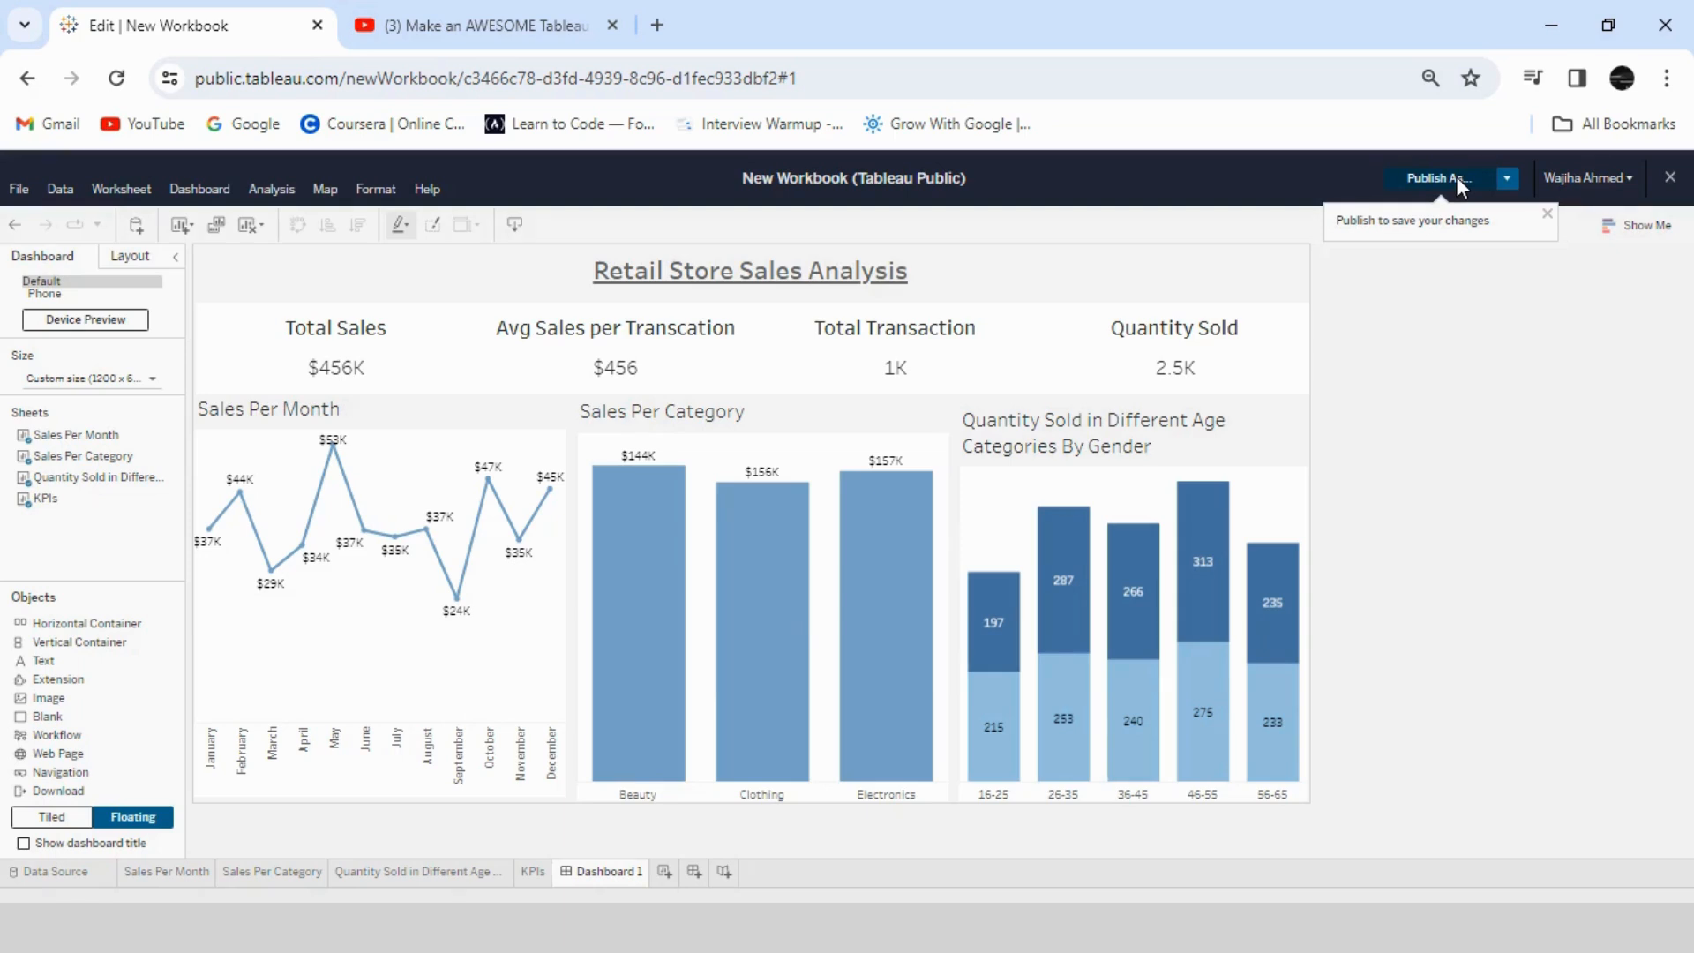
# - Publish the workbook to the Tableau Public profile under the name "Retail Store Sales Analysis"
pyautogui.click(1457, 181)
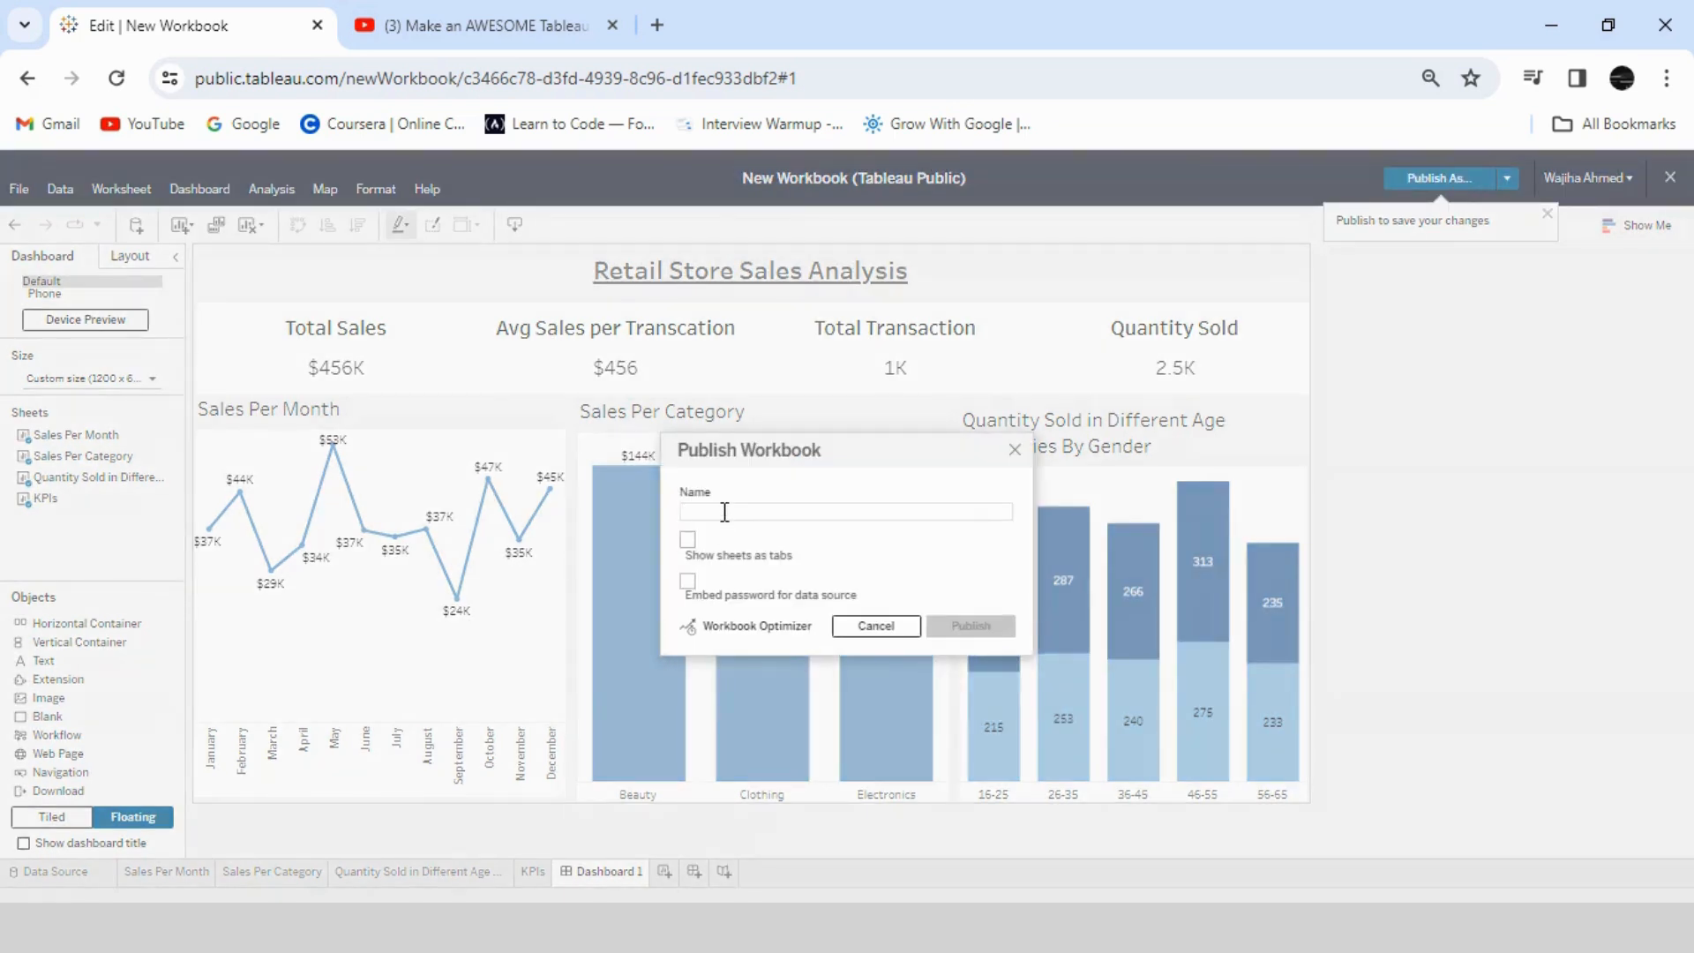
pyautogui.write('Retail Store Sales Analysis')
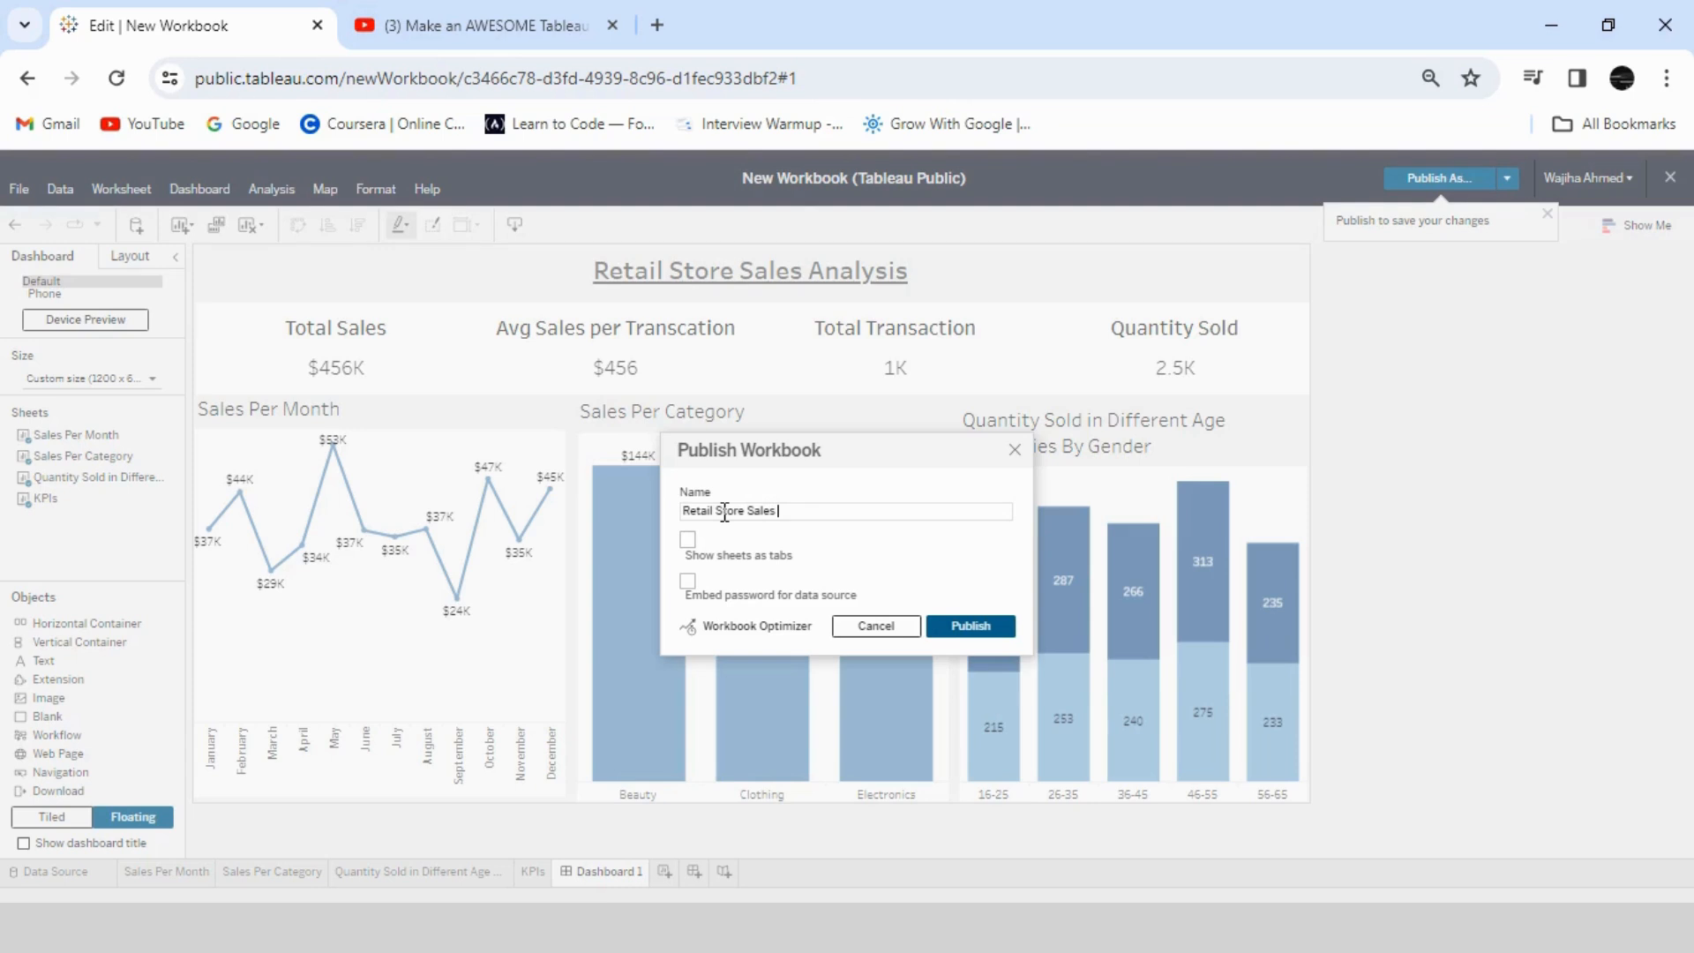
pyautogui.click(1012, 628)
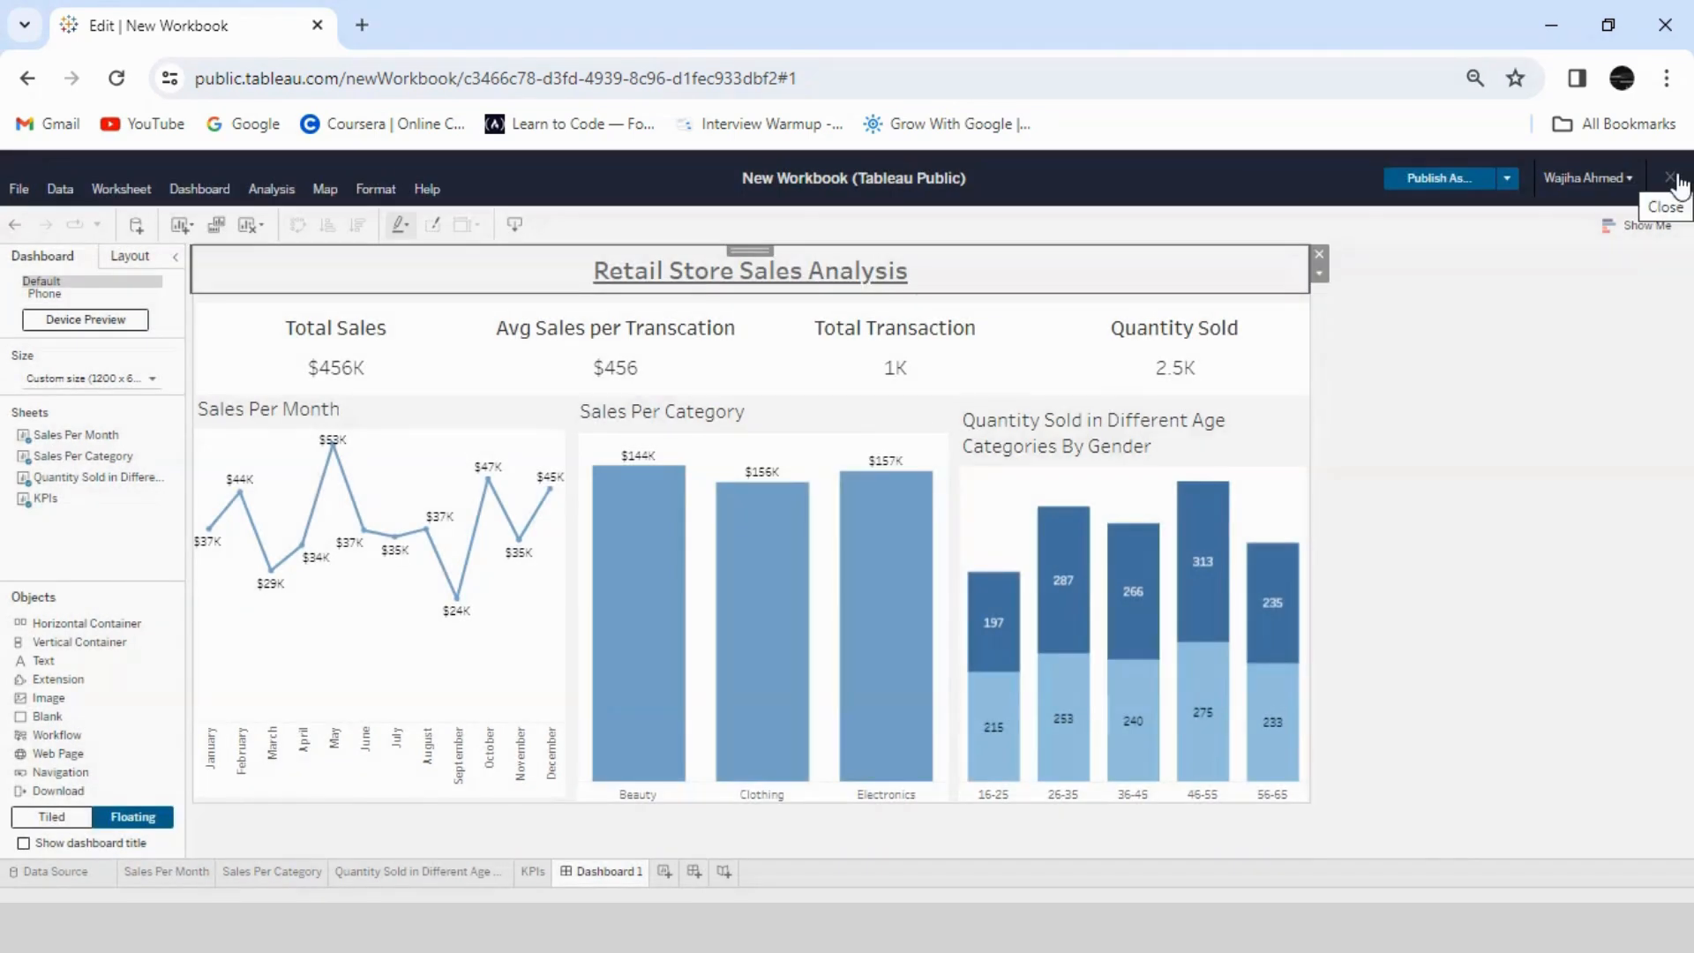
# - Close the workbook editor and open the published Retail Store Sales Analysis viz from the profile's vizzes
pyautogui.click(1674, 179)
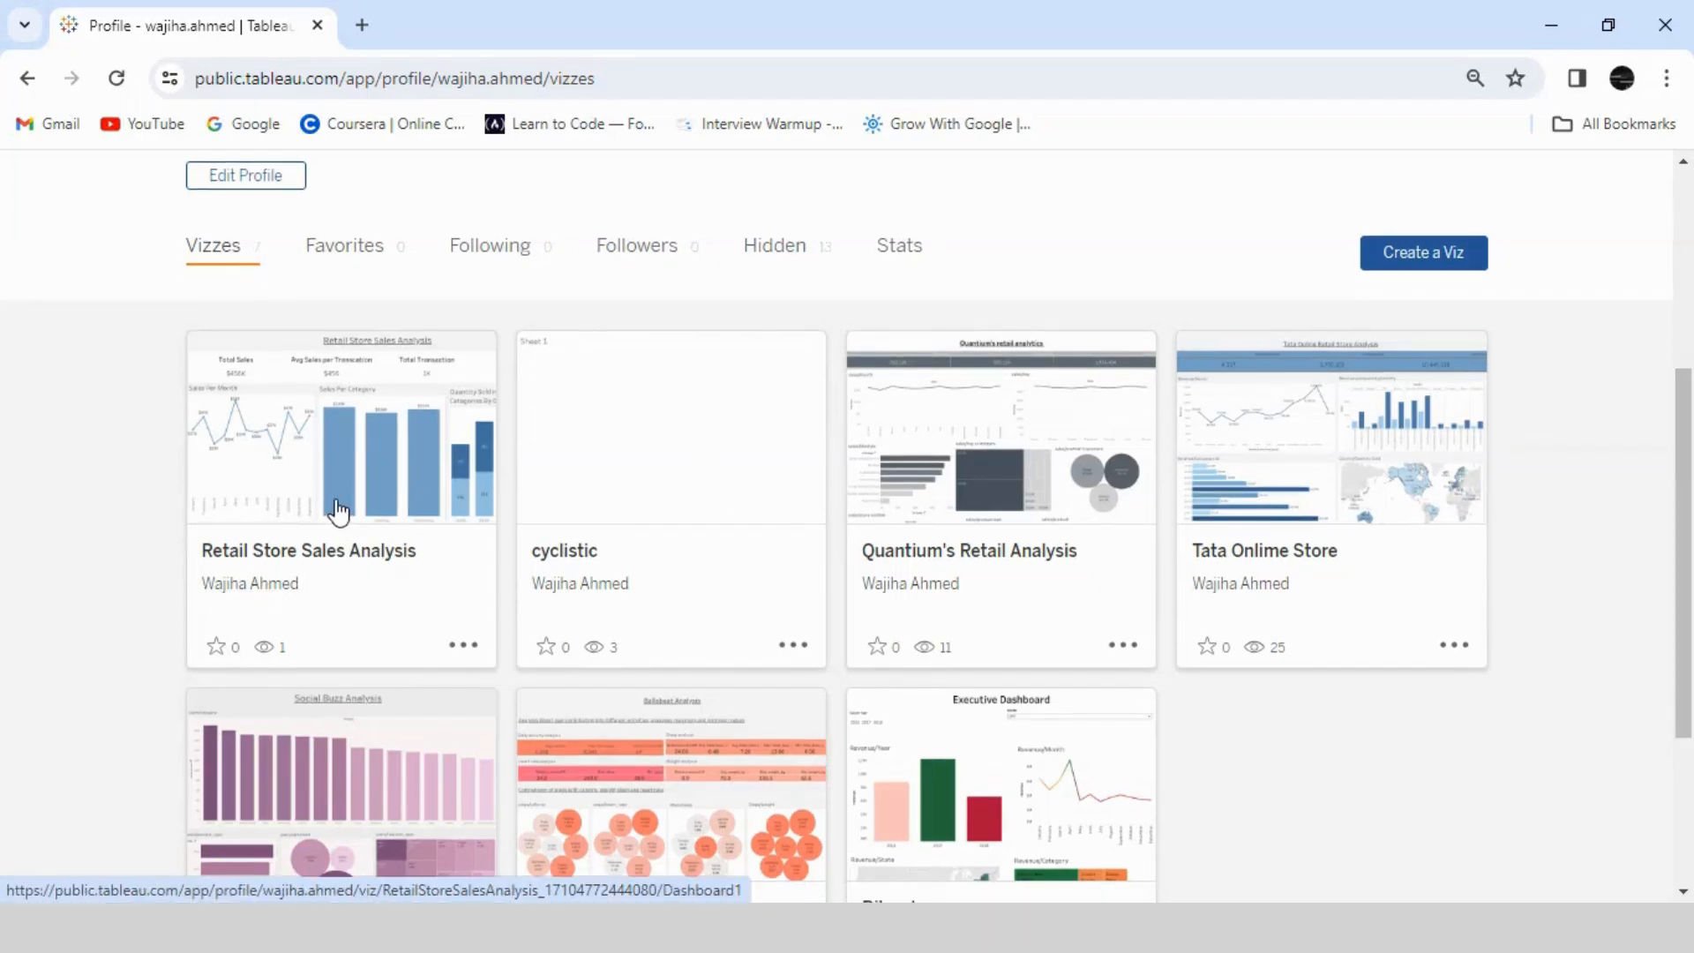
pyautogui.click(461, 645)
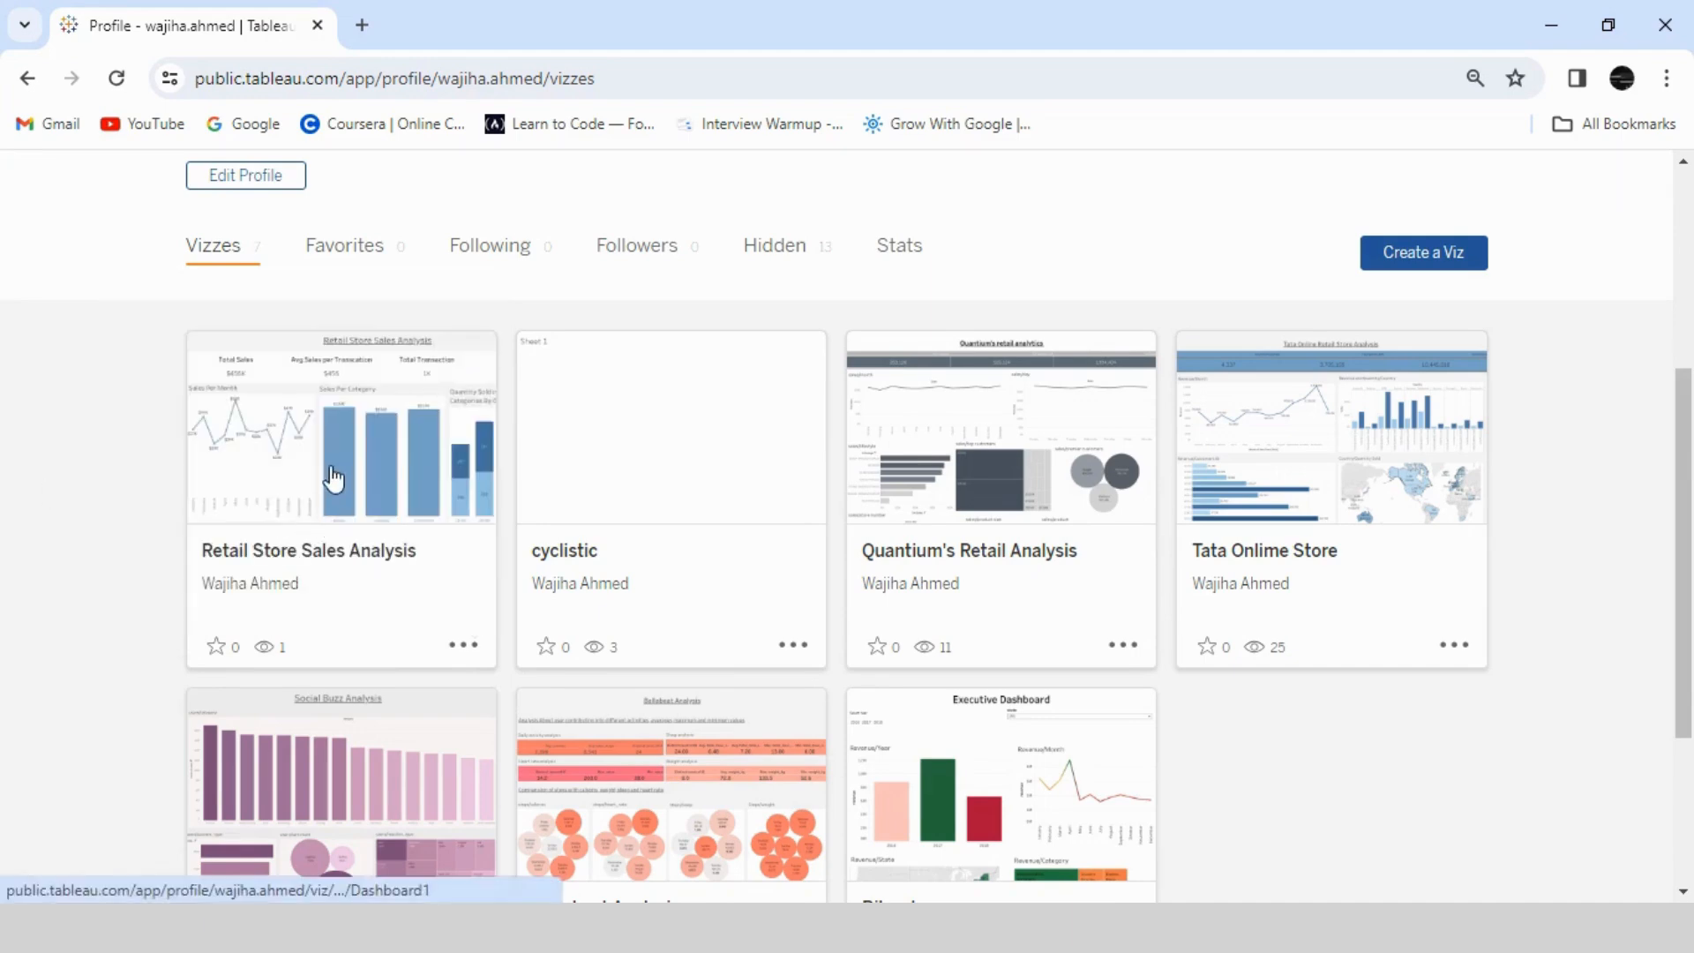
pyautogui.click(333, 480)
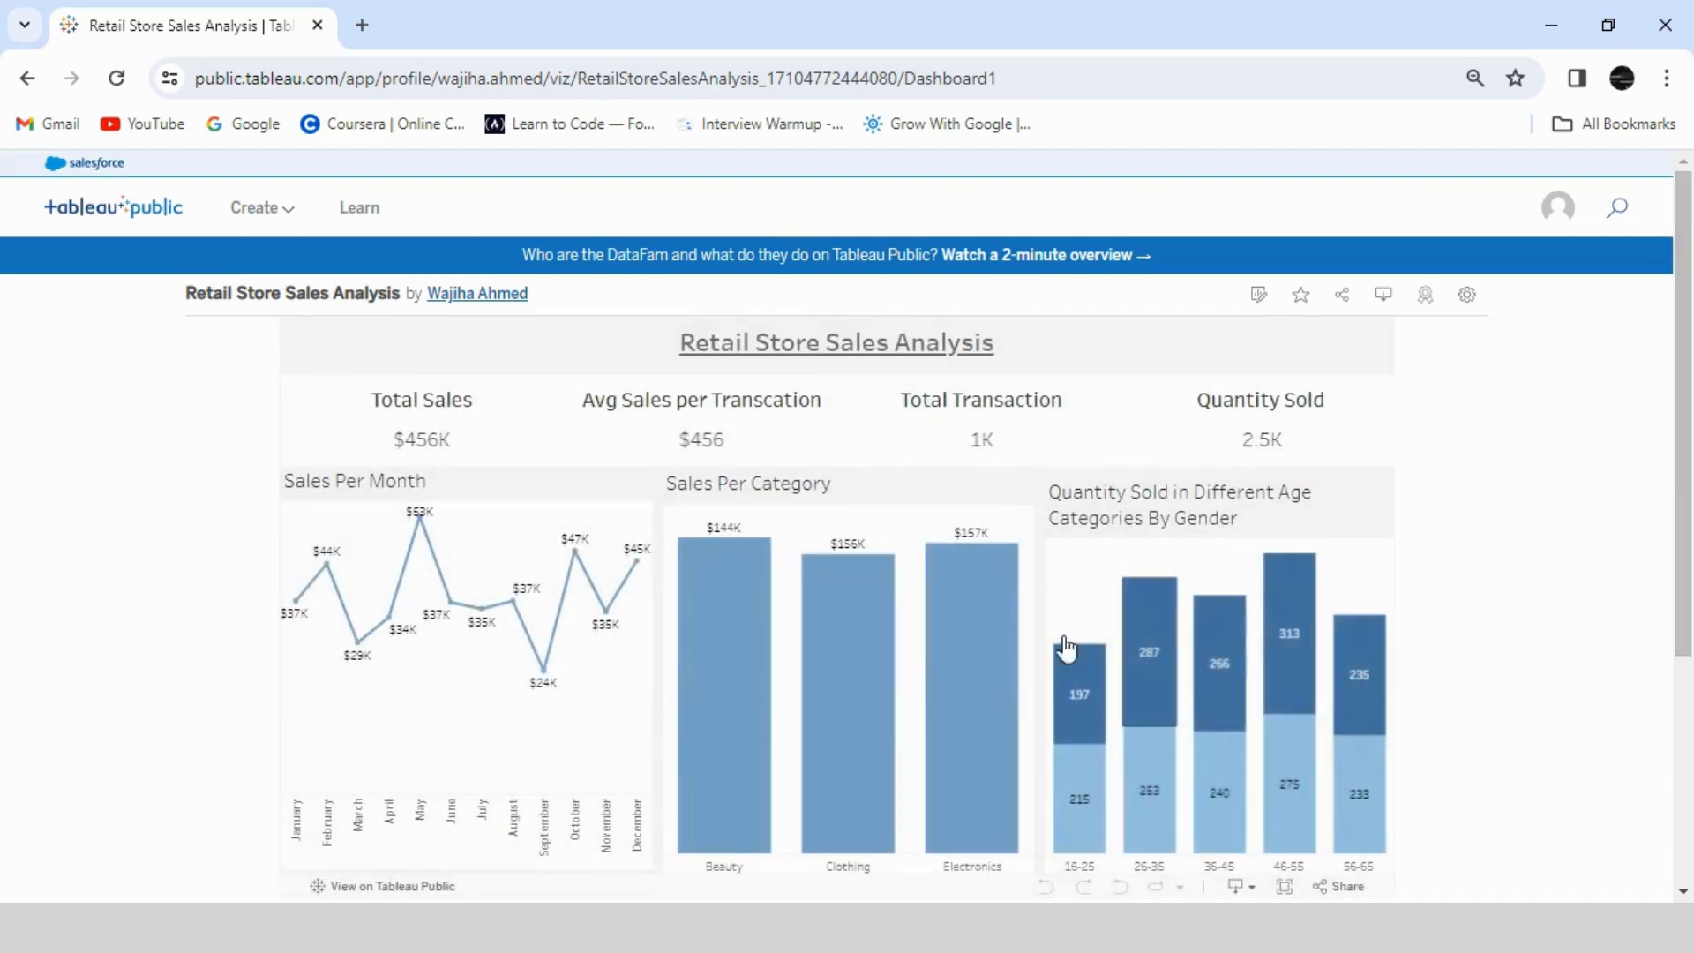
# - Review the published viz's download formats without exporting, and look over the dashboard page and its details section
pyautogui.click(1383, 298)
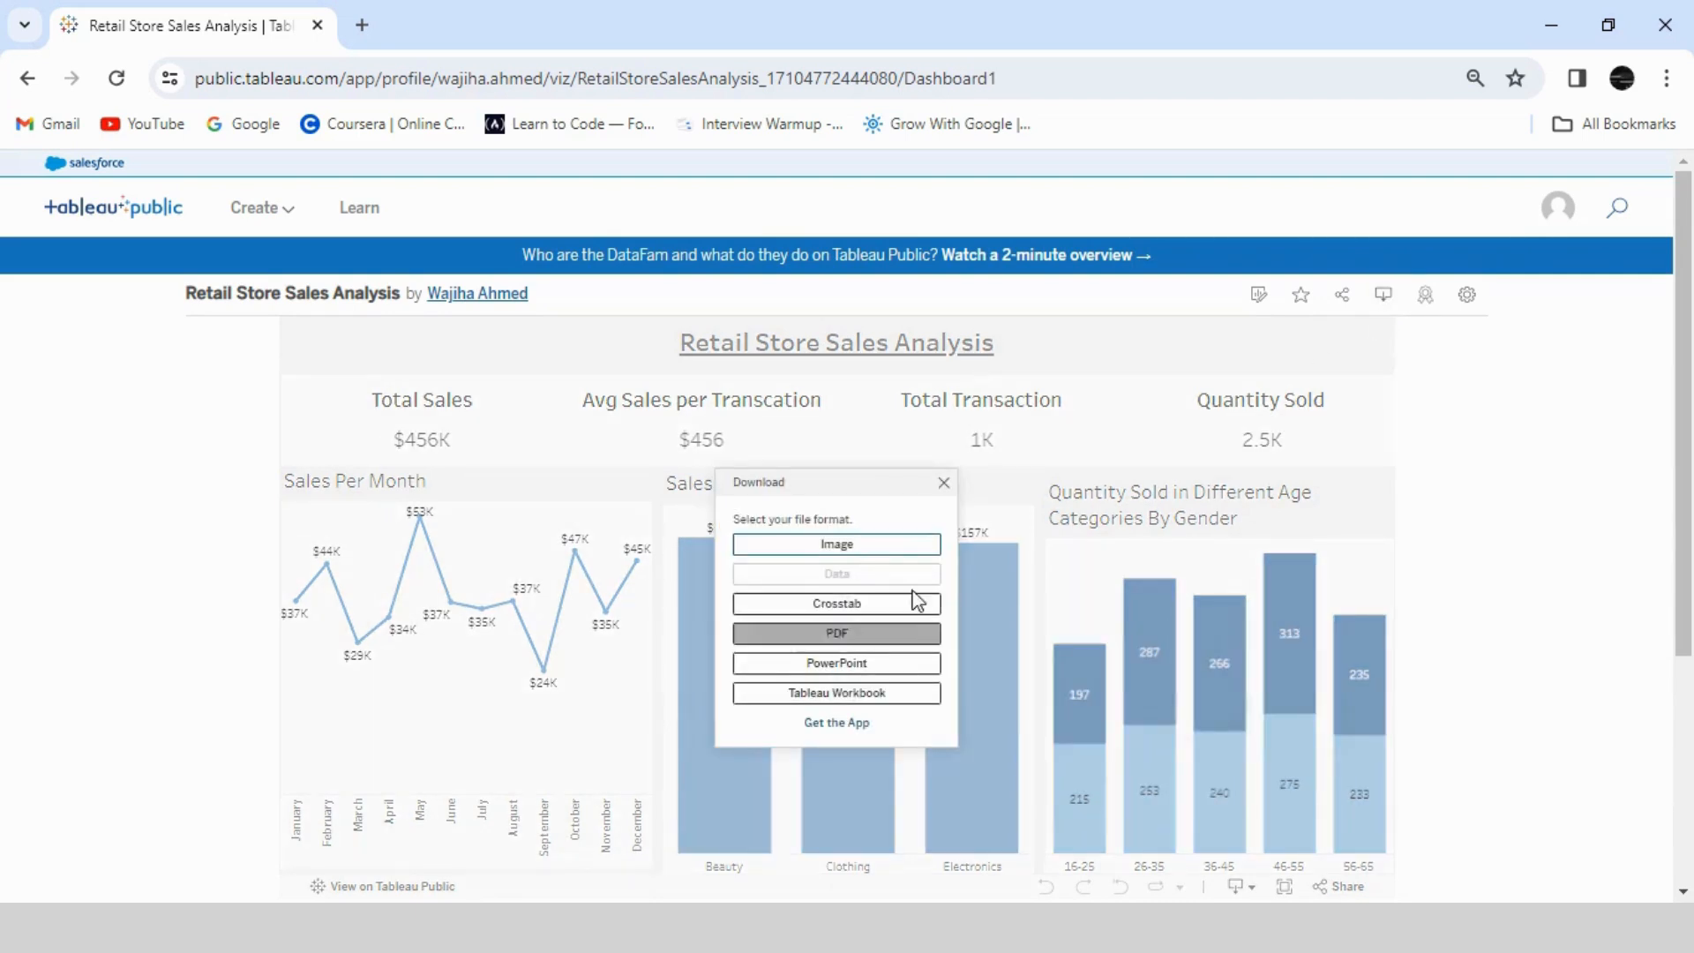
pyautogui.click(943, 481)
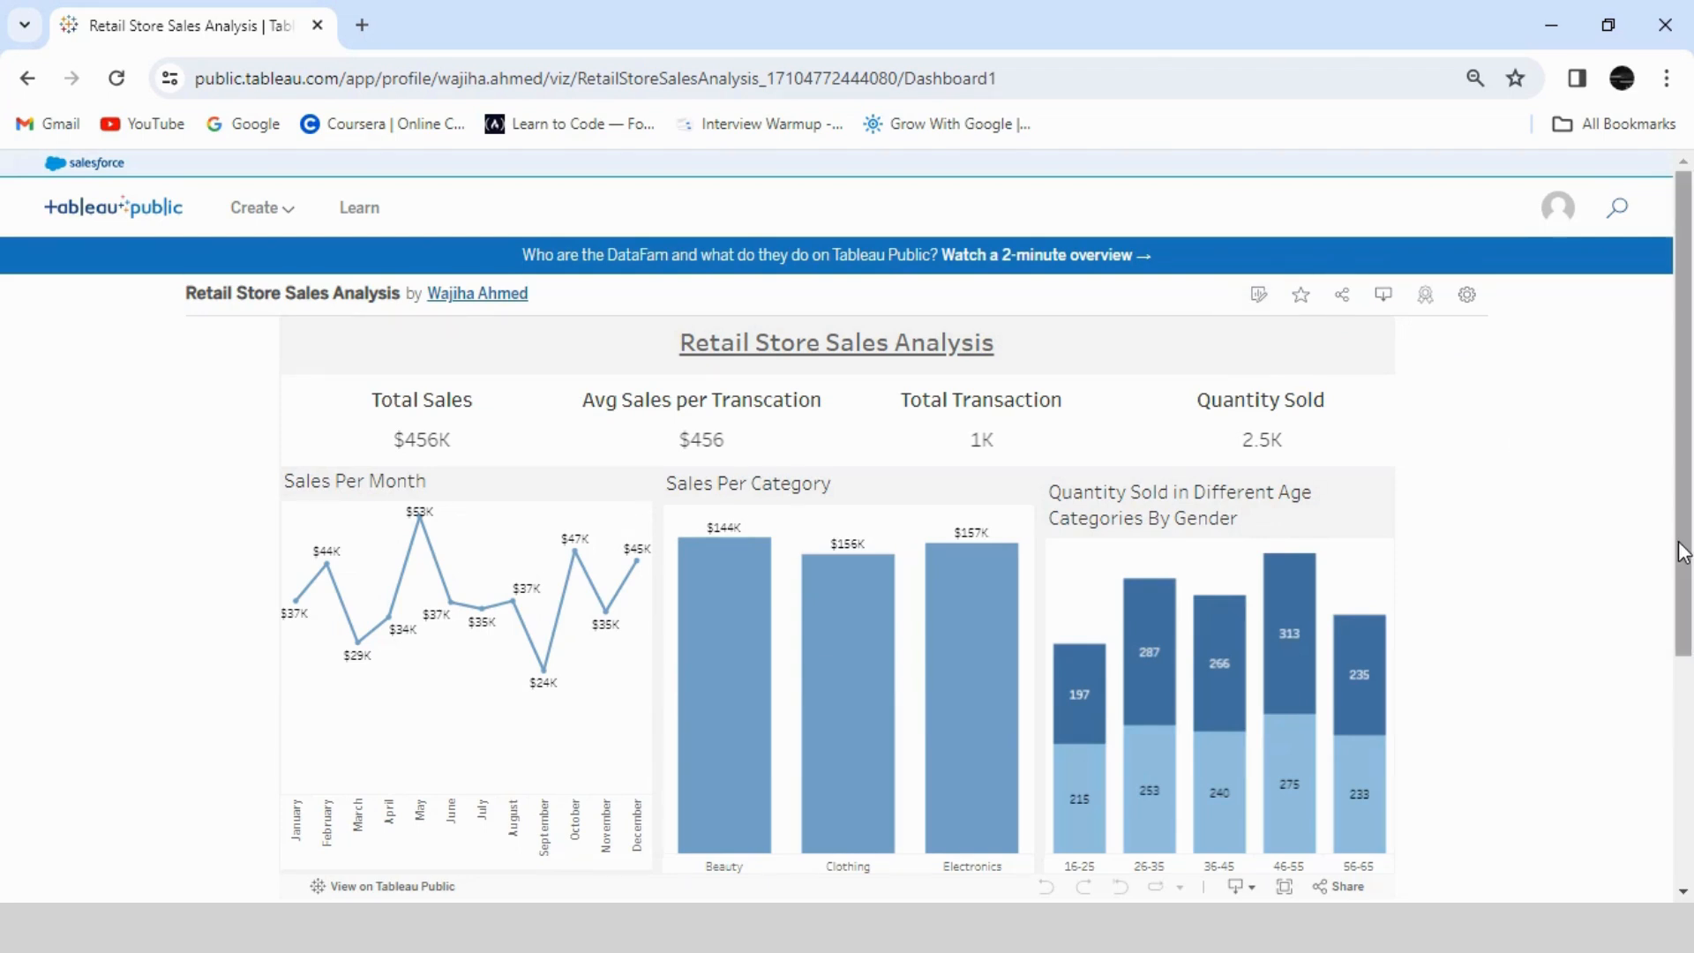
pyautogui.moveTo(1687, 419); pyautogui.dragTo(1687, 594)
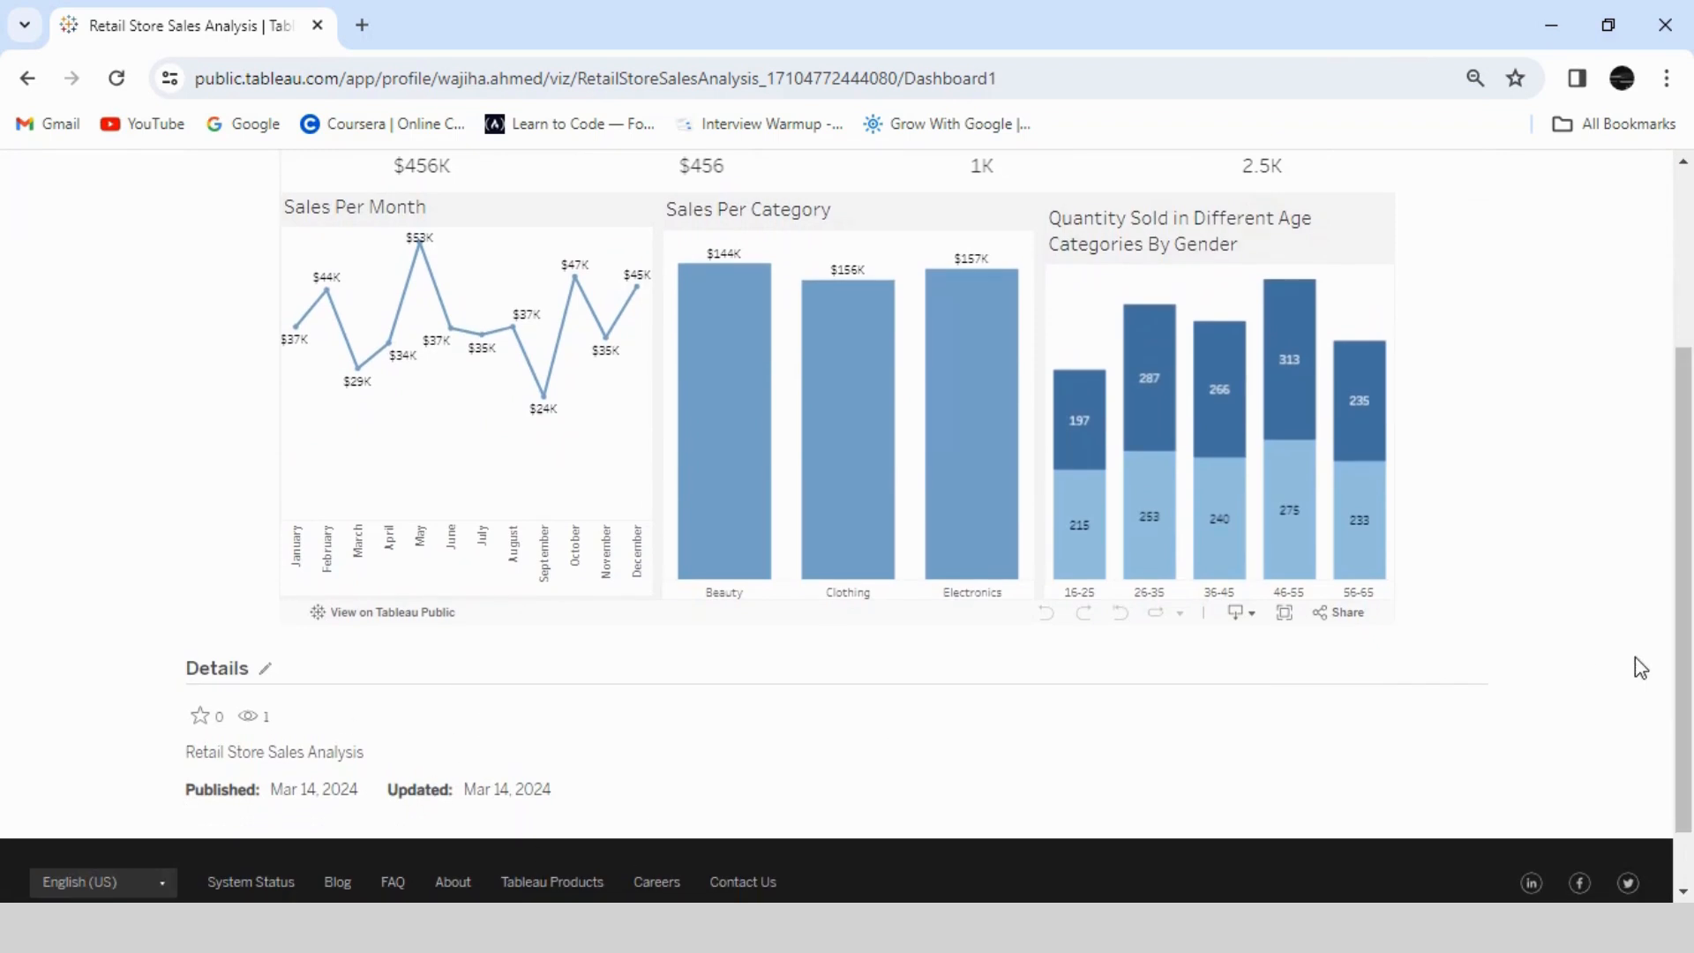
pyautogui.moveTo(1686, 668); pyautogui.dragTo(1686, 547)
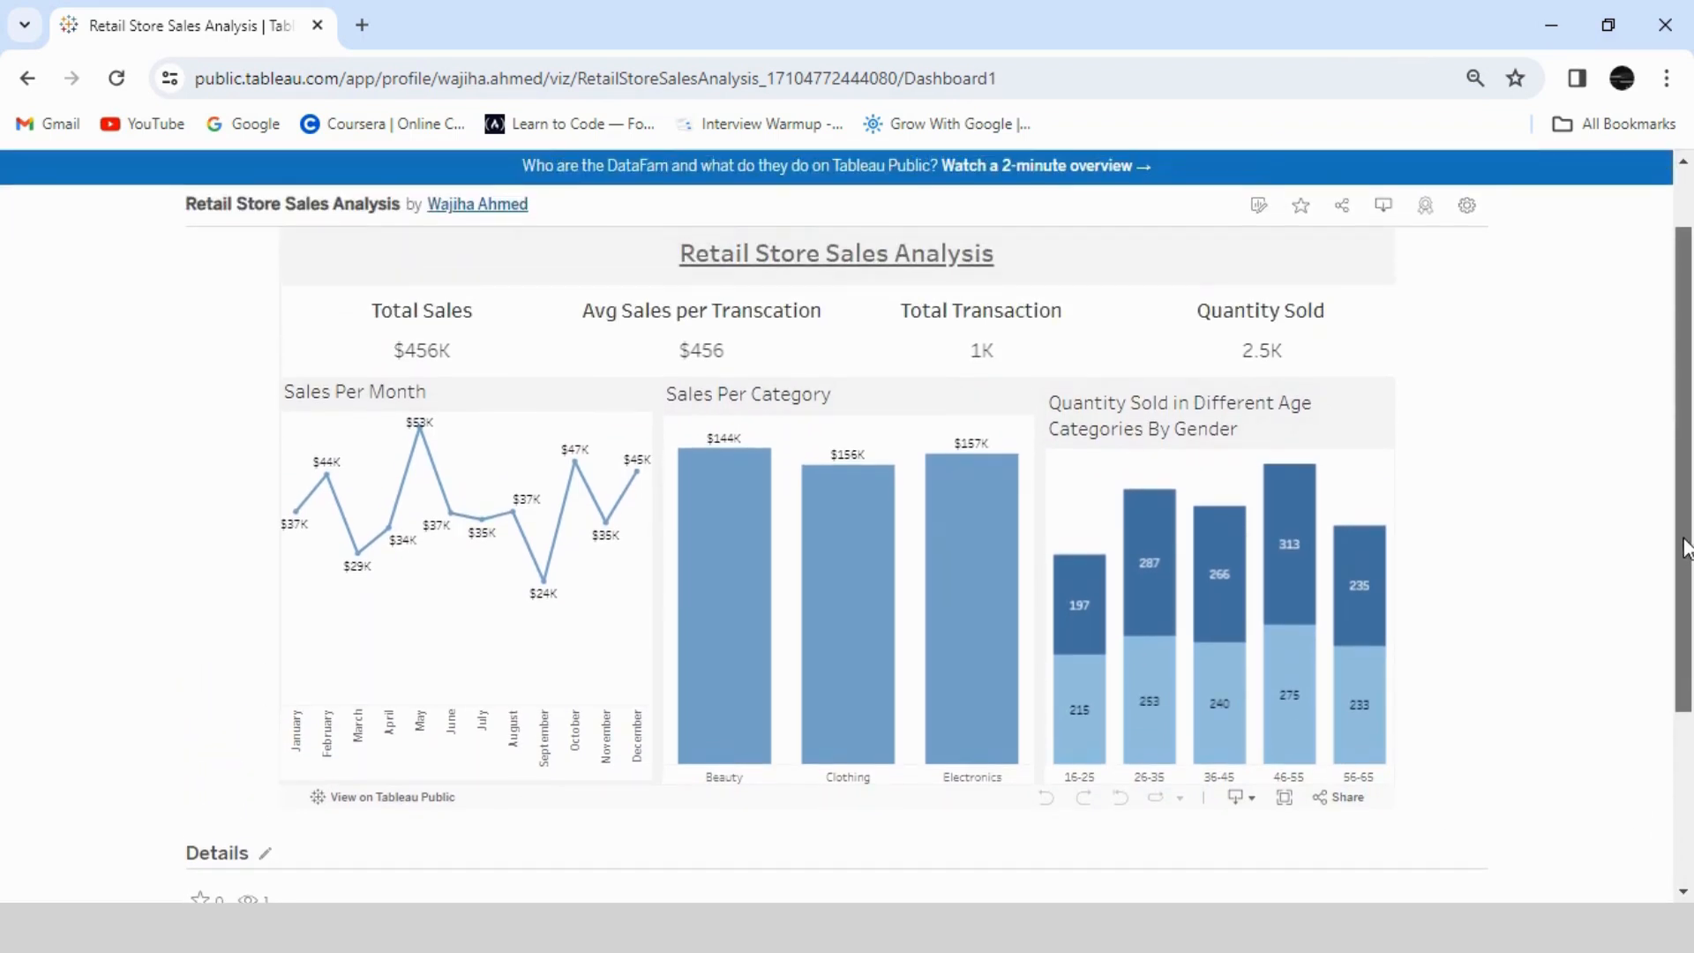